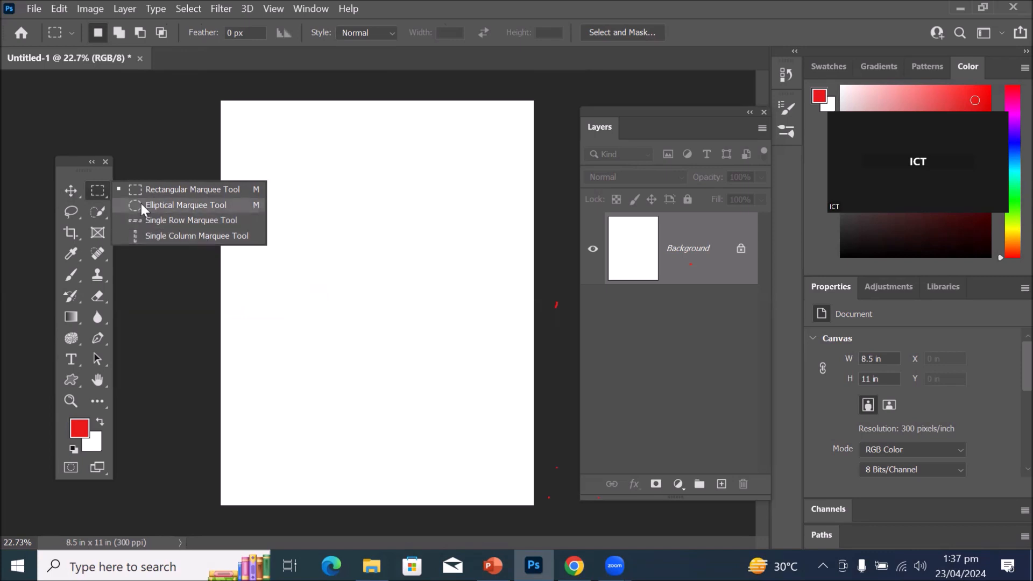
Look through the lasso, quick selection and marquee tool groups.
{"action": "left_click", "coordinate": [73, 210]}
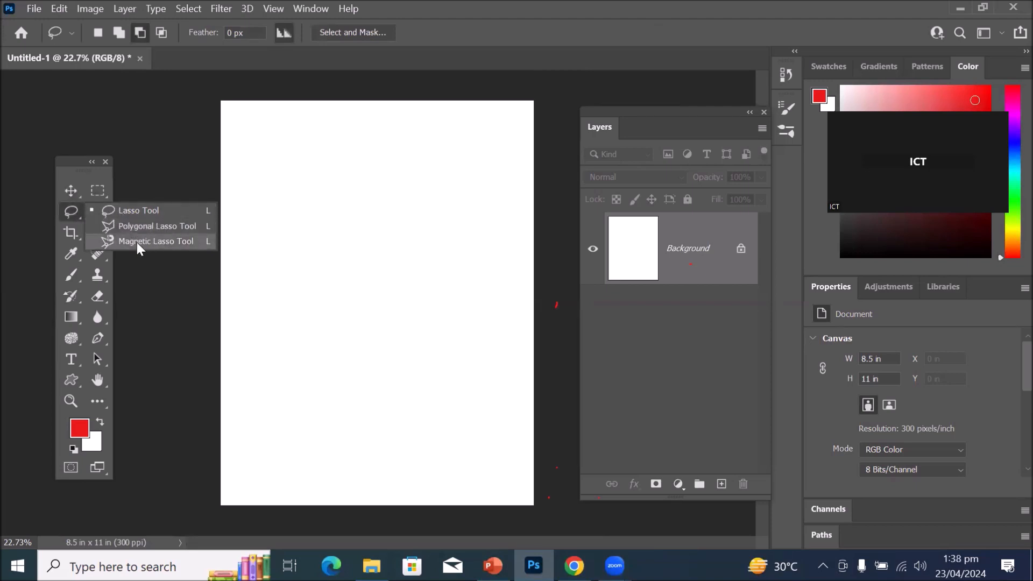
{"action": "left_click", "coordinate": [65, 211]}
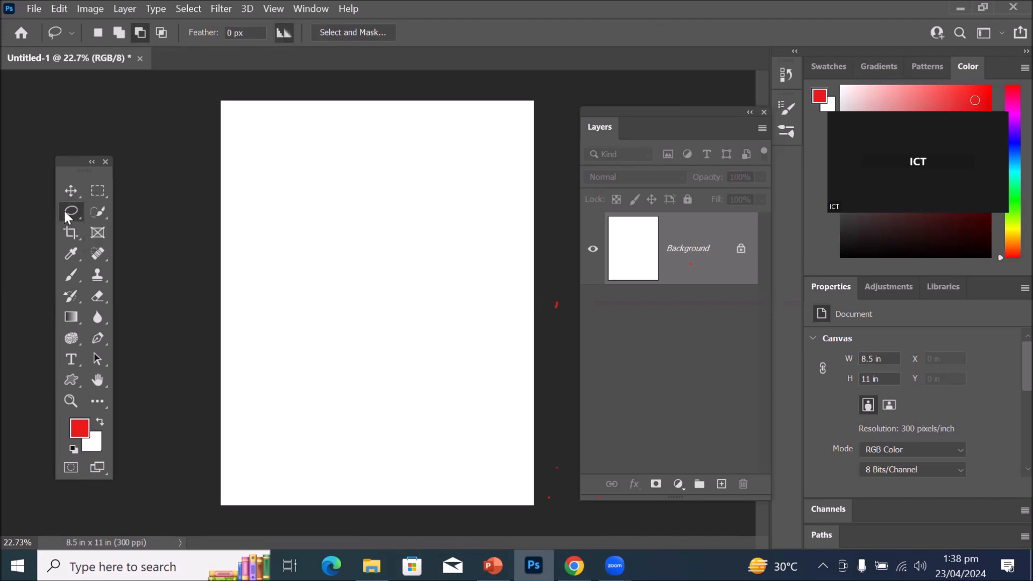
{"action": "left_click", "coordinate": [96, 212]}
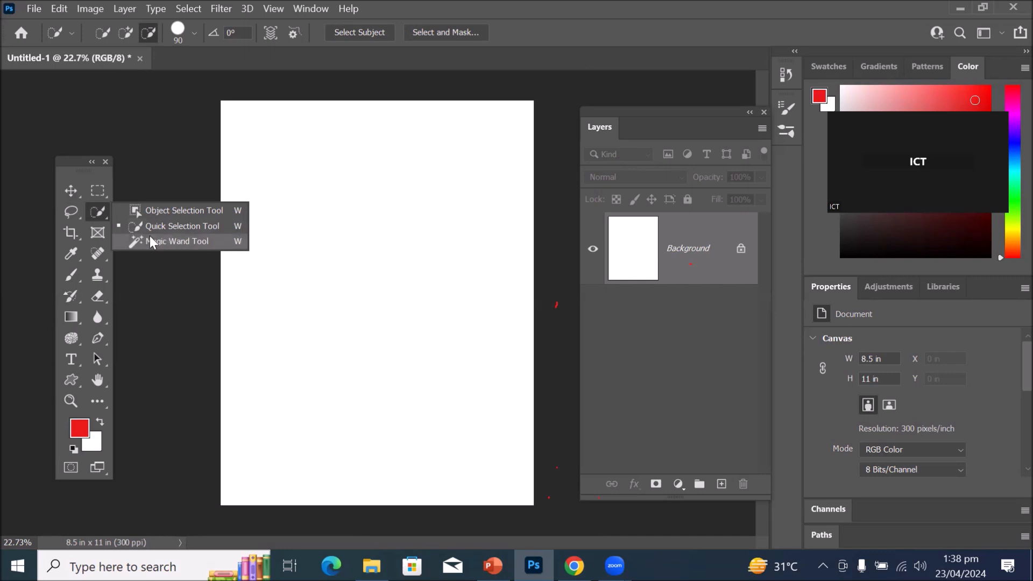
{"action": "left_click", "coordinate": [94, 188]}
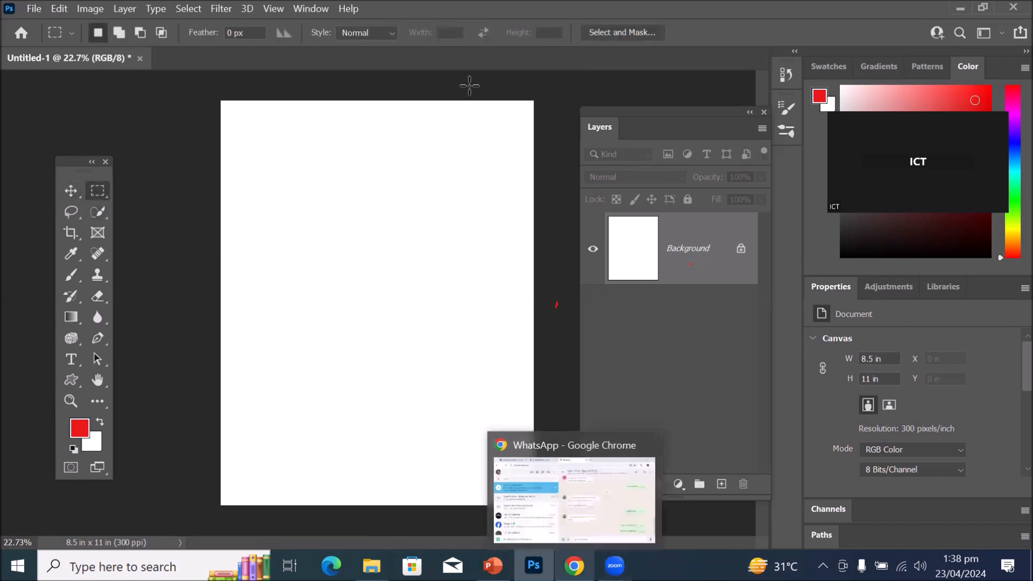
Reset the Essentials workspace to its default panel layout.
{"action": "left_click", "coordinate": [320, 9]}
{"action": "mouse_move", "coordinate": [372, 23]}
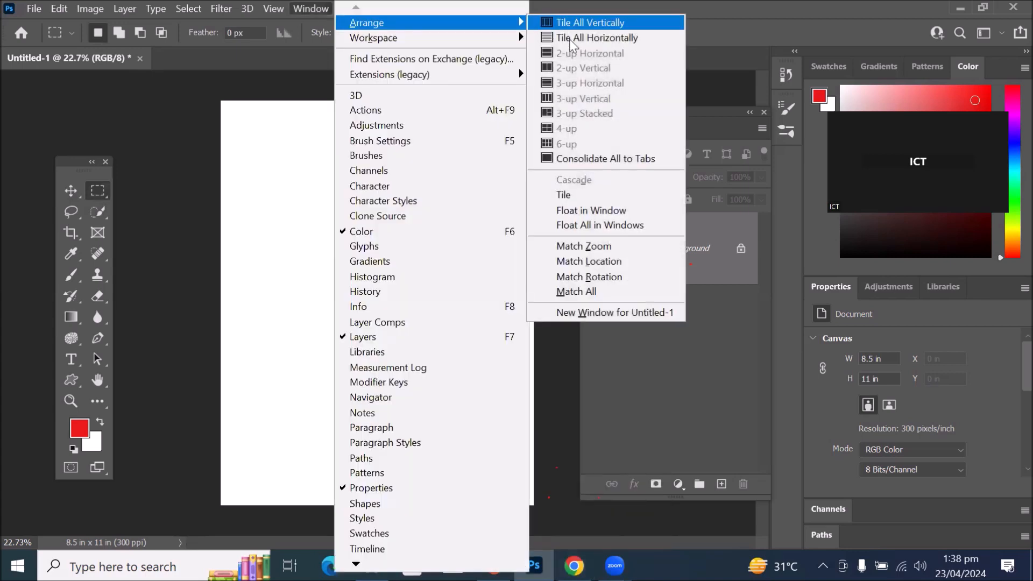
{"action": "mouse_move", "coordinate": [467, 42]}
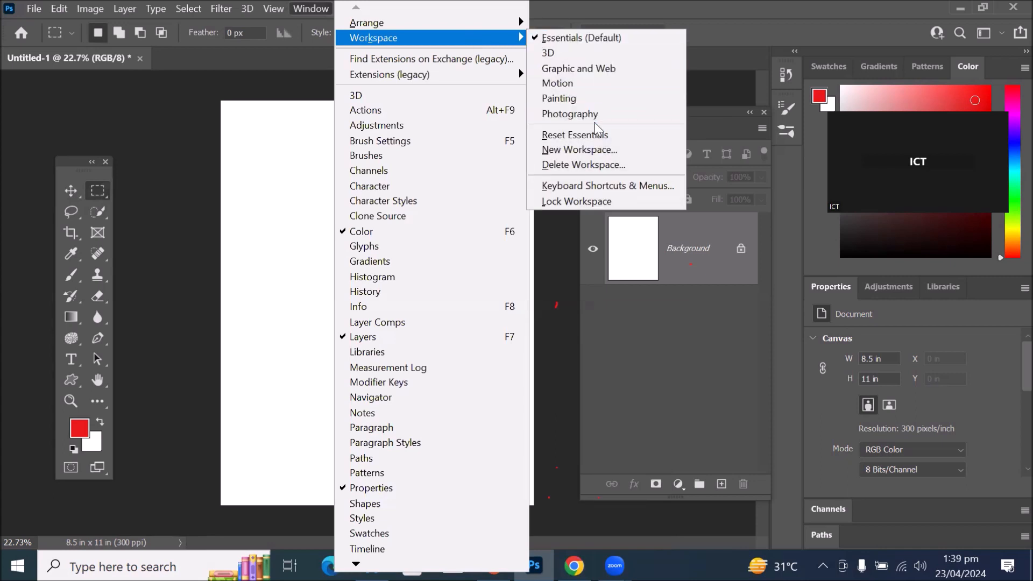
{"action": "left_click", "coordinate": [595, 137]}
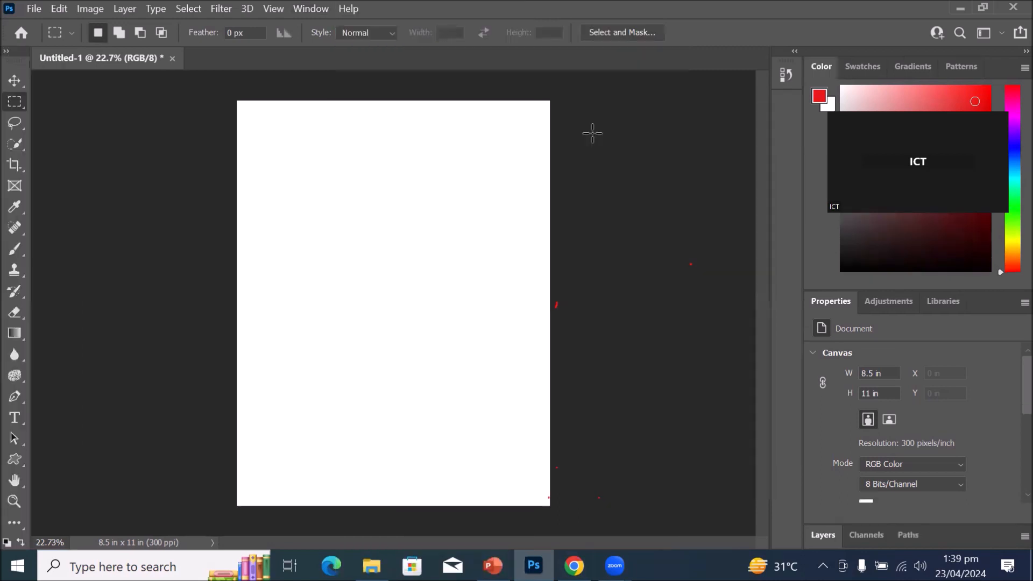
Float the toolbox beside the page in two columns, and undock the Layers panel and make it taller.
{"action": "left_click", "coordinate": [6, 51]}
{"action": "left_click_drag", "start_coordinate": [16, 50], "coordinate": [112, 107]}
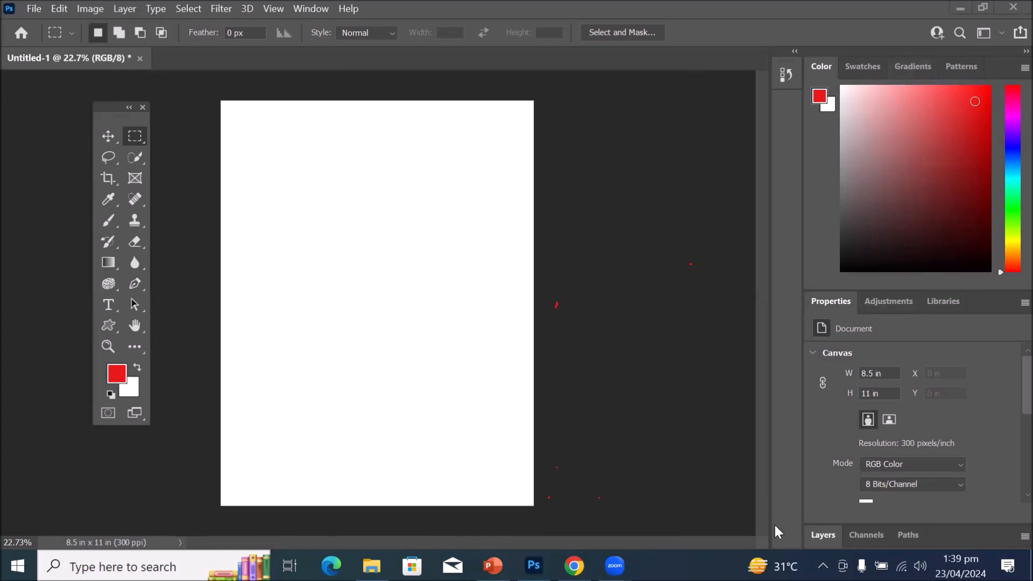
{"action": "left_click", "coordinate": [824, 534]}
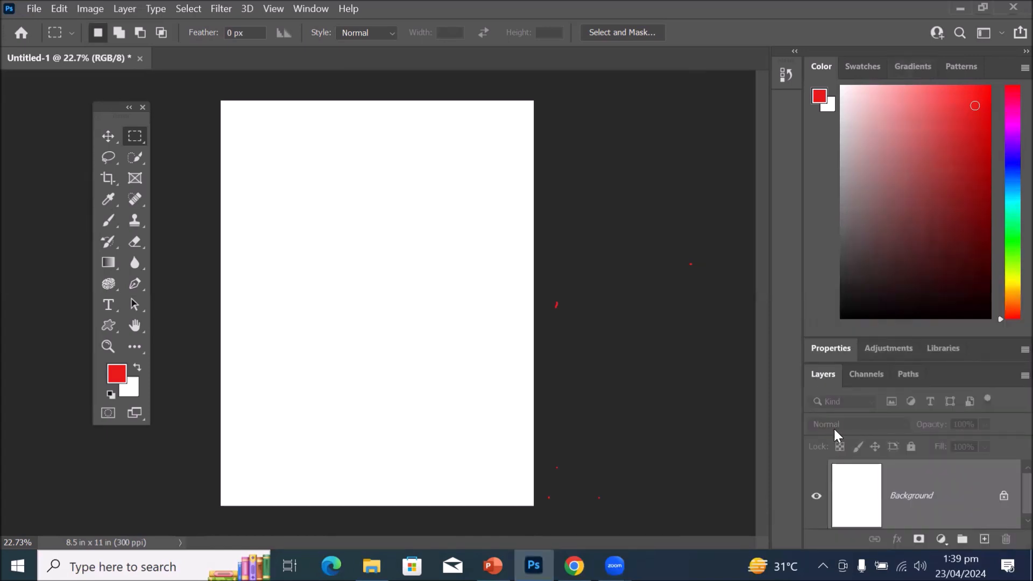
{"action": "left_click_drag", "start_coordinate": [823, 380], "coordinate": [595, 144]}
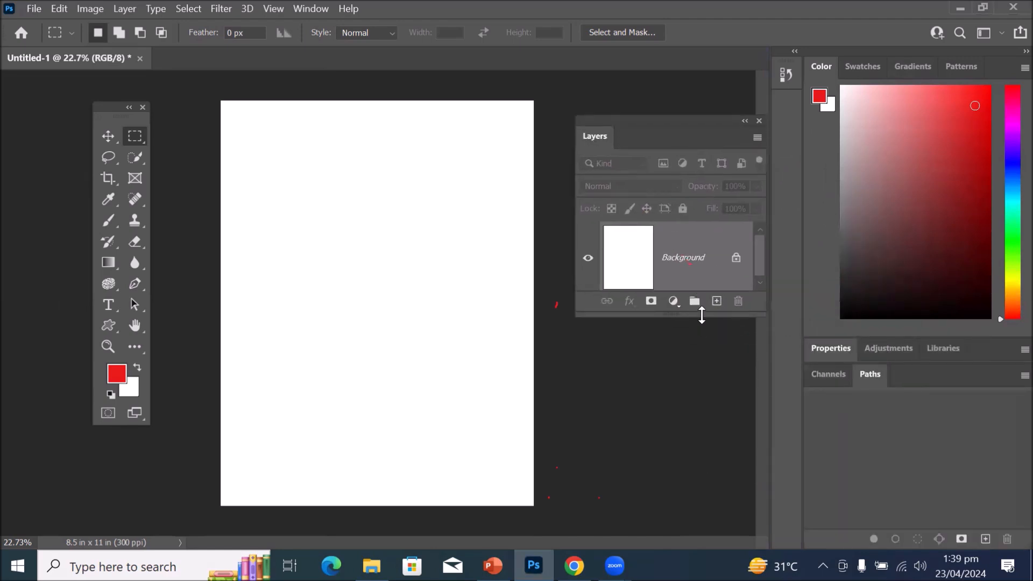
{"action": "left_click_drag", "start_coordinate": [703, 316], "coordinate": [689, 455]}
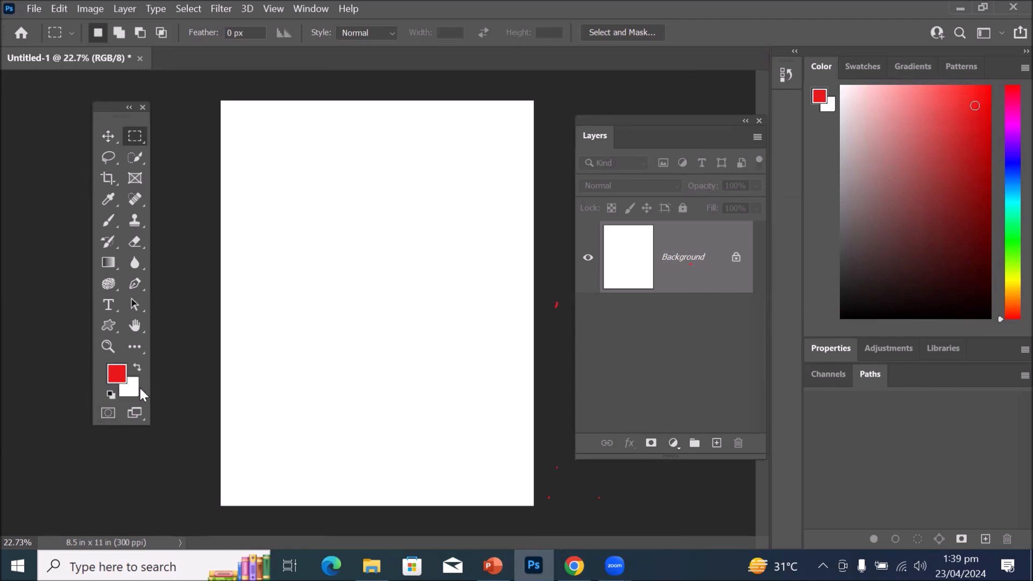
Restore the default black foreground and white background colors.
{"action": "left_click", "coordinate": [112, 395]}
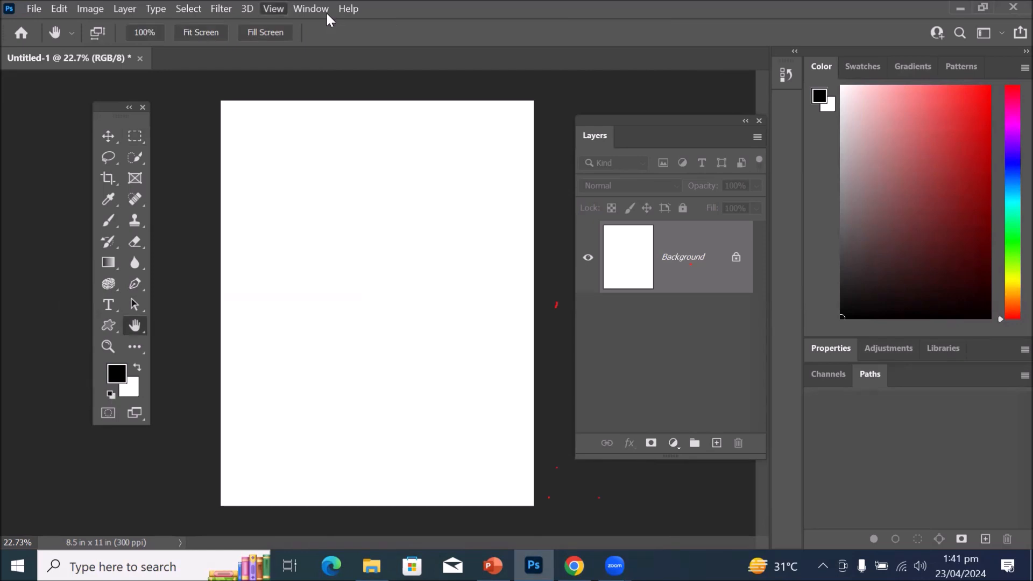
{"action": "left_click", "coordinate": [323, 10]}
{"action": "mouse_move", "coordinate": [391, 45]}
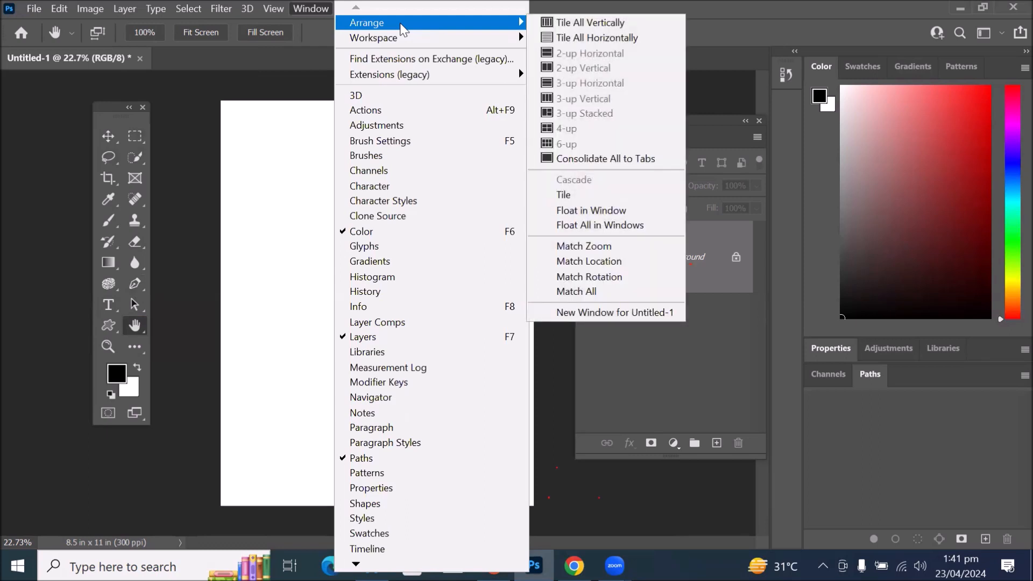
{"action": "left_click", "coordinate": [313, 7]}
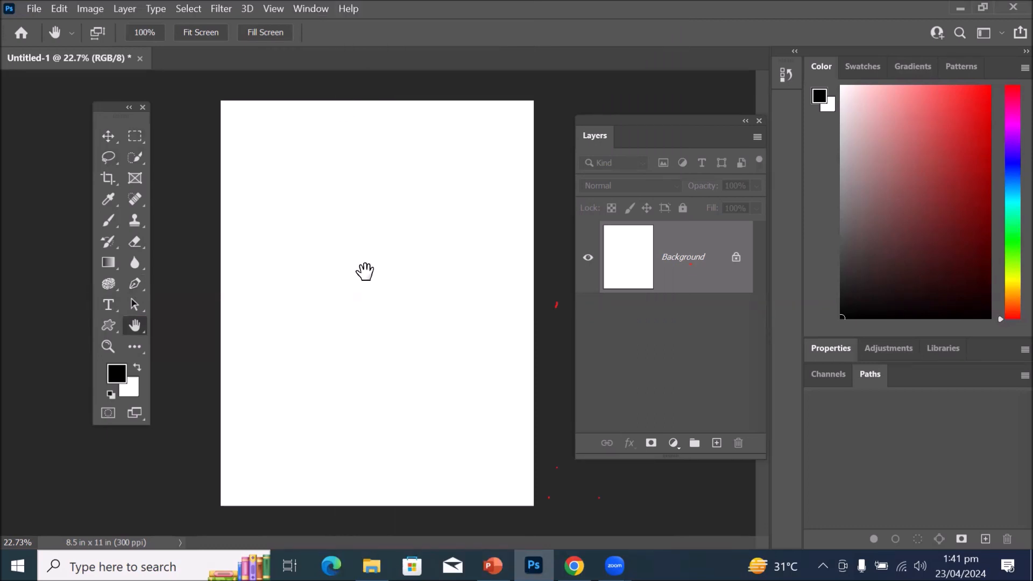
Float the Untitled-1 document in its own window and minimize it.
{"action": "left_click_drag", "start_coordinate": [24, 59], "coordinate": [244, 98]}
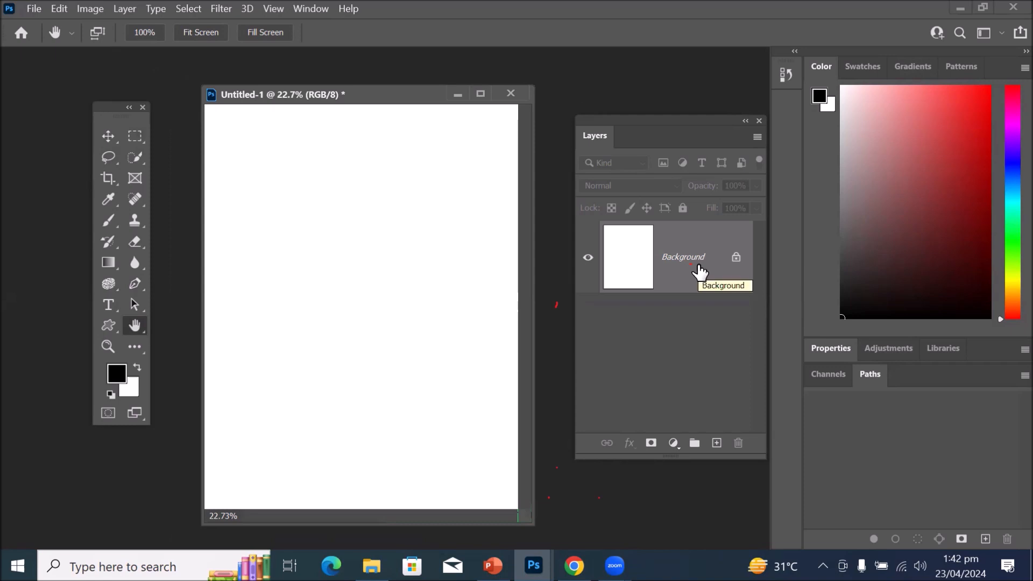
{"action": "left_click", "coordinate": [458, 95]}
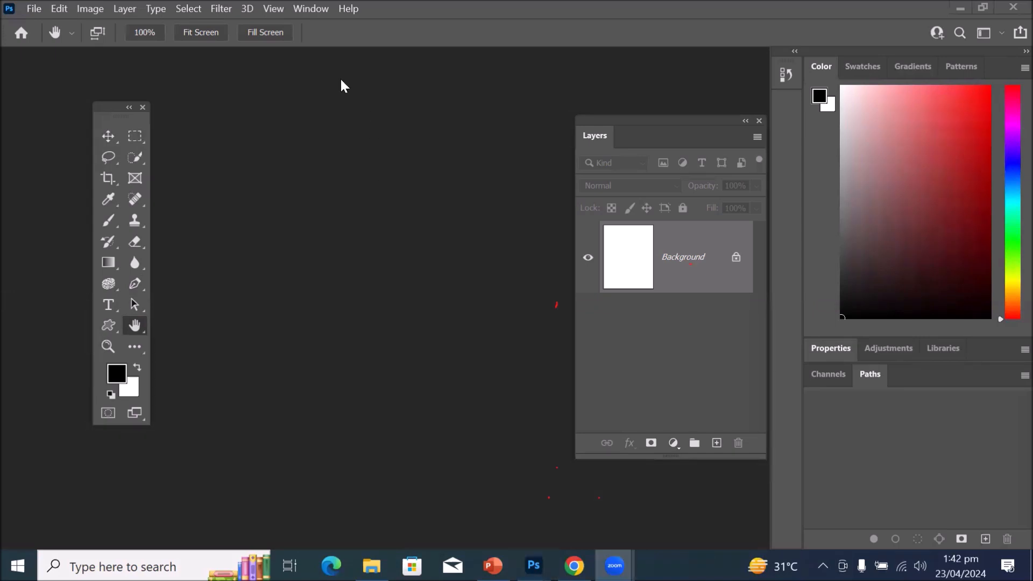
Bring back the minimized Untitled-1 document window from the list of open documents.
{"action": "left_click", "coordinate": [311, 10]}
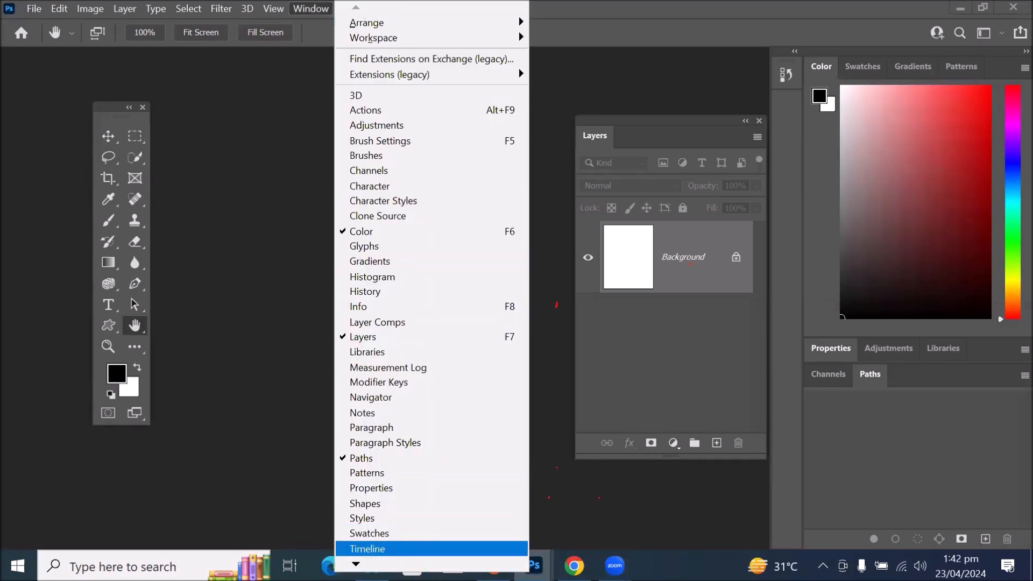
{"action": "mouse_move", "coordinate": [356, 564]}
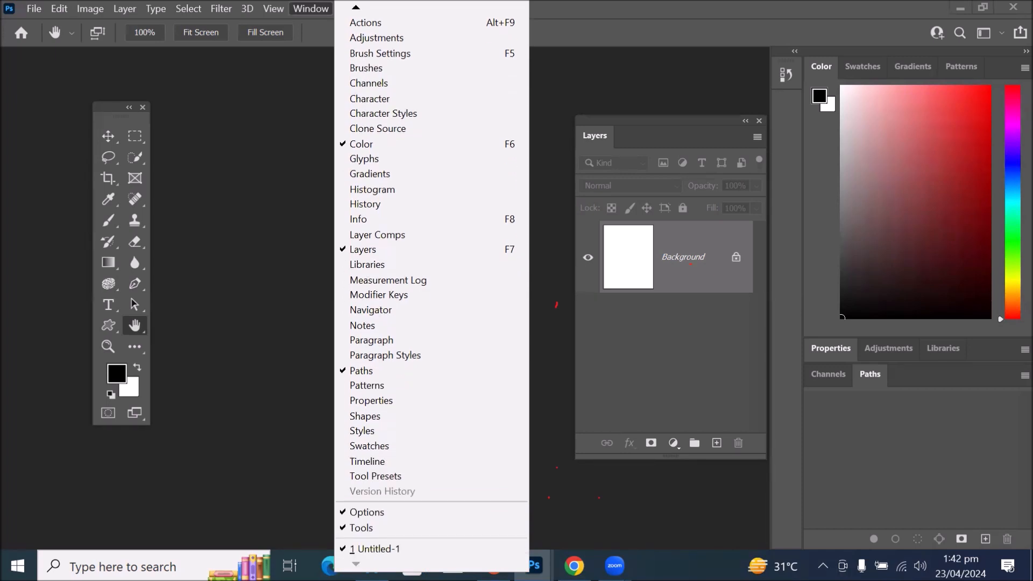
{"action": "left_click", "coordinate": [374, 547]}
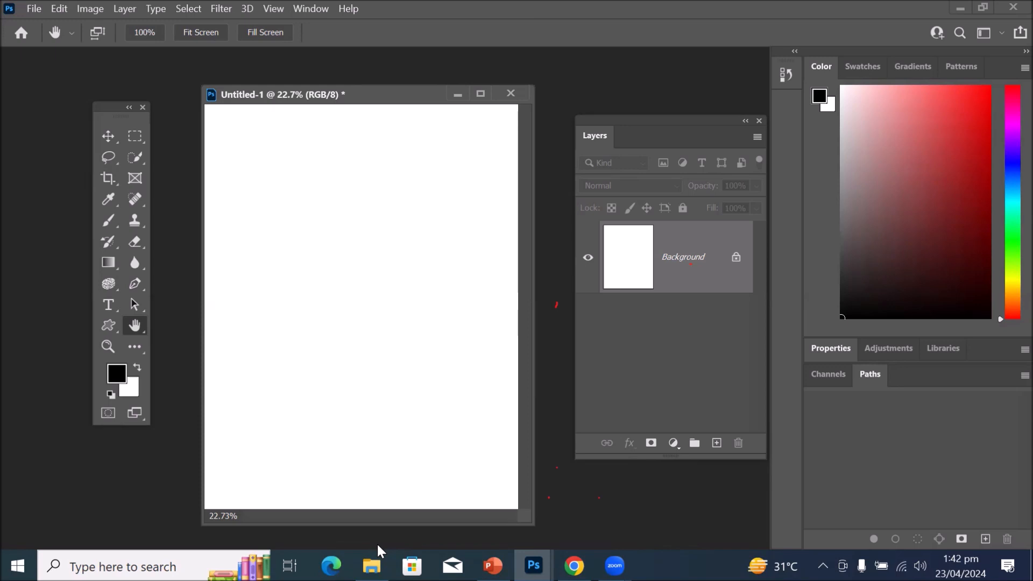
Move the floating Untitled-1 window around the workspace and dock it back as a tab.
{"action": "left_click_drag", "start_coordinate": [317, 103], "coordinate": [348, 163]}
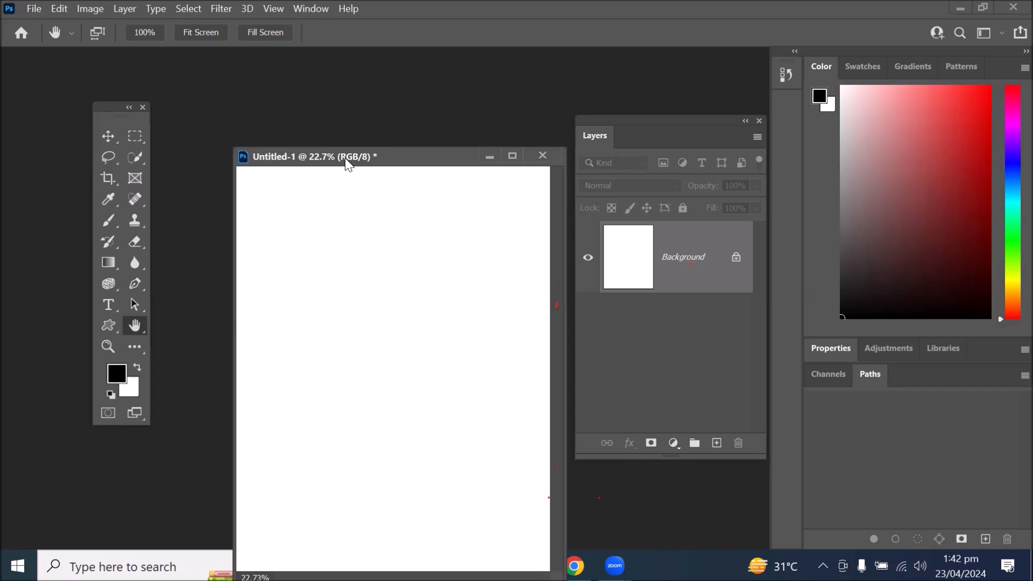
{"action": "left_click_drag", "start_coordinate": [344, 157], "coordinate": [348, 56]}
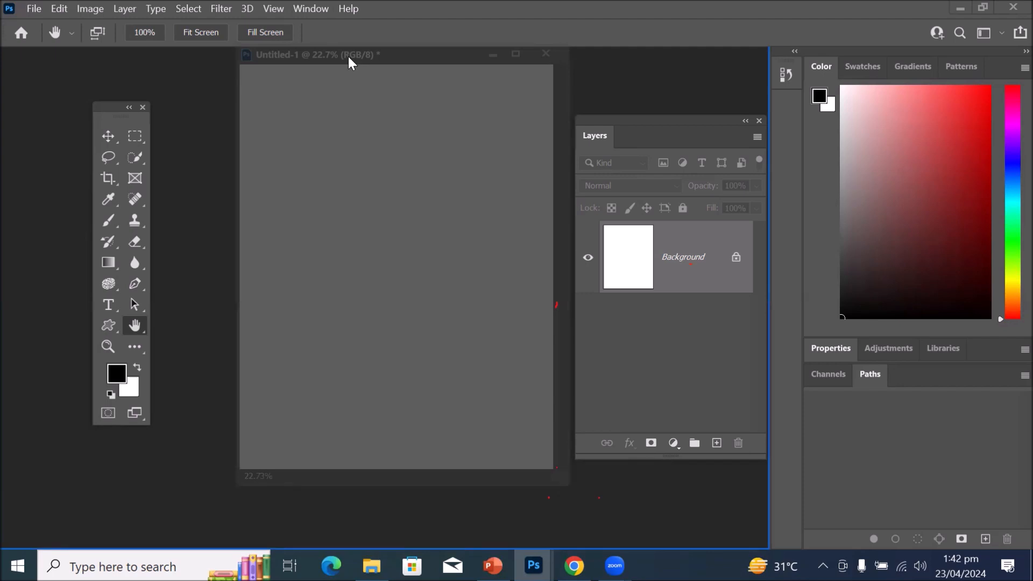
{"action": "left_click_drag", "start_coordinate": [348, 56], "coordinate": [350, 59]}
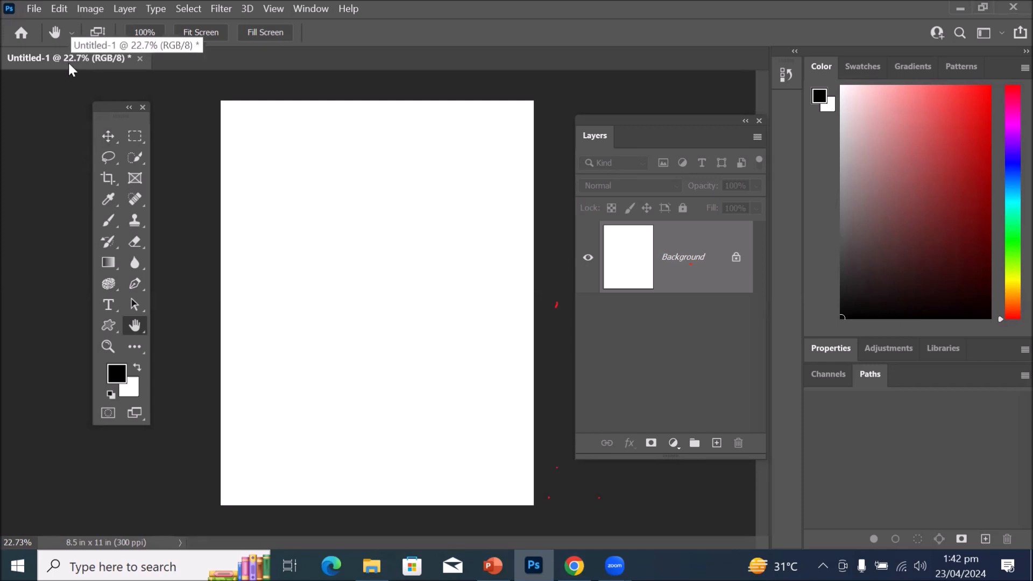
Undock Untitled-1 into a floating window again and widen the window on both sides.
{"action": "left_click_drag", "start_coordinate": [41, 56], "coordinate": [208, 114]}
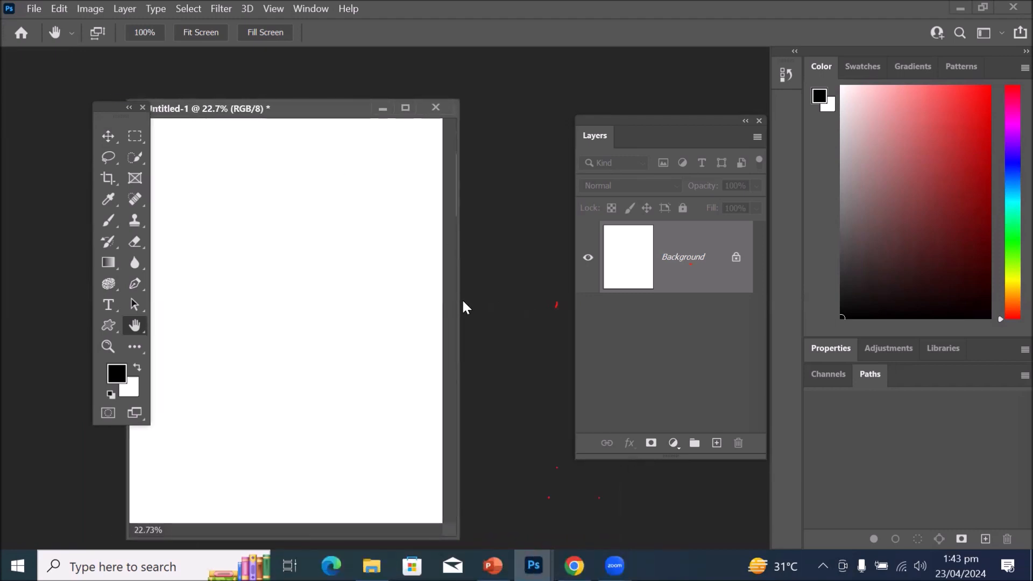
{"action": "left_click_drag", "start_coordinate": [457, 300], "coordinate": [603, 332]}
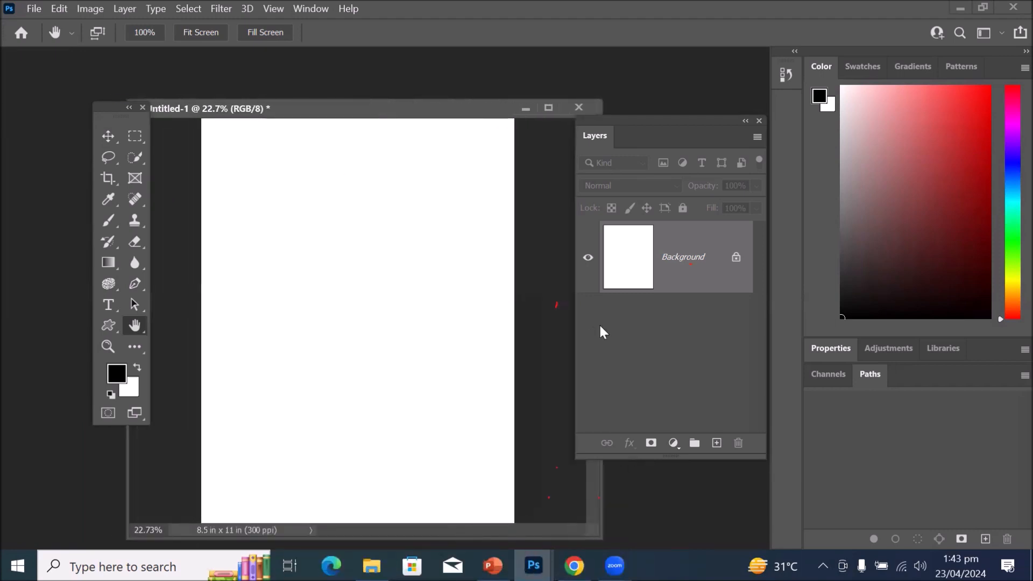
{"action": "left_click_drag", "start_coordinate": [126, 474], "coordinate": [40, 474]}
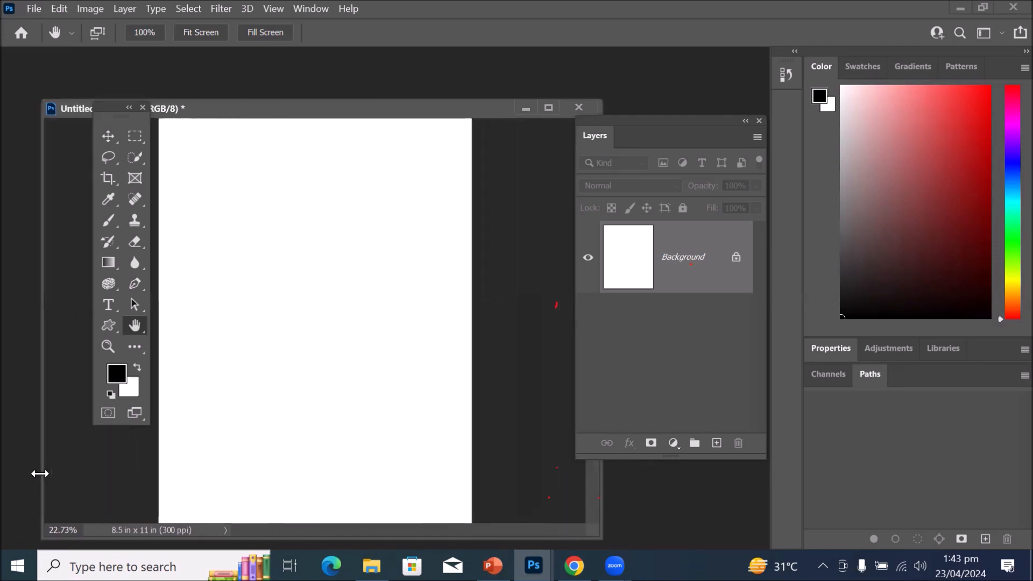
{"action": "left_click_drag", "start_coordinate": [350, 99], "coordinate": [358, 64]}
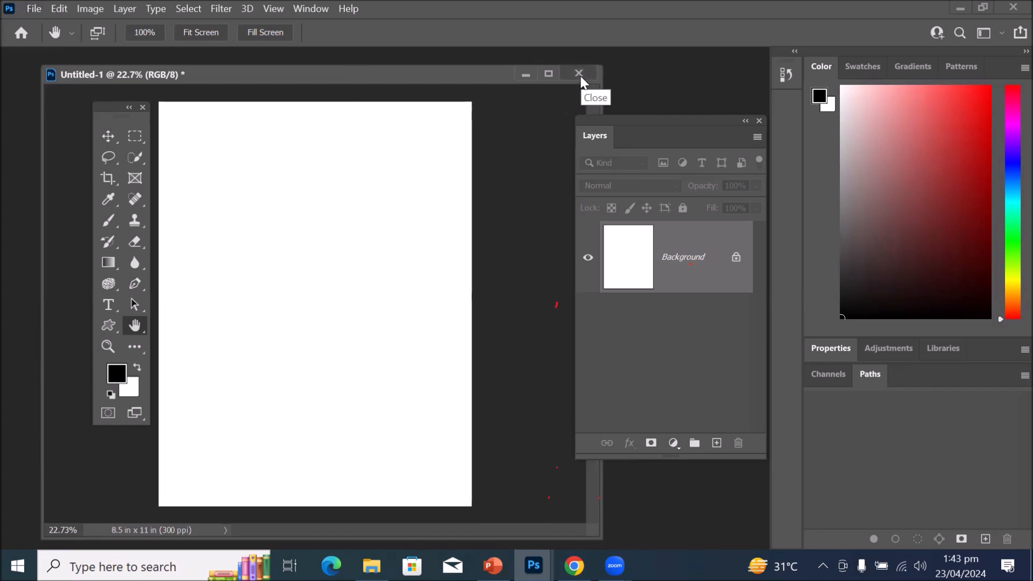
Maximize the floating Untitled-1 window and restore it to its floating size.
{"action": "left_click", "coordinate": [548, 74]}
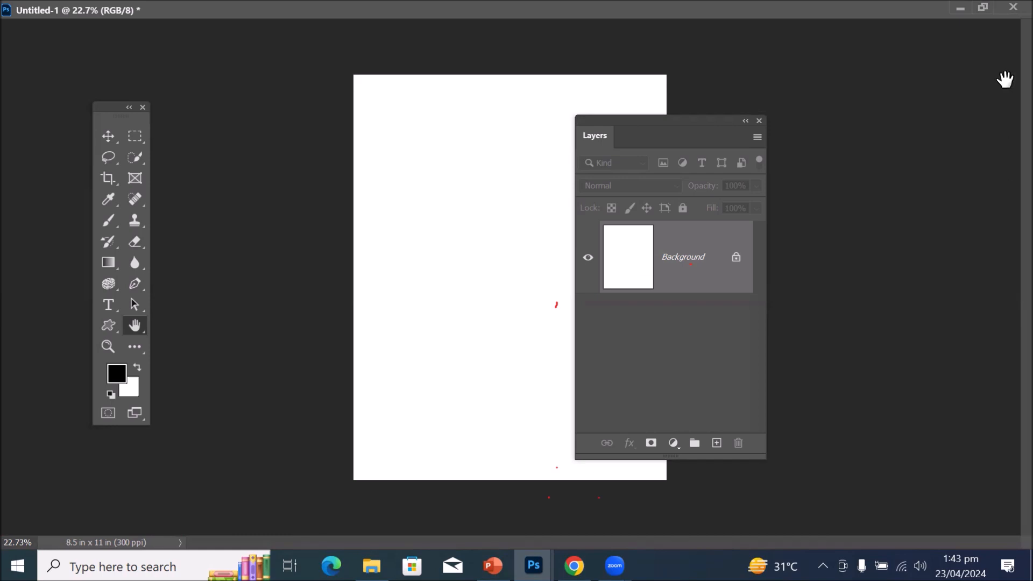
{"action": "left_click", "coordinate": [983, 7]}
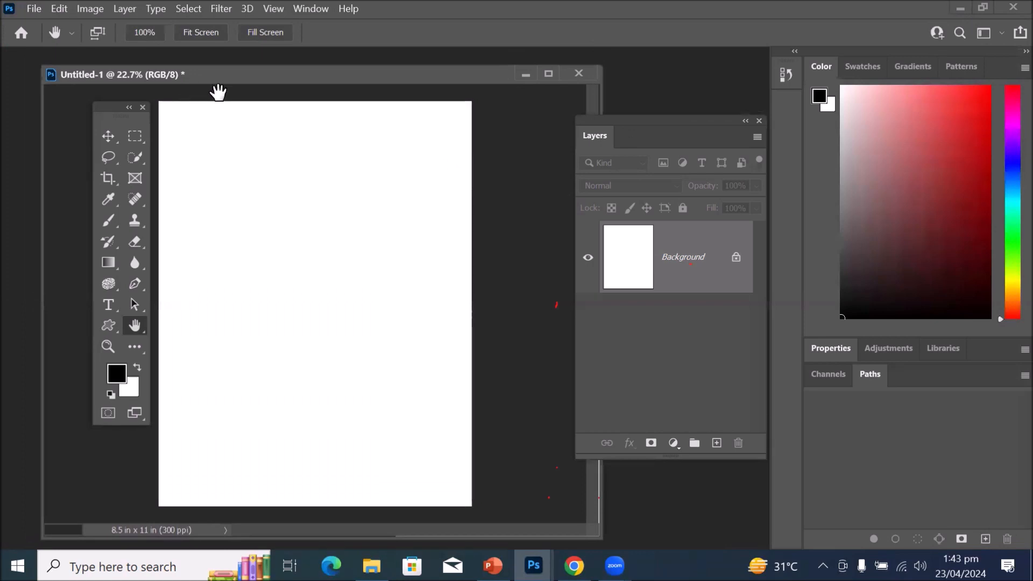
Dock the floating Untitled-1 window by consolidating all documents to tabs.
{"action": "left_click_drag", "start_coordinate": [246, 81], "coordinate": [268, 55]}
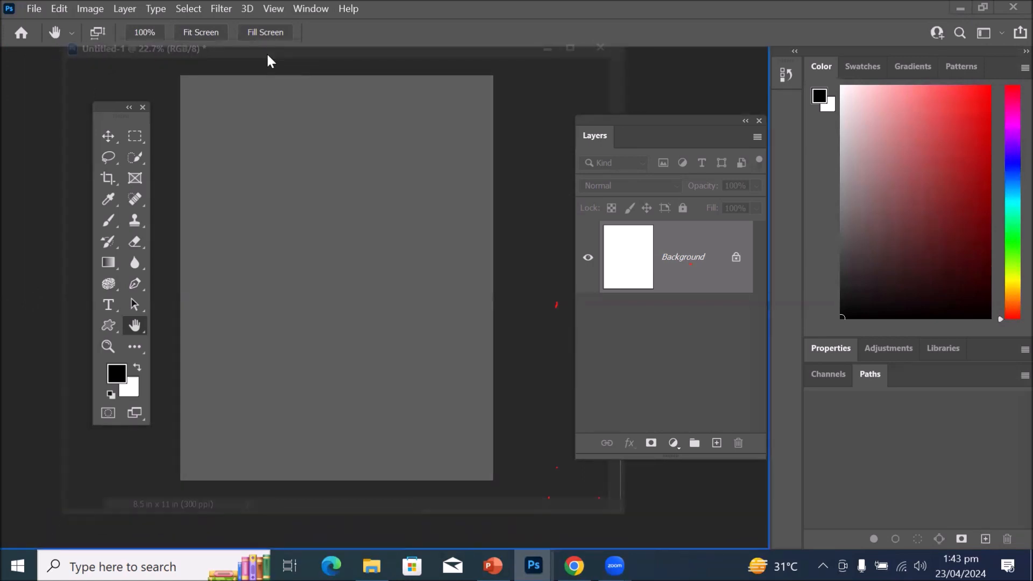
{"action": "left_click_drag", "start_coordinate": [267, 54], "coordinate": [247, 129]}
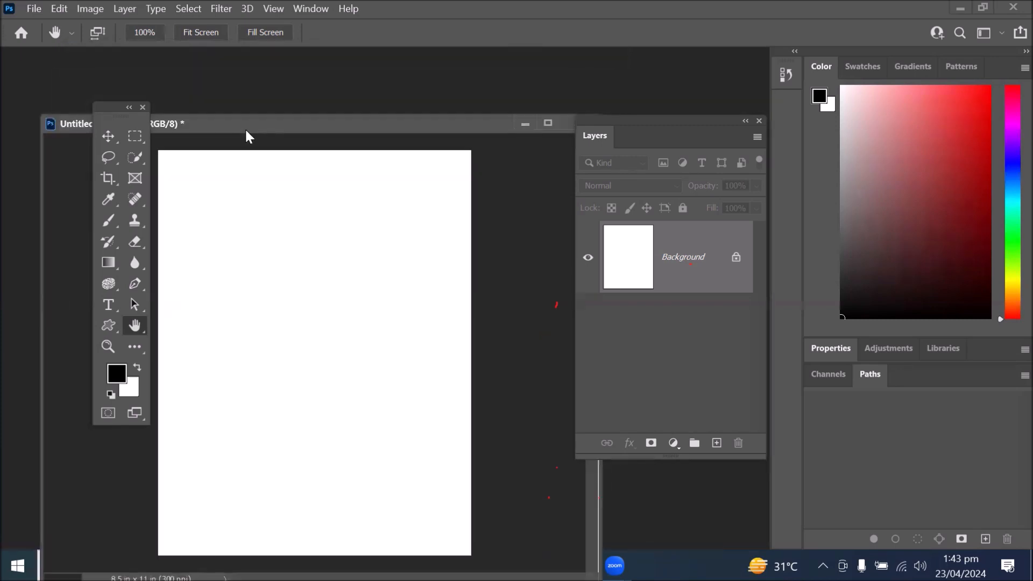
{"action": "left_click", "coordinate": [310, 9]}
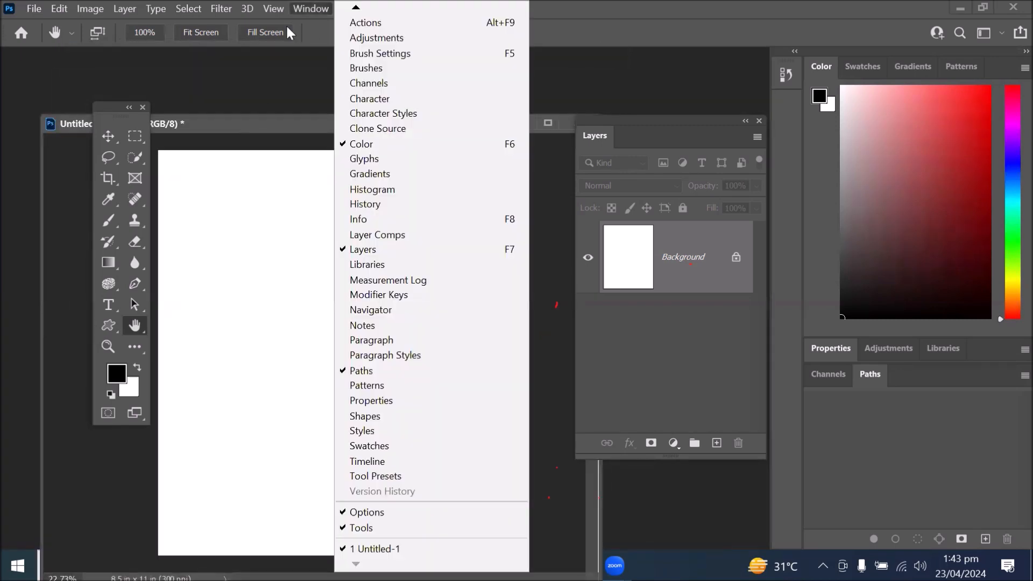
{"action": "mouse_move", "coordinate": [356, 9]}
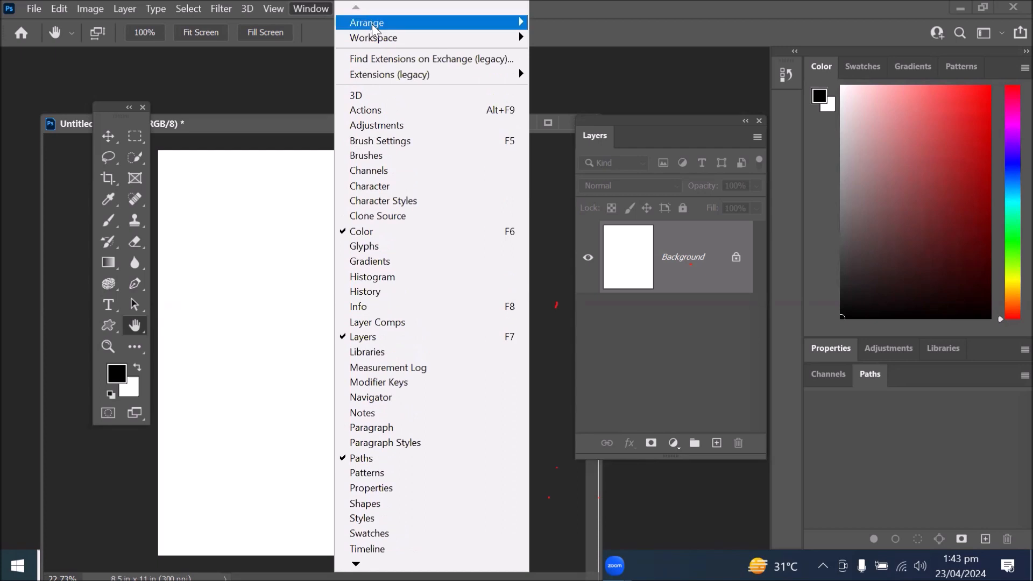
{"action": "mouse_move", "coordinate": [375, 27]}
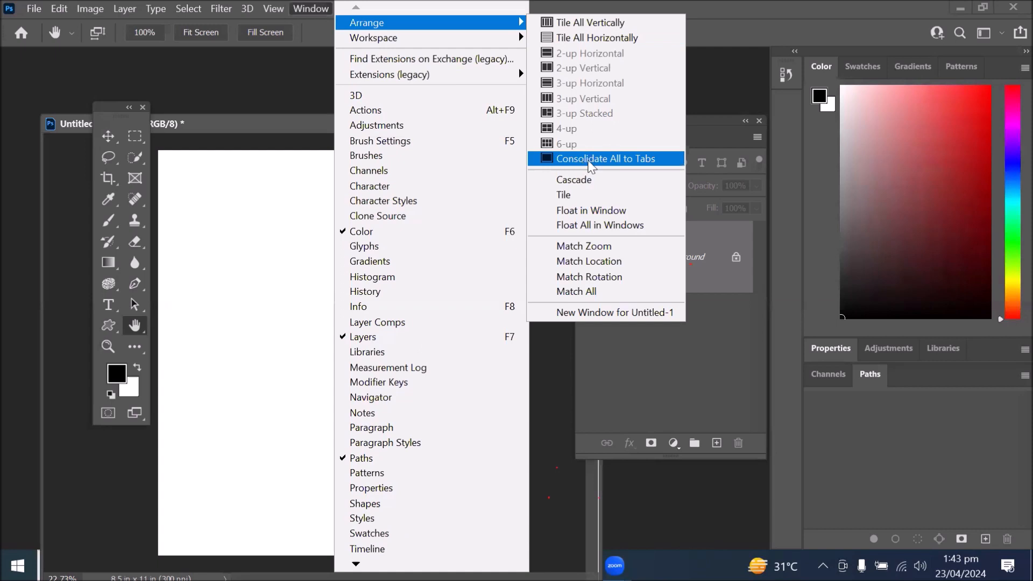
{"action": "left_click", "coordinate": [621, 159]}
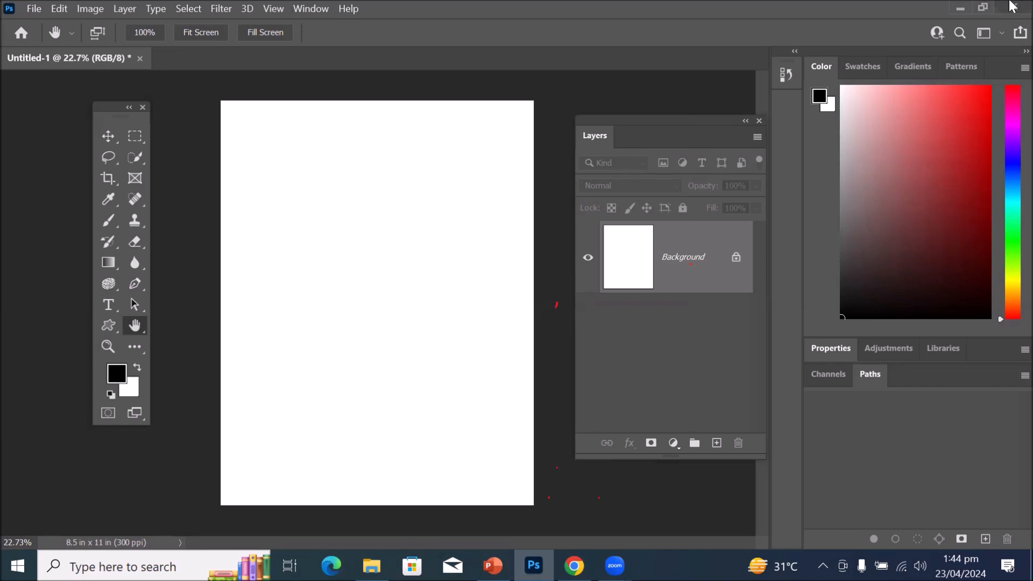
Pull the Untitled-1 tab out into a floating window between the toolbox and the Layers panel.
{"action": "left_click_drag", "start_coordinate": [79, 69], "coordinate": [264, 151]}
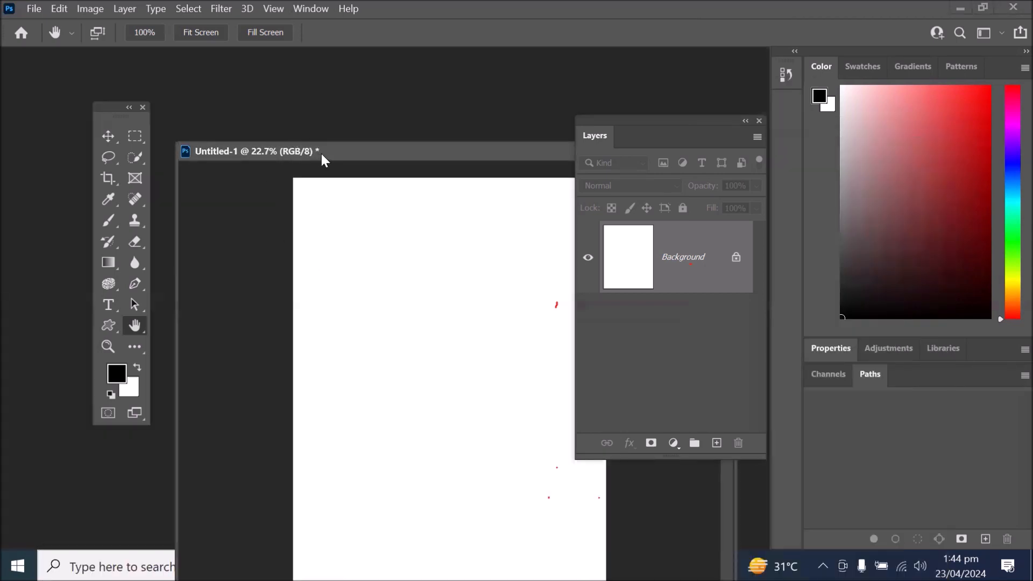
Move the floating Untitled-1 window around the workspace and dock it back as a tab under the options bar.
{"action": "left_click_drag", "start_coordinate": [368, 154], "coordinate": [428, 254]}
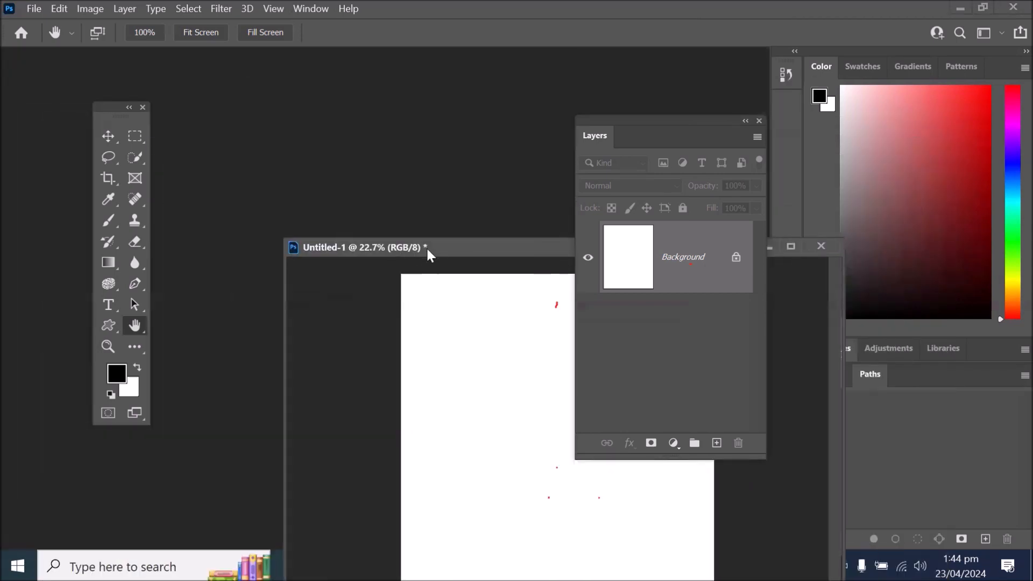
{"action": "left_click_drag", "start_coordinate": [315, 189], "coordinate": [299, 185]}
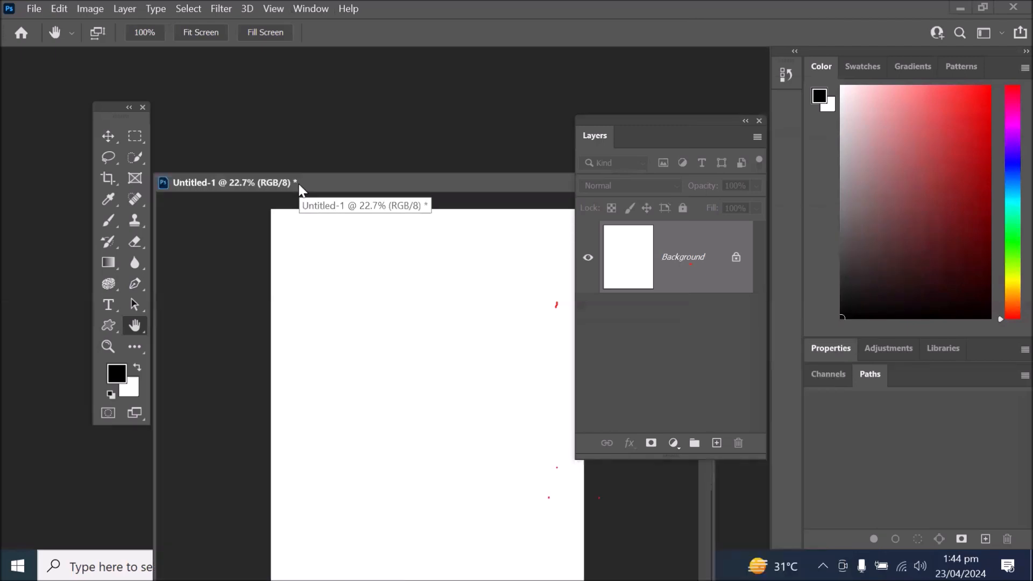
{"action": "left_click_drag", "start_coordinate": [299, 185], "coordinate": [298, 57]}
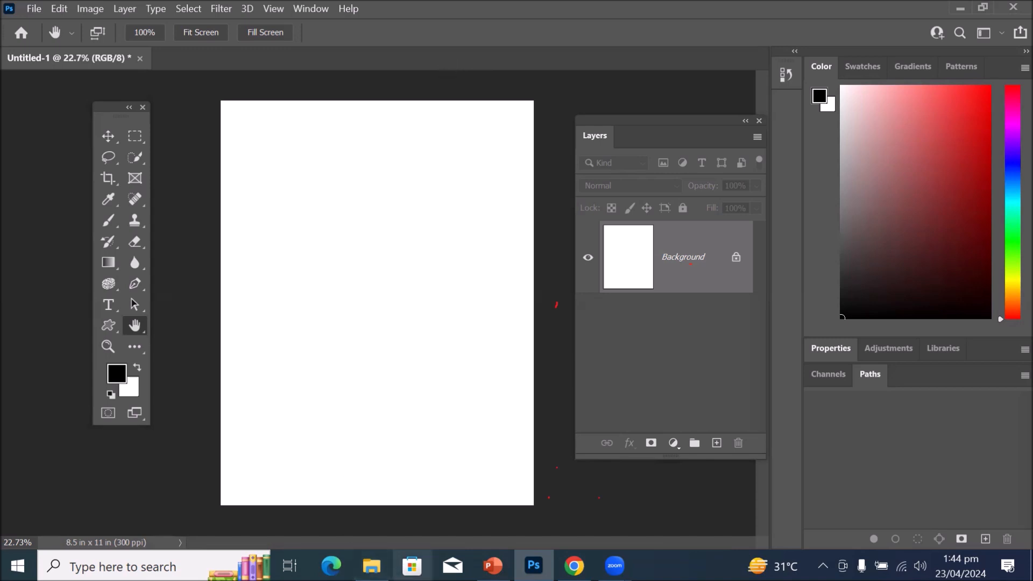
Switch to File Explorer and open the BuildingAndMonoments folder inside _Graphics > Images on Local Disk (D:).
{"action": "mouse_move", "coordinate": [371, 566]}
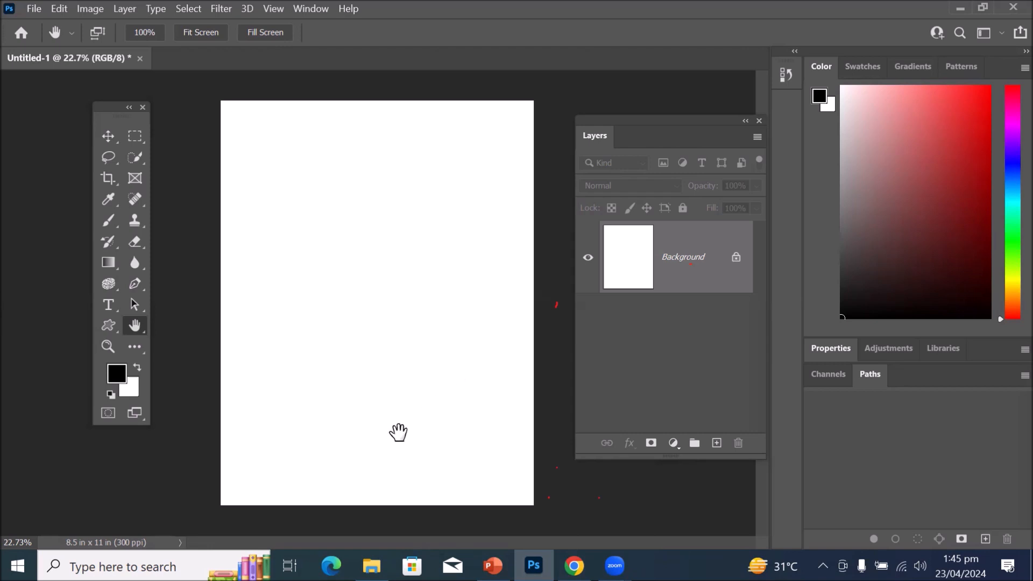
{"action": "left_click", "coordinate": [372, 565]}
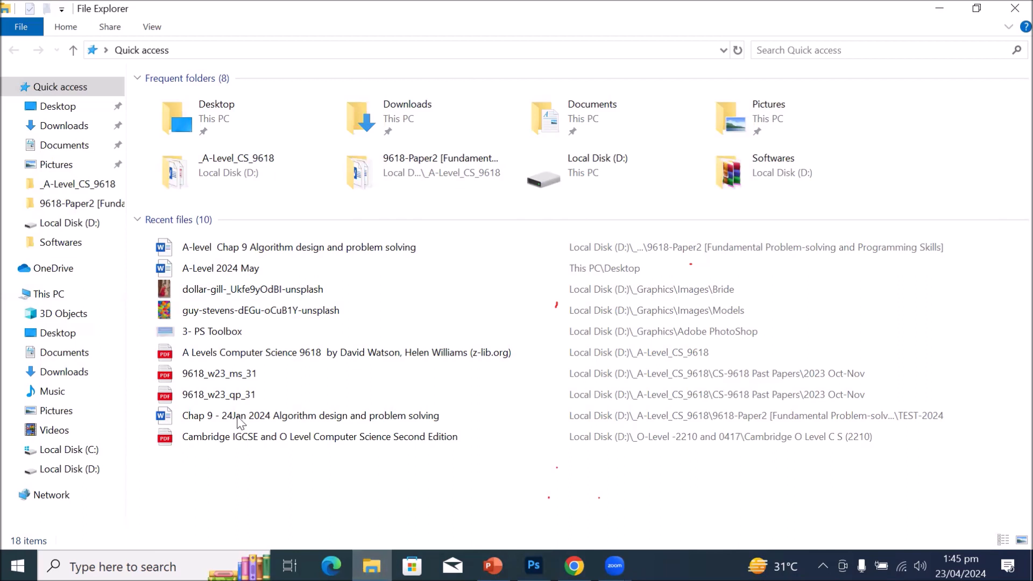
{"action": "left_click", "coordinate": [57, 296]}
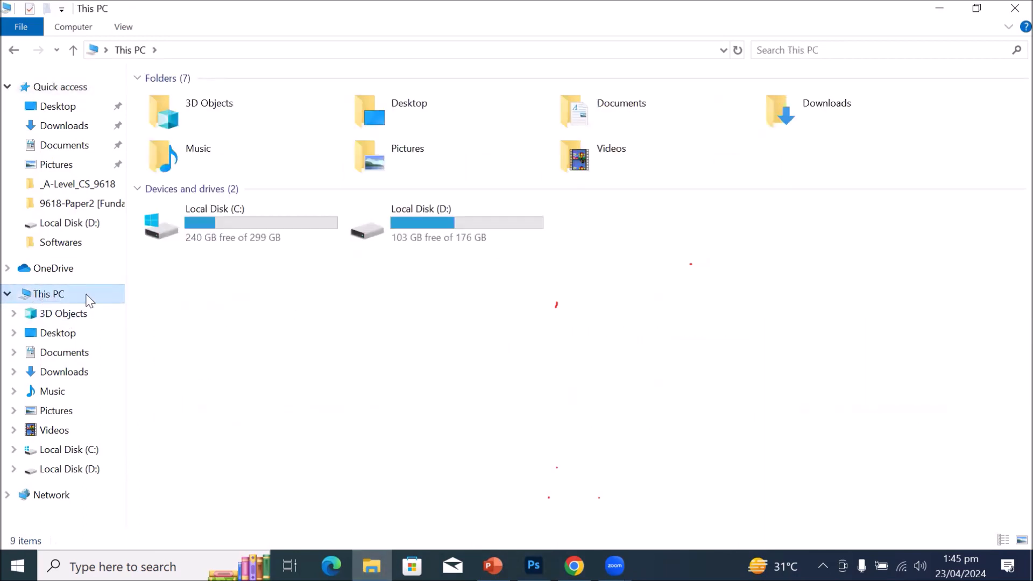
{"action": "double_click", "coordinate": [434, 225]}
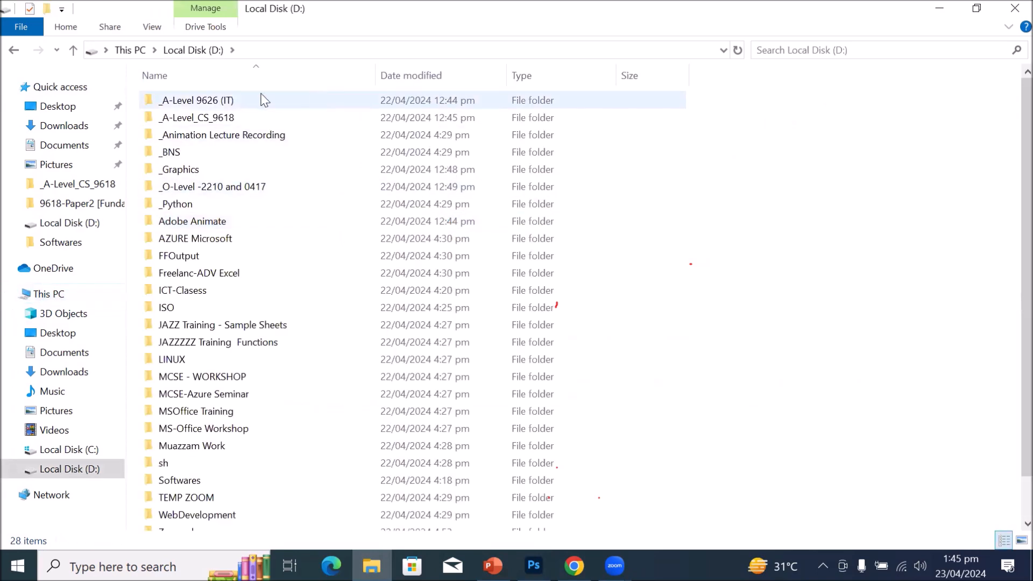
{"action": "double_click", "coordinate": [180, 169]}
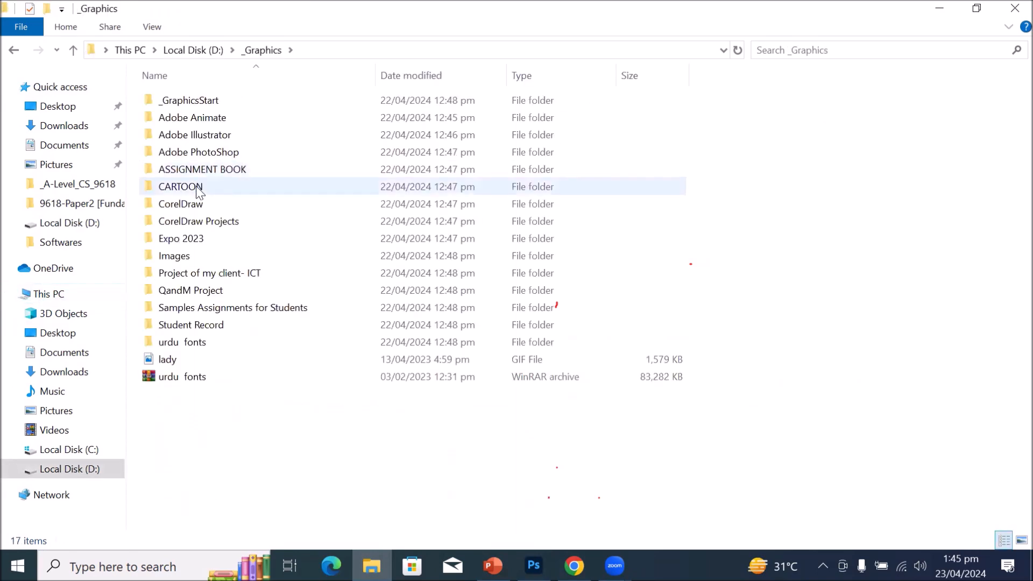
{"action": "double_click", "coordinate": [186, 255]}
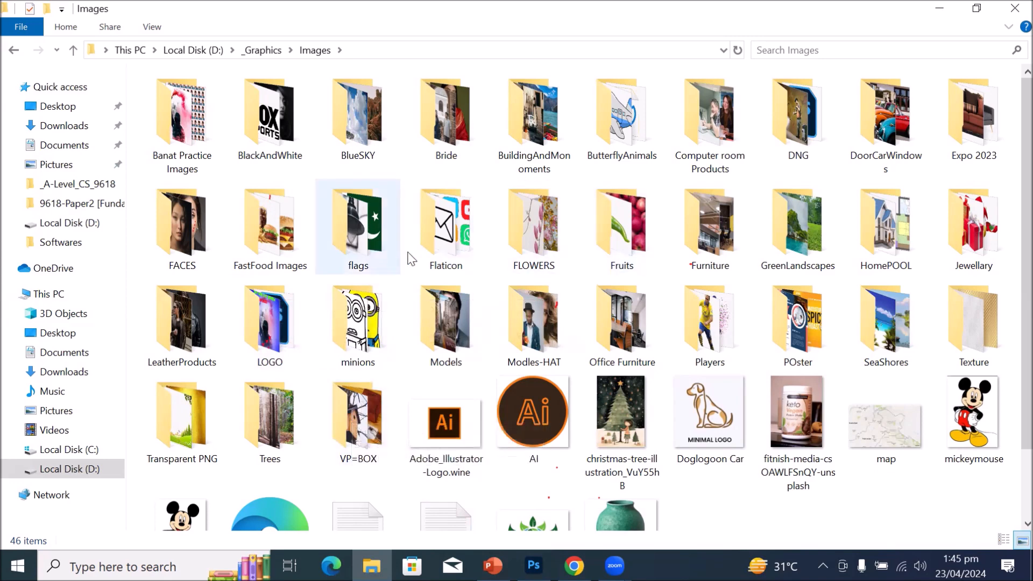
{"action": "double_click", "coordinate": [527, 130]}
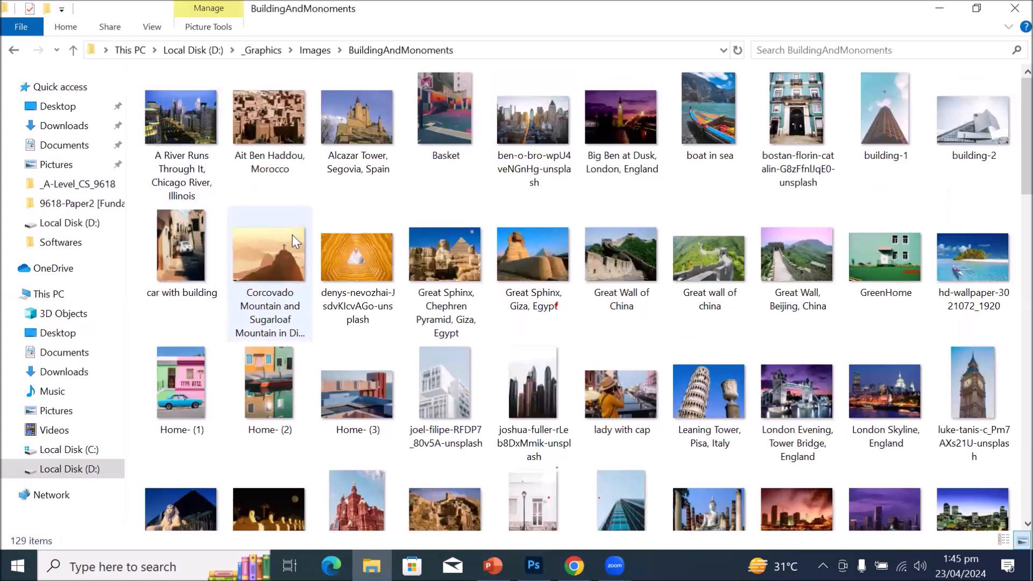
Select the city skyline, Great Sphinx, Corcovado Mountain, King Abdul-Aziz mosque, Owls Head Lighthouse and Royal Palace images together, and deselect the skyline.
{"action": "left_click", "coordinate": [519, 132]}
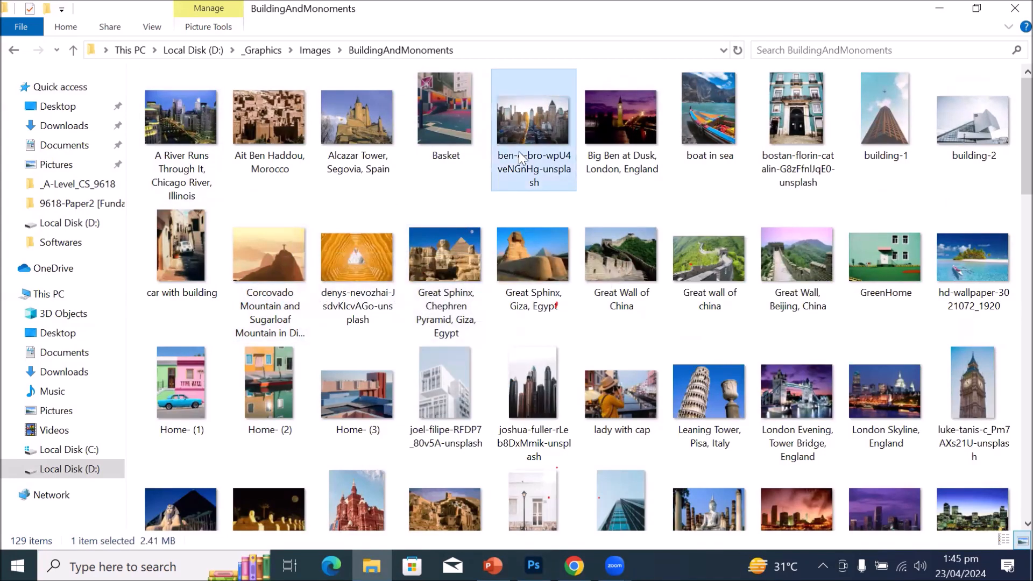
{"action": "left_click", "coordinate": [527, 249], "text": "ctrl"}
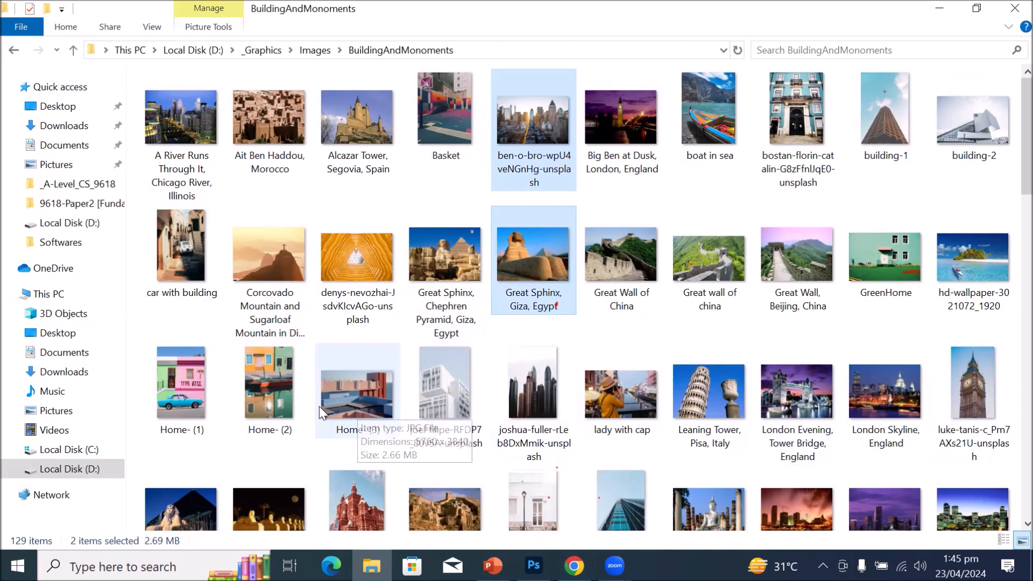
{"action": "left_click", "coordinate": [284, 269], "text": "ctrl"}
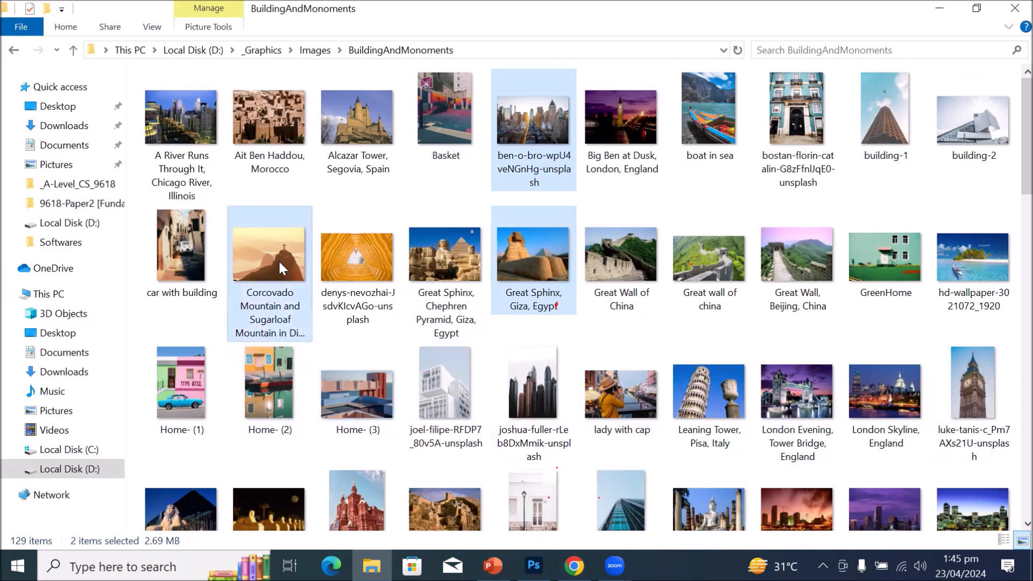
{"action": "scroll", "coordinate": [565, 350], "scroll_direction": "down", "scroll_amount": 3}
{"action": "scroll", "coordinate": [566, 350], "scroll_direction": "down", "scroll_amount": 6}
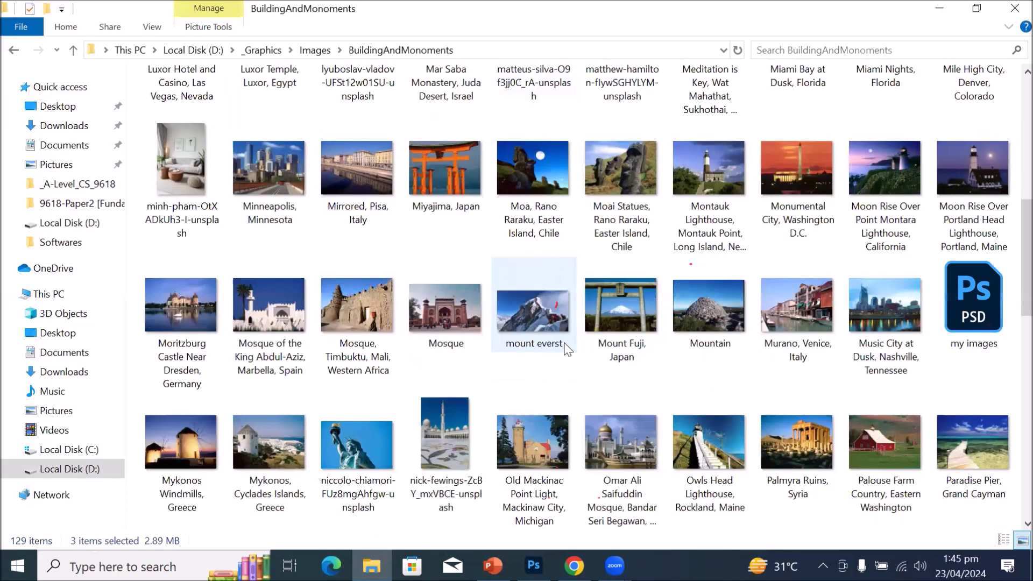
{"action": "left_click", "coordinate": [263, 313], "text": "ctrl"}
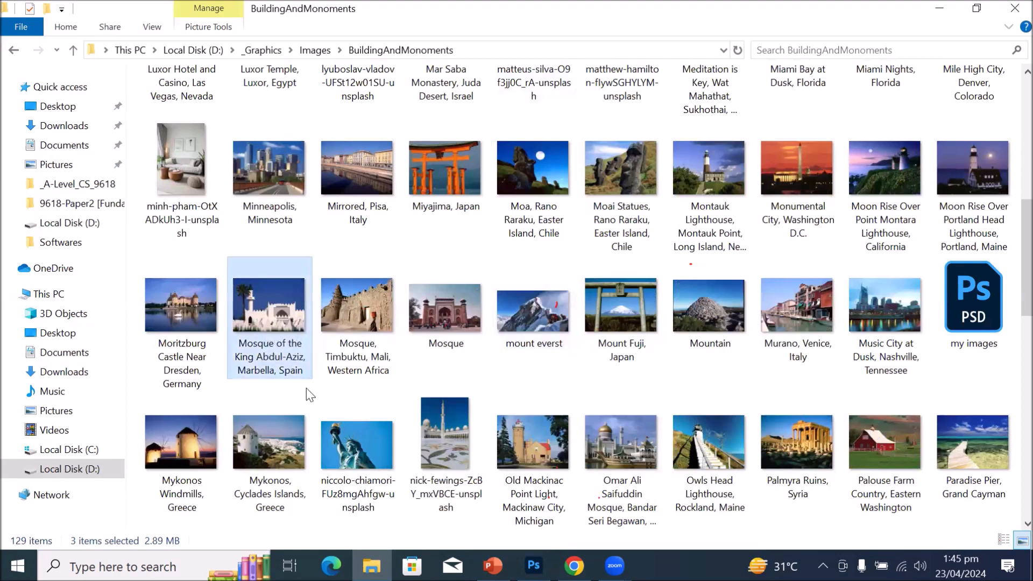
{"action": "left_click", "coordinate": [696, 437], "text": "ctrl"}
{"action": "scroll", "coordinate": [745, 428], "scroll_direction": "down", "scroll_amount": 10}
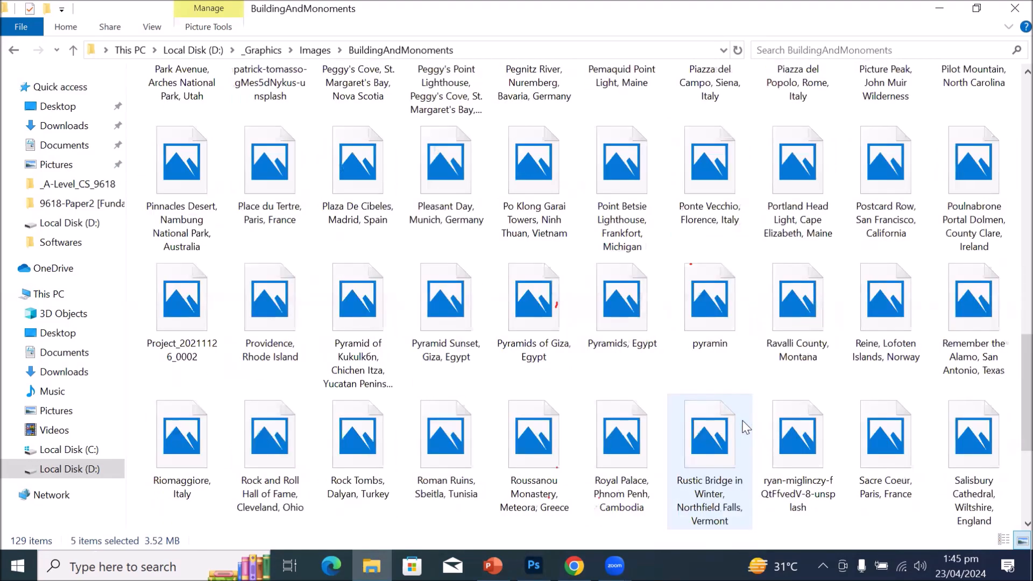
{"action": "scroll", "coordinate": [746, 428], "scroll_direction": "down", "scroll_amount": 5}
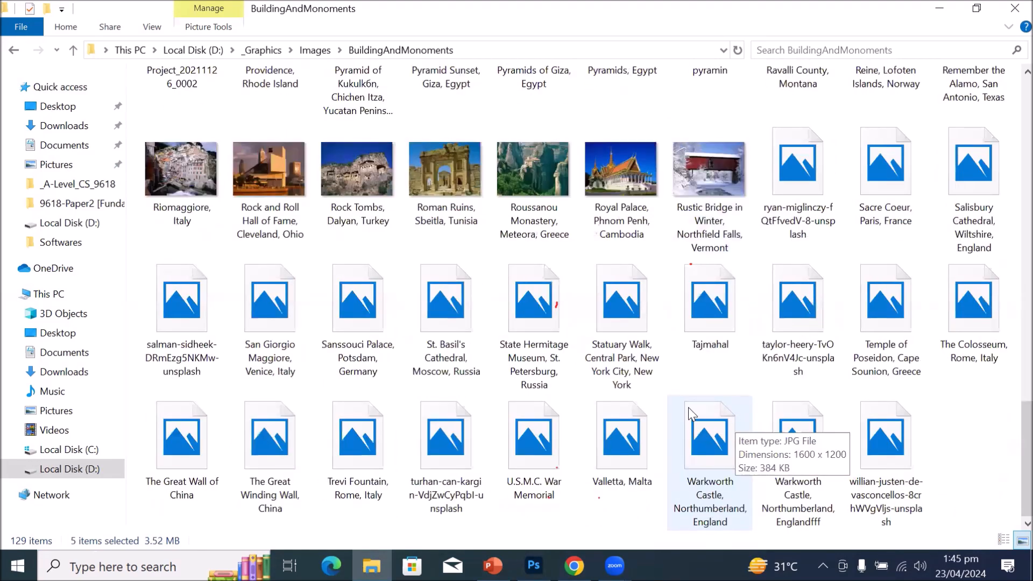
{"action": "left_click", "coordinate": [614, 180], "text": "ctrl"}
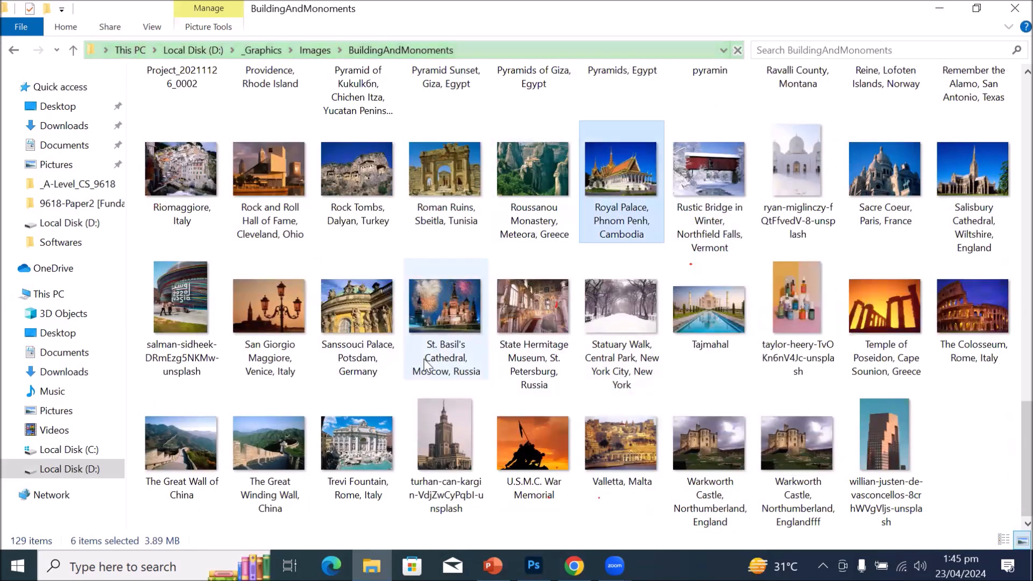
{"action": "scroll", "coordinate": [453, 349], "scroll_direction": "up", "scroll_amount": 8}
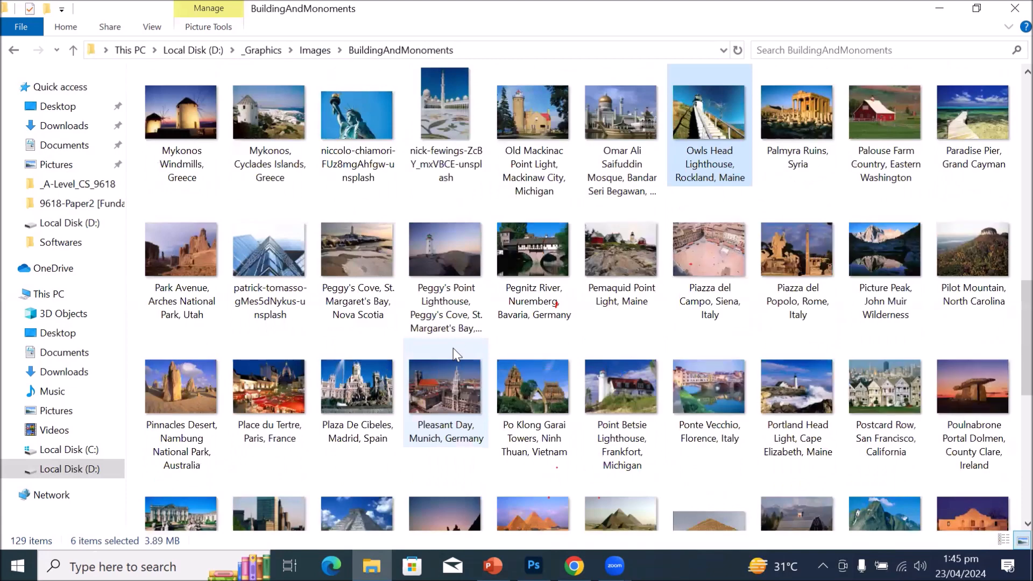
{"action": "scroll", "coordinate": [453, 348], "scroll_direction": "up", "scroll_amount": 10}
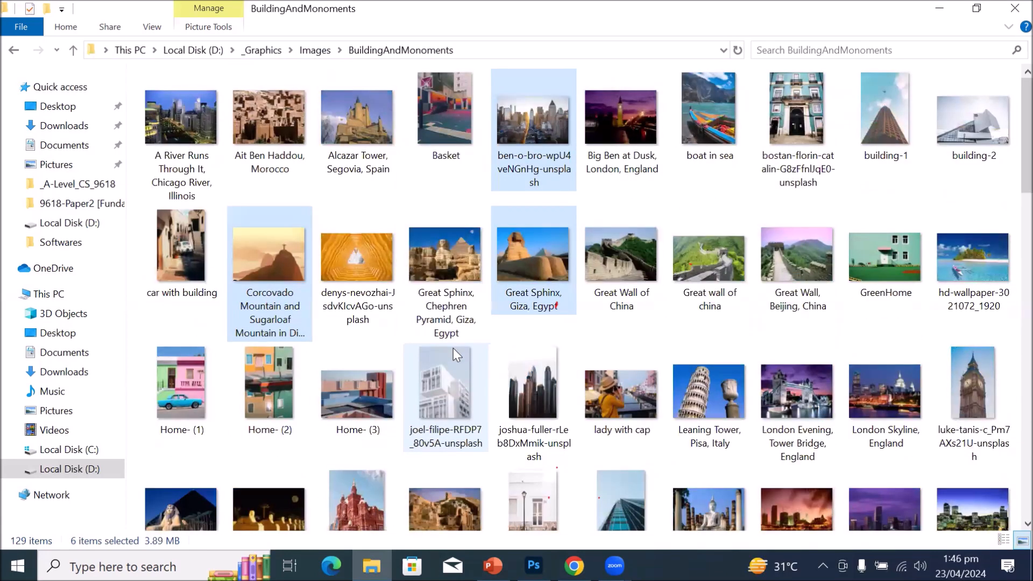
{"action": "left_click", "coordinate": [541, 110], "text": "ctrl"}
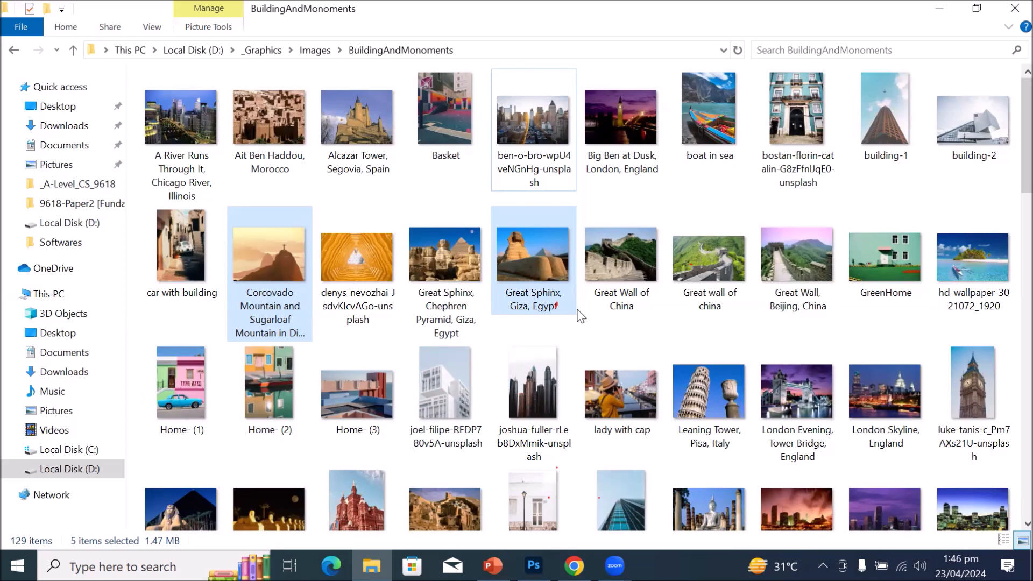
Select the consecutive images from A River Runs Through It to Big Ben at Dusk, and the range from Alcazar Tower to Leaning Tower.
{"action": "left_click", "coordinate": [177, 105]}
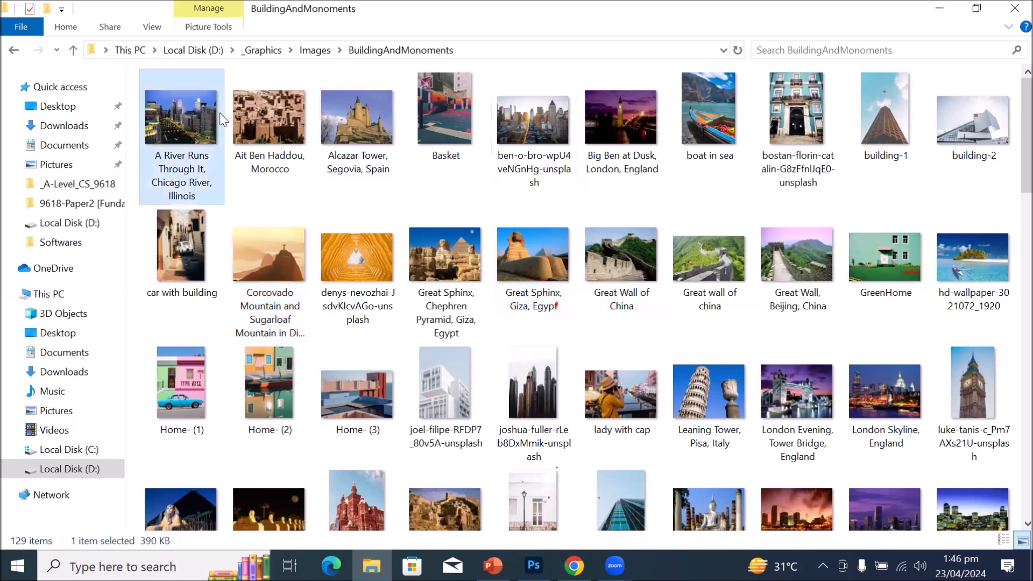
{"action": "mouse_move", "coordinate": [616, 124]}
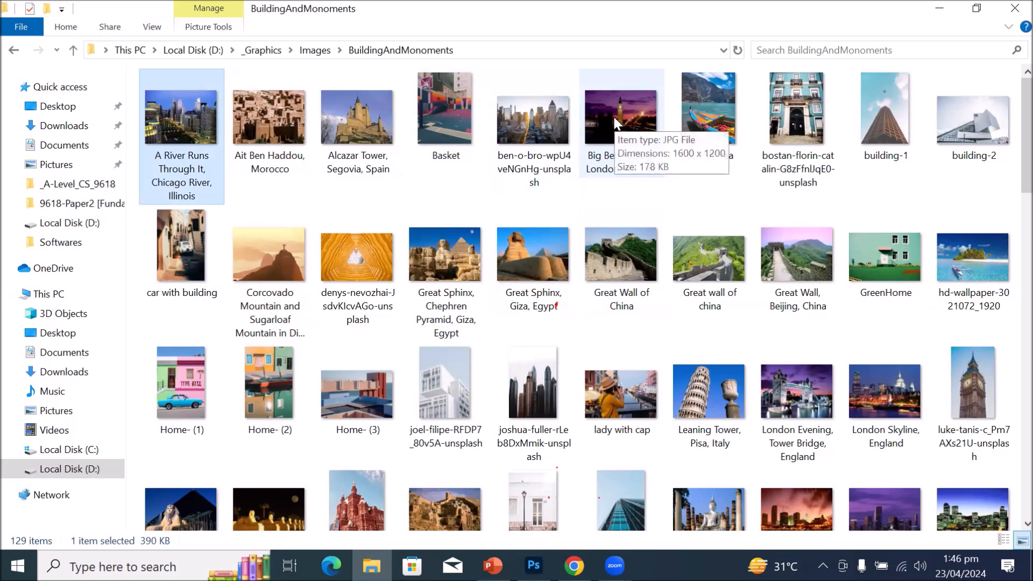
{"action": "left_click", "coordinate": [616, 124], "text": "shift"}
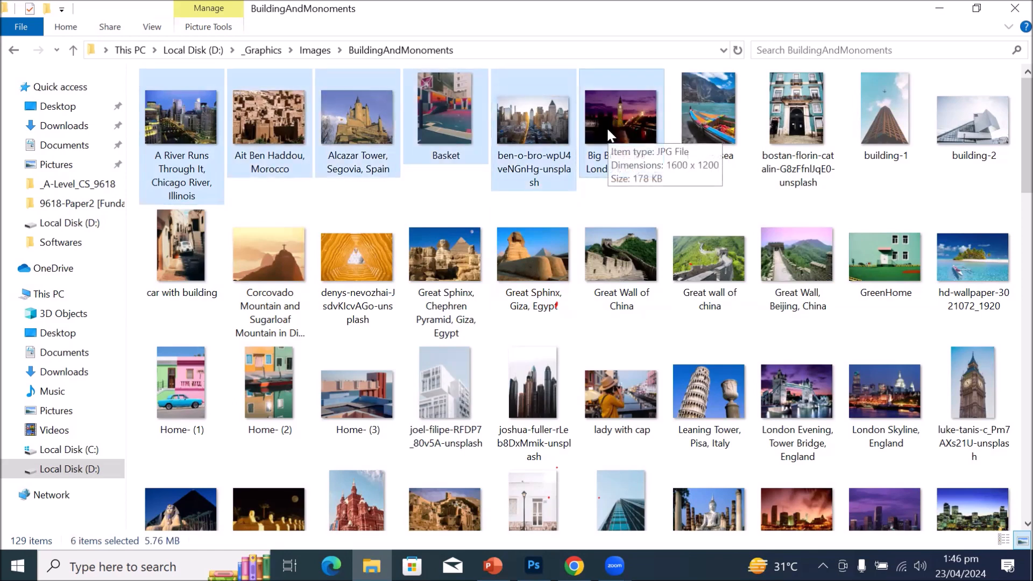
{"action": "left_click", "coordinate": [364, 129]}
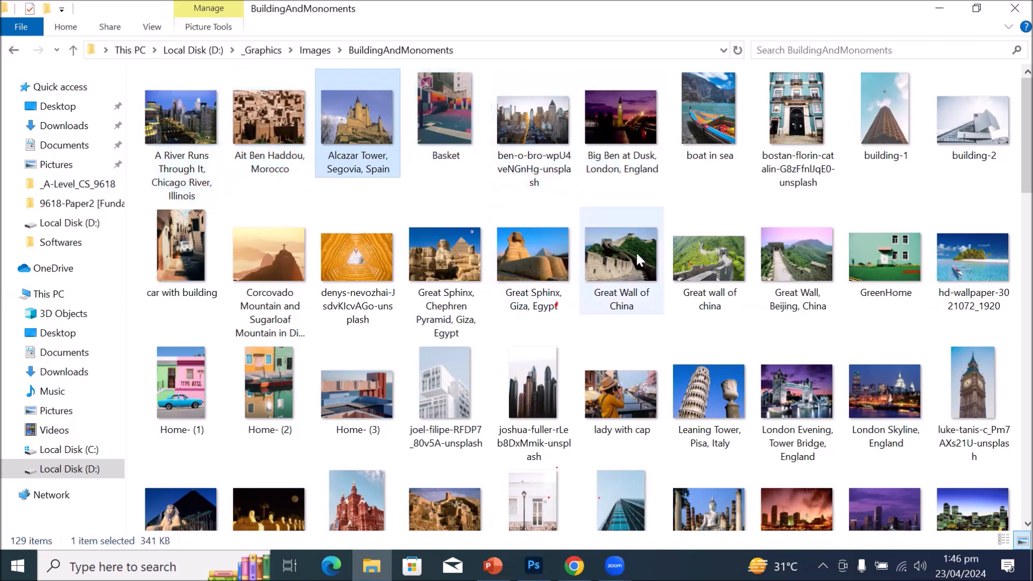
{"action": "left_click", "coordinate": [703, 411], "text": "shift"}
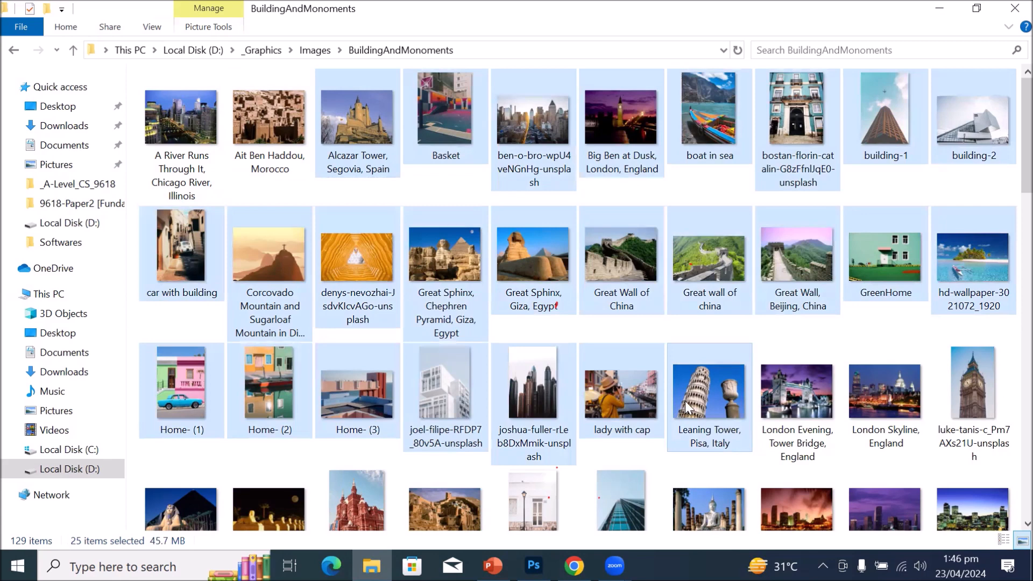
Select only the Alcazar Tower, both Great Sphinx, lady with cap and Luxor Hotel and Casino images.
{"action": "left_click", "coordinate": [342, 111]}
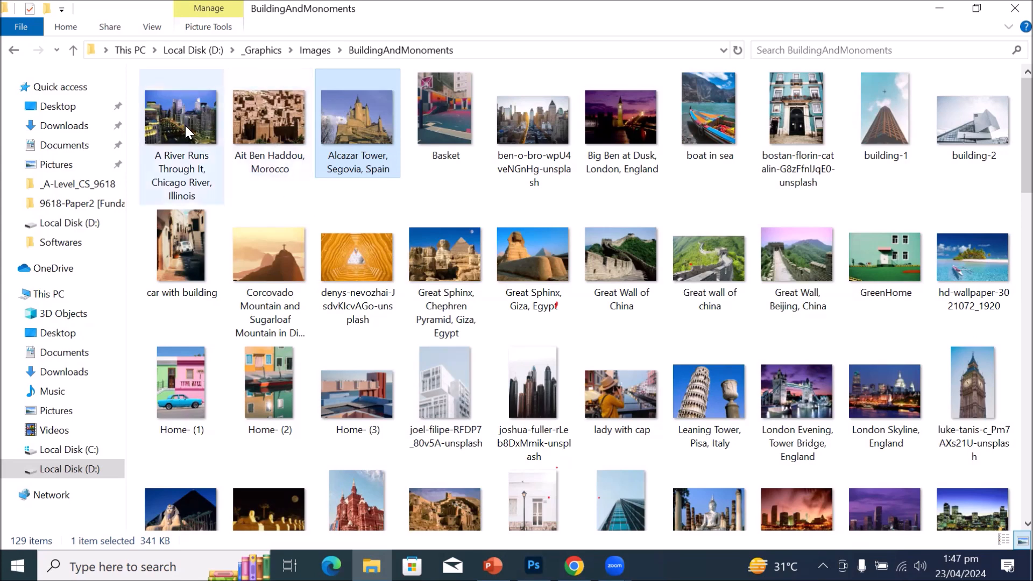
{"action": "left_click", "coordinate": [563, 257], "text": "ctrl"}
{"action": "left_click", "coordinate": [643, 406], "text": "ctrl"}
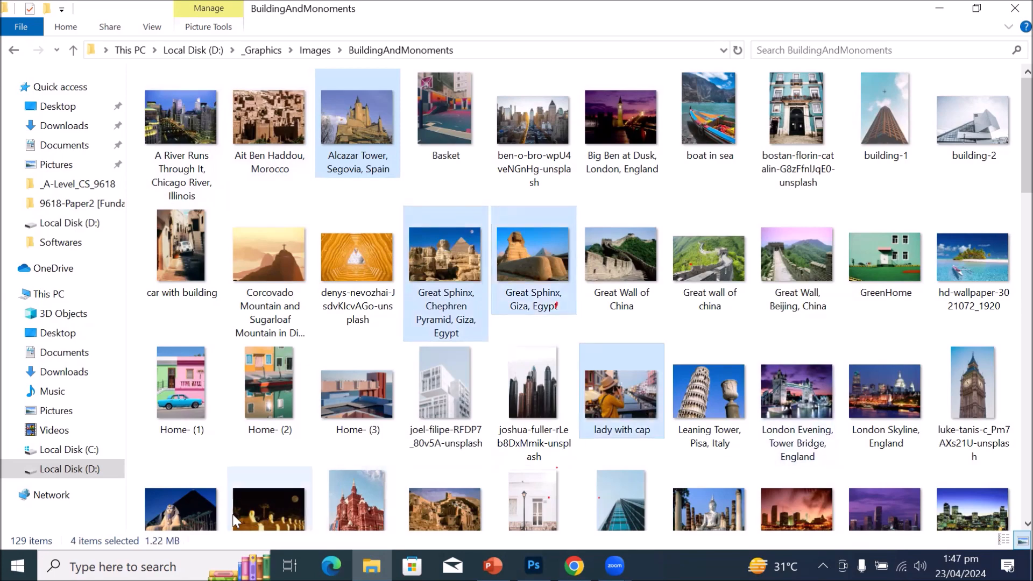
{"action": "left_click", "coordinate": [218, 518], "text": "ctrl"}
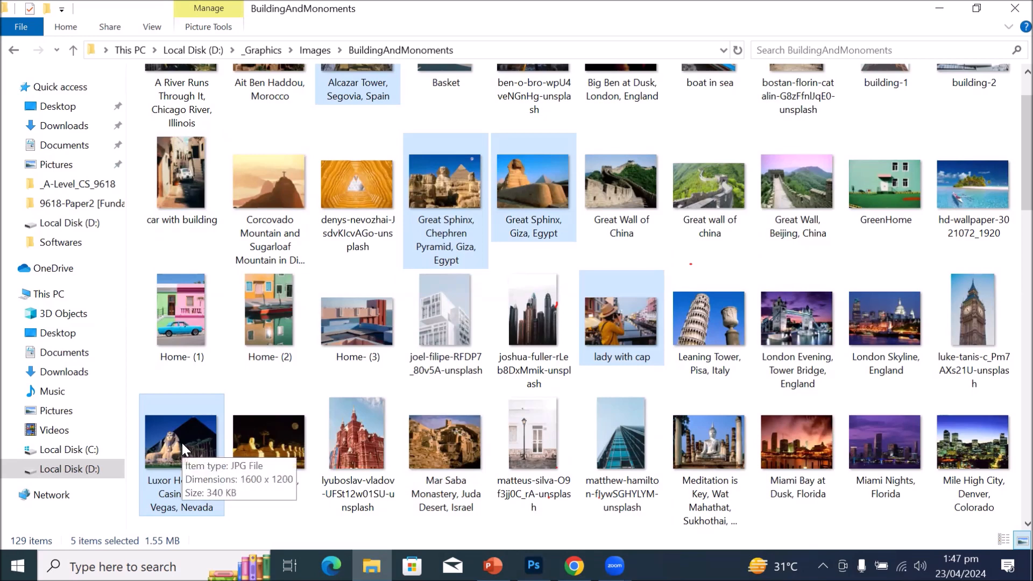
Open the five selected images in Photoshop as separate tabbed documents and show the Great Sphinx, Chephren Pyramid image.
{"action": "left_click_drag", "start_coordinate": [182, 443], "coordinate": [368, 283]}
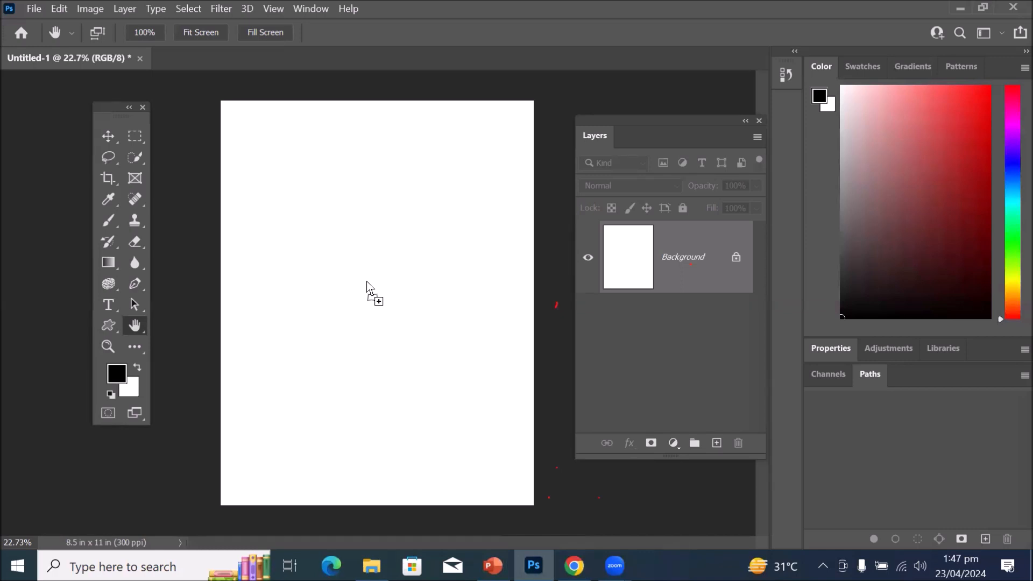
{"action": "left_click_drag", "start_coordinate": [367, 281], "coordinate": [372, 64]}
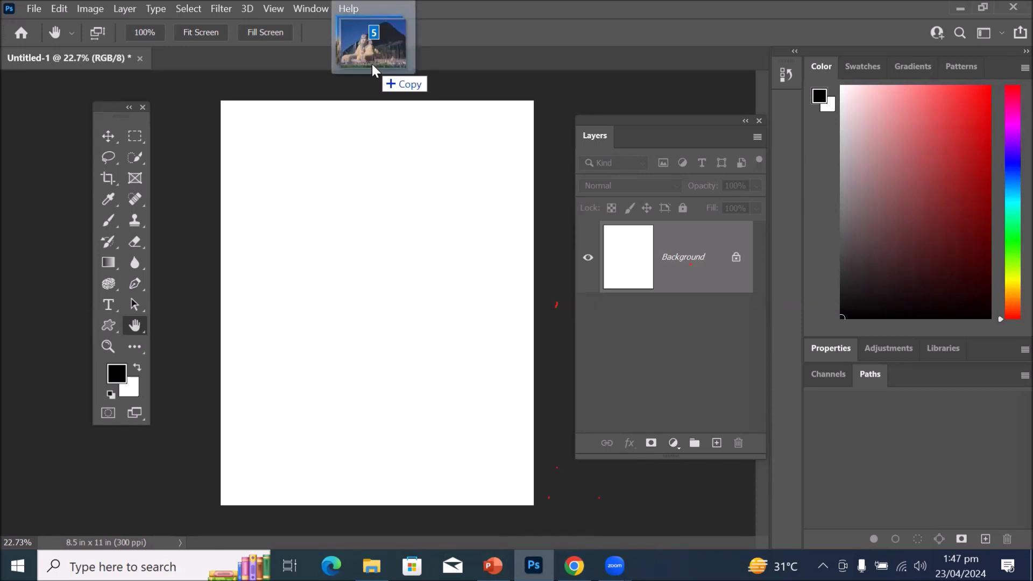
{"action": "left_click_drag", "start_coordinate": [373, 64], "coordinate": [373, 62]}
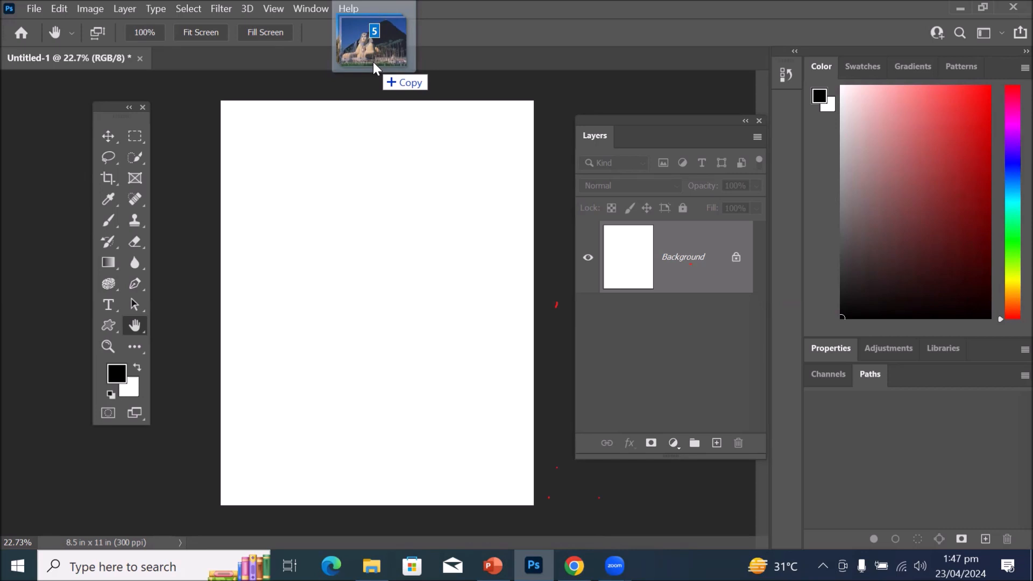
{"action": "left_click_drag", "start_coordinate": [373, 63], "coordinate": [351, 260]}
{"action": "left_click_drag", "start_coordinate": [359, 82], "coordinate": [367, 52]}
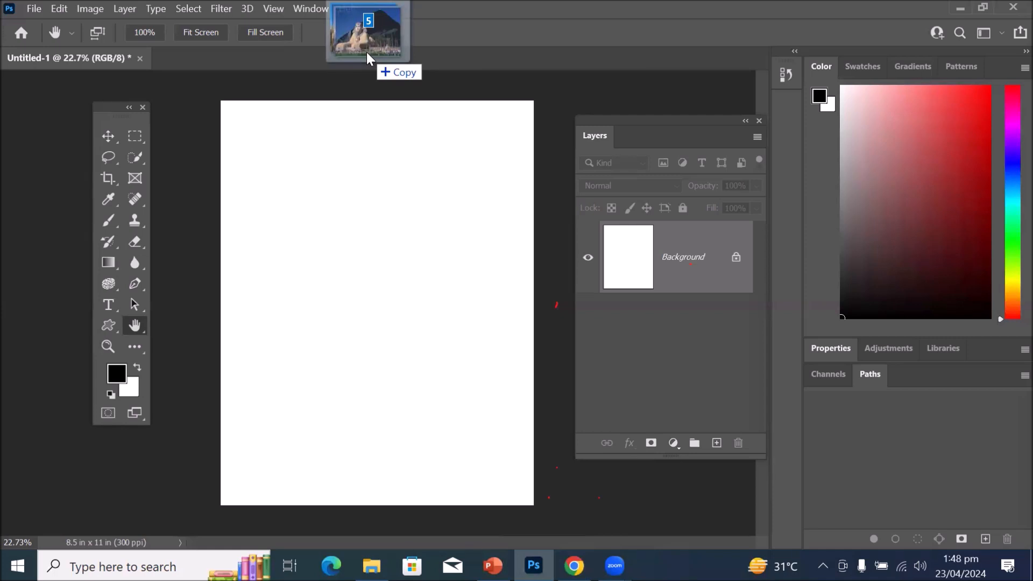
{"action": "left_click_drag", "start_coordinate": [367, 52], "coordinate": [366, 52]}
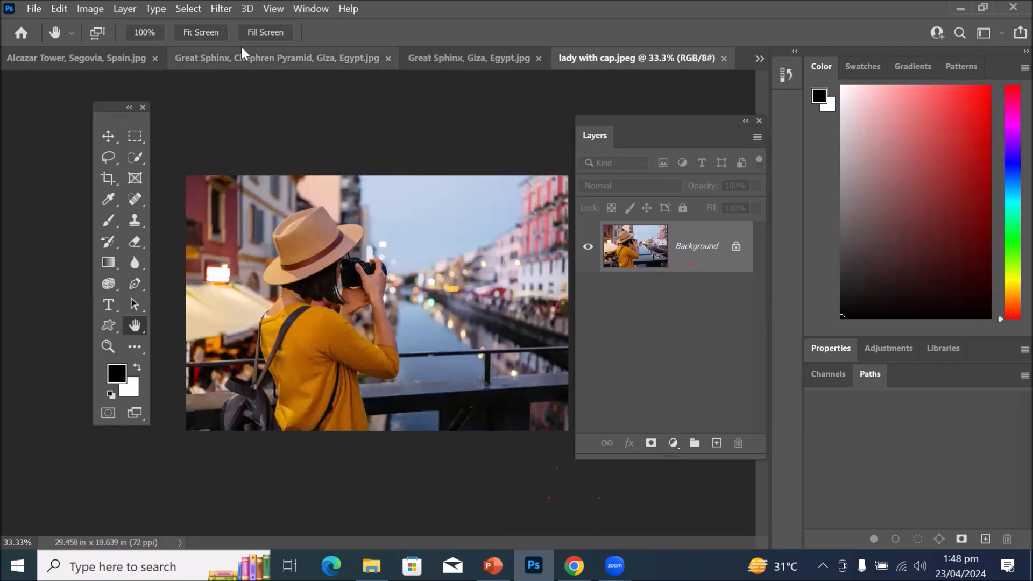
{"action": "left_click", "coordinate": [233, 67]}
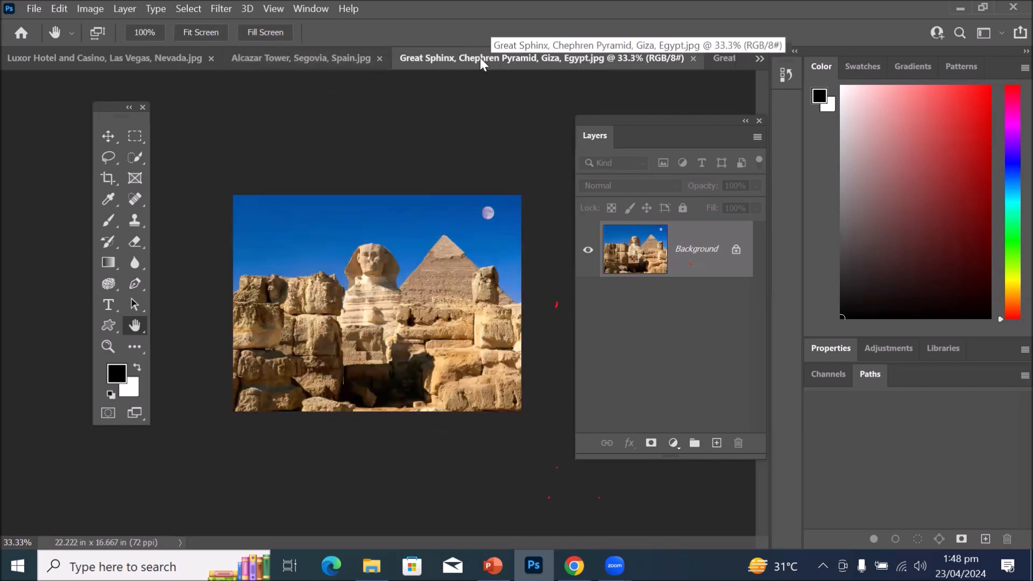
View the open Alcazar Tower, Luxor Hotel and Casino, and Great Sphinx, Chephren Pyramid images one after another.
{"action": "left_click", "coordinate": [315, 60]}
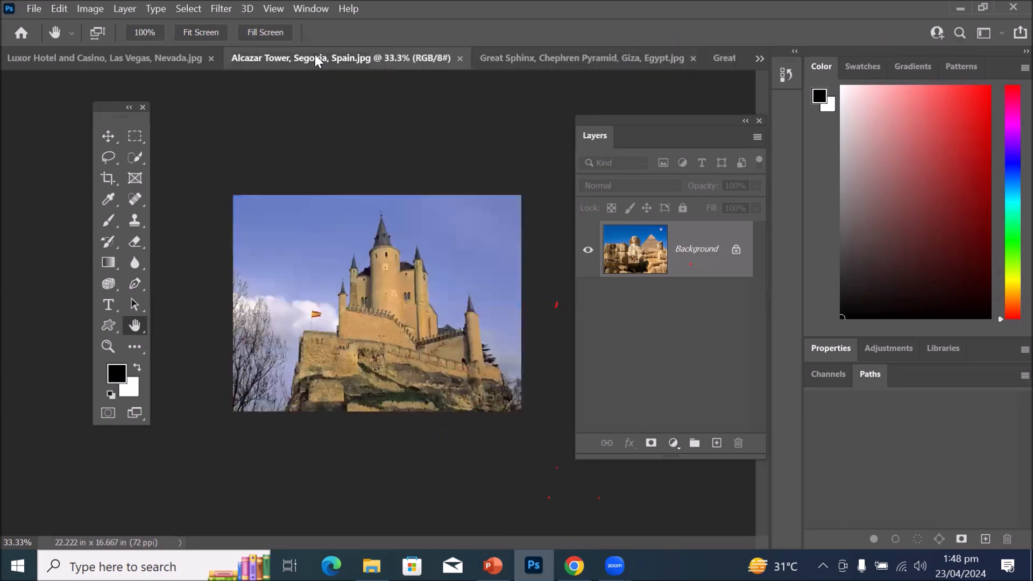
{"action": "left_click", "coordinate": [162, 63]}
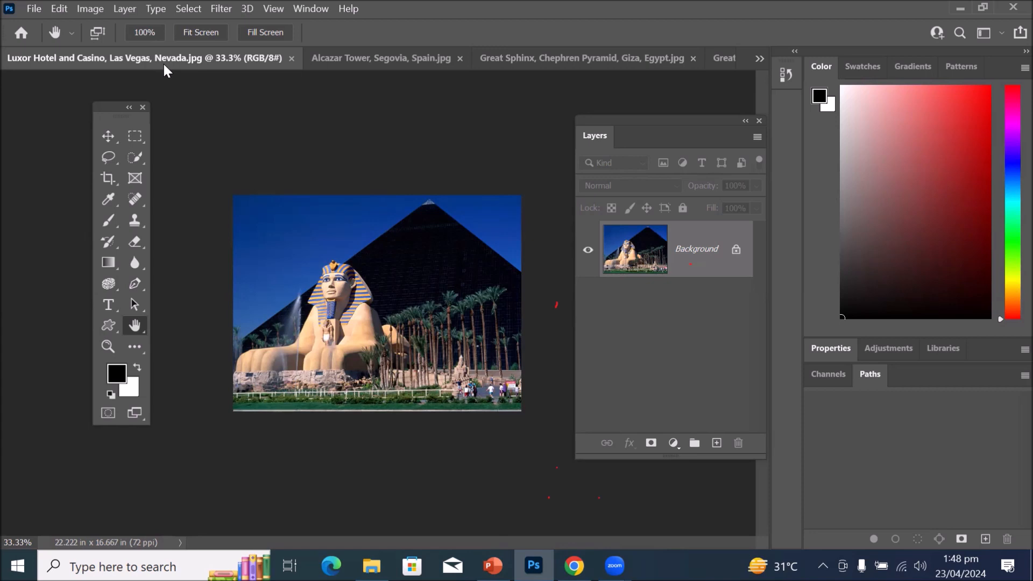
{"action": "left_click", "coordinate": [341, 60]}
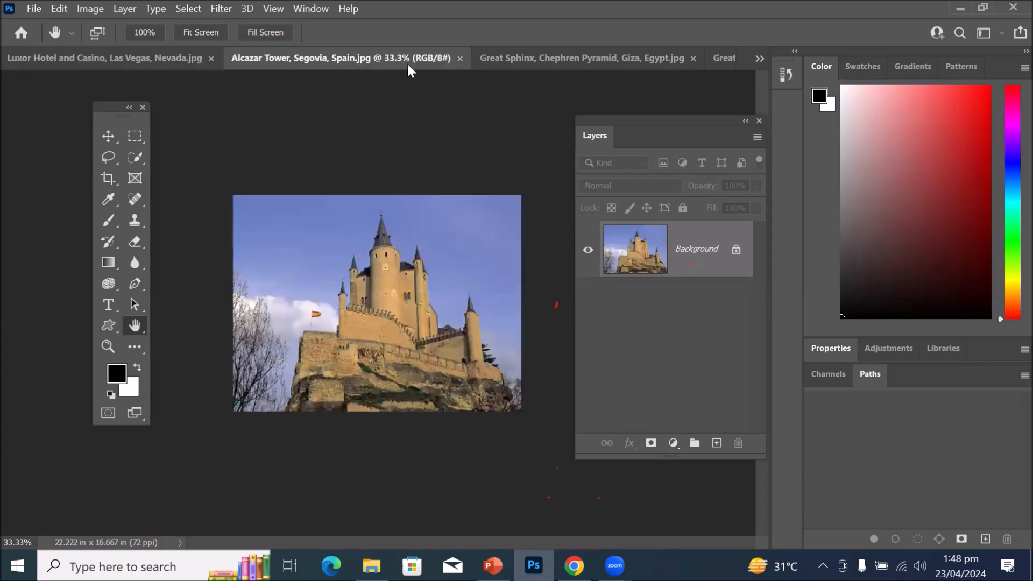
{"action": "left_click", "coordinate": [521, 59]}
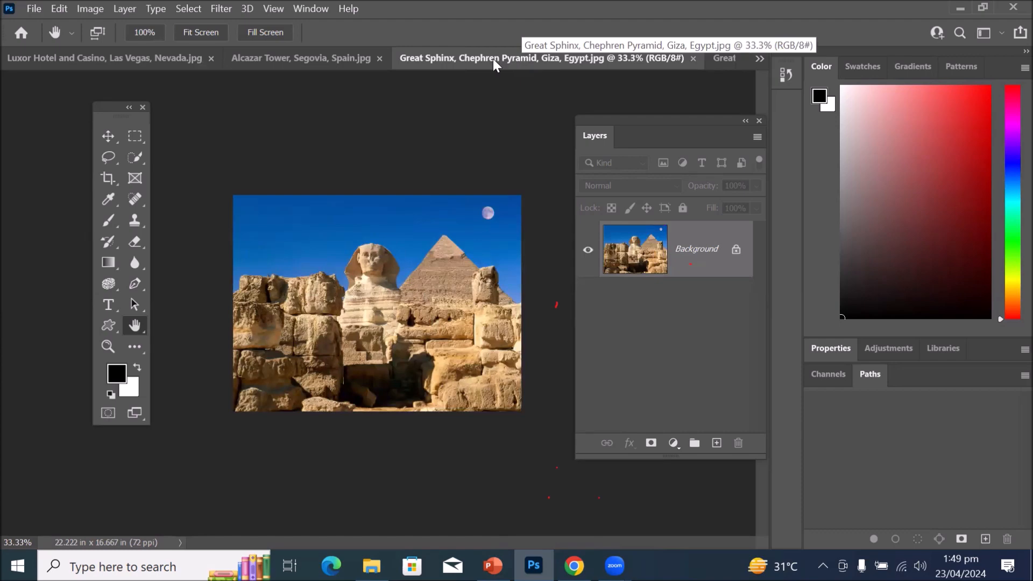
Arrange the open documents in a 6-up layout and move the floating Layers panel down, clear of the Luxor Hotel image.
{"action": "key", "text": "alt+w"}
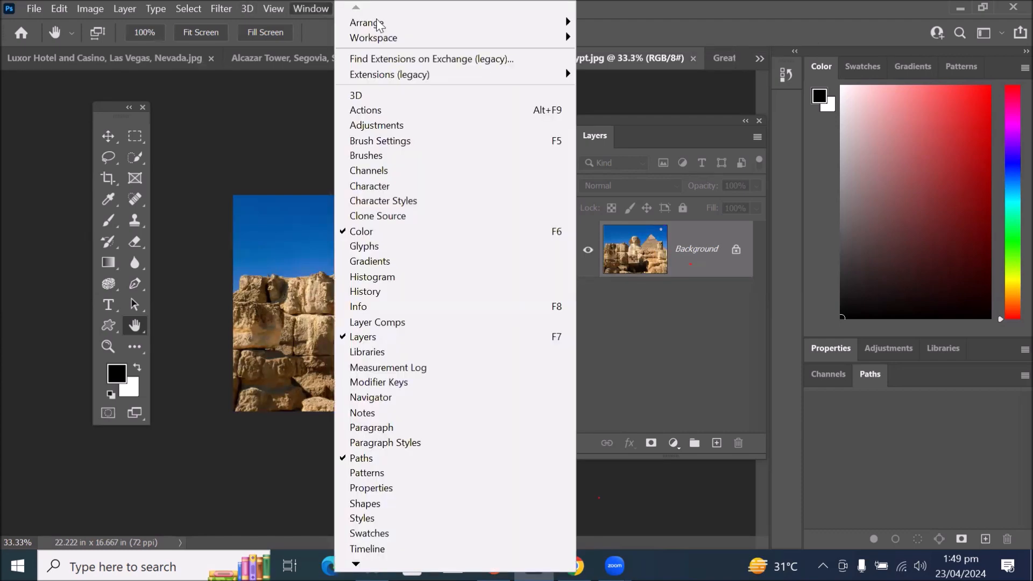
{"action": "mouse_move", "coordinate": [379, 24]}
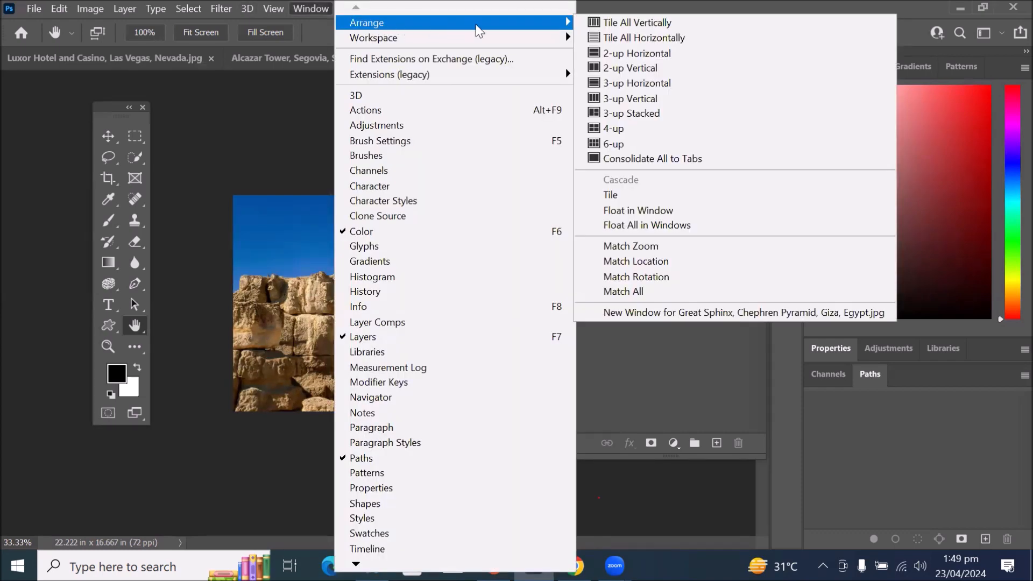
{"action": "left_click", "coordinate": [695, 144]}
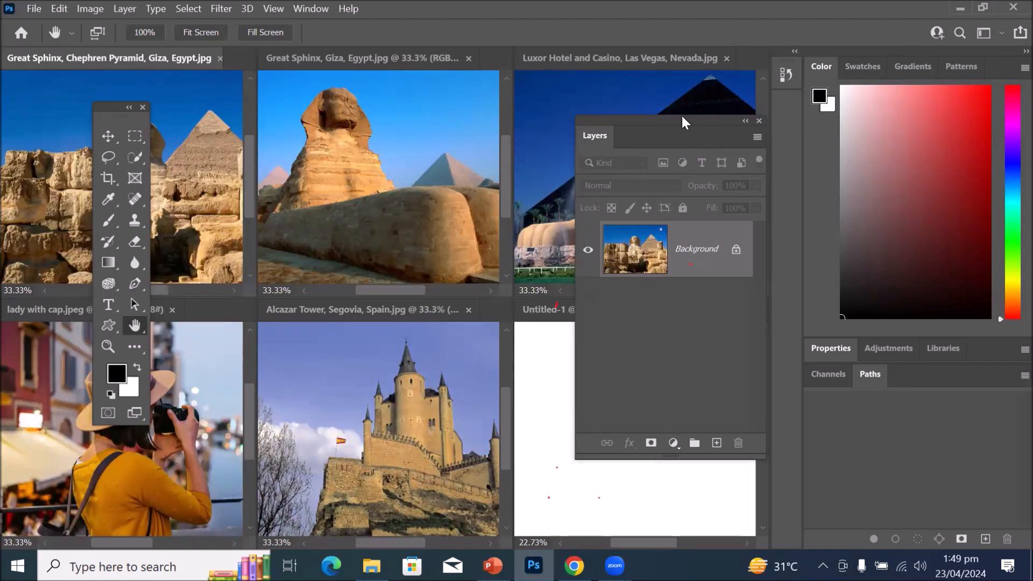
{"action": "left_click_drag", "start_coordinate": [683, 118], "coordinate": [706, 330]}
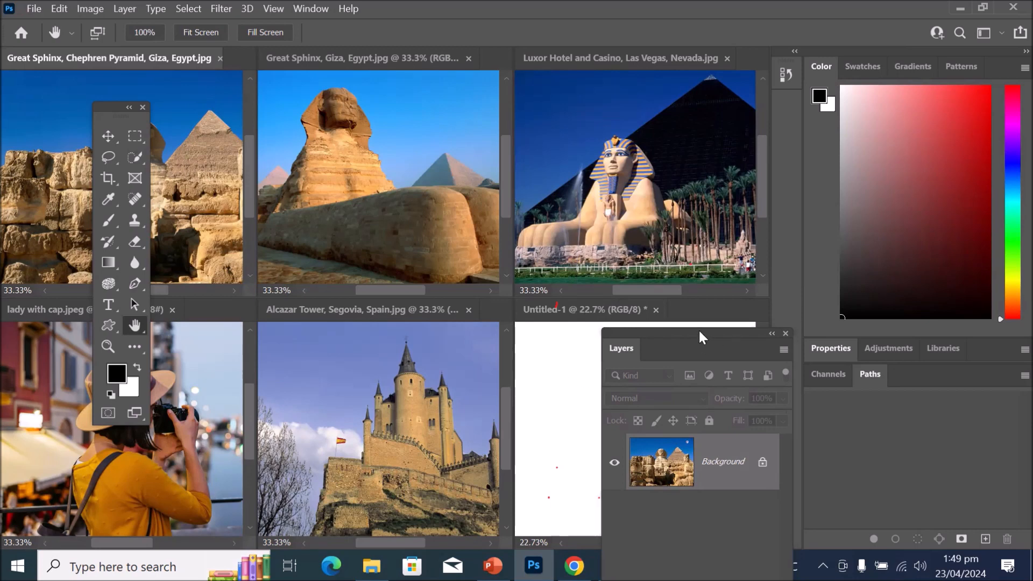
{"action": "left_click_drag", "start_coordinate": [703, 337], "coordinate": [774, 394]}
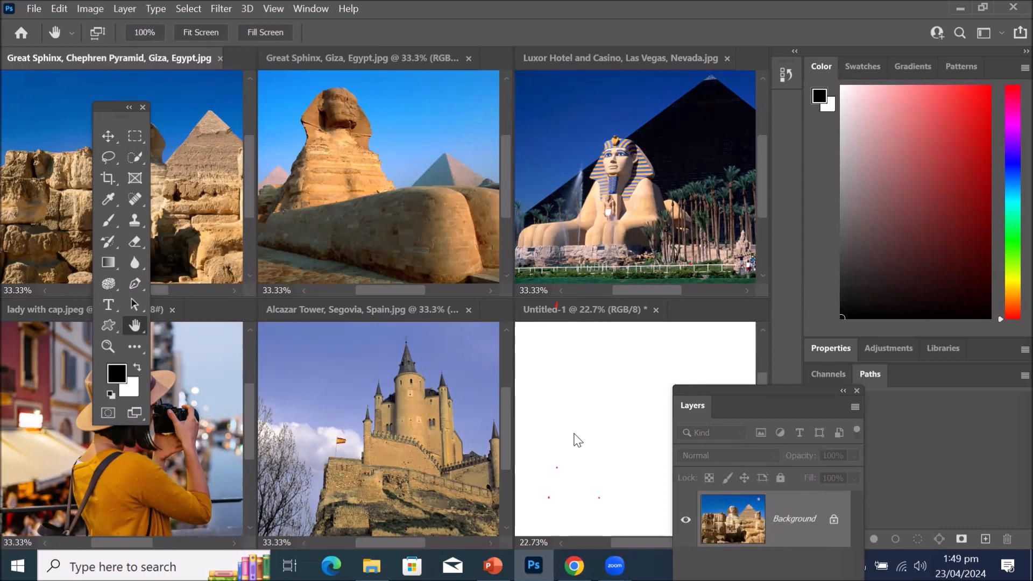
Float the Alcazar Tower, Luxor Hotel and Casino, Great Sphinx, Chephren Pyramid and lady with cap images in separate overlapping windows.
{"action": "left_click", "coordinate": [302, 306]}
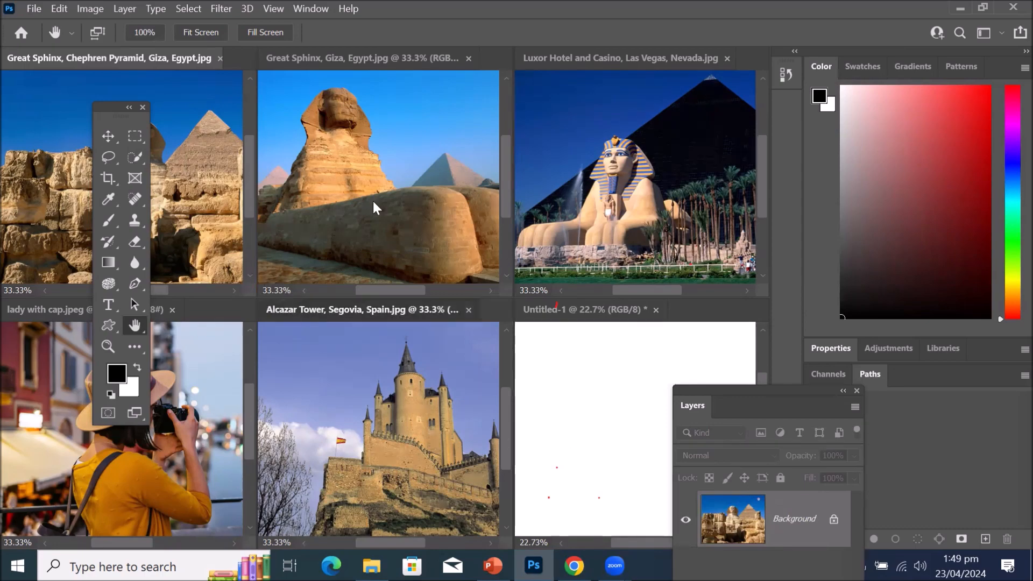
{"action": "left_click_drag", "start_coordinate": [335, 262], "coordinate": [235, 134]}
{"action": "left_click_drag", "start_coordinate": [629, 59], "coordinate": [592, 105]}
{"action": "left_click_drag", "start_coordinate": [500, 214], "coordinate": [350, 305]}
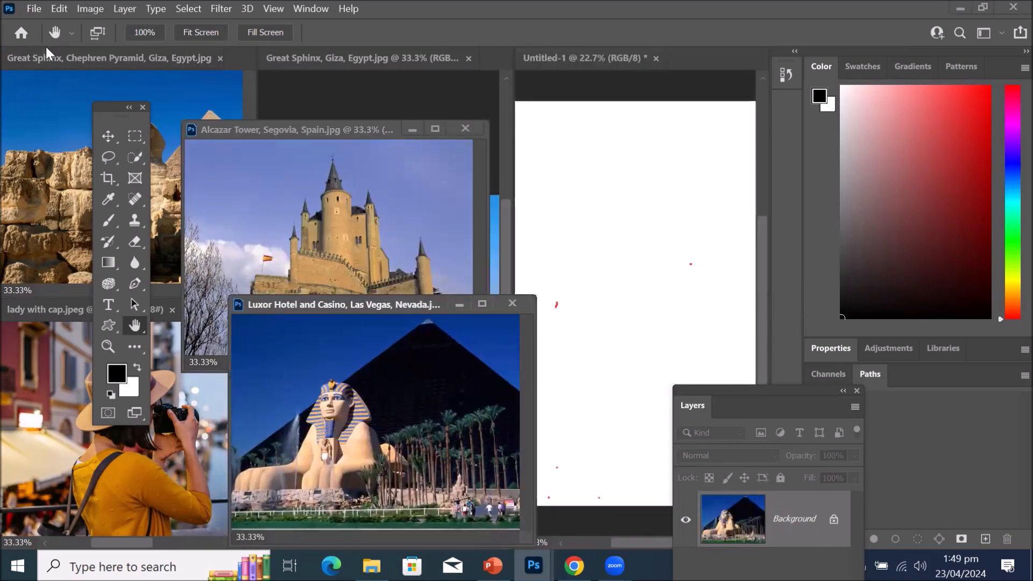
{"action": "left_click_drag", "start_coordinate": [43, 57], "coordinate": [468, 125]}
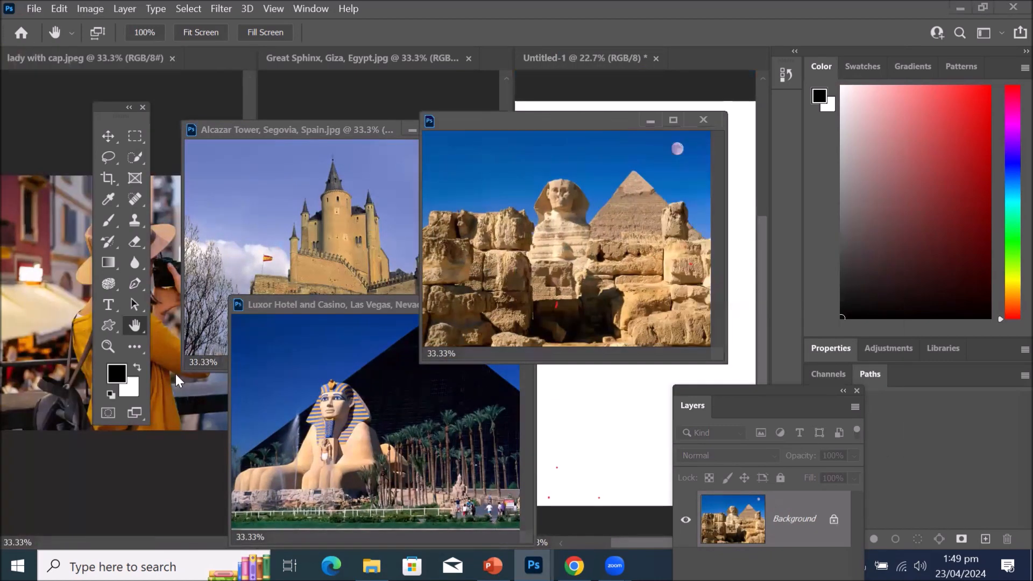
{"action": "left_click", "coordinate": [42, 167]}
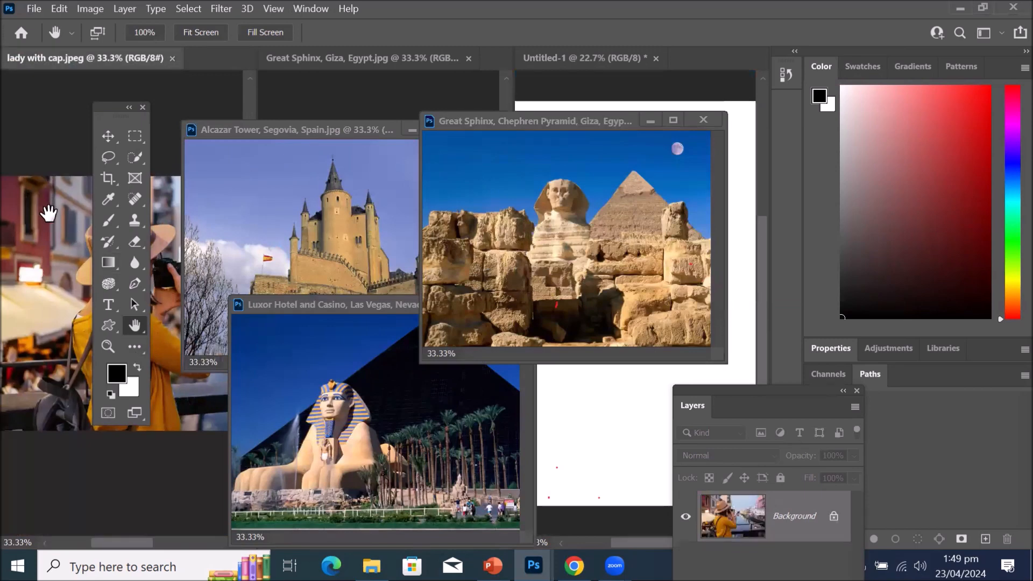
{"action": "left_click_drag", "start_coordinate": [311, 130], "coordinate": [117, 268]}
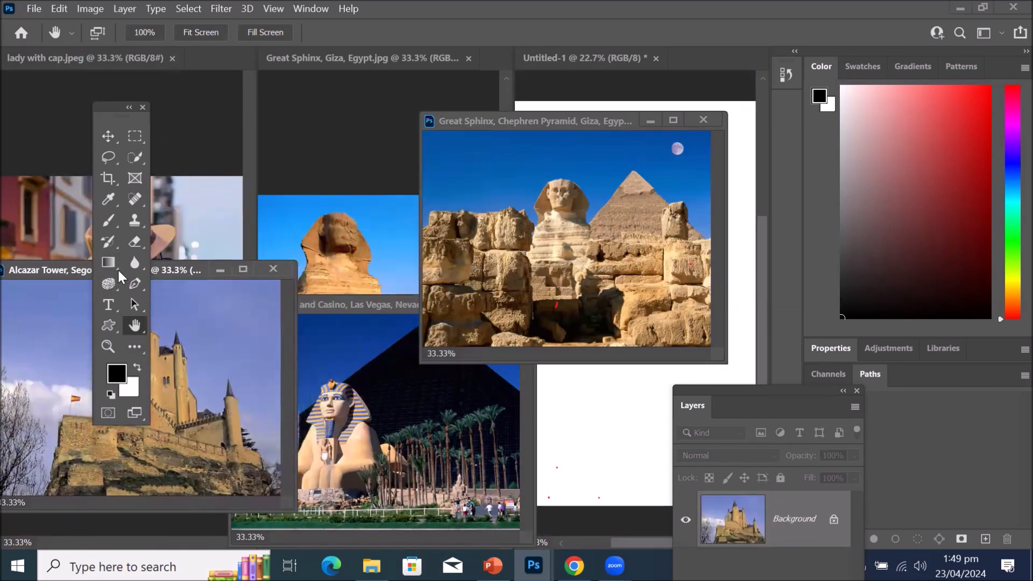
{"action": "left_click_drag", "start_coordinate": [134, 56], "coordinate": [385, 121]}
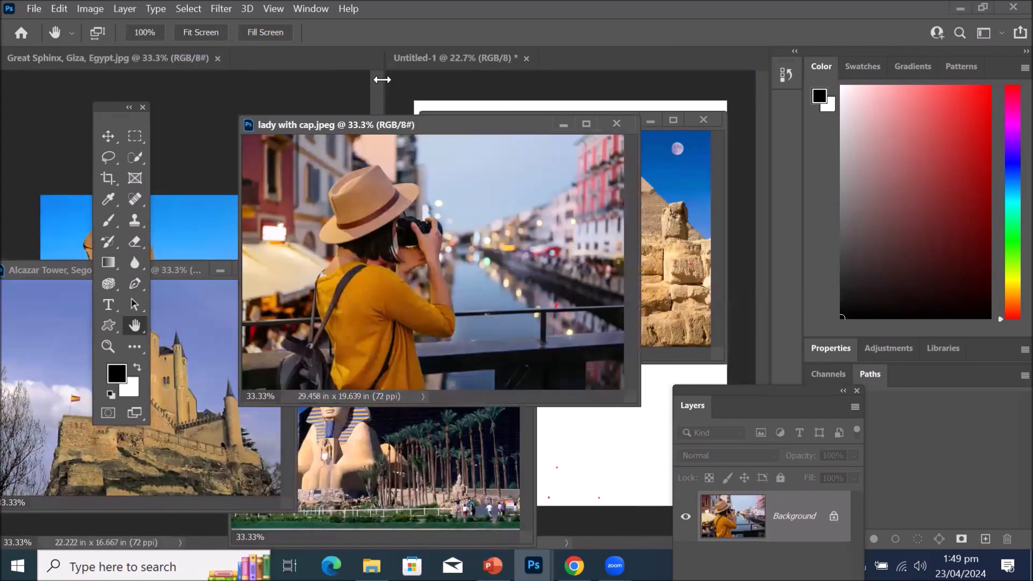
Tile the floating and docked documents together again in the 6-up arrangement.
{"action": "left_click", "coordinate": [311, 9]}
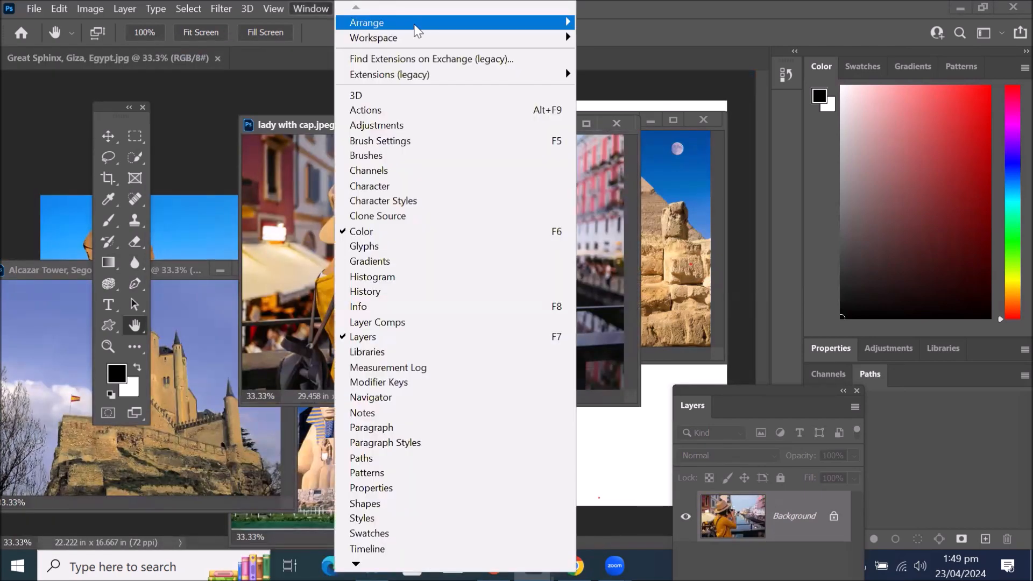
{"action": "mouse_move", "coordinate": [414, 25]}
{"action": "left_click", "coordinate": [686, 145]}
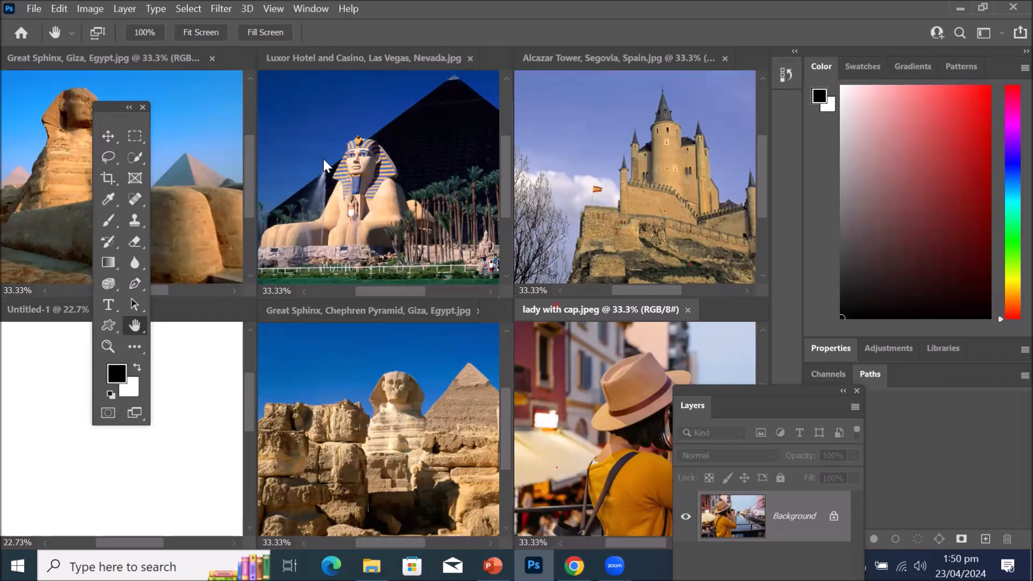
Consolidate all tiled documents into tabs.
{"action": "left_click", "coordinate": [302, 11]}
{"action": "mouse_move", "coordinate": [376, 30]}
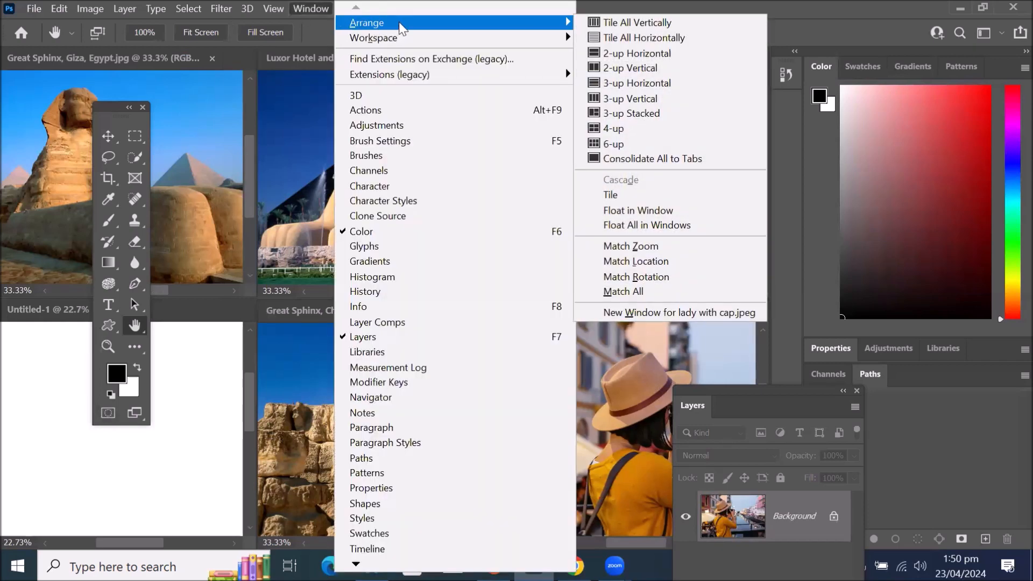
{"action": "left_click", "coordinate": [732, 164]}
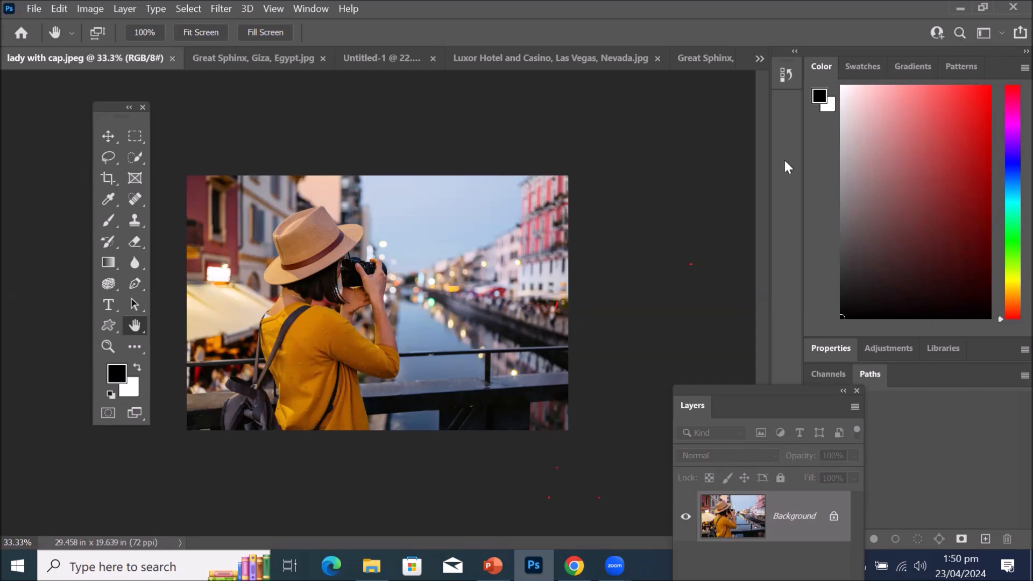
Show the Luxor Hotel and Casino image and move the Untitled-1 tab ahead of Great Sphinx, Giza, Egypt.jpg.
{"action": "left_click", "coordinate": [759, 60]}
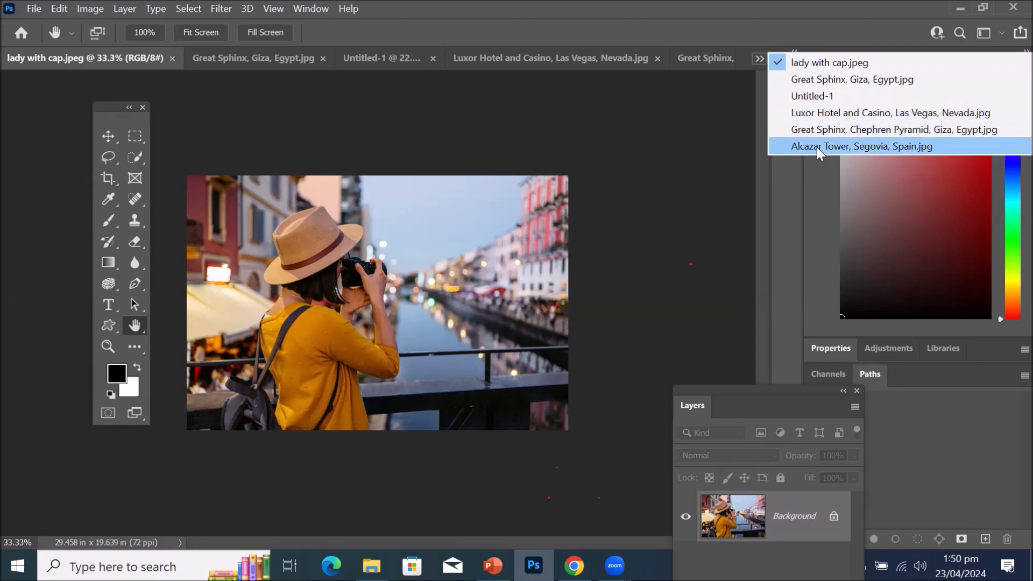
{"action": "left_click", "coordinate": [522, 58]}
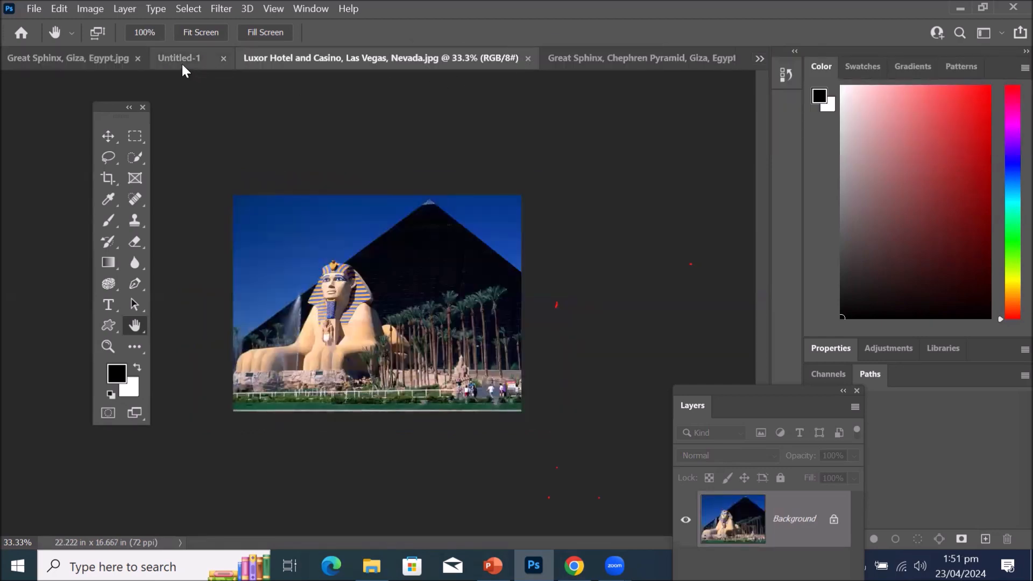
{"action": "left_click_drag", "start_coordinate": [182, 60], "coordinate": [21, 54]}
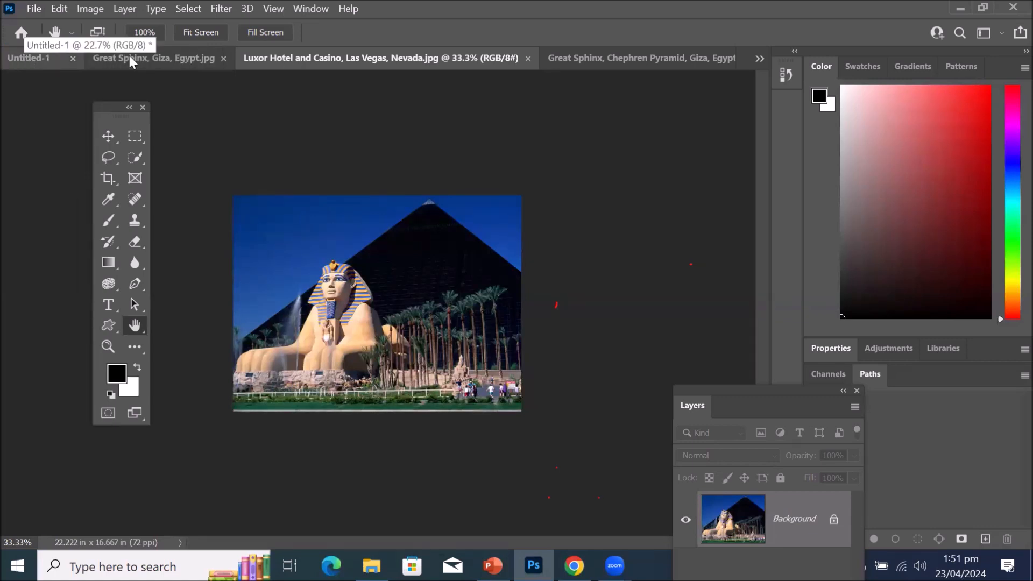
{"action": "left_click", "coordinate": [314, 9]}
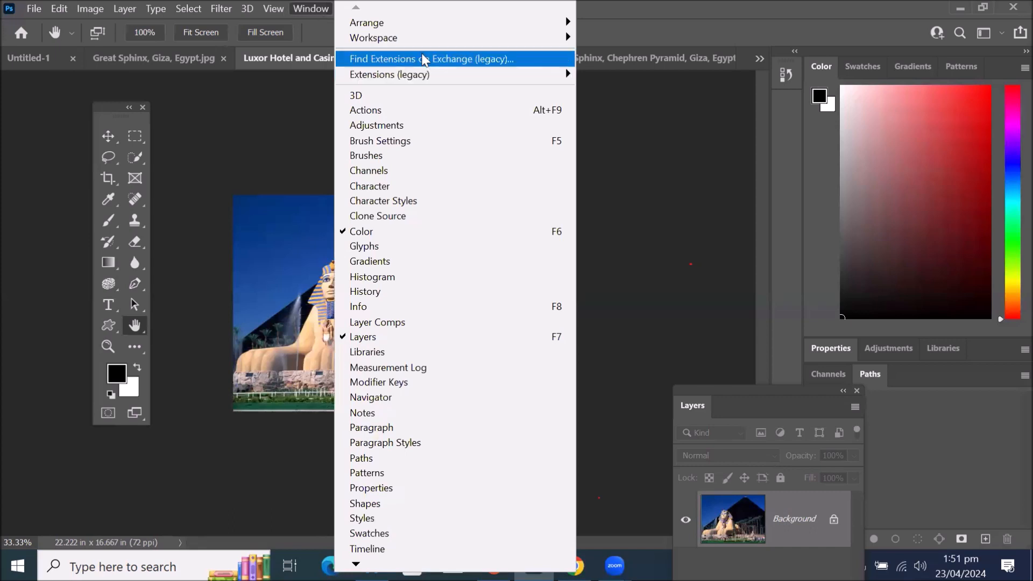
{"action": "mouse_move", "coordinate": [456, 30]}
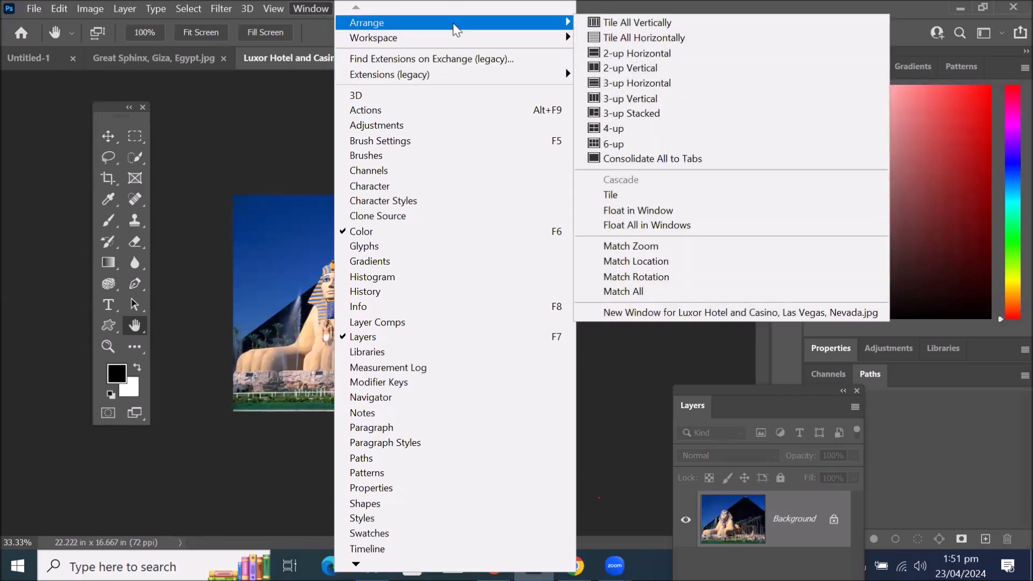
{"action": "left_click", "coordinate": [215, 121]}
View the Great Sphinx, Giza, Luxor Hotel, Great Sphinx, Chephren Pyramid and Alcazar Tower images in turn, choosing Alcazar Tower from the list of open documents.
{"action": "left_click", "coordinate": [759, 58]}
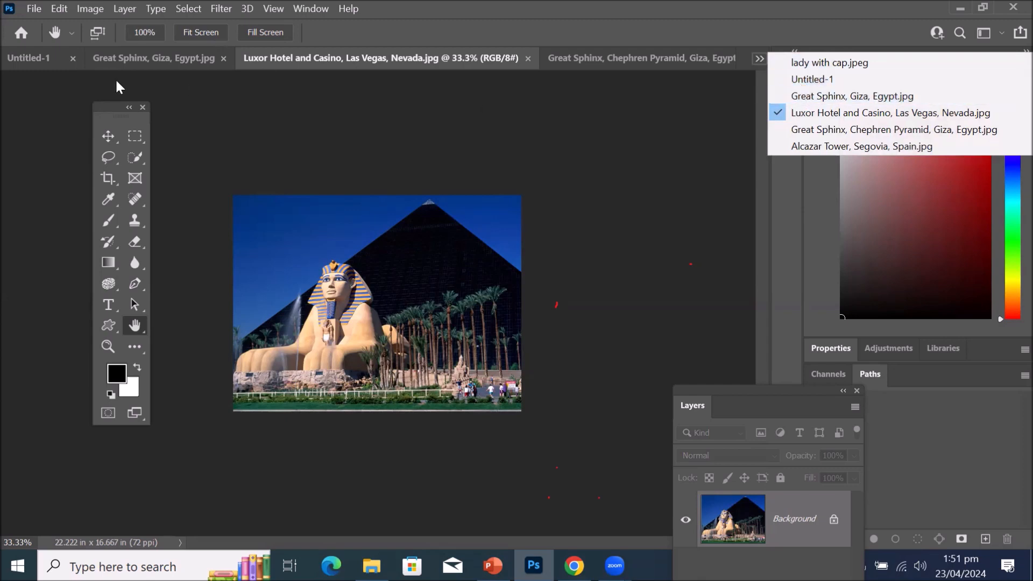
{"action": "left_click", "coordinate": [33, 60]}
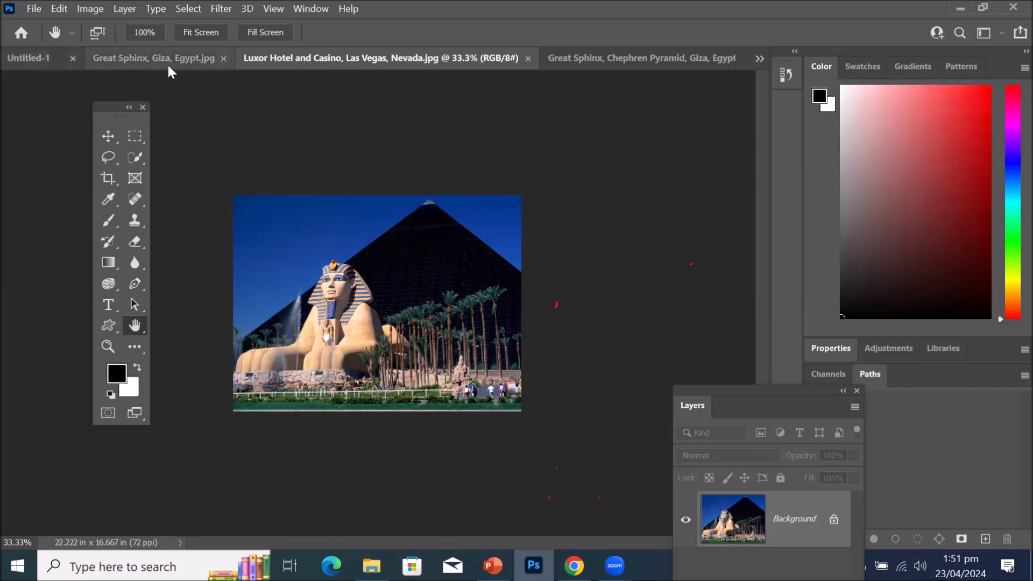
{"action": "left_click", "coordinate": [129, 60]}
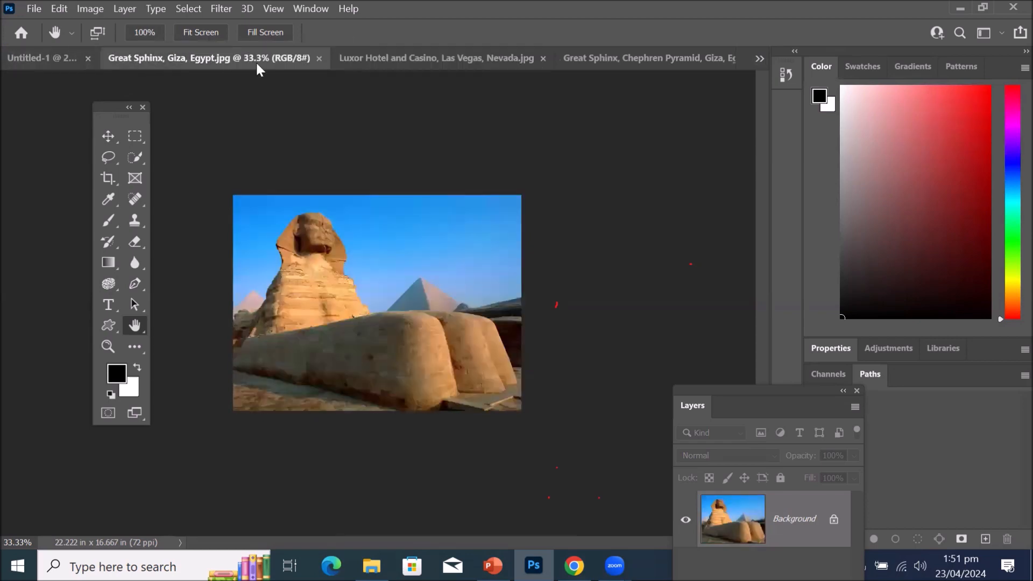
{"action": "left_click", "coordinate": [374, 58]}
{"action": "left_click", "coordinate": [591, 60]}
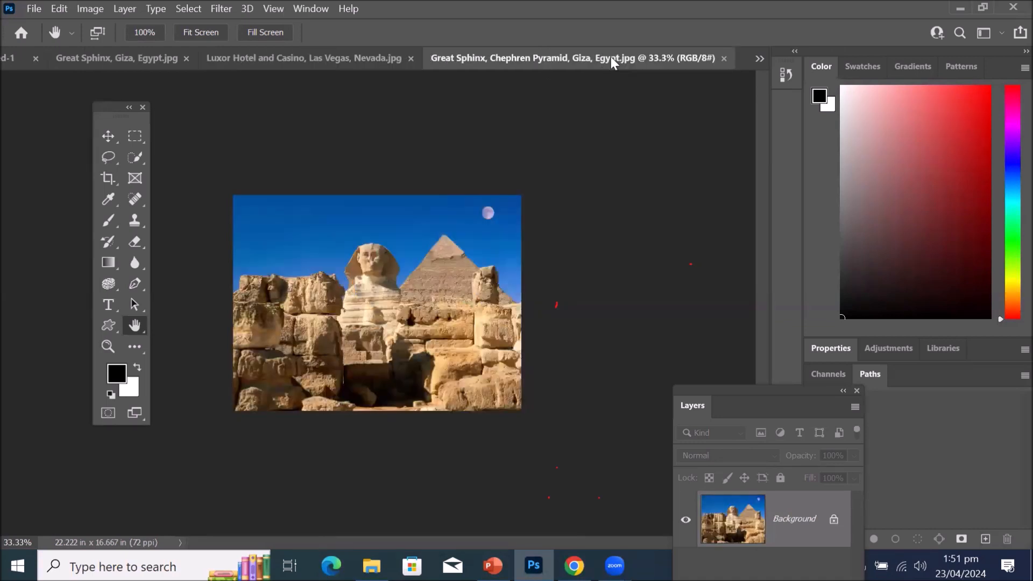
{"action": "left_click", "coordinate": [760, 58]}
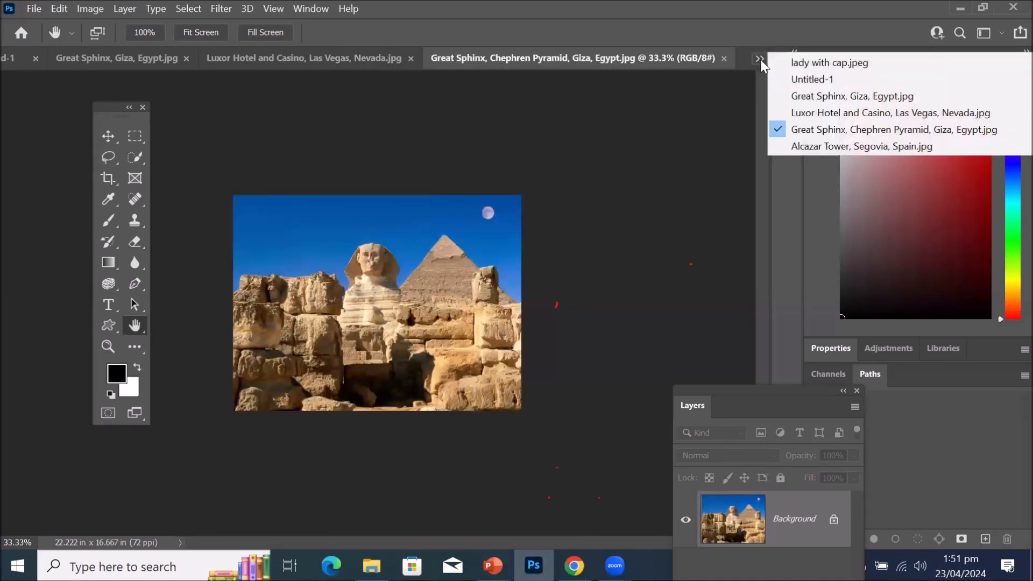
{"action": "left_click", "coordinate": [809, 147]}
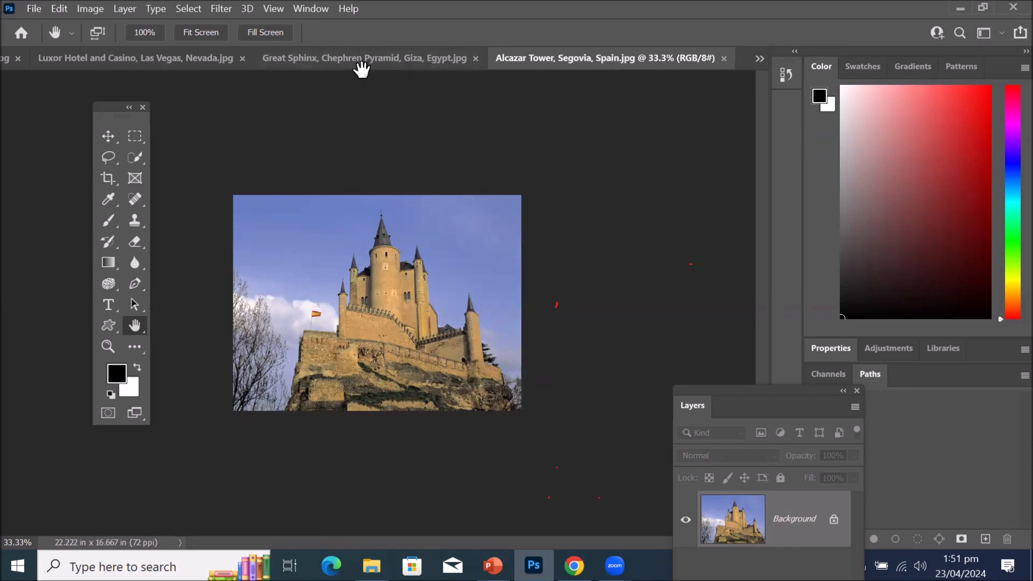
Try to move the Alcazar Tower tab toward the front of the tab order, and restore the maximized Photoshop window to a smaller size.
{"action": "left_click_drag", "start_coordinate": [612, 59], "coordinate": [96, 47]}
{"action": "left_click_drag", "start_coordinate": [615, 57], "coordinate": [122, 52]}
{"action": "double_click", "coordinate": [480, 7]}
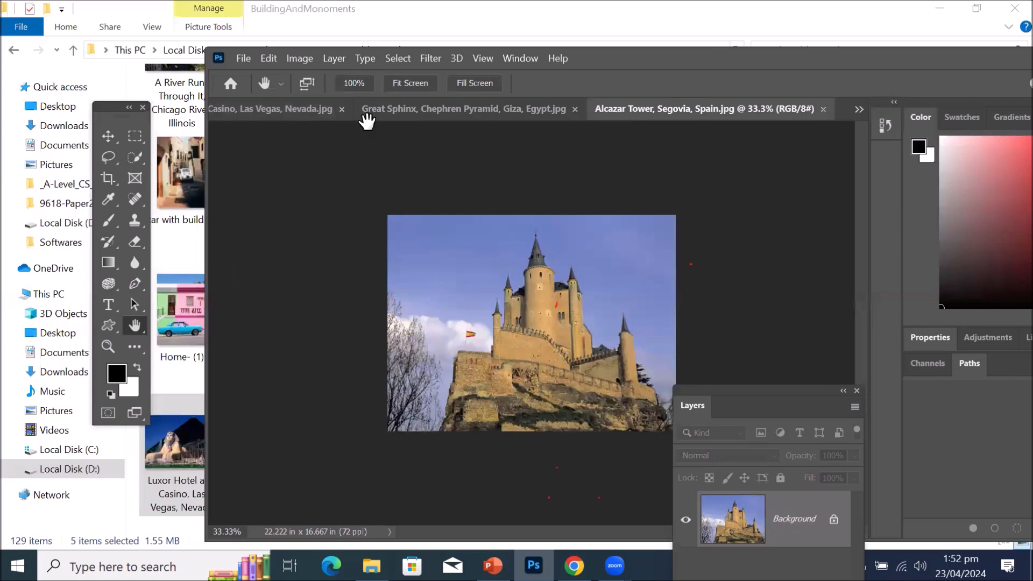
Show the Luxor Hotel and lady with cap images, move the lady with cap tab behind Untitled-1, and activate Untitled-1.
{"action": "left_click", "coordinate": [247, 110]}
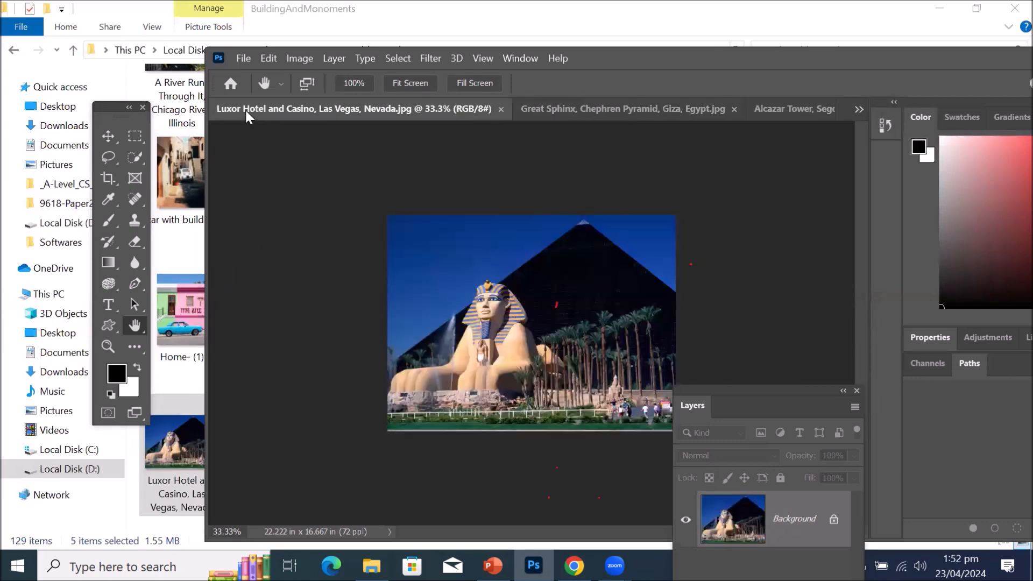
{"action": "left_click", "coordinate": [857, 109]}
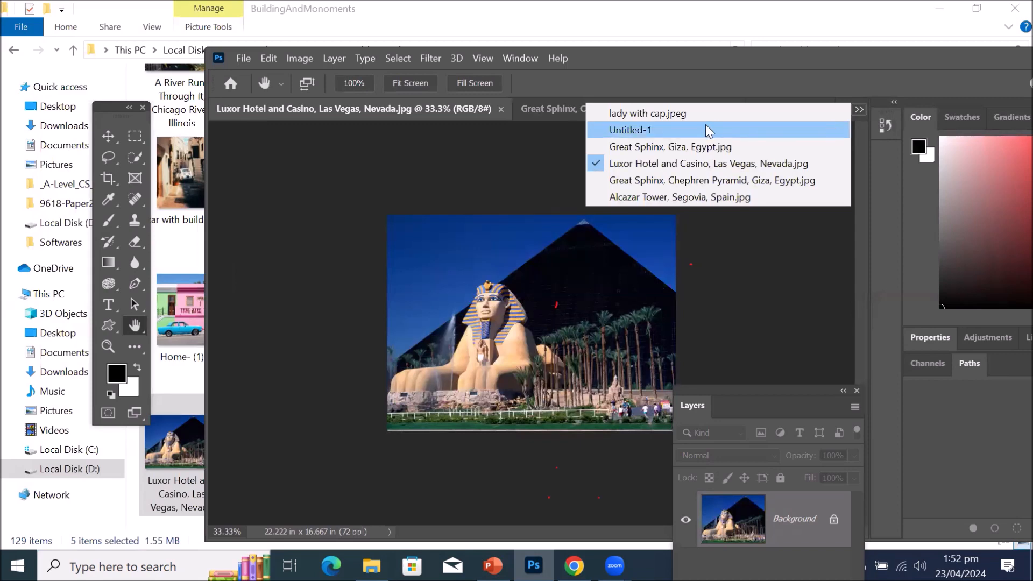
{"action": "left_click", "coordinate": [674, 114]}
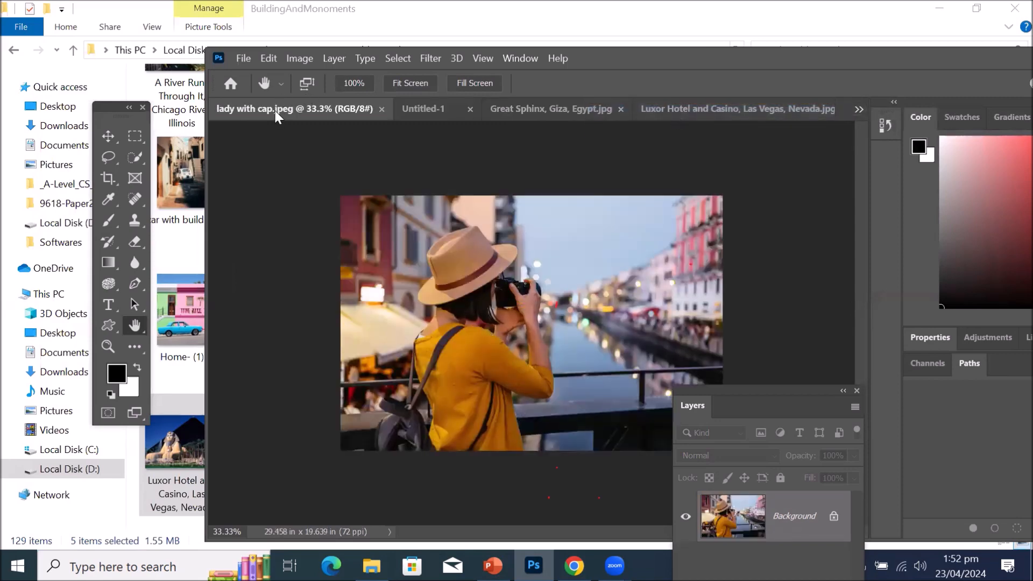
{"action": "left_click_drag", "start_coordinate": [276, 109], "coordinate": [388, 107]}
{"action": "left_click", "coordinate": [240, 103]}
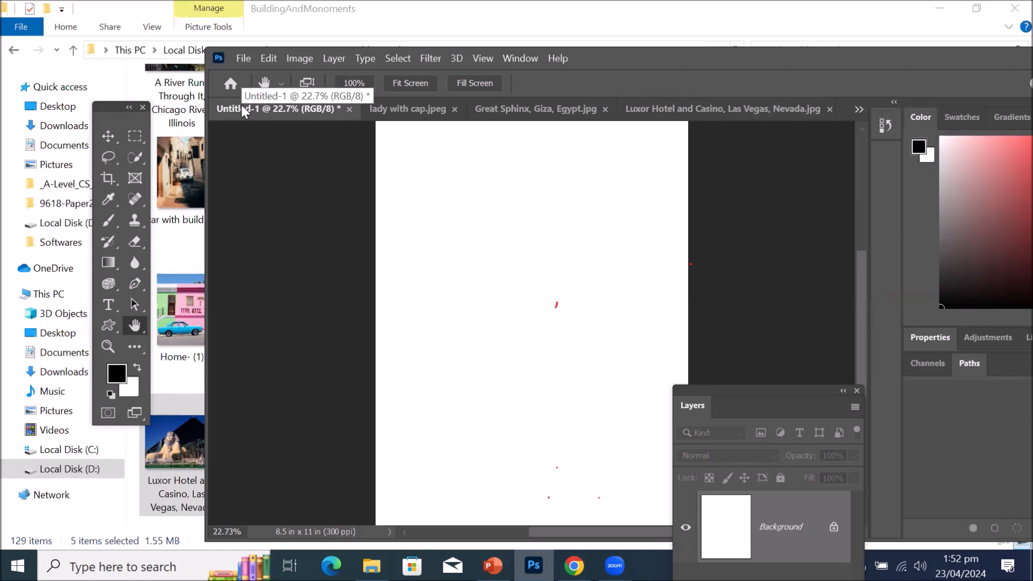
Activate lady with cap.jpeg from the list of open documents and move its tab behind Great Sphinx, Giza and Luxor Hotel and Casino.
{"action": "left_click", "coordinate": [858, 110]}
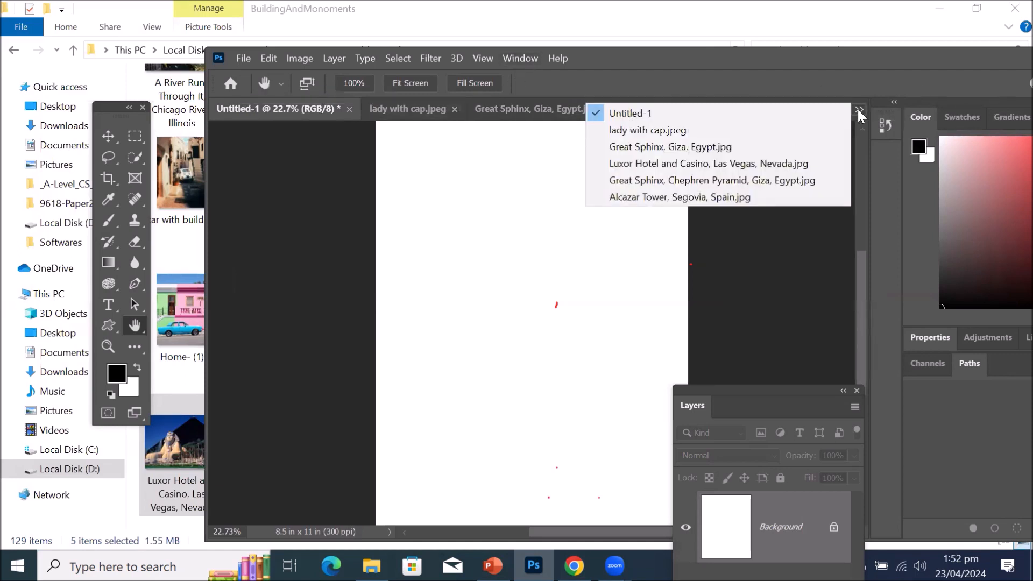
{"action": "left_click", "coordinate": [637, 131]}
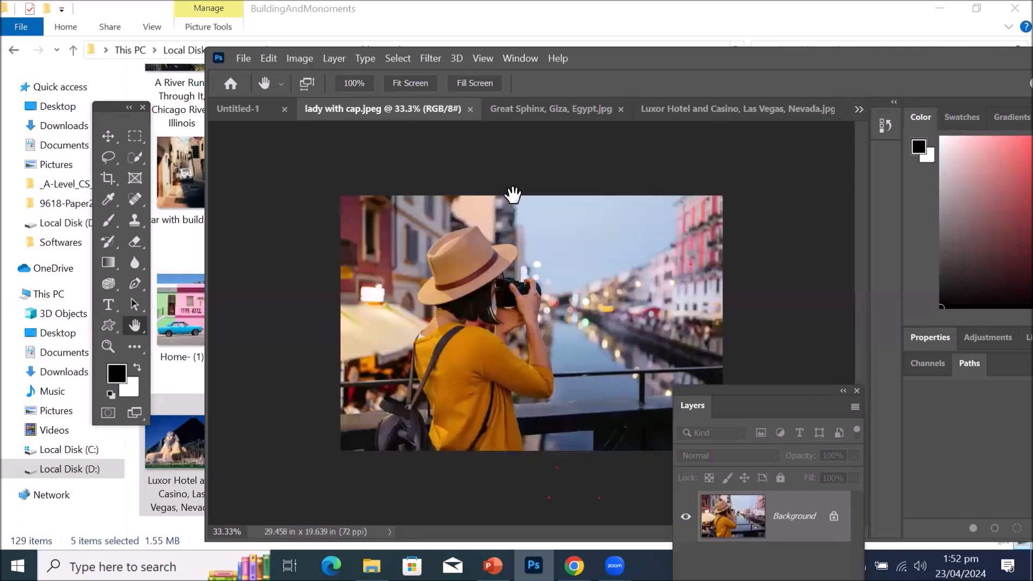
{"action": "left_click_drag", "start_coordinate": [370, 109], "coordinate": [659, 99]}
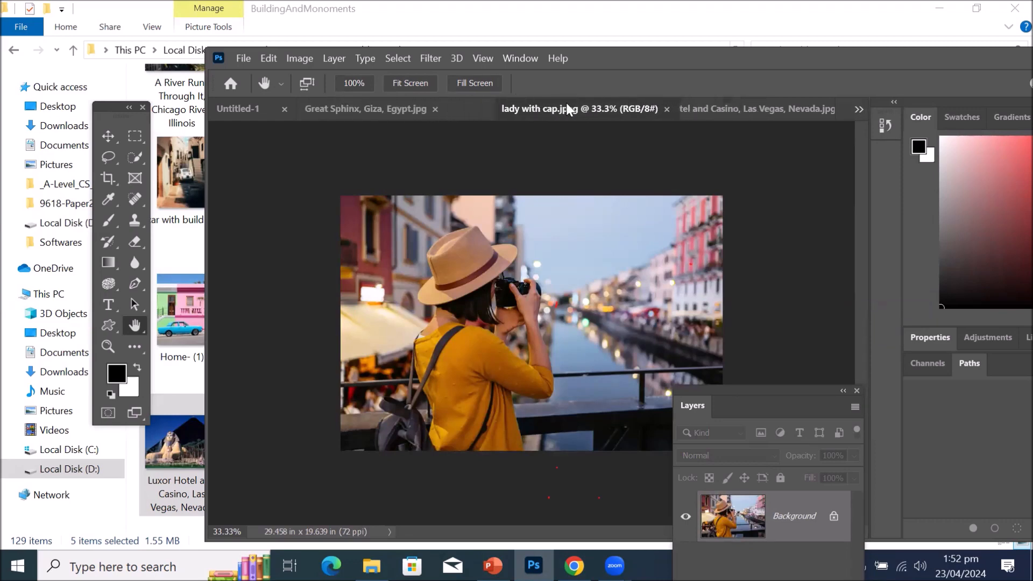
{"action": "left_click", "coordinate": [860, 109]}
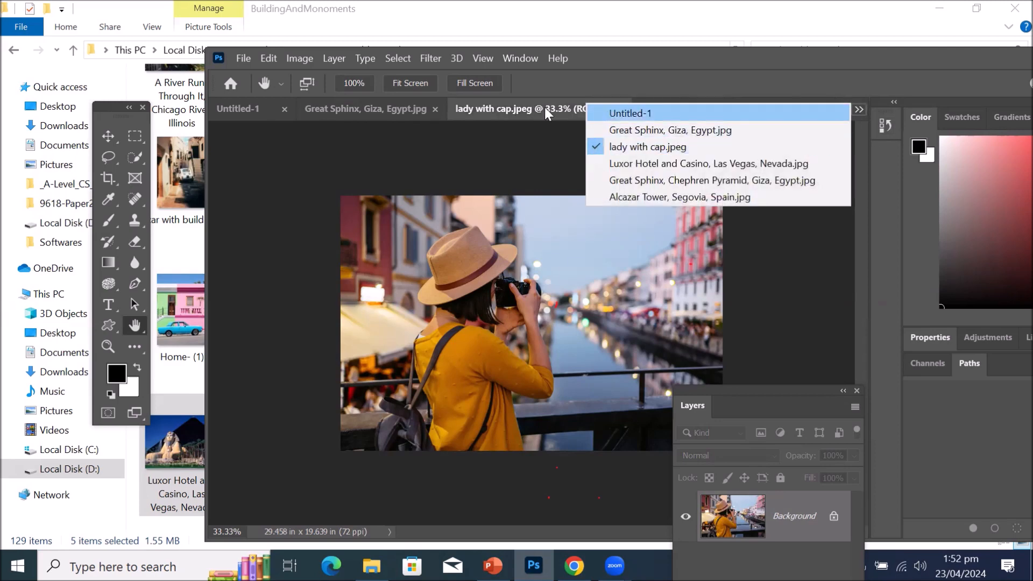
{"action": "left_click", "coordinate": [477, 106]}
{"action": "left_click_drag", "start_coordinate": [494, 112], "coordinate": [722, 111]}
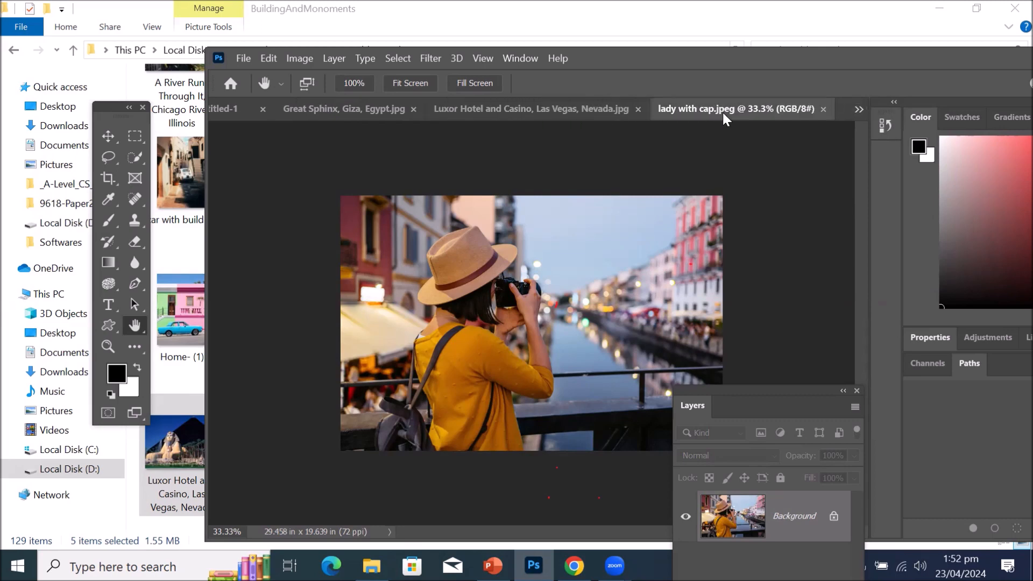
Show Untitled-1 from the list of open documents, and view the Luxor Hotel and Casino image.
{"action": "left_click", "coordinate": [858, 110]}
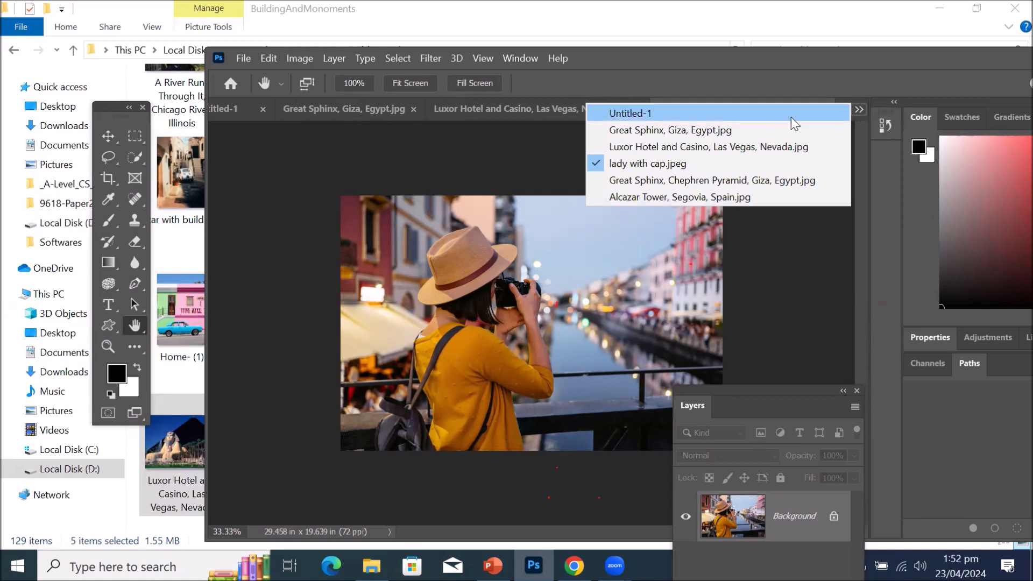
{"action": "left_click", "coordinate": [621, 114]}
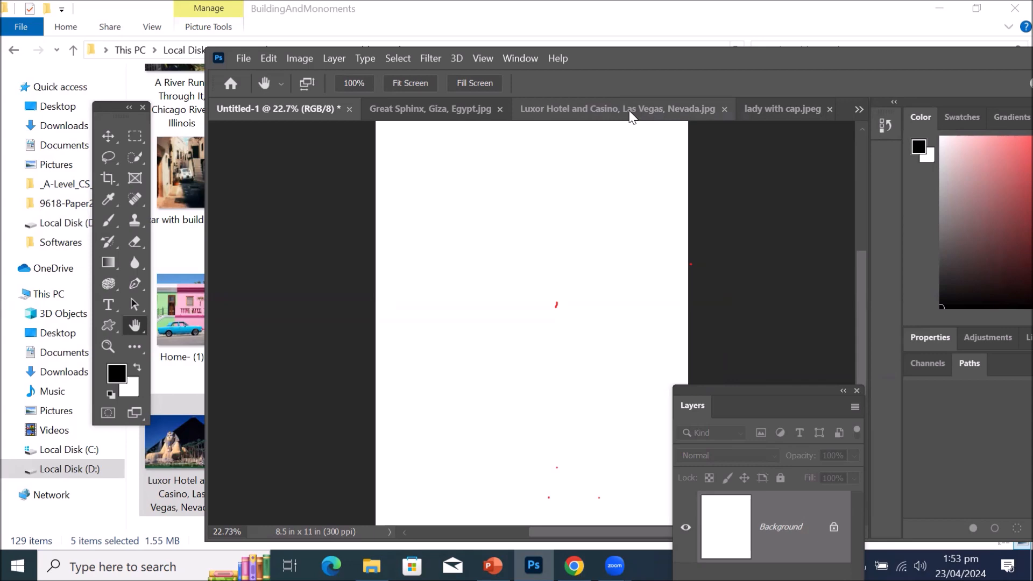
{"action": "left_click", "coordinate": [630, 110]}
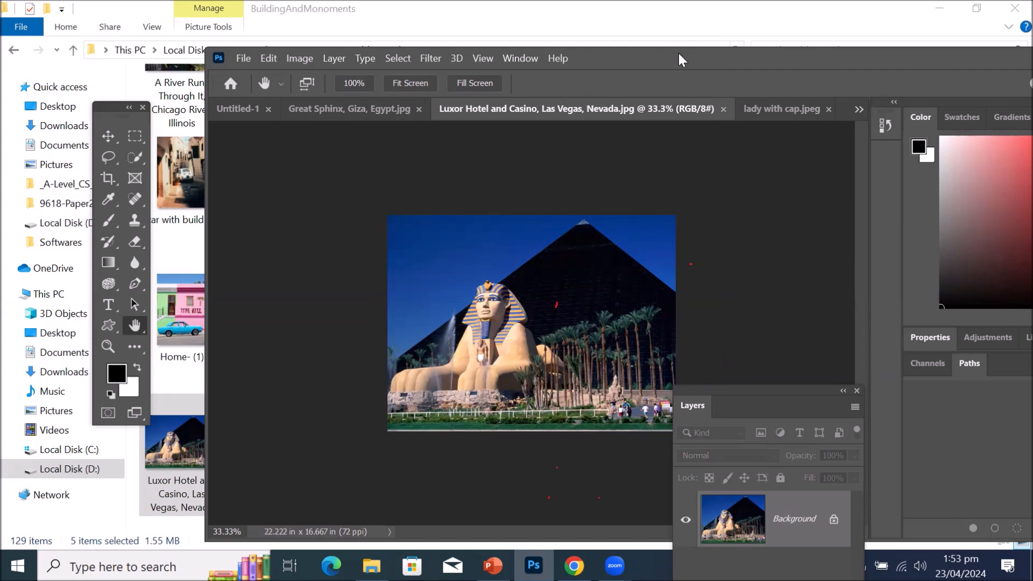
Move the Photoshop window fully onto the screen and maximize it.
{"action": "left_click_drag", "start_coordinate": [679, 54], "coordinate": [576, 61]}
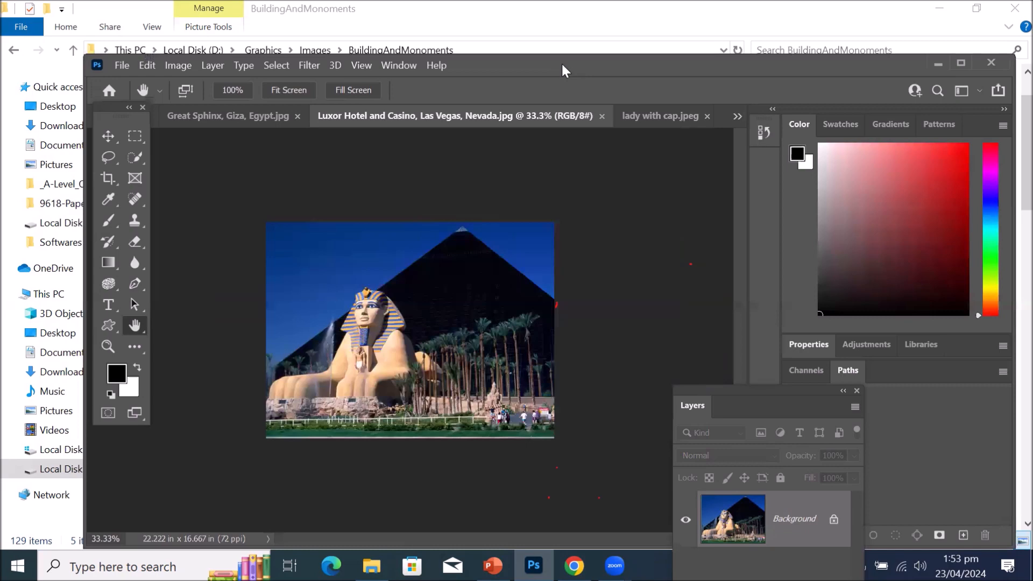
{"action": "left_click_drag", "start_coordinate": [562, 65], "coordinate": [576, 101]}
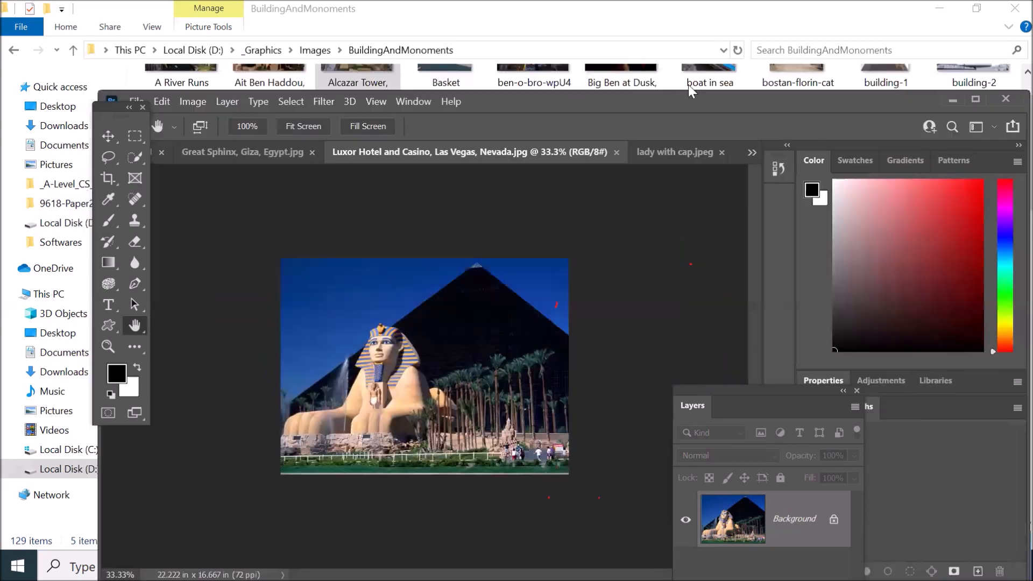
{"action": "left_click", "coordinate": [970, 101]}
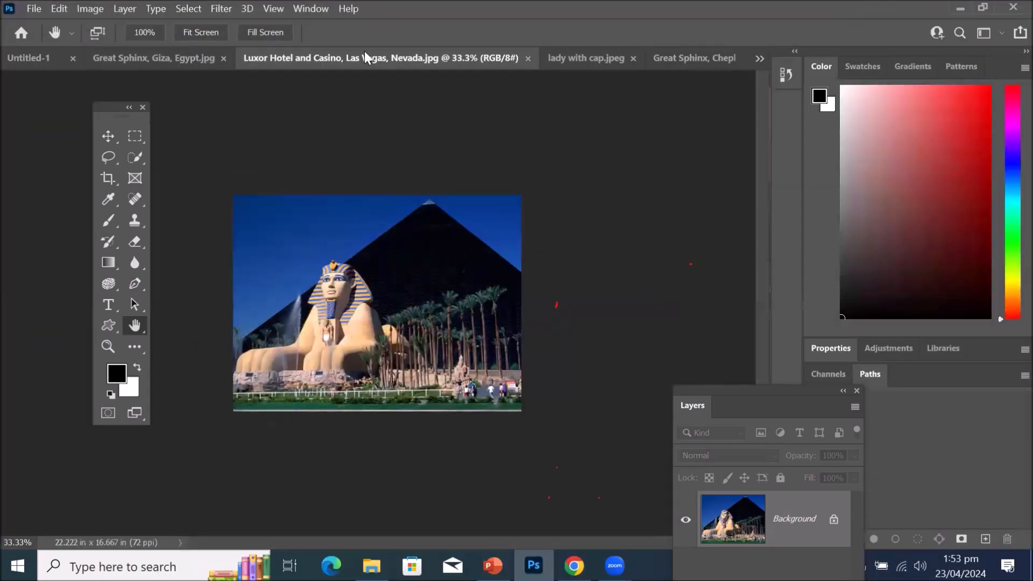
View Untitled-1 and the Great Sphinx, Giza, Luxor Hotel, lady with cap and Great Sphinx, Chephren Pyramid images in turn.
{"action": "left_click", "coordinate": [759, 58]}
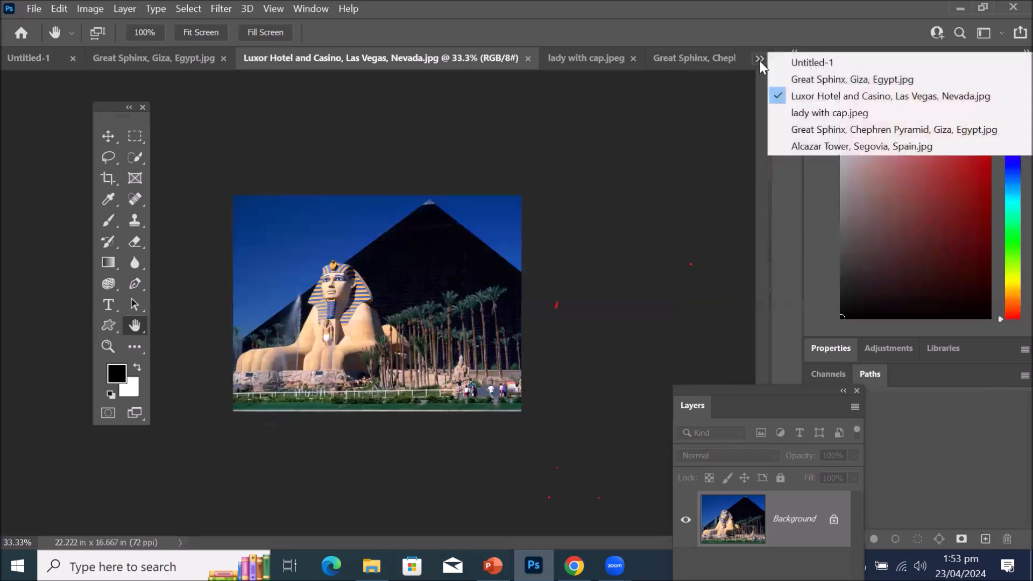
{"action": "left_click", "coordinate": [801, 64]}
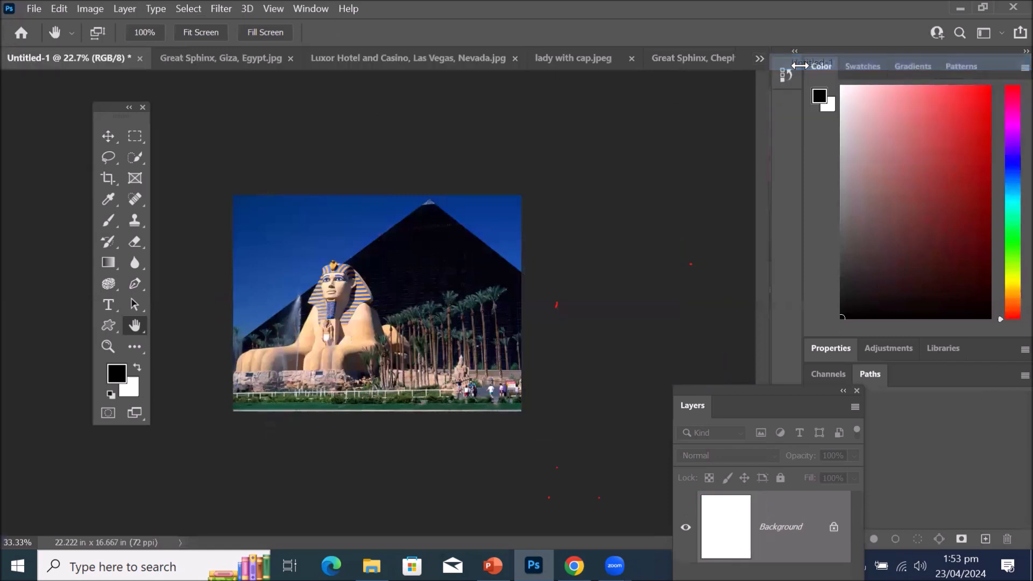
{"action": "left_click", "coordinate": [213, 57]}
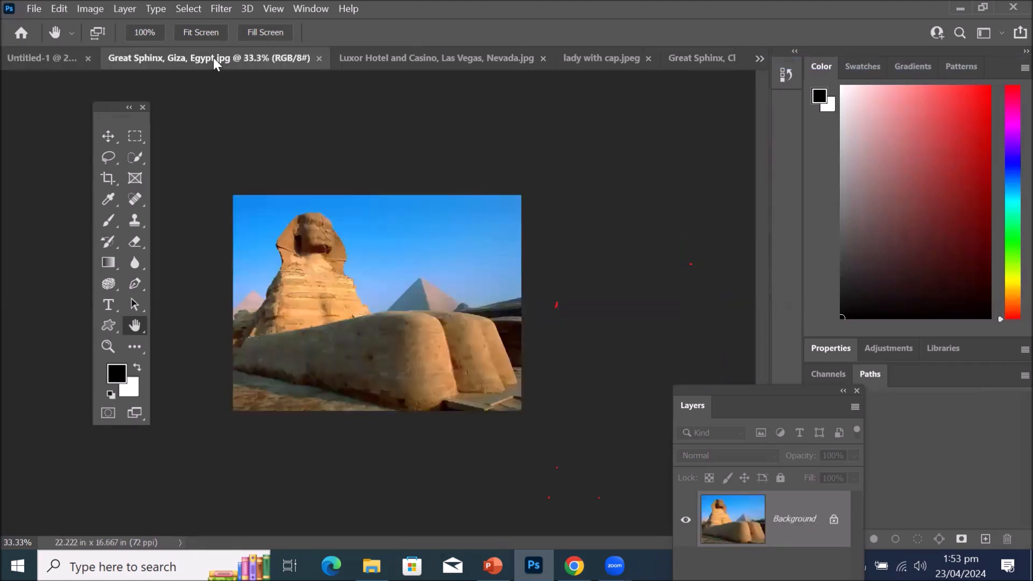
{"action": "left_click", "coordinate": [385, 60]}
{"action": "left_click", "coordinate": [556, 60]}
{"action": "left_click", "coordinate": [632, 59]}
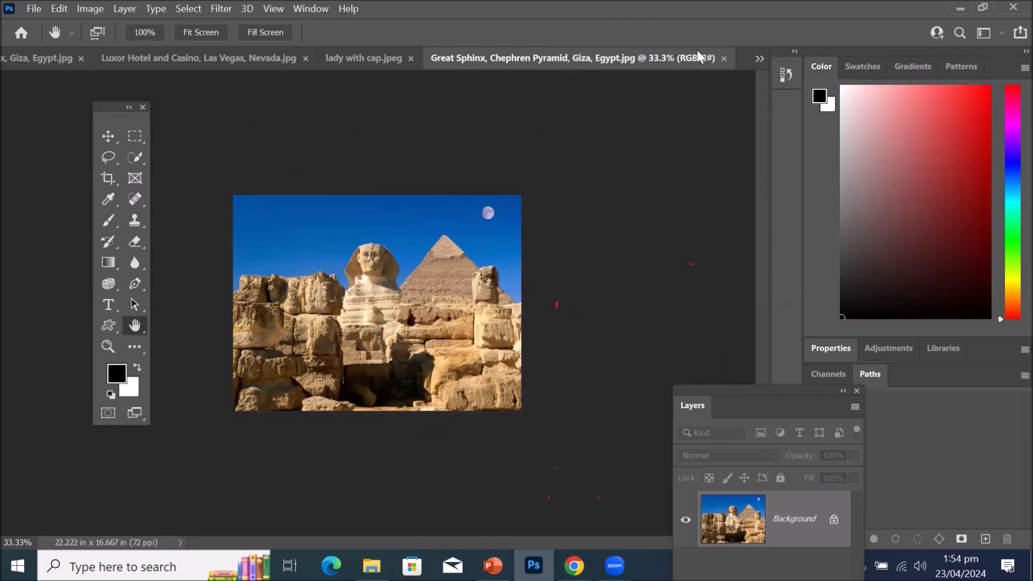
Examine the list of open documents and activate Alcazar Tower, Segovia, Spain.jpg from it.
{"action": "left_click", "coordinate": [759, 58]}
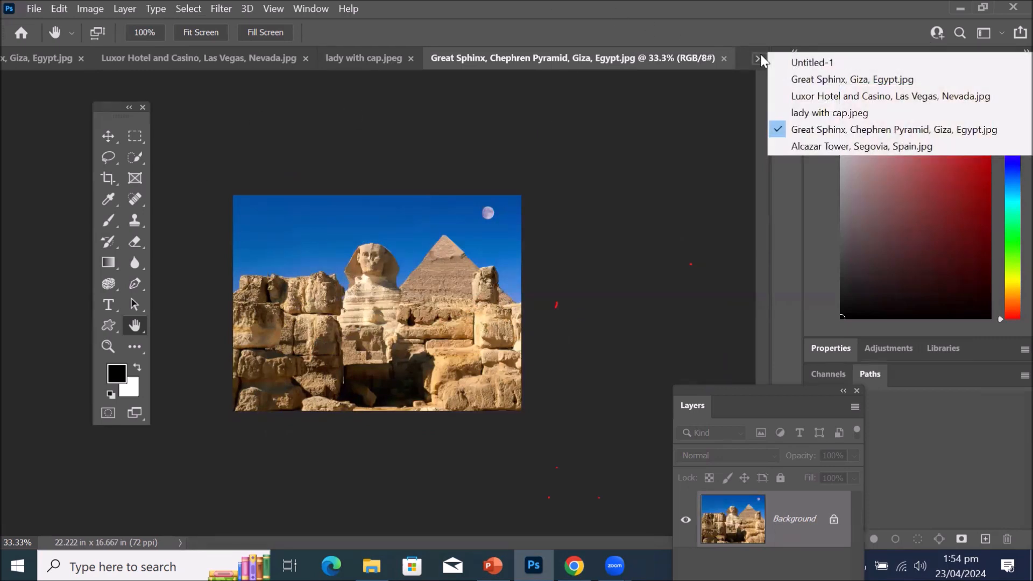
{"action": "left_click", "coordinate": [603, 56]}
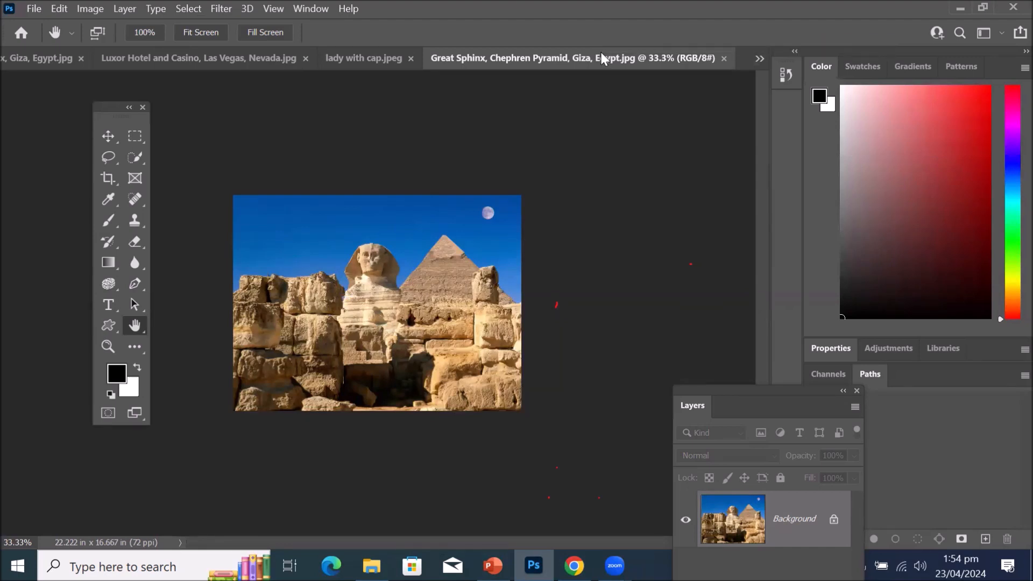
{"action": "left_click", "coordinate": [759, 57]}
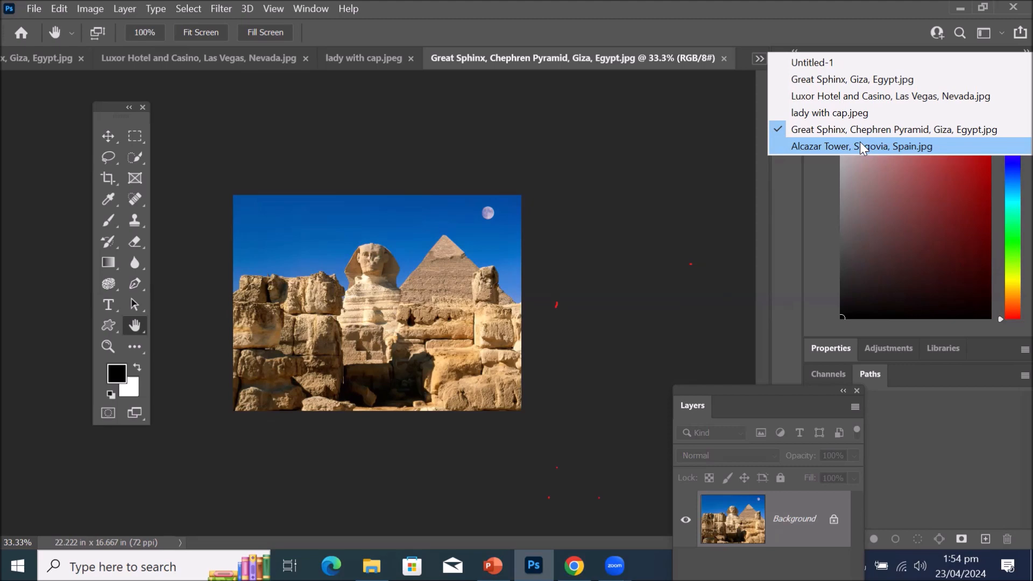
{"action": "left_click", "coordinate": [758, 57]}
{"action": "left_click", "coordinate": [758, 57]}
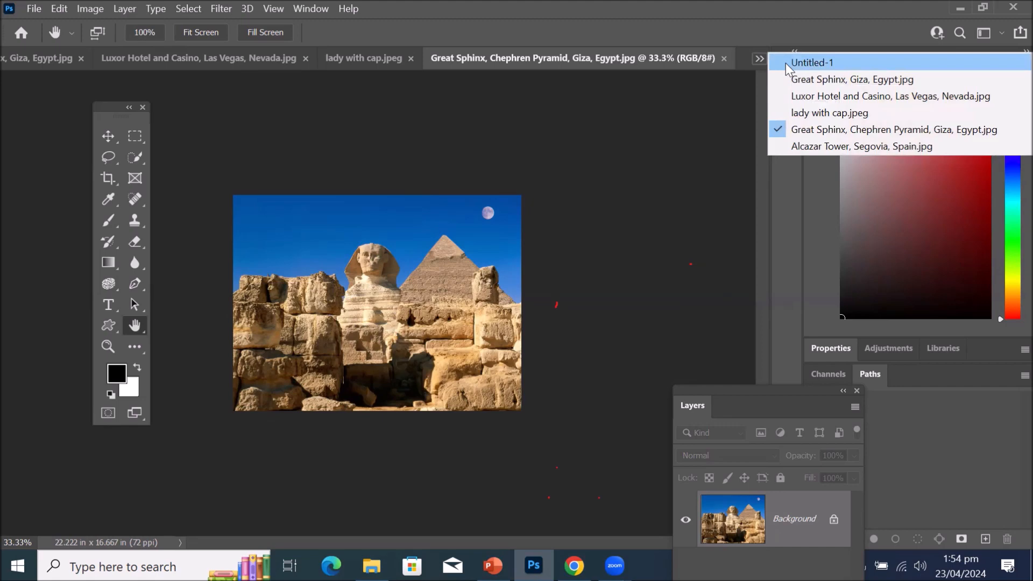
{"action": "left_click", "coordinate": [817, 146]}
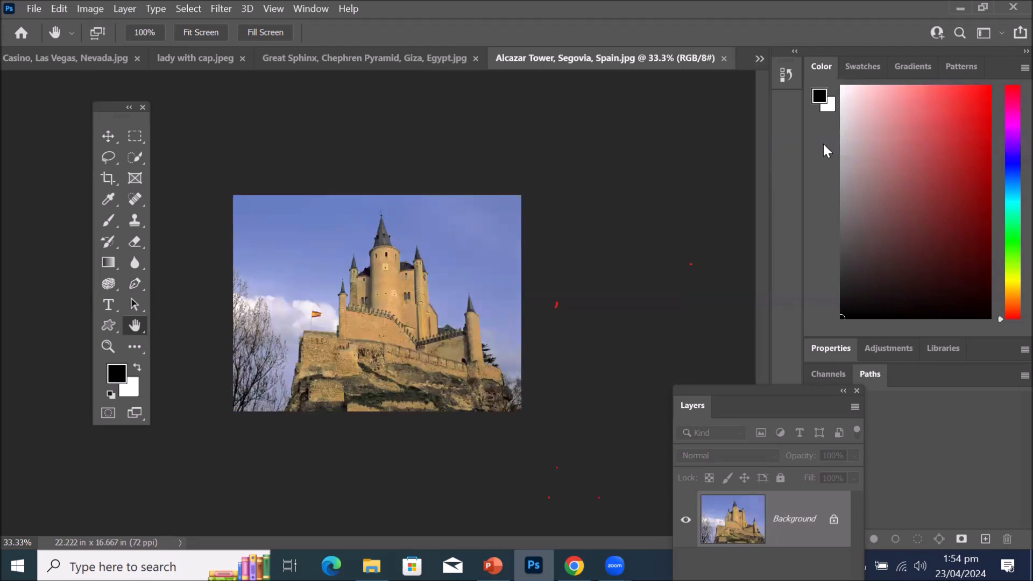
Arrange the open documents in a 6-up layout, and change the arrangement to 4-up.
{"action": "left_click", "coordinate": [311, 10]}
{"action": "mouse_move", "coordinate": [382, 22]}
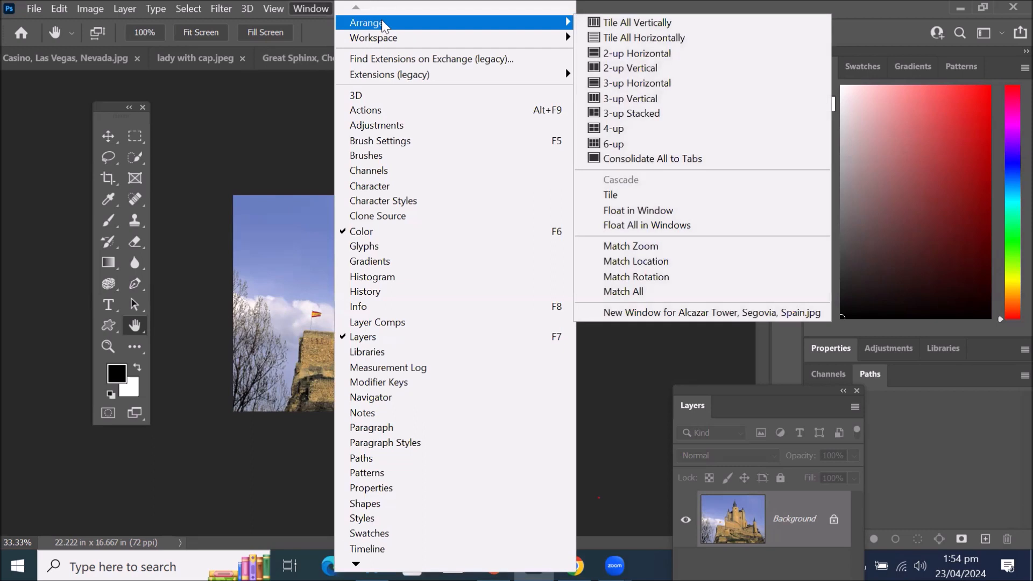
{"action": "left_click", "coordinate": [647, 149]}
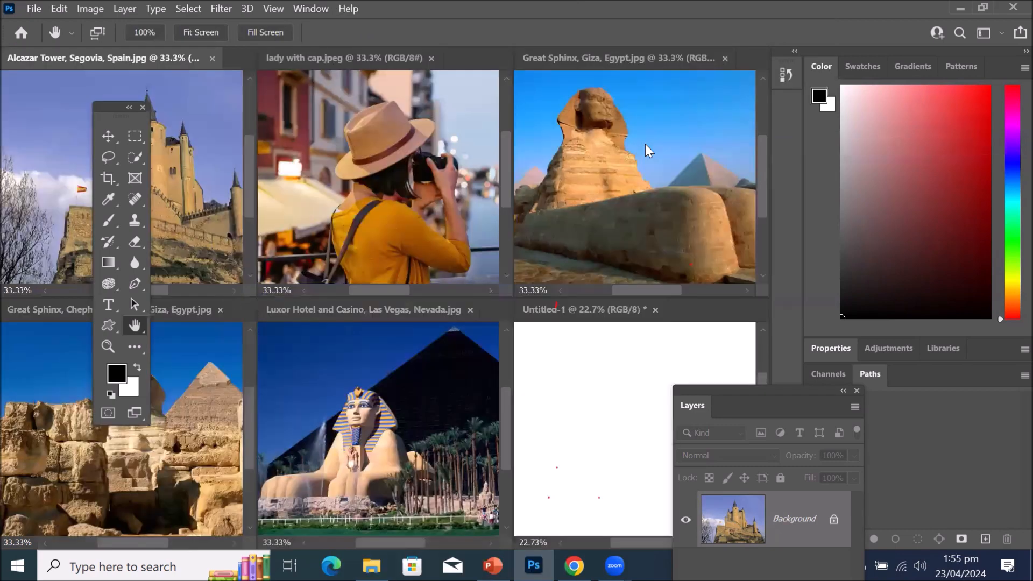
{"action": "left_click", "coordinate": [316, 8]}
{"action": "mouse_move", "coordinate": [463, 27]}
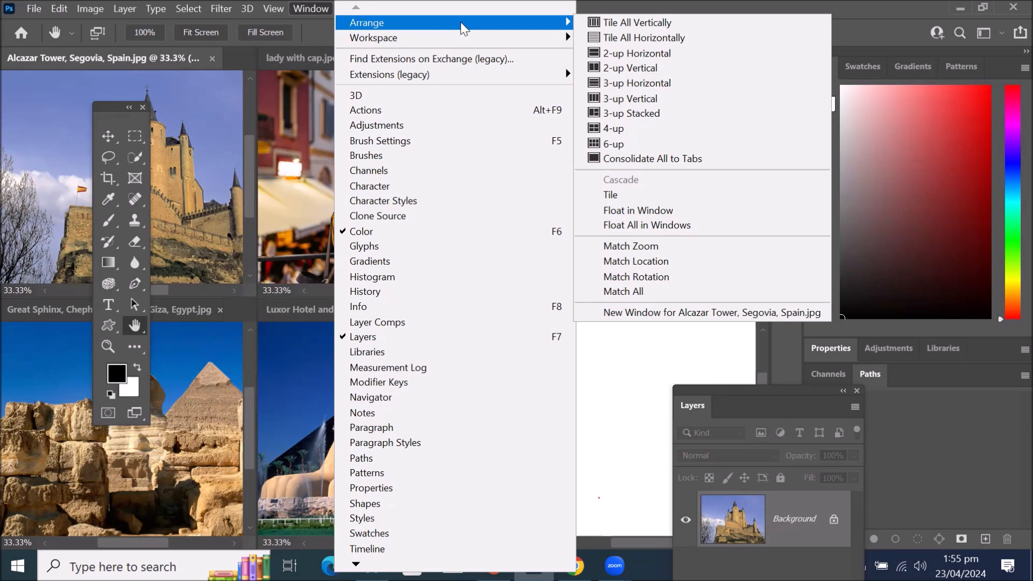
{"action": "left_click", "coordinate": [613, 129]}
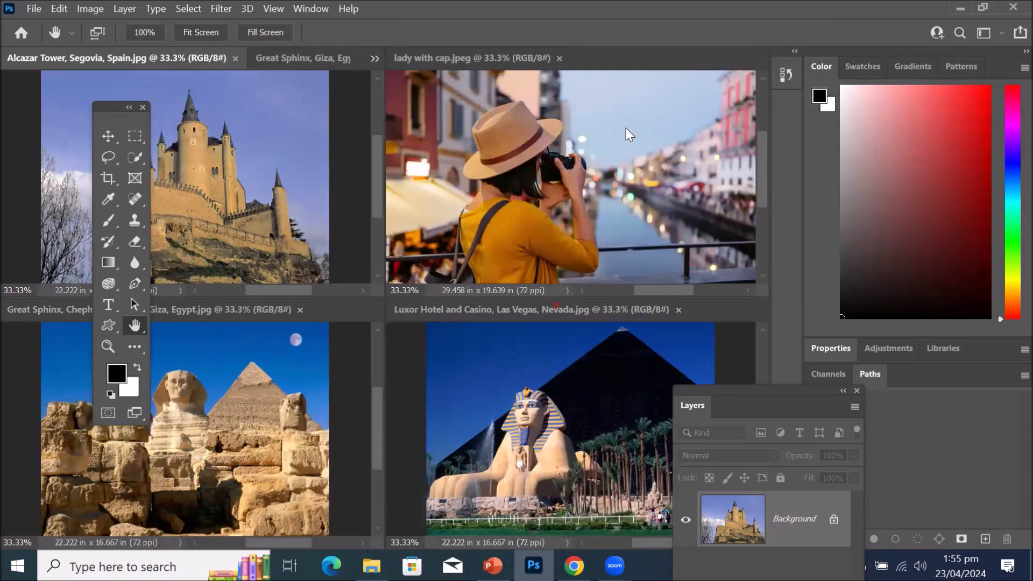
Arrange the documents as 3-up Vertical, change to 2-up Horizontal, and check the list of documents in the upper group.
{"action": "left_click", "coordinate": [305, 6]}
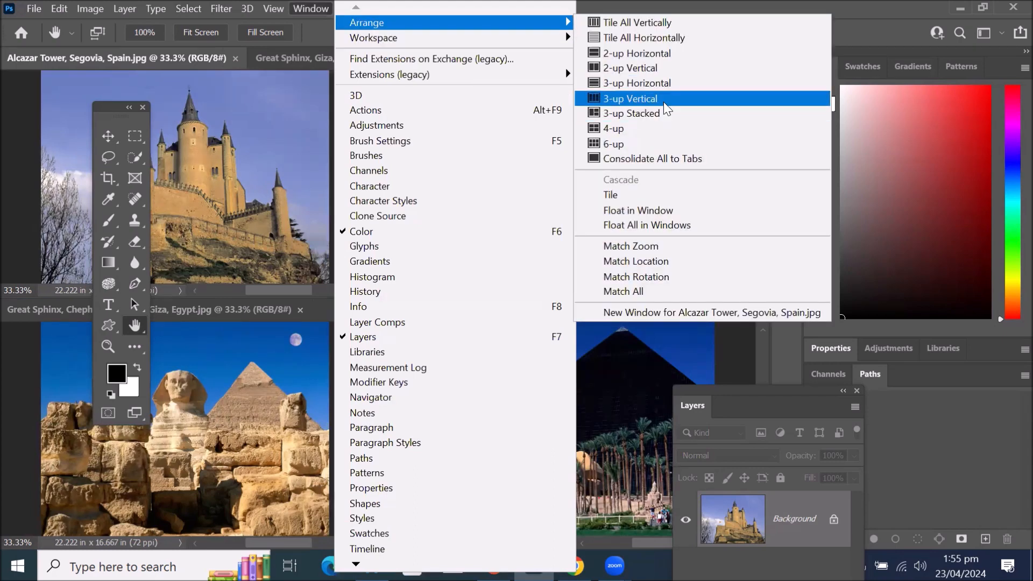
{"action": "left_click", "coordinate": [651, 103]}
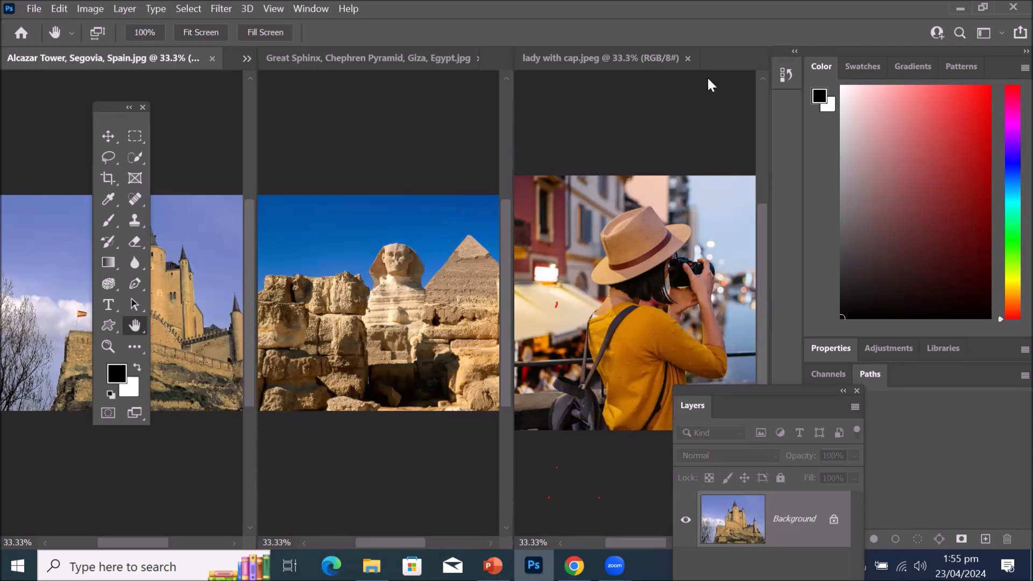
{"action": "left_click", "coordinate": [299, 7]}
{"action": "mouse_move", "coordinate": [424, 23]}
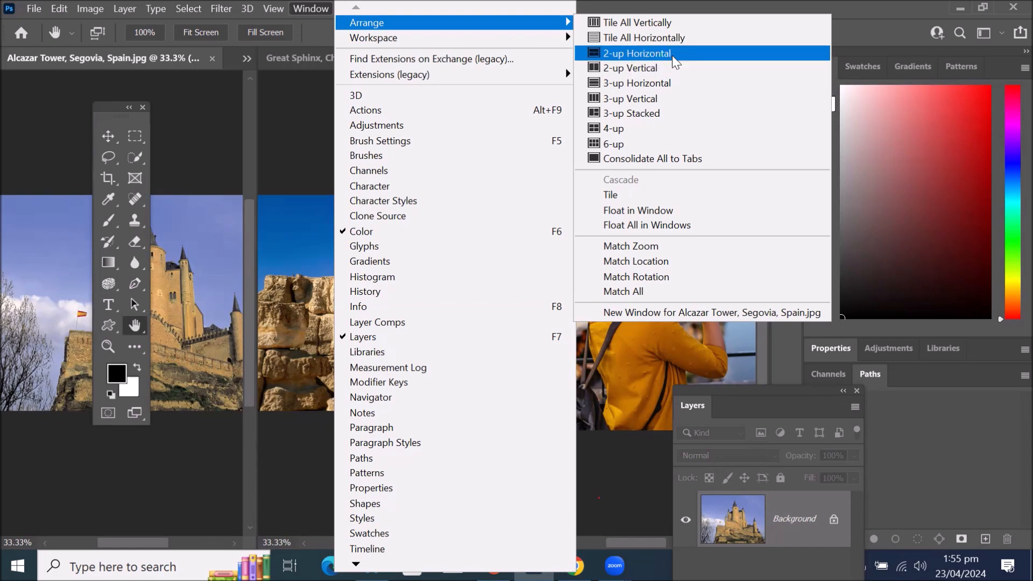
{"action": "left_click", "coordinate": [672, 55]}
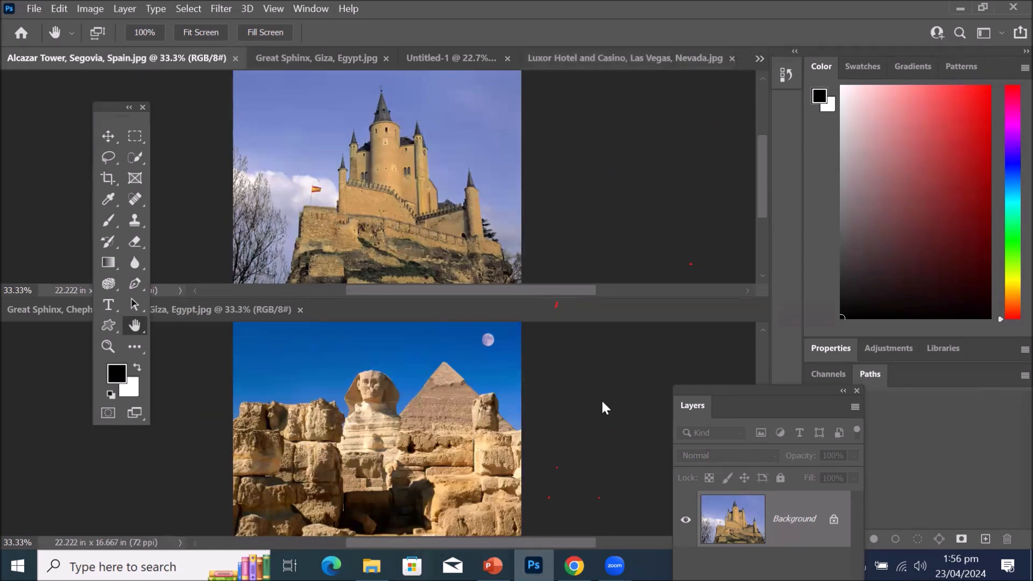
{"action": "left_click", "coordinate": [760, 60]}
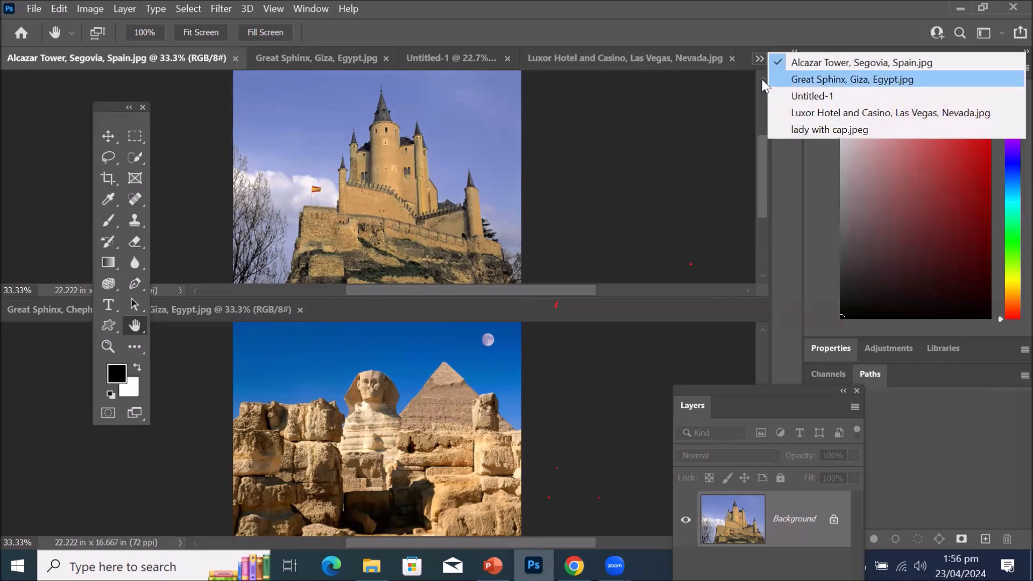
{"action": "left_click", "coordinate": [760, 59]}
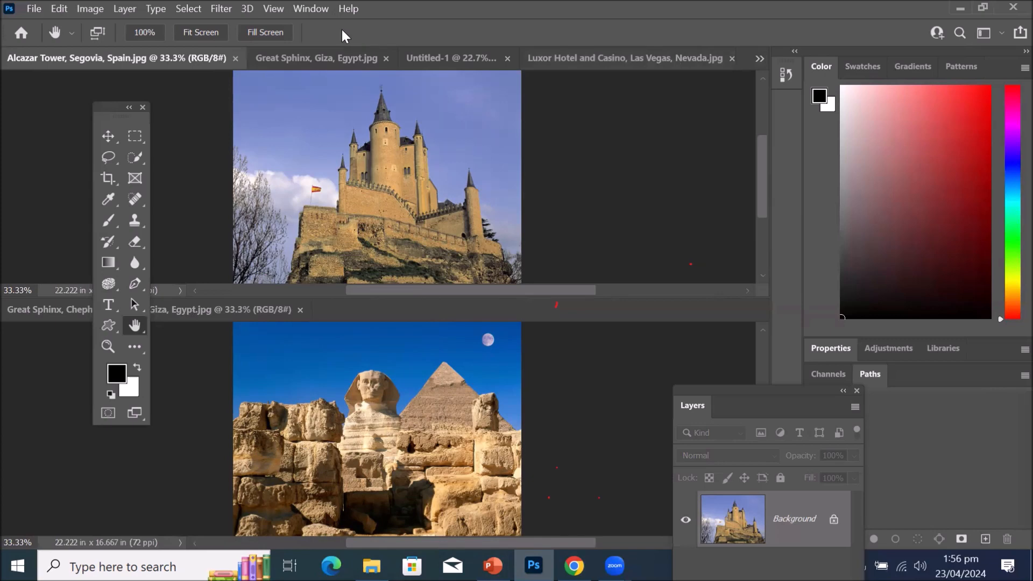
Consolidate all document windows to tabs and activate Untitled-1 from the list of open documents.
{"action": "left_click", "coordinate": [317, 12]}
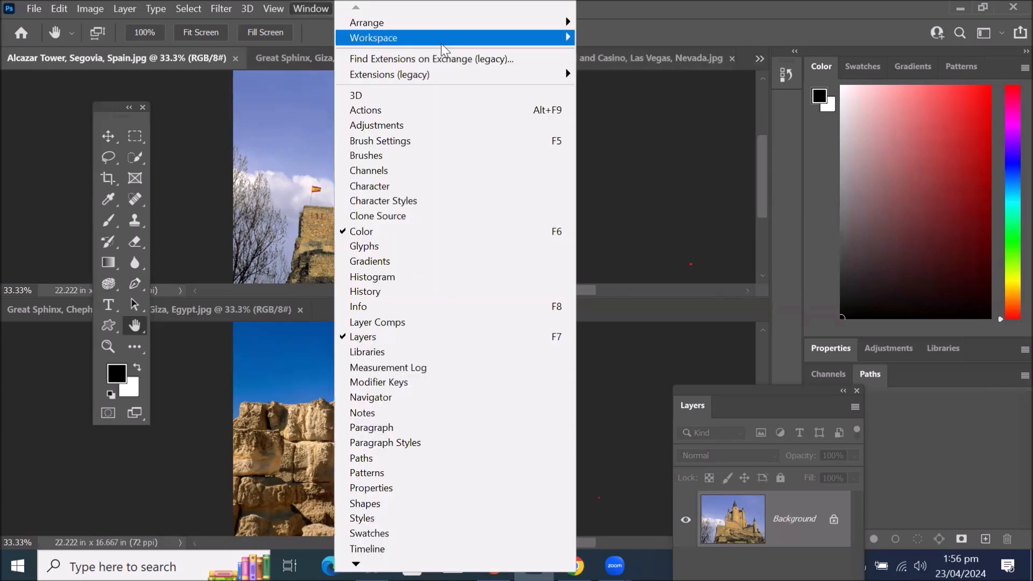
{"action": "mouse_move", "coordinate": [447, 28]}
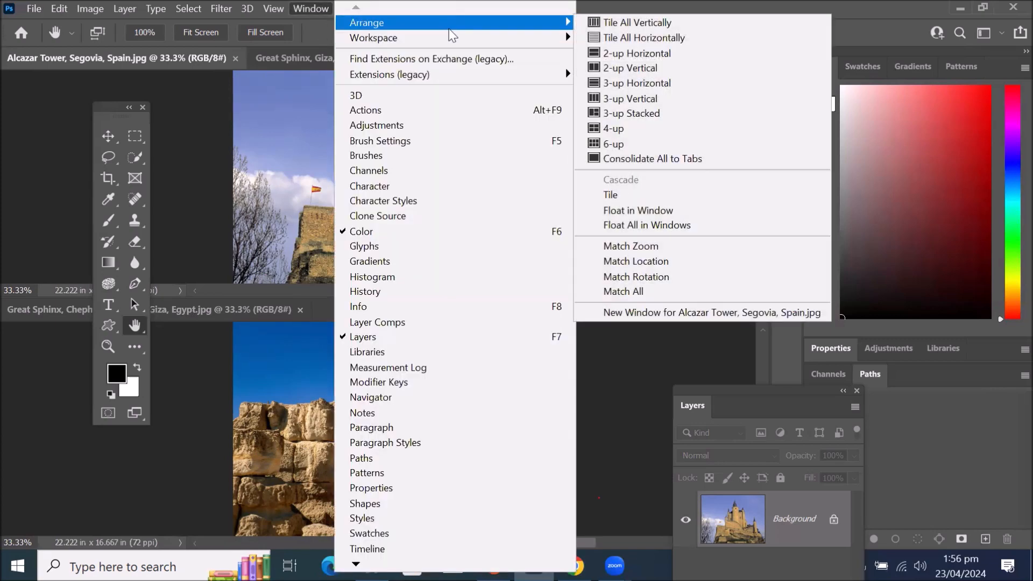
{"action": "left_click", "coordinate": [638, 159]}
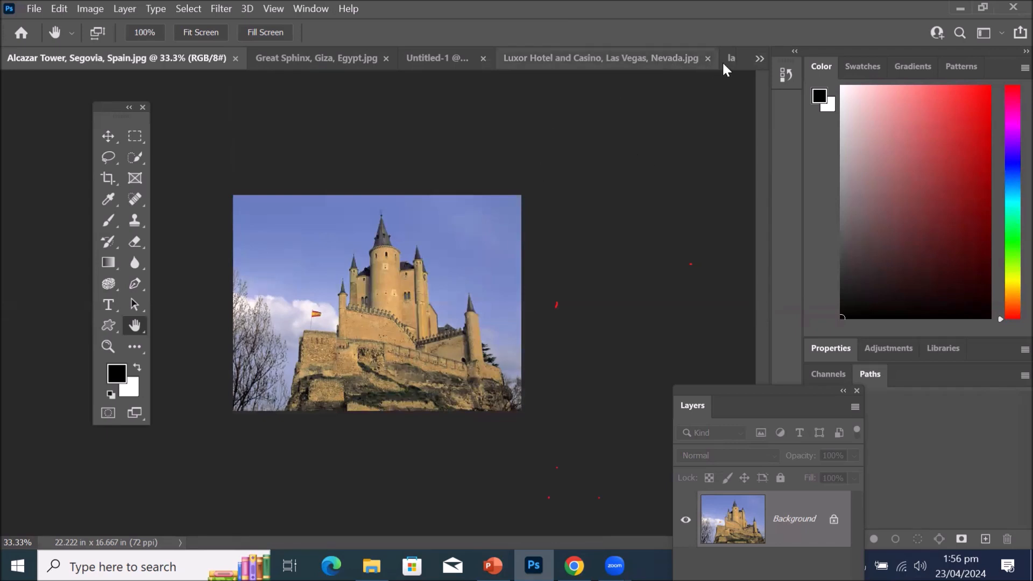
{"action": "left_click", "coordinate": [758, 57]}
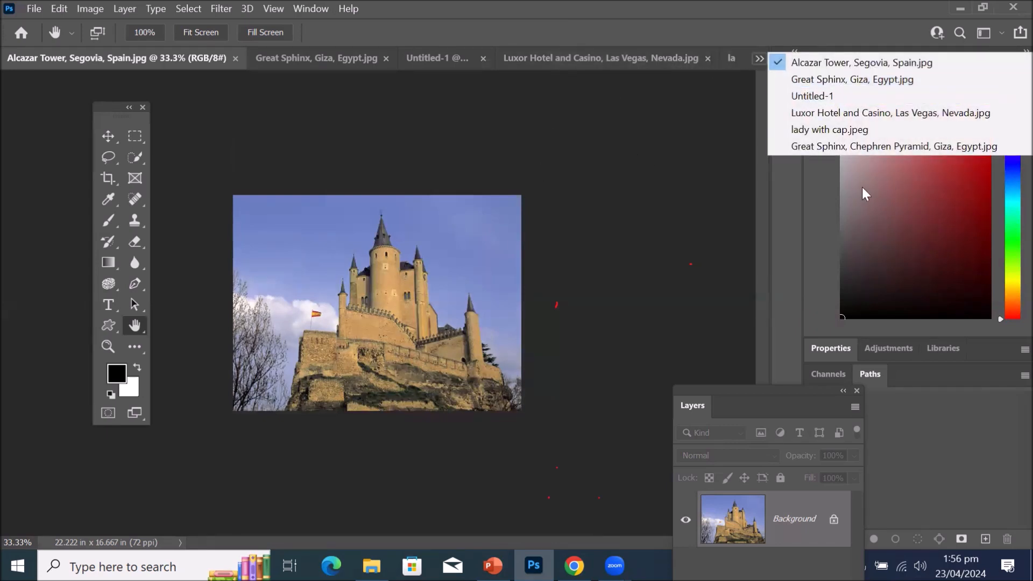
{"action": "left_click", "coordinate": [829, 94]}
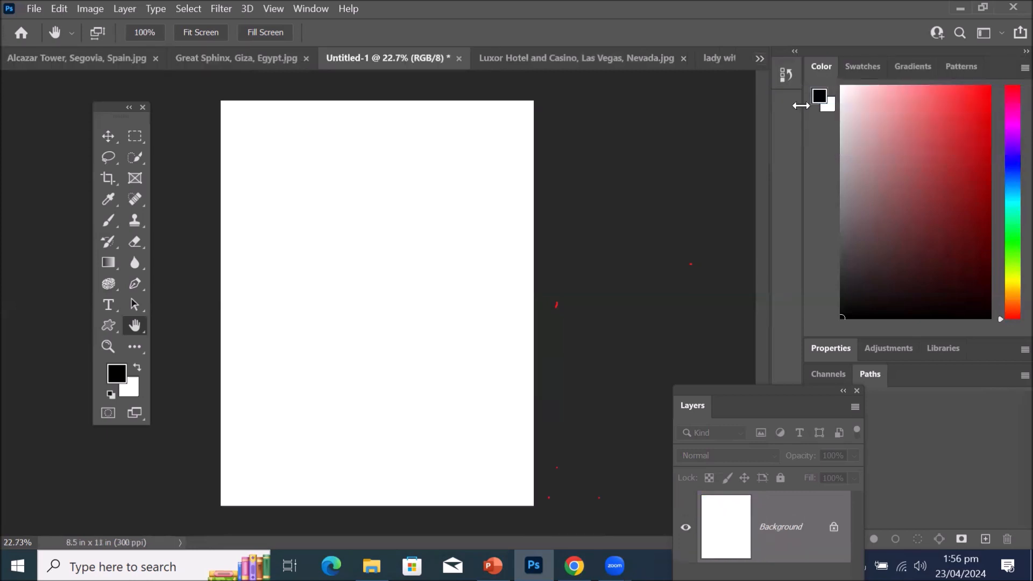
Move the Untitled-1 document out ahead of the other documents, and consolidate all document windows to tabs.
{"action": "left_click_drag", "start_coordinate": [373, 56], "coordinate": [25, 44]}
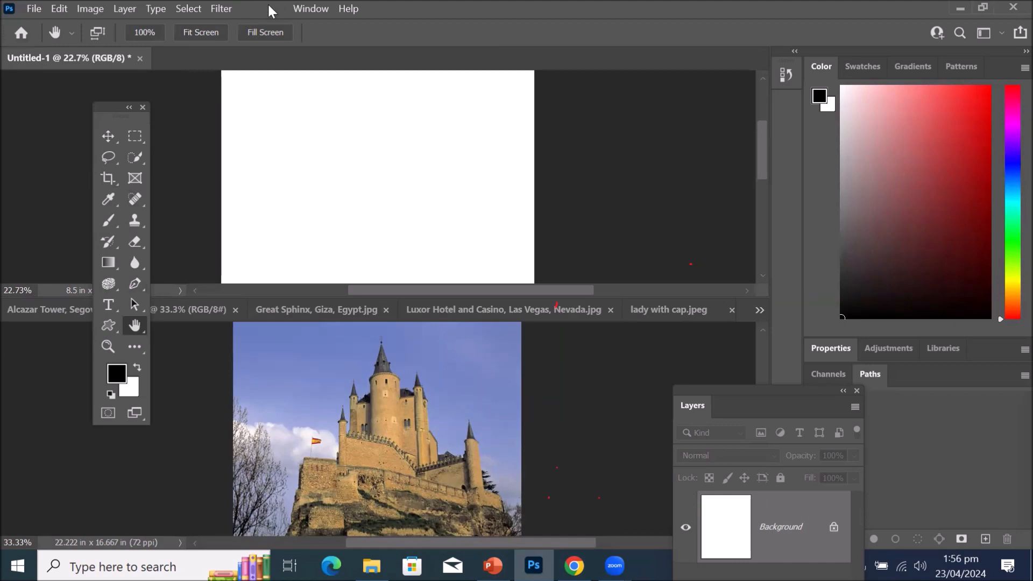
{"action": "left_click", "coordinate": [308, 9]}
{"action": "mouse_move", "coordinate": [387, 23]}
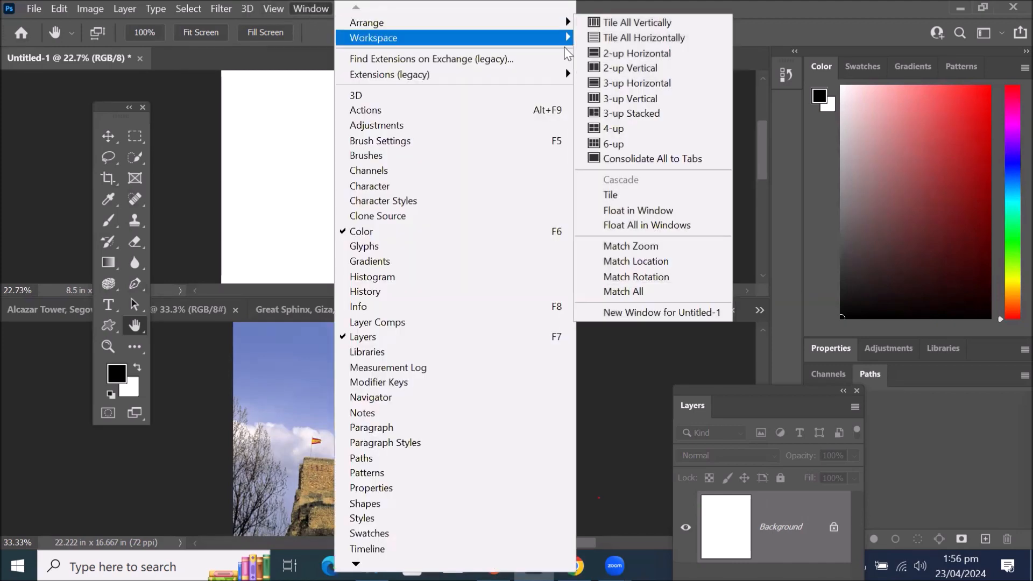
{"action": "left_click", "coordinate": [716, 161]}
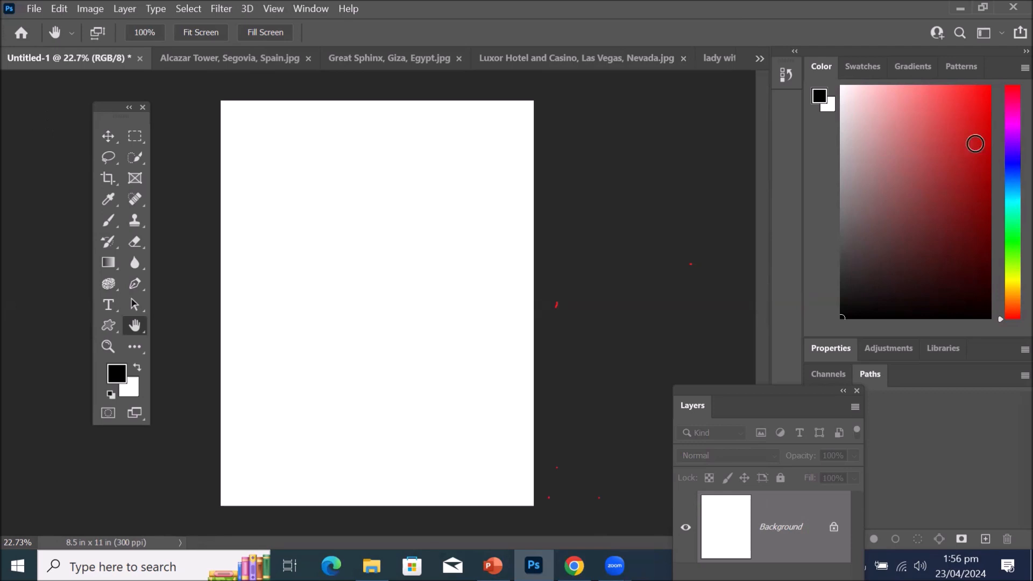
Check the list of open documents, keep Untitled-1 active, and arrange the documents as 2-up Vertical.
{"action": "left_click", "coordinate": [759, 58]}
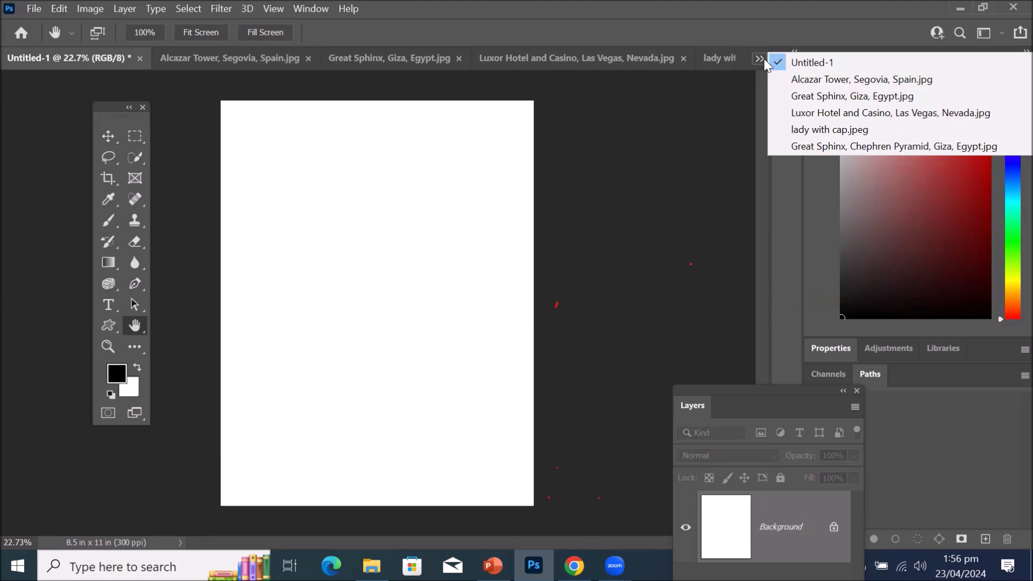
{"action": "left_click", "coordinate": [60, 56]}
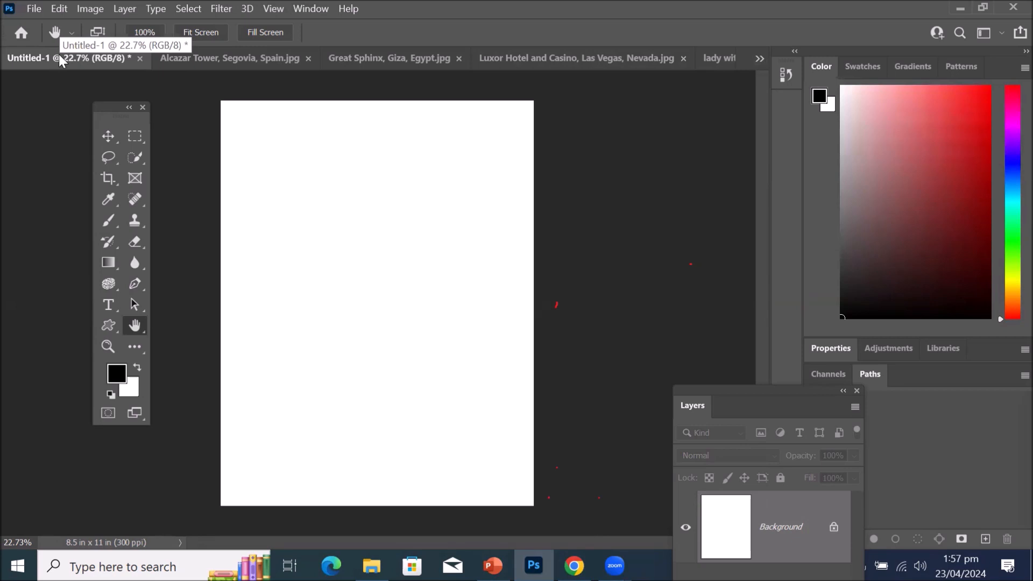
{"action": "left_click", "coordinate": [311, 8]}
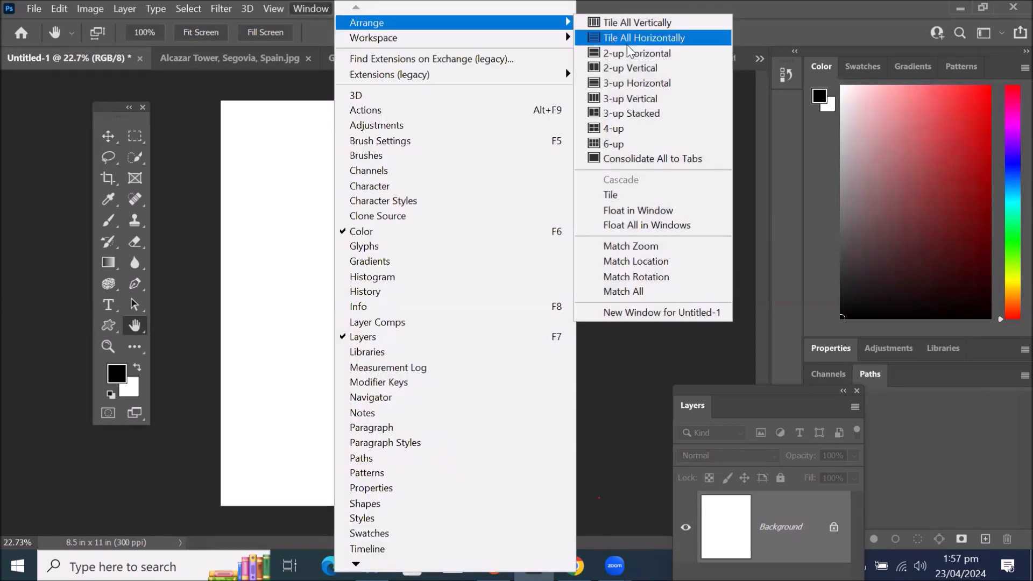
{"action": "left_click", "coordinate": [645, 68]}
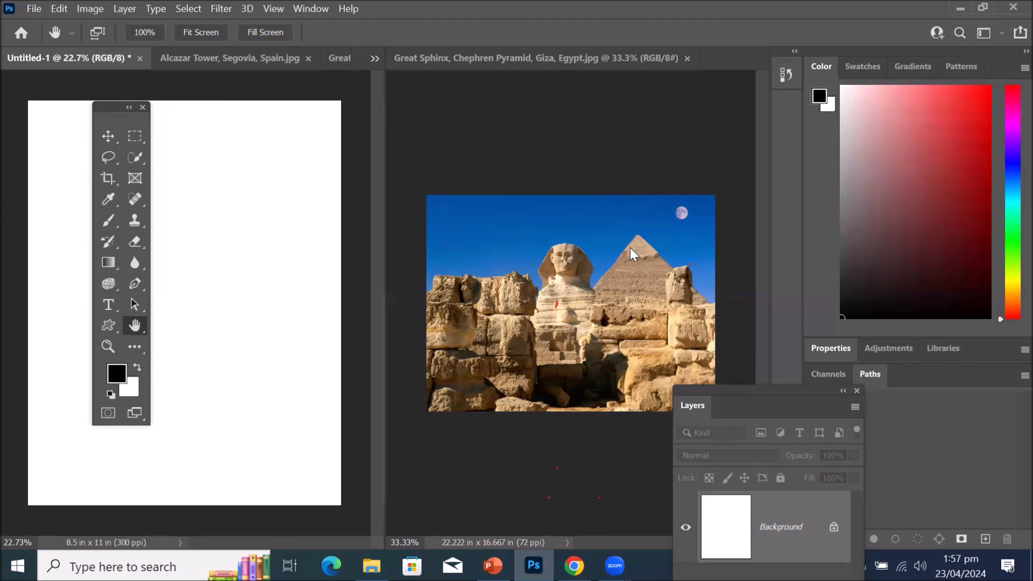
Consolidate all document windows to tabs and activate Great Sphinx, Giza, Egypt.jpg.
{"action": "left_click", "coordinate": [309, 9]}
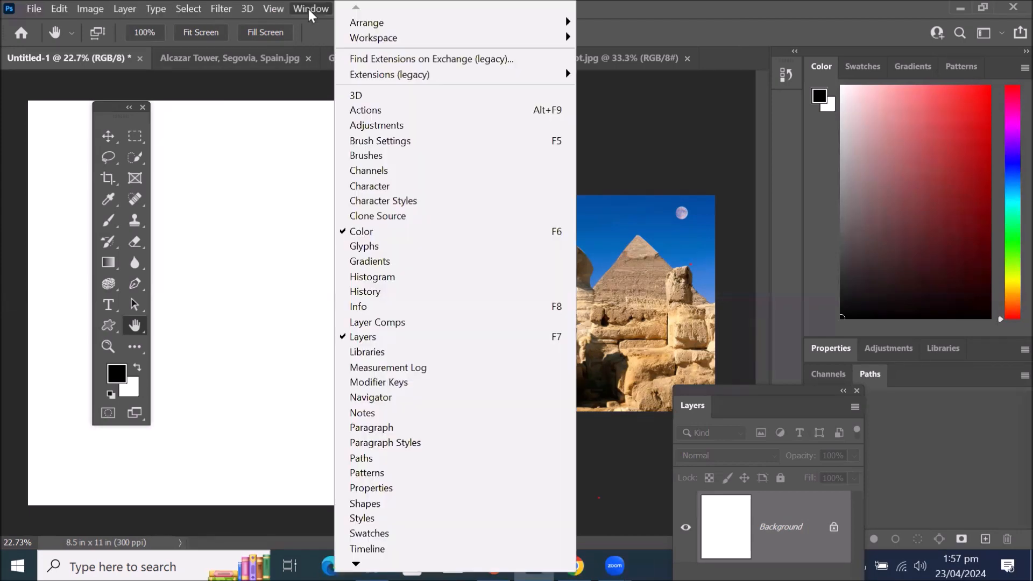
{"action": "mouse_move", "coordinate": [418, 27]}
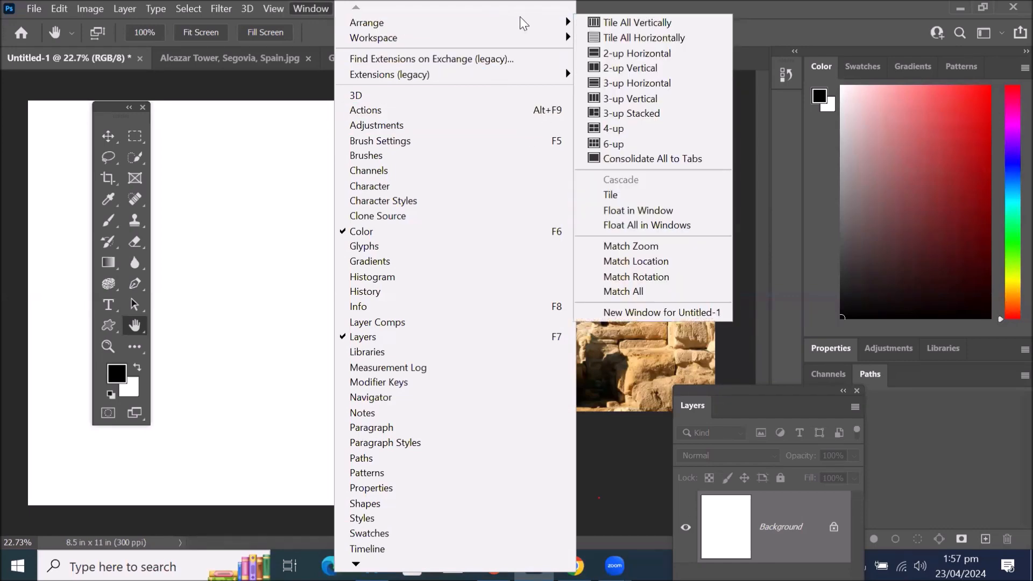
{"action": "left_click", "coordinate": [613, 159]}
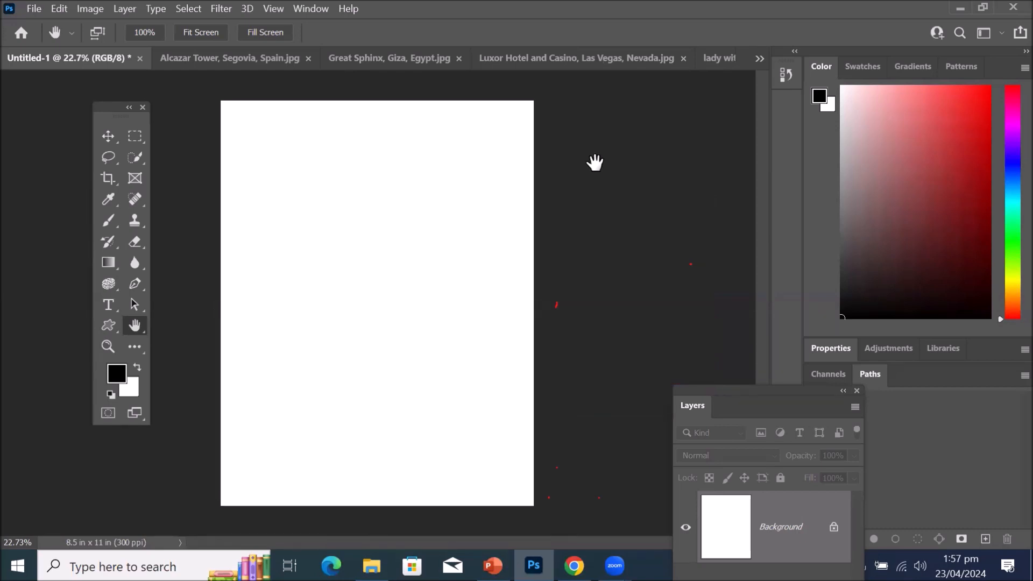
{"action": "left_click", "coordinate": [378, 66]}
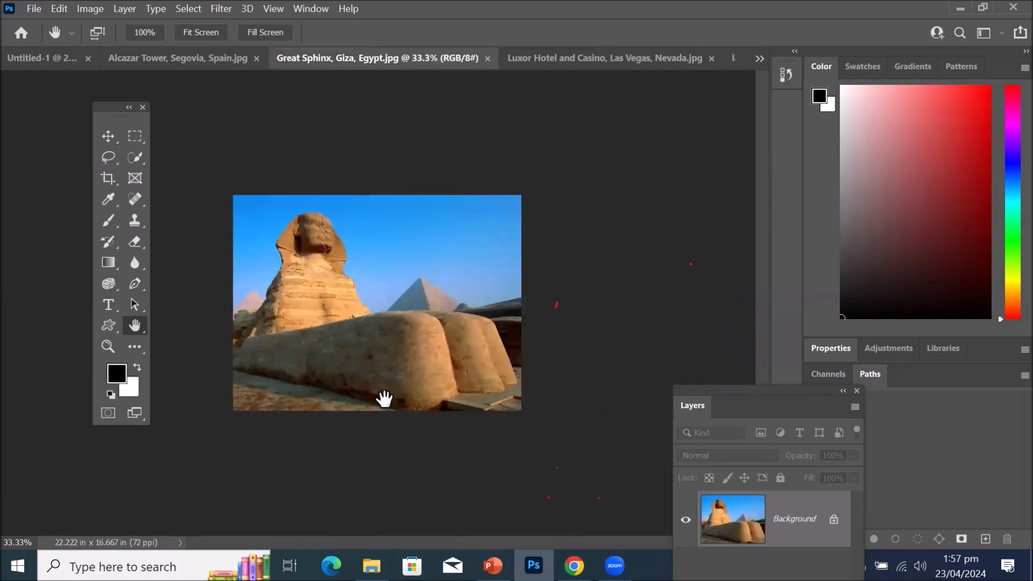
Arrange the open documents as 2-up Vertical with the Great Sphinx image active, and change the arrangement to 3-up Vertical.
{"action": "left_click", "coordinate": [311, 9]}
{"action": "mouse_move", "coordinate": [382, 26]}
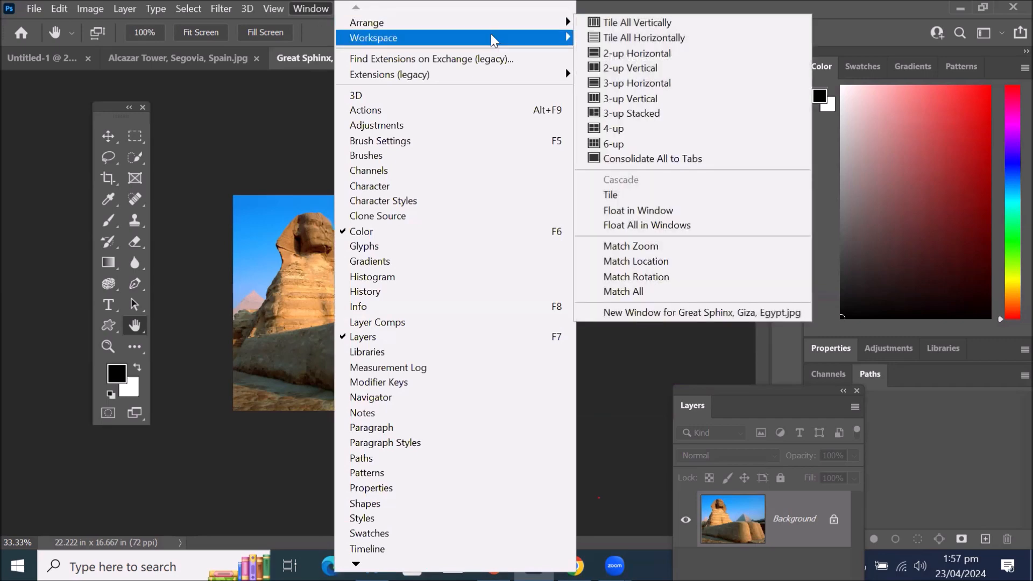
{"action": "left_click", "coordinate": [642, 71]}
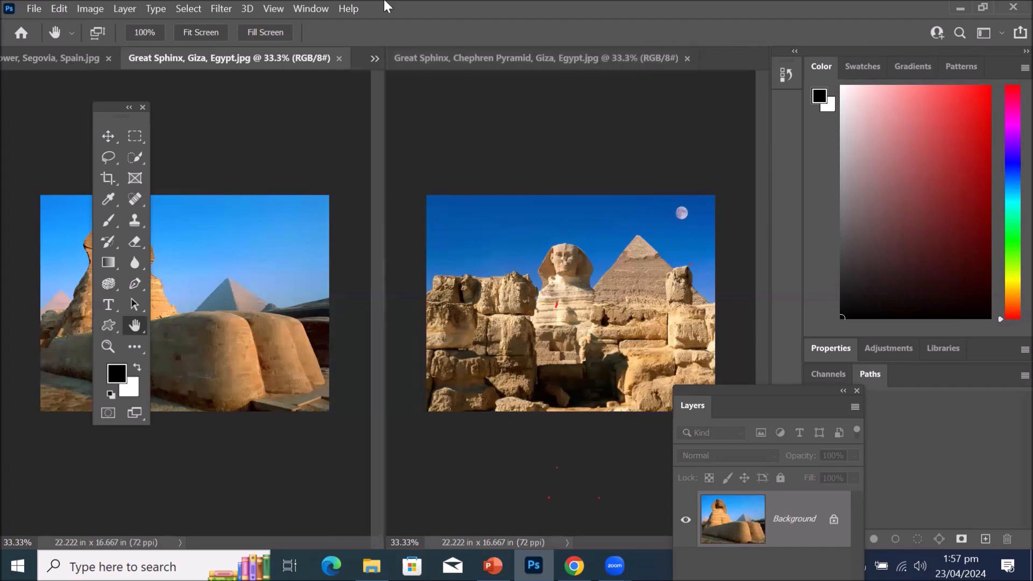
{"action": "left_click", "coordinate": [312, 8]}
{"action": "mouse_move", "coordinate": [379, 22]}
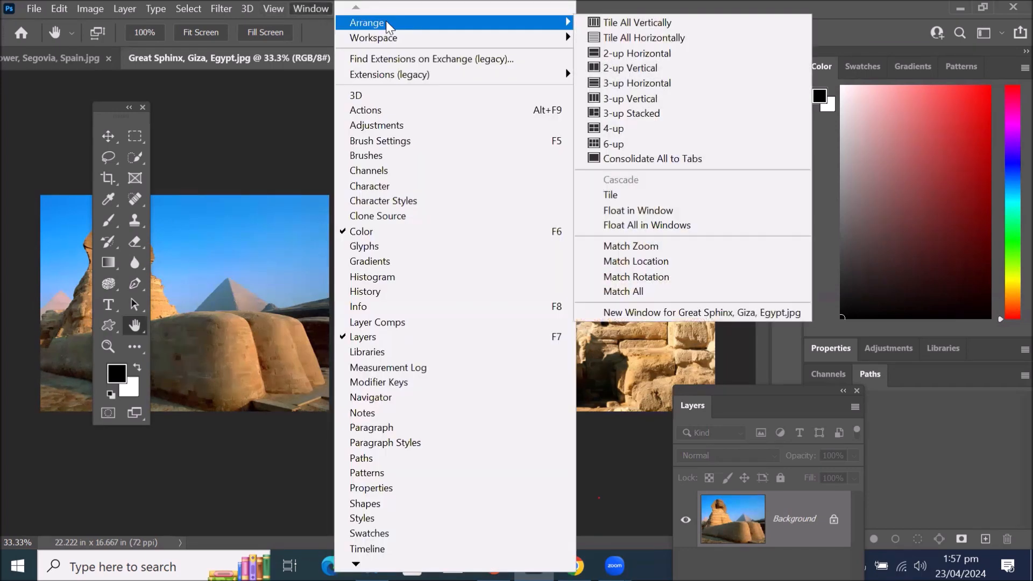
{"action": "left_click", "coordinate": [688, 102]}
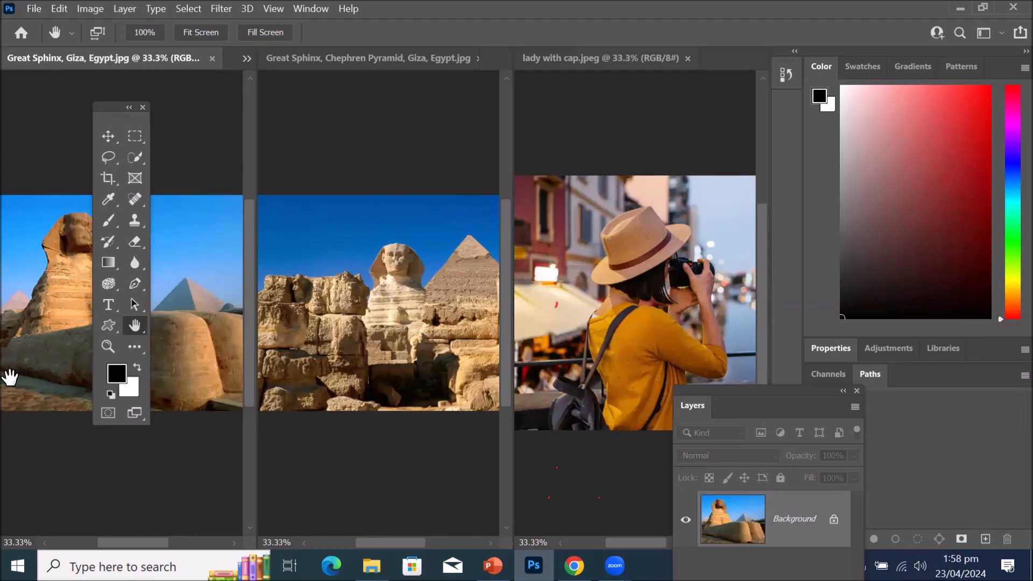
Consolidate the three document groups to tabs and activate Untitled-1 from the list of open documents.
{"action": "left_click", "coordinate": [304, 9]}
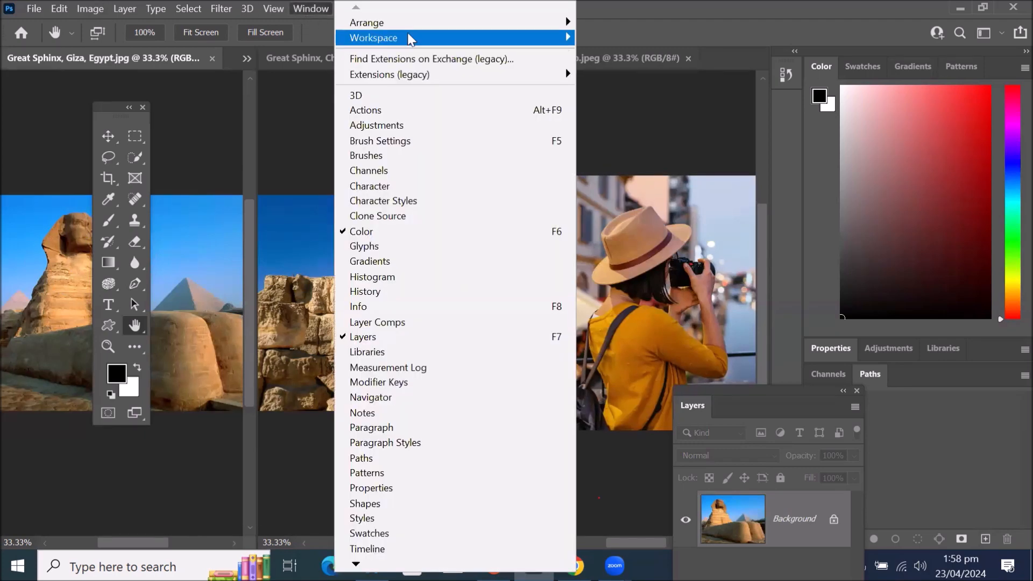
{"action": "mouse_move", "coordinate": [419, 24]}
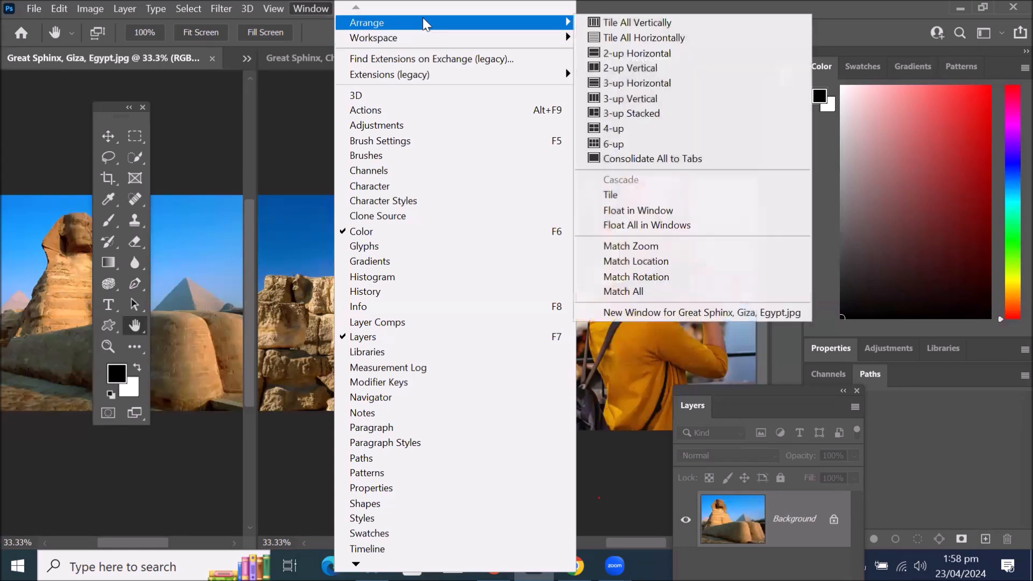
{"action": "left_click", "coordinate": [651, 159]}
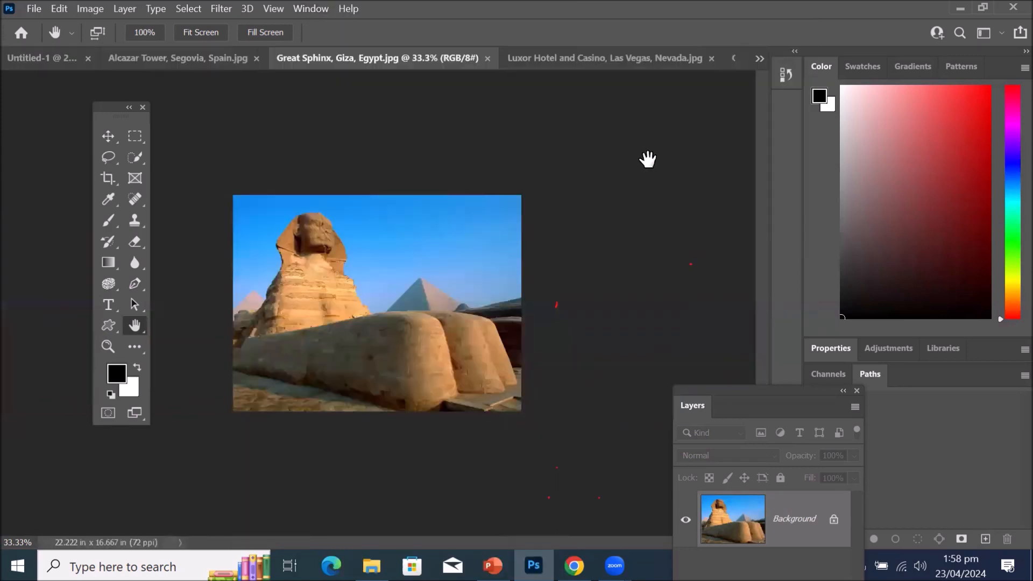
{"action": "left_click", "coordinate": [758, 58]}
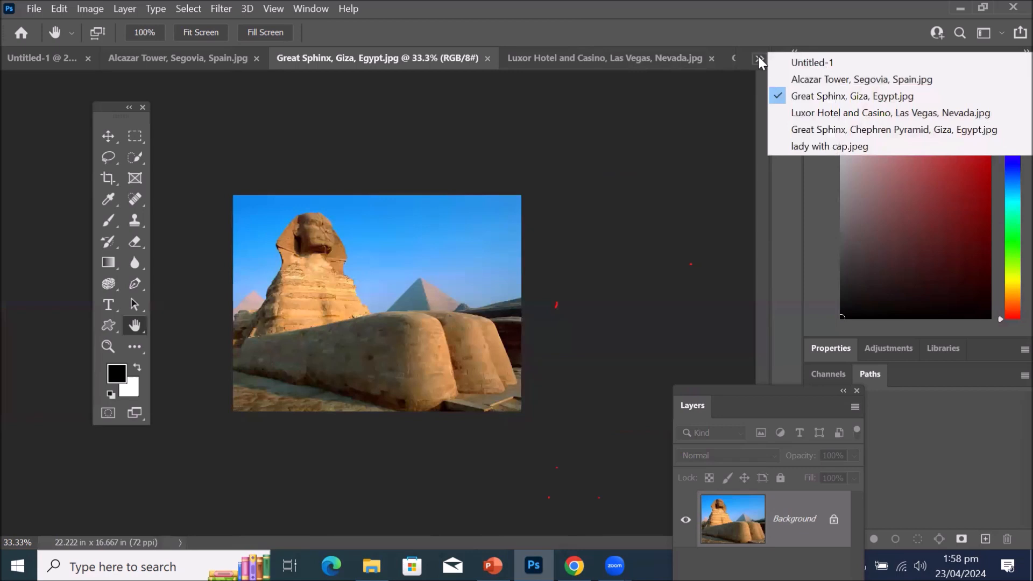
{"action": "left_click", "coordinate": [805, 63]}
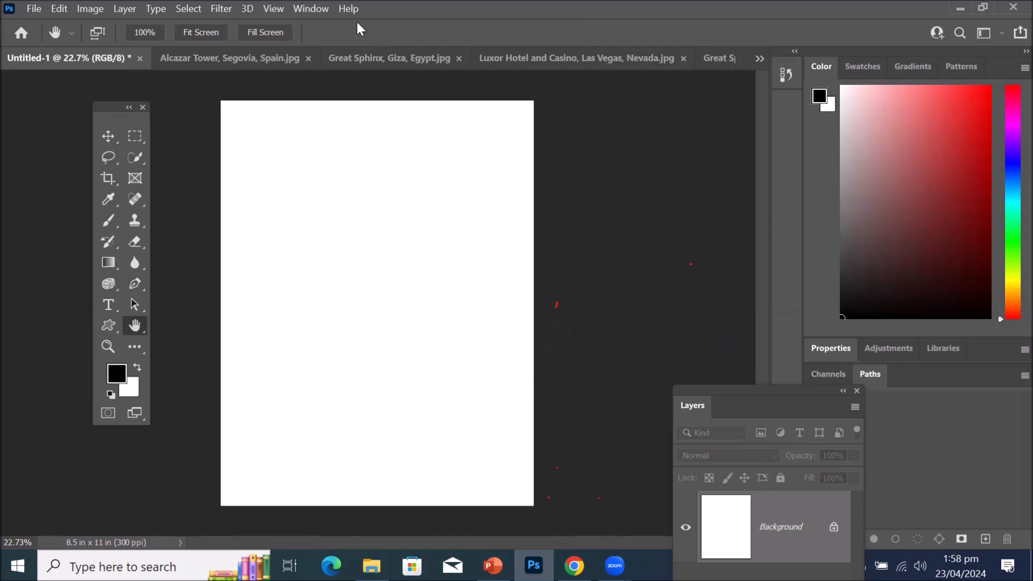
Arrange the open documents in a 4-up layout with Untitled-1 active.
{"action": "left_click", "coordinate": [311, 9]}
{"action": "mouse_move", "coordinate": [415, 41]}
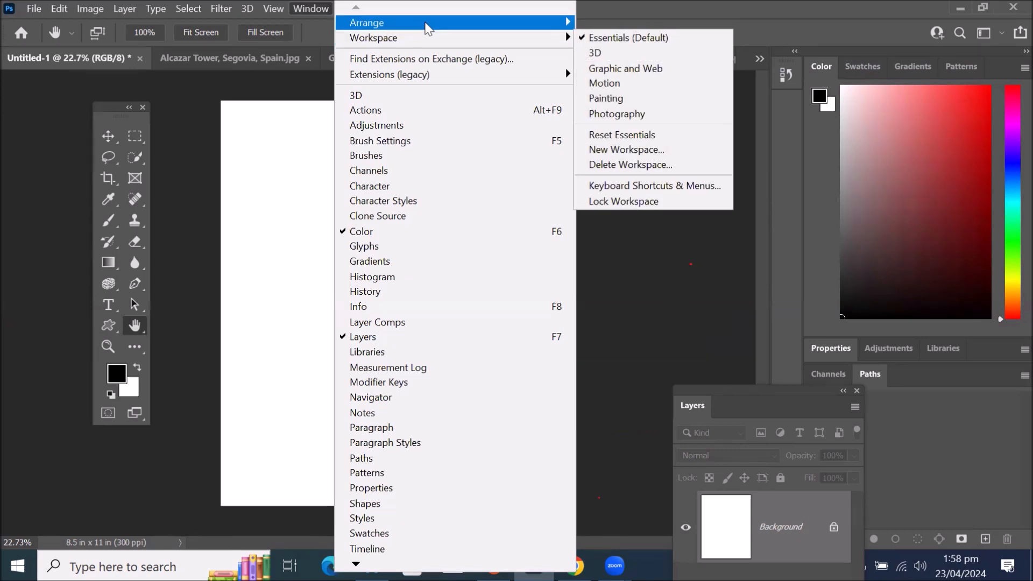
{"action": "mouse_move", "coordinate": [428, 24]}
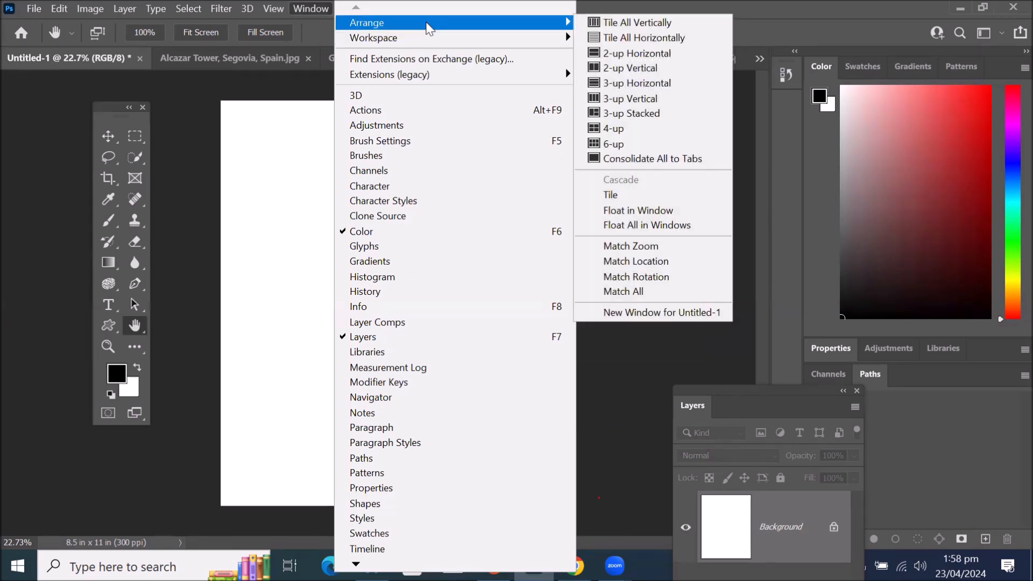
{"action": "left_click", "coordinate": [666, 128]}
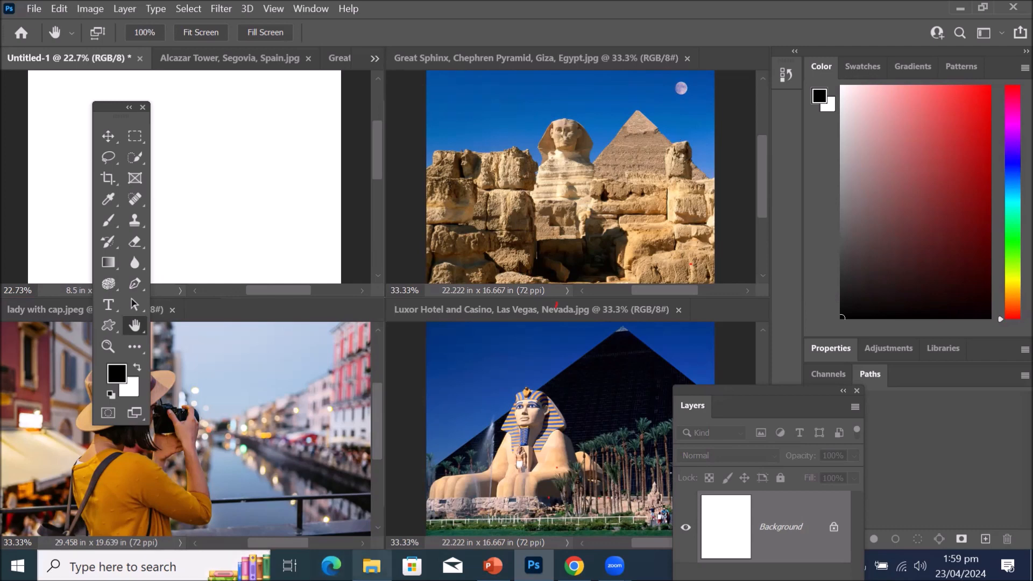
From the BuildingAndMonoments folder in File Explorer, open the Meditation is Key, Moa Rano Raraku, Mountain and Murano Venice images in Photoshop.
{"action": "left_click", "coordinate": [371, 566]}
{"action": "scroll", "coordinate": [692, 323], "scroll_direction": "down", "scroll_amount": 5}
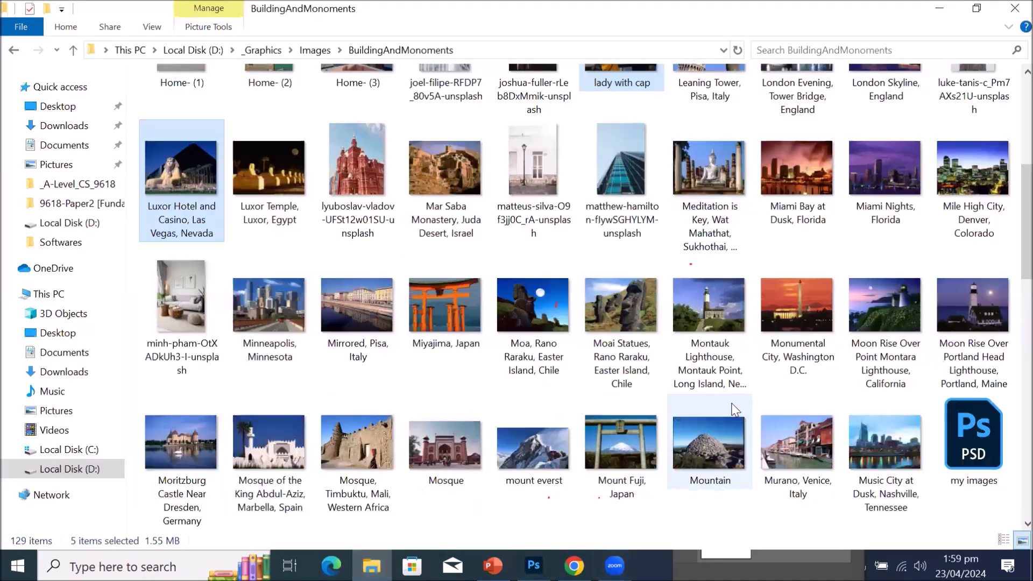
{"action": "left_click", "coordinate": [705, 185]}
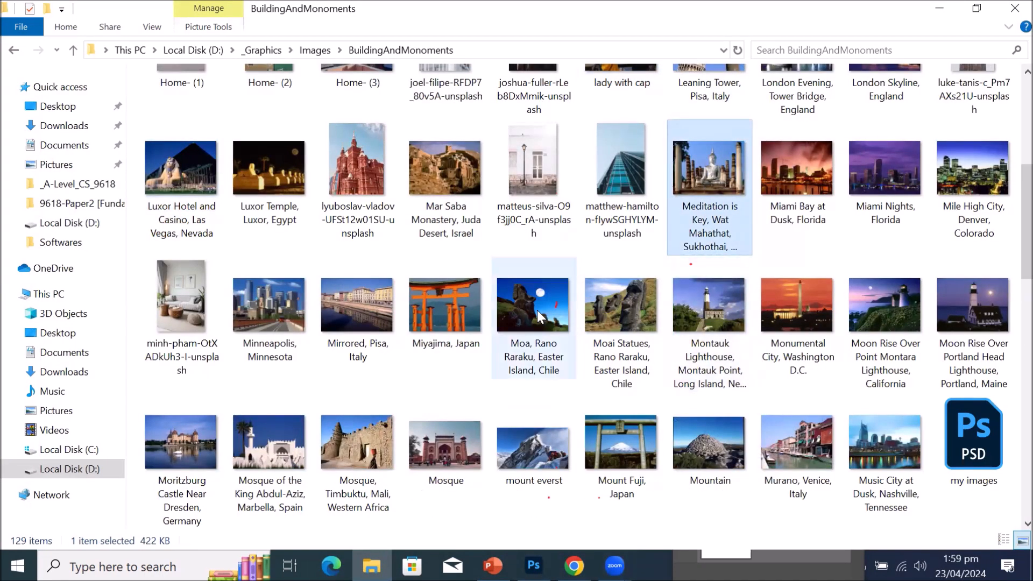
{"action": "left_click", "coordinate": [701, 457], "text": "ctrl"}
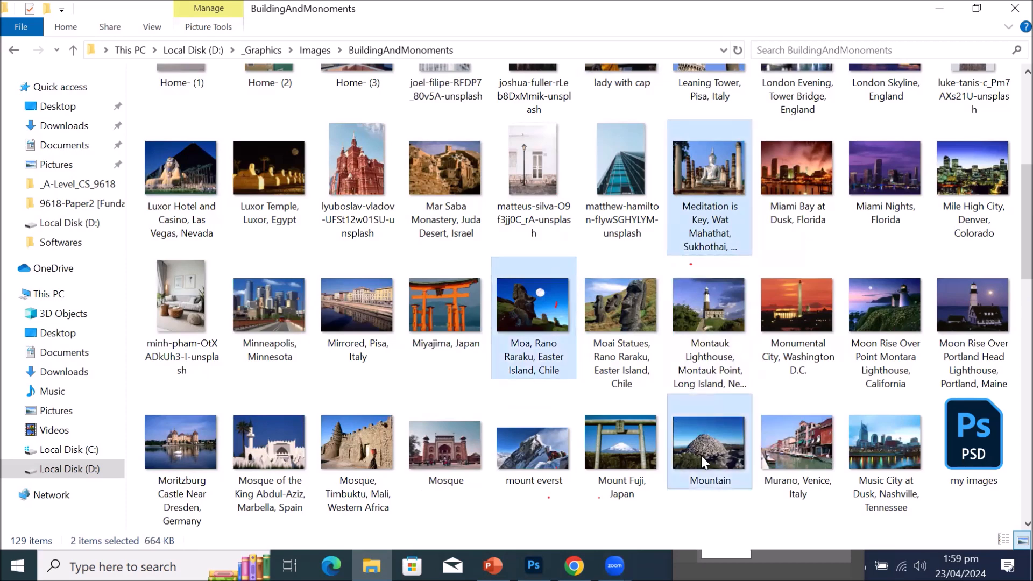
{"action": "left_click", "coordinate": [805, 447], "text": "ctrl"}
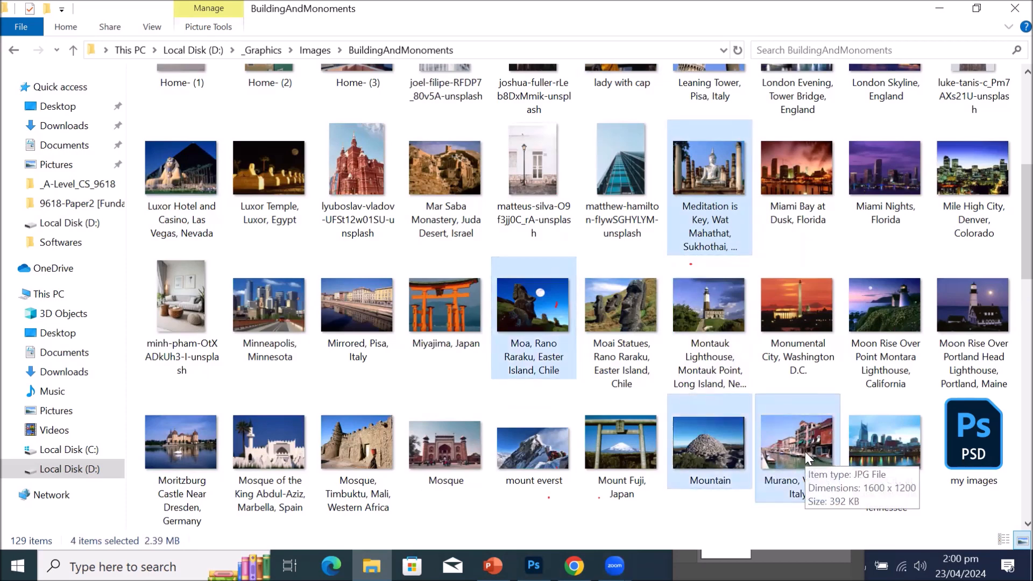
{"action": "left_click_drag", "start_coordinate": [806, 454], "coordinate": [638, 293]}
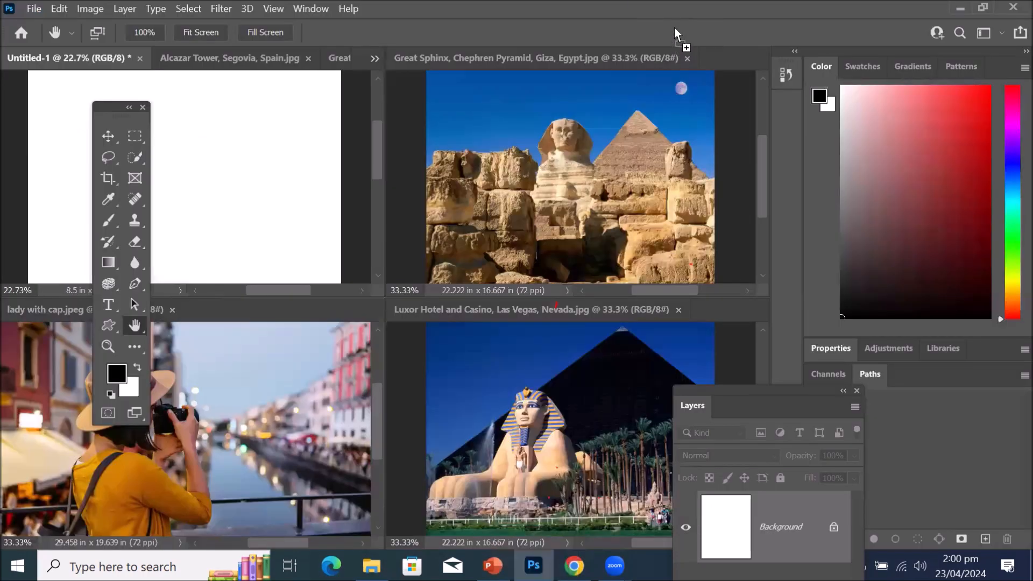
{"action": "left_click_drag", "start_coordinate": [673, 27], "coordinate": [674, 28]}
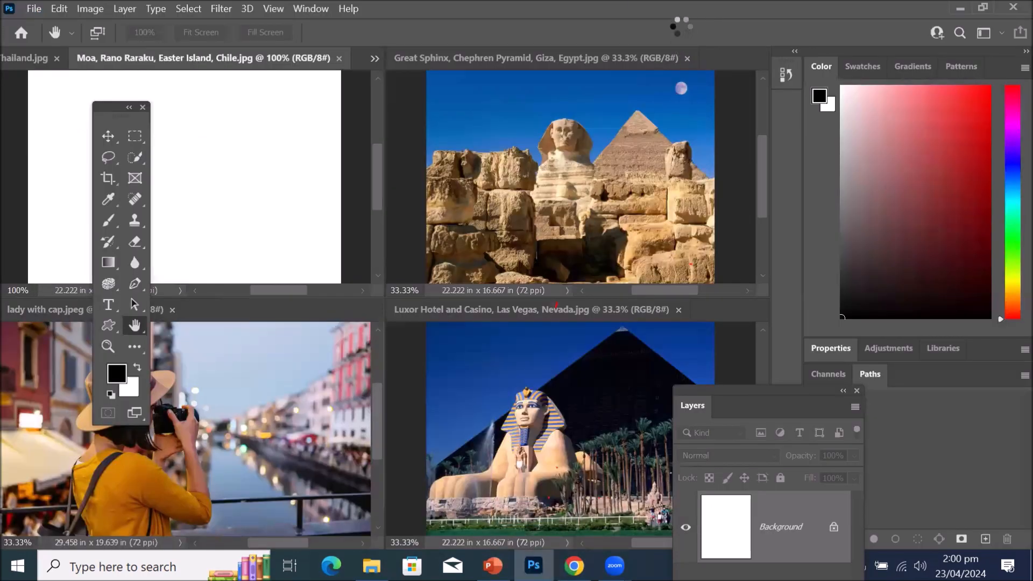
Consolidate all document windows, including the newly added images, to tabs and check the list of open documents.
{"action": "left_click", "coordinate": [297, 7]}
{"action": "left_click", "coordinate": [309, 8]}
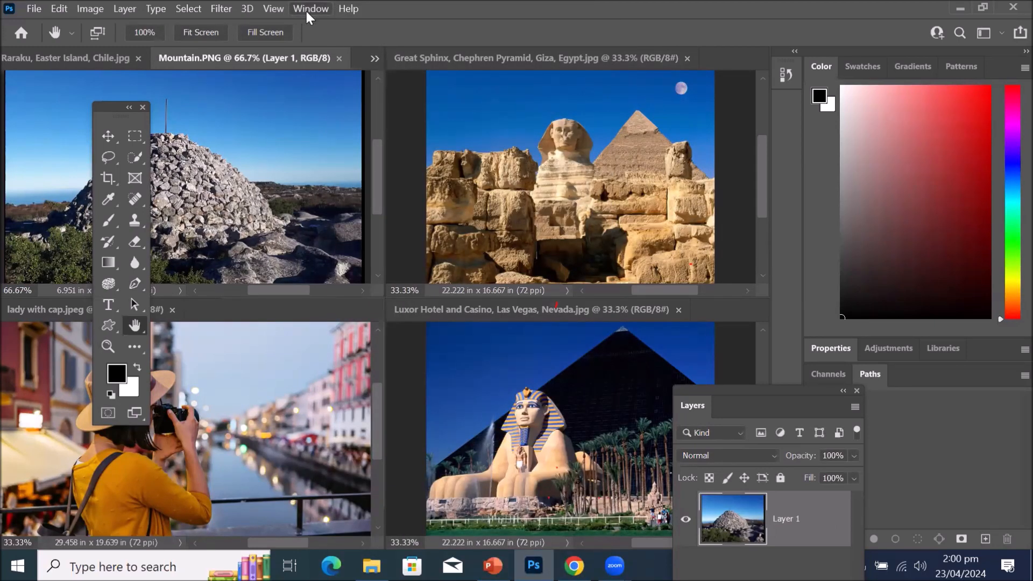
{"action": "left_click", "coordinate": [306, 11]}
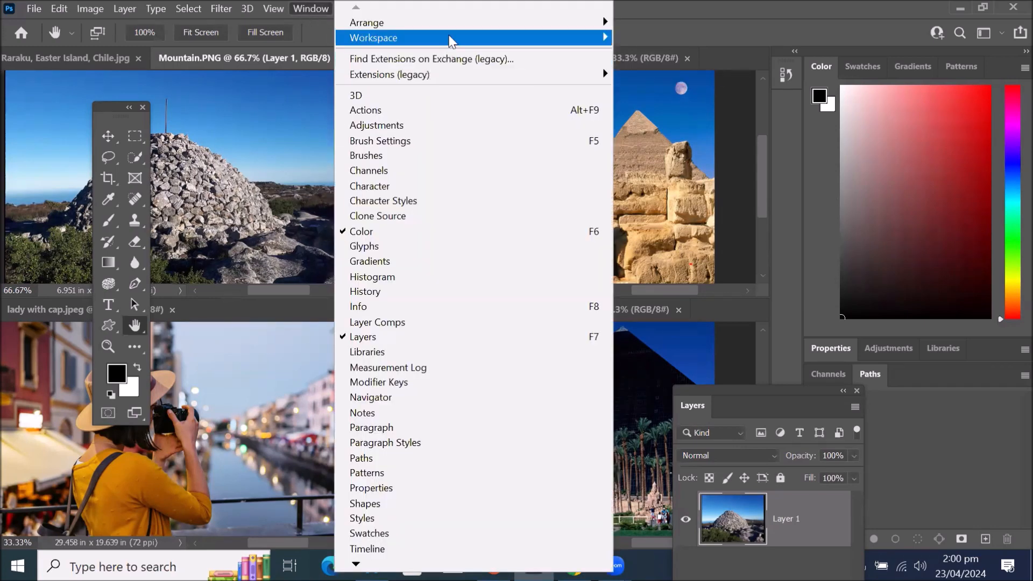
{"action": "mouse_move", "coordinate": [454, 24]}
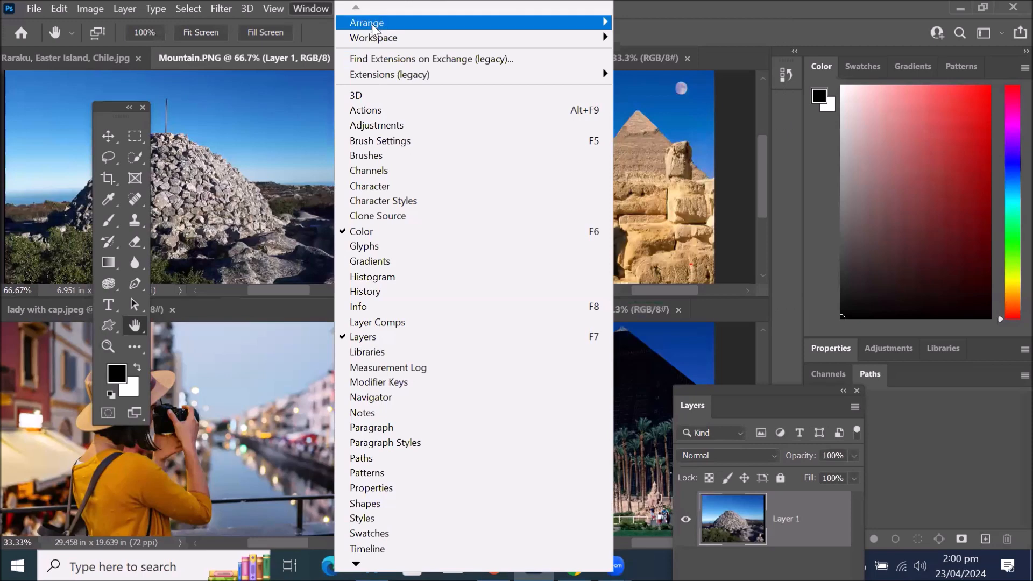
{"action": "mouse_move", "coordinate": [373, 26]}
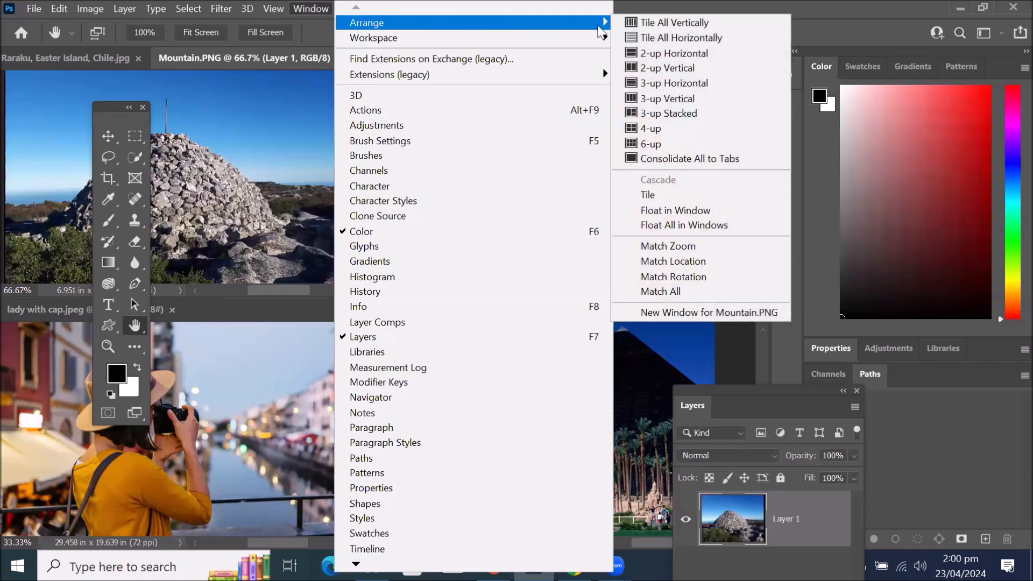
{"action": "left_click", "coordinate": [682, 160]}
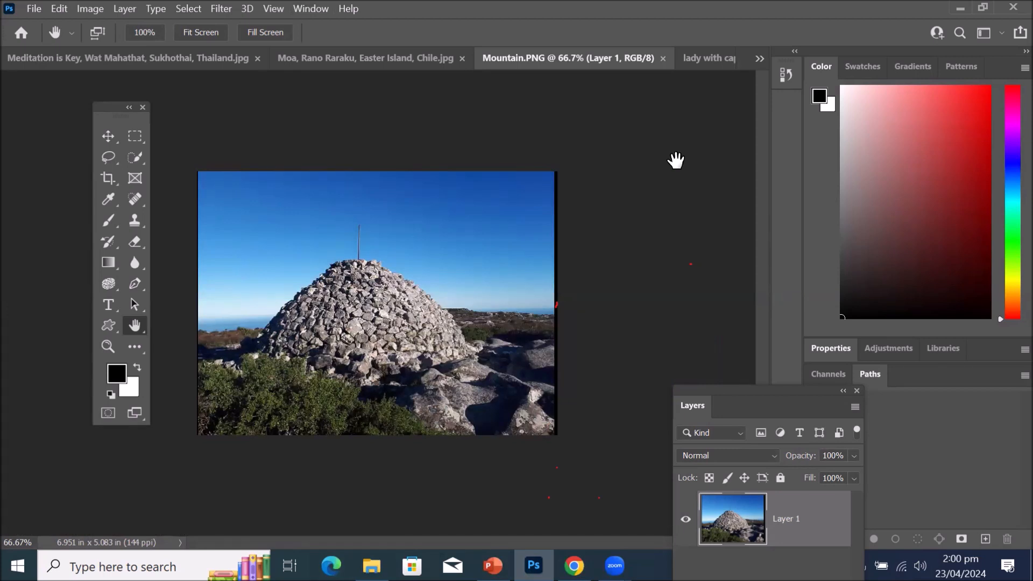
{"action": "left_click", "coordinate": [759, 58]}
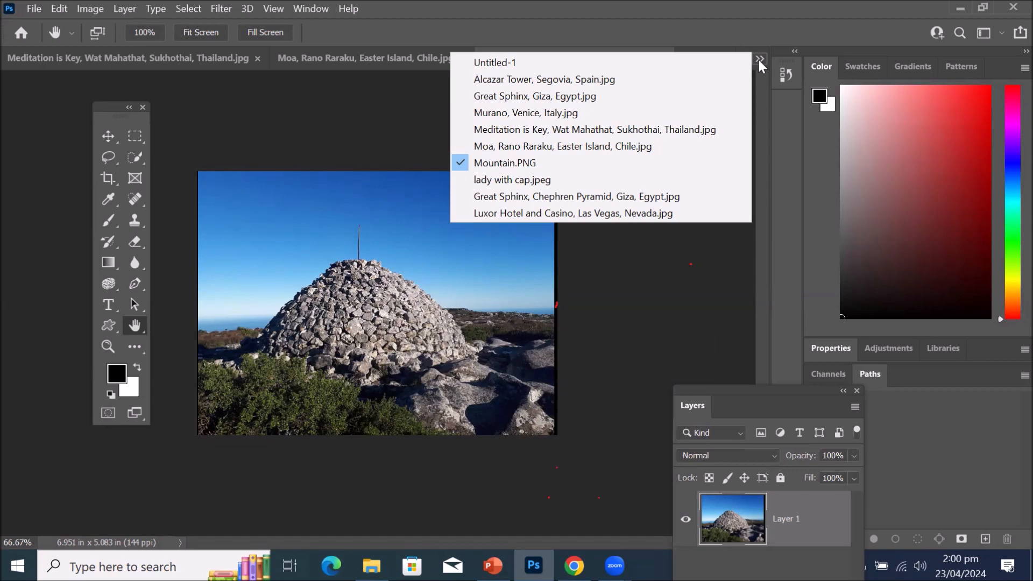
Activate Untitled-1 and the Luxor Hotel and Casino image from the list of open documents, and move the Luxor tab before the Moa, Rano Raraku tab.
{"action": "left_click", "coordinate": [502, 63]}
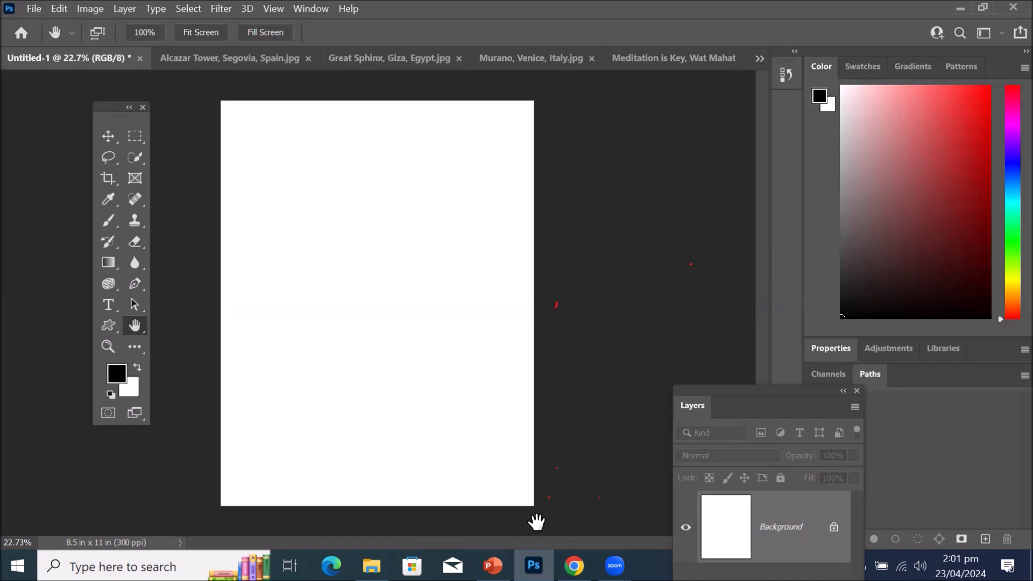
{"action": "left_click", "coordinate": [759, 58]}
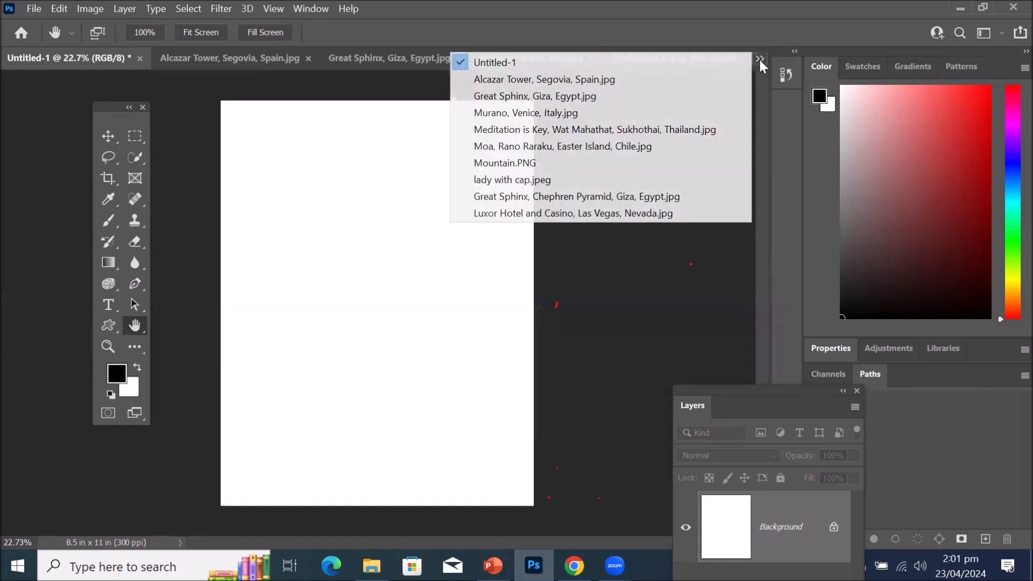
{"action": "left_click", "coordinate": [501, 215]}
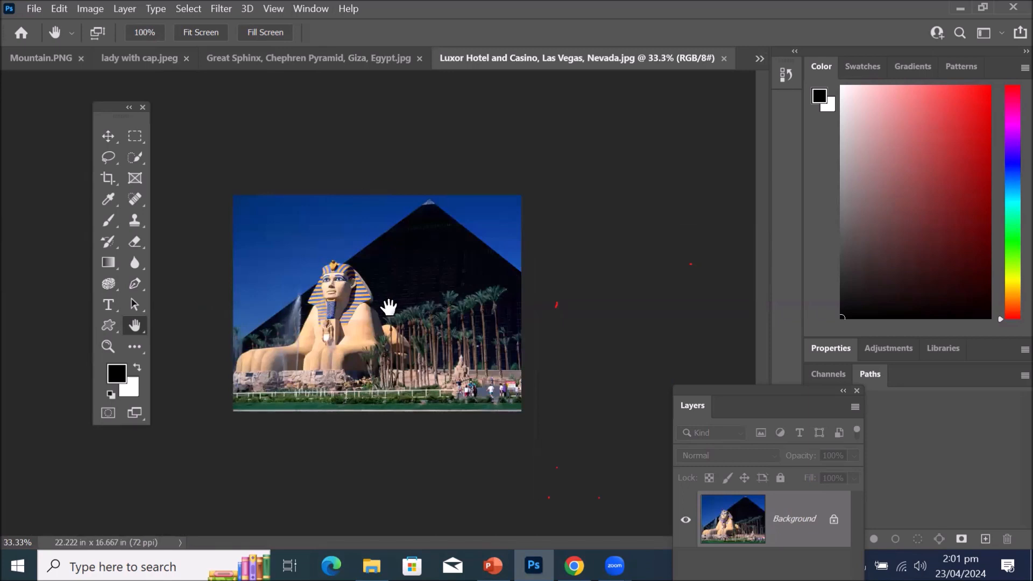
{"action": "left_click_drag", "start_coordinate": [563, 59], "coordinate": [124, 43]}
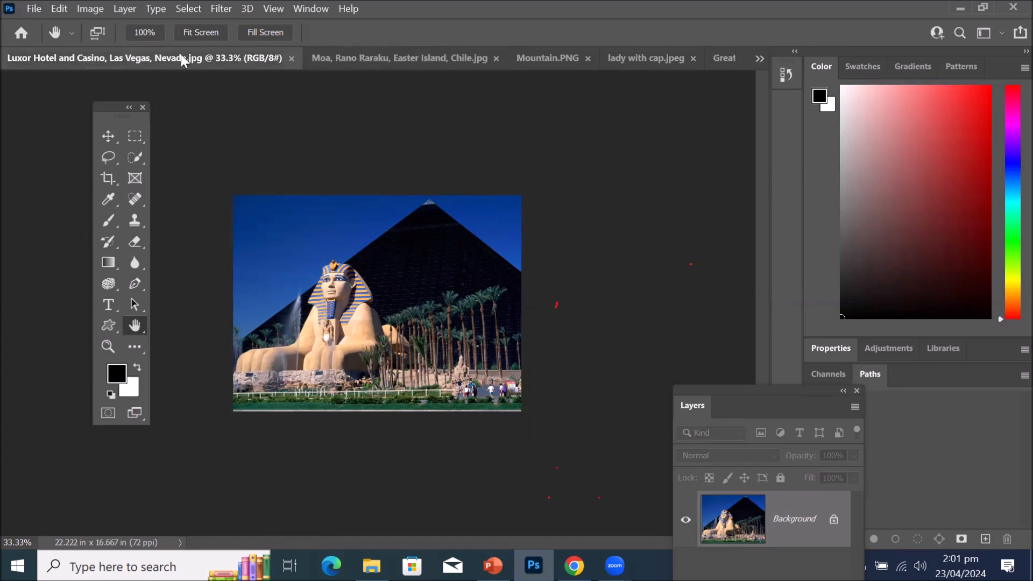
Activate Untitled-1 from the list of open documents and arrange the documents in a 6-up layout.
{"action": "left_click", "coordinate": [759, 58]}
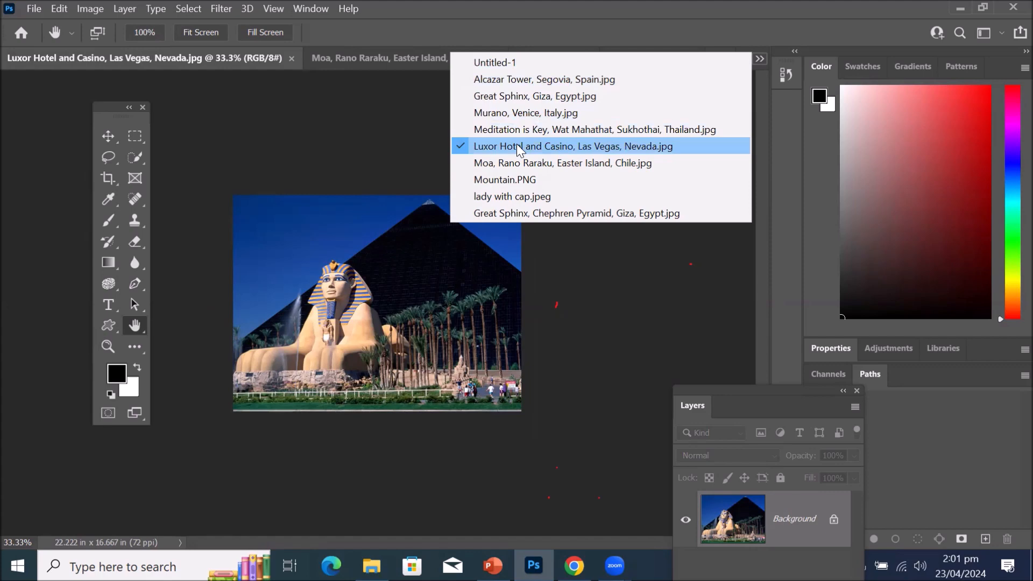
{"action": "left_click", "coordinate": [526, 62]}
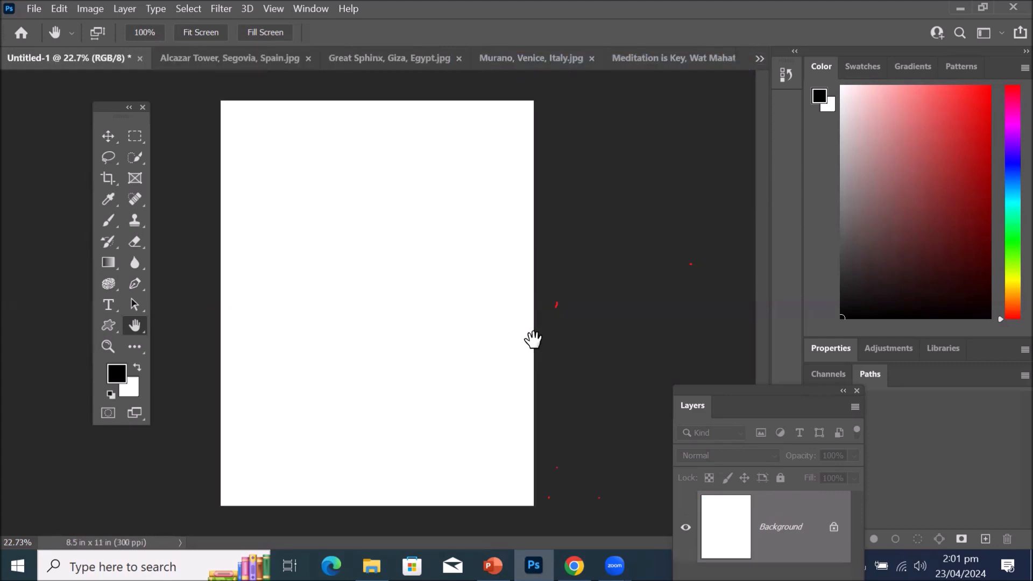
{"action": "left_click", "coordinate": [317, 11]}
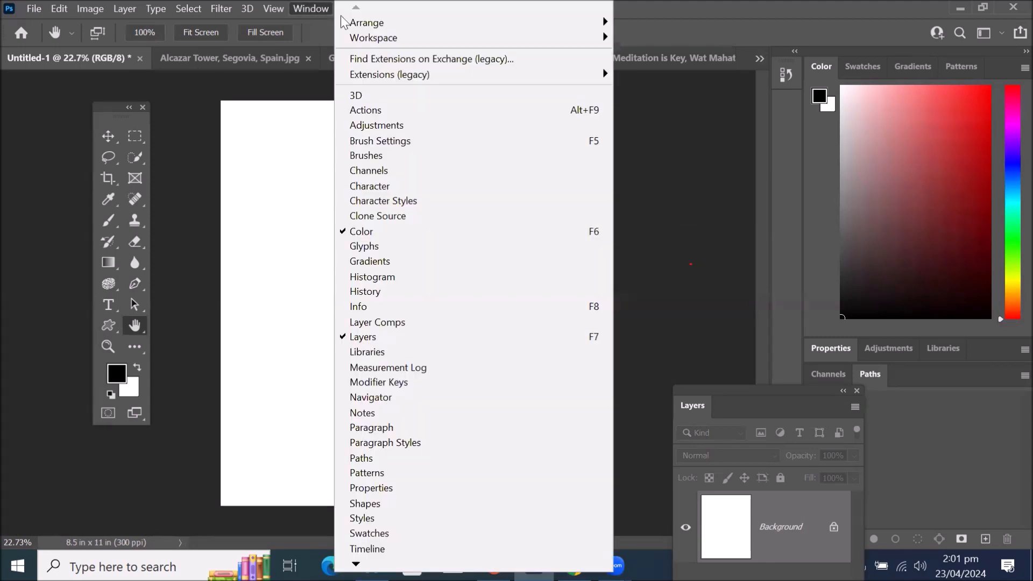
{"action": "mouse_move", "coordinate": [401, 23]}
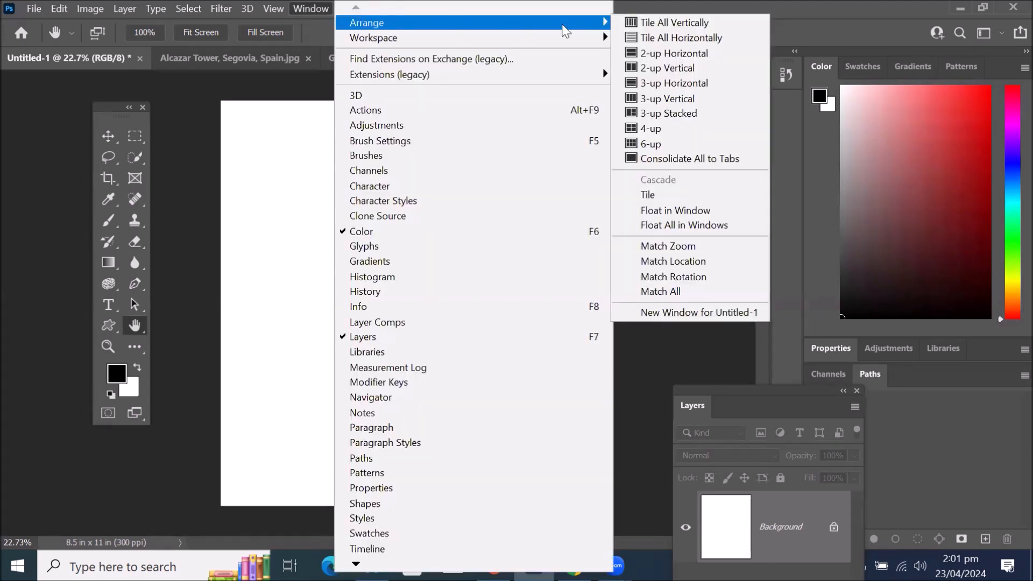
{"action": "left_click", "coordinate": [692, 145]}
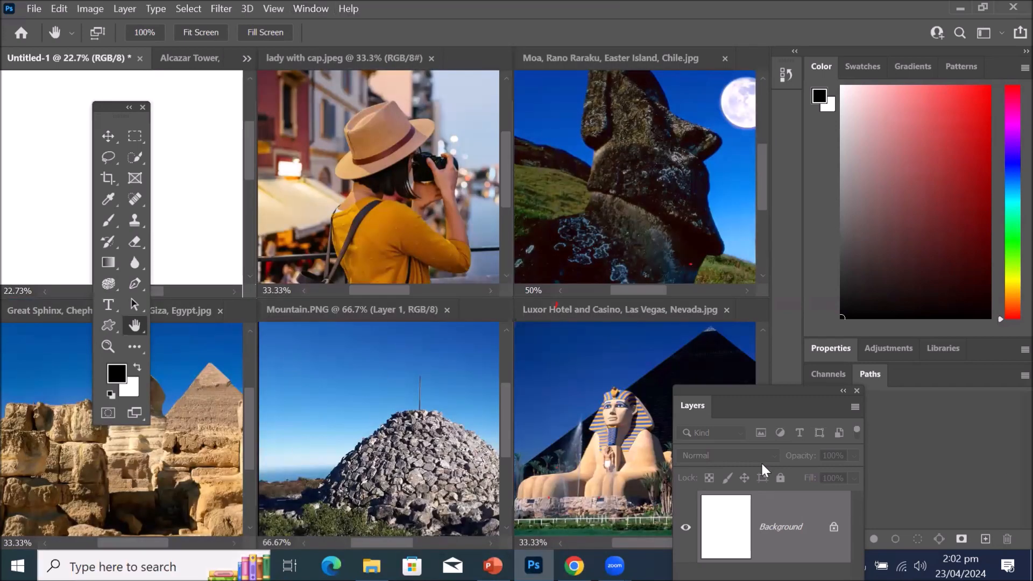
Dock the floating Layers panel beside the other panels and collapse both the Layers and the Color panel groups to icons.
{"action": "left_click_drag", "start_coordinate": [729, 388], "coordinate": [751, 412]}
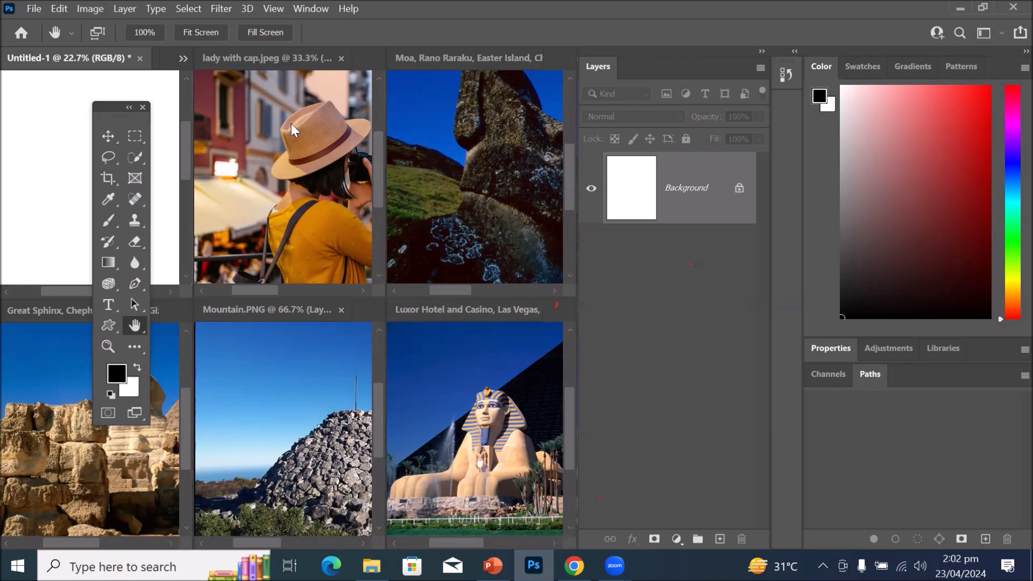
{"action": "left_click", "coordinate": [762, 51]}
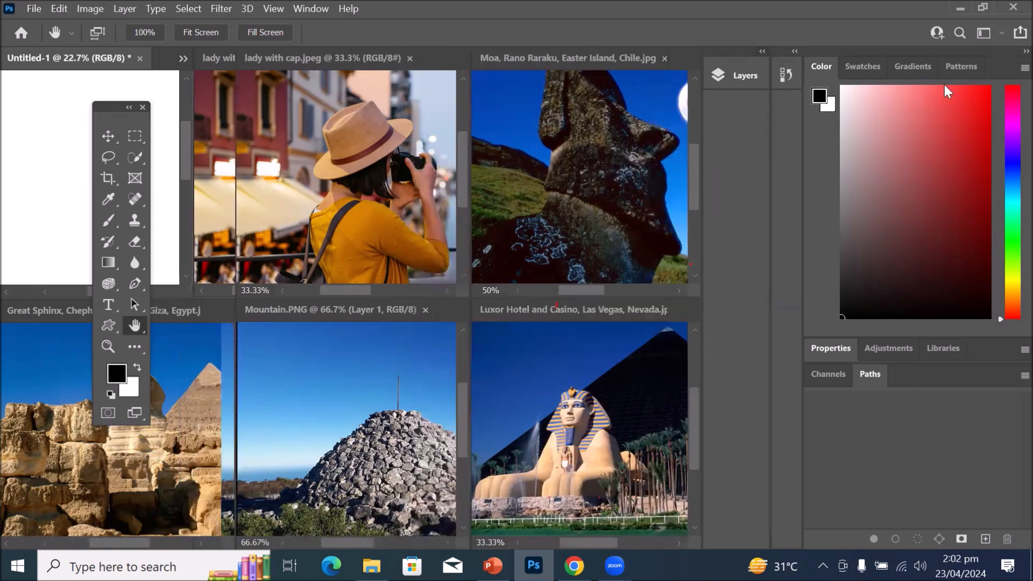
{"action": "left_click", "coordinate": [1026, 51]}
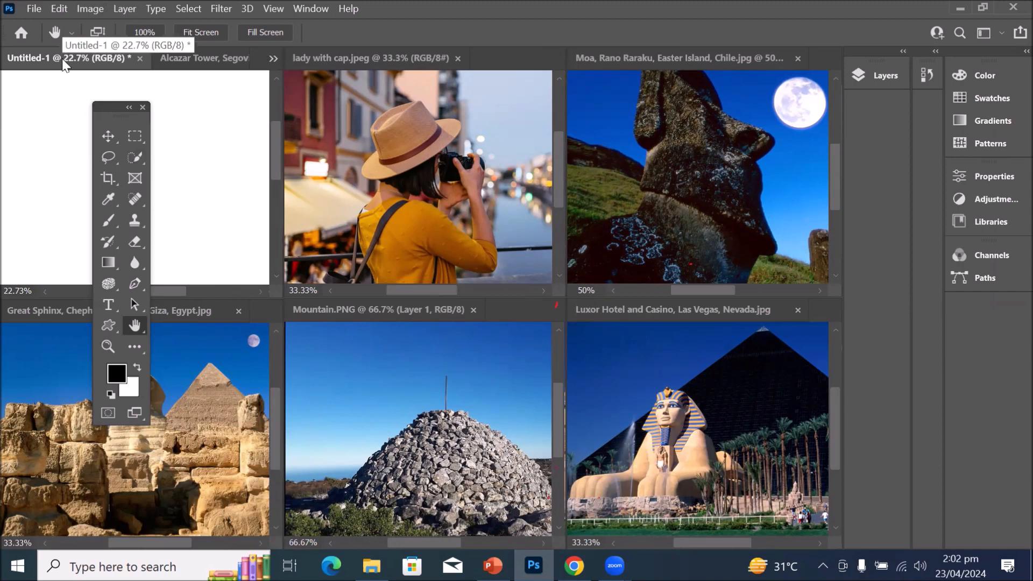
Close the Untitled-1 document without saving its changes.
{"action": "left_click", "coordinate": [140, 58]}
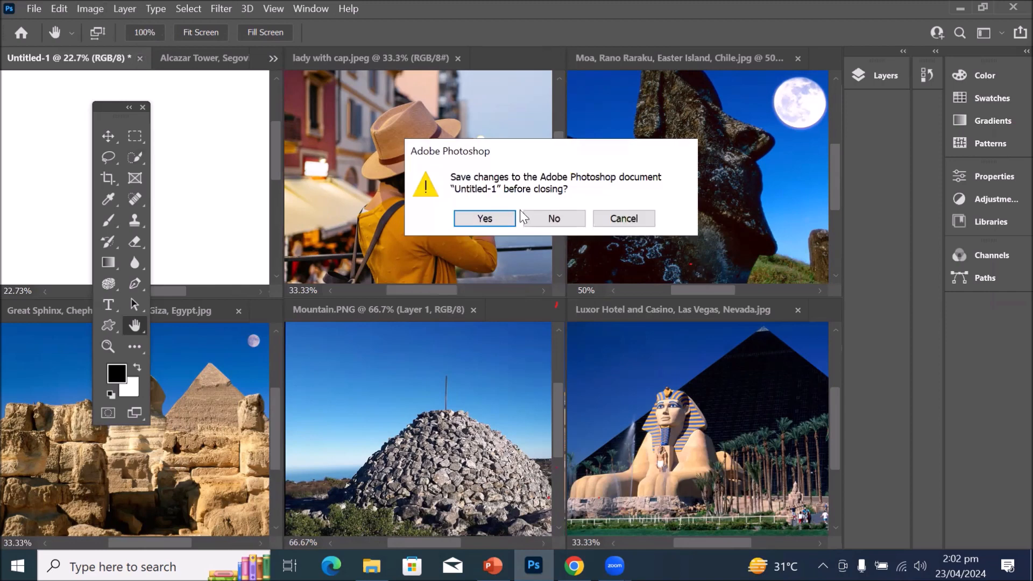
{"action": "left_click", "coordinate": [554, 220]}
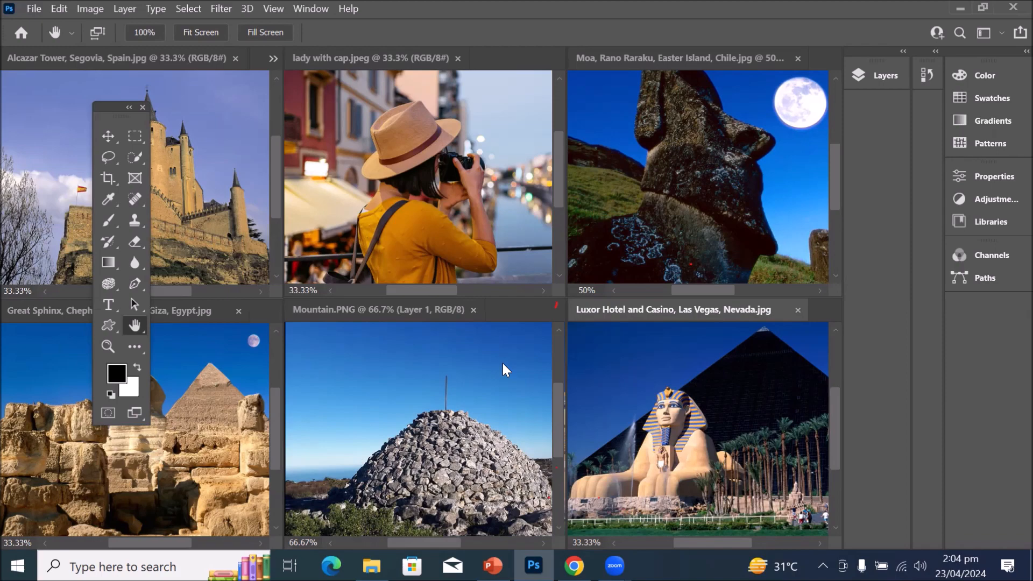
{"action": "left_click", "coordinate": [300, 9]}
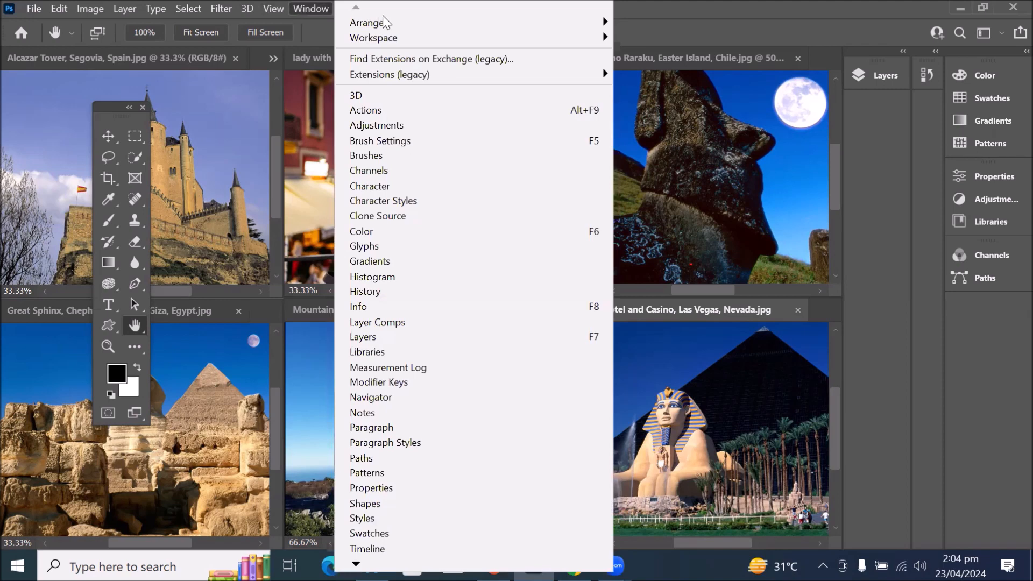
{"action": "mouse_move", "coordinate": [586, 28]}
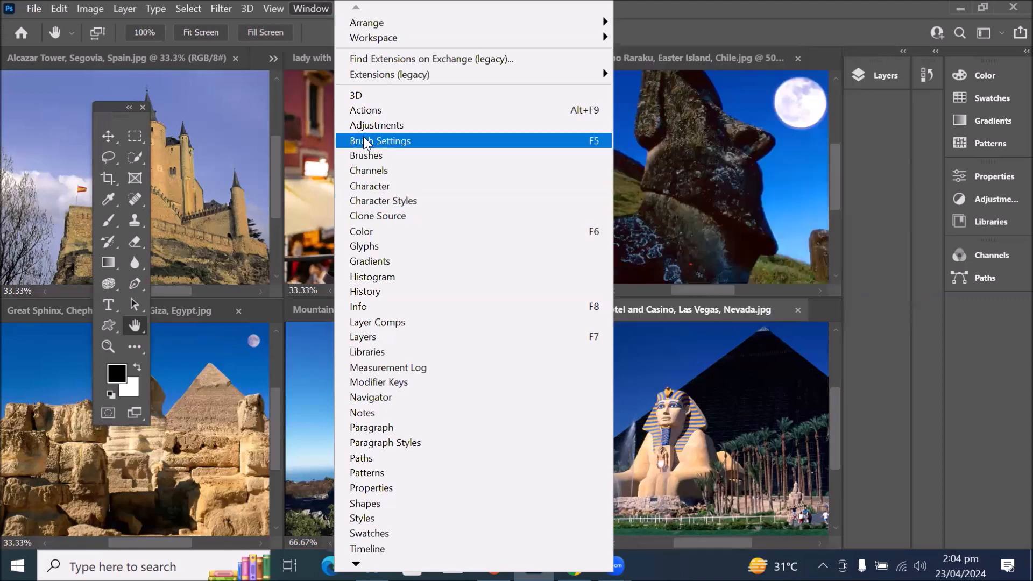
{"action": "left_click", "coordinate": [319, 250]}
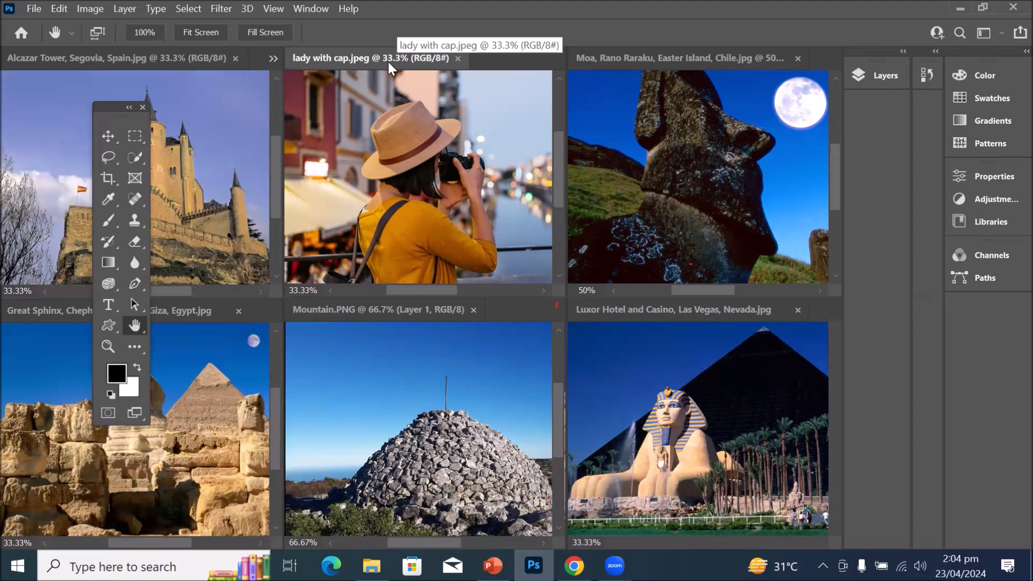
Activate the tiled Alcazar Tower, Moa, Luxor Hotel, Mountain and lady with cap documents one after another.
{"action": "left_click", "coordinate": [156, 57]}
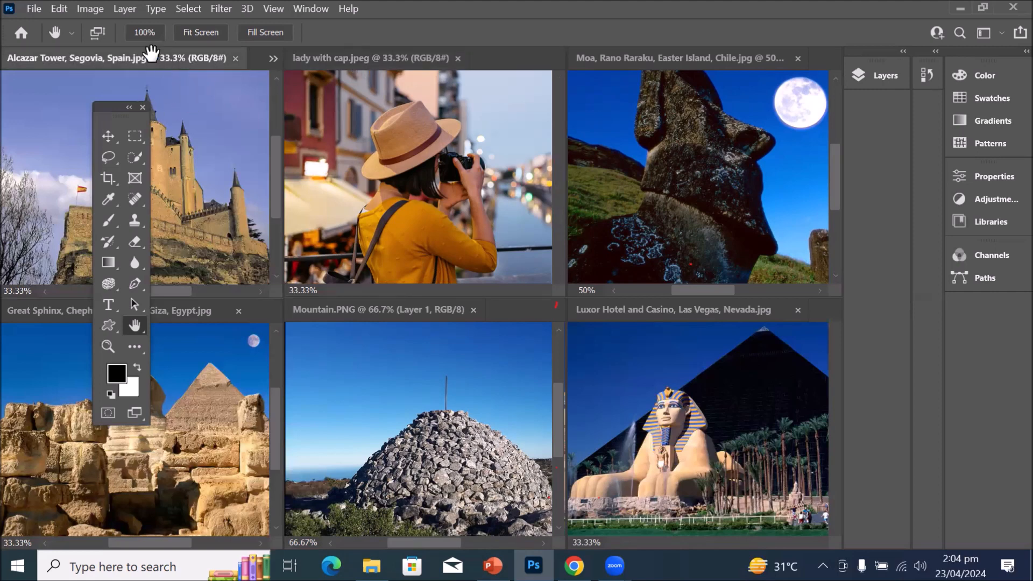
{"action": "left_click", "coordinate": [711, 116]}
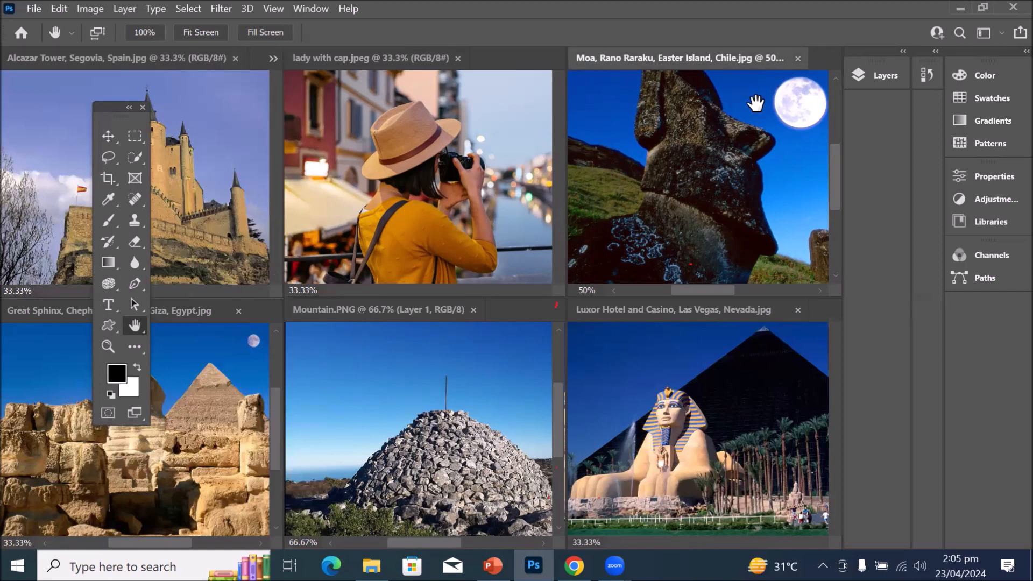
{"action": "left_click", "coordinate": [703, 374]}
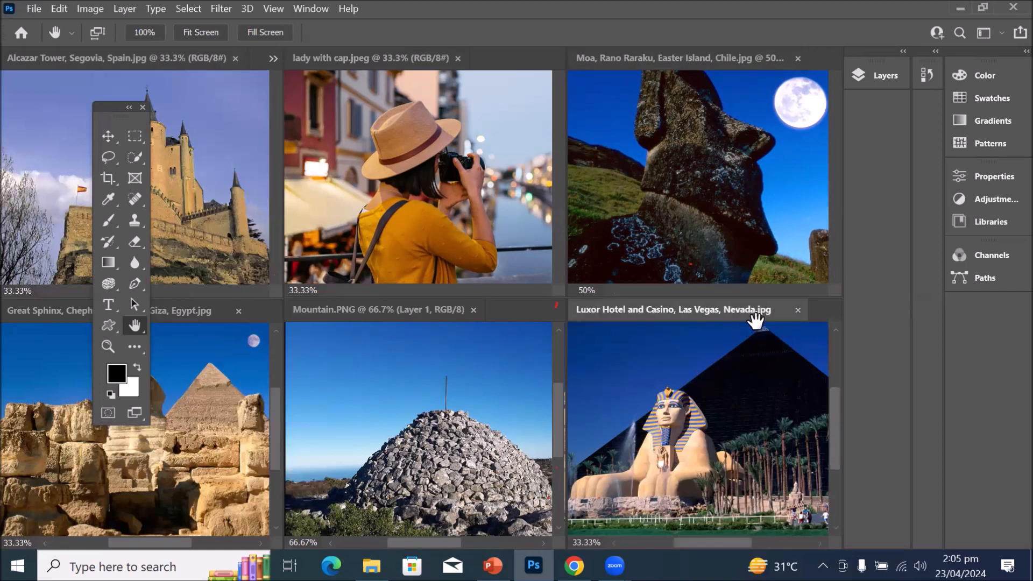
{"action": "left_click", "coordinate": [426, 370]}
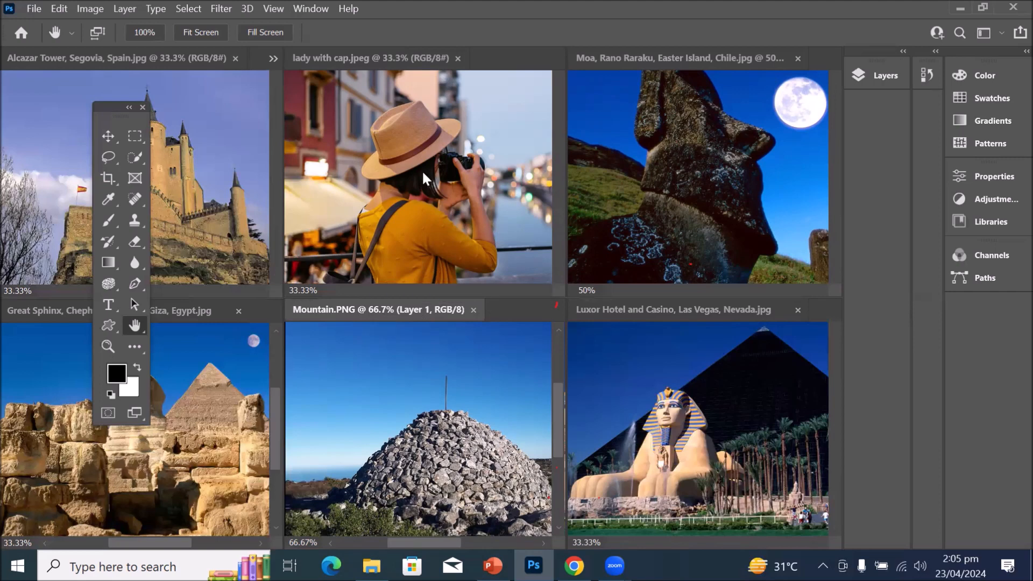
{"action": "left_click", "coordinate": [402, 160]}
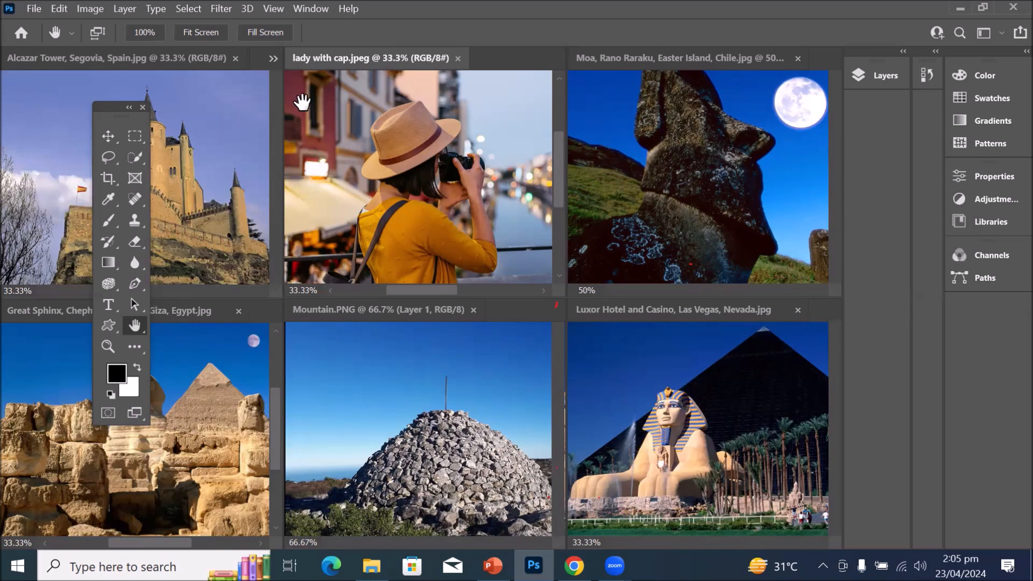
Set the zoom of the lady with cap image to 100%, followed by the preset 200% view.
{"action": "left_click", "coordinate": [304, 290]}
{"action": "type", "text": "100"}
{"action": "key", "text": "Return"}
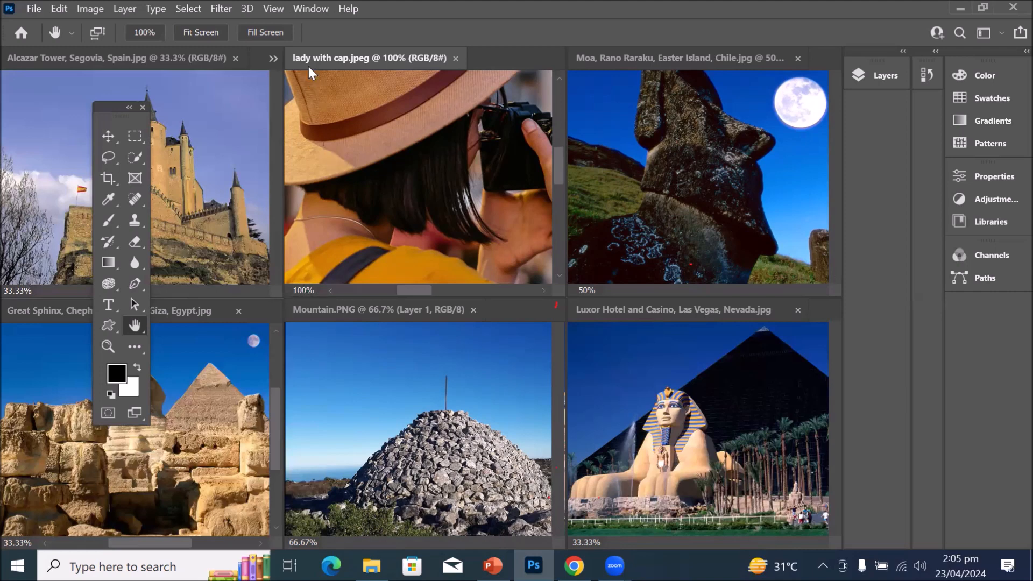
{"action": "left_click", "coordinate": [273, 9]}
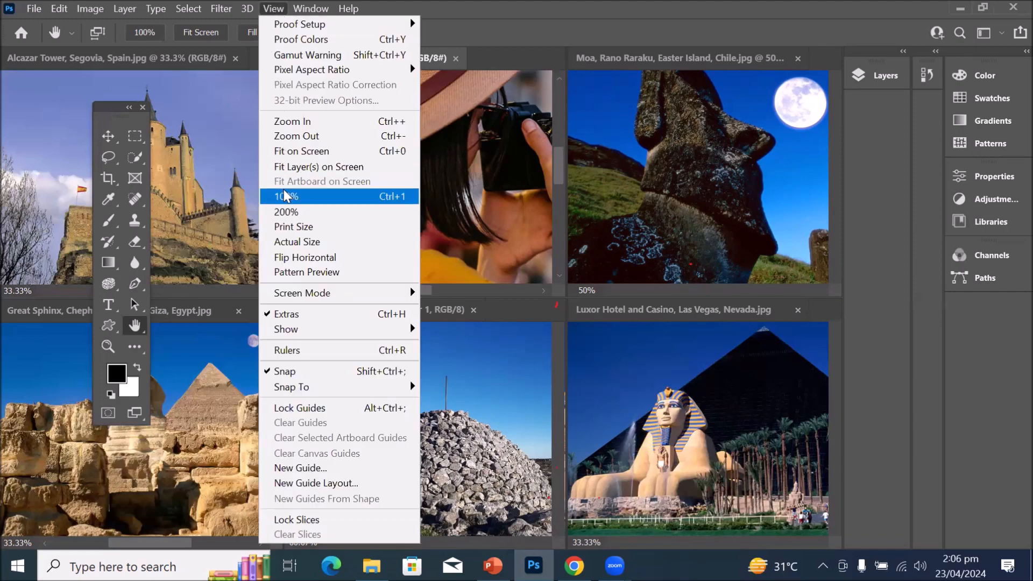
{"action": "left_click", "coordinate": [321, 218]}
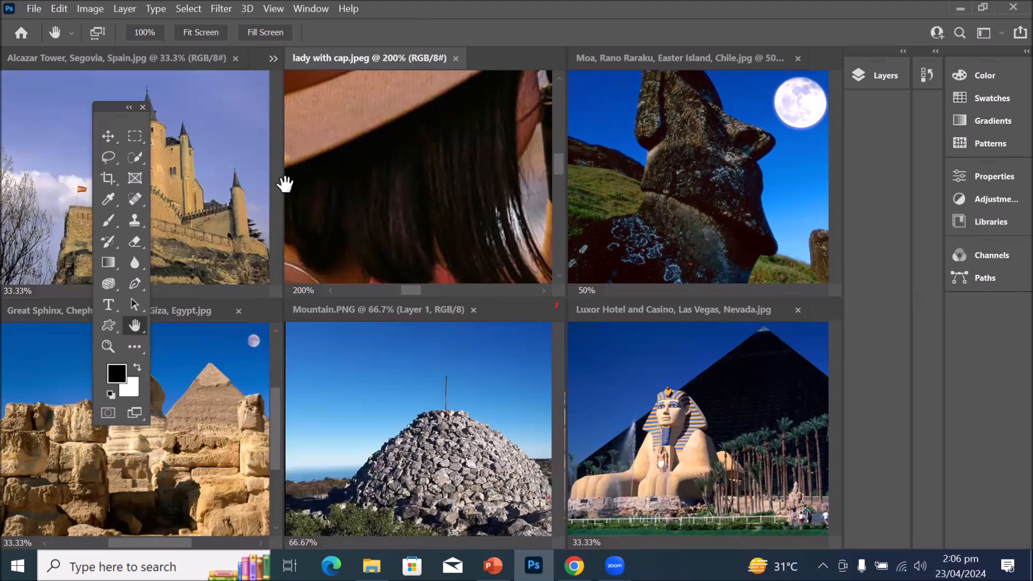
Reduce the zoom of the lady with cap image to 10%, followed by 1%.
{"action": "left_click", "coordinate": [304, 291]}
{"action": "type", "text": "10"}
{"action": "key", "text": "Return"}
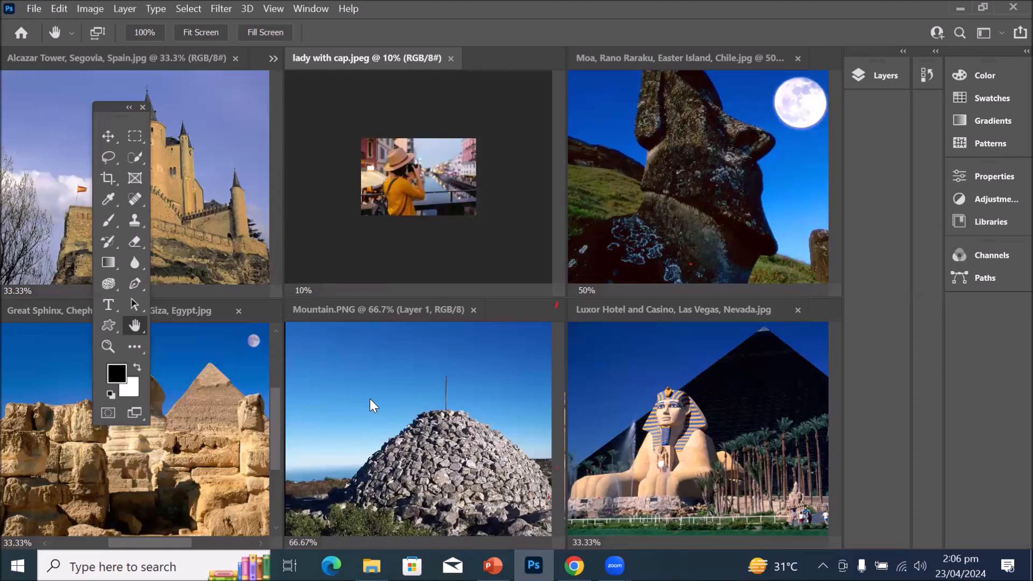
{"action": "left_click", "coordinate": [303, 293]}
{"action": "type", "text": "1"}
{"action": "key", "text": "Return"}
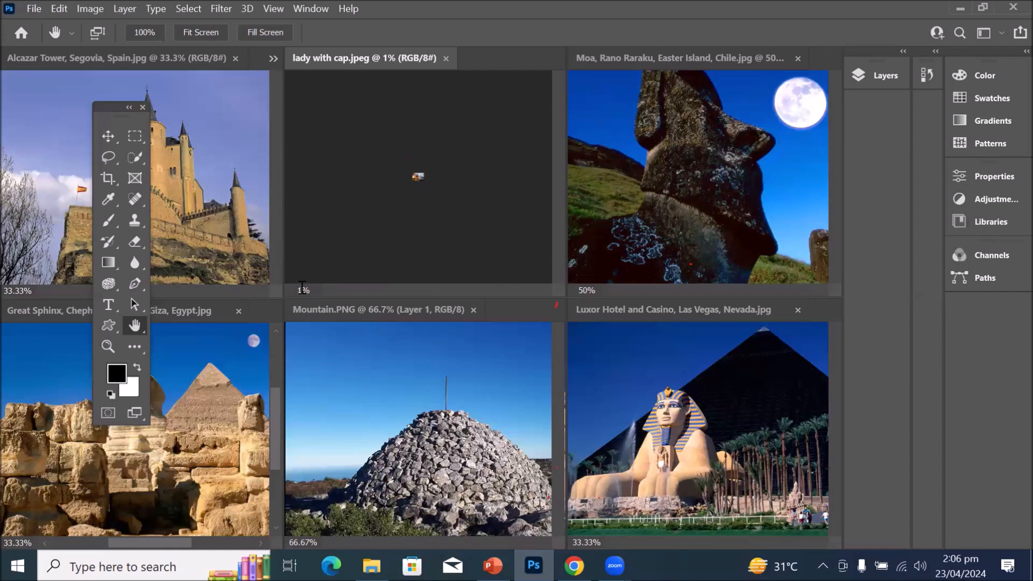
Zoom in on the lady with cap image in repeated increments up to 12800%.
{"action": "left_click", "coordinate": [273, 8]}
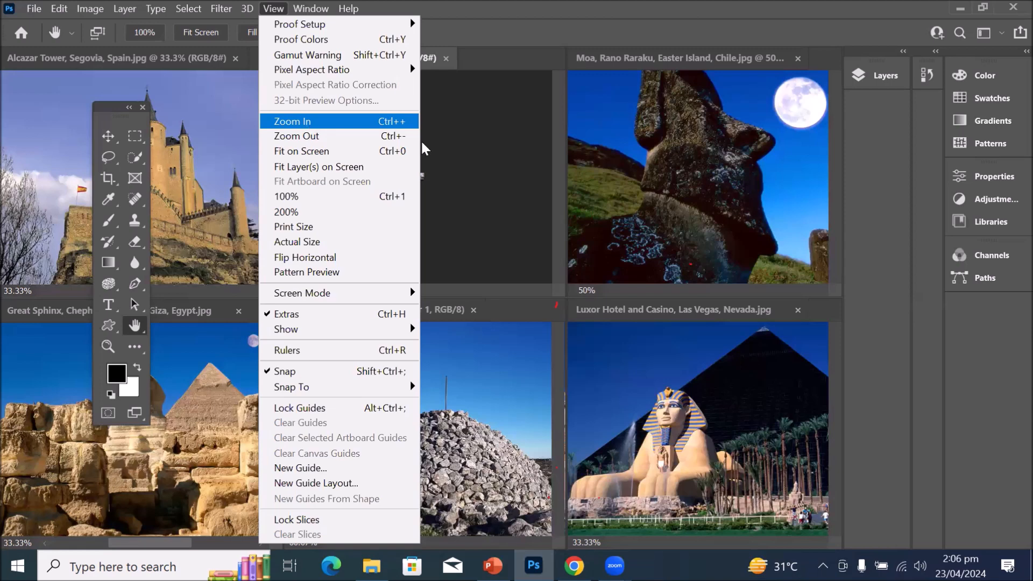
{"action": "left_click", "coordinate": [308, 125]}
{"action": "key", "text": "ctrl+plus"}
{"action": "key", "text": "ctrl+plus"}
{"action": "key", "text": "ctrl+plus"}
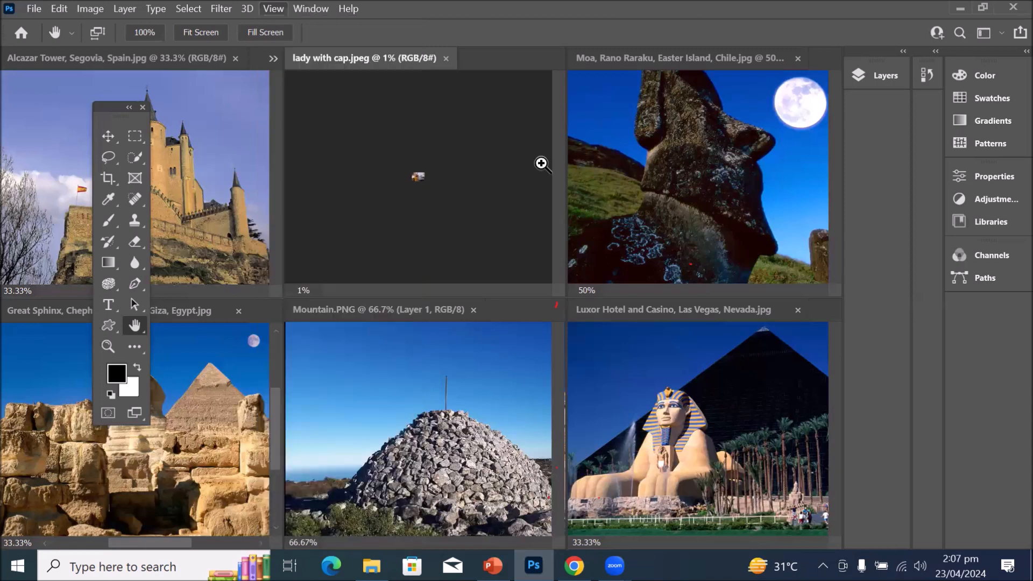
{"action": "key", "text": "ctrl+plus"}
{"action": "key", "text": "ctrl+plus"}
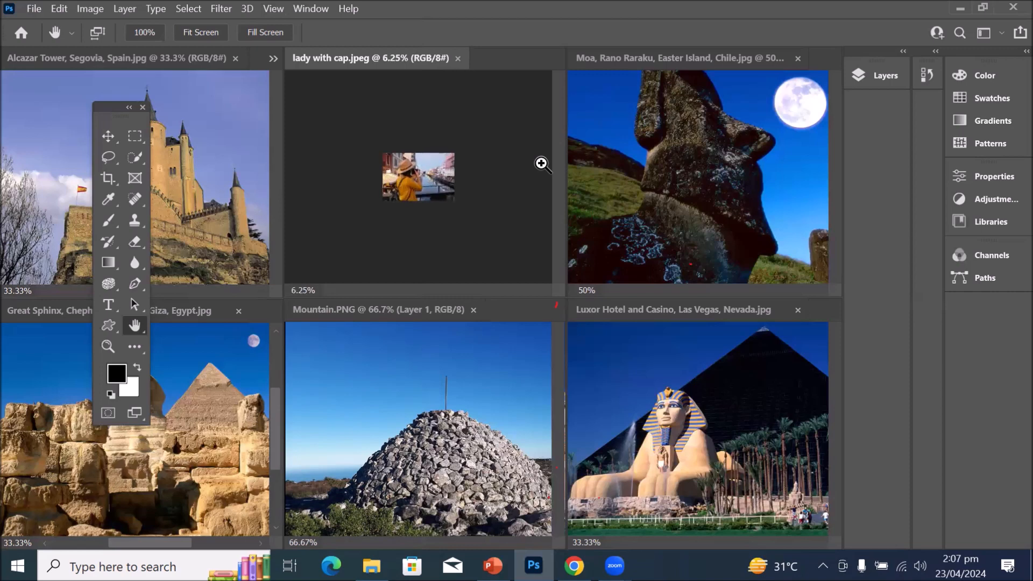
{"action": "key", "text": "ctrl+plus"}
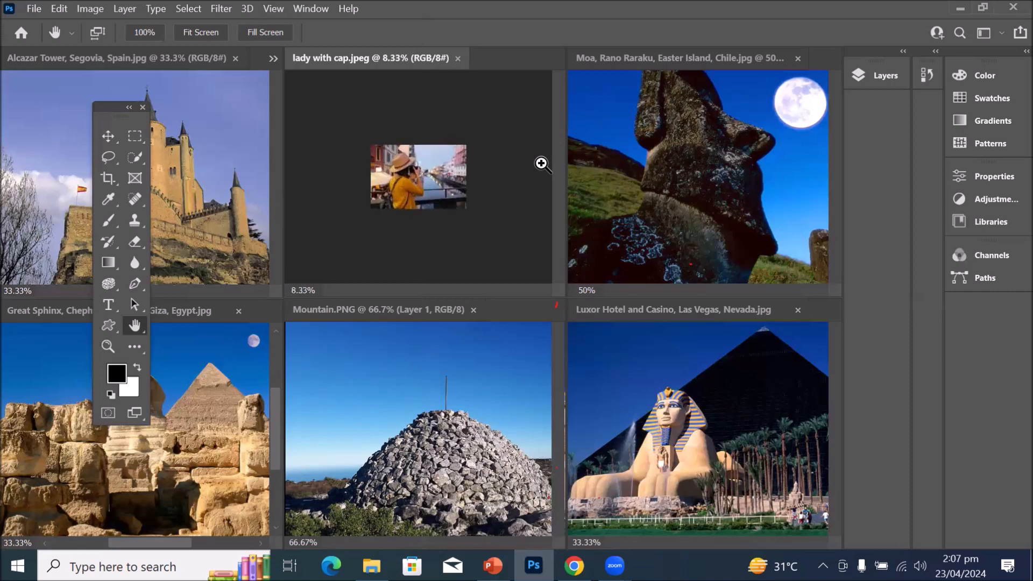
{"action": "key", "text": "ctrl+plus"}
{"action": "key", "text": "ctrl+plus"}
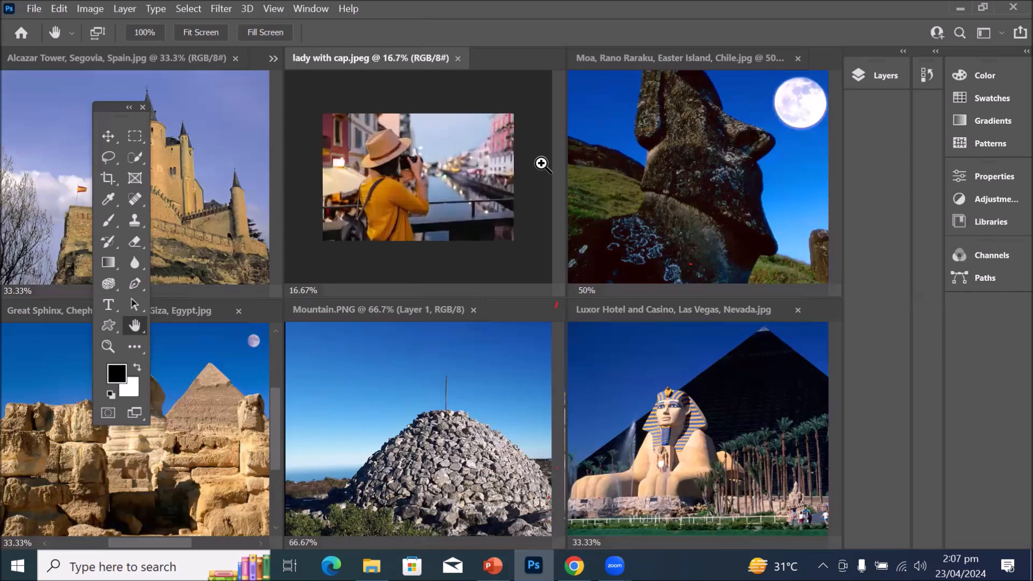
{"action": "key", "text": "ctrl+plus"}
{"action": "key", "text": "ctrl+plus"}
{"action": "key", "text": "ctrl+plus"}
{"action": "key", "text": "ctrl+plus"}
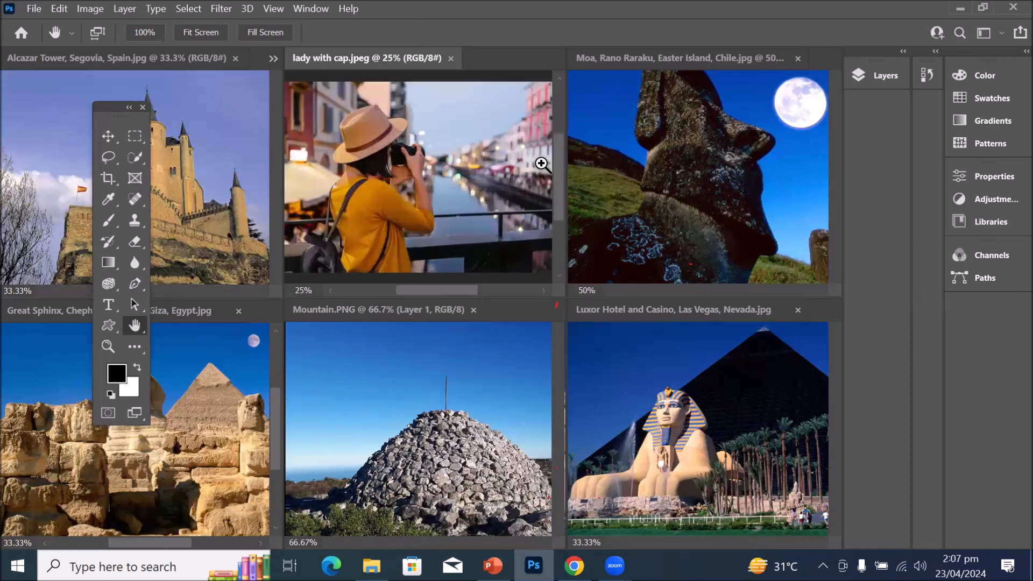
{"action": "key", "text": "ctrl+plus"}
{"action": "key", "text": "ctrl+plus"}
{"action": "key", "text": "ctrl+plus"}
{"action": "key", "text": "ctrl+plus"}
{"action": "key", "text": "ctrl+plus"}
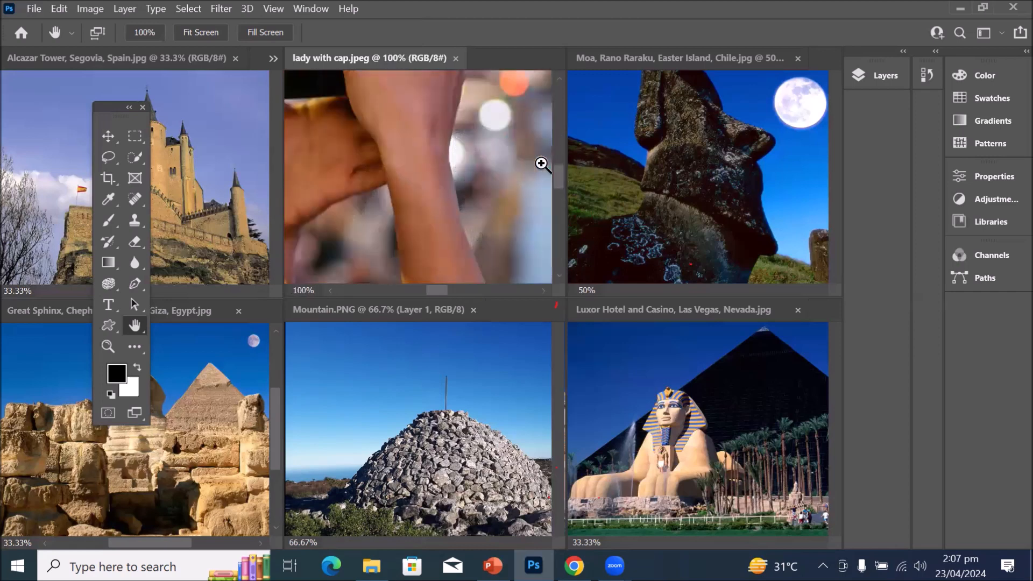
{"action": "key", "text": "ctrl+plus"}
{"action": "key", "text": "ctrl+plus"}
{"action": "key", "text": "ctrl+plus"}
{"action": "key", "text": "ctrl+plus"}
{"action": "key", "text": "ctrl+plus"}
{"action": "key", "text": "ctrl+plus"}
{"action": "key", "text": "ctrl+plus"}
{"action": "key", "text": "ctrl+plus"}
{"action": "key", "text": "ctrl+plus"}
{"action": "key", "text": "ctrl+plus"}
{"action": "key", "text": "ctrl+plus"}
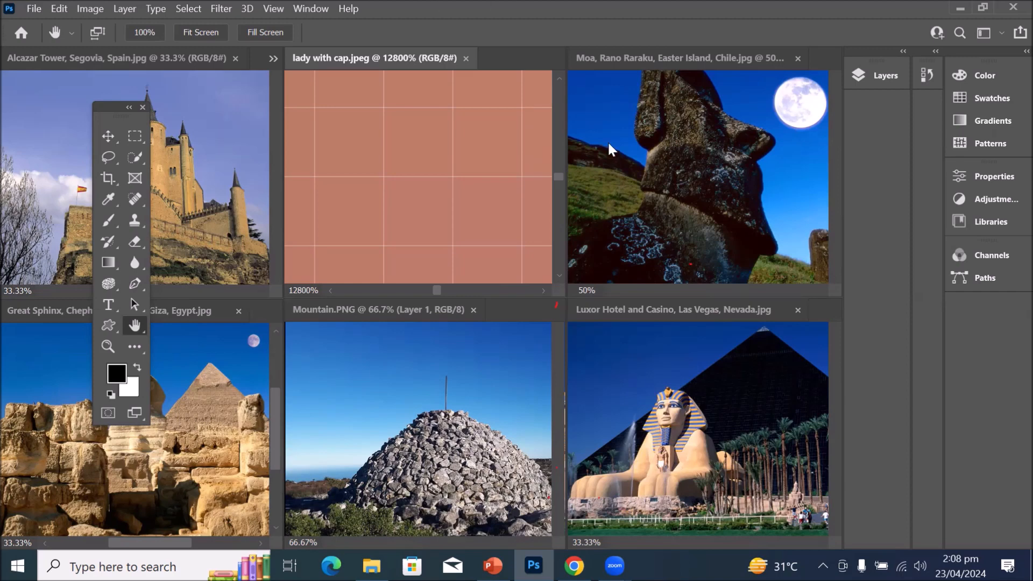
Zoom out of the lady with cap image in repeated increments to 300% and below.
{"action": "key", "text": "ctrl+minus"}
{"action": "key", "text": "ctrl+minus"}
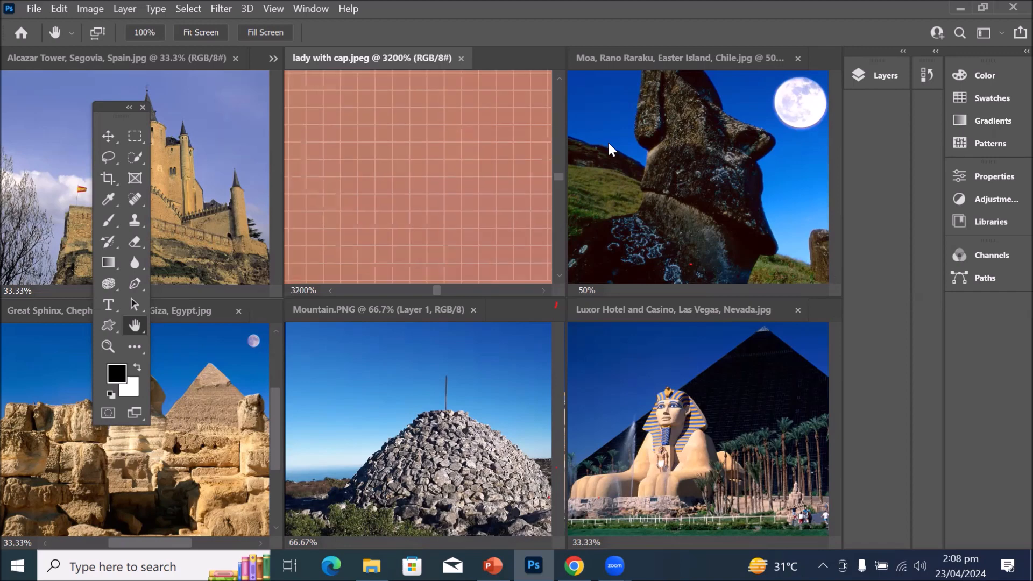
{"action": "key", "text": "ctrl+minus"}
{"action": "key", "text": "ctrl+minus"}
{"action": "key", "text": "ctrl+minus"}
{"action": "key", "text": "ctrl+minus"}
{"action": "key", "text": "ctrl+minus"}
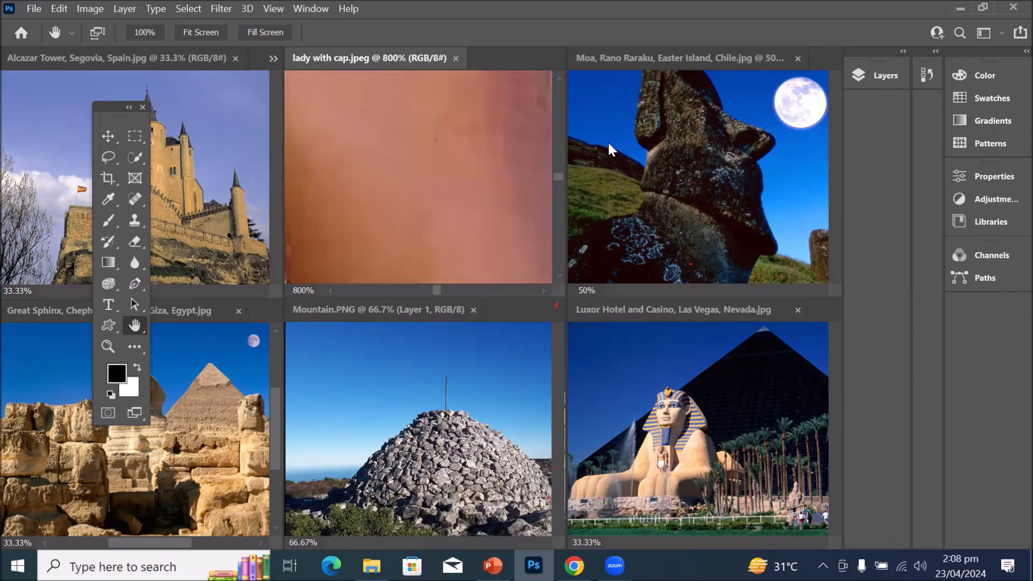
{"action": "key", "text": "ctrl+minus"}
{"action": "key", "text": "ctrl+minus"}
{"action": "key", "text": "ctrl+minus"}
{"action": "key", "text": "ctrl+minus"}
{"action": "key", "text": "ctrl+minus"}
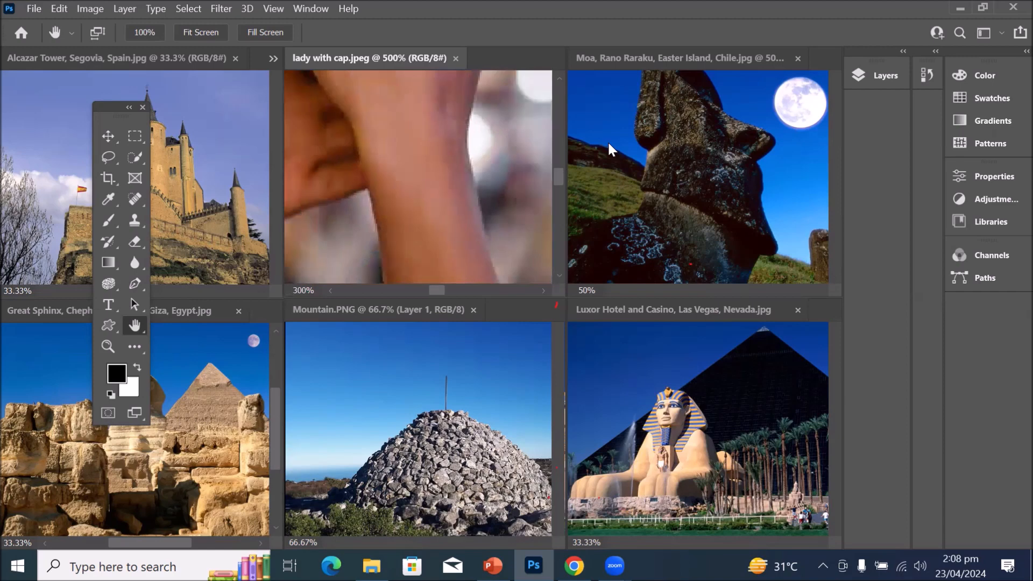
Fit the lady with cap image on screen.
{"action": "left_click", "coordinate": [269, 8]}
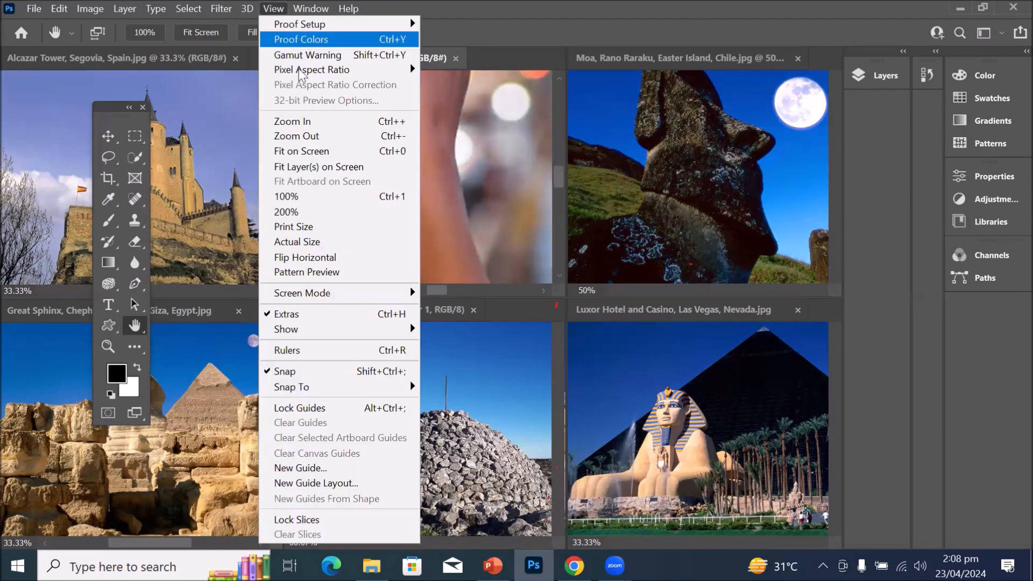
{"action": "left_click", "coordinate": [380, 153]}
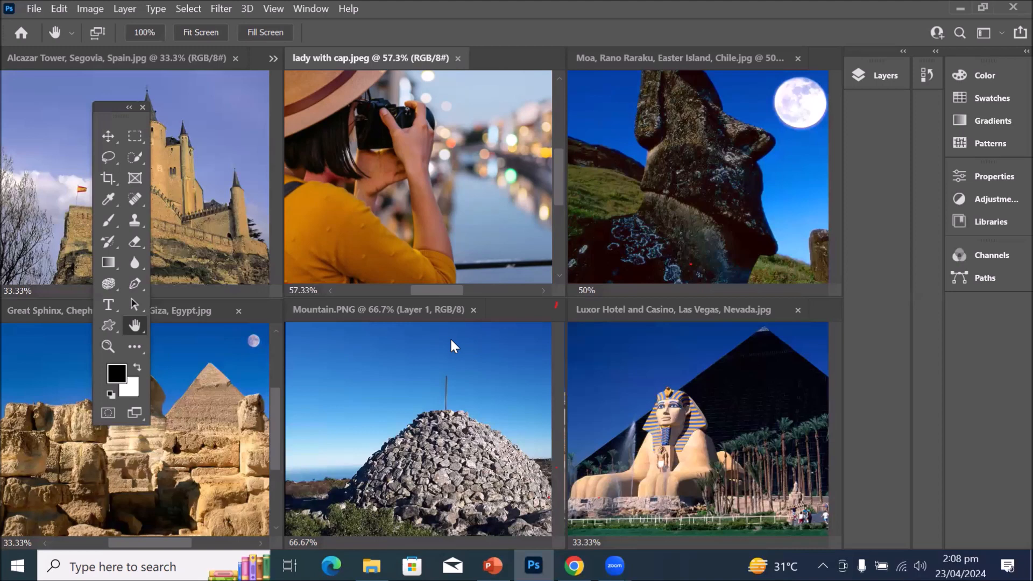
{"action": "left_click", "coordinate": [271, 10]}
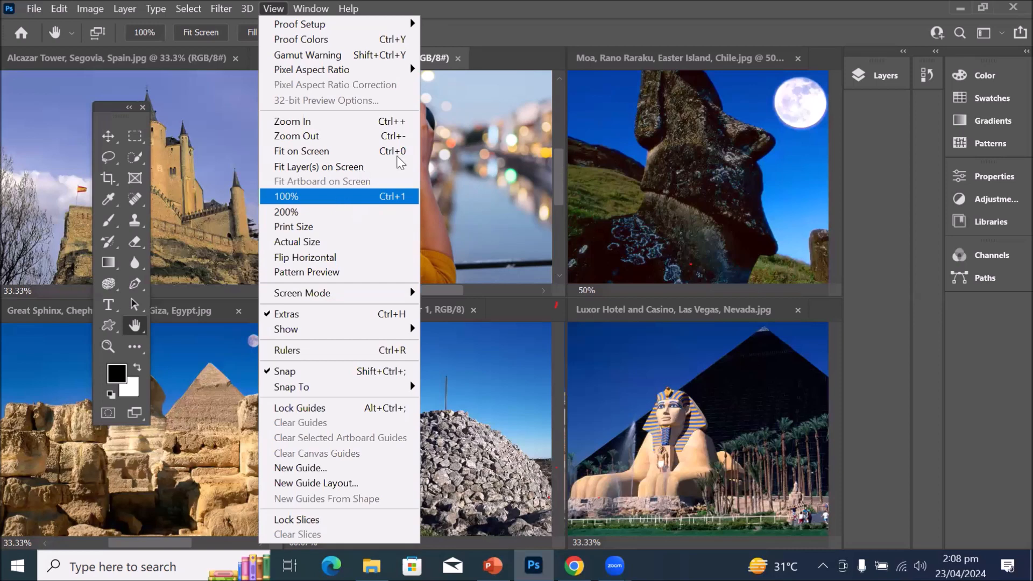
{"action": "left_click", "coordinate": [447, 164]}
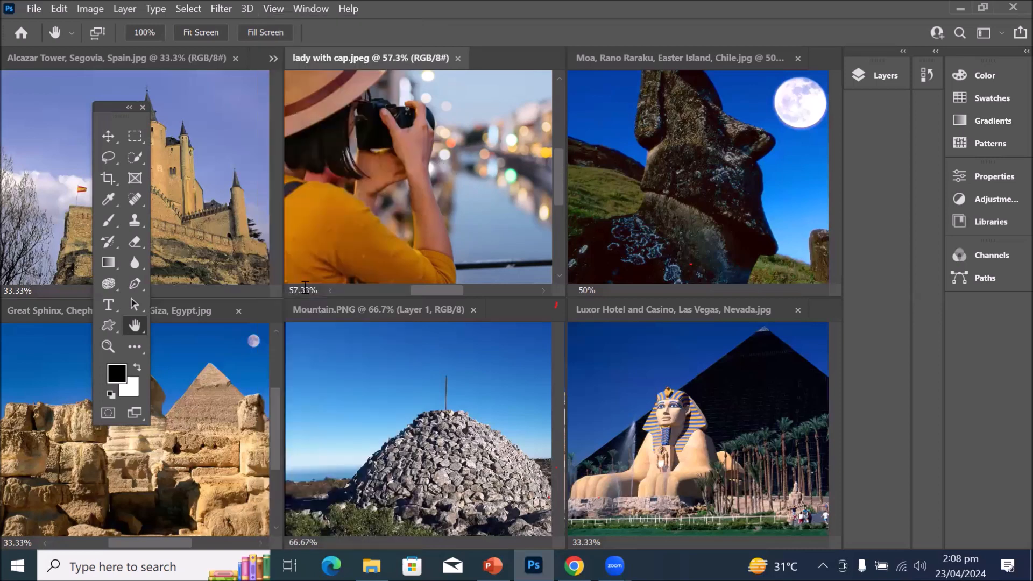
{"action": "left_click_drag", "start_coordinate": [311, 290], "coordinate": [283, 287]}
Activate the tiled lady with cap, Moa, Alcazar Tower, Great Sphinx, Mountain and Luxor Hotel documents in turn to compare their zoom levels.
{"action": "left_click", "coordinate": [416, 156]}
{"action": "left_click", "coordinate": [627, 169]}
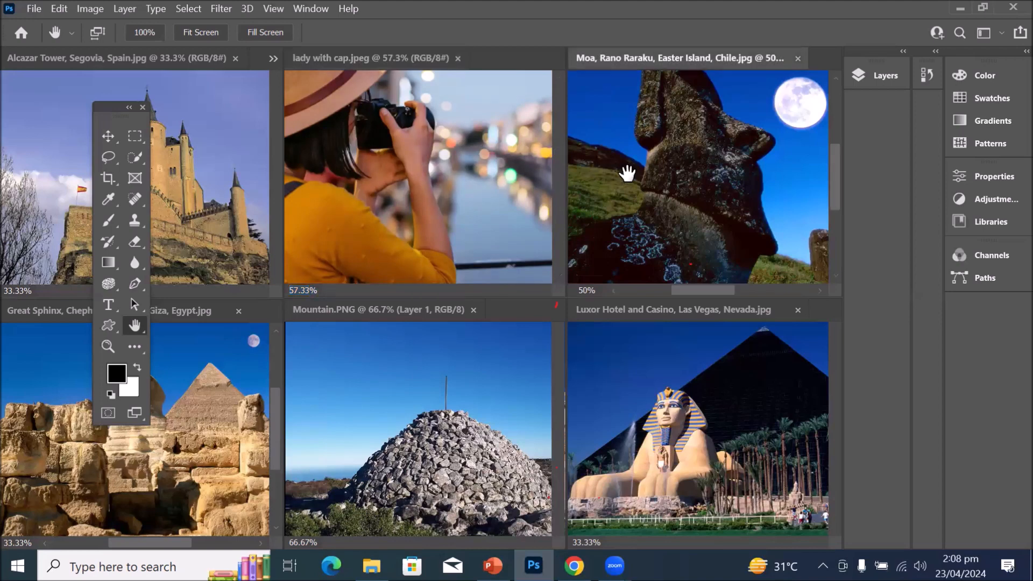
{"action": "left_click", "coordinate": [172, 173]}
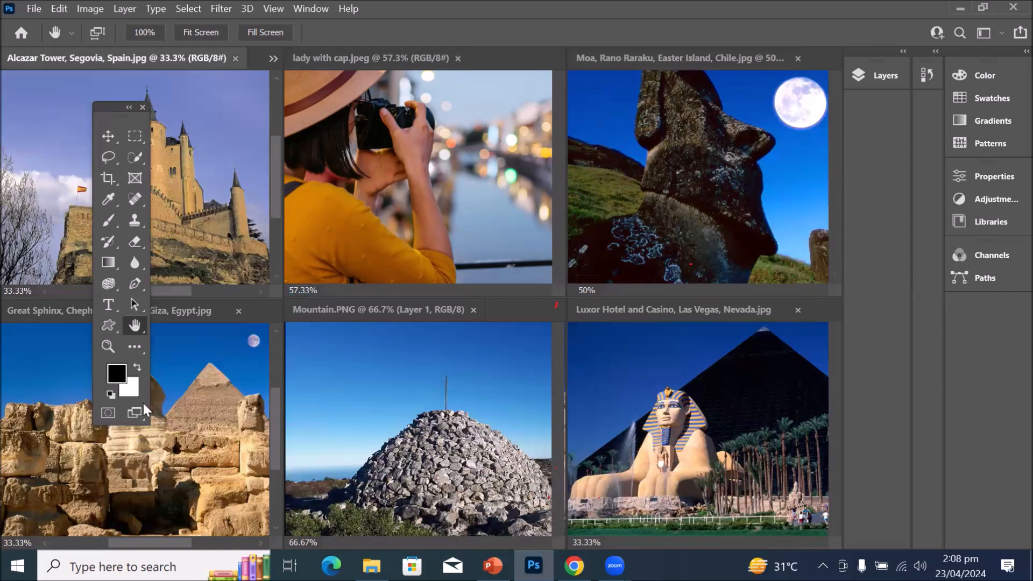
{"action": "left_click", "coordinate": [177, 412]}
{"action": "left_click", "coordinate": [350, 421]}
{"action": "left_click", "coordinate": [637, 427]}
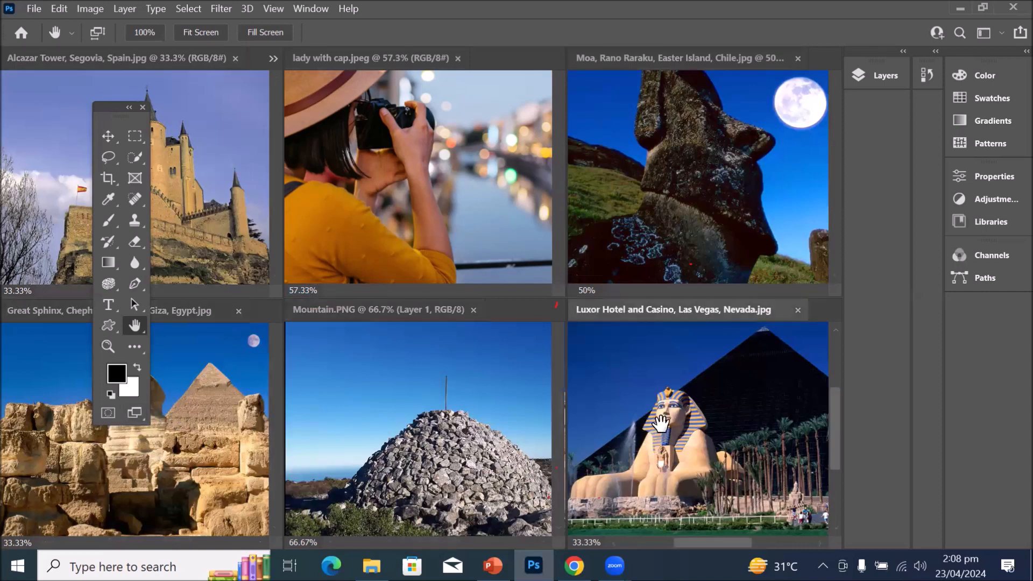
{"action": "left_click", "coordinate": [440, 154]}
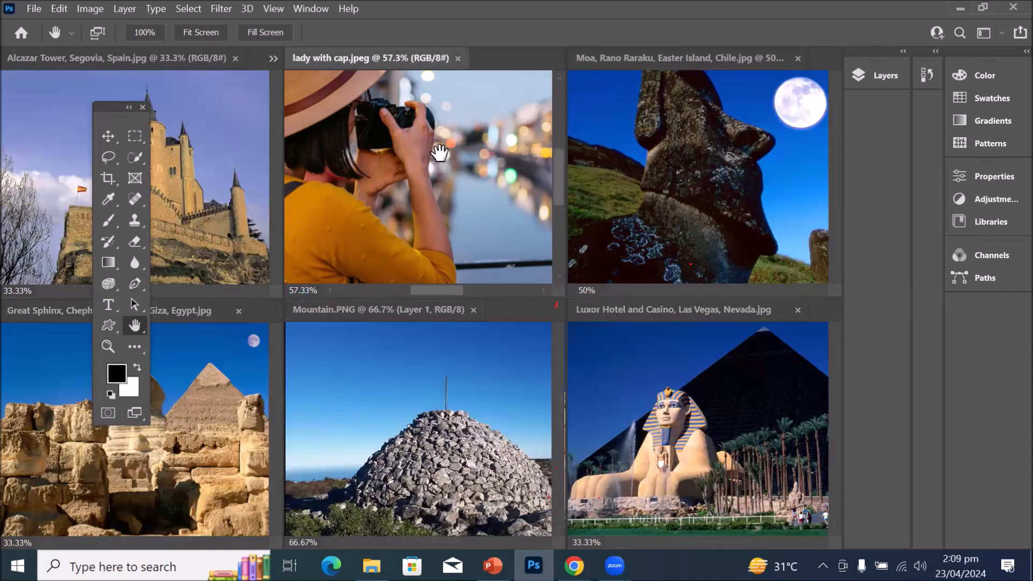
{"action": "left_click", "coordinate": [691, 146]}
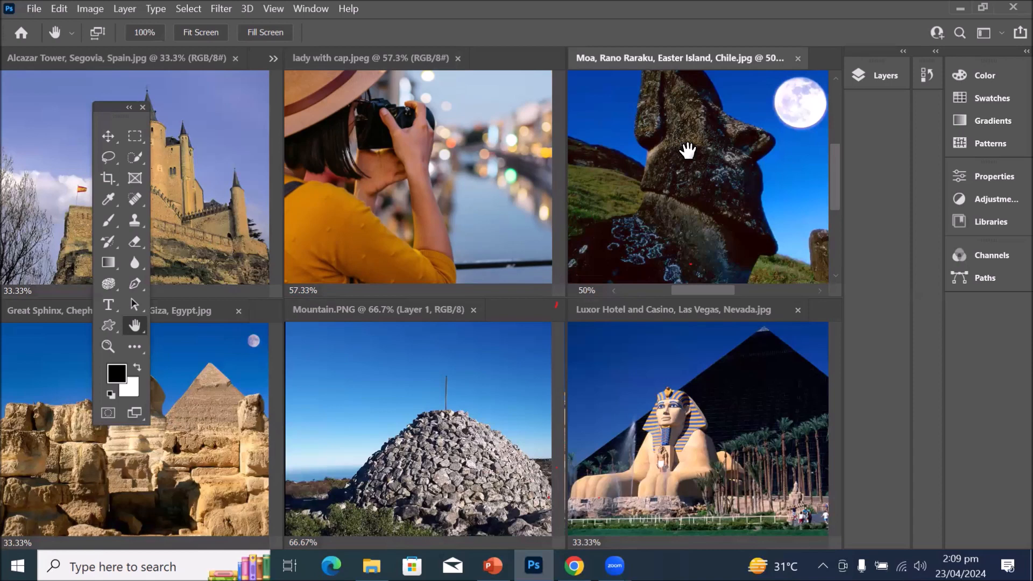
Match the zoom of all open documents to the lady with cap image.
{"action": "left_click", "coordinate": [370, 176]}
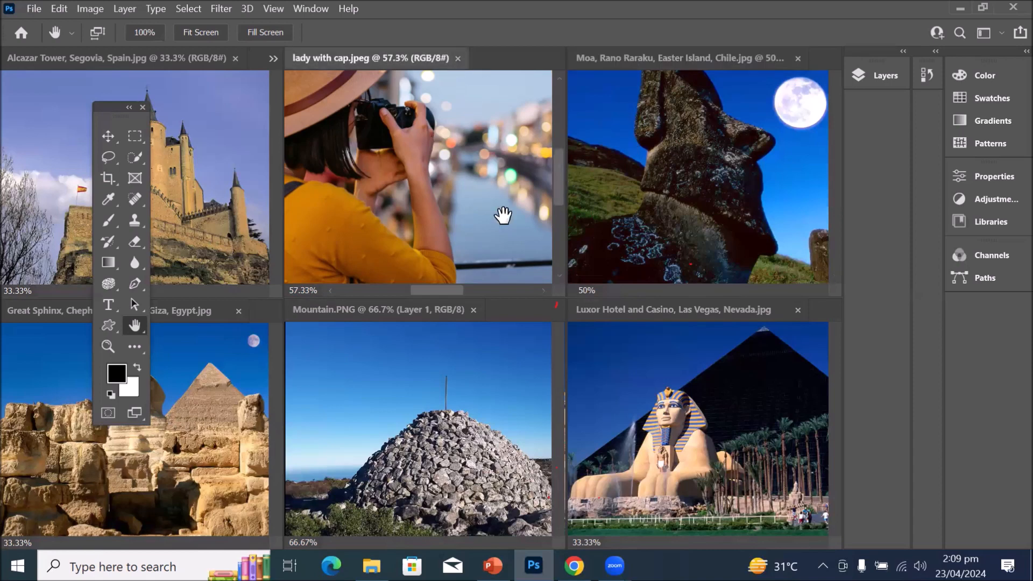
{"action": "left_click", "coordinate": [306, 10]}
{"action": "mouse_move", "coordinate": [409, 23]}
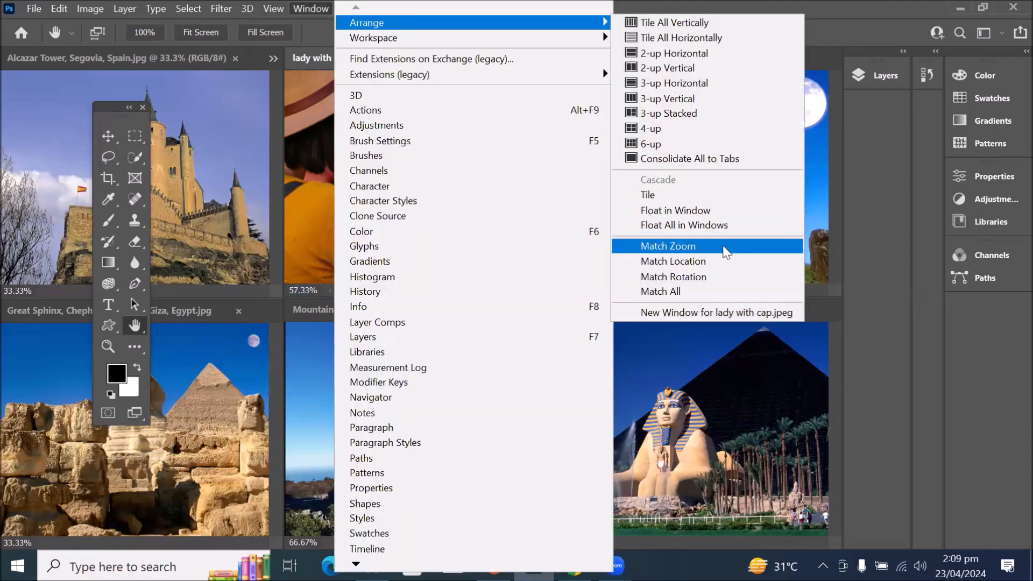
{"action": "left_click", "coordinate": [727, 247]}
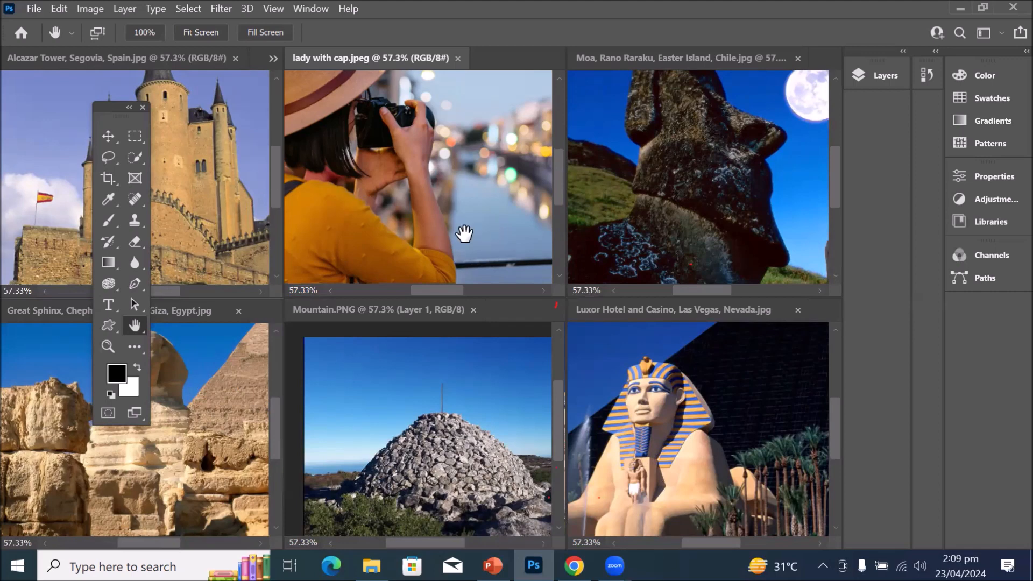
Zoom the lady with cap image in to 300% and match the zoom of all other documents to it.
{"action": "key", "text": "ctrl+plus"}
{"action": "key", "text": "ctrl+plus"}
{"action": "key", "text": "ctrl+plus"}
{"action": "key", "text": "ctrl+plus"}
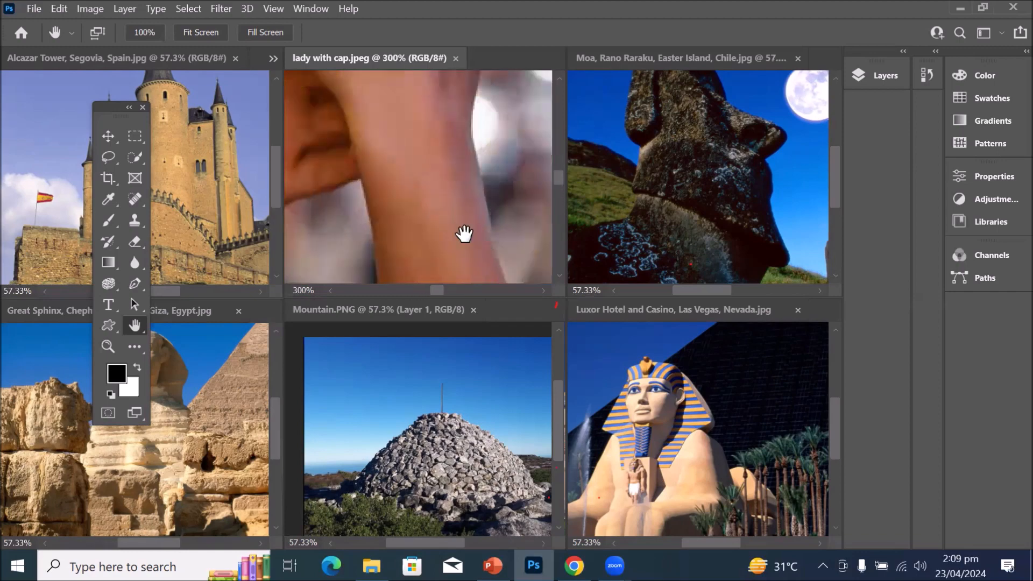
{"action": "left_click", "coordinate": [302, 8]}
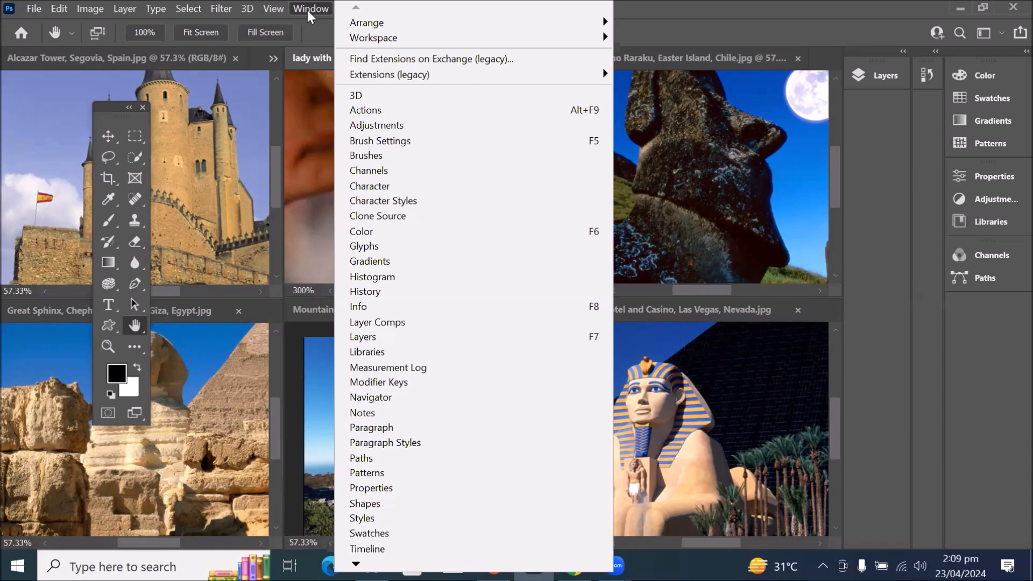
{"action": "mouse_move", "coordinate": [401, 23]}
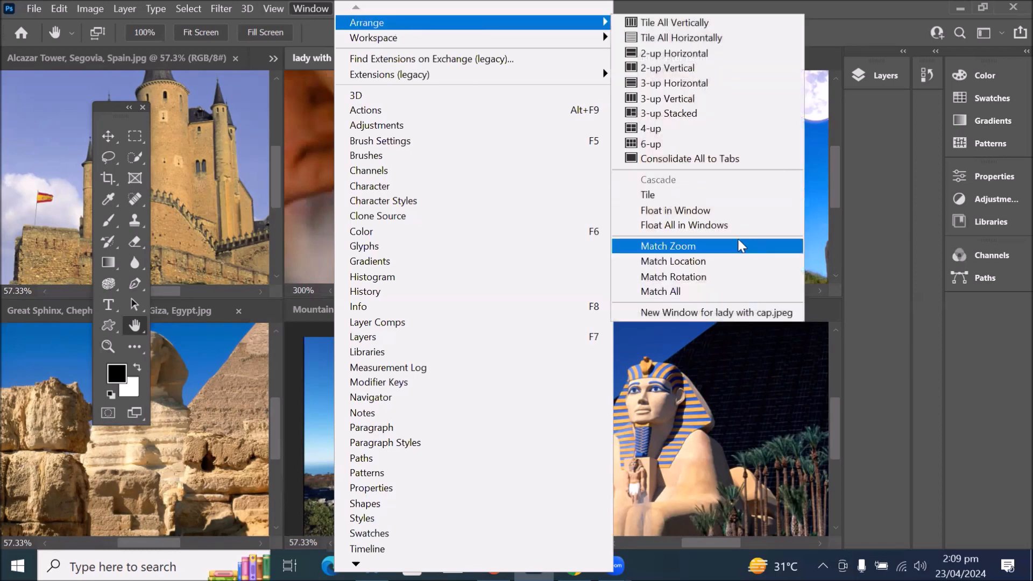
{"action": "left_click", "coordinate": [729, 252]}
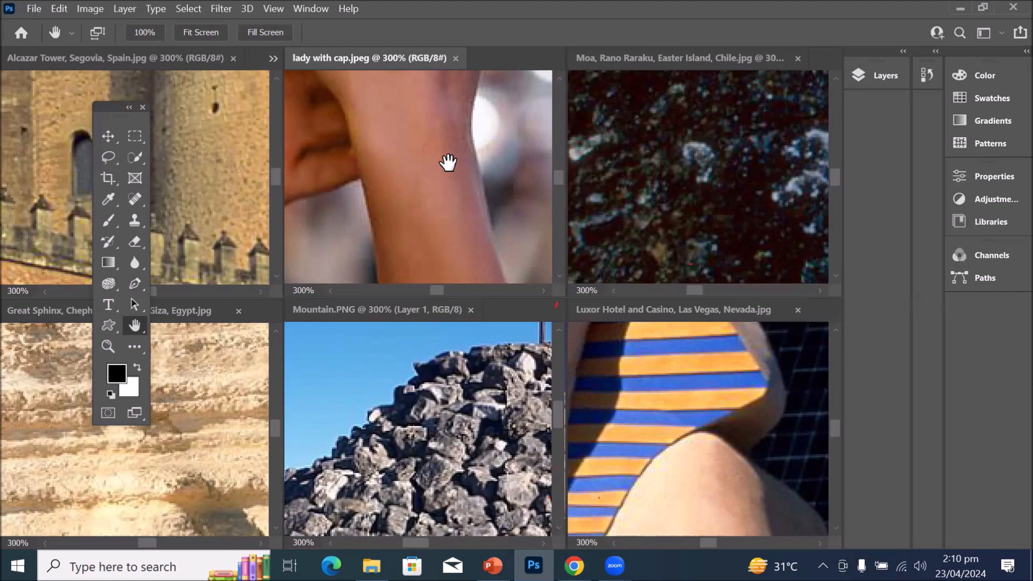
Pan the lady with cap image with the Hand tool until its lower-right corner is in view.
{"action": "left_click_drag", "start_coordinate": [473, 150], "coordinate": [391, 152]}
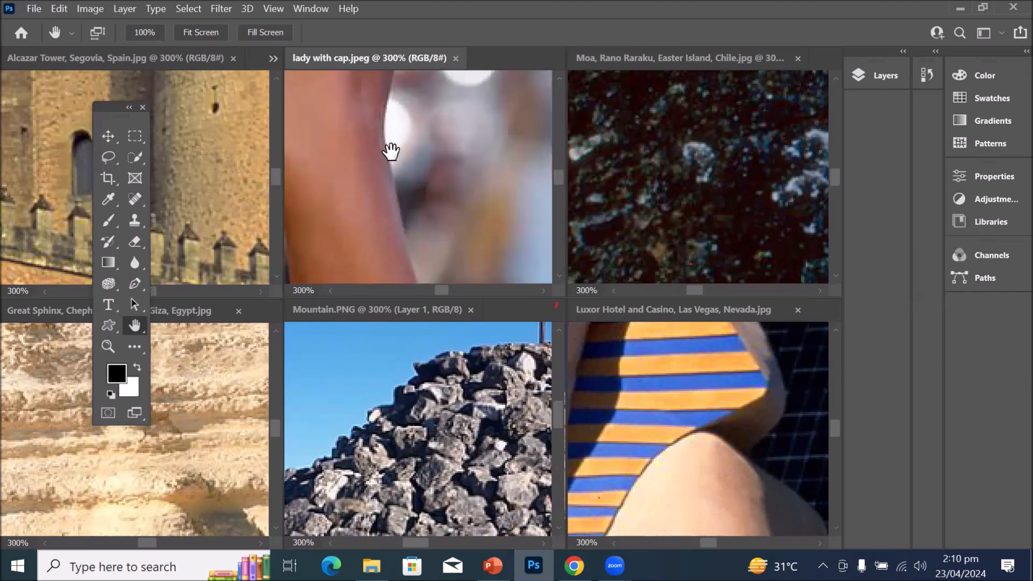
{"action": "left_click_drag", "start_coordinate": [523, 162], "coordinate": [350, 155]}
{"action": "left_click_drag", "start_coordinate": [500, 151], "coordinate": [337, 138]}
{"action": "left_click_drag", "start_coordinate": [481, 202], "coordinate": [370, 73]}
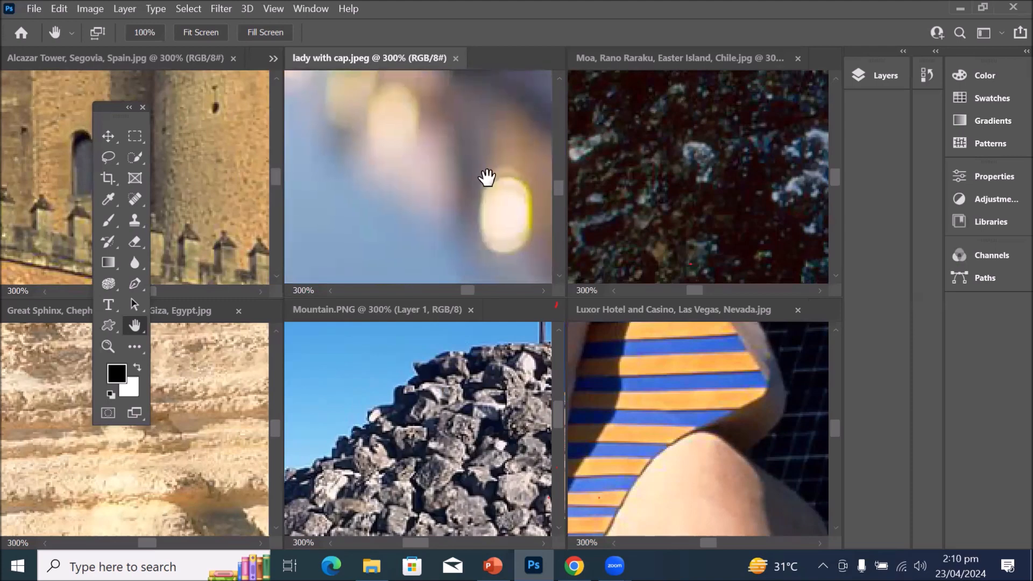
{"action": "left_click_drag", "start_coordinate": [487, 177], "coordinate": [266, 10]}
{"action": "left_click_drag", "start_coordinate": [461, 192], "coordinate": [334, 86]}
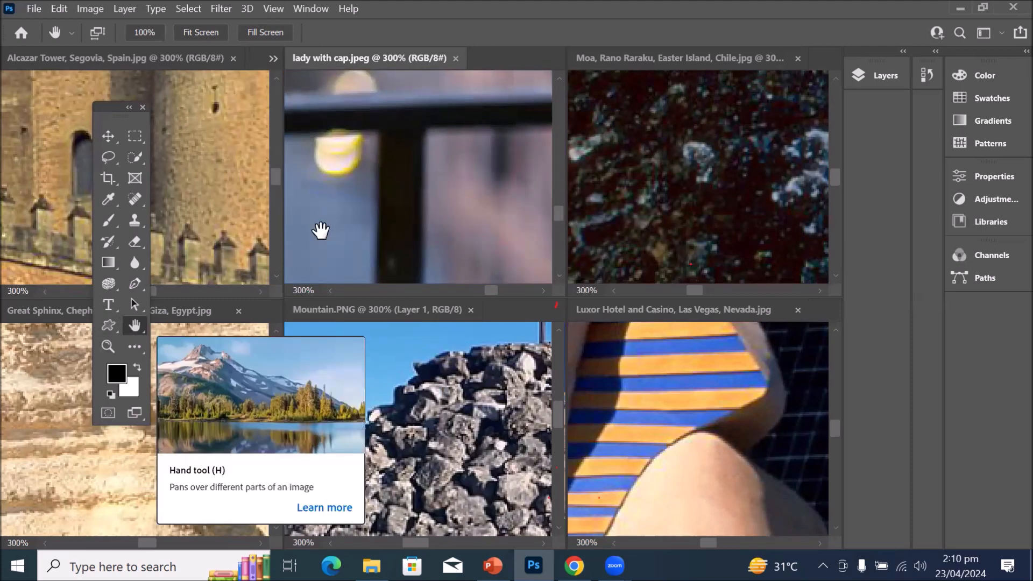
{"action": "left_click_drag", "start_coordinate": [511, 262], "coordinate": [370, 122]}
{"action": "left_click_drag", "start_coordinate": [463, 215], "coordinate": [279, 44]}
{"action": "left_click_drag", "start_coordinate": [505, 210], "coordinate": [382, 75]}
{"action": "left_click_drag", "start_coordinate": [468, 231], "coordinate": [345, 92]}
{"action": "left_click_drag", "start_coordinate": [445, 131], "coordinate": [468, 194]}
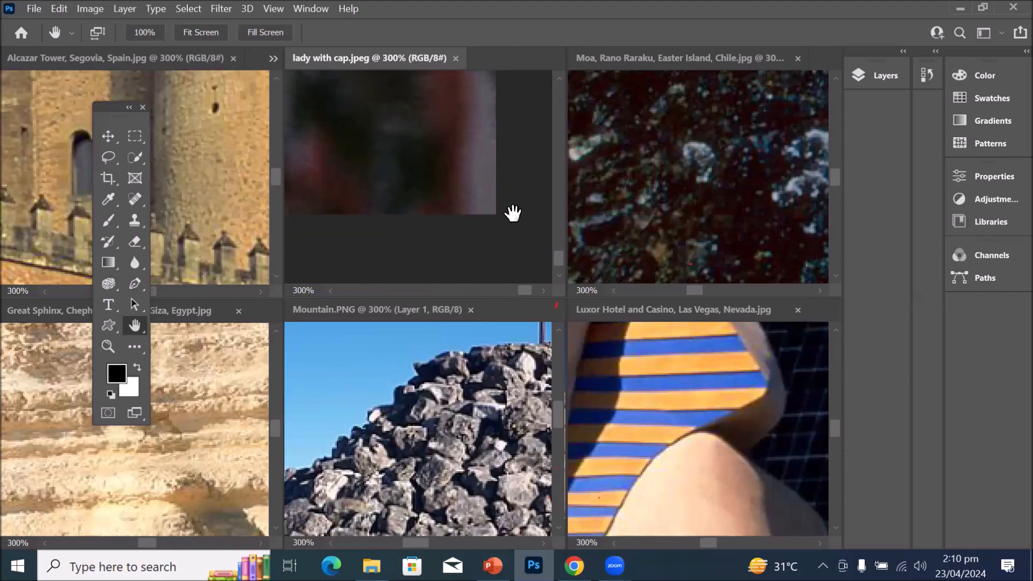
Pan the Moa image toward its lower-right part, to the sky and grass beside the statue's chin.
{"action": "left_click", "coordinate": [753, 200]}
{"action": "left_click_drag", "start_coordinate": [773, 219], "coordinate": [602, 96]}
{"action": "left_click_drag", "start_coordinate": [774, 205], "coordinate": [600, 102]}
{"action": "left_click_drag", "start_coordinate": [730, 205], "coordinate": [549, 37]}
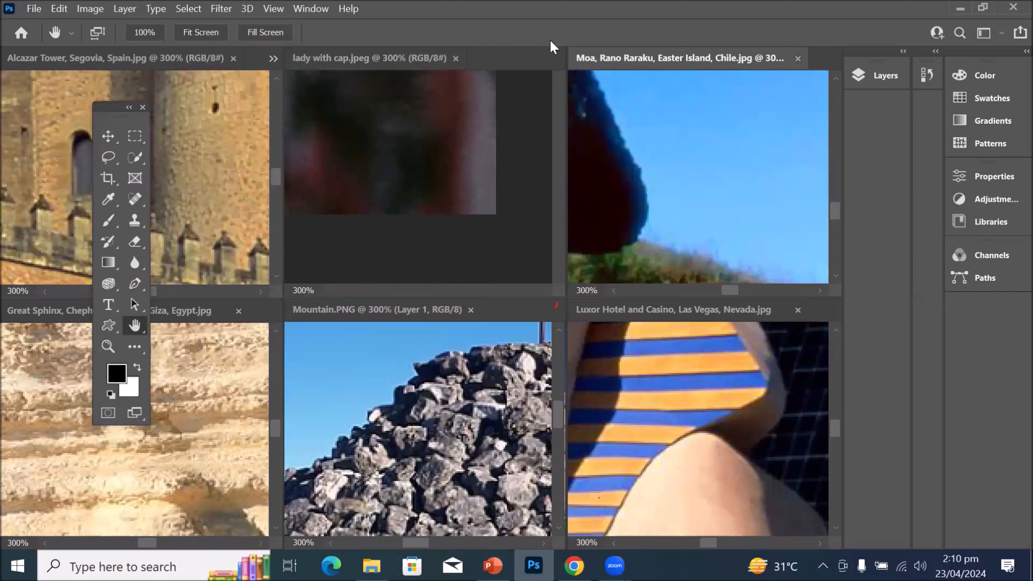
Match the view location of all open documents to the lady with cap image.
{"action": "left_click", "coordinate": [427, 141]}
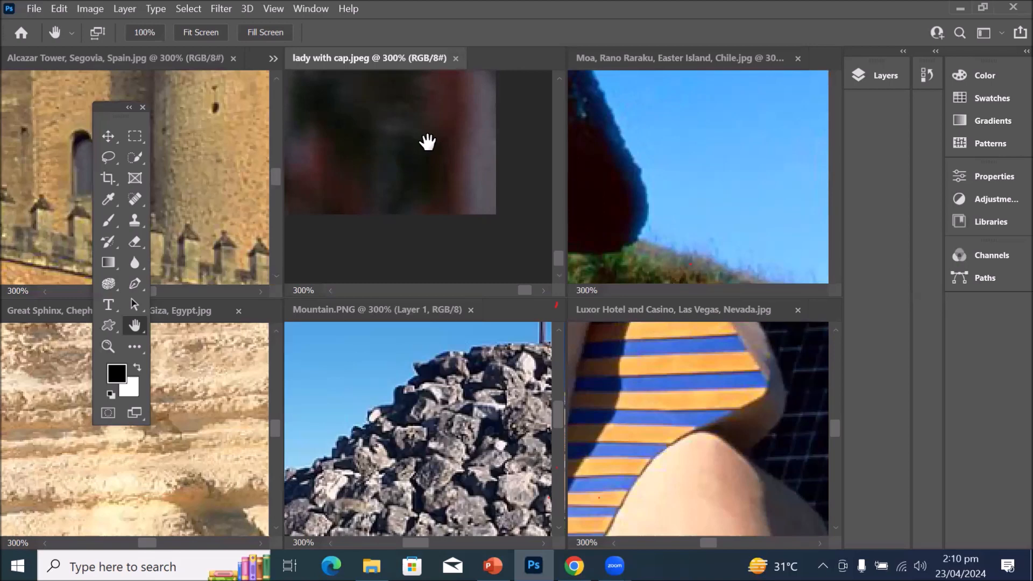
{"action": "left_click", "coordinate": [316, 9]}
{"action": "mouse_move", "coordinate": [429, 33]}
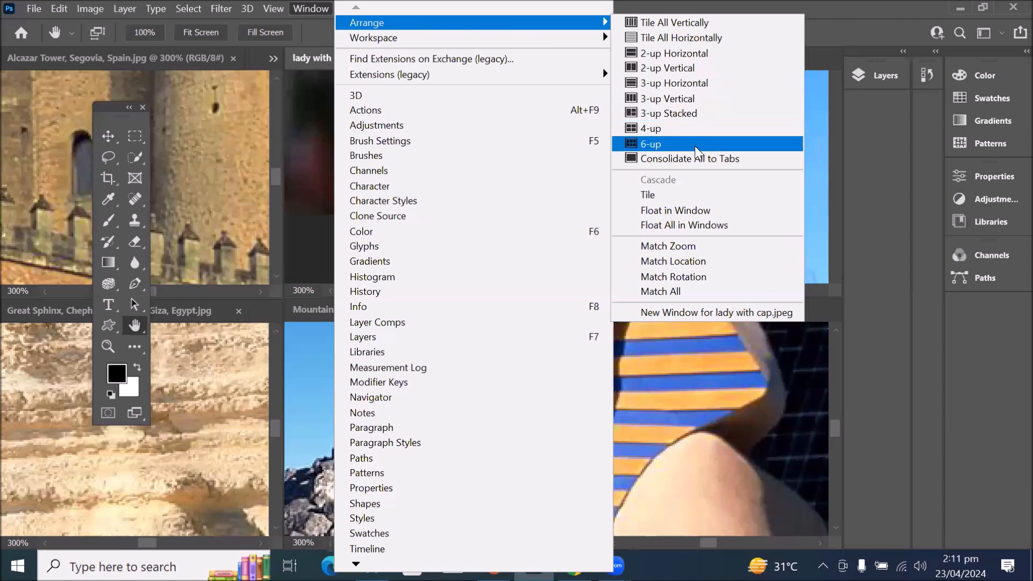
{"action": "left_click", "coordinate": [712, 263]}
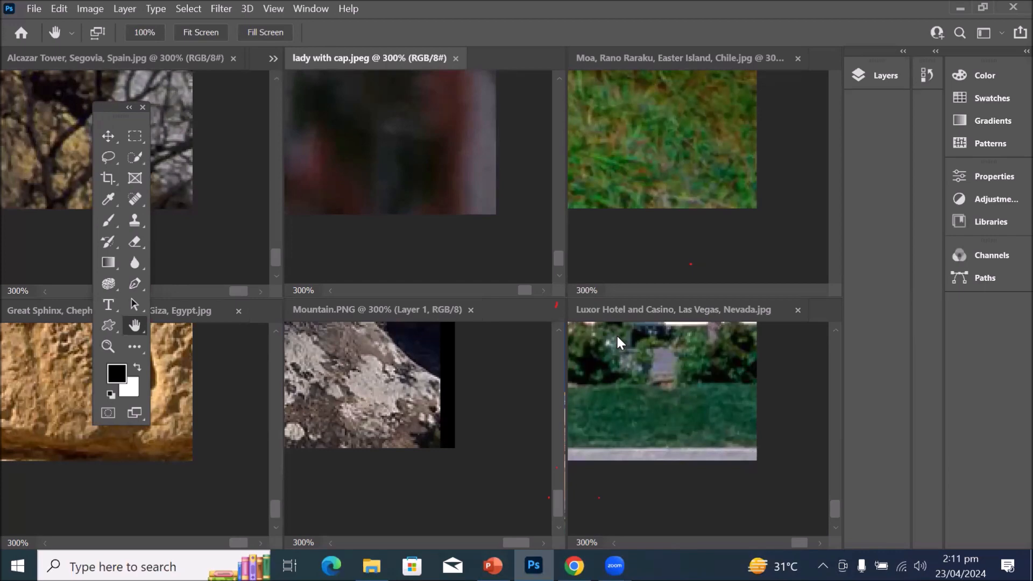
Pan the lady with cap image away from its corner and the Luxor Hotel image to its upper-left corner.
{"action": "left_click_drag", "start_coordinate": [376, 112], "coordinate": [541, 293]}
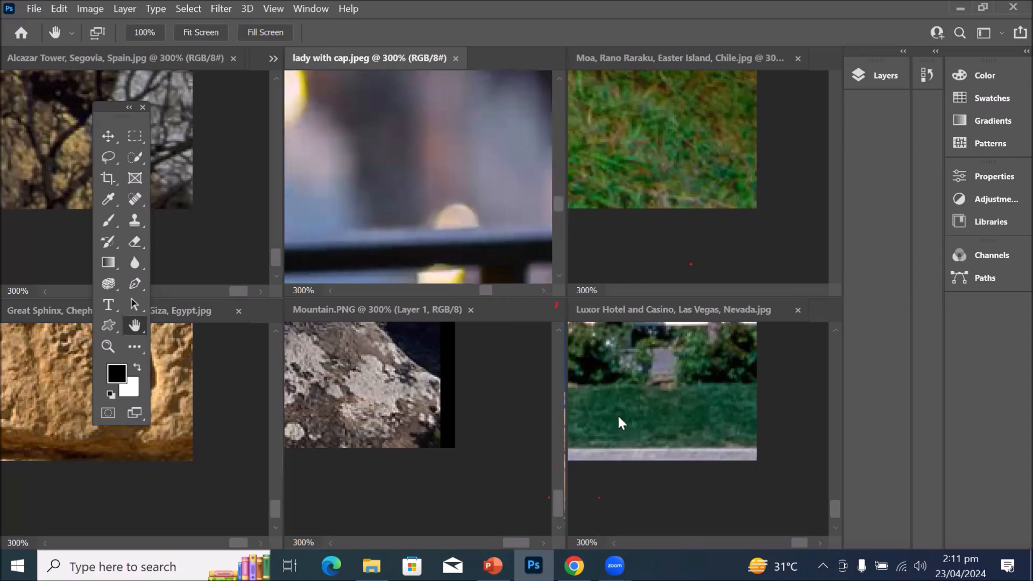
{"action": "left_click", "coordinate": [668, 376]}
{"action": "left_click_drag", "start_coordinate": [599, 364], "coordinate": [687, 429]}
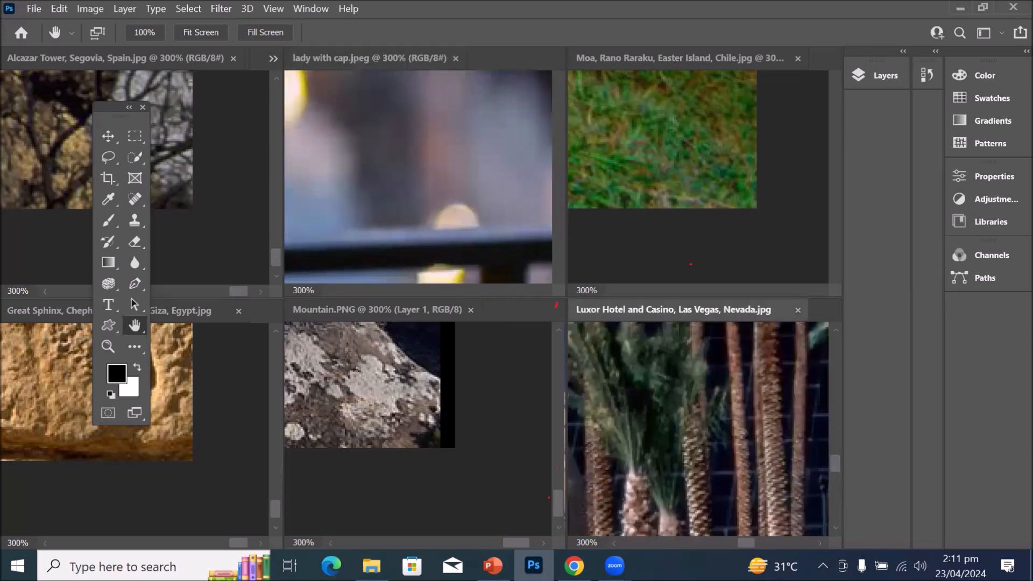
{"action": "left_click_drag", "start_coordinate": [587, 344], "coordinate": [606, 443]}
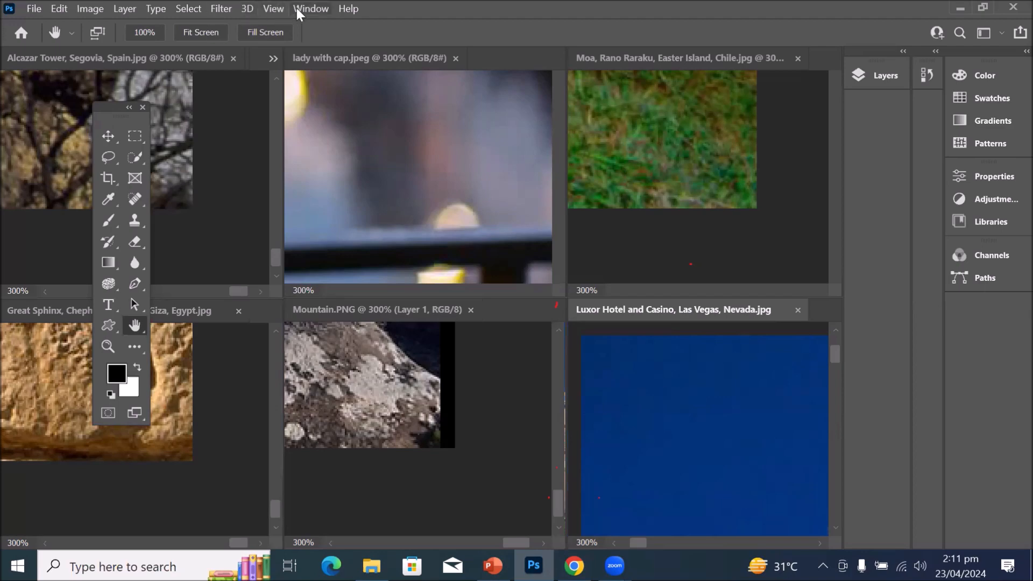
Match the view location of all open documents to the Luxor Hotel image.
{"action": "left_click", "coordinate": [310, 8]}
{"action": "mouse_move", "coordinate": [479, 24]}
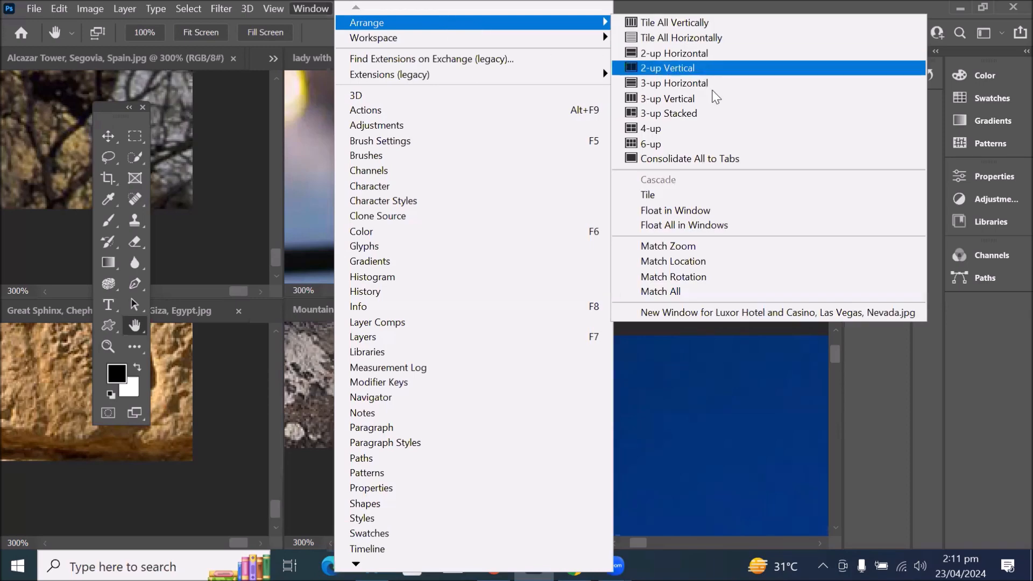
{"action": "left_click", "coordinate": [708, 262]}
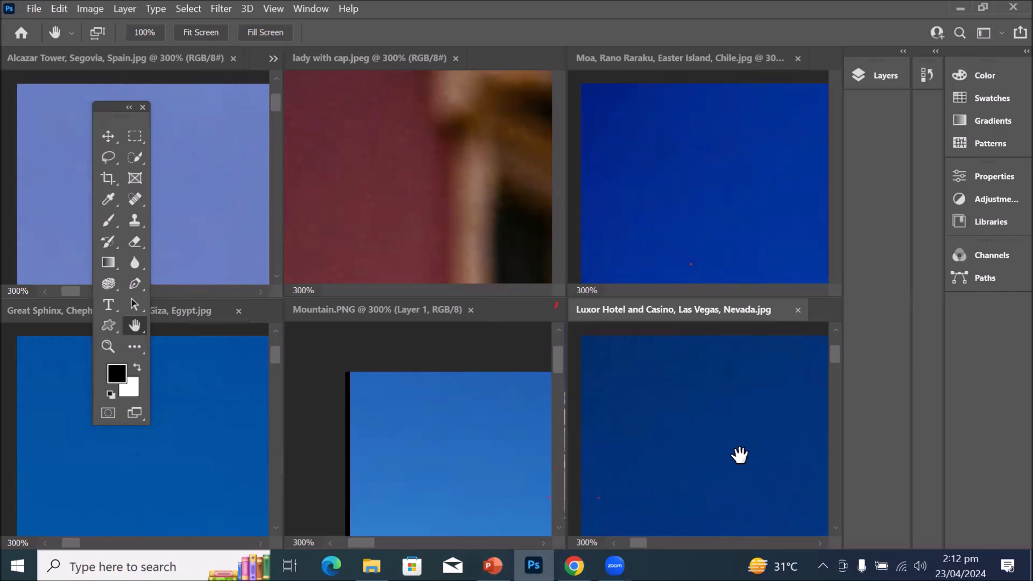
Pan the Luxor Hotel image to the sphinx's face, and zoom out to 22.88% to show the whole picture.
{"action": "left_click_drag", "start_coordinate": [727, 447], "coordinate": [552, 343]}
{"action": "left_click_drag", "start_coordinate": [740, 415], "coordinate": [506, 291]}
{"action": "left_click_drag", "start_coordinate": [795, 441], "coordinate": [756, 337]}
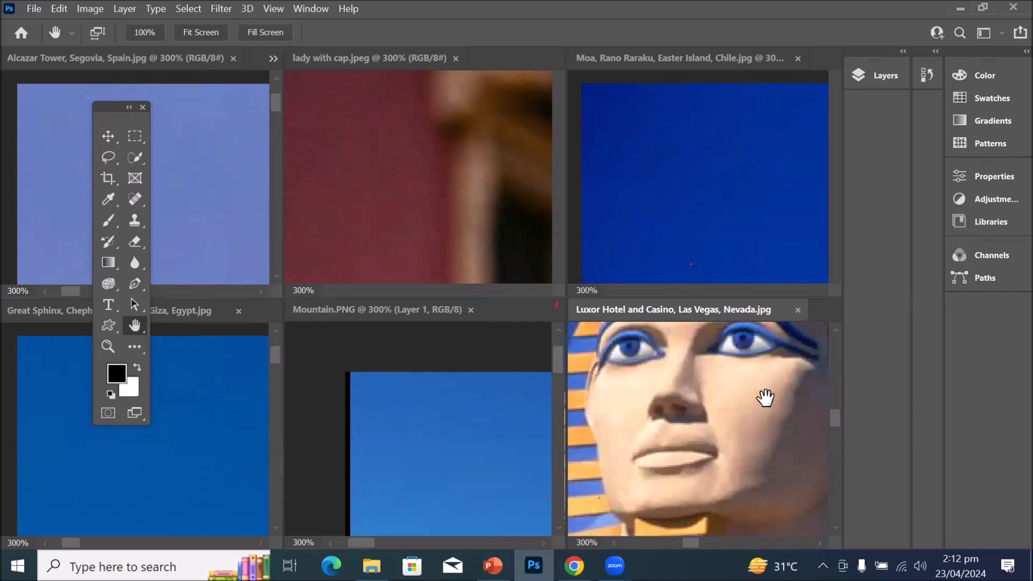
{"action": "scroll", "coordinate": [765, 397], "scroll_direction": "down", "scroll_amount": 10}
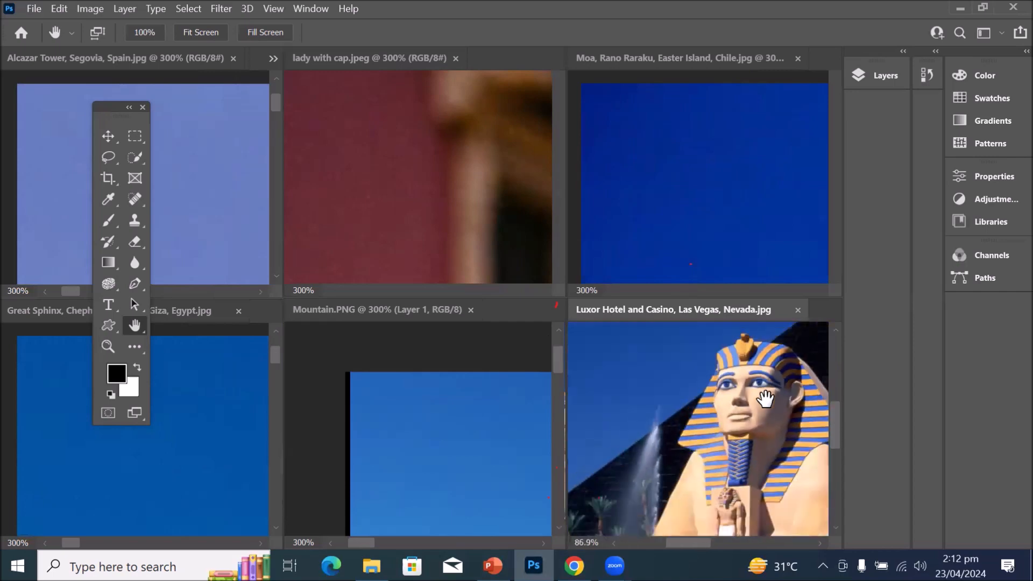
{"action": "scroll", "coordinate": [765, 397], "scroll_direction": "down", "scroll_amount": 6}
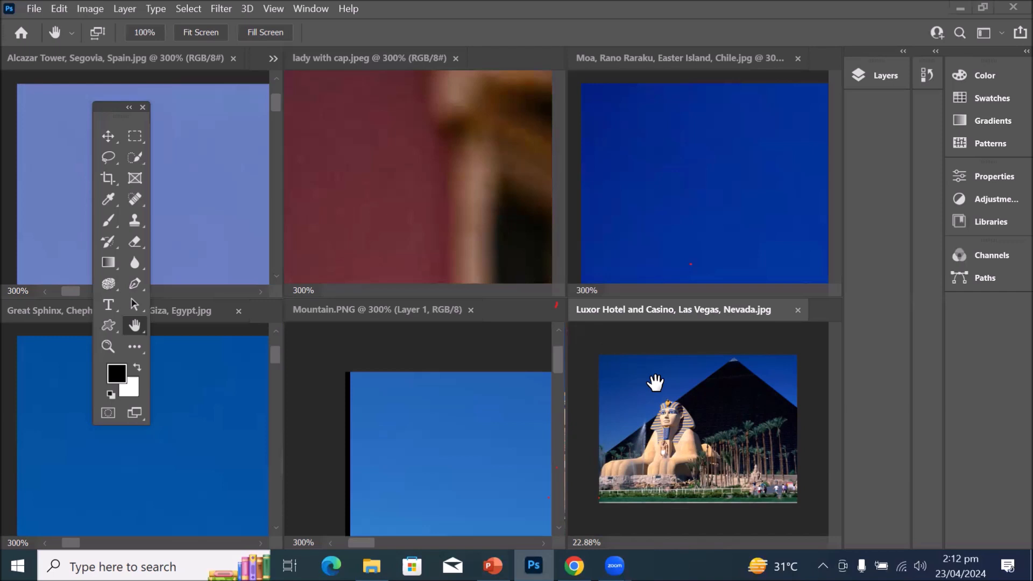
Match the zoom, location and rotation of all open documents to the Luxor Hotel image with Match All.
{"action": "left_click", "coordinate": [222, 9]}
{"action": "left_click", "coordinate": [223, 9]}
{"action": "left_click", "coordinate": [311, 8]}
{"action": "mouse_move", "coordinate": [366, 23]}
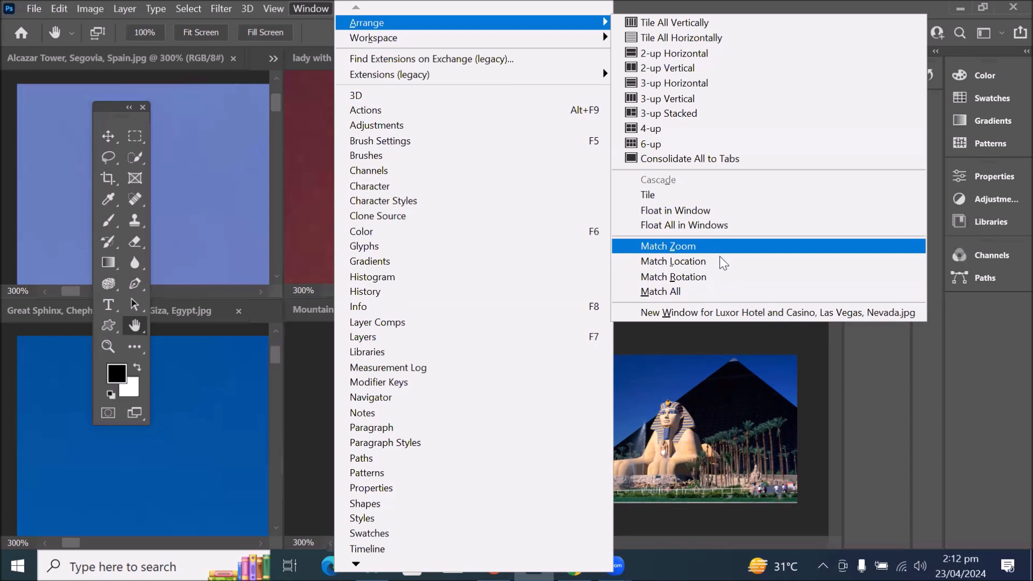
{"action": "left_click", "coordinate": [721, 298]}
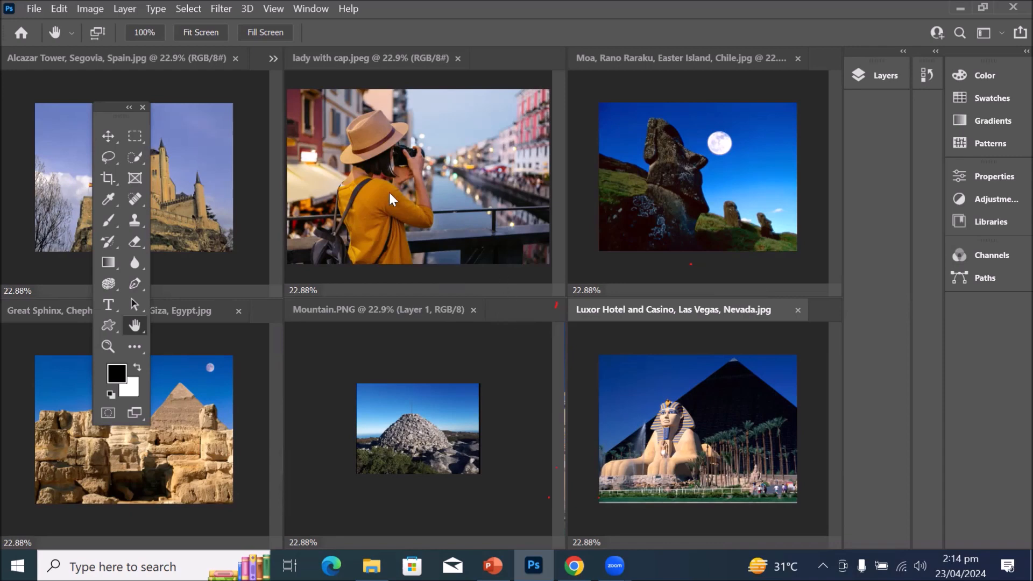
Zoom out the Luxor Hotel image and the lady with cap image to 20.8% each.
{"action": "scroll", "coordinate": [388, 189], "scroll_direction": "down", "scroll_amount": 1}
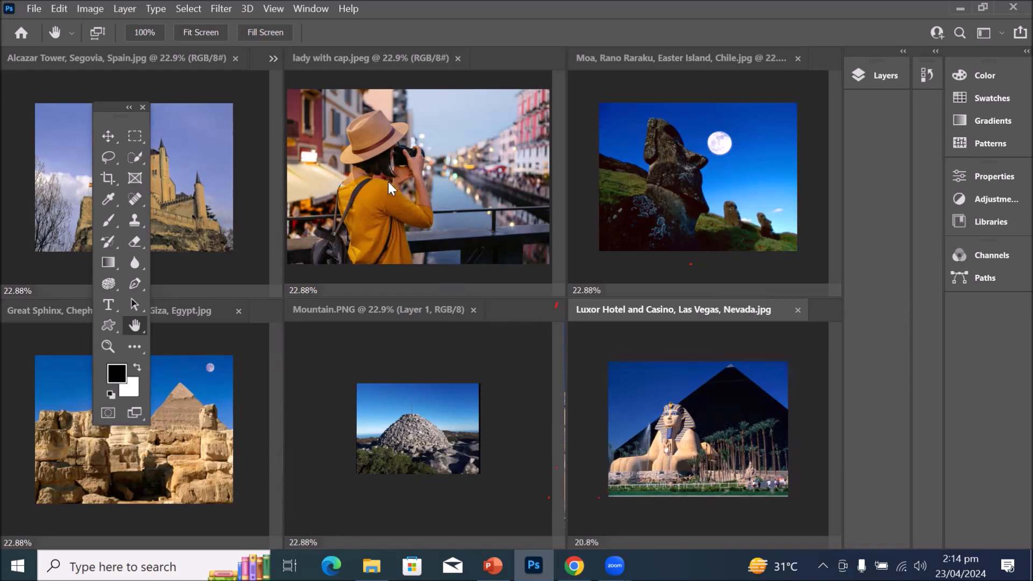
{"action": "left_click", "coordinate": [429, 199]}
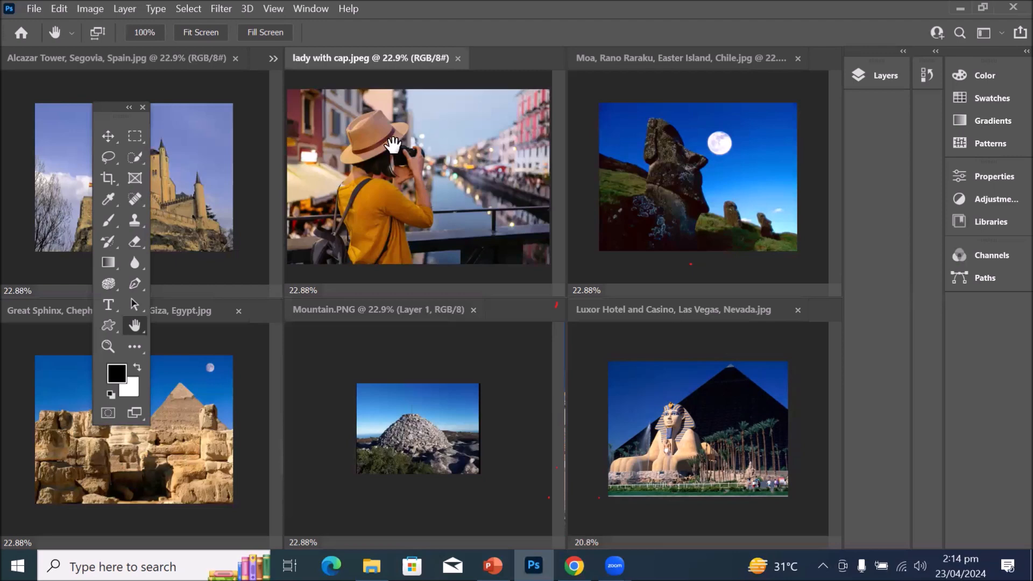
{"action": "scroll", "coordinate": [392, 149], "scroll_direction": "down", "scroll_amount": 1, "text": "alt"}
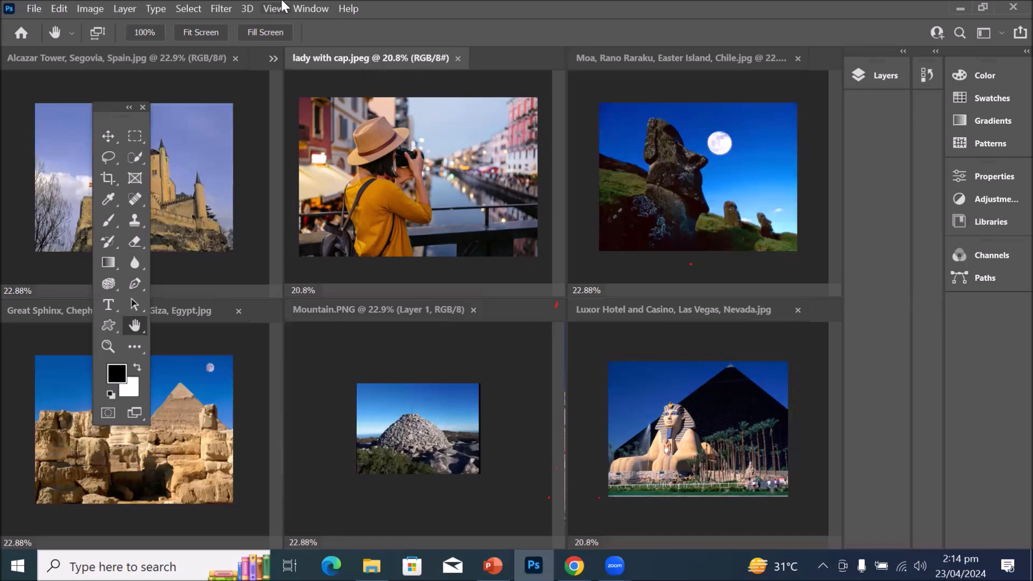
Consolidate all open documents to tabs and zoom the lady with cap image to 30.46%.
{"action": "left_click", "coordinate": [311, 10]}
{"action": "mouse_move", "coordinate": [443, 38]}
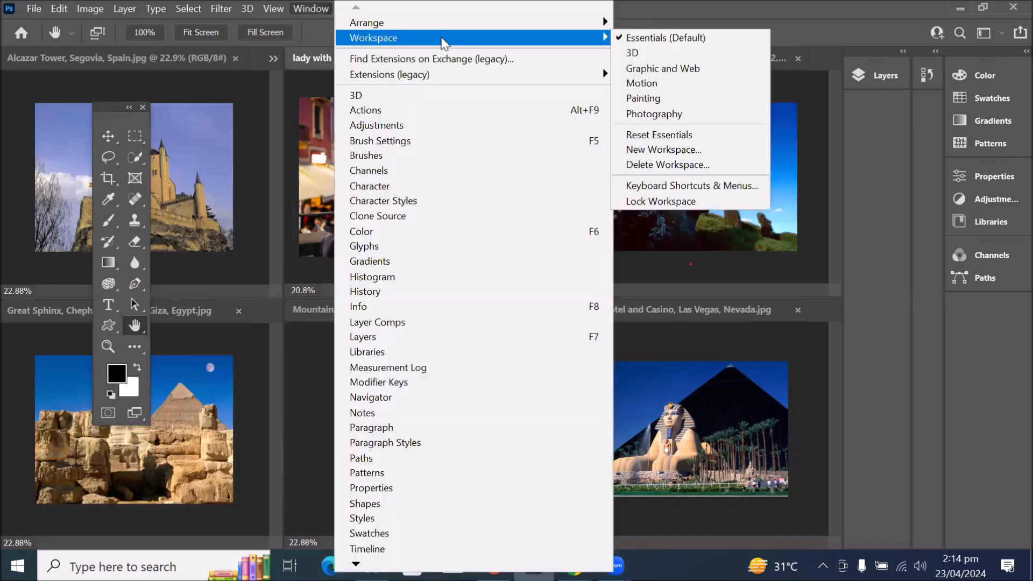
{"action": "mouse_move", "coordinate": [538, 22]}
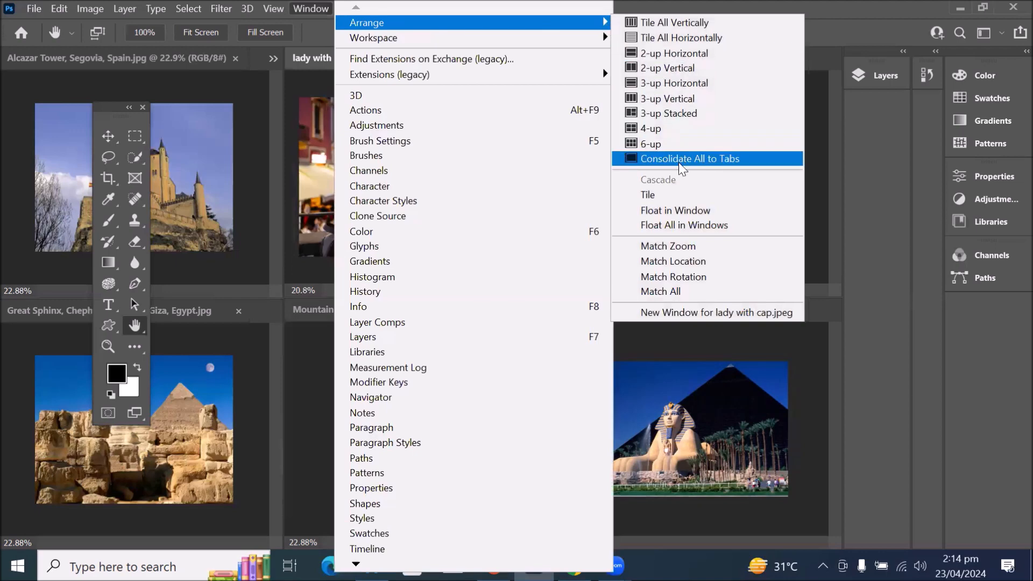
{"action": "left_click", "coordinate": [698, 159]}
{"action": "scroll", "coordinate": [409, 320], "scroll_direction": "down", "scroll_amount": 2}
{"action": "scroll", "coordinate": [409, 321], "scroll_direction": "up", "scroll_amount": 4}
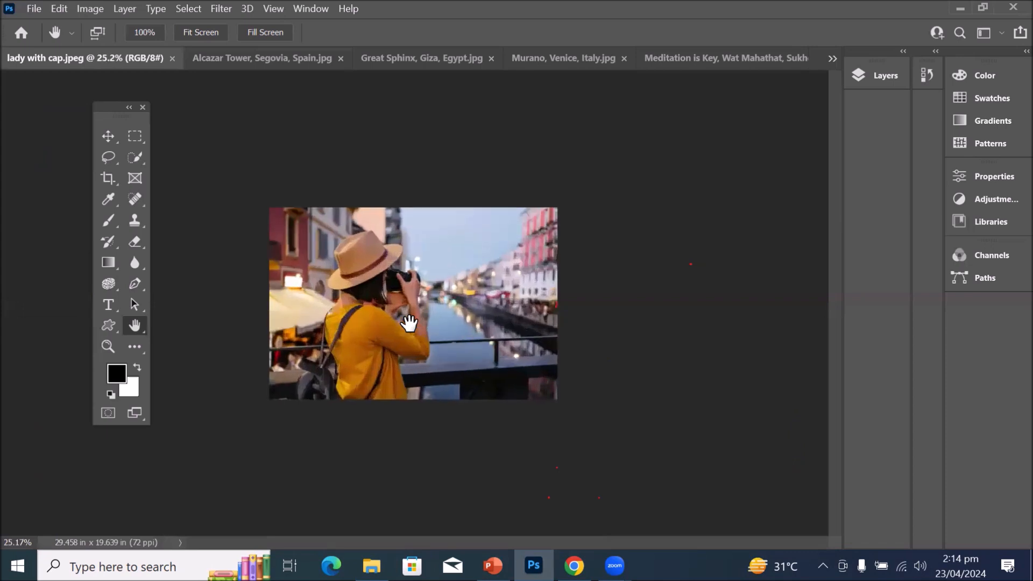
Float the Layers panel beside the image, expand it, and unlock the Background layer.
{"action": "left_click_drag", "start_coordinate": [873, 70], "coordinate": [724, 127]}
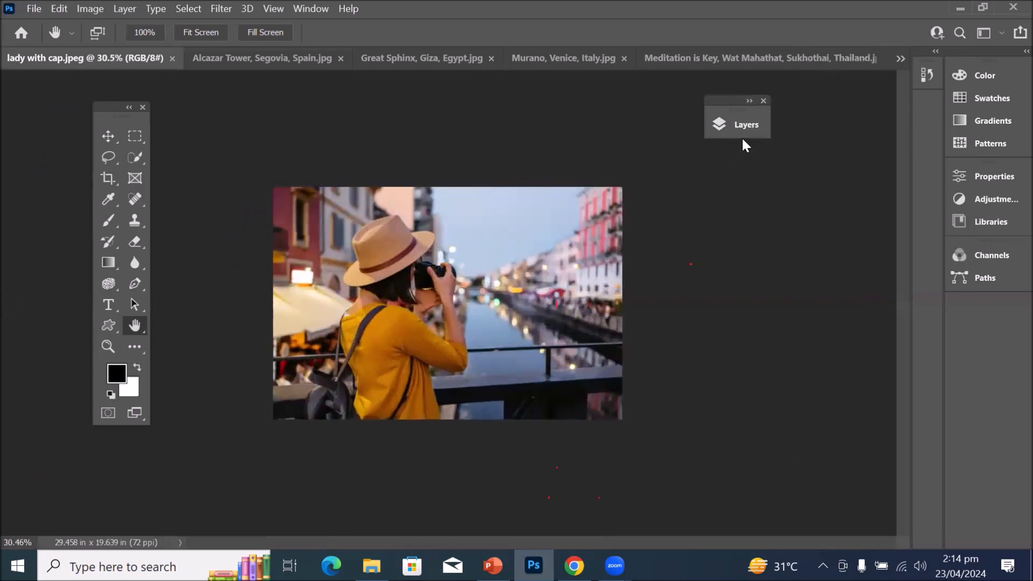
{"action": "double_click", "coordinate": [747, 104]}
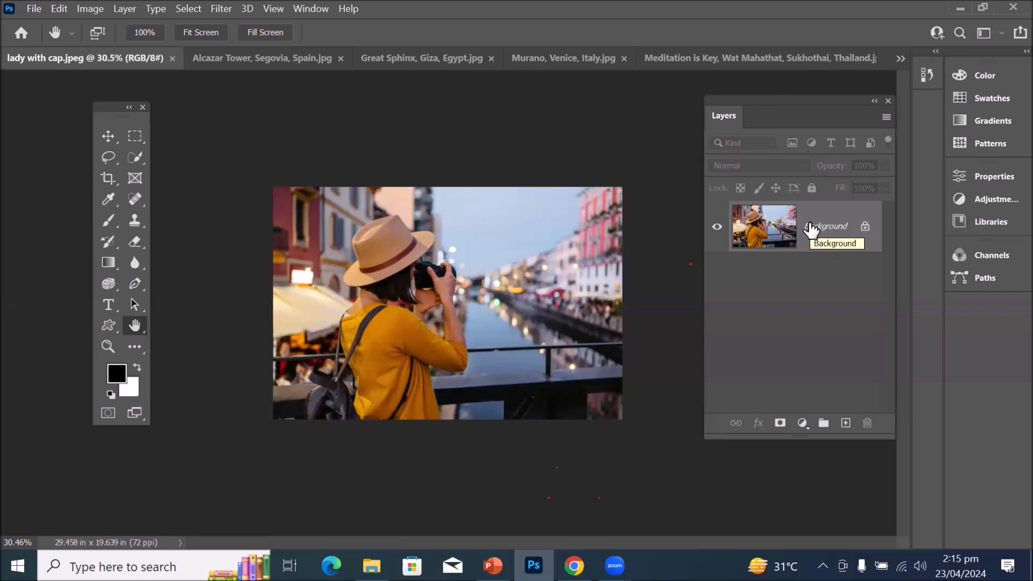
{"action": "left_click", "coordinate": [865, 227]}
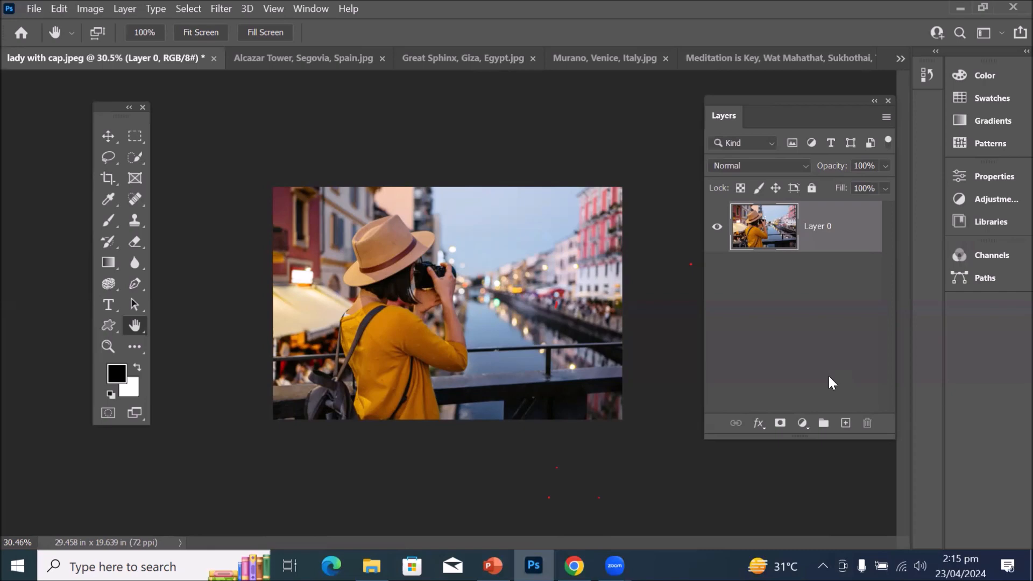
Rename the unlocked layer as "lady with cap image".
{"action": "double_click", "coordinate": [814, 228]}
{"action": "type", "text": "lady wi"}
{"action": "type", "text": "th cap image"}
{"action": "key", "text": "Return"}
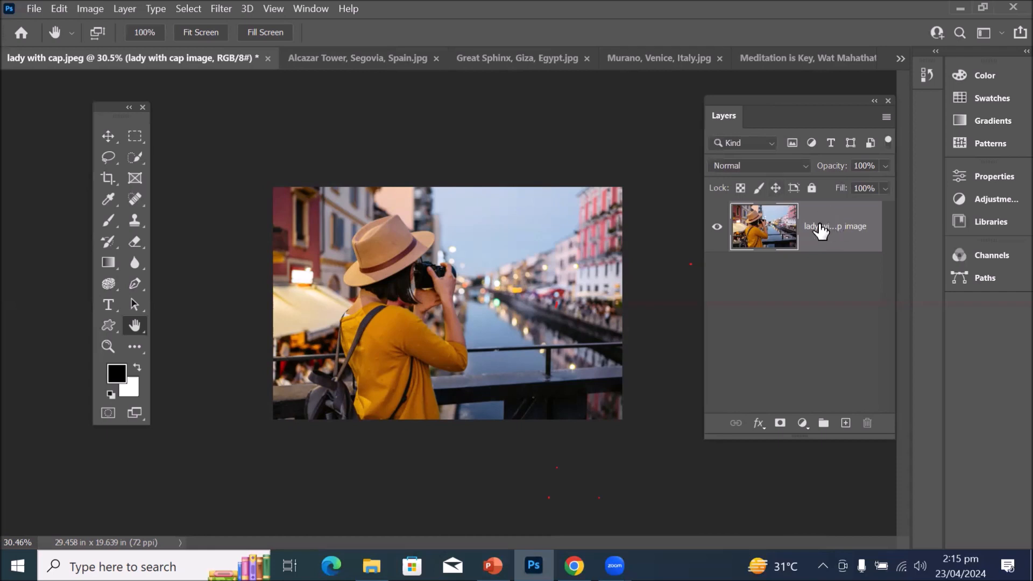
Look over the layer's Blending Options and the list of available layer effects without applying any.
{"action": "double_click", "coordinate": [764, 226]}
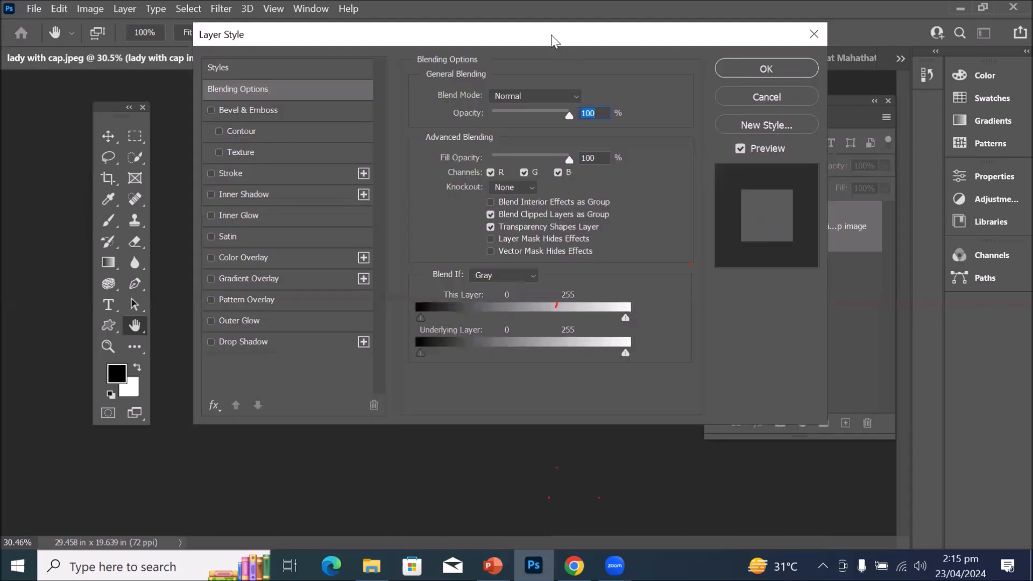
{"action": "left_click_drag", "start_coordinate": [557, 34], "coordinate": [563, 32]}
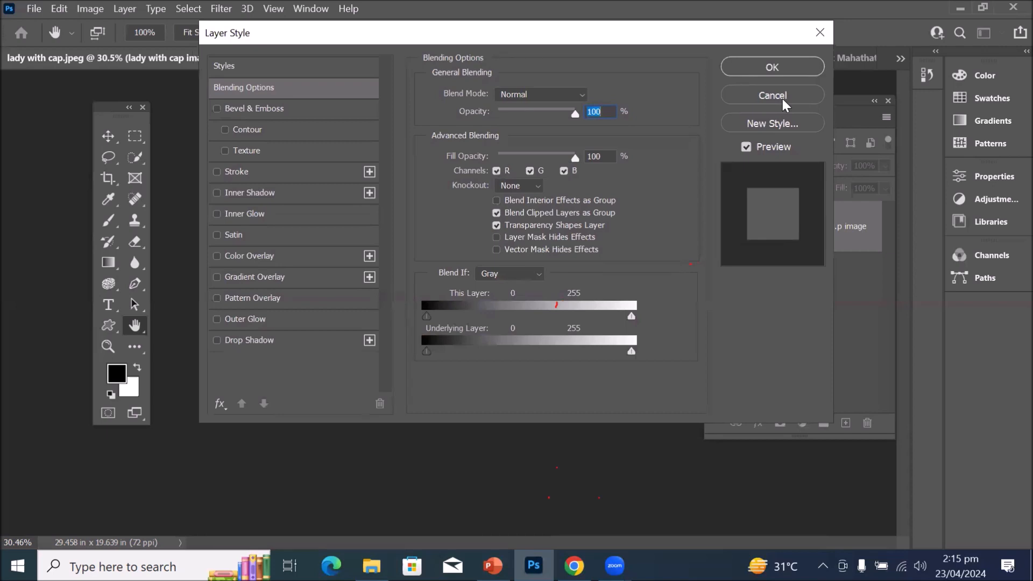
{"action": "left_click", "coordinate": [783, 99]}
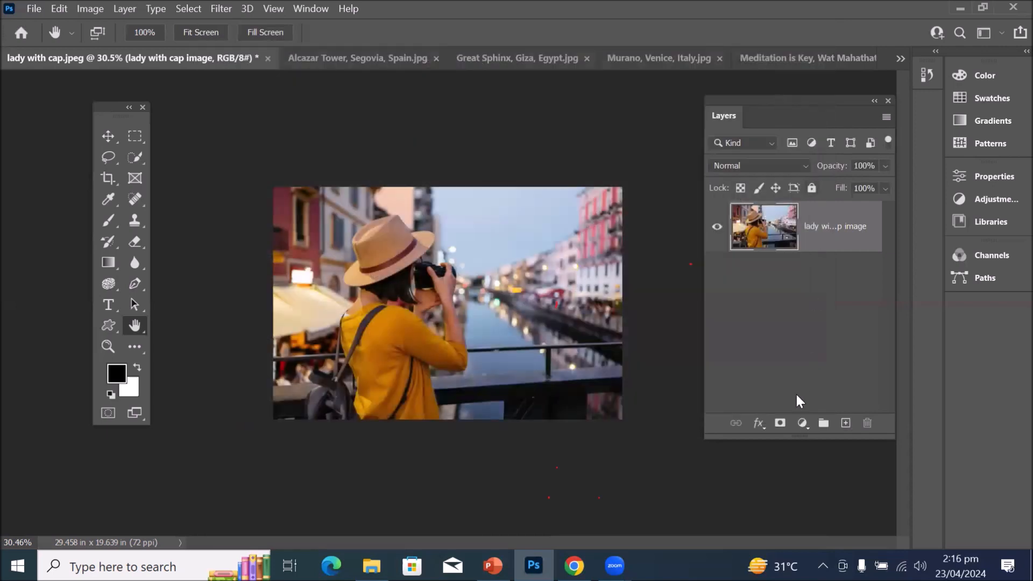
{"action": "left_click", "coordinate": [758, 424]}
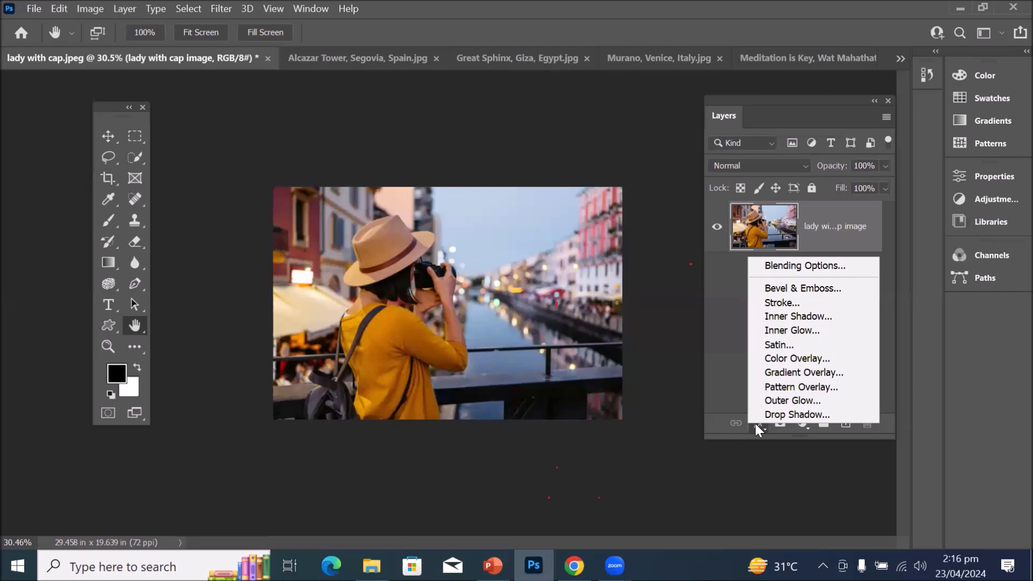
{"action": "left_click", "coordinate": [756, 424]}
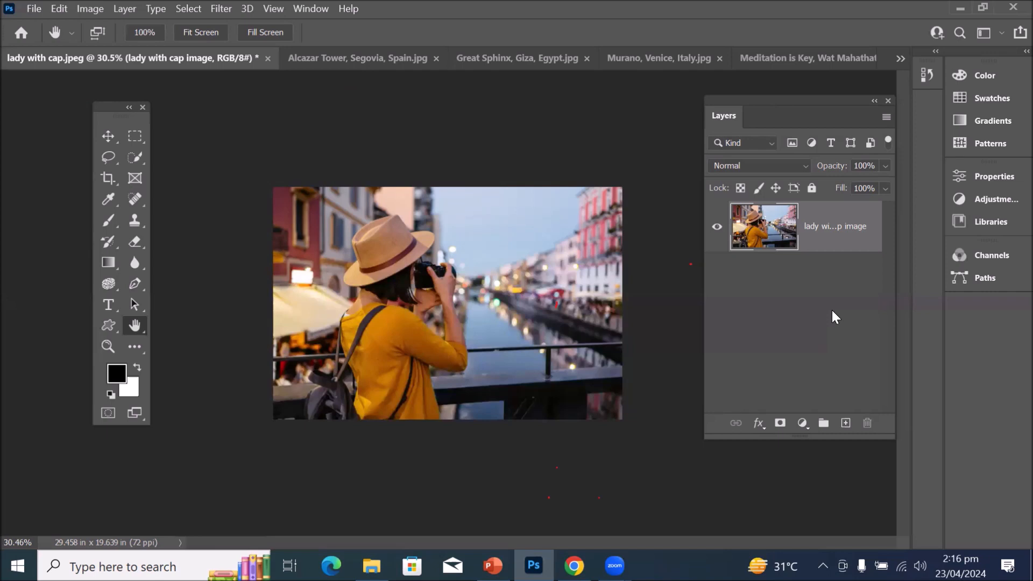
Hide and show the lady with cap image layer repeatedly to demonstrate layer visibility.
{"action": "left_click", "coordinate": [717, 228]}
{"action": "left_click", "coordinate": [717, 228]}
{"action": "left_click", "coordinate": [716, 228]}
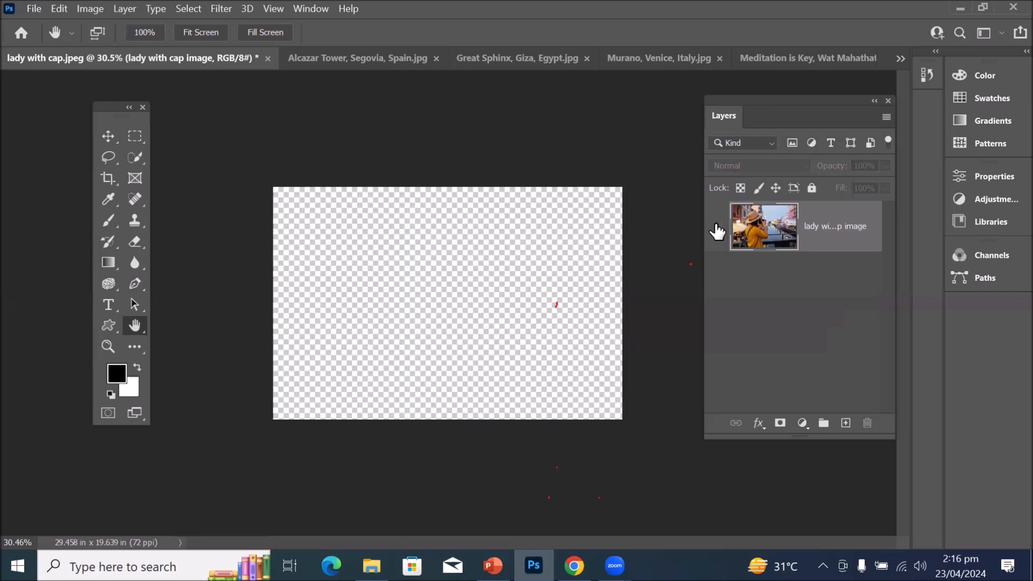
{"action": "left_click", "coordinate": [716, 228]}
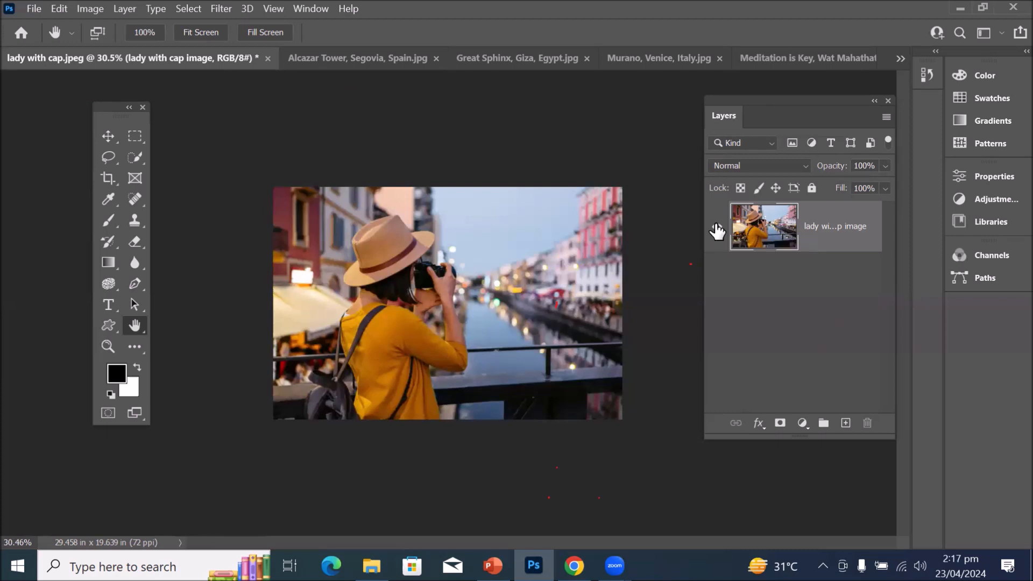
{"action": "left_click", "coordinate": [717, 230]}
{"action": "left_click", "coordinate": [717, 231]}
Rotate the view of the lady with cap image clockwise to about 33° with the Rotate View Tool.
{"action": "left_click", "coordinate": [140, 327]}
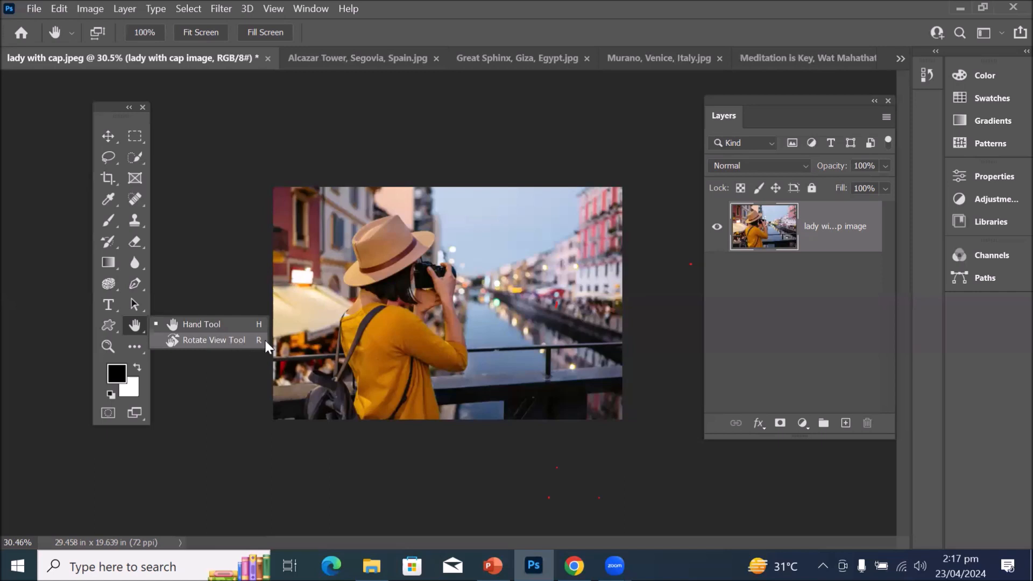
{"action": "left_click", "coordinate": [228, 339]}
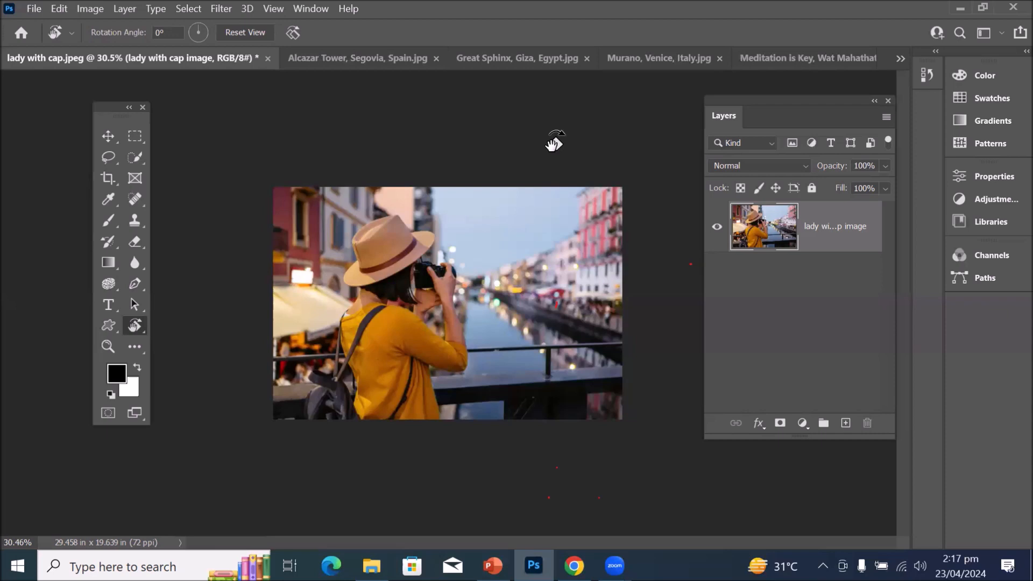
{"action": "left_click_drag", "start_coordinate": [564, 147], "coordinate": [573, 251]}
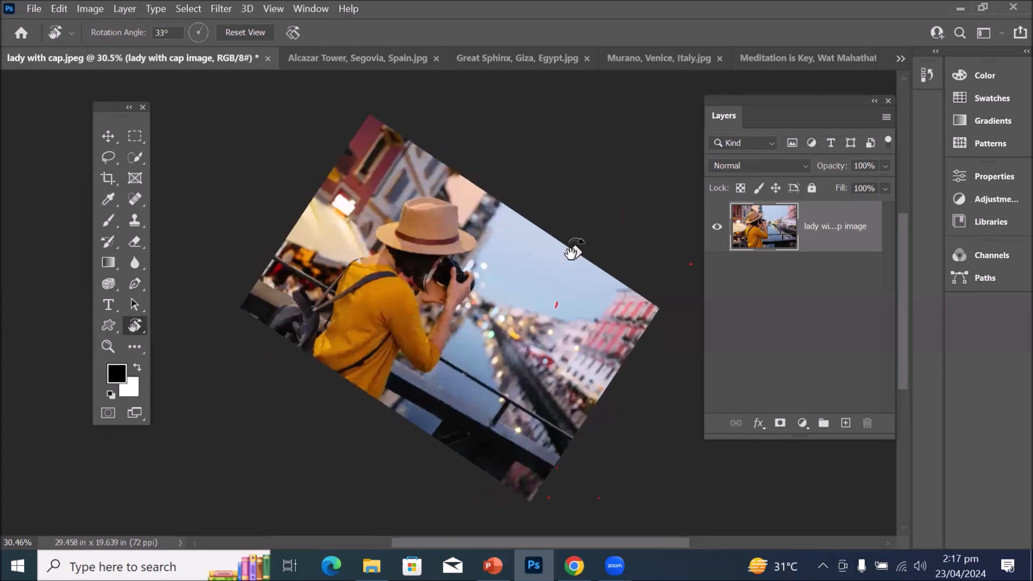
{"action": "left_click_drag", "start_coordinate": [573, 250], "coordinate": [573, 250]}
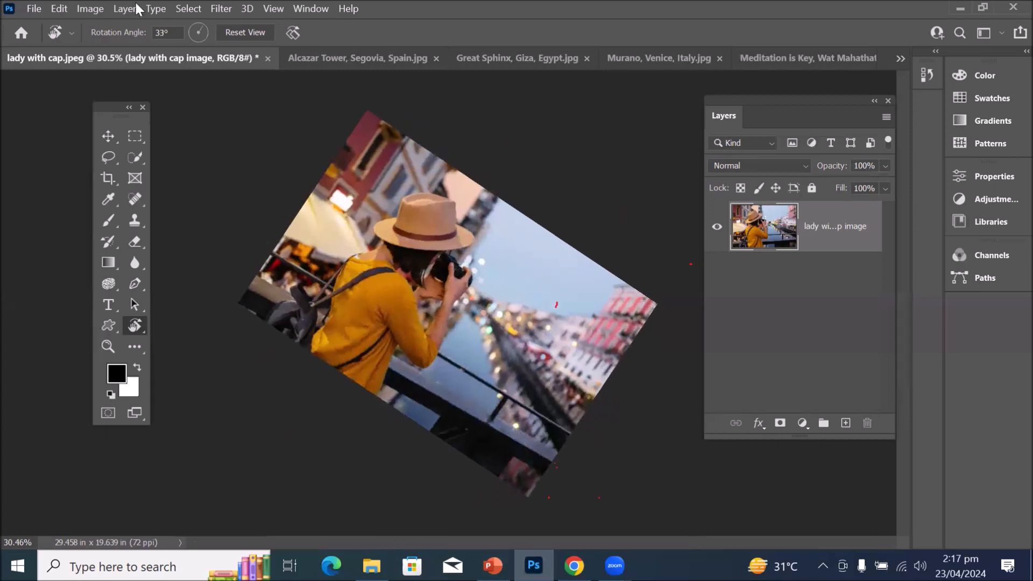
Set the view's rotation angle to 45°.
{"action": "left_click", "coordinate": [142, 32]}
{"action": "type", "text": "4"}
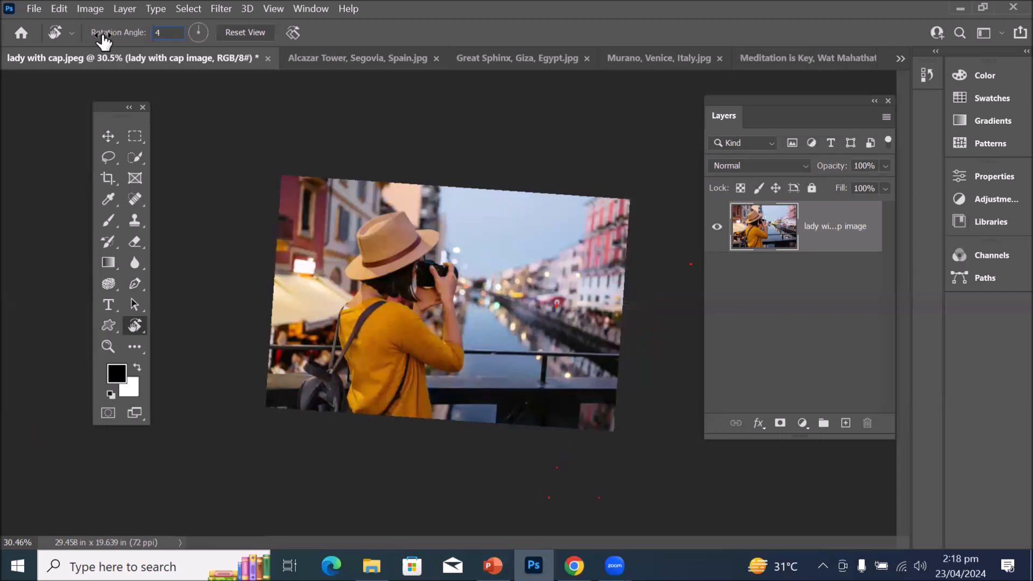
{"action": "type", "text": "5"}
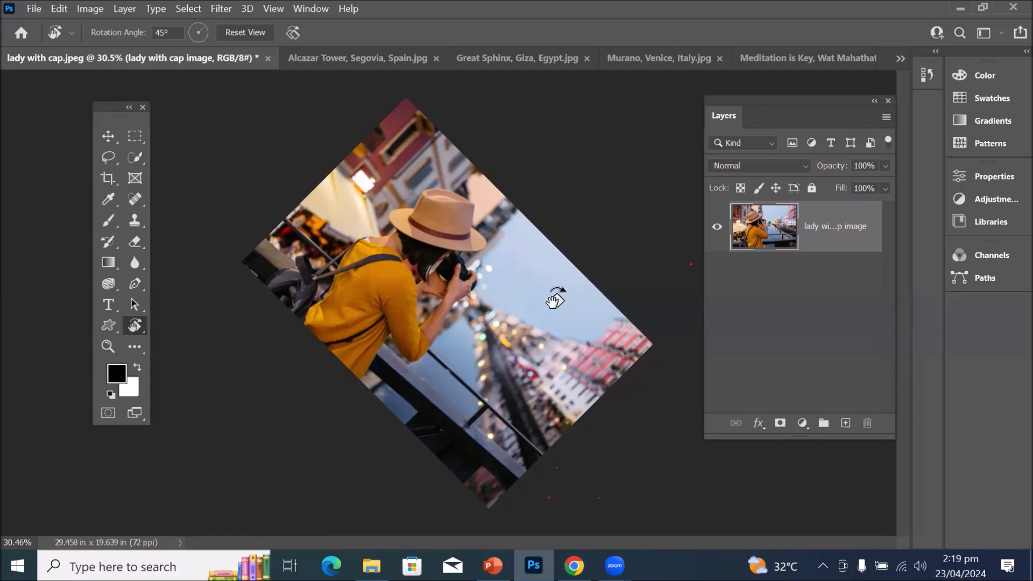
Arrange the open documents in a 6-up layout and move the toolbox off the woman's hat.
{"action": "left_click", "coordinate": [306, 9]}
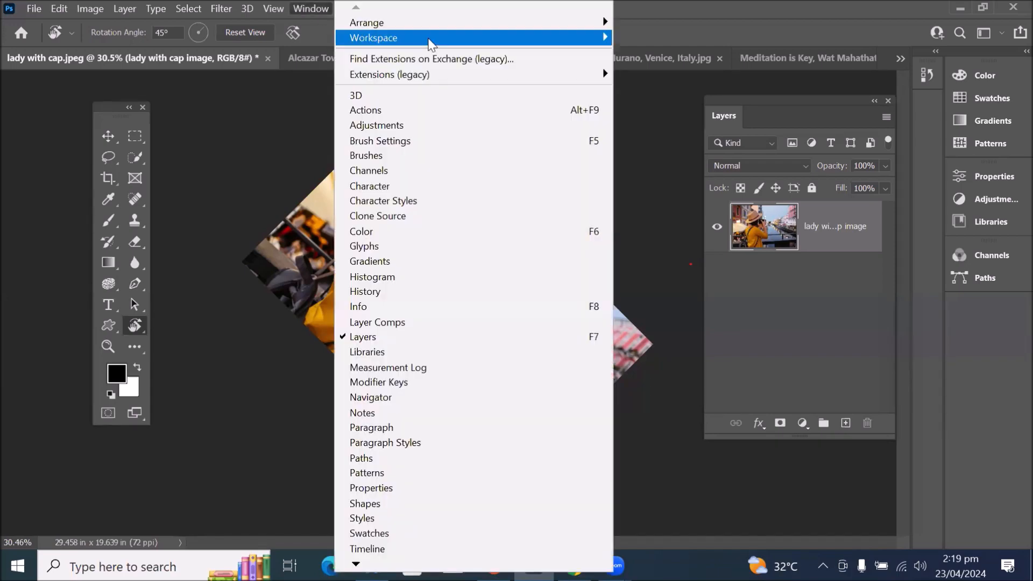
{"action": "mouse_move", "coordinate": [437, 26]}
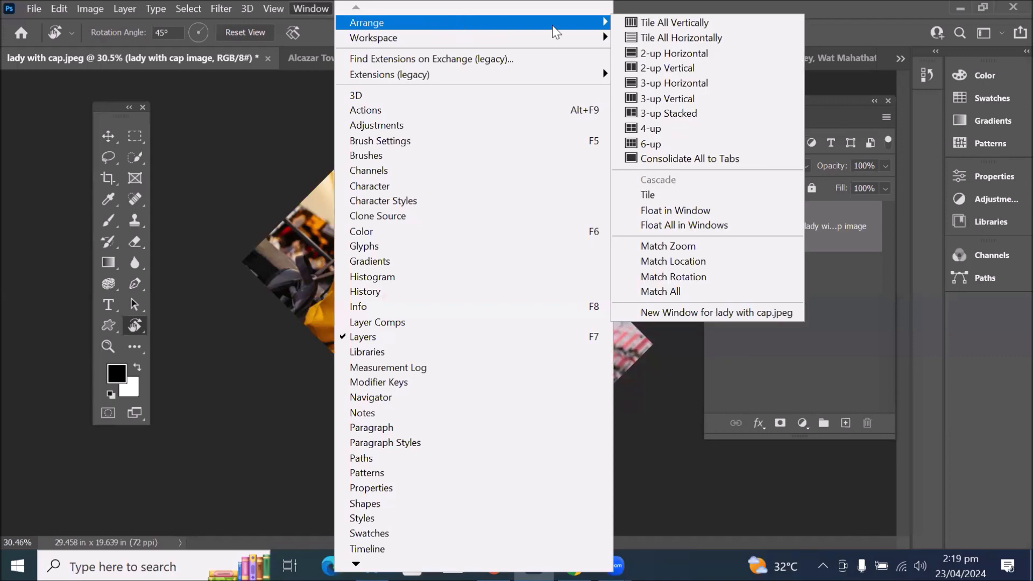
{"action": "left_click", "coordinate": [716, 149]}
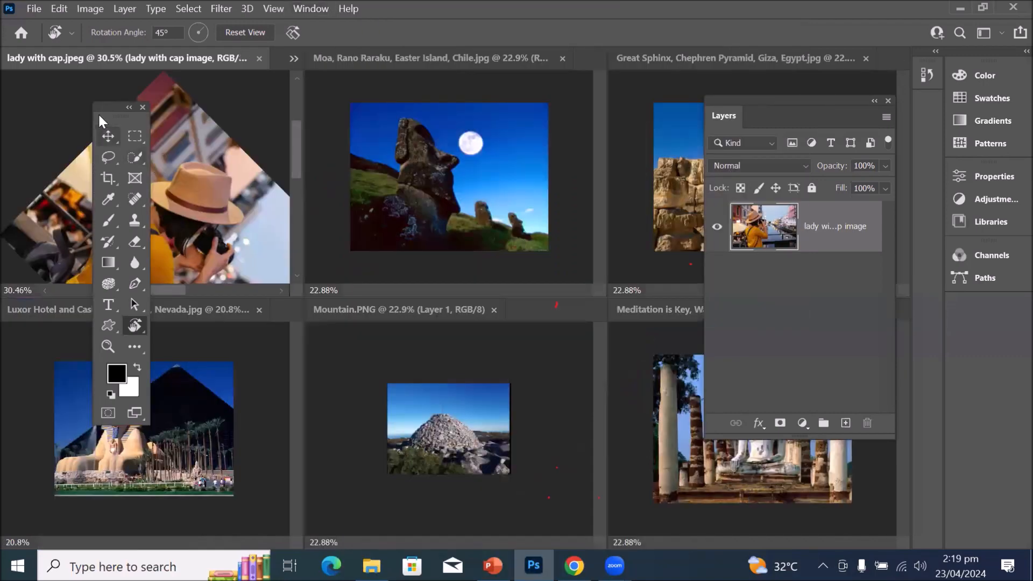
{"action": "left_click_drag", "start_coordinate": [106, 105], "coordinate": [51, 259]}
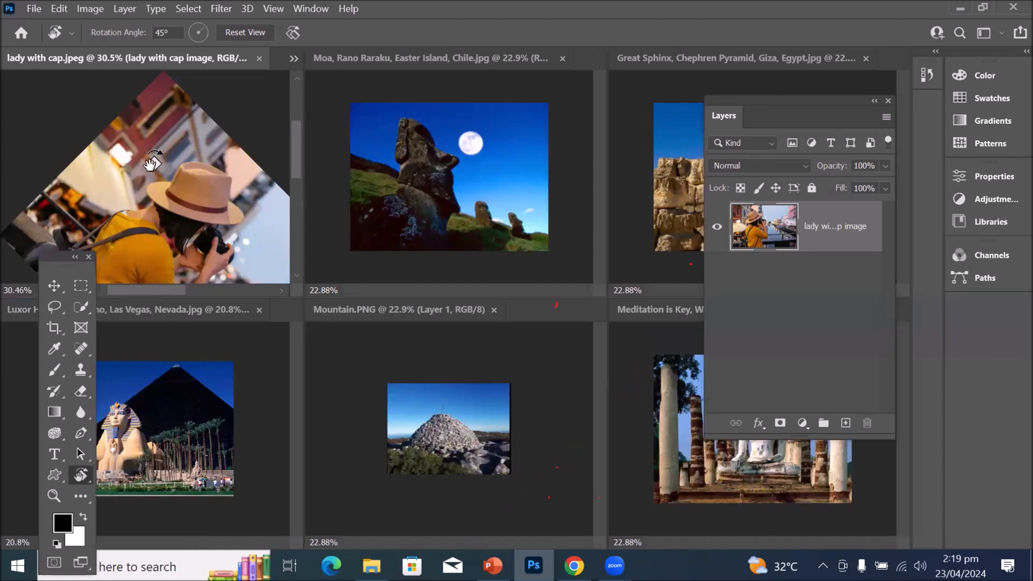
Select the Move tool, then match the rotation of all open documents to the lady with cap image.
{"action": "left_click", "coordinate": [54, 286]}
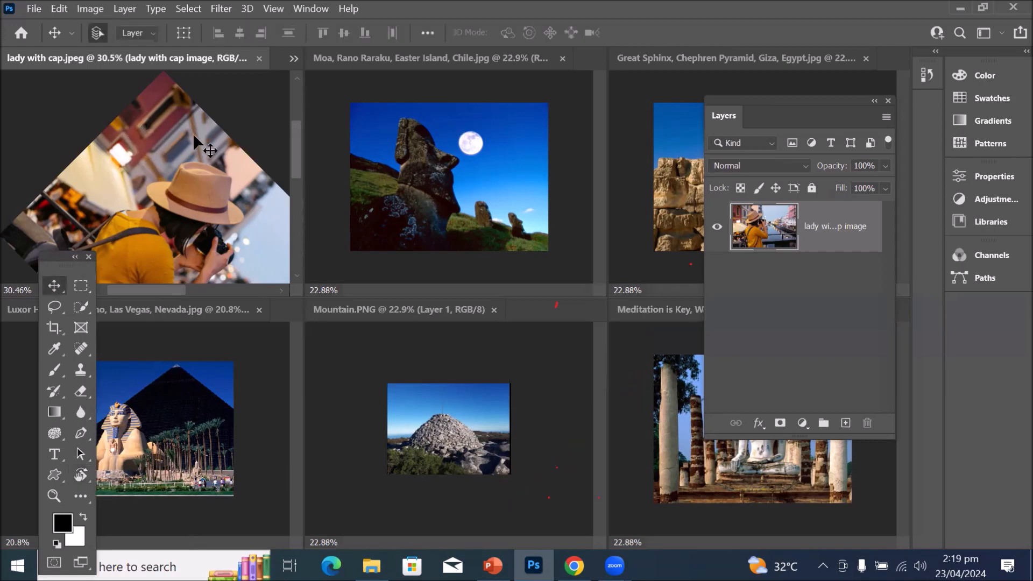
{"action": "left_click", "coordinate": [444, 125]}
{"action": "left_click", "coordinate": [431, 395]}
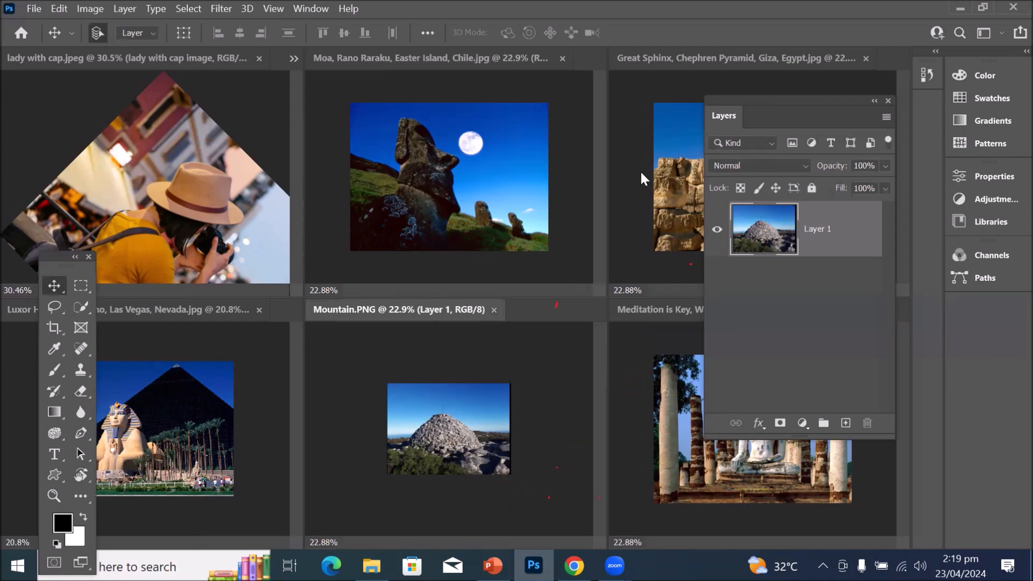
{"action": "left_click", "coordinate": [225, 129]}
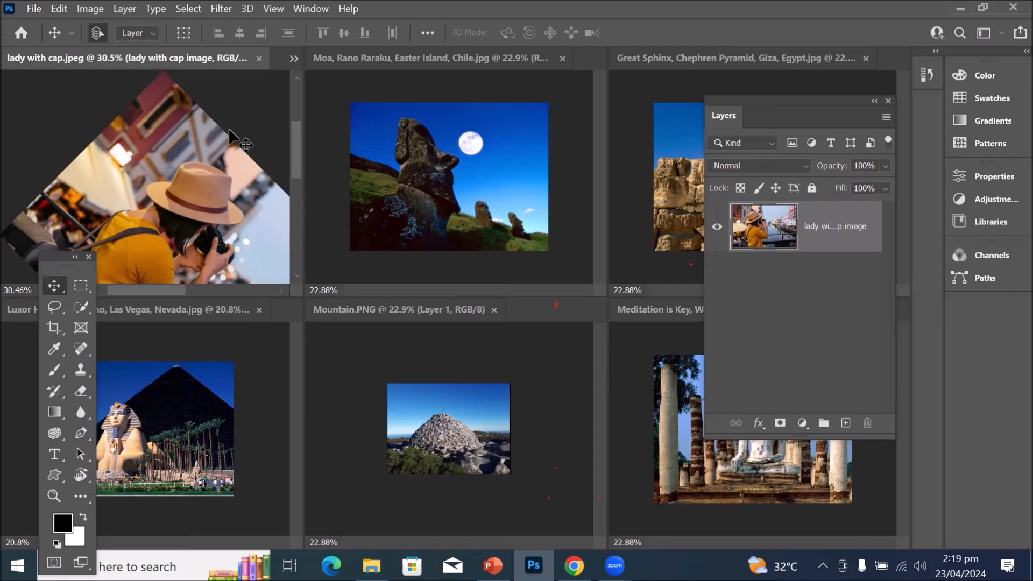
{"action": "left_click", "coordinate": [310, 8]}
{"action": "mouse_move", "coordinate": [484, 22]}
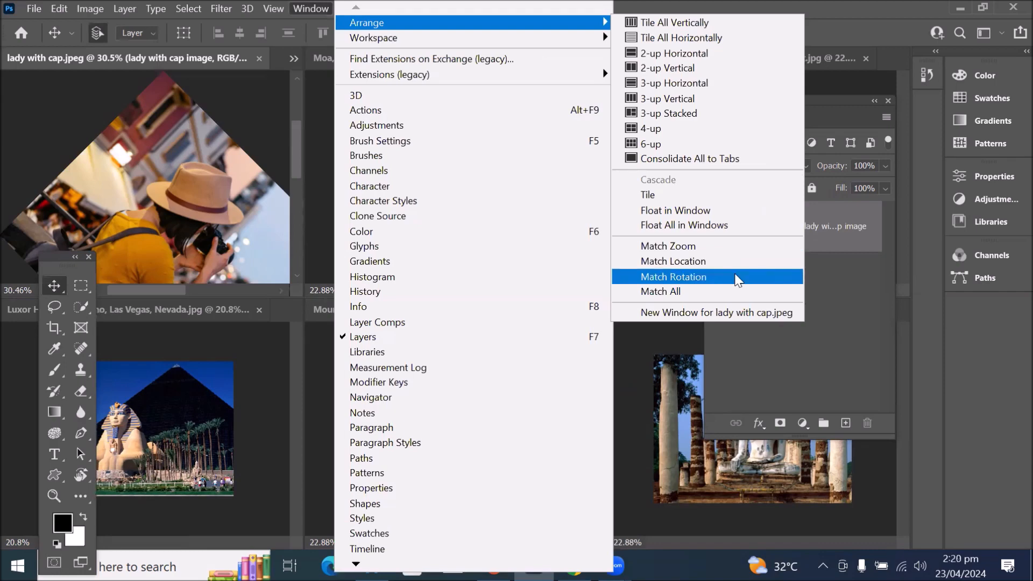
{"action": "left_click", "coordinate": [738, 278]}
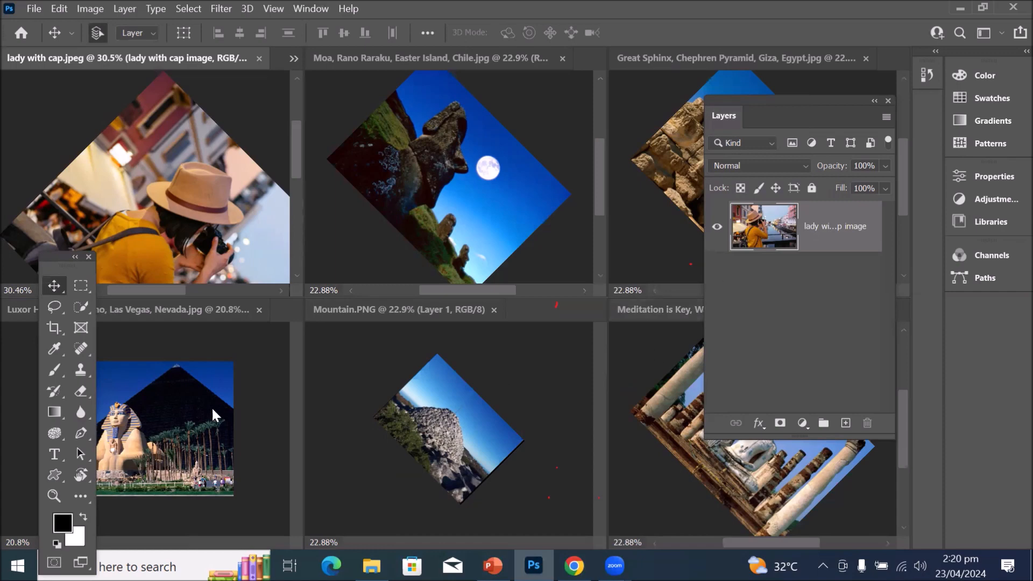
Zoom out the Luxor Hotel image to 14.21%.
{"action": "left_click", "coordinate": [190, 349]}
{"action": "scroll", "coordinate": [204, 373], "scroll_direction": "down", "scroll_amount": 3}
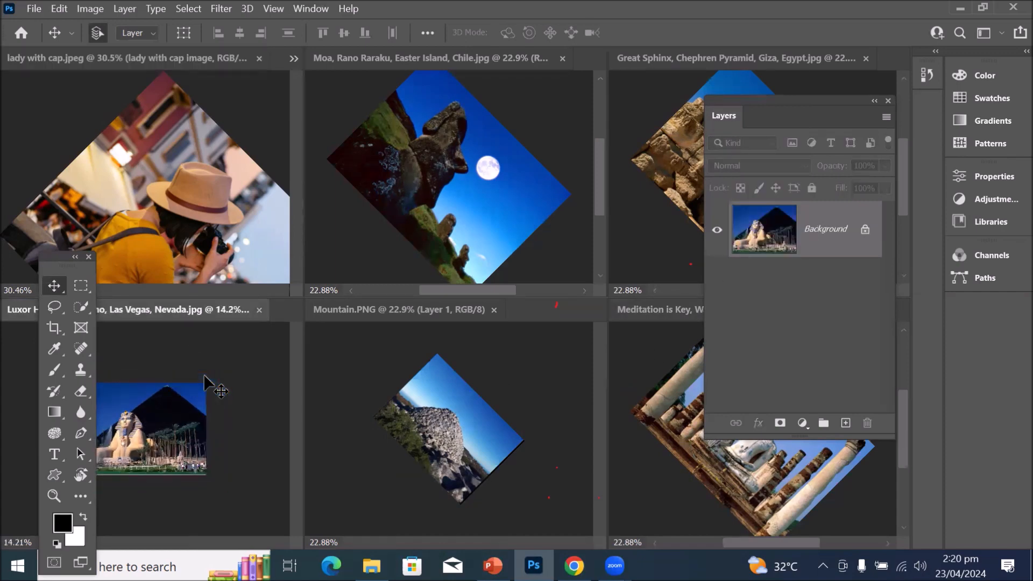
Move the toolbox off the Luxor Hotel image and zoom the image to 17.2%.
{"action": "left_click_drag", "start_coordinate": [58, 255], "coordinate": [21, 262]}
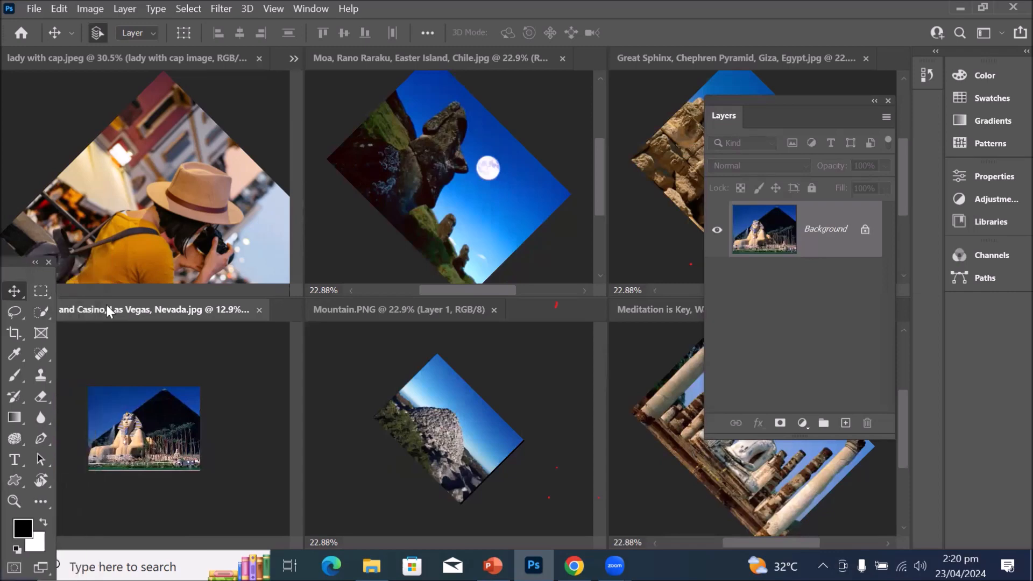
{"action": "scroll", "coordinate": [144, 442], "scroll_direction": "up", "scroll_amount": 2}
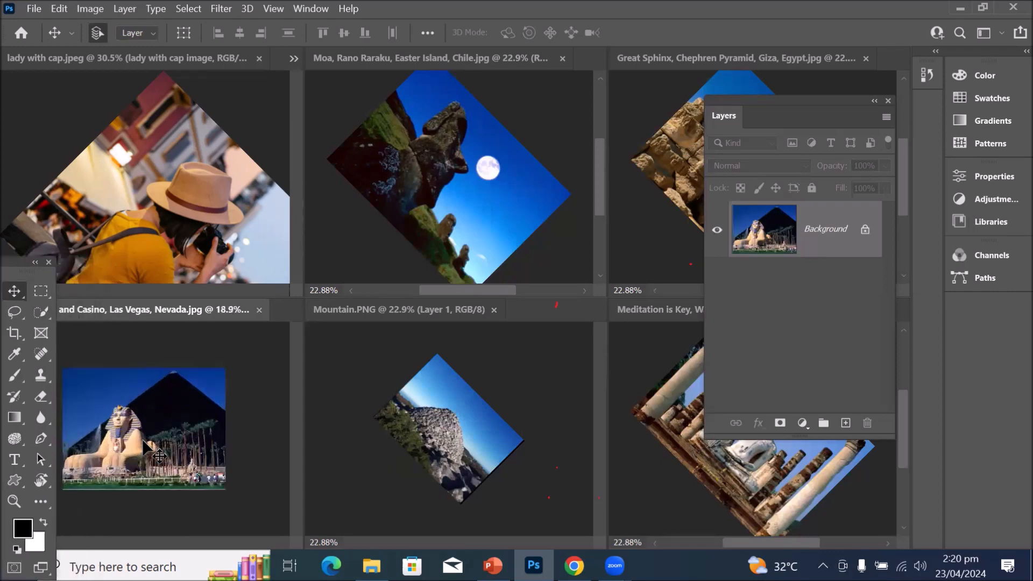
{"action": "scroll", "coordinate": [144, 442], "scroll_direction": "down", "scroll_amount": 1}
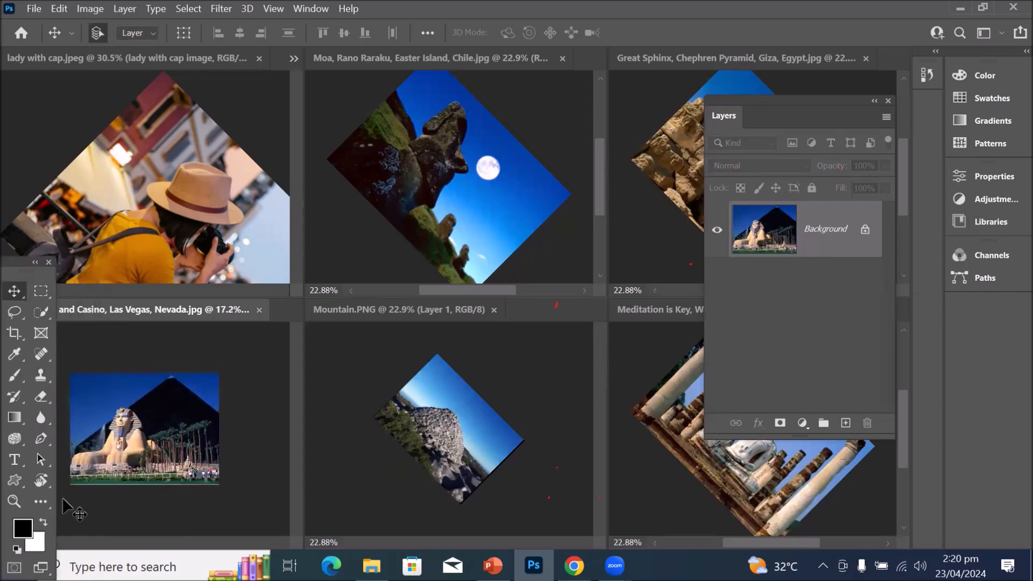
Select the Rotate View tool and try to rotate the view of the Luxor Hotel image.
{"action": "left_click", "coordinate": [42, 481]}
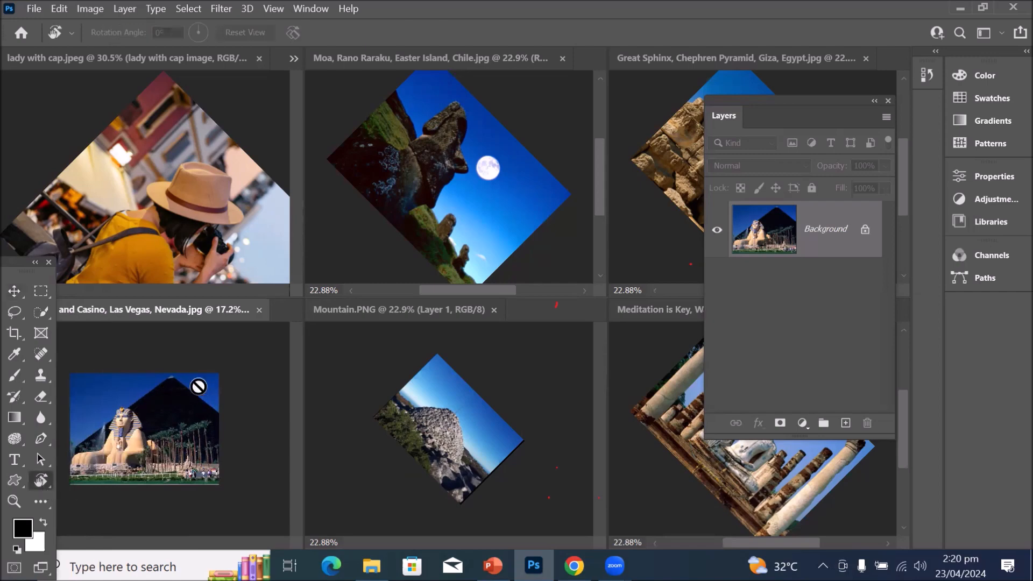
{"action": "left_click", "coordinate": [176, 410]}
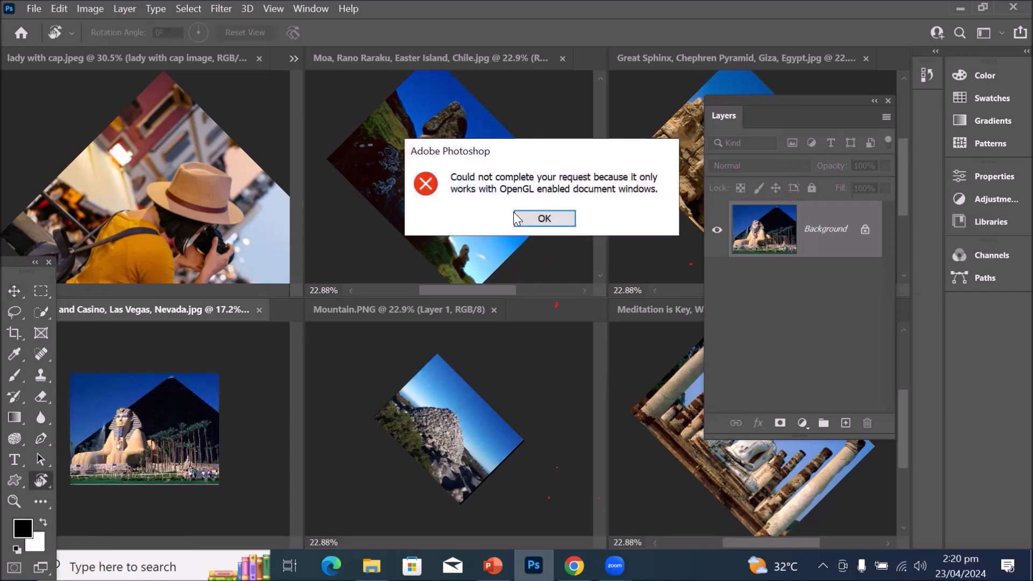
{"action": "left_click", "coordinate": [544, 219]}
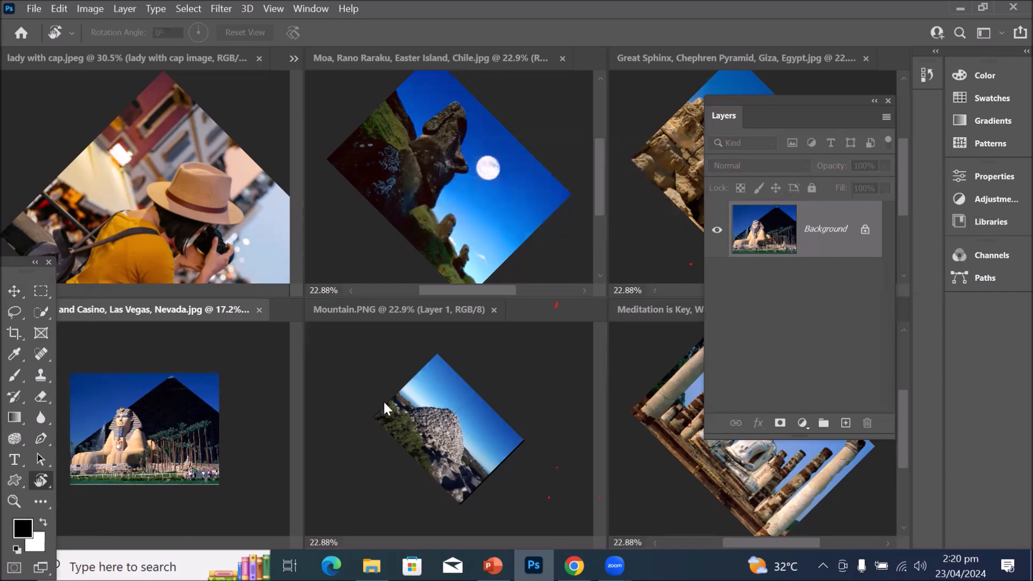
Close the Luxor Hotel and Mountain.PNG documents.
{"action": "left_click", "coordinate": [258, 310]}
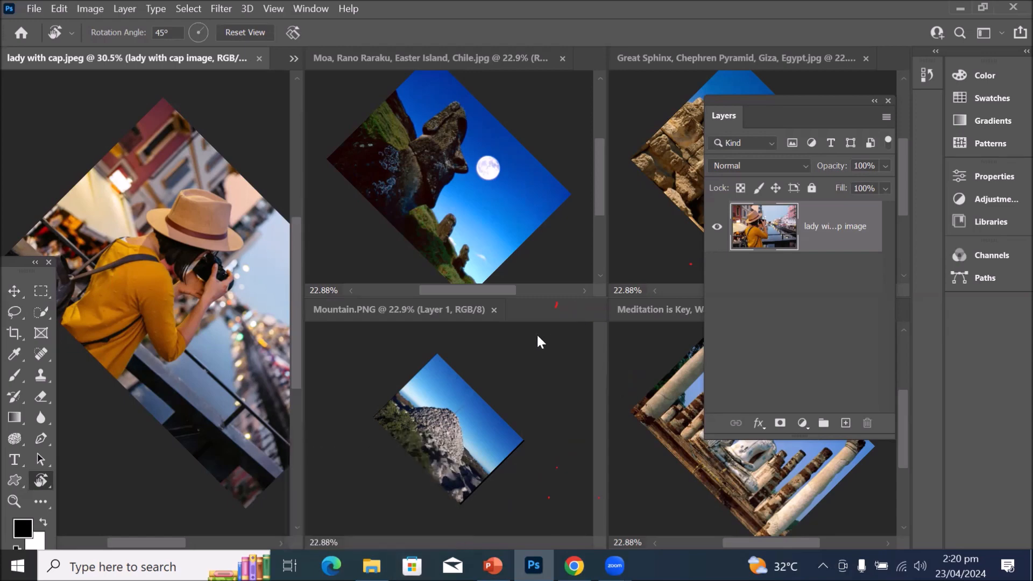
{"action": "left_click", "coordinate": [480, 309]}
{"action": "left_click", "coordinate": [494, 309]}
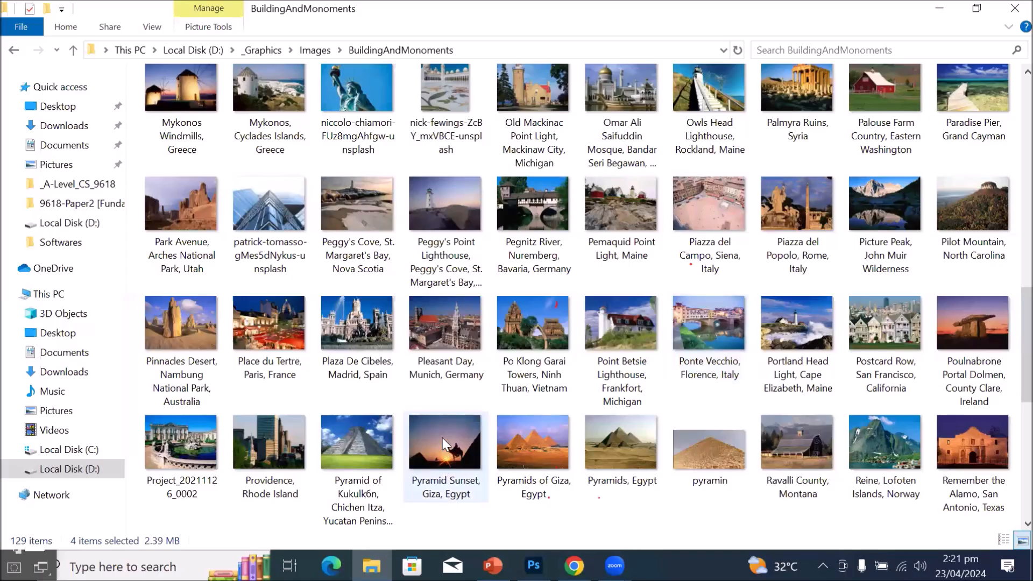
Open the Pyramid Sunset, Giza and Pyramid of Kukulkán images from the BuildingAndMonoments folder in Photoshop.
{"action": "left_click", "coordinate": [442, 438]}
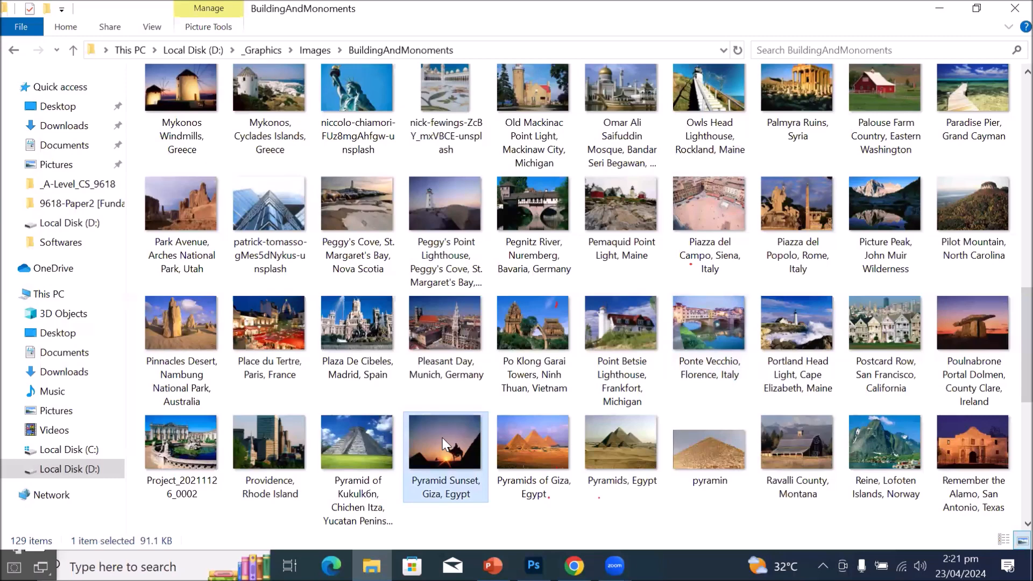
{"action": "left_click", "coordinate": [360, 441], "text": "ctrl"}
{"action": "left_click_drag", "start_coordinate": [367, 440], "coordinate": [520, 34]}
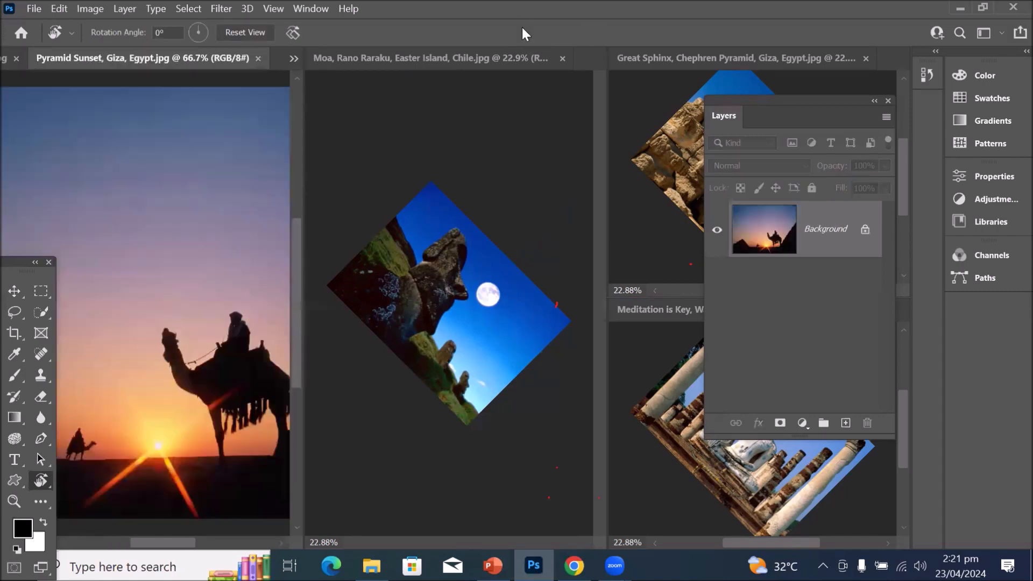
Consolidate all open documents to tabs.
{"action": "left_click", "coordinate": [306, 9]}
{"action": "left_click", "coordinate": [306, 10]}
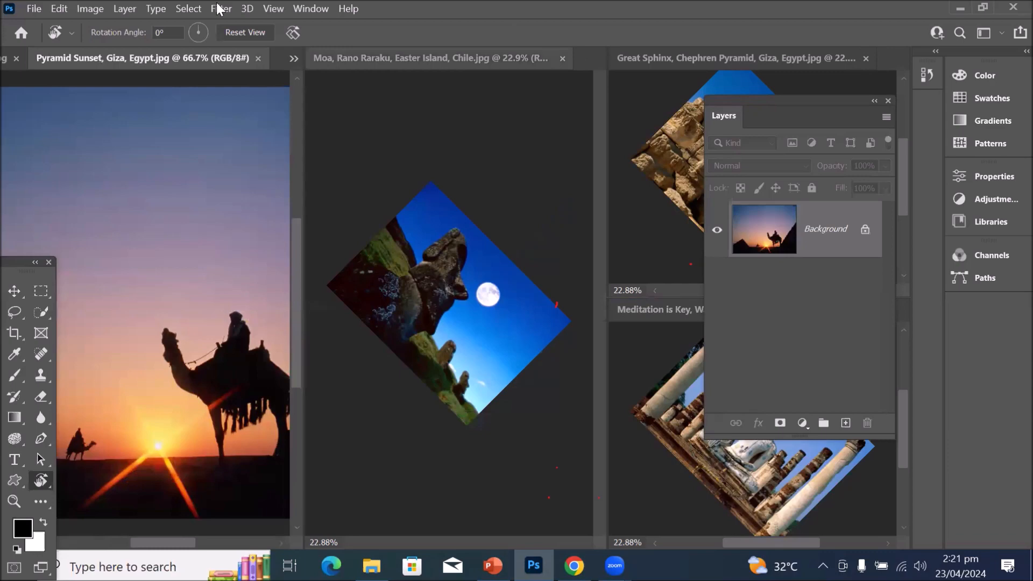
{"action": "left_click", "coordinate": [312, 4]}
{"action": "mouse_move", "coordinate": [462, 38]}
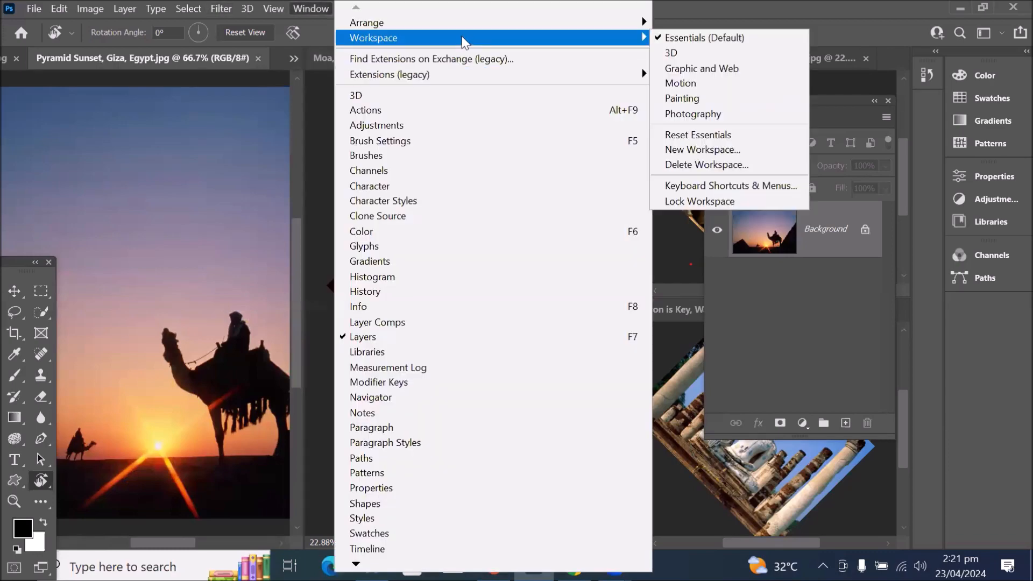
{"action": "mouse_move", "coordinate": [474, 15]}
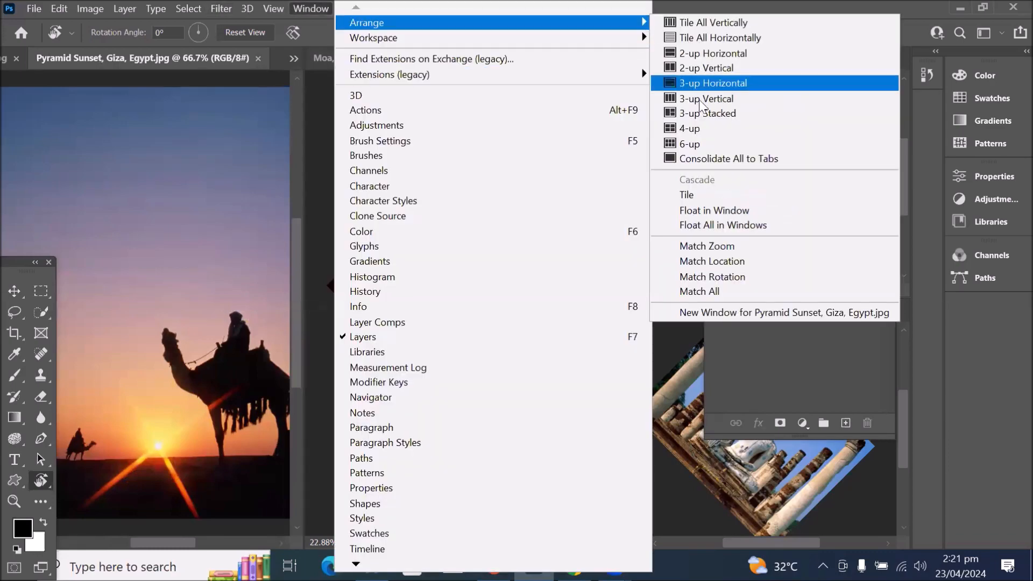
{"action": "left_click", "coordinate": [719, 158]}
Switch to the Murano, Venice, Italy document and arrange the open documents in a 6-up layout.
{"action": "left_click", "coordinate": [898, 59]}
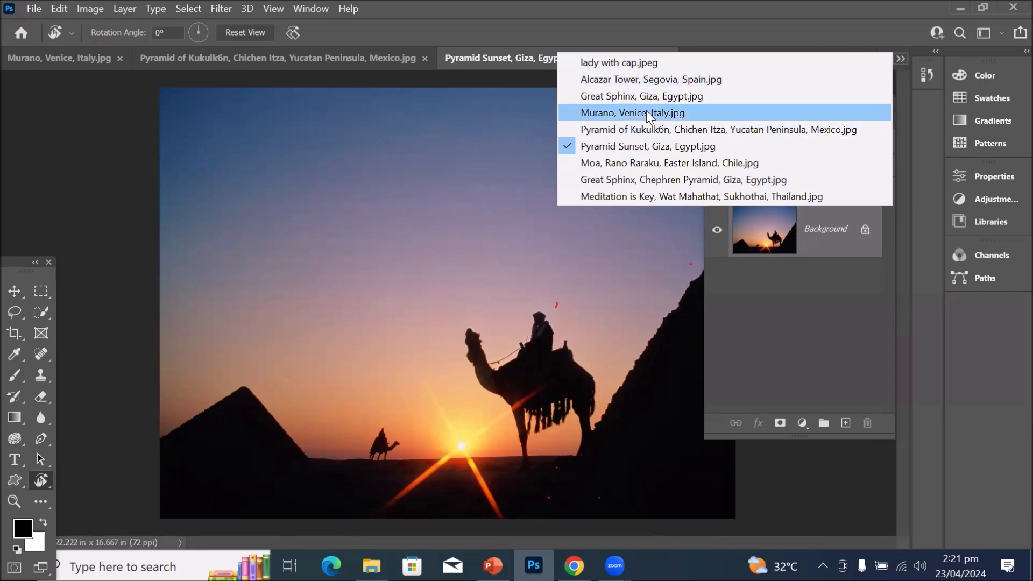
{"action": "left_click", "coordinate": [612, 114]}
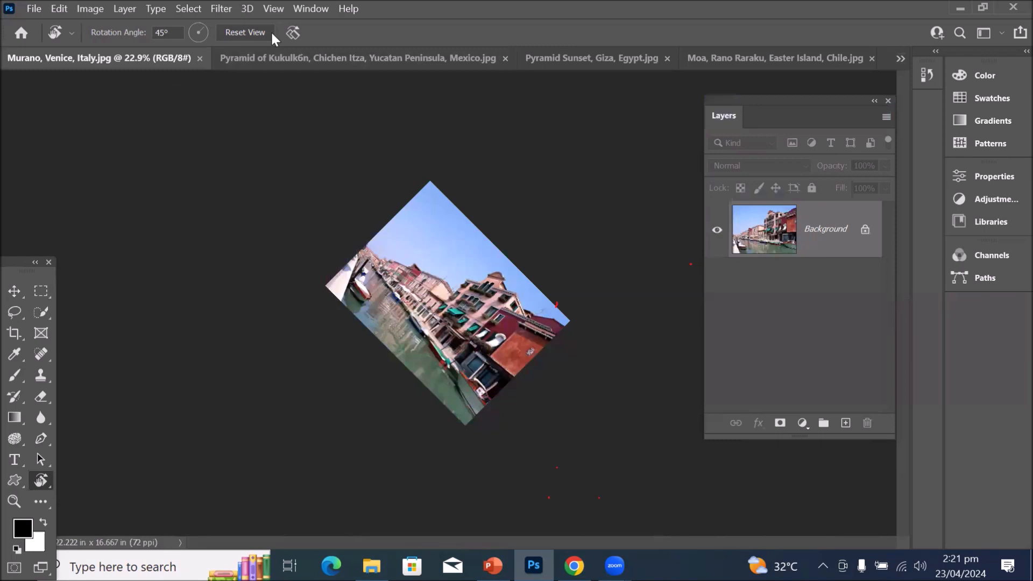
{"action": "left_click", "coordinate": [302, 11]}
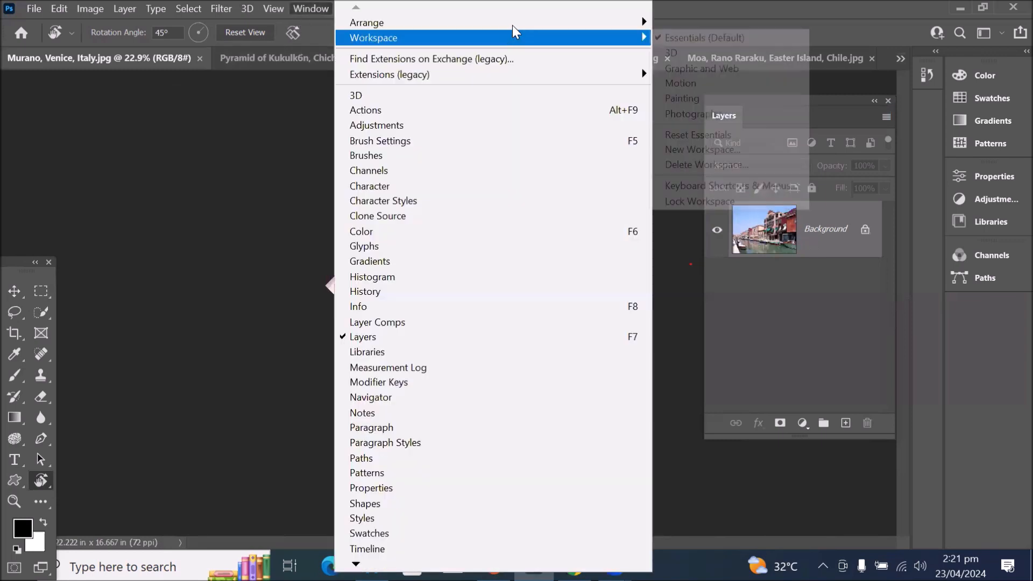
{"action": "mouse_move", "coordinate": [512, 25]}
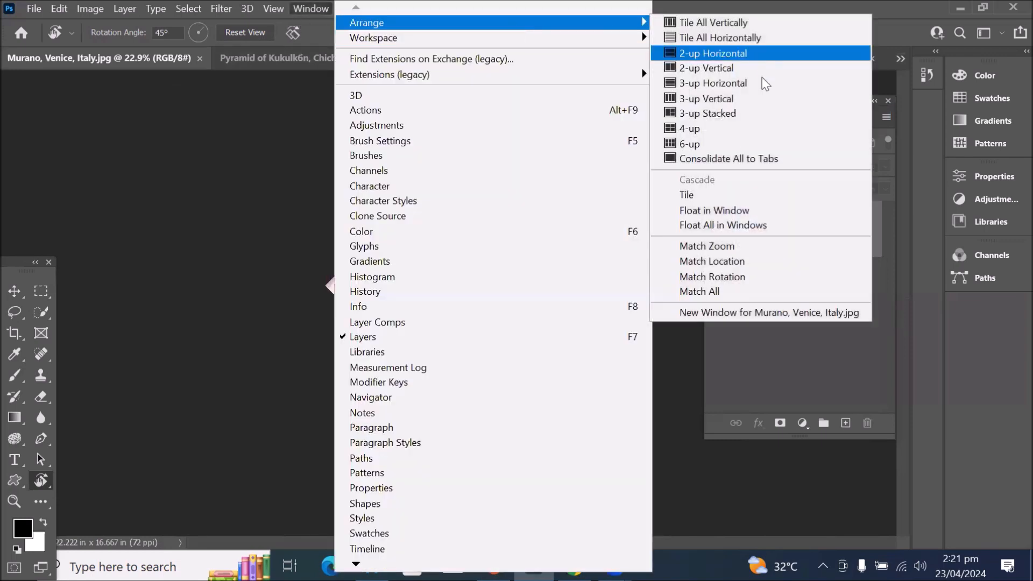
{"action": "left_click", "coordinate": [765, 148]}
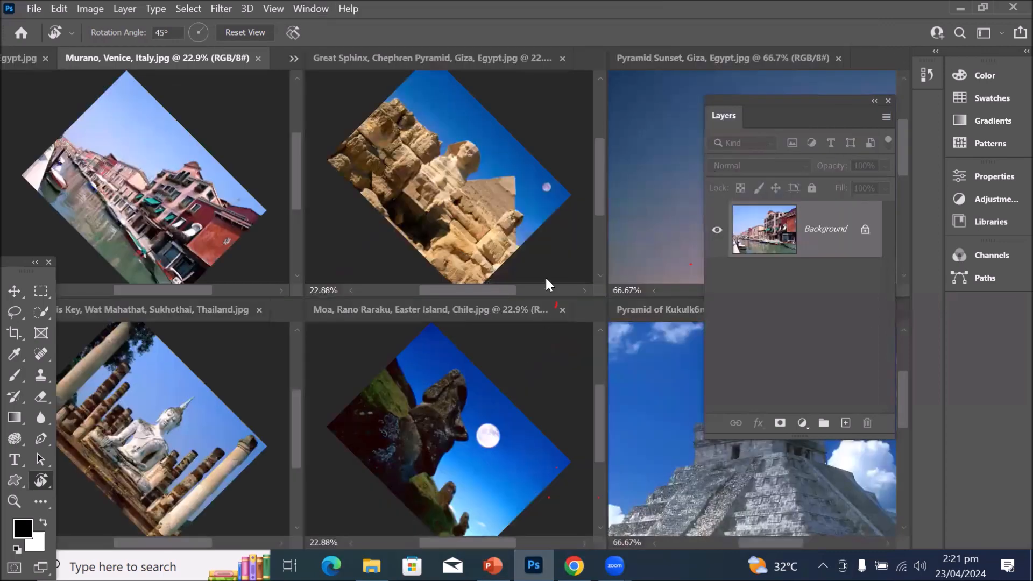
Zoom out the Murano image to 15.6% and move the Layers panel off the Pyramid Sunset image.
{"action": "scroll", "coordinate": [545, 278], "scroll_direction": "down", "scroll_amount": 2}
{"action": "scroll", "coordinate": [587, 338], "scroll_direction": "down", "scroll_amount": 2}
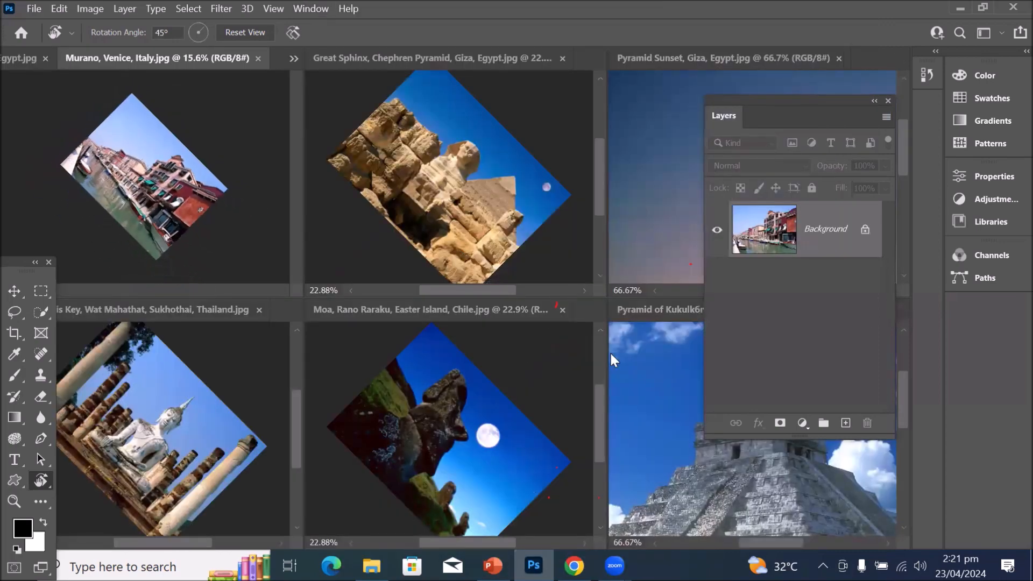
{"action": "left_click", "coordinate": [669, 162]}
{"action": "left_click_drag", "start_coordinate": [777, 105], "coordinate": [398, 244]}
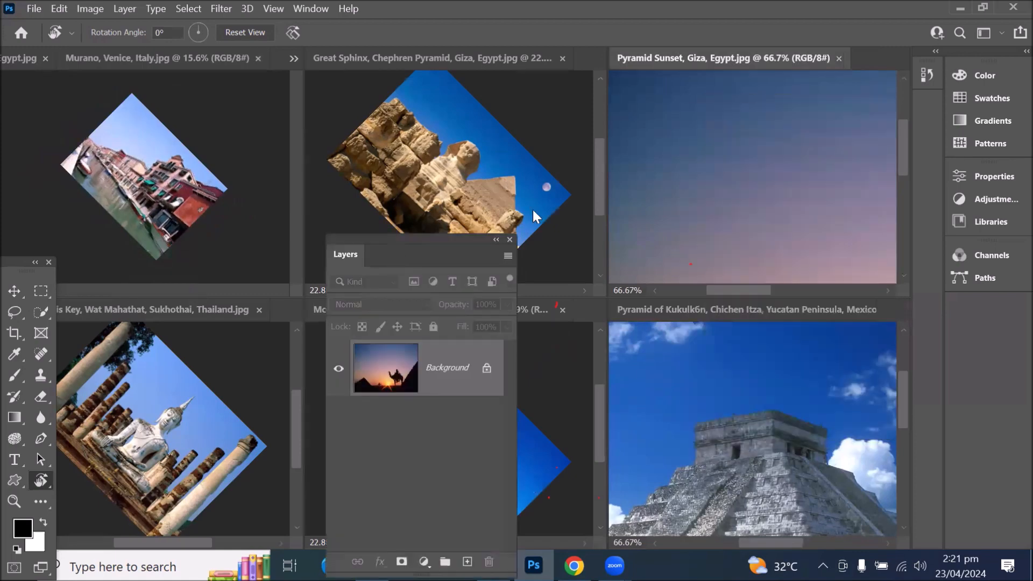
Zoom out the Pyramid Sunset image to 19.31% and rotate its view to about -50°.
{"action": "scroll", "coordinate": [718, 183], "scroll_direction": "down", "scroll_amount": 1}
{"action": "scroll", "coordinate": [752, 184], "scroll_direction": "down", "scroll_amount": 3}
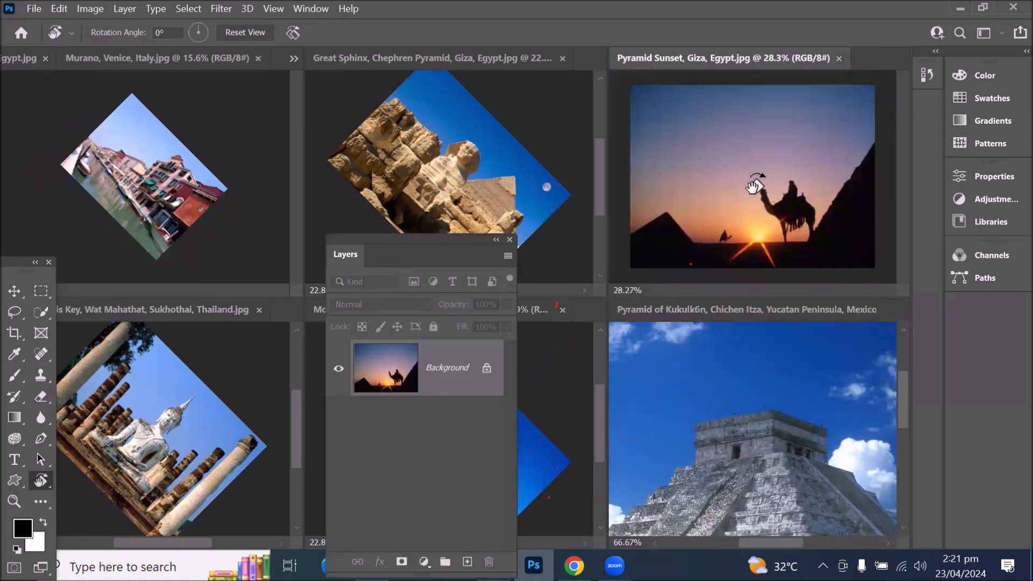
{"action": "scroll", "coordinate": [753, 186], "scroll_direction": "down", "scroll_amount": 2}
{"action": "left_click_drag", "start_coordinate": [840, 102], "coordinate": [750, 109]}
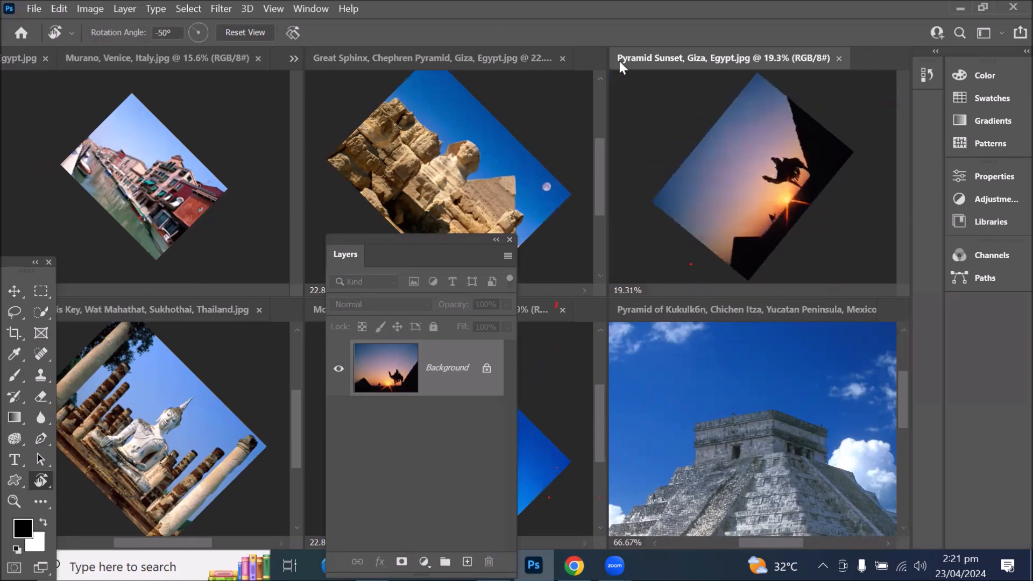
{"action": "left_click", "coordinate": [312, 8]}
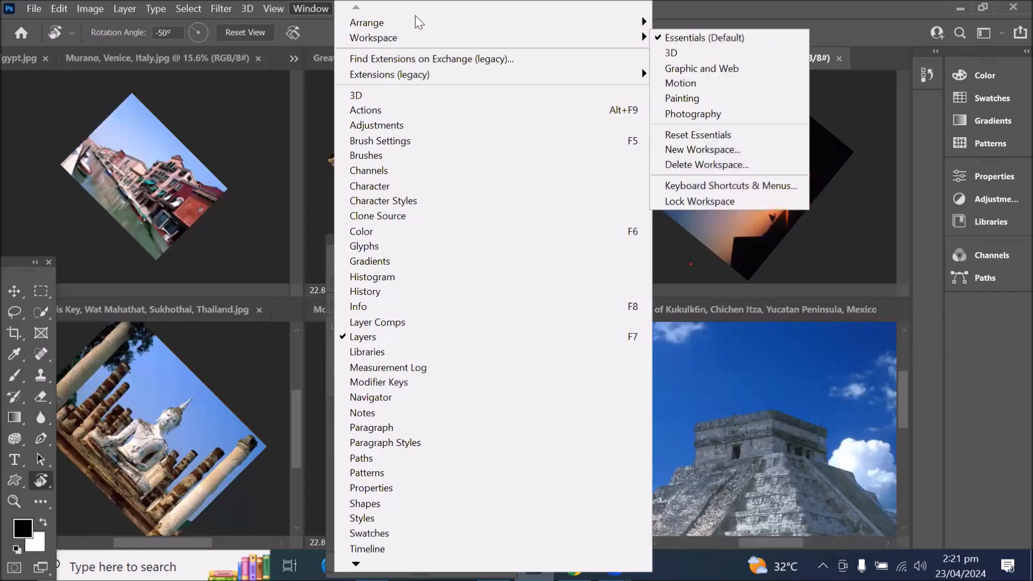
{"action": "mouse_move", "coordinate": [422, 24]}
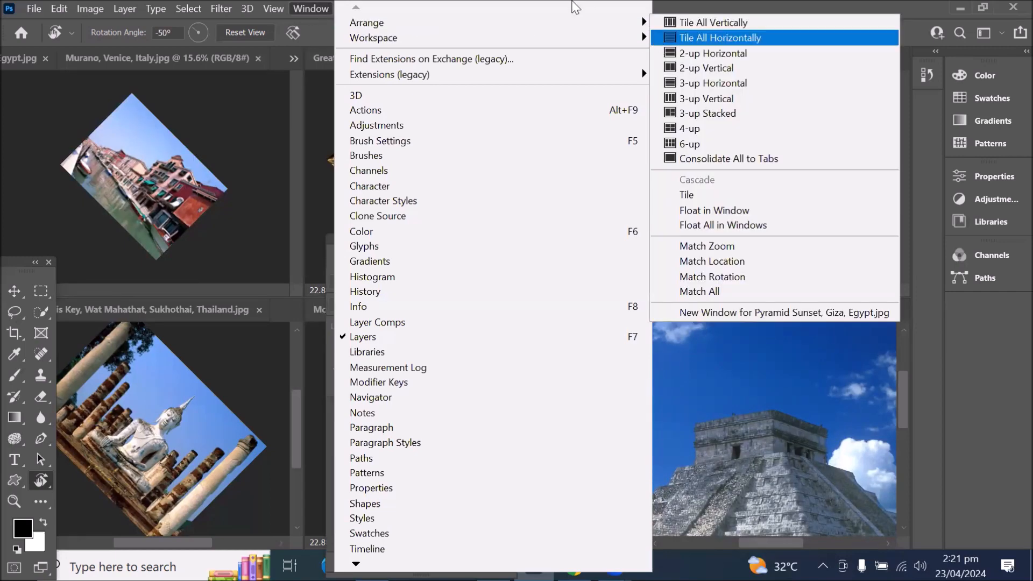
{"action": "left_click", "coordinate": [666, 39]}
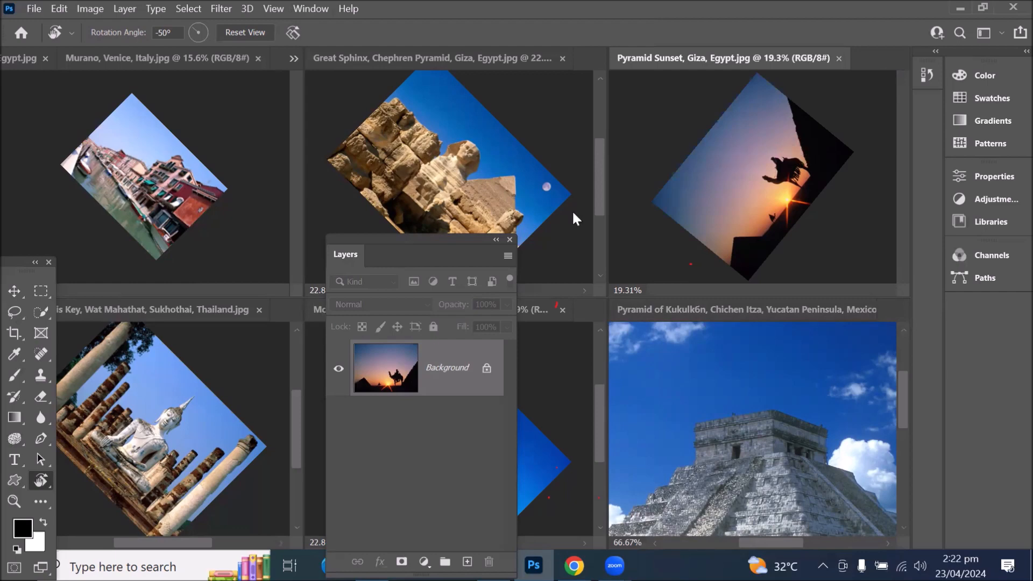
Match zoom, location and rotation of all open documents to the Pyramid Sunset image and move the Layers panel clear of the images.
{"action": "left_click", "coordinate": [312, 8]}
{"action": "mouse_move", "coordinate": [385, 22]}
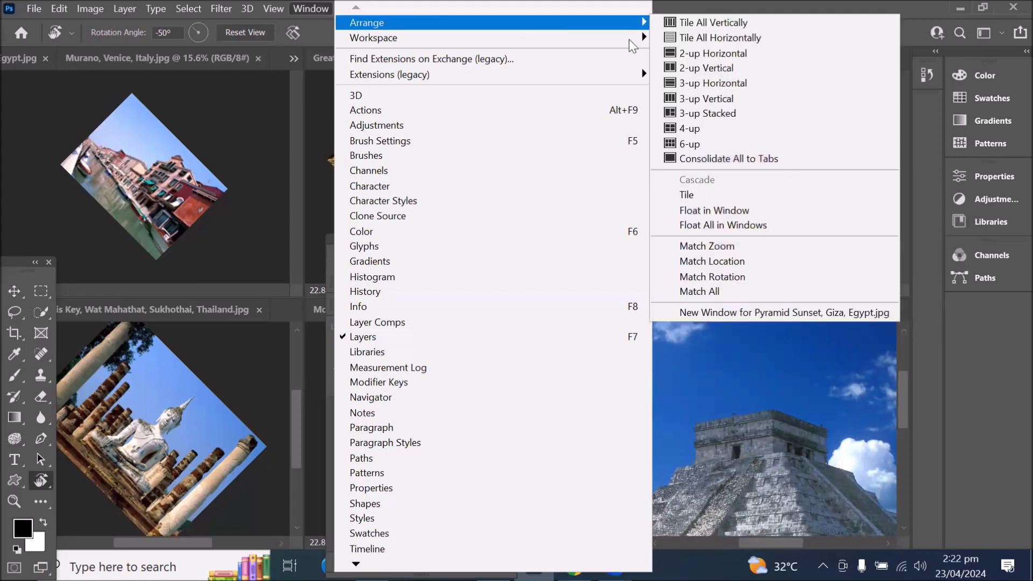
{"action": "left_click", "coordinate": [748, 289]}
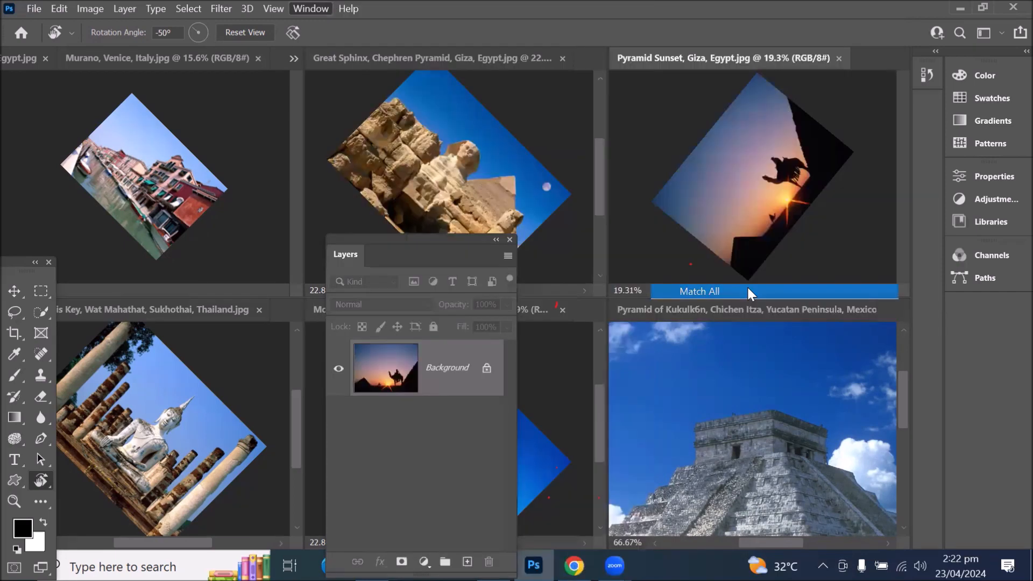
{"action": "left_click_drag", "start_coordinate": [387, 232], "coordinate": [977, 338]}
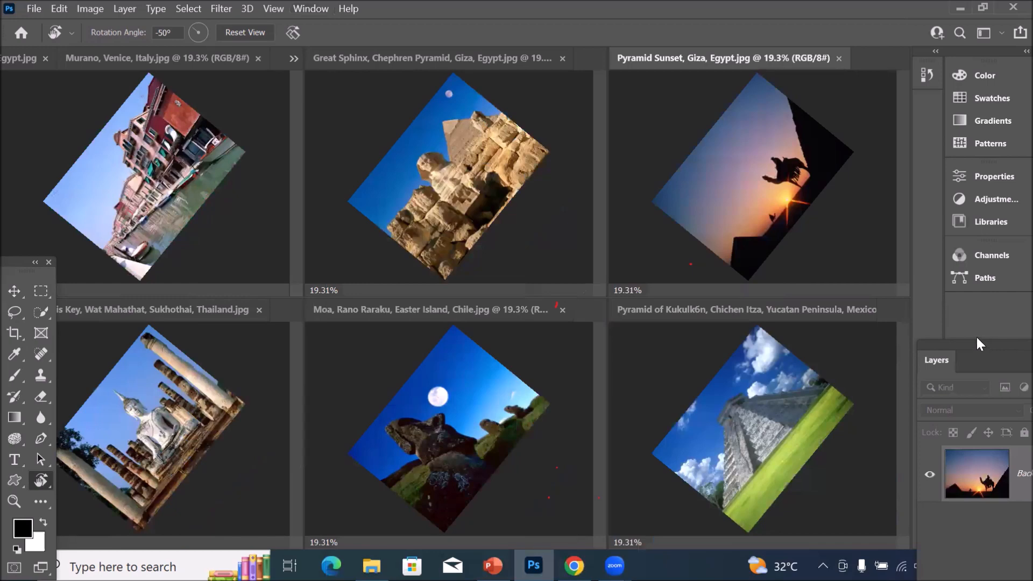
Tile all open documents so every image has its own pane.
{"action": "left_click", "coordinate": [302, 9]}
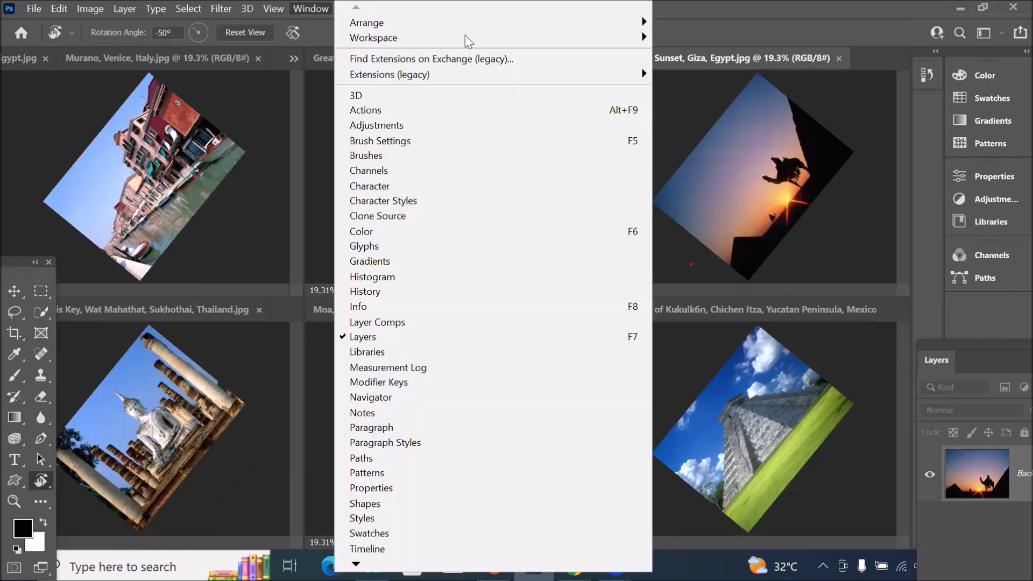
{"action": "mouse_move", "coordinate": [492, 28]}
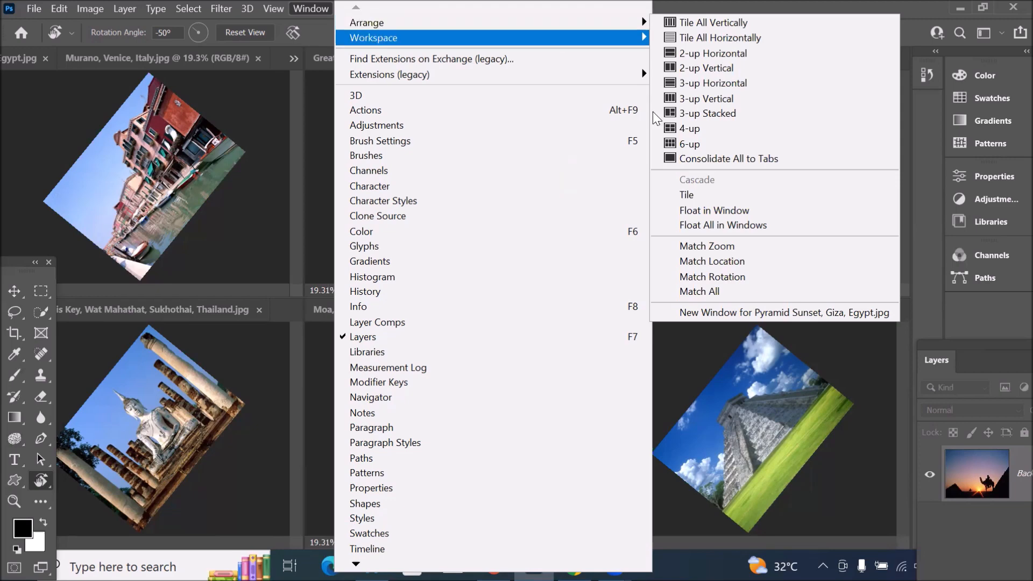
{"action": "left_click", "coordinate": [693, 195]}
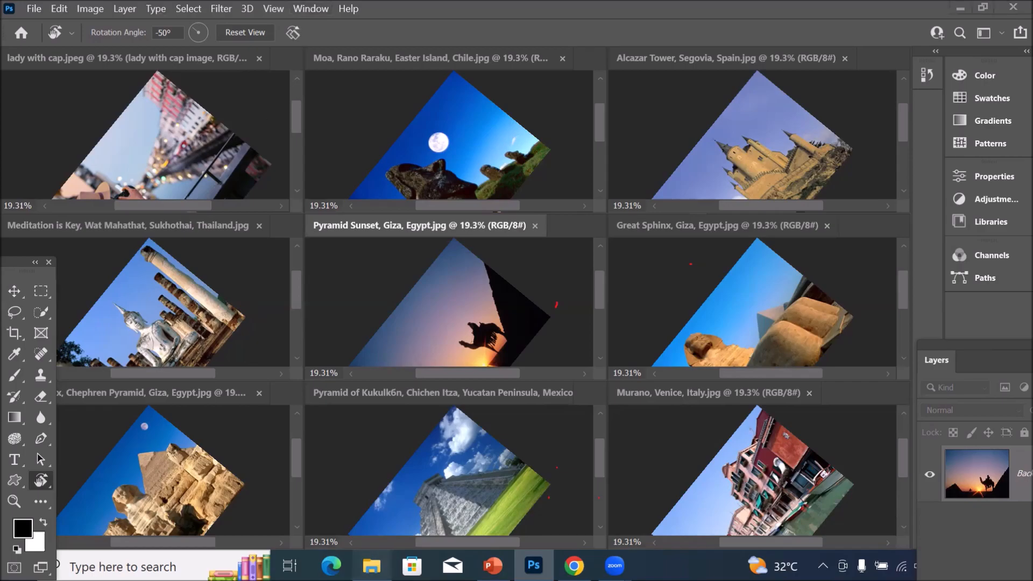
Open the Plaza De Cibeles, Madrid, Spain image from the images folder and tile all documents again to include it.
{"action": "left_click", "coordinate": [358, 563]}
{"action": "left_click_drag", "start_coordinate": [343, 325], "coordinate": [534, 344]}
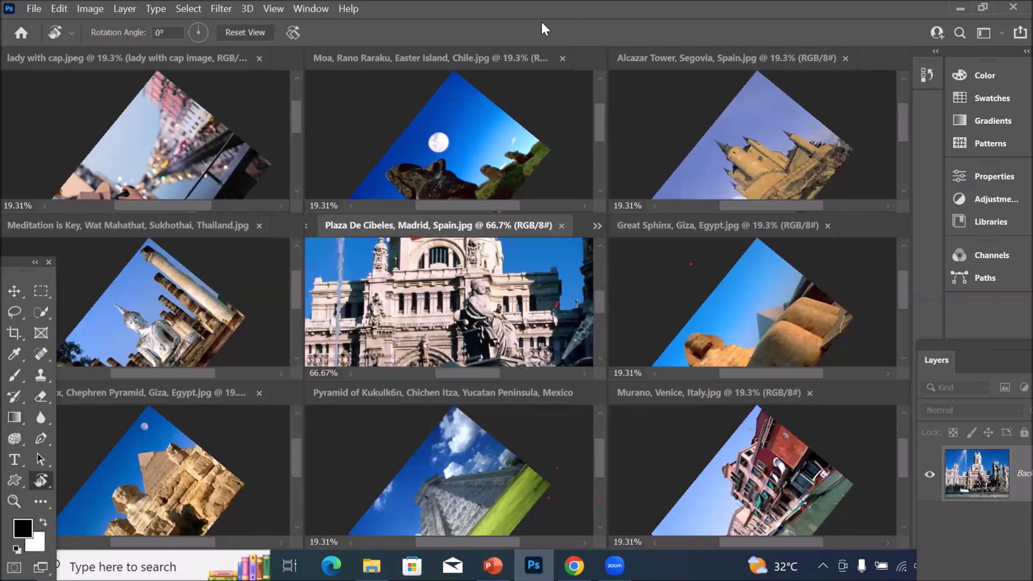
{"action": "left_click", "coordinate": [307, 9]}
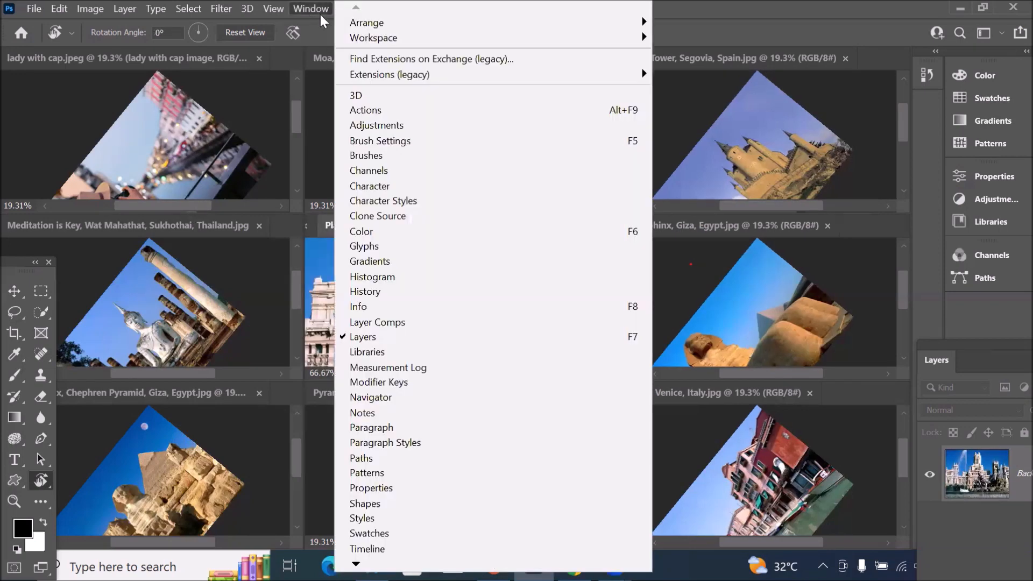
{"action": "mouse_move", "coordinate": [387, 21]}
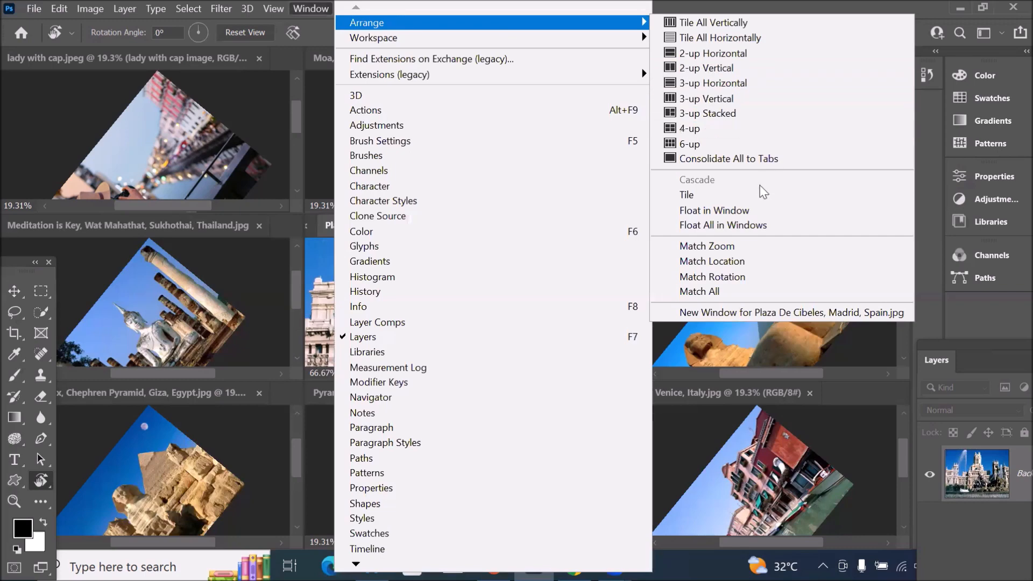
{"action": "left_click", "coordinate": [760, 199]}
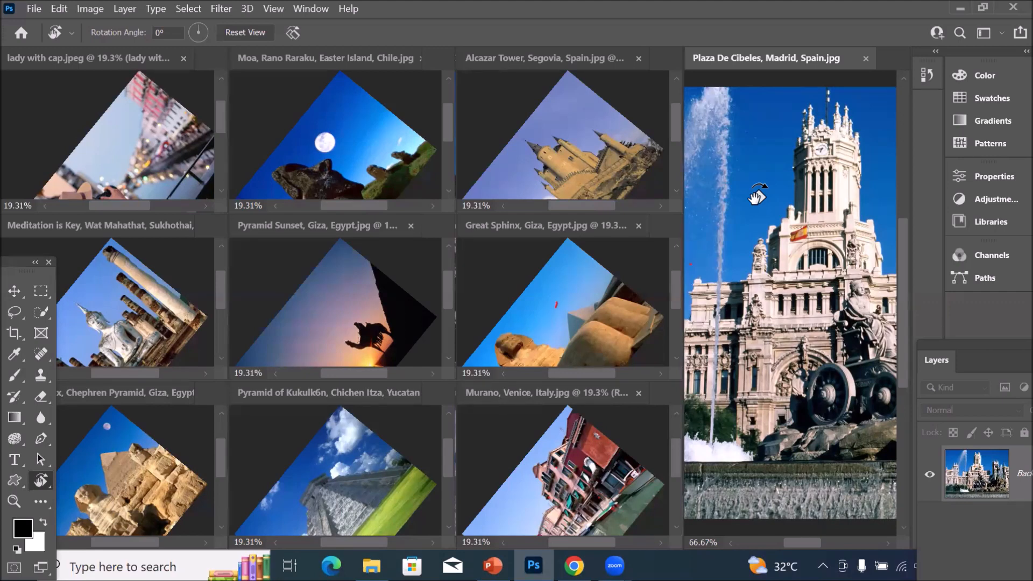
{"action": "left_click", "coordinate": [310, 8]}
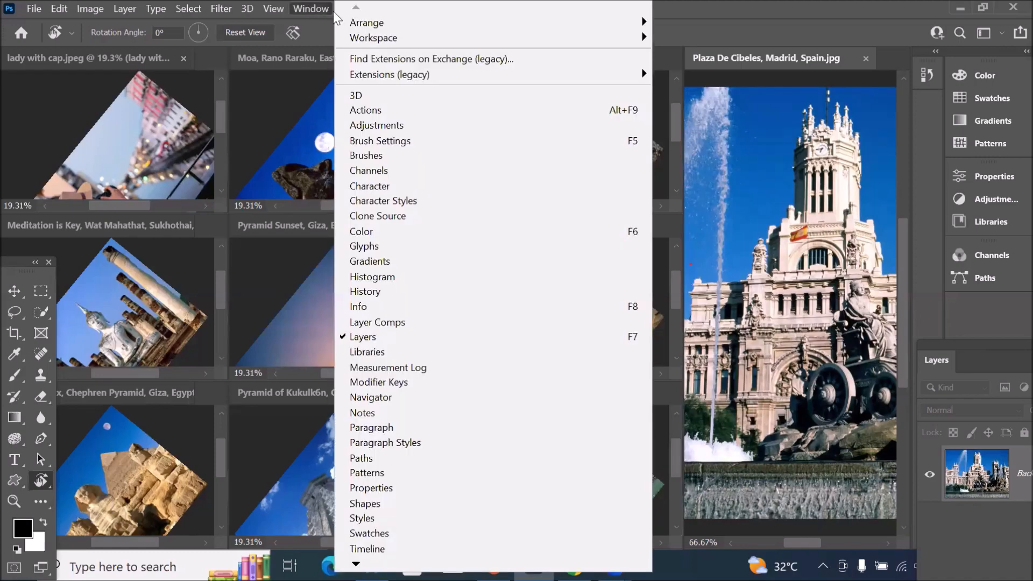
{"action": "mouse_move", "coordinate": [452, 22]}
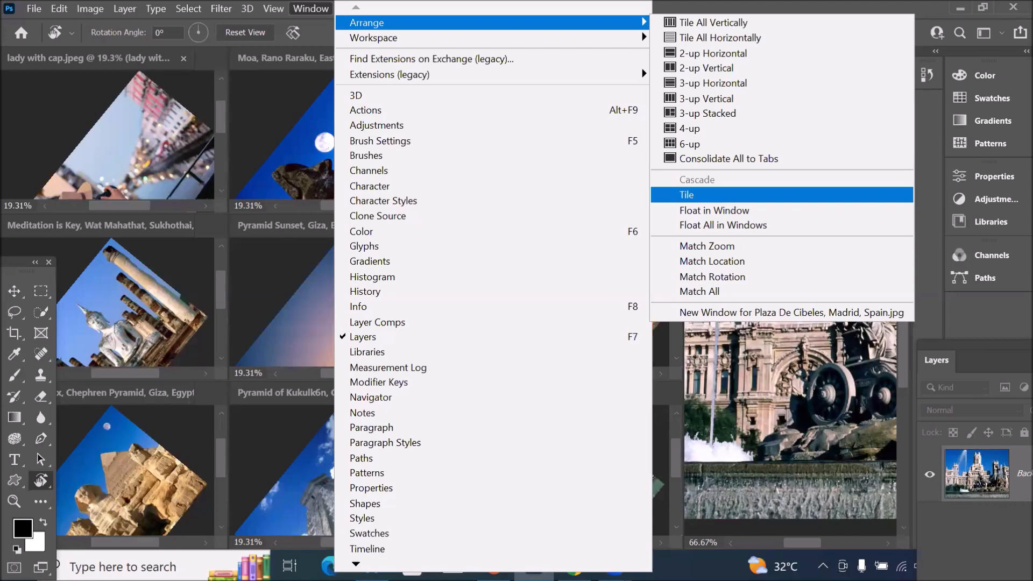
{"action": "left_click", "coordinate": [401, 577]}
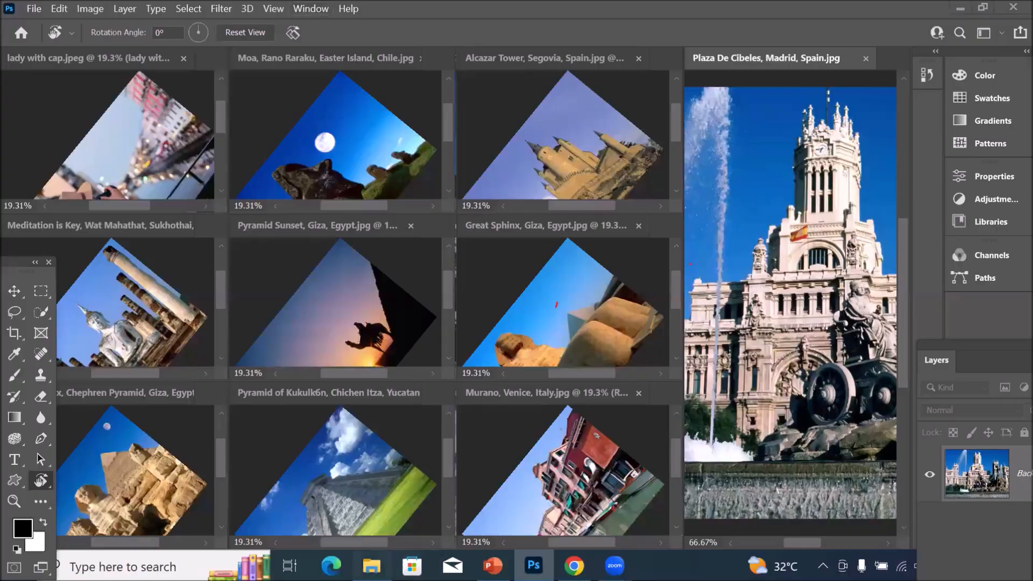
Open the State Hermitage Museum, Statuary Walk and Tajmahal images together in Photoshop from the BuildingAndMonoments folder.
{"action": "left_click", "coordinate": [371, 565]}
{"action": "scroll", "coordinate": [452, 377], "scroll_direction": "down", "scroll_amount": 5}
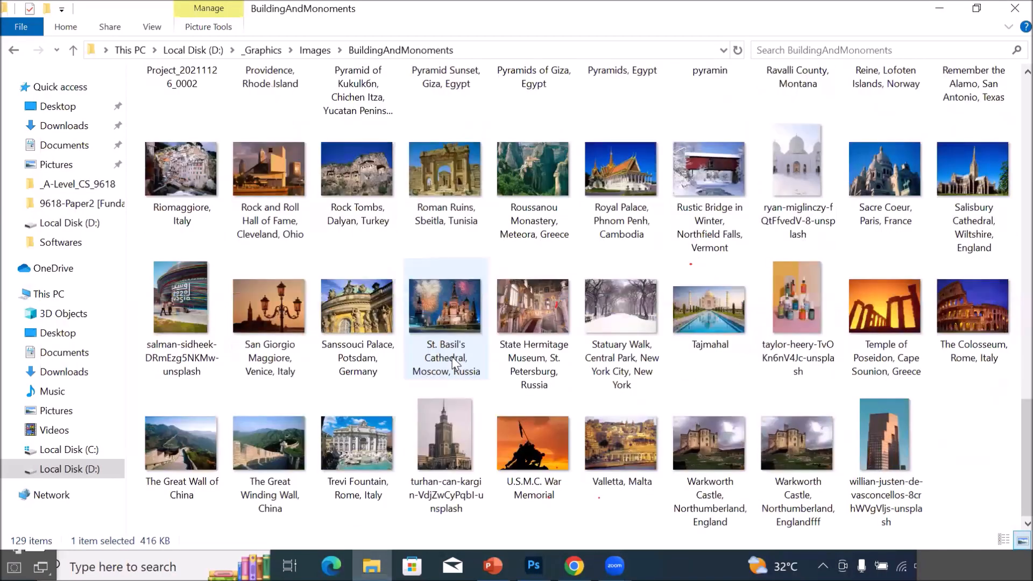
{"action": "left_click", "coordinate": [535, 310]}
{"action": "left_click", "coordinate": [629, 312], "text": "ctrl"}
{"action": "left_click", "coordinate": [711, 322], "text": "ctrl"}
{"action": "left_click_drag", "start_coordinate": [711, 321], "coordinate": [481, 35]}
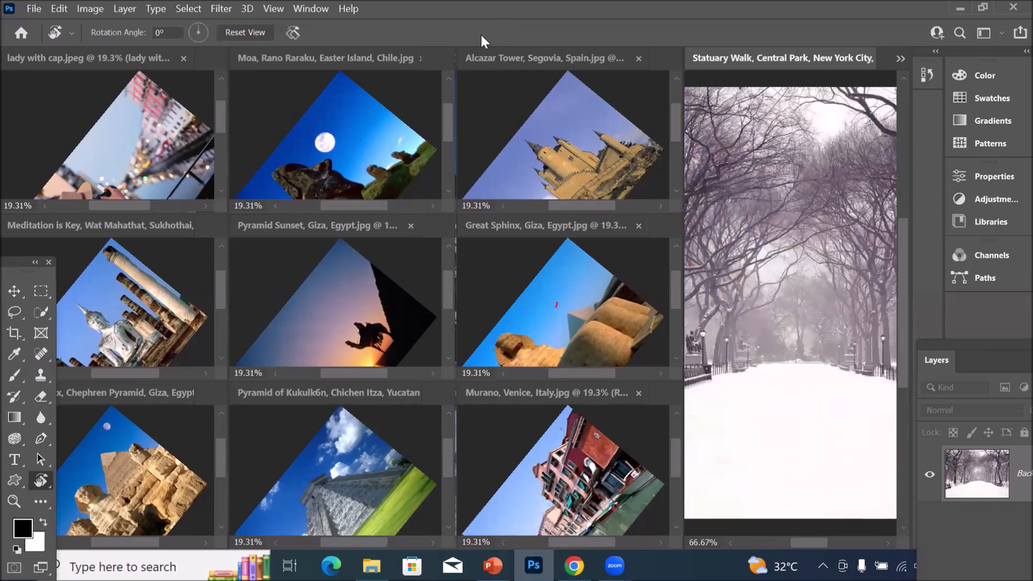
Bring up the document arrangement options with the Statuary Walk image active.
{"action": "left_click", "coordinate": [312, 7]}
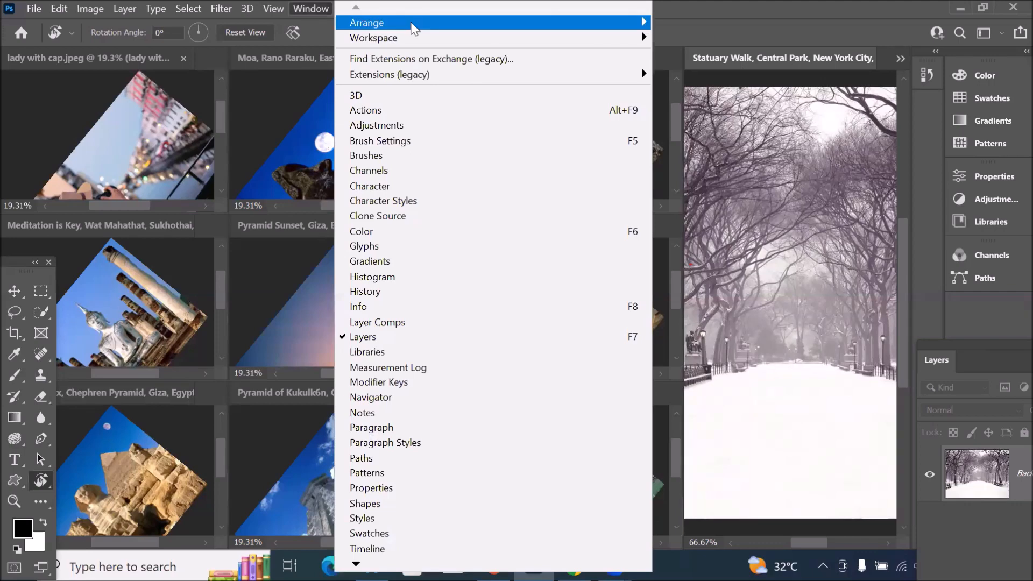
Tile all the open document windows across the workspace.
{"action": "mouse_move", "coordinate": [414, 23]}
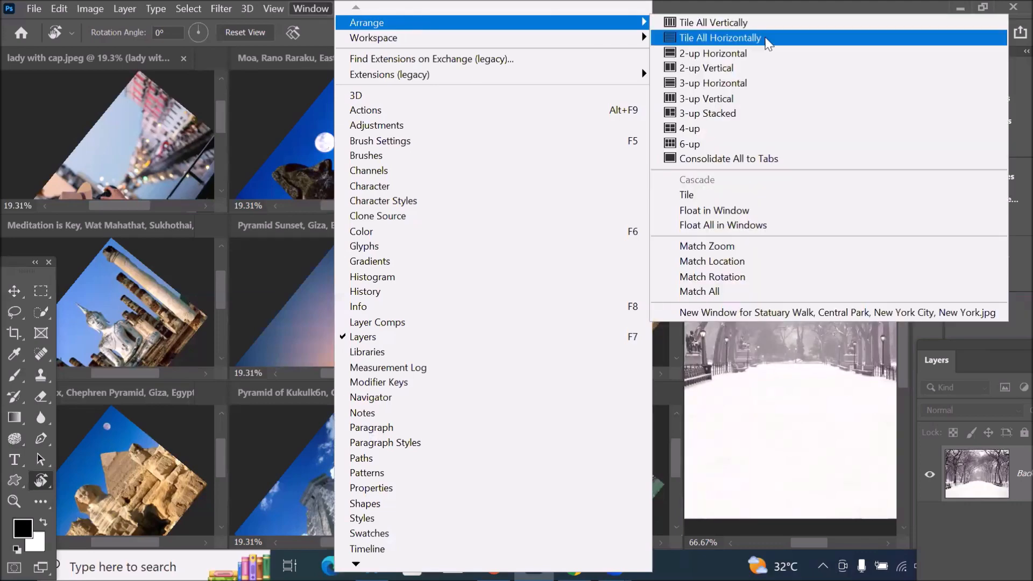
{"action": "left_click", "coordinate": [766, 195]}
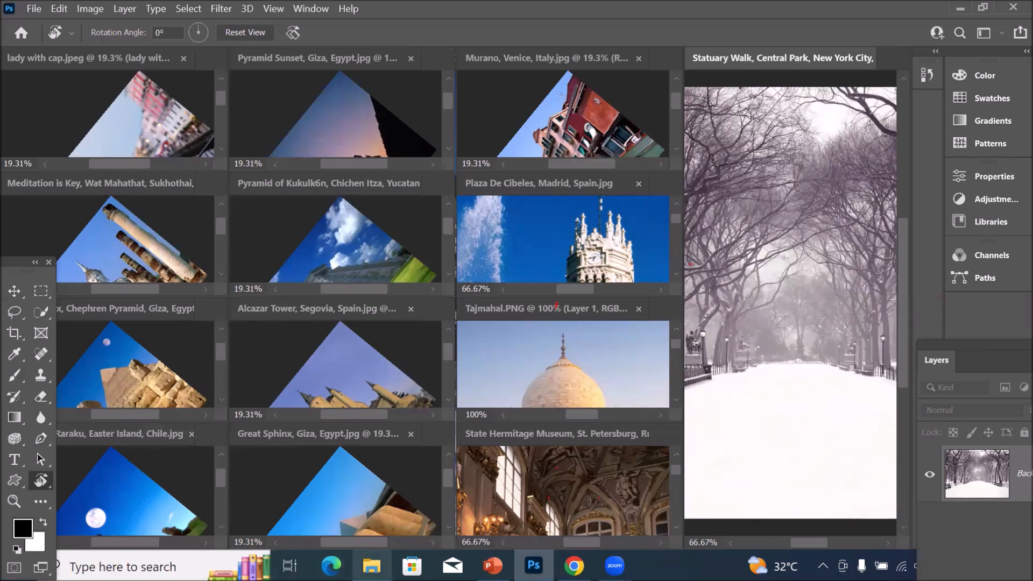
From the BuildingAndMonoments folder in File Explorer, open the images from the striped 2020 pavilion photo through the last file in Photoshop.
{"action": "left_click", "coordinate": [372, 565]}
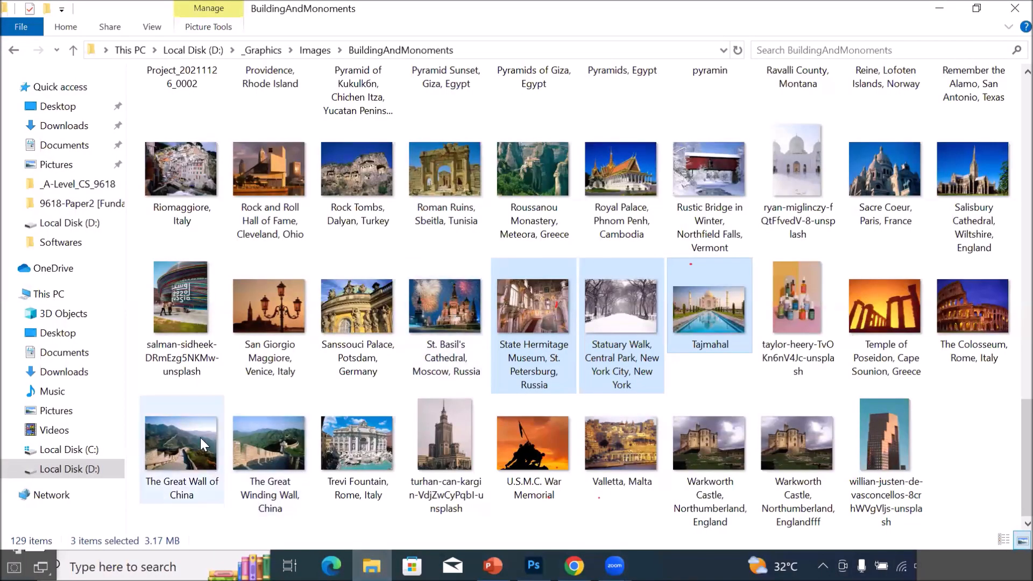
{"action": "left_click", "coordinate": [200, 437]}
{"action": "left_click", "coordinate": [966, 305], "text": "ctrl"}
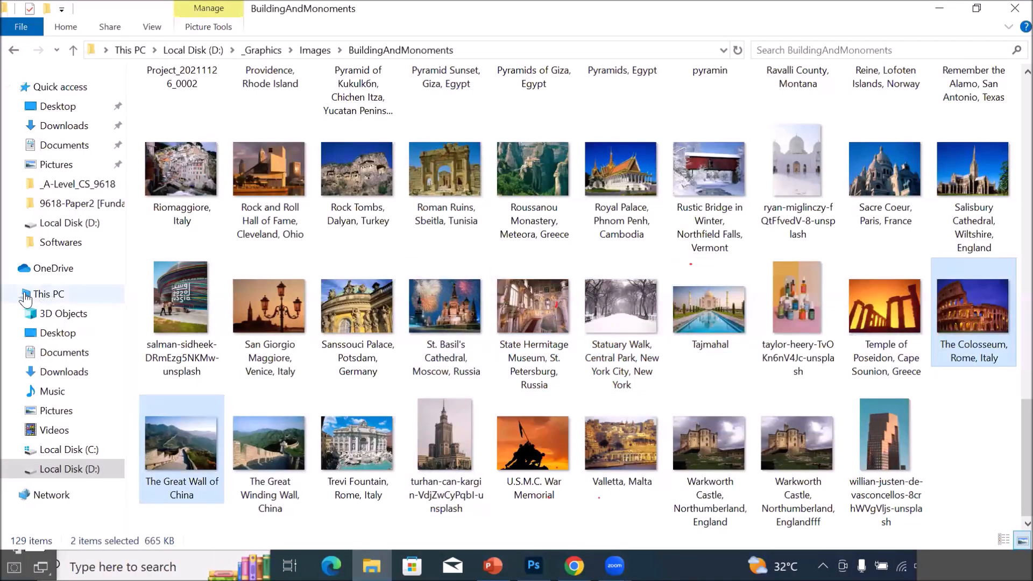
{"action": "left_click", "coordinate": [180, 312]}
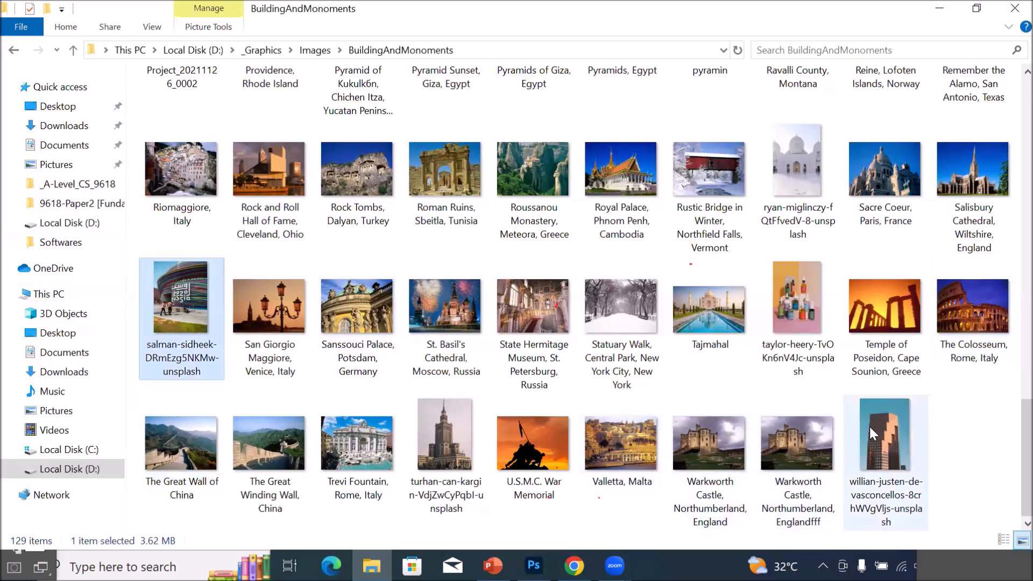
{"action": "left_click", "coordinate": [869, 427], "text": "shift"}
{"action": "left_click_drag", "start_coordinate": [866, 428], "coordinate": [512, 36]}
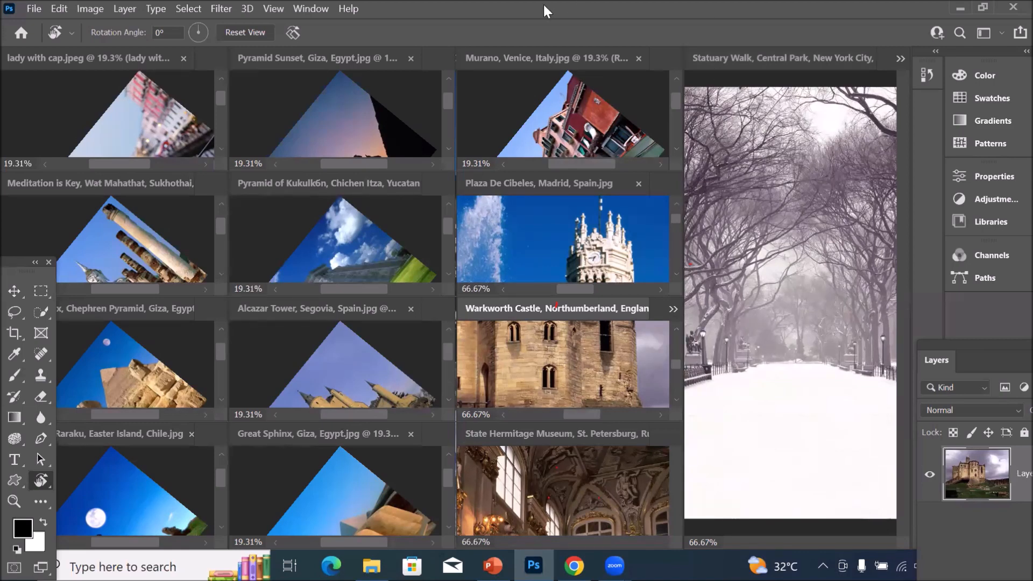
Tile the enlarged set of open documents so the newly added images each get their own pane.
{"action": "left_click", "coordinate": [311, 11]}
{"action": "mouse_move", "coordinate": [487, 27]}
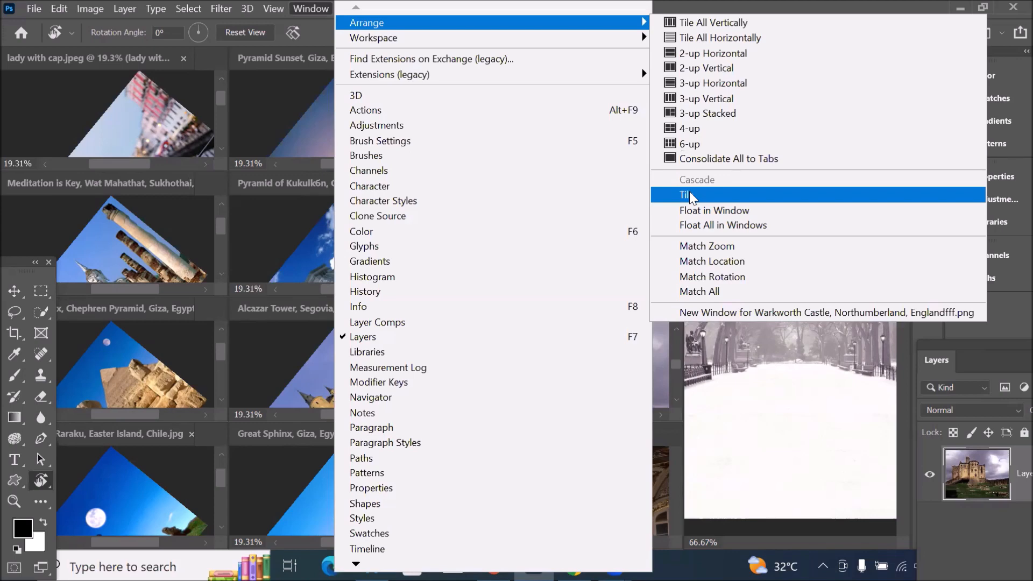
{"action": "left_click", "coordinate": [715, 194]}
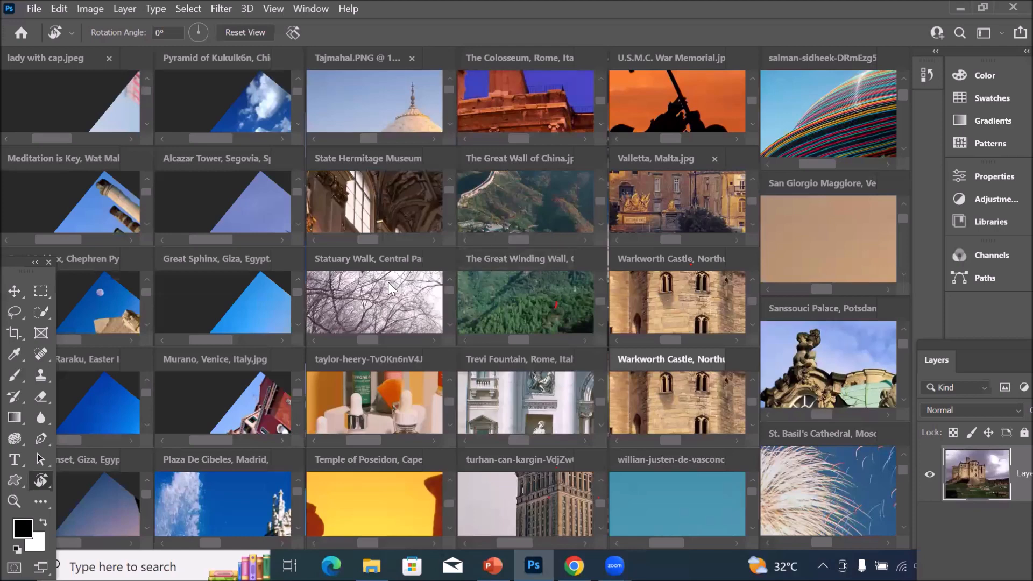
Undock the Statuary Walk, Central Park image from the tiled layout and place it as a floating window over the other documents.
{"action": "left_click", "coordinate": [370, 284]}
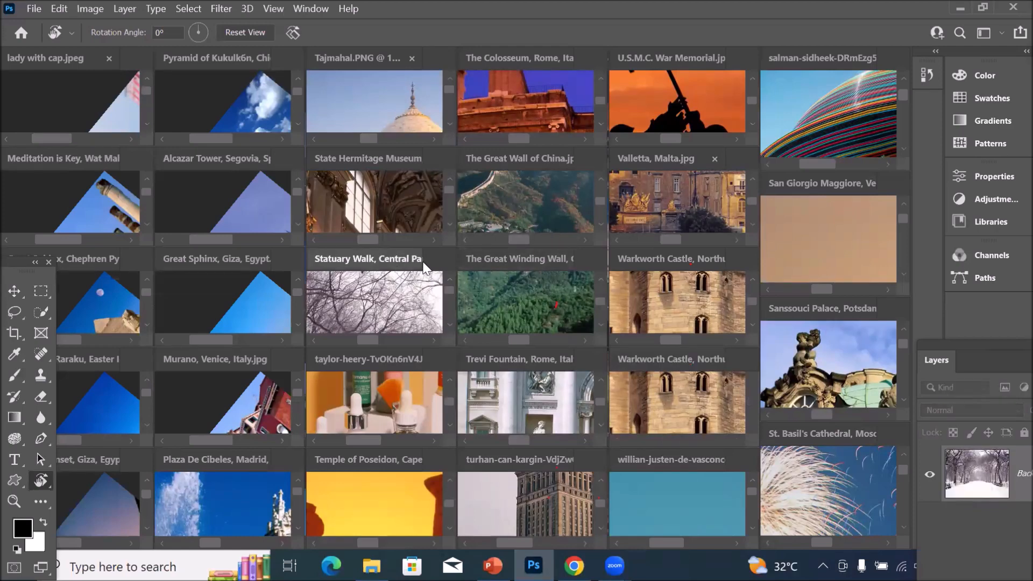
{"action": "left_click_drag", "start_coordinate": [401, 263], "coordinate": [315, 214]}
{"action": "left_click_drag", "start_coordinate": [372, 188], "coordinate": [274, 102]}
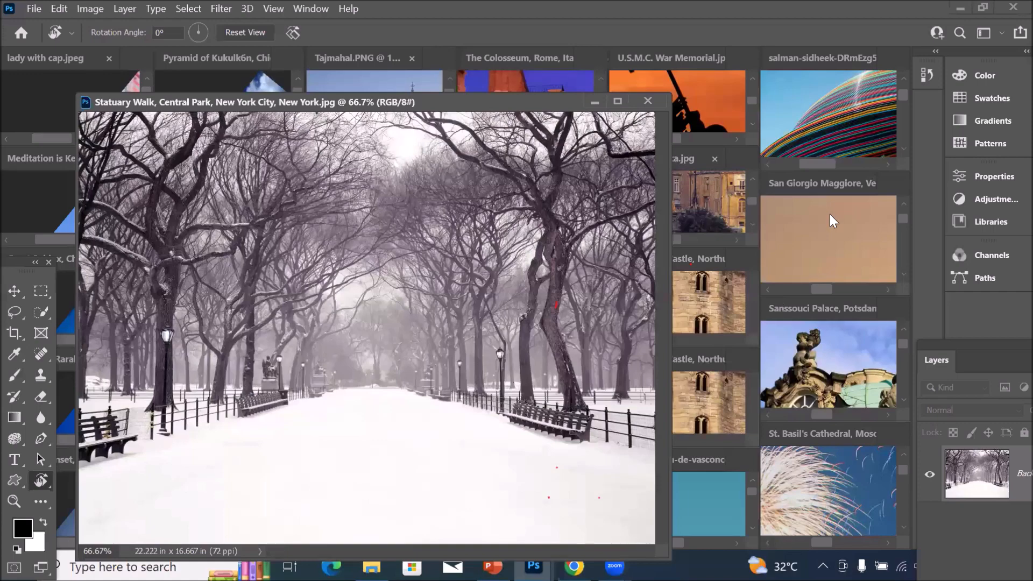
Undock the San Giorgio Maggiore image and the striped 2020 pavilion image as floating windows overlapping the Statuary Walk window.
{"action": "left_click", "coordinate": [793, 230]}
{"action": "left_click_drag", "start_coordinate": [798, 183], "coordinate": [476, 209]}
{"action": "left_click_drag", "start_coordinate": [565, 196], "coordinate": [334, 91]}
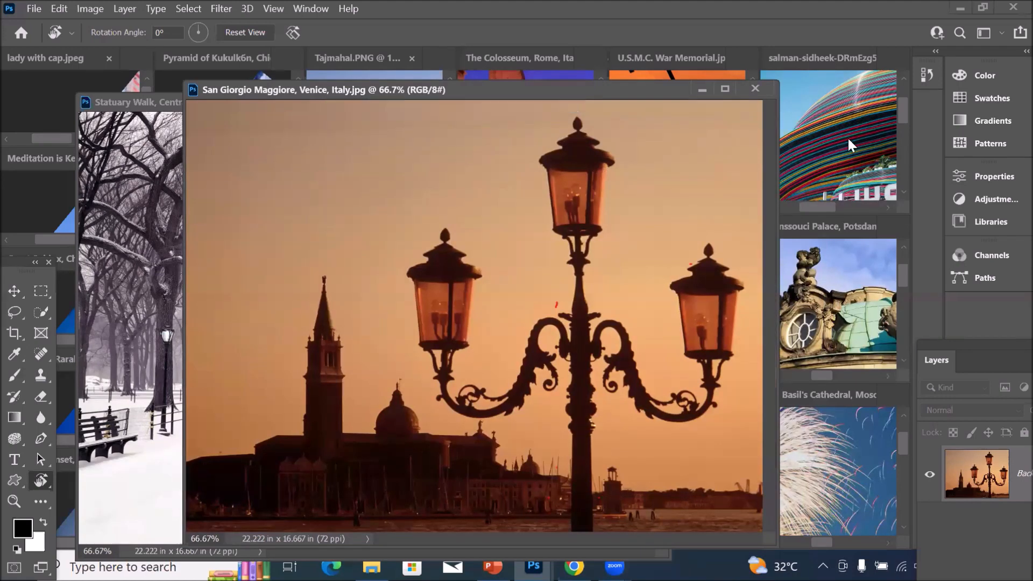
{"action": "left_click", "coordinate": [826, 66]}
{"action": "left_click_drag", "start_coordinate": [817, 56], "coordinate": [474, 213]}
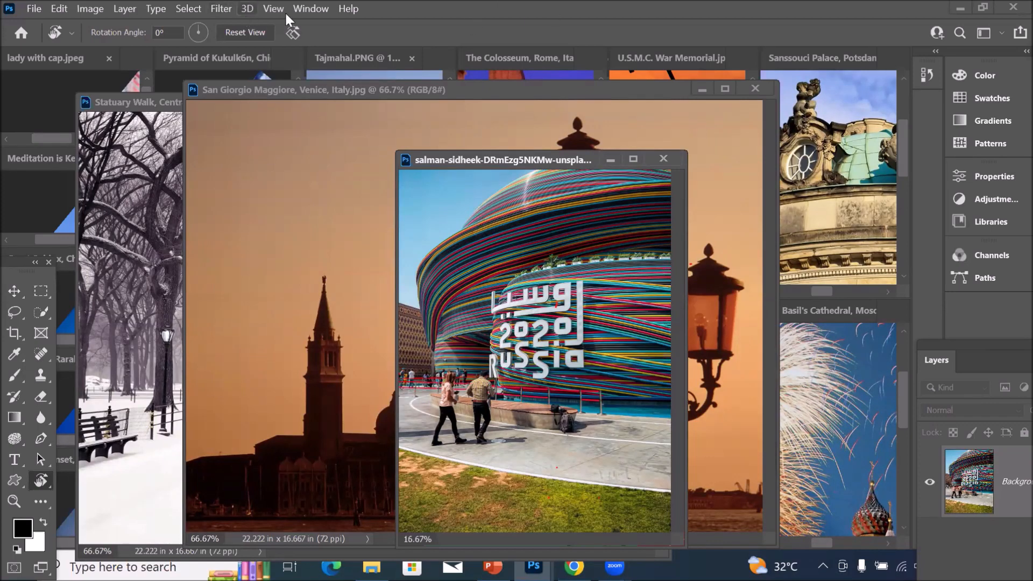
Cascade the three floating document windows.
{"action": "left_click", "coordinate": [299, 8]}
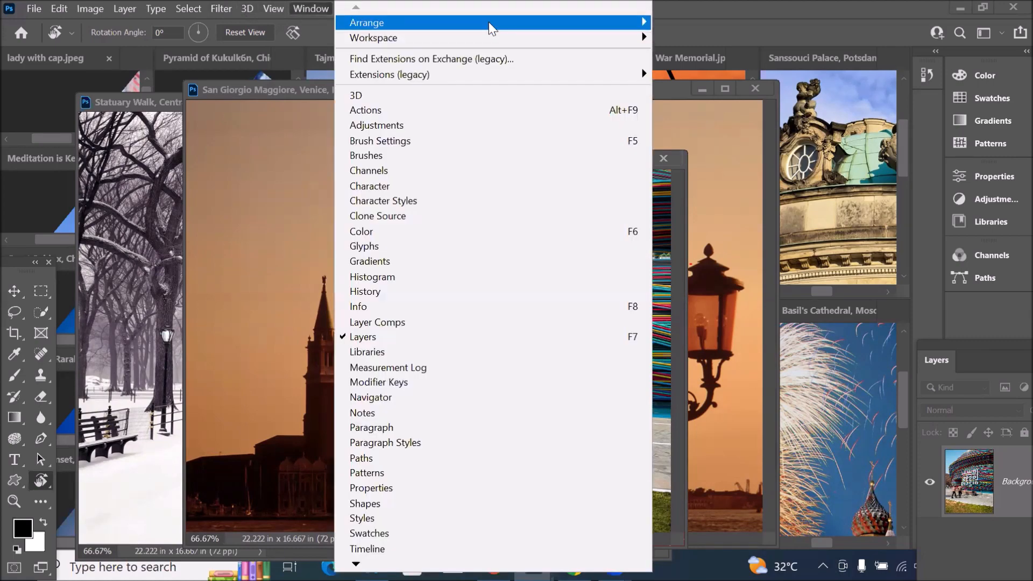
{"action": "mouse_move", "coordinate": [488, 21]}
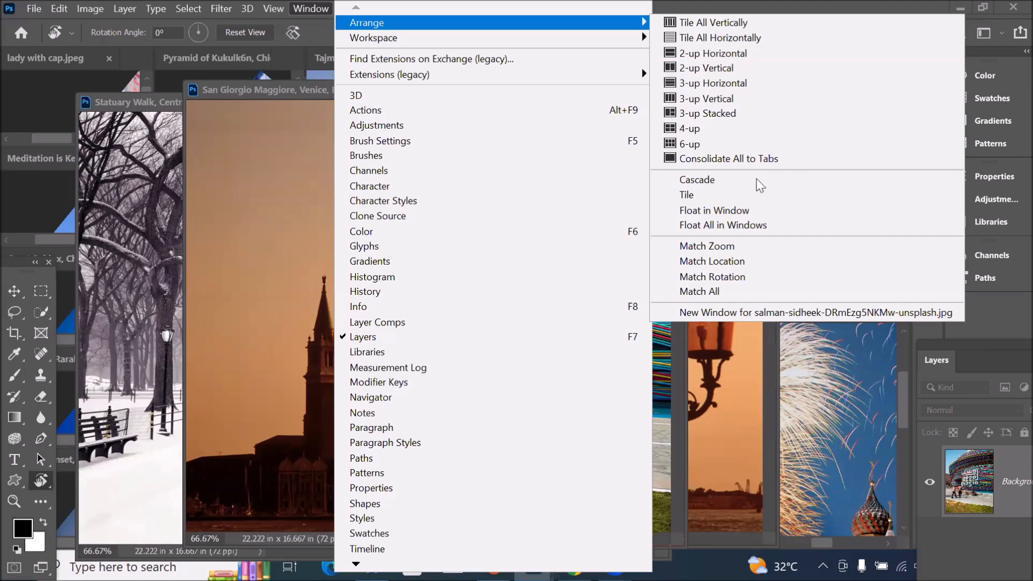
{"action": "left_click", "coordinate": [715, 179]}
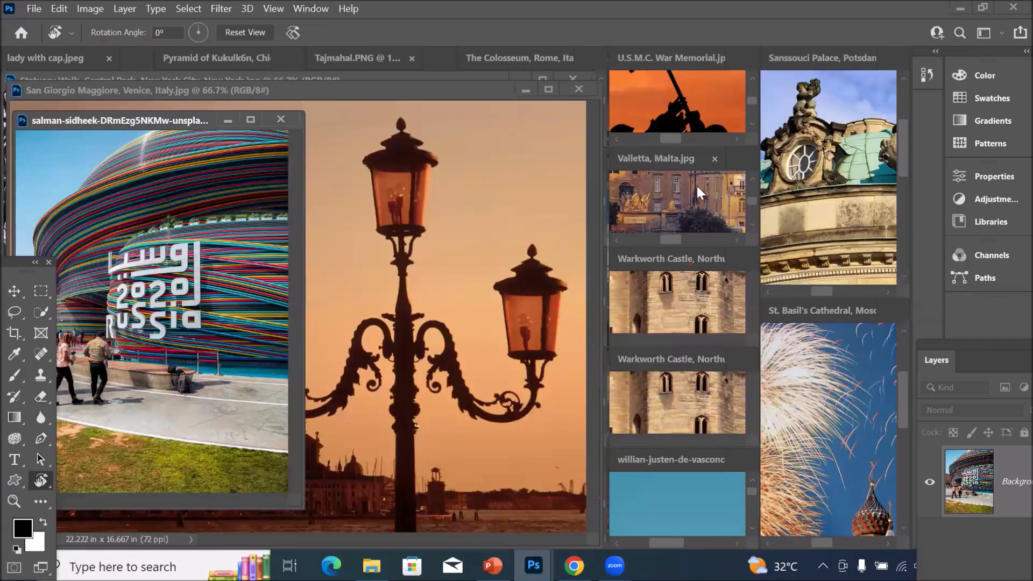
Consolidate all tiled and floating documents into tabs.
{"action": "left_click", "coordinate": [305, 9]}
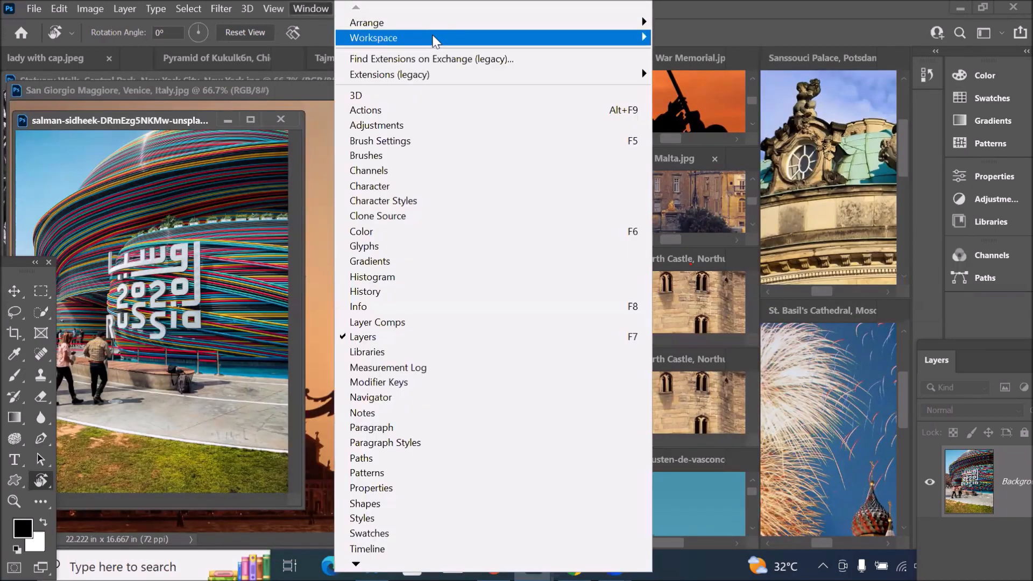
{"action": "mouse_move", "coordinate": [454, 31]}
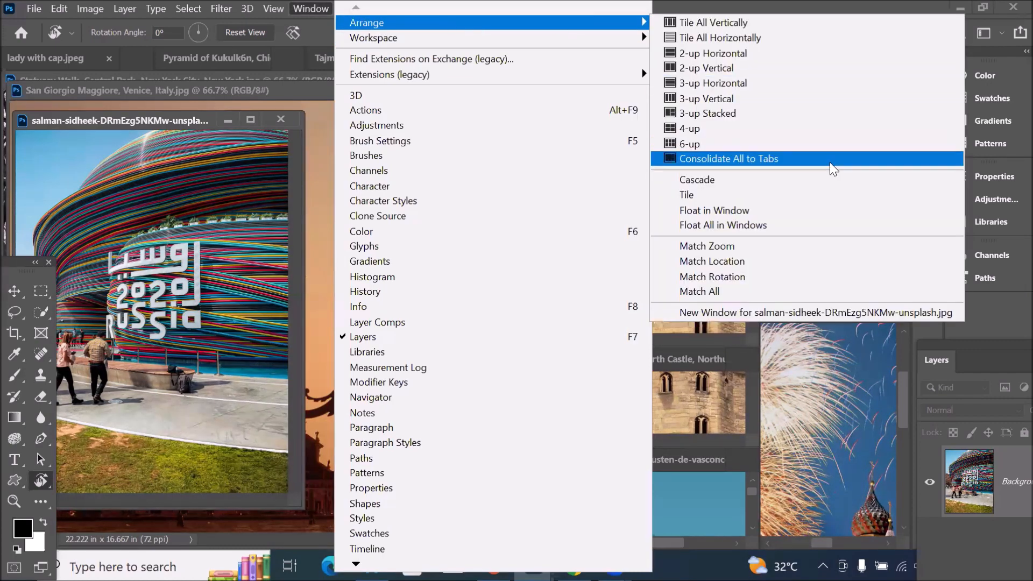
{"action": "left_click", "coordinate": [830, 162]}
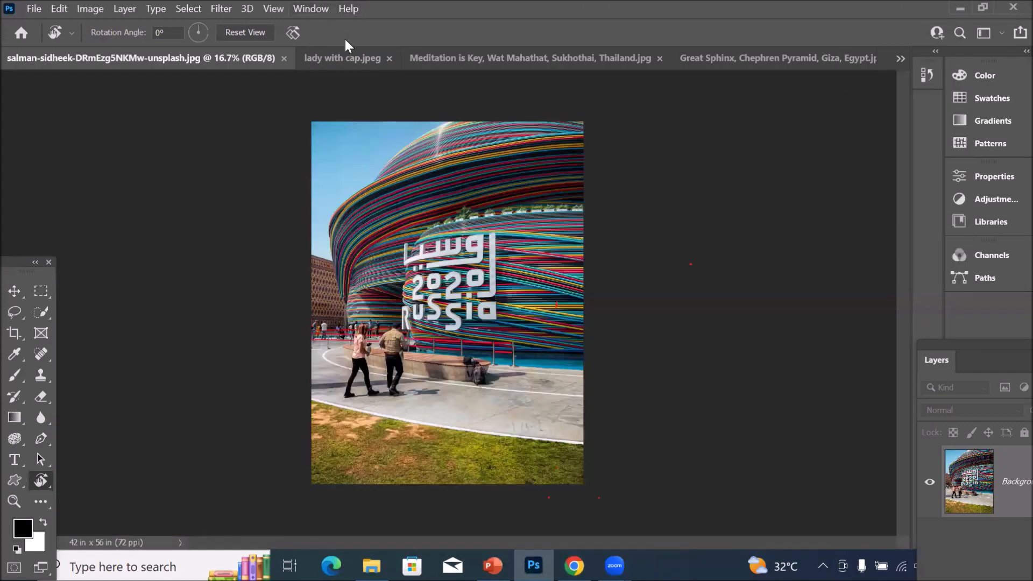
View the lady with cap and Meditation is Key documents, and display the list of all open documents.
{"action": "left_click", "coordinate": [350, 56]}
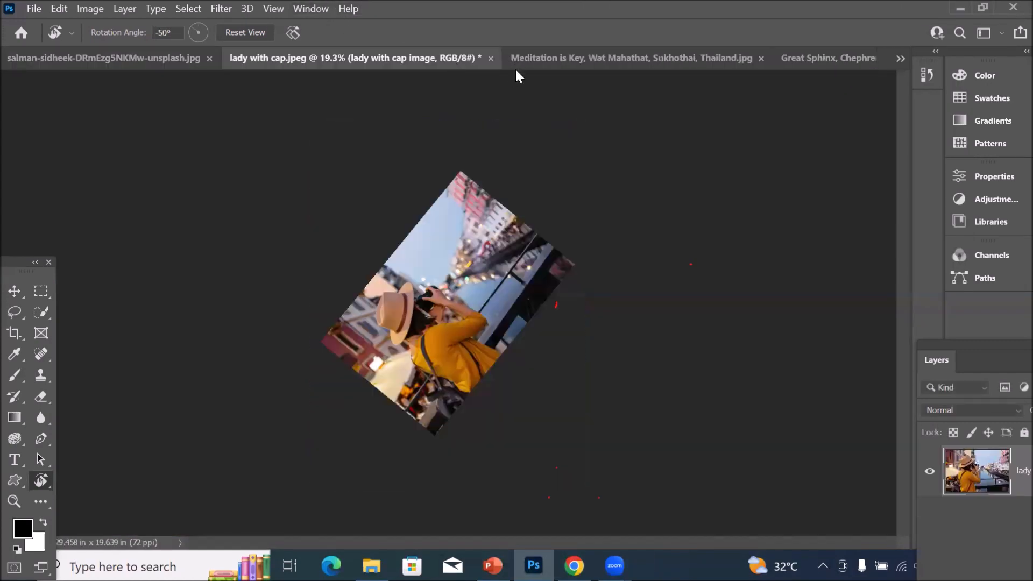
{"action": "left_click", "coordinate": [624, 58]}
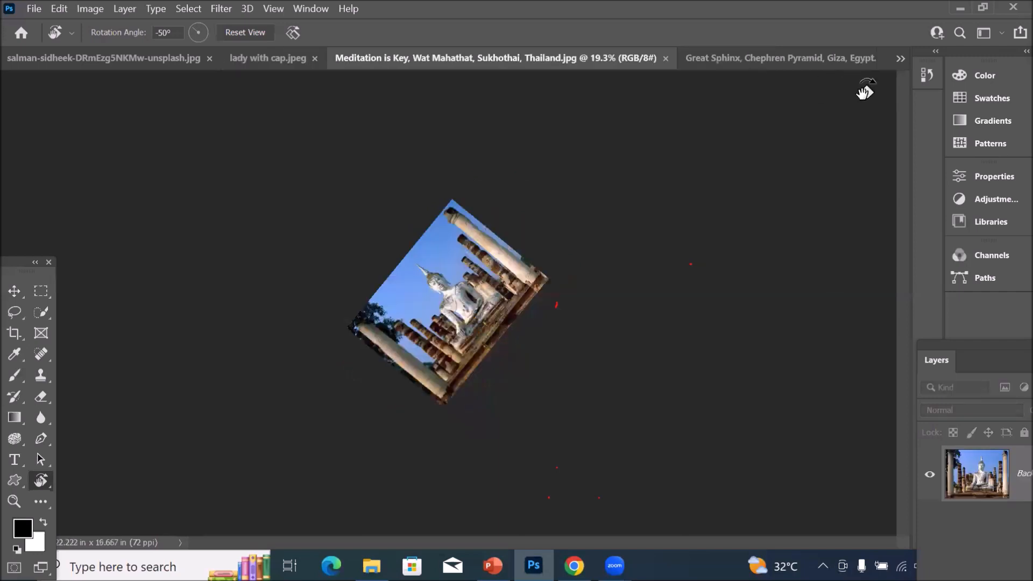
{"action": "left_click", "coordinate": [904, 58]}
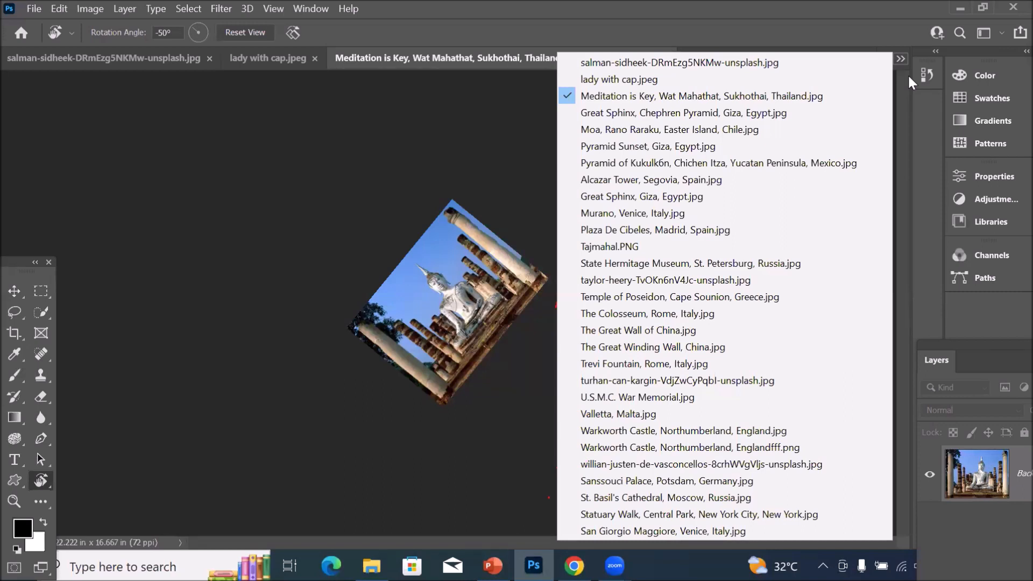
Float all the tabbed documents in separate windows.
{"action": "left_click", "coordinate": [307, 10]}
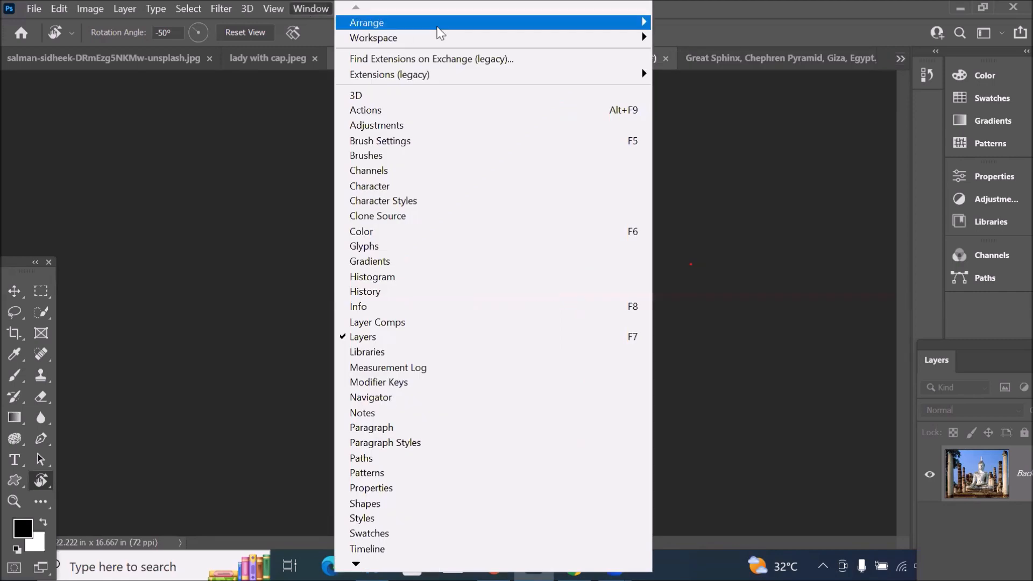
{"action": "mouse_move", "coordinate": [438, 28]}
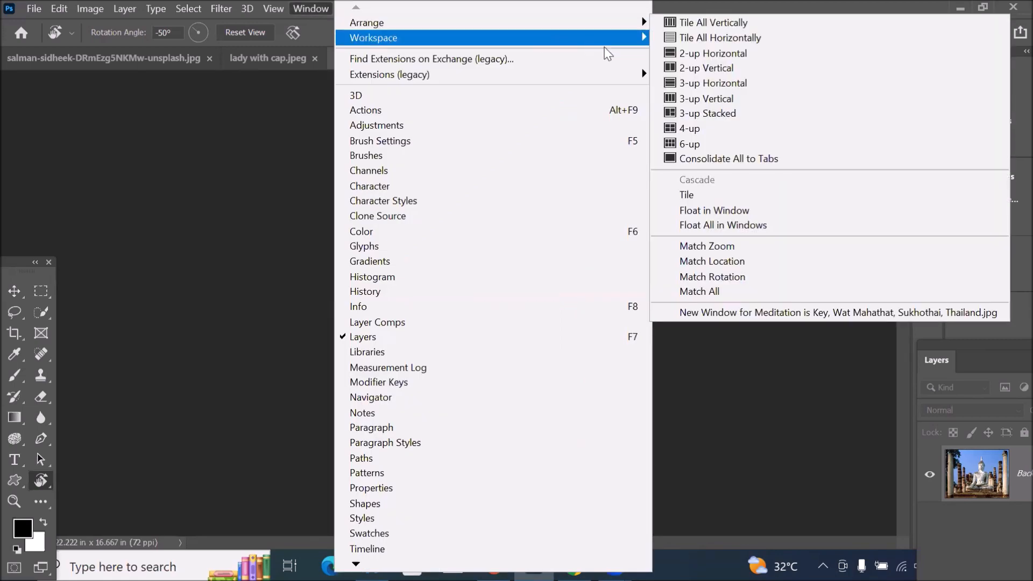
{"action": "mouse_move", "coordinate": [494, 40]}
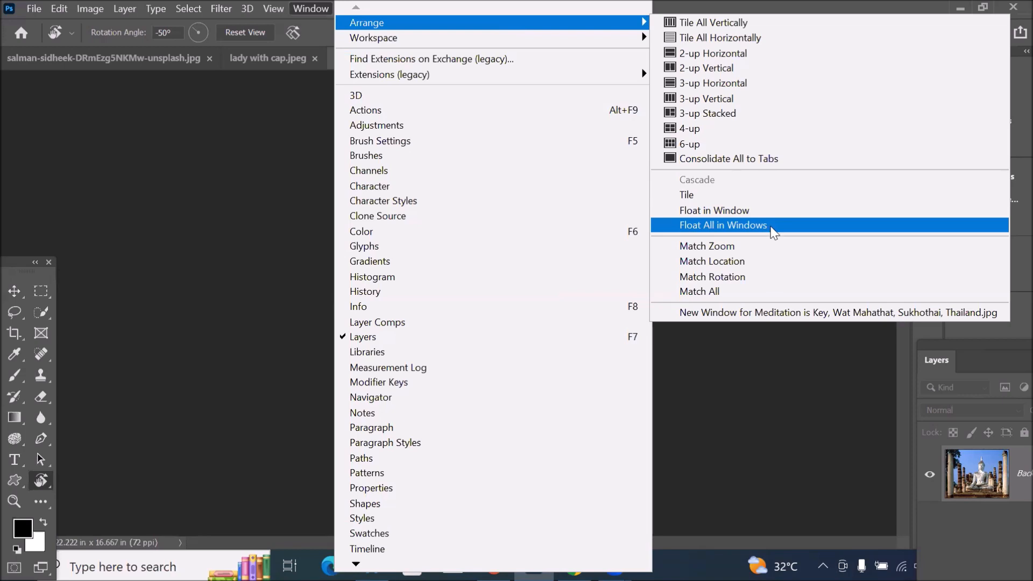
{"action": "left_click", "coordinate": [773, 232]}
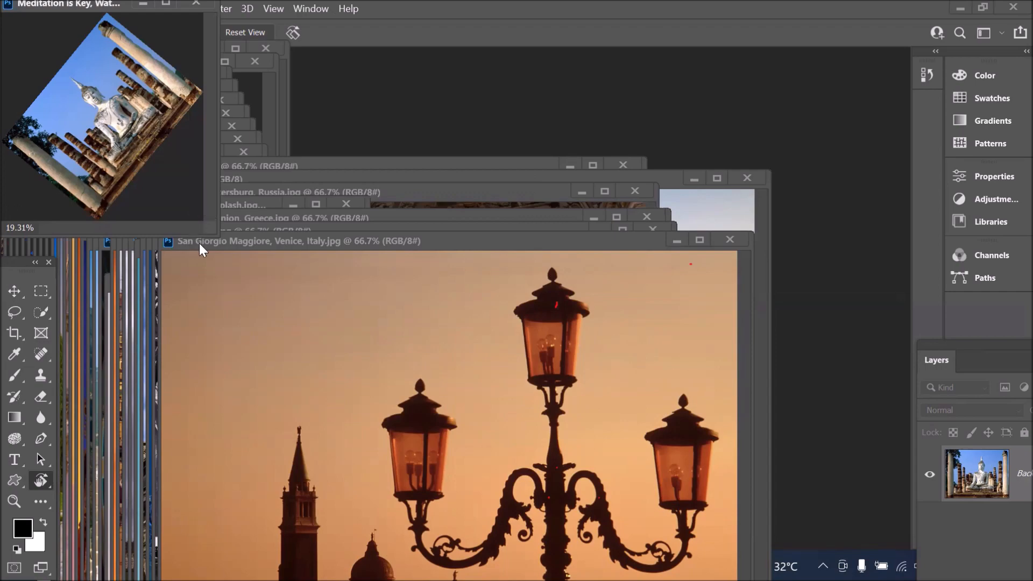
Spread out the floating San Giorgio Maggiore, Statuary Walk, St. Basil's Cathedral, State Hermitage Museum and lady with cap windows.
{"action": "left_click_drag", "start_coordinate": [199, 241], "coordinate": [351, 309]}
{"action": "left_click_drag", "start_coordinate": [296, 241], "coordinate": [475, 169]}
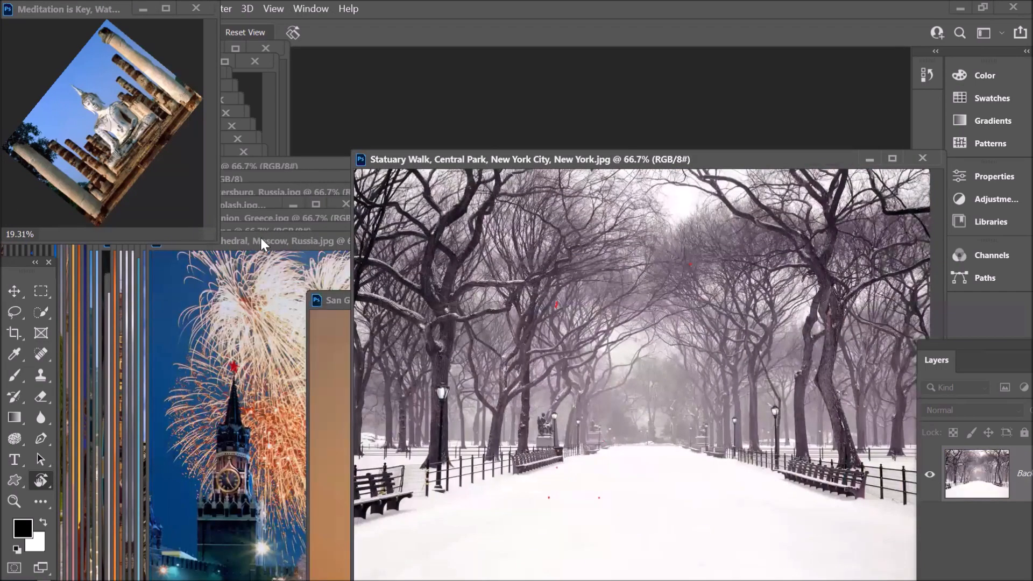
{"action": "left_click_drag", "start_coordinate": [261, 237], "coordinate": [31, 293]}
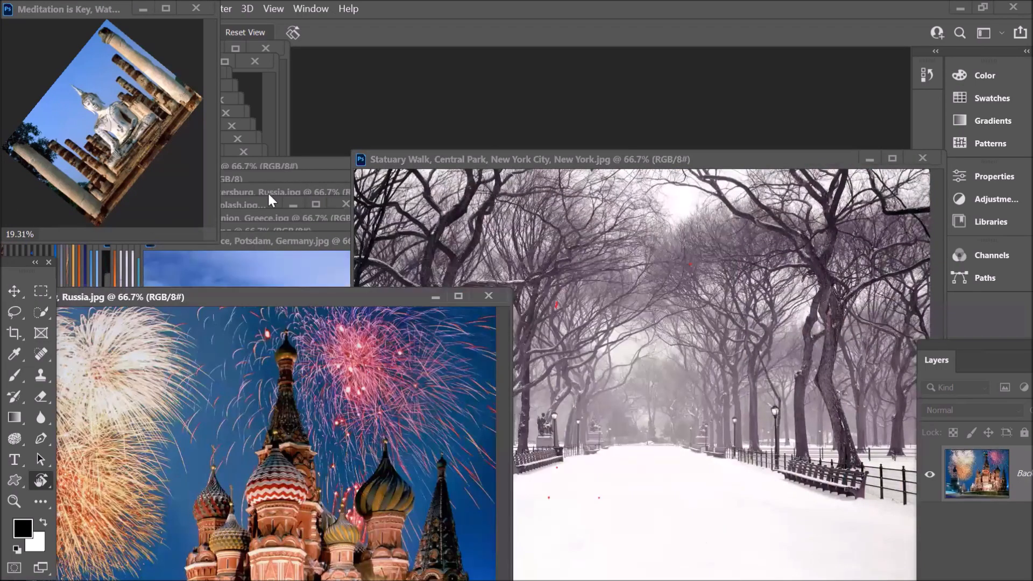
{"action": "left_click_drag", "start_coordinate": [280, 191], "coordinate": [357, 118]}
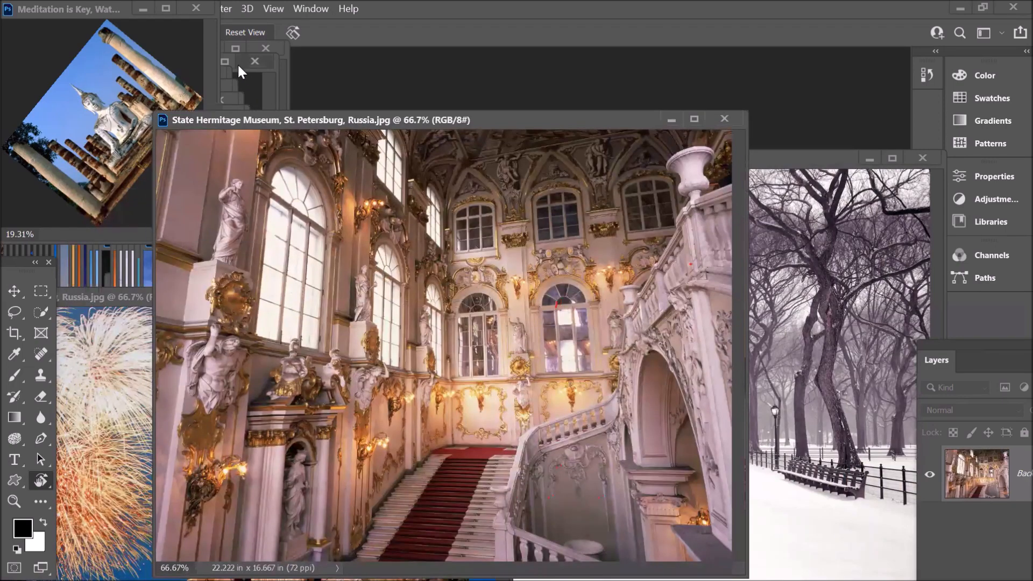
{"action": "left_click", "coordinate": [237, 63]}
{"action": "left_click_drag", "start_coordinate": [123, 63], "coordinate": [403, 203]}
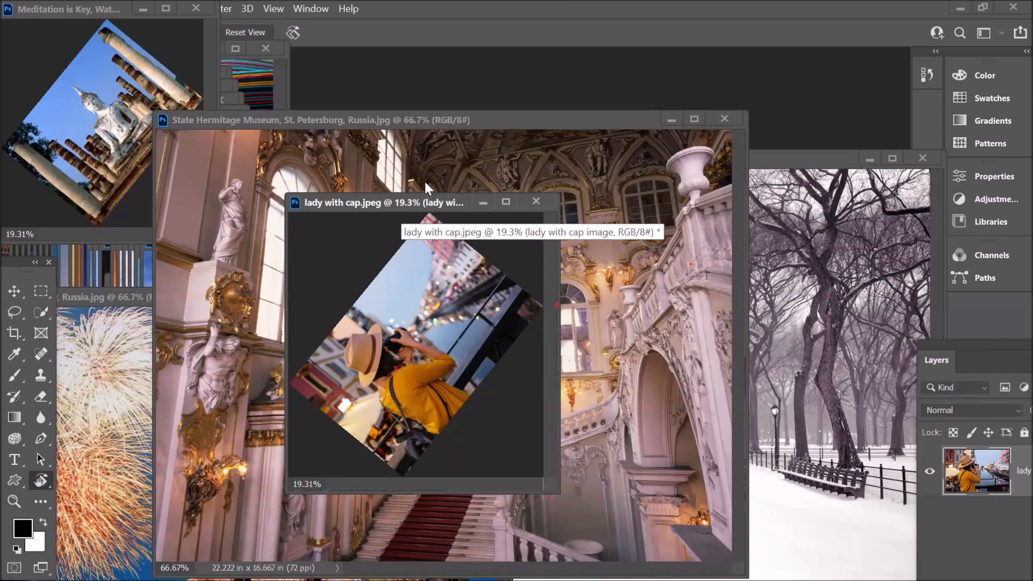
Consolidate all floating windows into tabs and close the striped 2020 pavilion and Great Sphinx, Chephren Pyramid documents.
{"action": "left_click", "coordinate": [308, 9]}
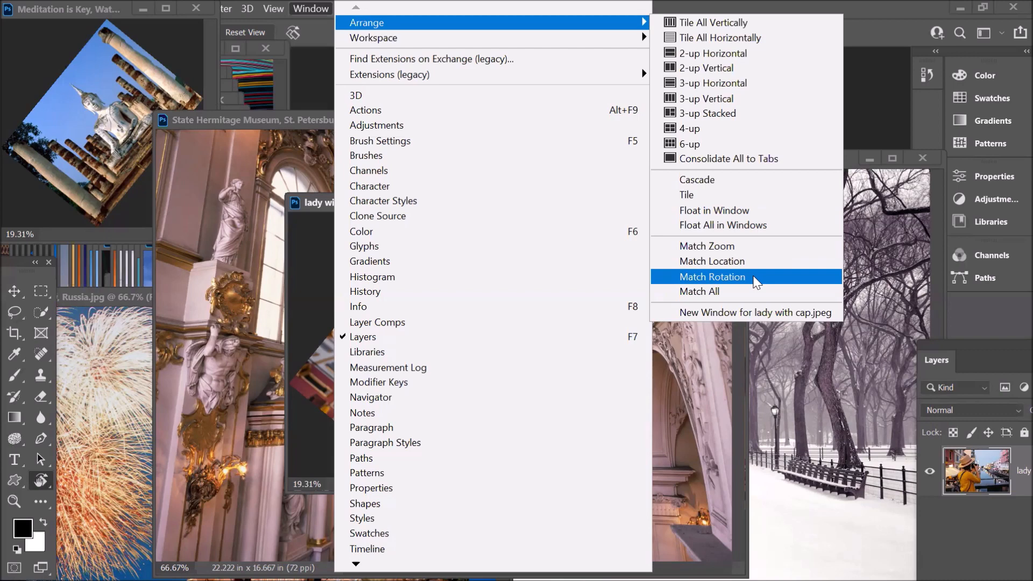
{"action": "left_click", "coordinate": [769, 161]}
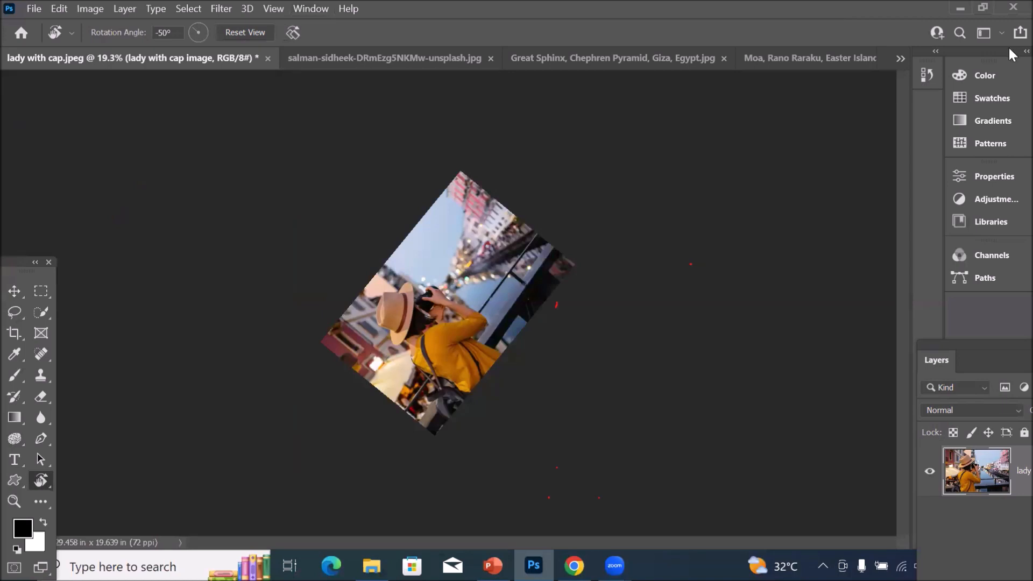
{"action": "left_click", "coordinate": [490, 58]}
{"action": "left_click", "coordinate": [501, 58]}
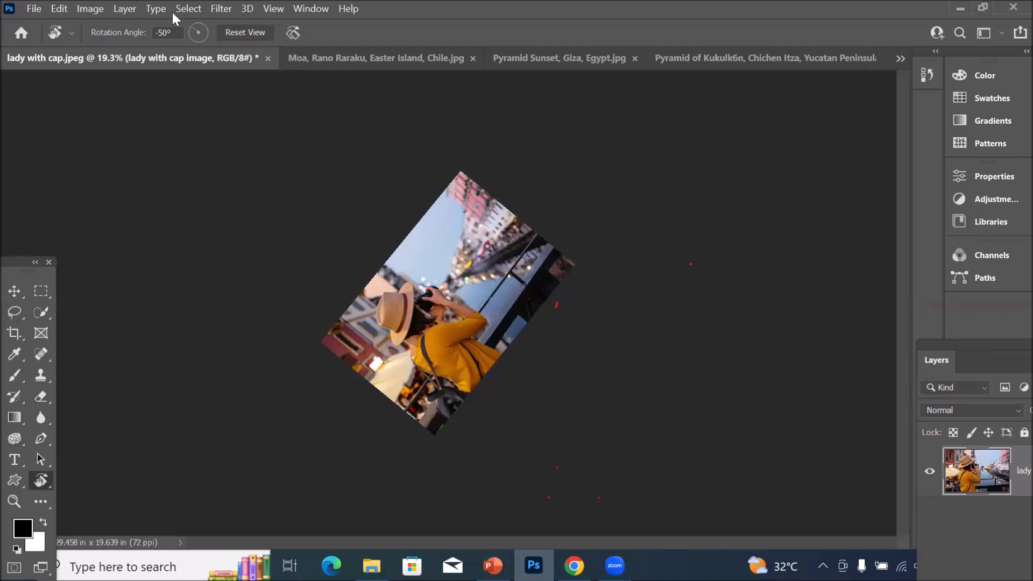
Close all open documents at once, discarding the changes to lady with cap.jpeg.
{"action": "left_click", "coordinate": [35, 8]}
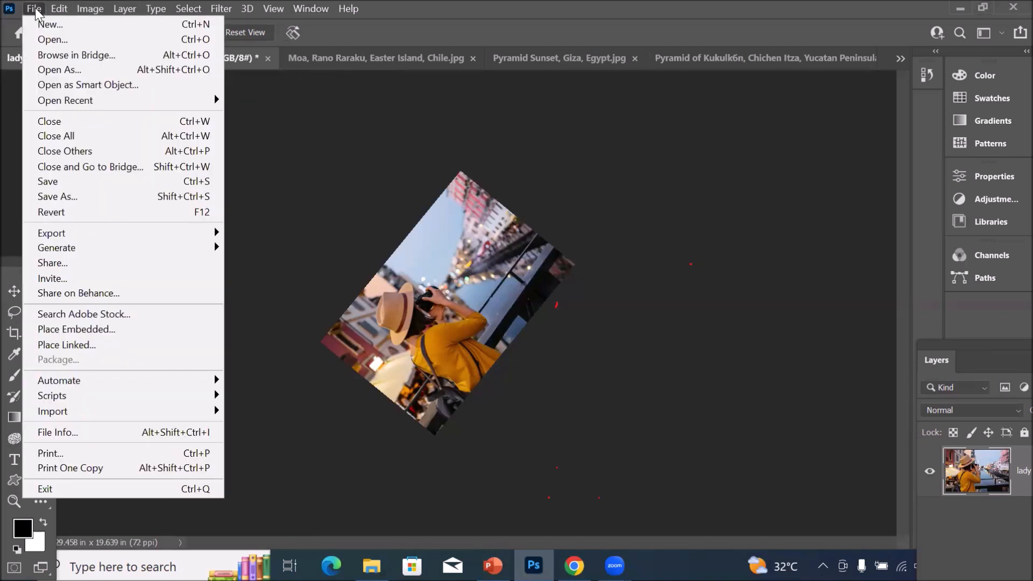
{"action": "left_click", "coordinate": [34, 8]}
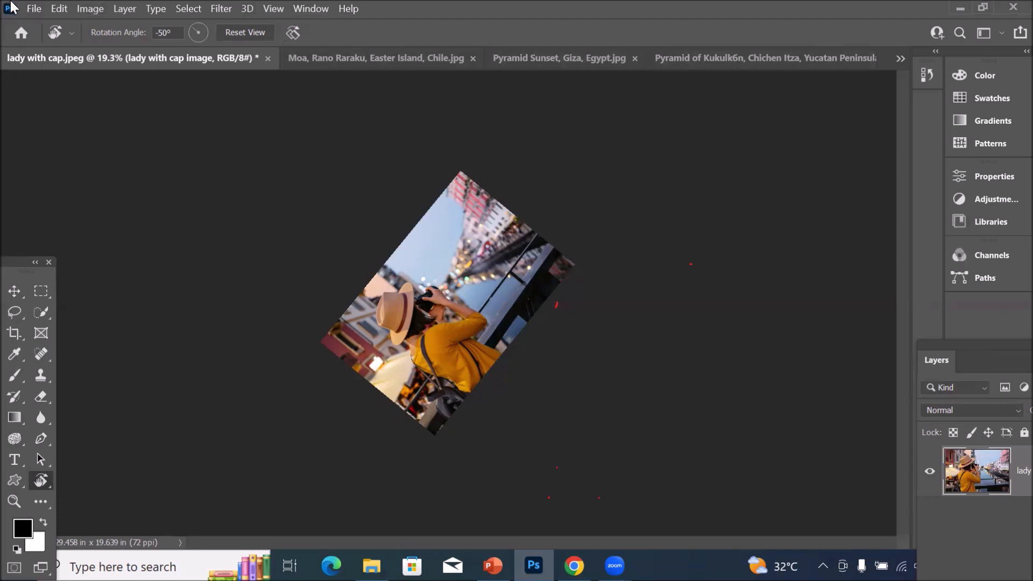
{"action": "left_click", "coordinate": [32, 9]}
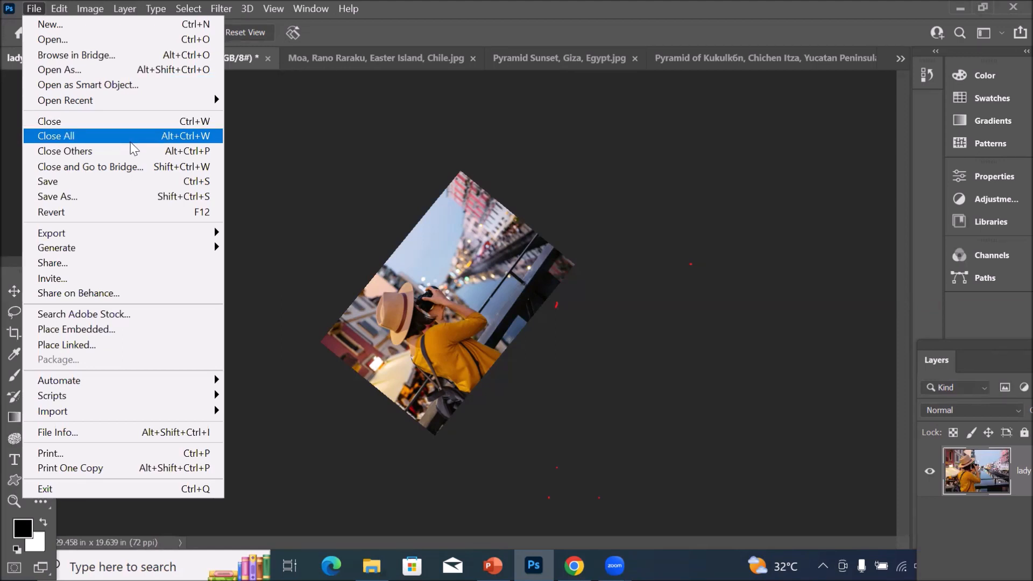
{"action": "left_click", "coordinate": [131, 141]}
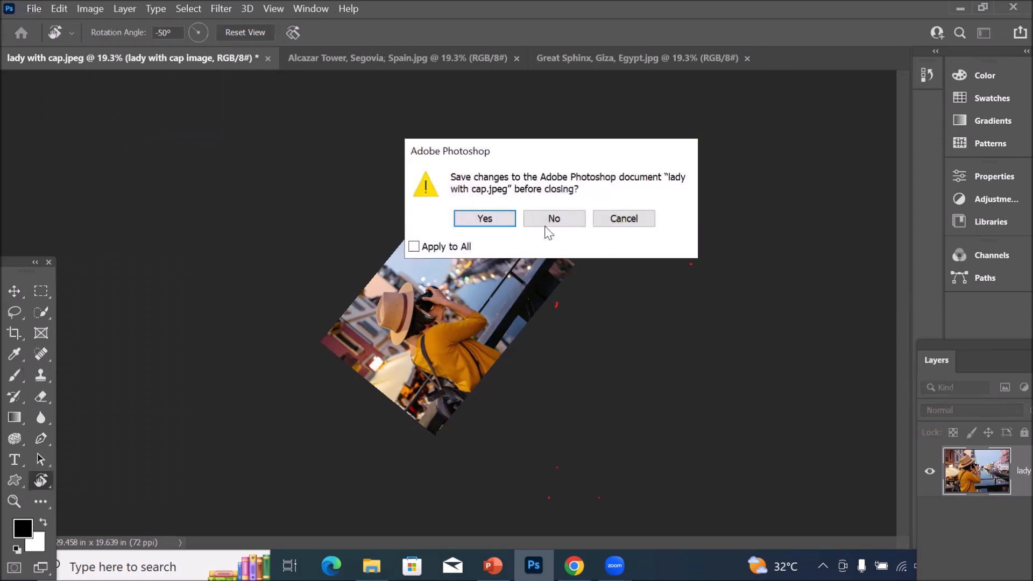
{"action": "left_click", "coordinate": [555, 225]}
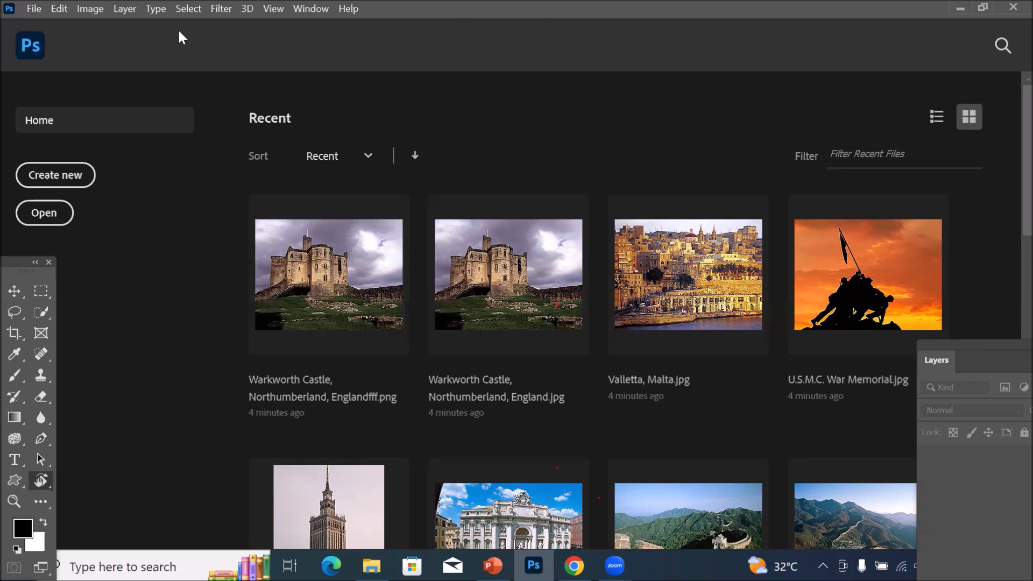
{"action": "left_click", "coordinate": [306, 8]}
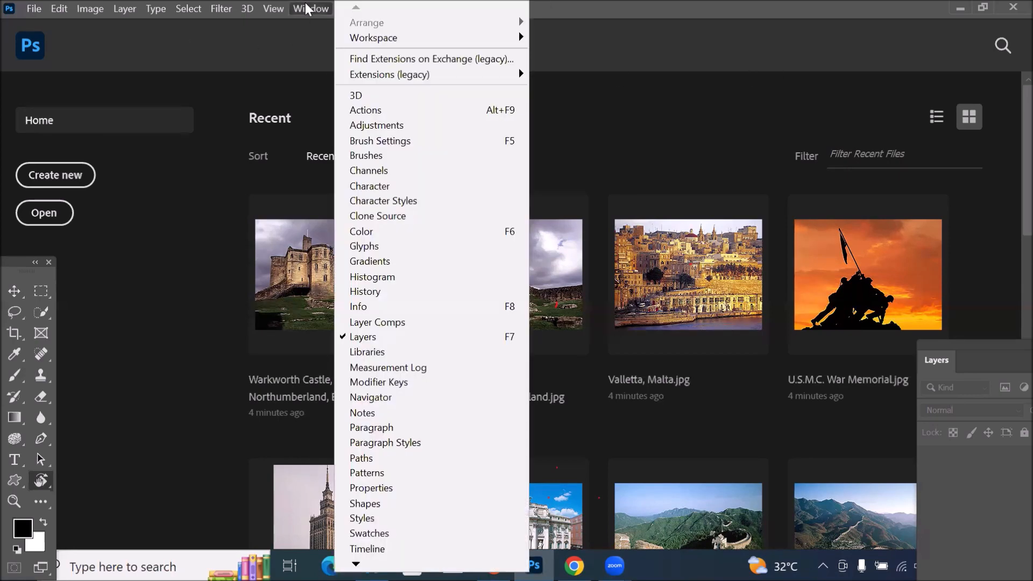
{"action": "left_click", "coordinate": [310, 5]}
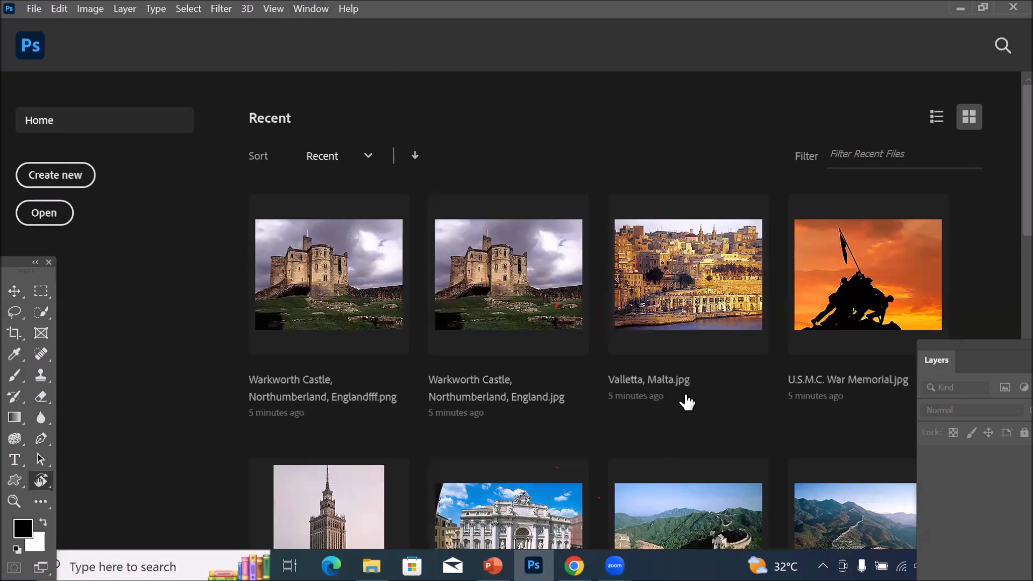
{"action": "scroll", "coordinate": [687, 398], "scroll_direction": "down", "scroll_amount": 10}
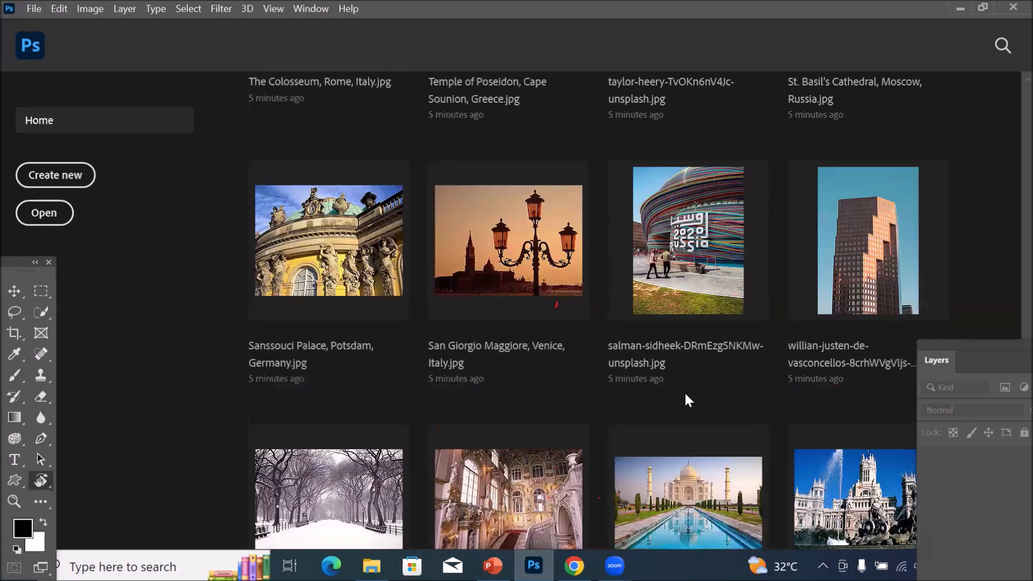
{"action": "scroll", "coordinate": [686, 399], "scroll_direction": "down", "scroll_amount": 2}
{"action": "scroll", "coordinate": [680, 388], "scroll_direction": "up", "scroll_amount": 10}
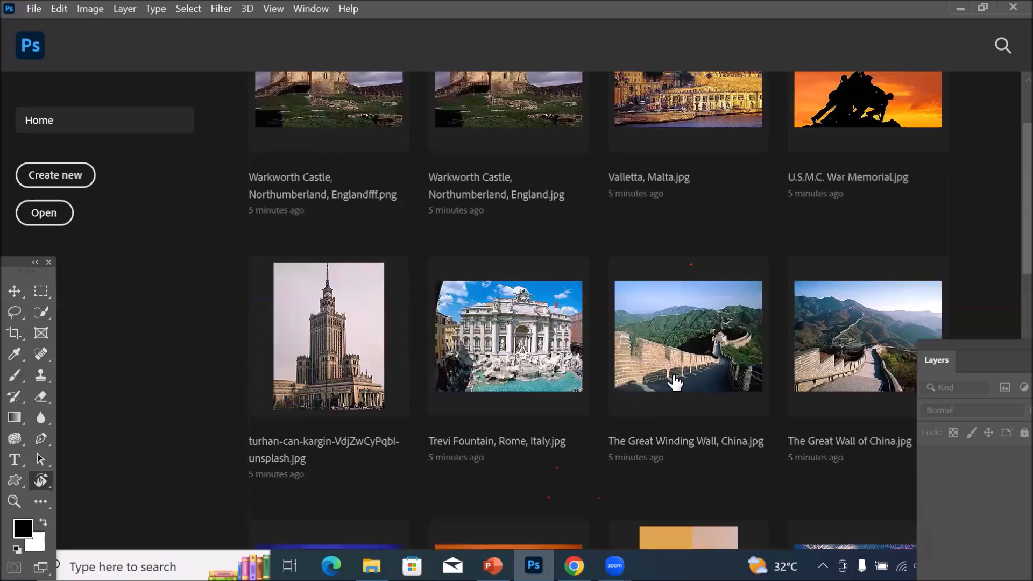
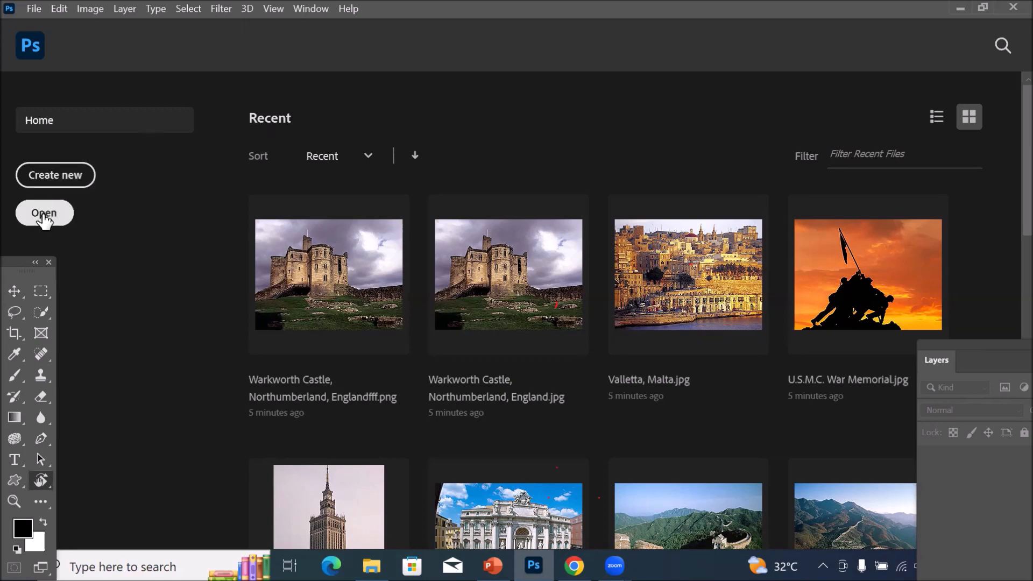
Create a new document from the Letter print preset in landscape orientation, 11 x 8.5 inches at 300 pixels/inch.
{"action": "left_click", "coordinate": [65, 186]}
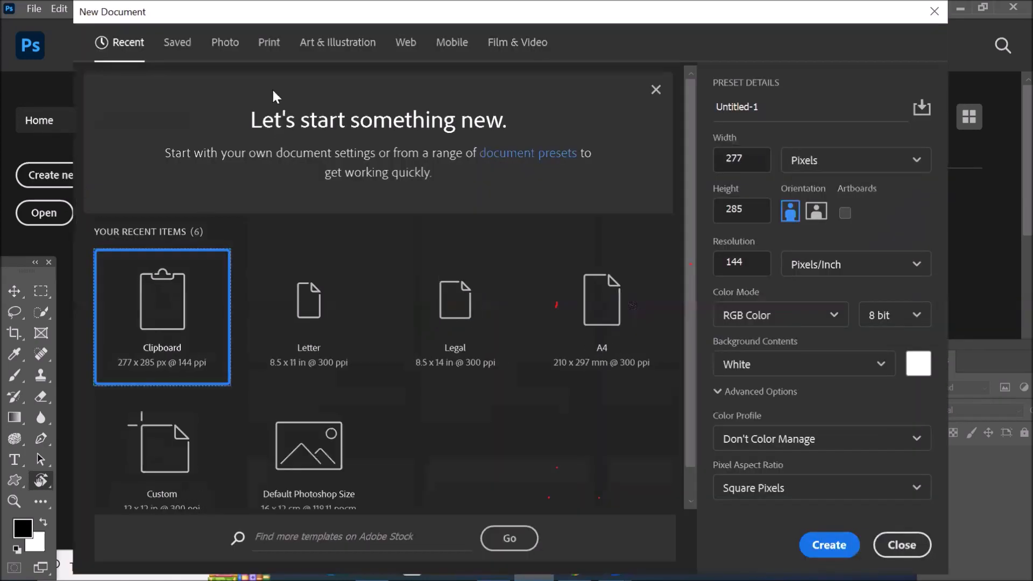
{"action": "left_click", "coordinate": [270, 44]}
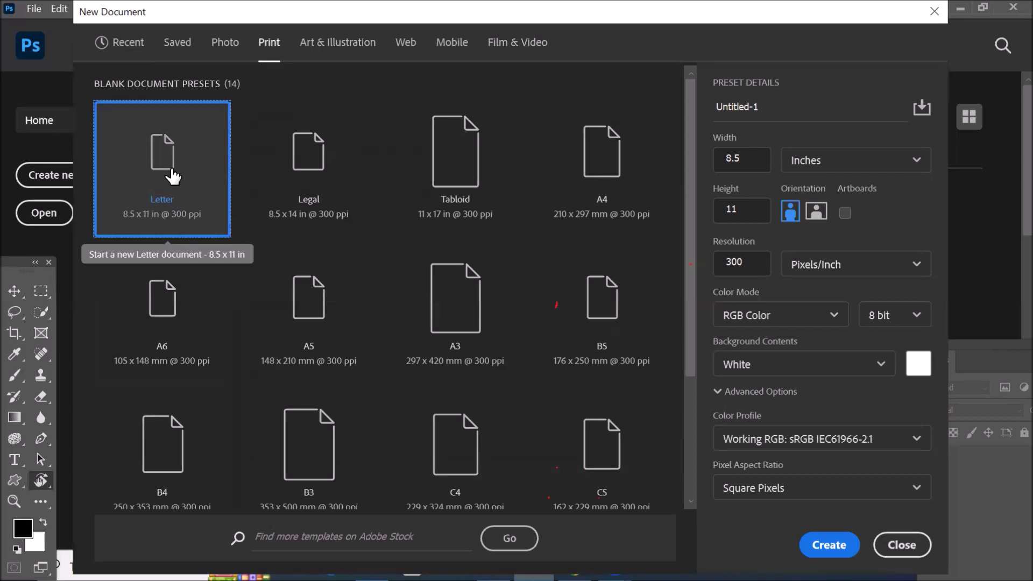
{"action": "left_click", "coordinate": [816, 212]}
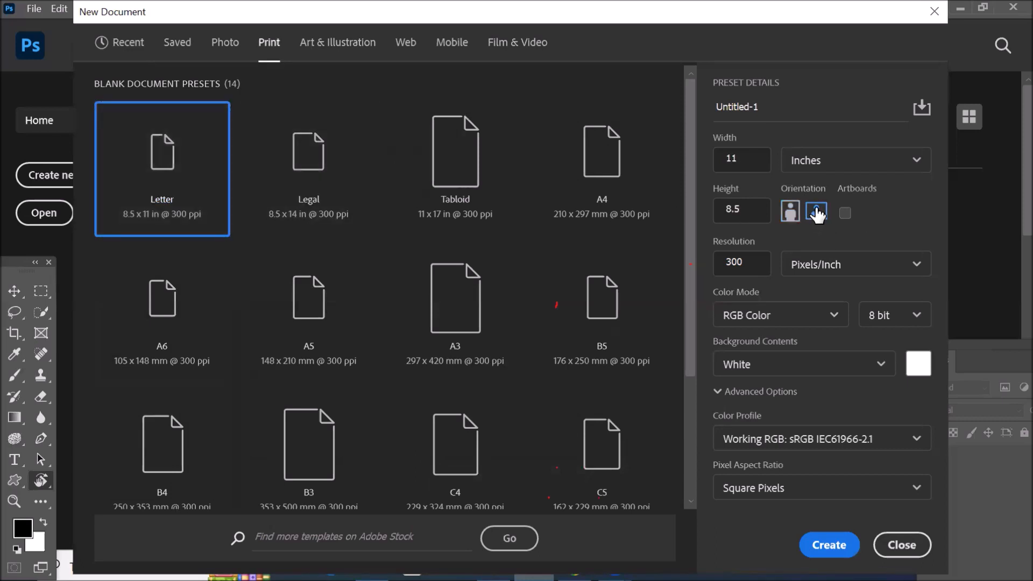
{"action": "left_click", "coordinate": [837, 526]}
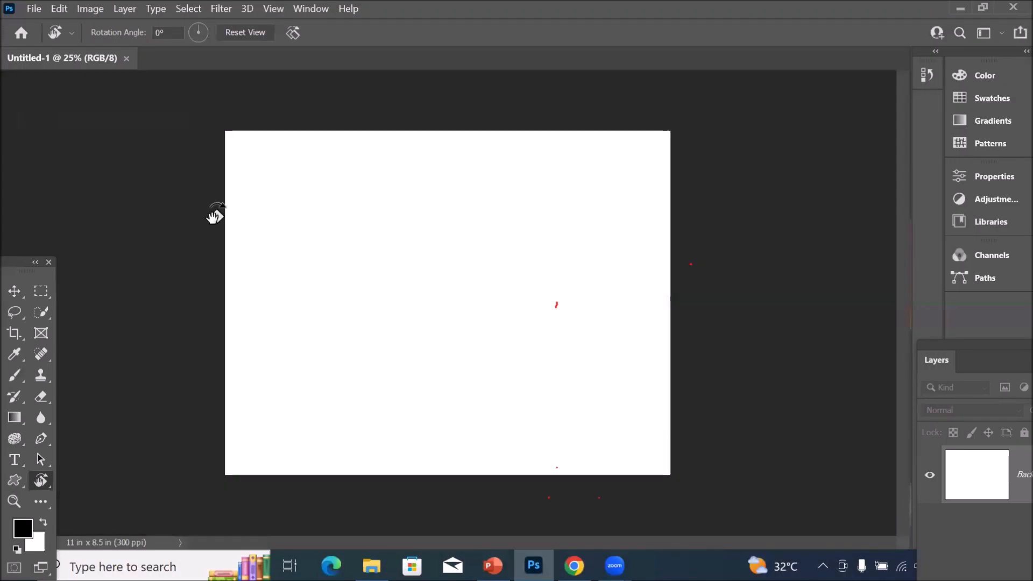
Move the floating toolbox up beside the page and show the Hand and Rotate View tool group.
{"action": "left_click_drag", "start_coordinate": [17, 256], "coordinate": [80, 144]}
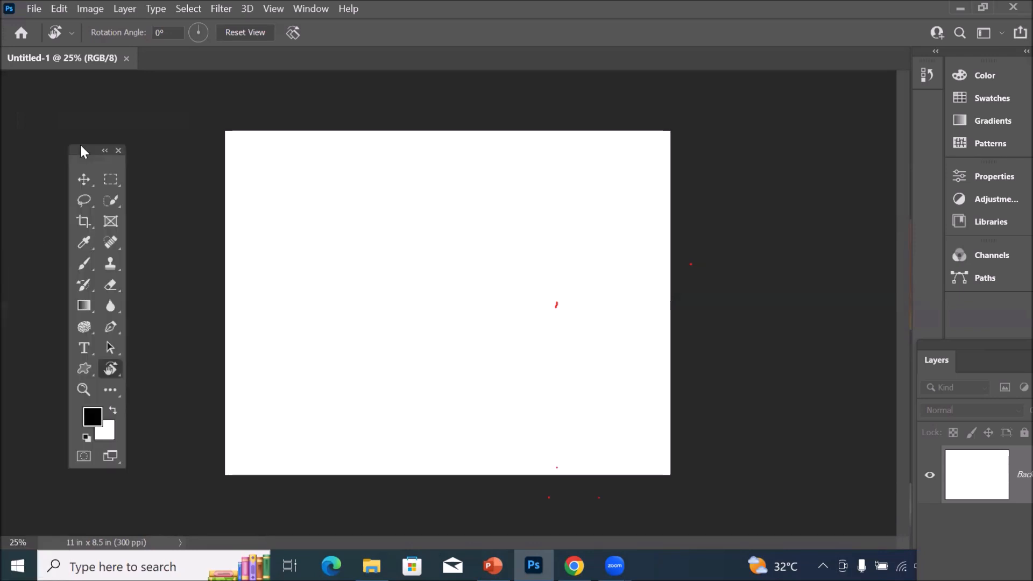
{"action": "right_click", "coordinate": [110, 369]}
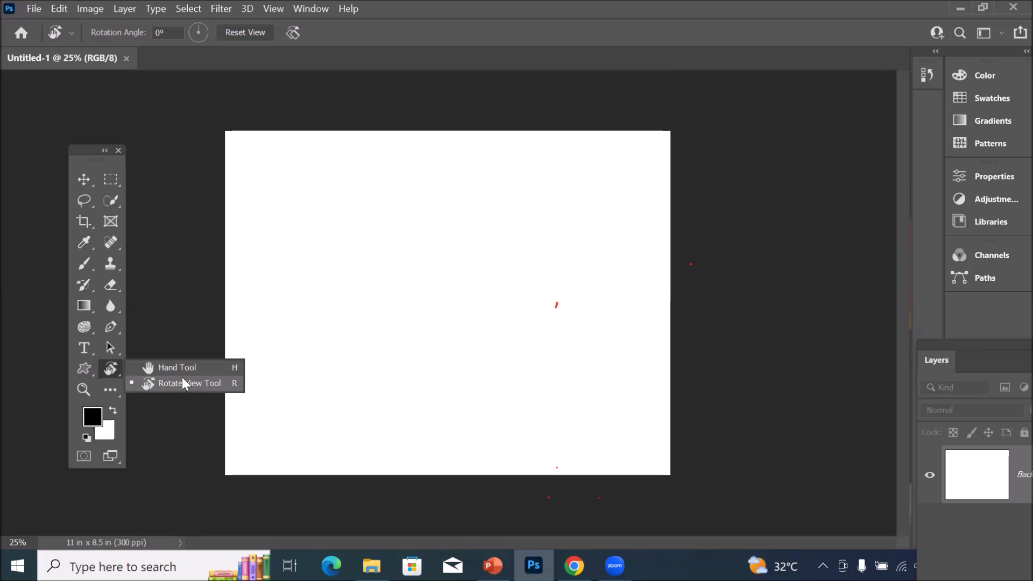
{"action": "left_click", "coordinate": [111, 368]}
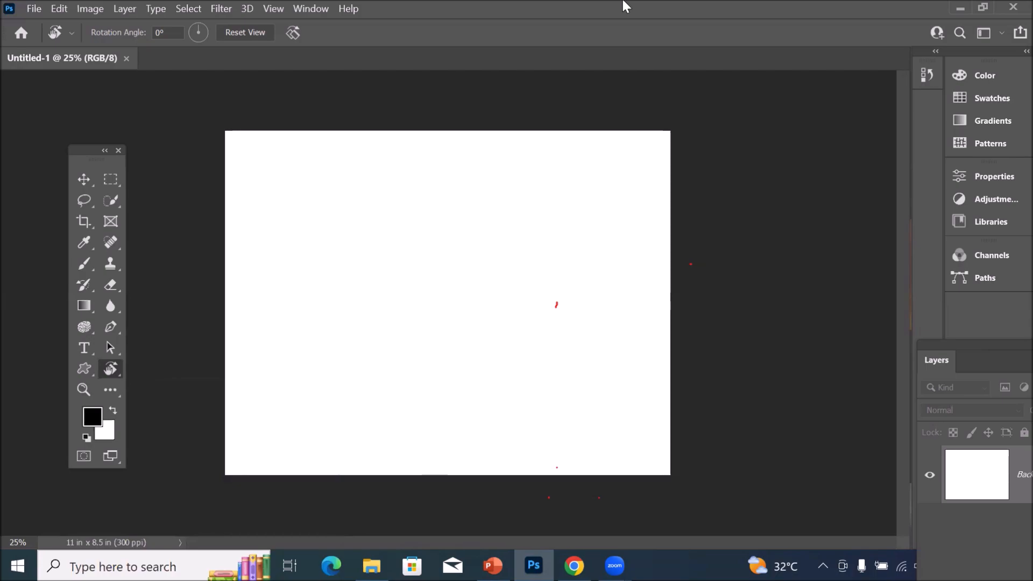
Switch to the BuildingAndMonoments folder in File Explorer and clear the earlier multiple selection of images.
{"action": "key", "text": "alt+Tab"}
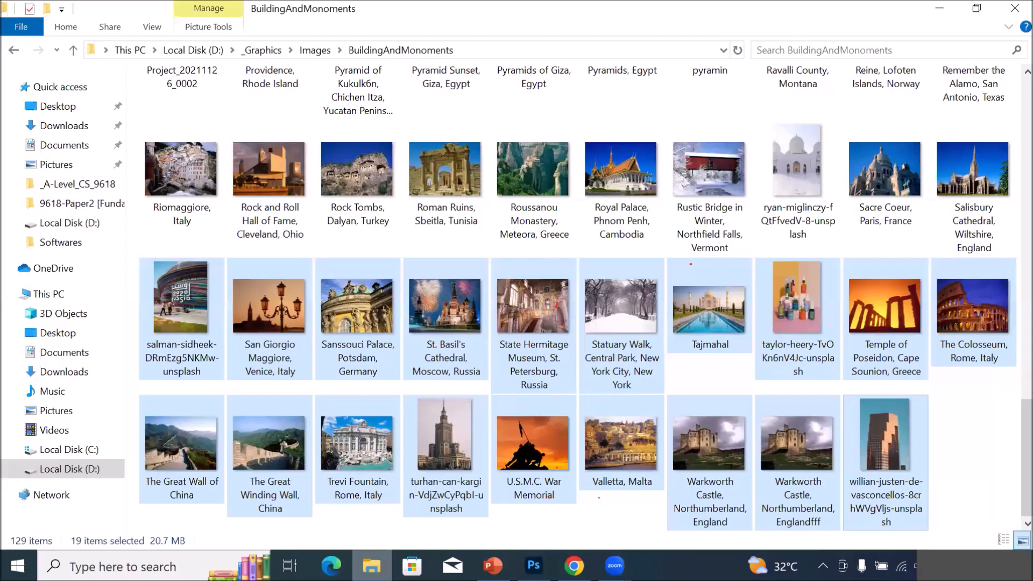
{"action": "left_click", "coordinate": [186, 170]}
{"action": "left_click", "coordinate": [263, 165]}
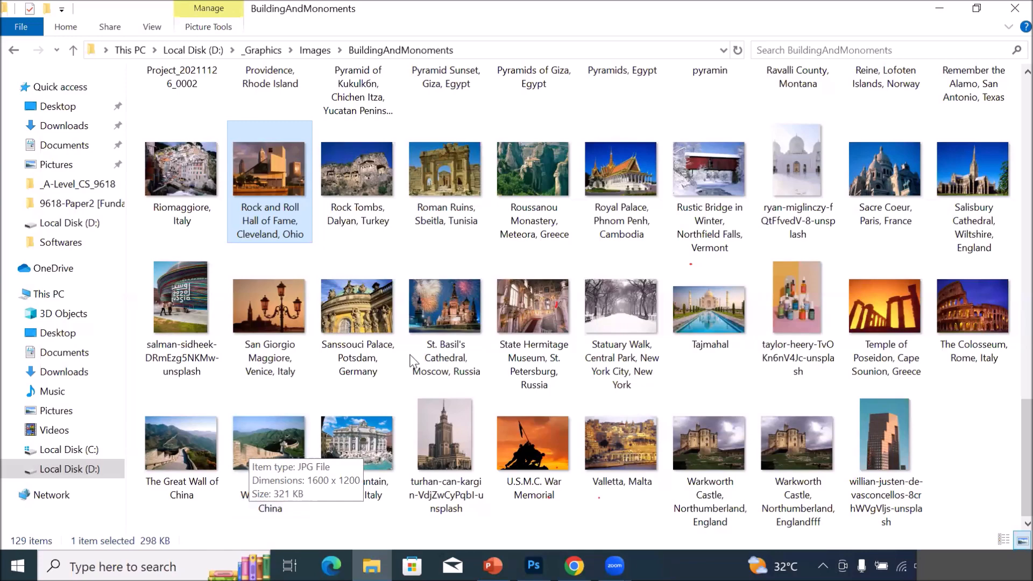
{"action": "left_click", "coordinate": [356, 396]}
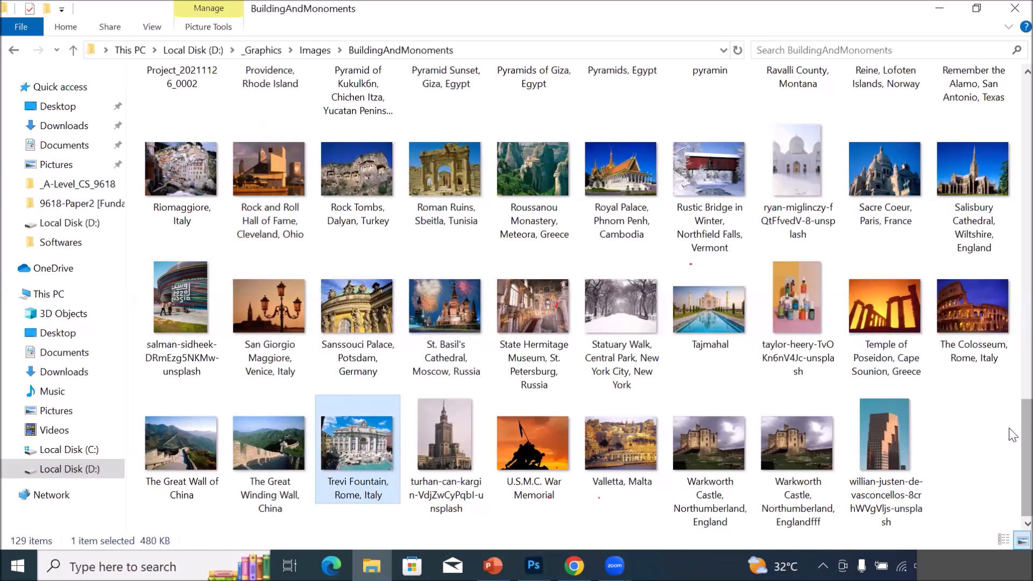
{"action": "scroll", "coordinate": [1009, 294], "scroll_direction": "up", "scroll_amount": 10}
{"action": "left_click_drag", "start_coordinate": [1009, 240], "coordinate": [1008, 234]}
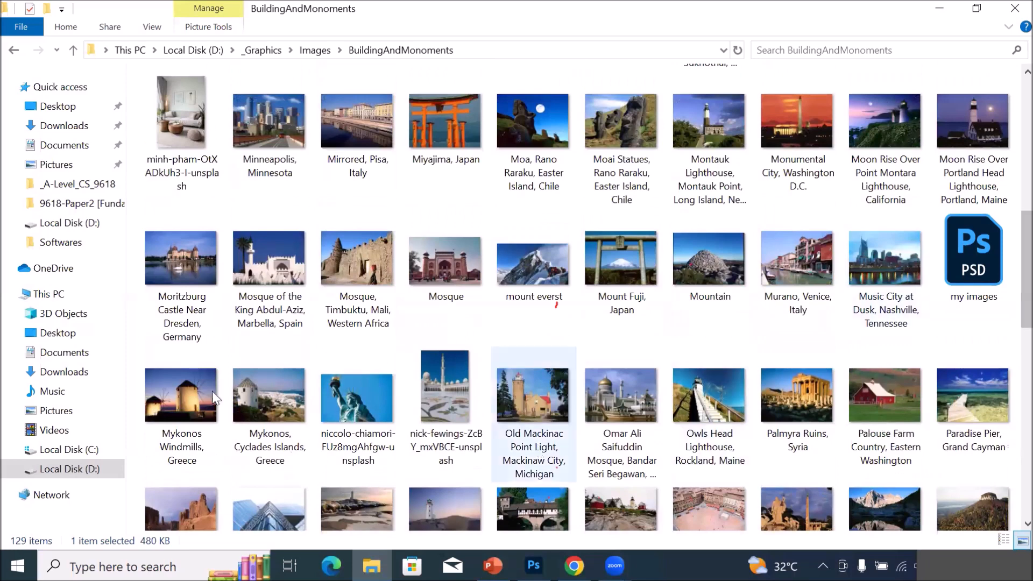
Duplicate the Mykonos Windmills, Monumental City, Mosque of the King Abdul-Aziz, Mosque Timbuktu and Palmyra Ruins images within the folder.
{"action": "left_click", "coordinate": [170, 394]}
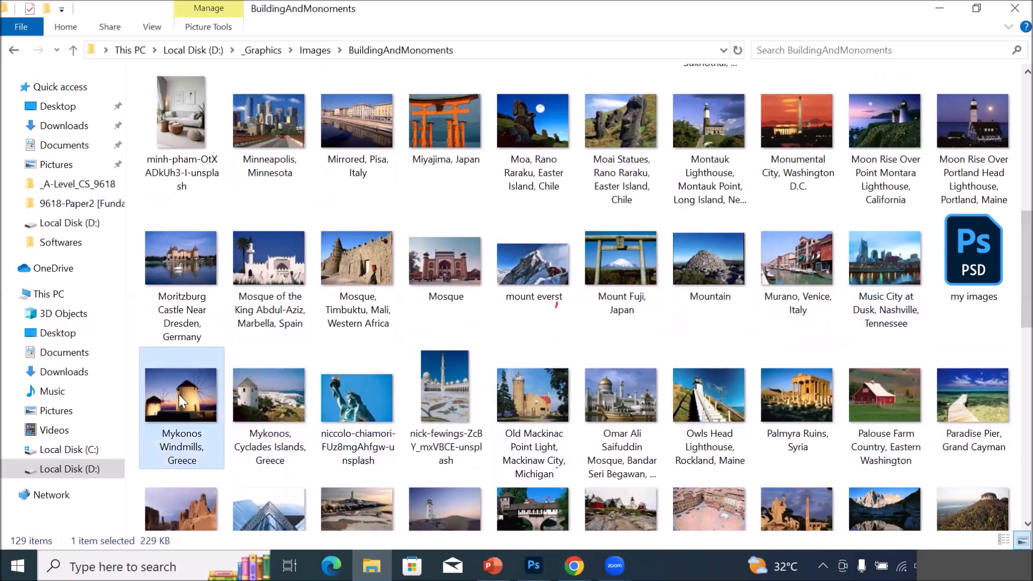
{"action": "left_click", "coordinate": [802, 128], "text": "ctrl"}
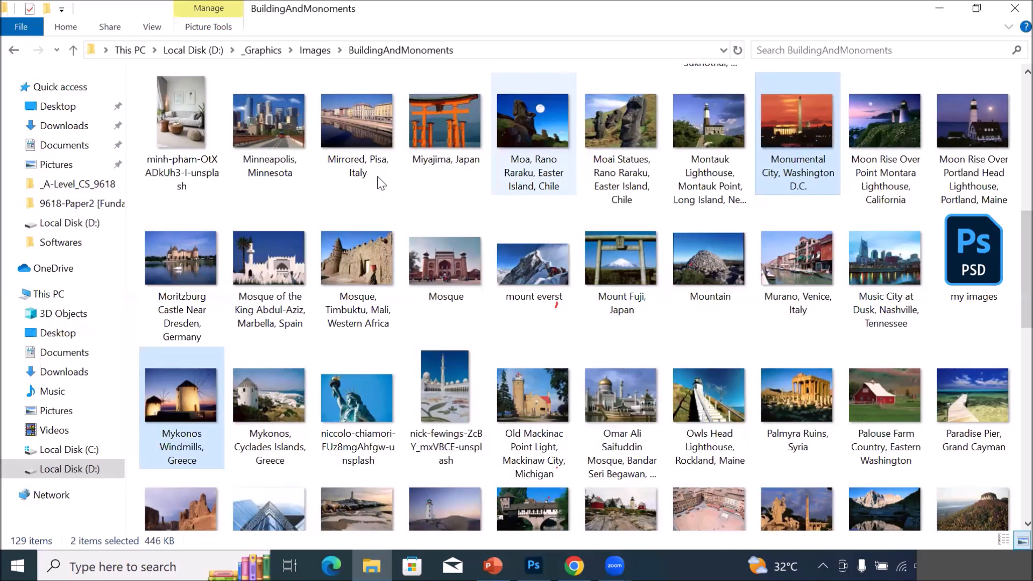
{"action": "left_click", "coordinate": [272, 273], "text": "ctrl"}
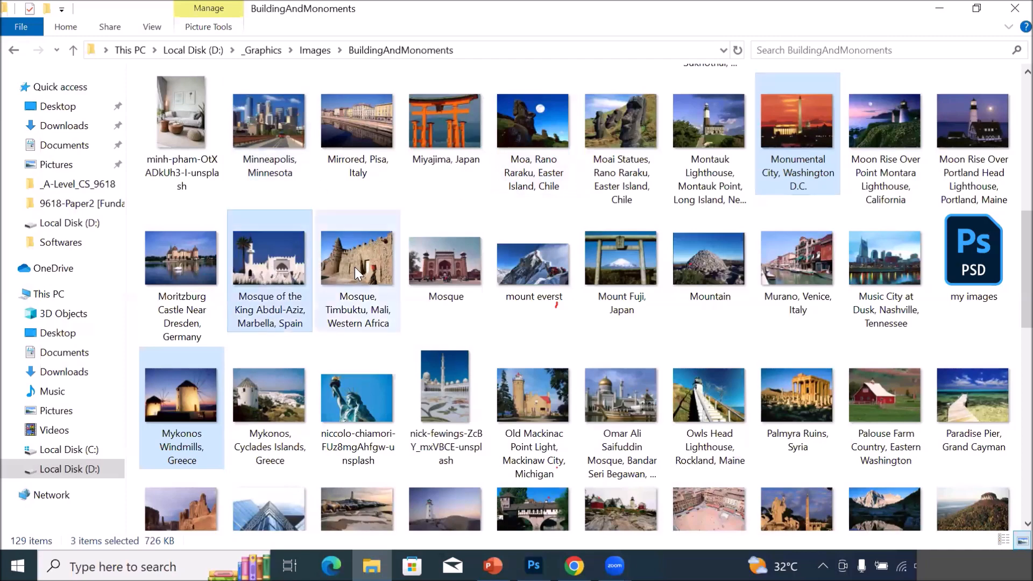
{"action": "left_click", "coordinate": [360, 275], "text": "ctrl"}
{"action": "left_click", "coordinate": [802, 393], "text": "ctrl"}
{"action": "key", "text": "ctrl+c"}
{"action": "key", "text": "ctrl+v"}
{"action": "left_click", "coordinate": [775, 506], "text": "ctrl"}
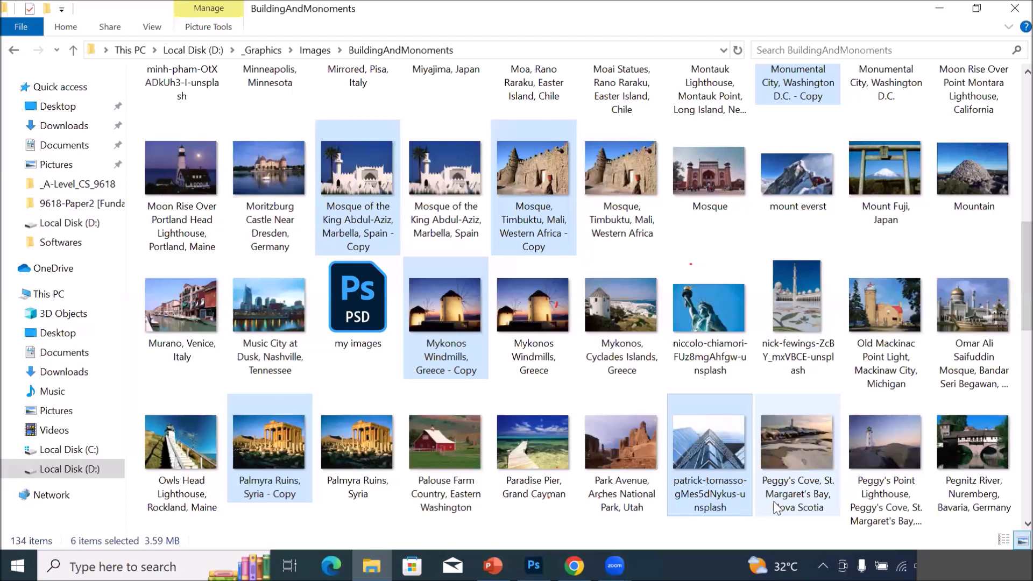
Open the Meditation is Key, Mosque of the King Abdul-Aziz copy, Murano, Old Mackinac Point Light and Omar Ali Saifuddin Mosque images together in Photoshop.
{"action": "scroll", "coordinate": [771, 478], "scroll_direction": "down", "scroll_amount": 5}
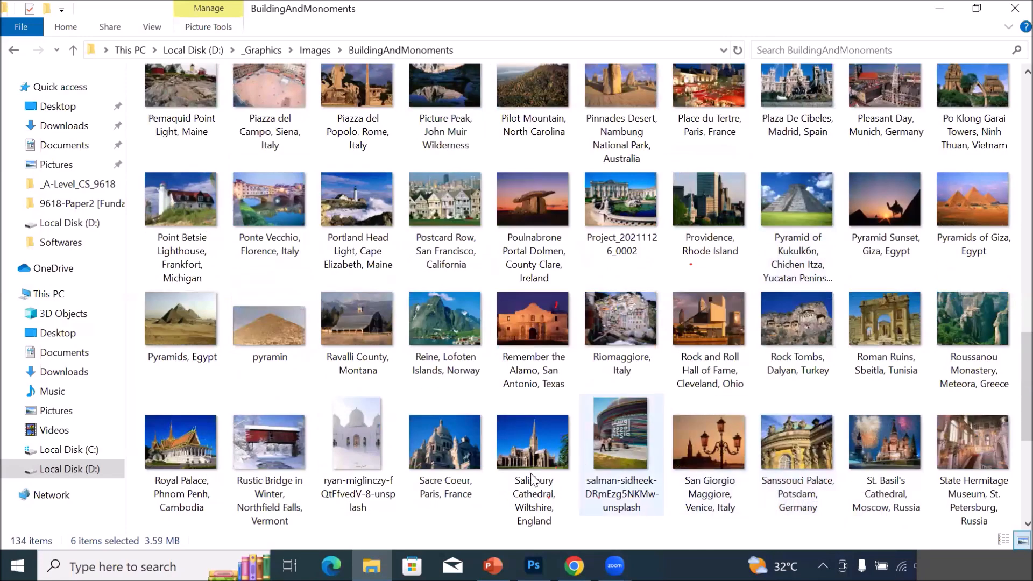
{"action": "scroll", "coordinate": [818, 434], "scroll_direction": "up", "scroll_amount": 10}
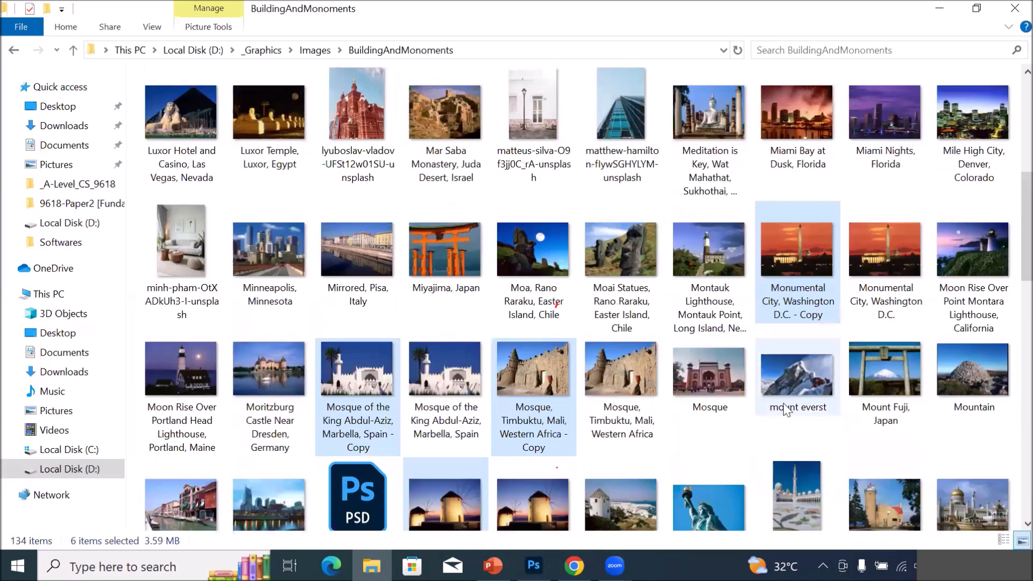
{"action": "left_click", "coordinate": [709, 124]}
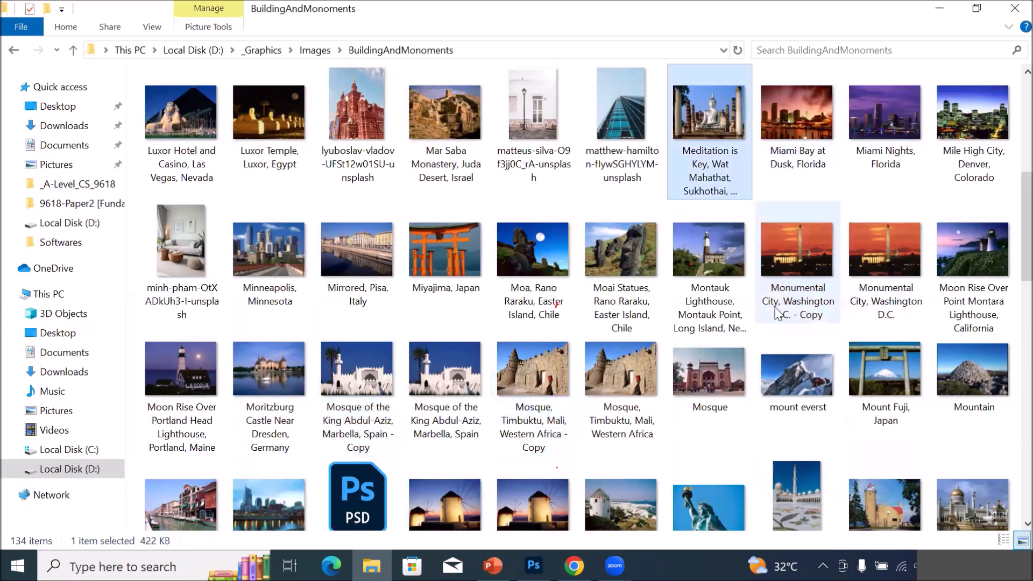
{"action": "left_click", "coordinate": [366, 386], "text": "ctrl"}
{"action": "left_click", "coordinate": [195, 505], "text": "ctrl"}
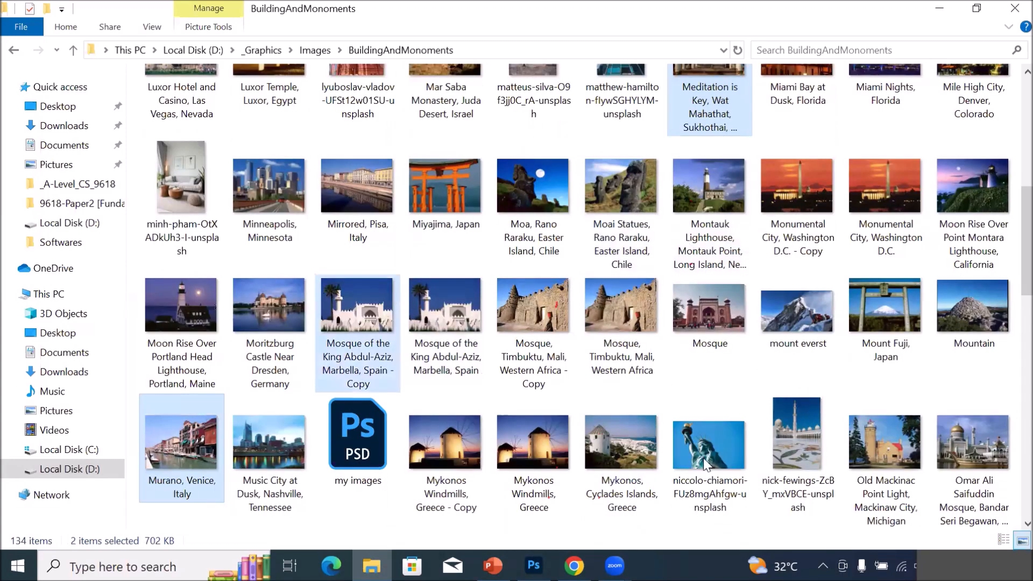
{"action": "left_click", "coordinate": [890, 438], "text": "ctrl"}
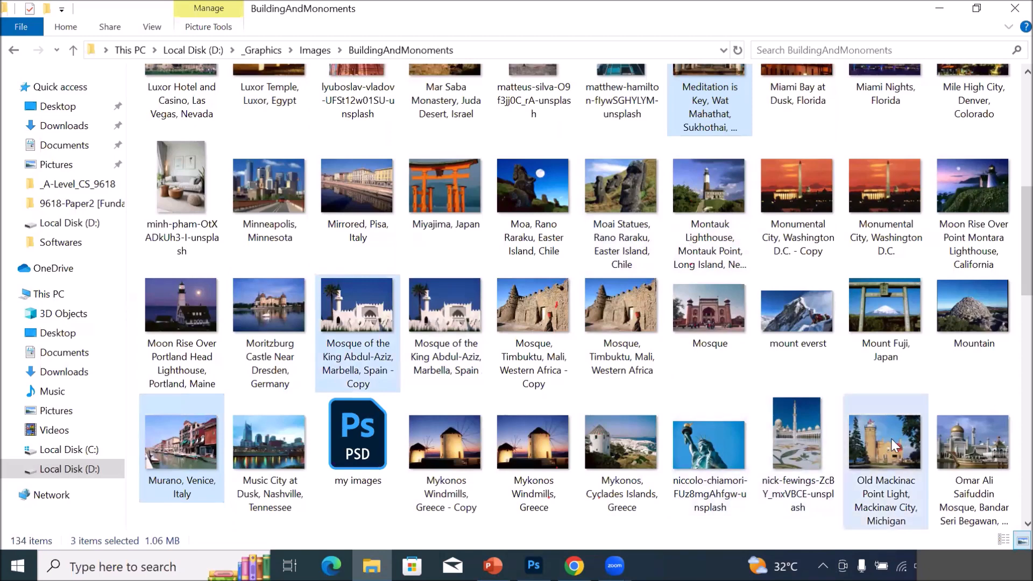
{"action": "left_click", "coordinate": [986, 443], "text": "ctrl"}
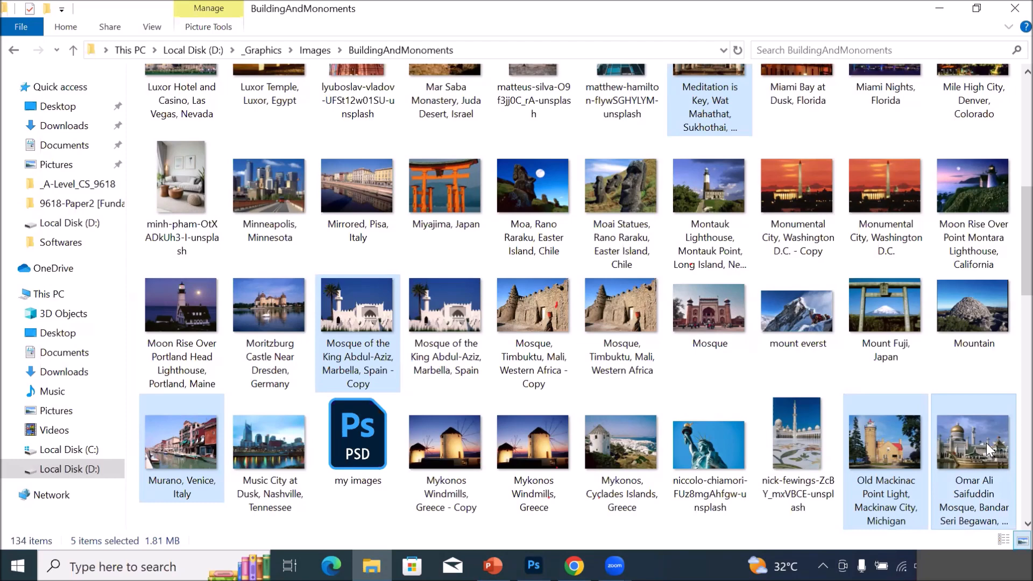
{"action": "mouse_move", "coordinate": [986, 444]}
{"action": "left_mouse_down"}
{"action": "mouse_move", "coordinate": [732, 474]}
{"action": "mouse_move", "coordinate": [535, 562]}
{"action": "mouse_move", "coordinate": [508, 285]}
{"action": "mouse_move", "coordinate": [430, 269]}
{"action": "mouse_move", "coordinate": [511, 63]}
{"action": "mouse_move", "coordinate": [485, 316]}
{"action": "mouse_move", "coordinate": [506, 65]}
{"action": "left_mouse_up"}
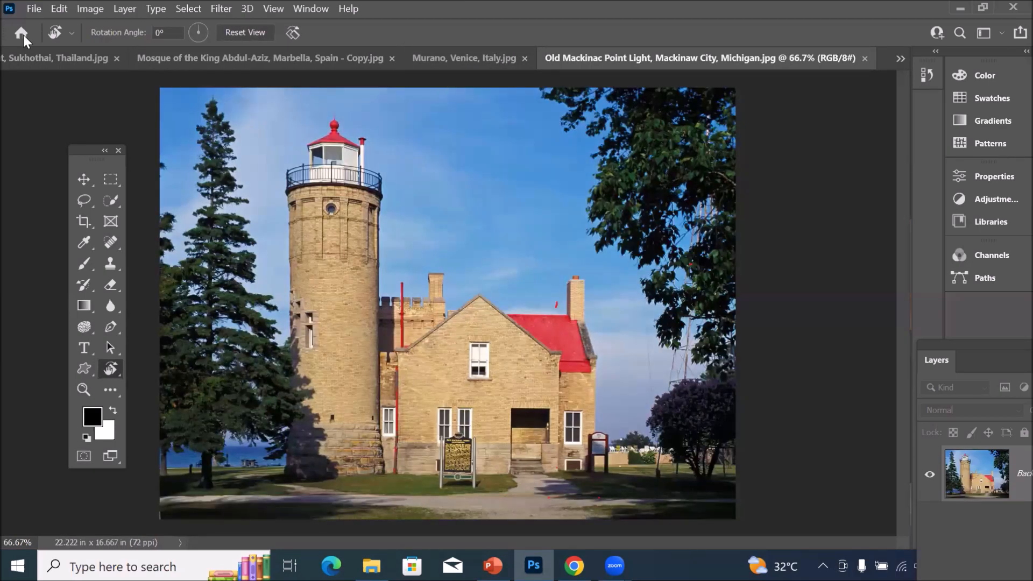
Switch through the open documents to the blank Untitled-1 page.
{"action": "left_click", "coordinate": [22, 59]}
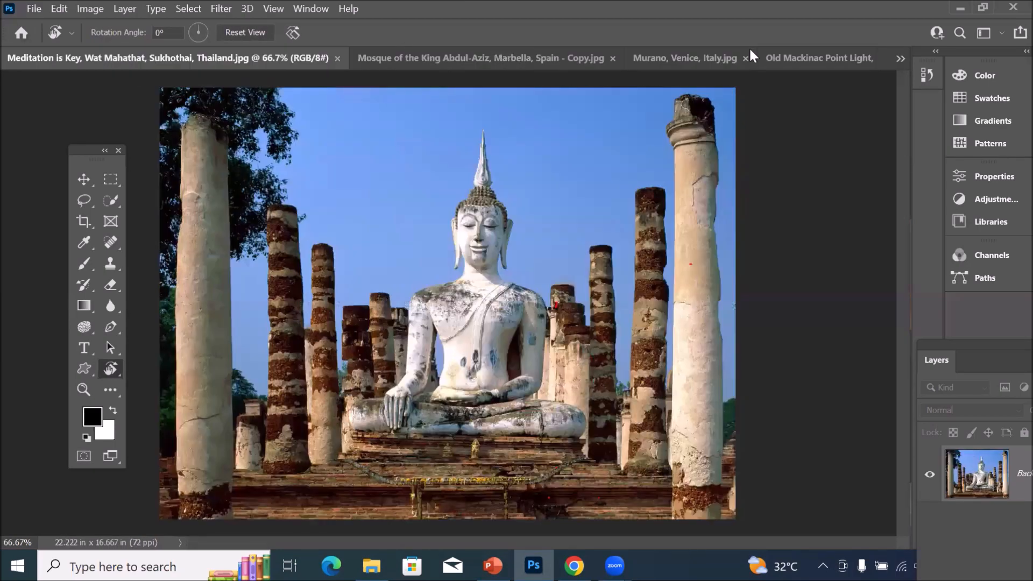
{"action": "left_click", "coordinate": [902, 59]}
{"action": "left_click", "coordinate": [625, 65]}
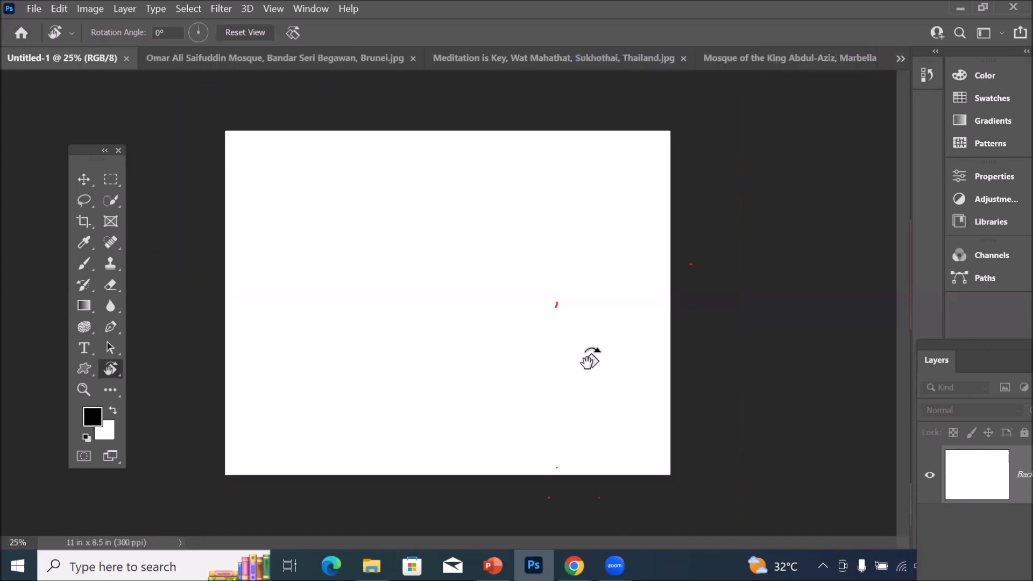
Start a small text box near the blank page's upper-left corner with the Horizontal Type tool.
{"action": "left_click", "coordinate": [84, 348]}
{"action": "left_click", "coordinate": [311, 162]}
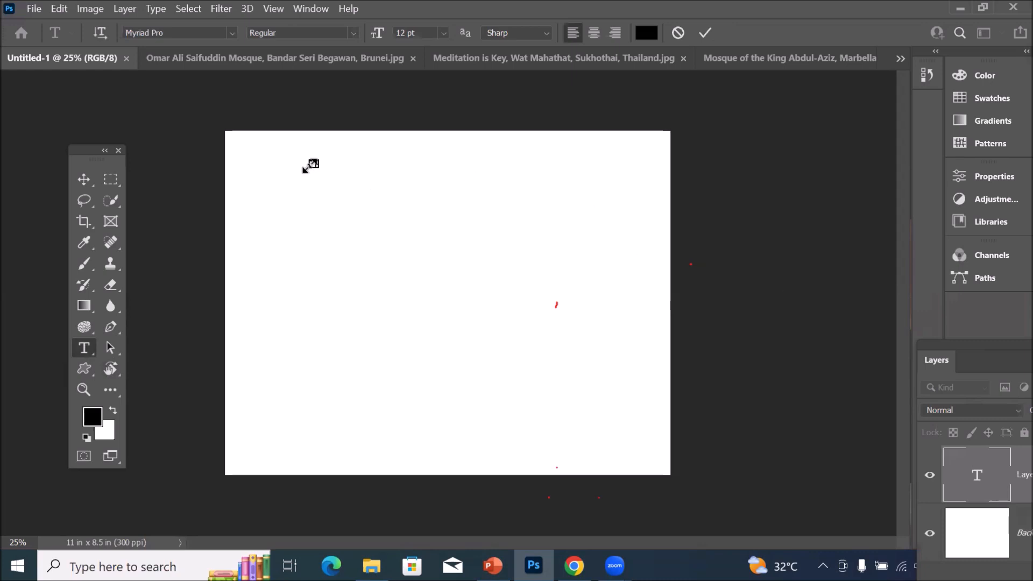
{"action": "scroll", "coordinate": [306, 166], "scroll_direction": "up", "scroll_amount": 5}
{"action": "scroll", "coordinate": [272, 129], "scroll_direction": "up", "scroll_amount": 12}
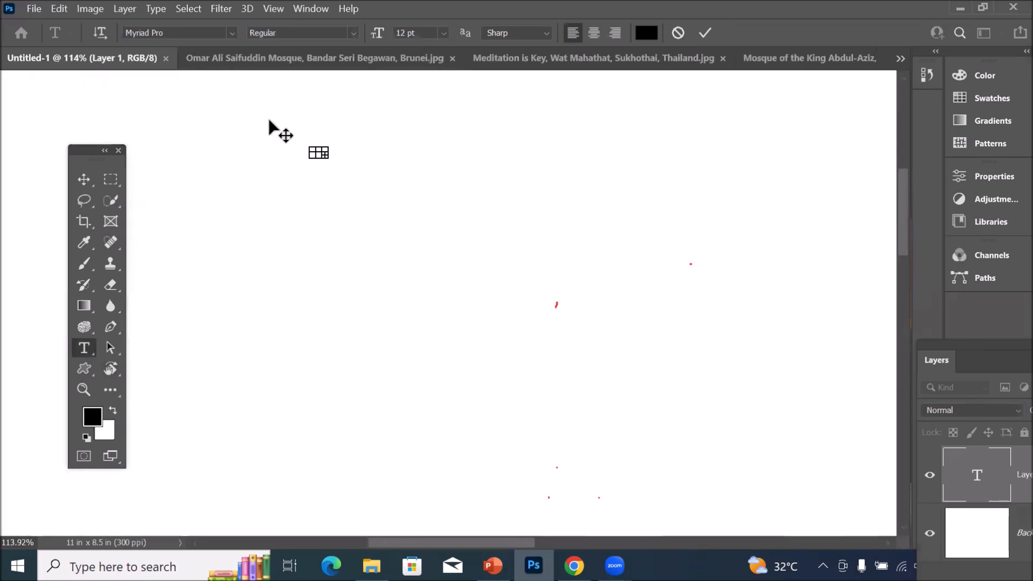
{"action": "scroll", "coordinate": [362, 170], "scroll_direction": "up", "scroll_amount": 3}
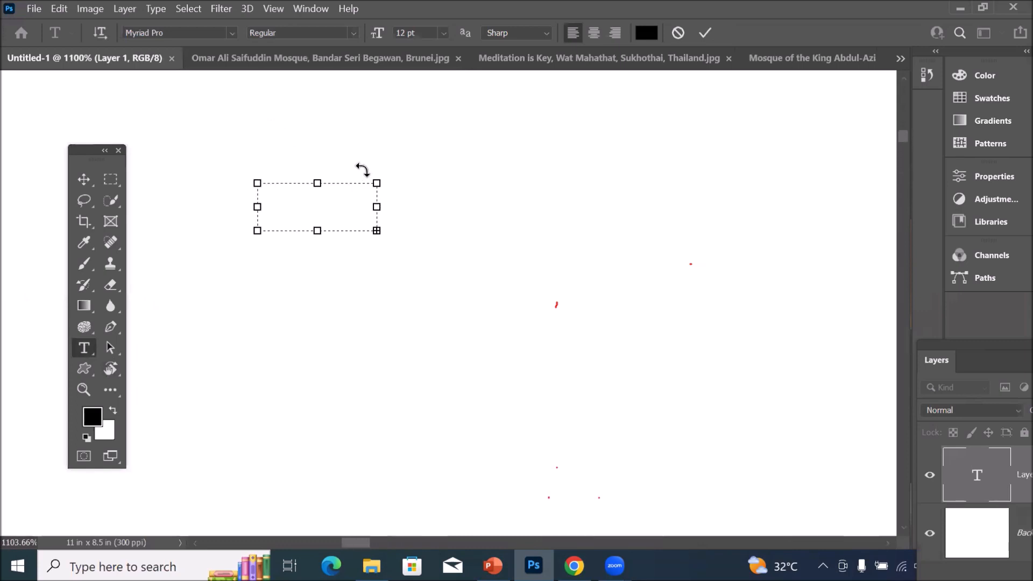
{"action": "left_click", "coordinate": [84, 348]}
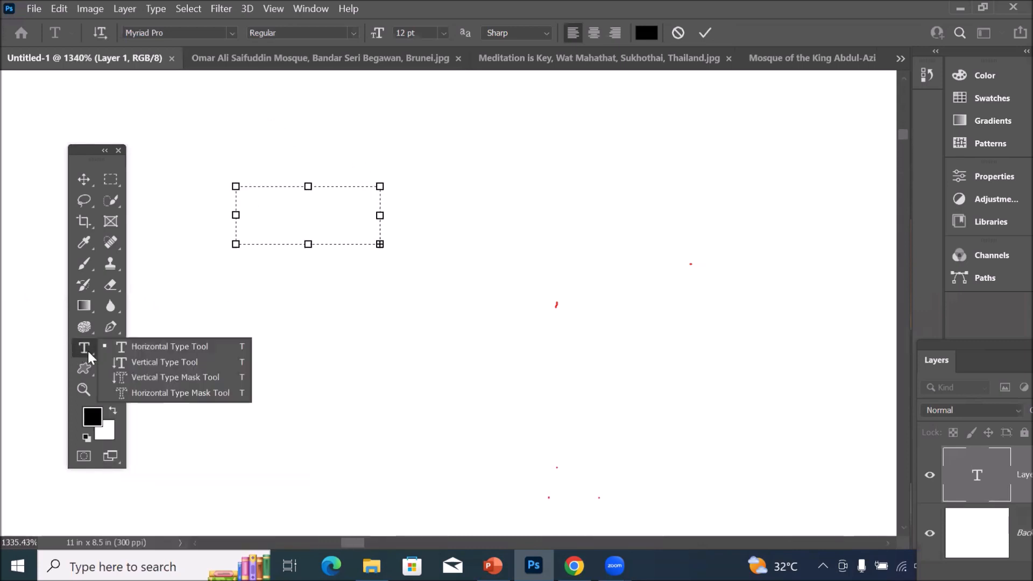
{"action": "left_click", "coordinate": [158, 351]}
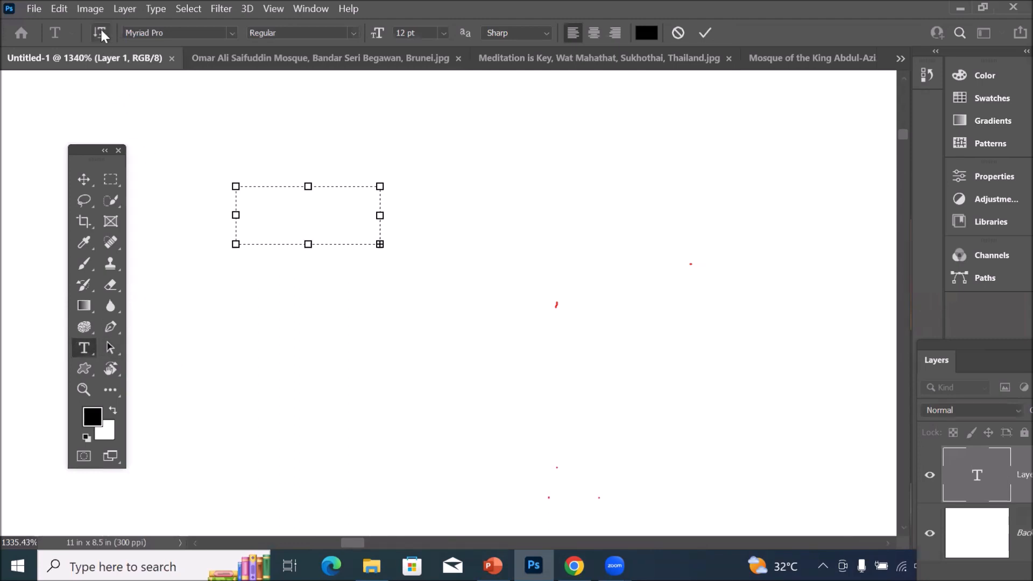
Set the text font to Ravie and its size to 48 pt.
{"action": "left_click", "coordinate": [228, 34]}
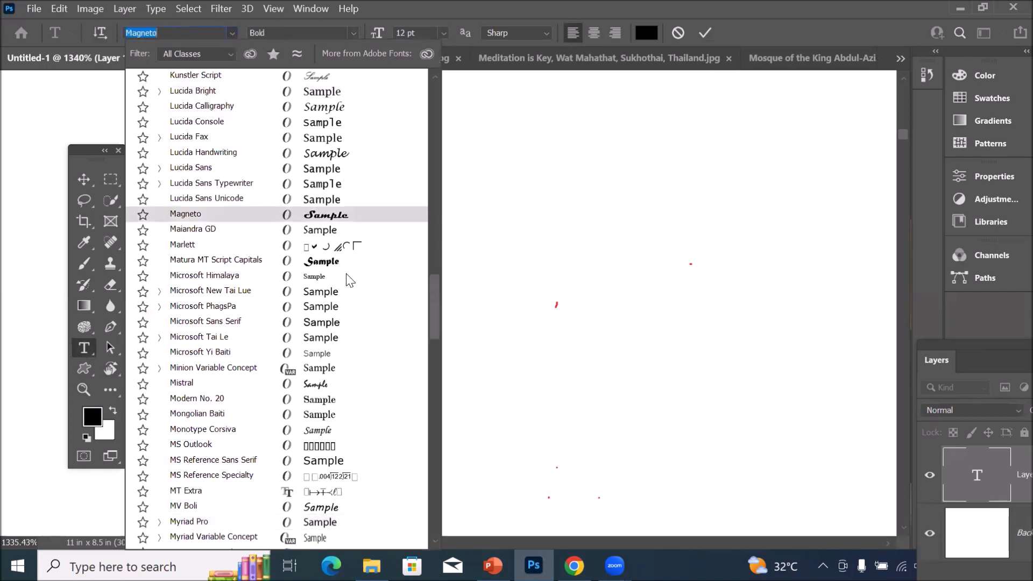
{"action": "scroll", "coordinate": [350, 280], "scroll_direction": "down", "scroll_amount": 5}
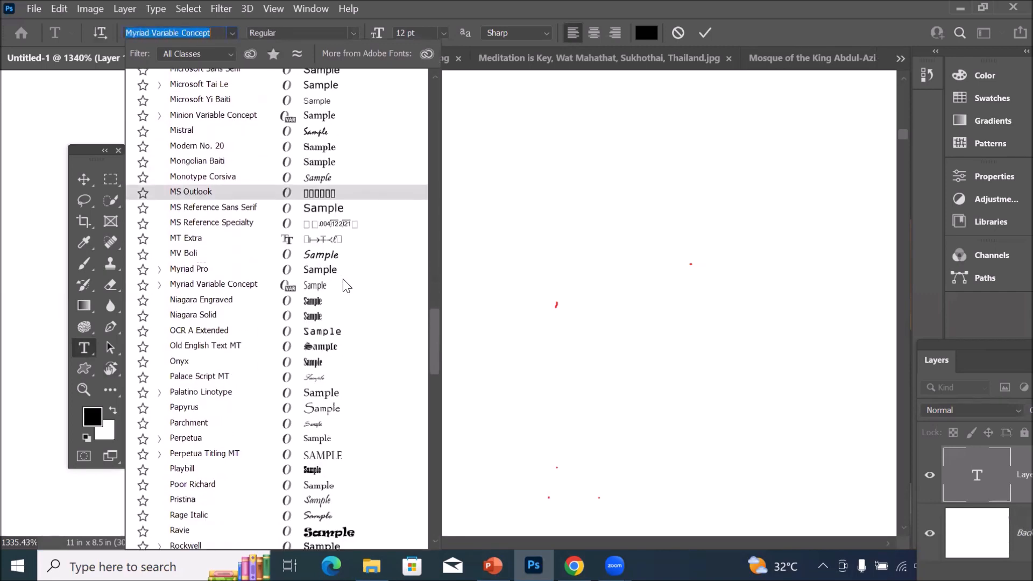
{"action": "scroll", "coordinate": [331, 454], "scroll_direction": "down", "scroll_amount": 1}
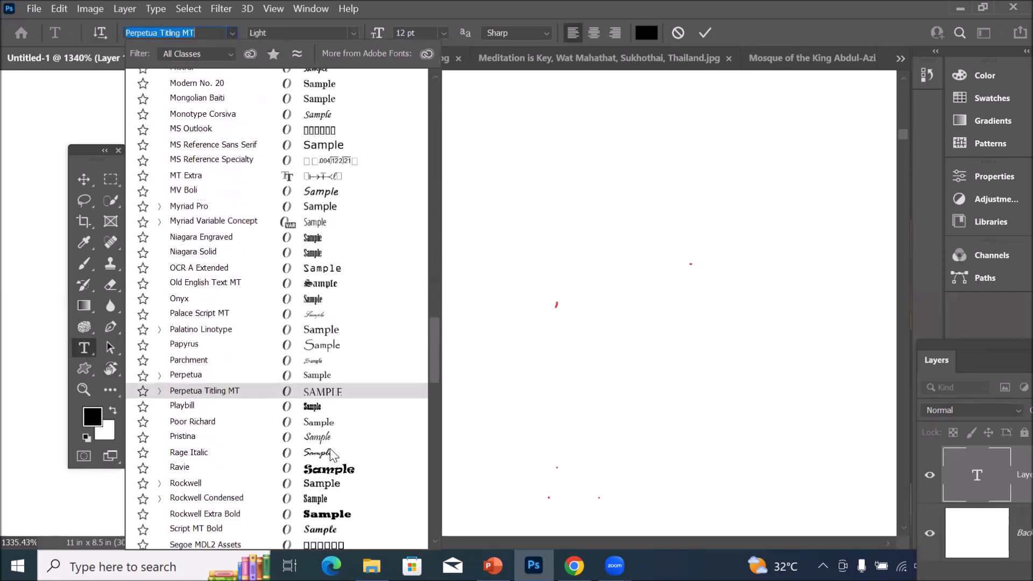
{"action": "left_click", "coordinate": [347, 473]}
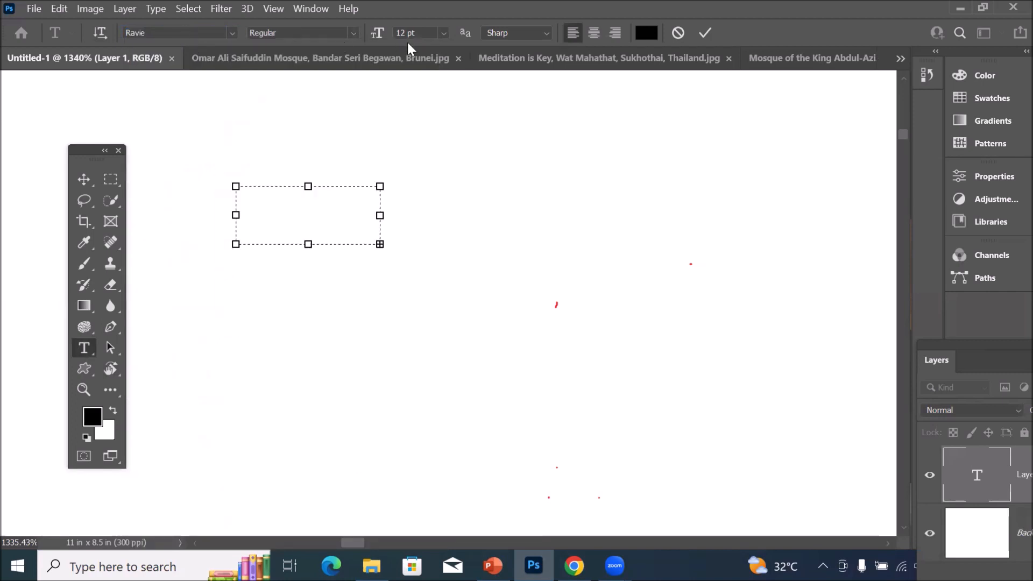
{"action": "left_click", "coordinate": [443, 33]}
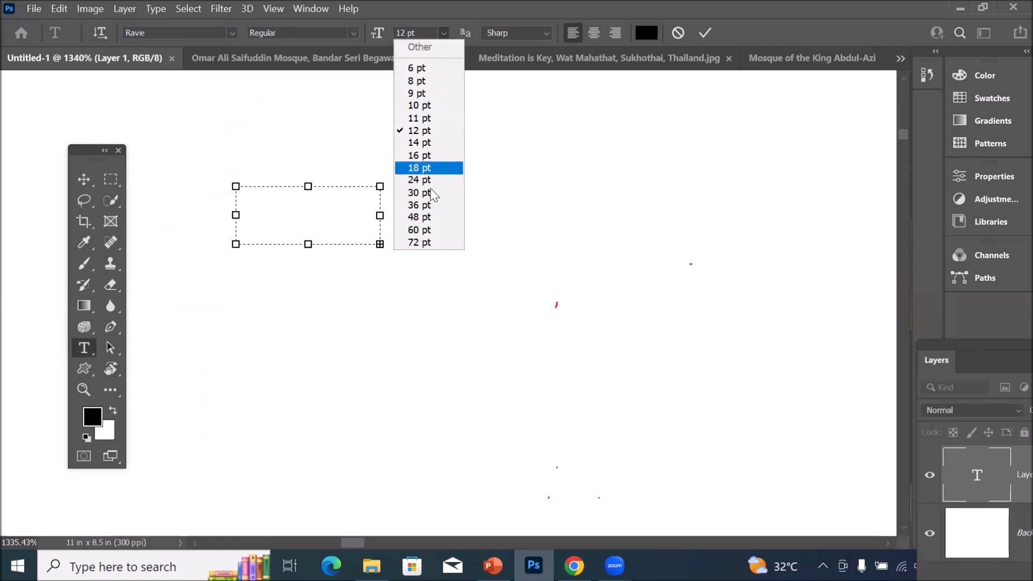
{"action": "left_click", "coordinate": [432, 216]}
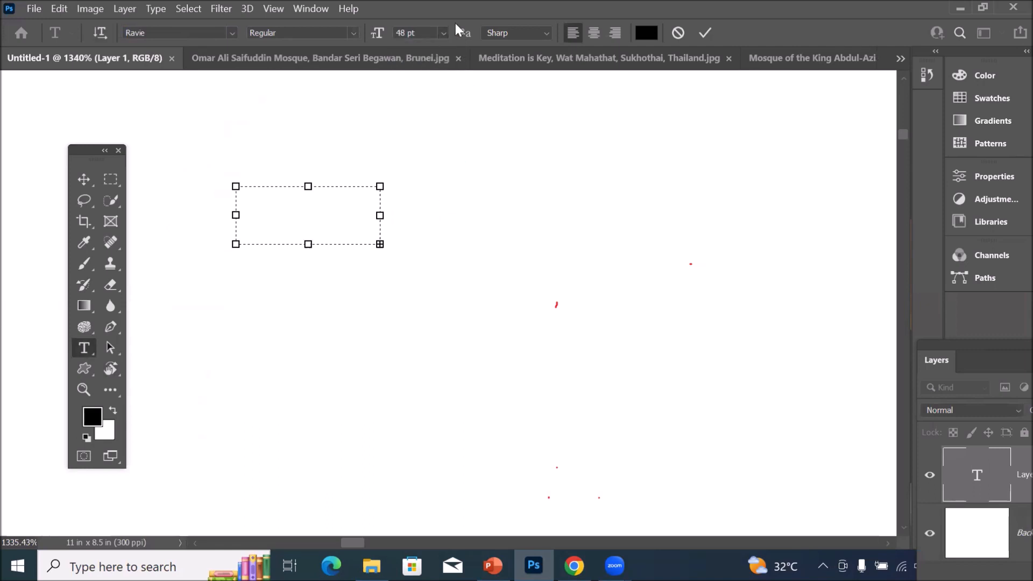
Set the text color to blue, hex 2509f7.
{"action": "left_click", "coordinate": [646, 33]}
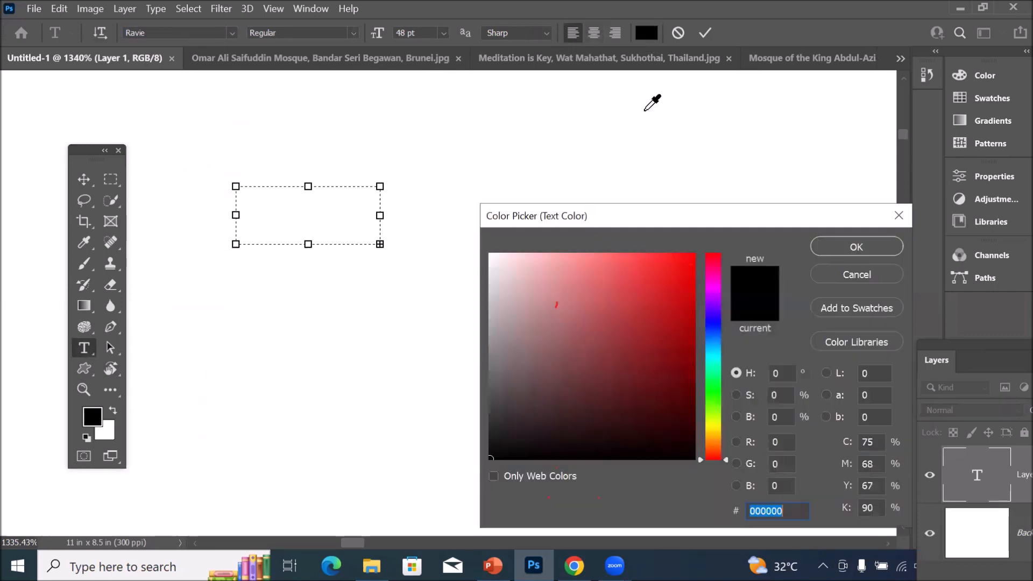
{"action": "left_click", "coordinate": [689, 263]}
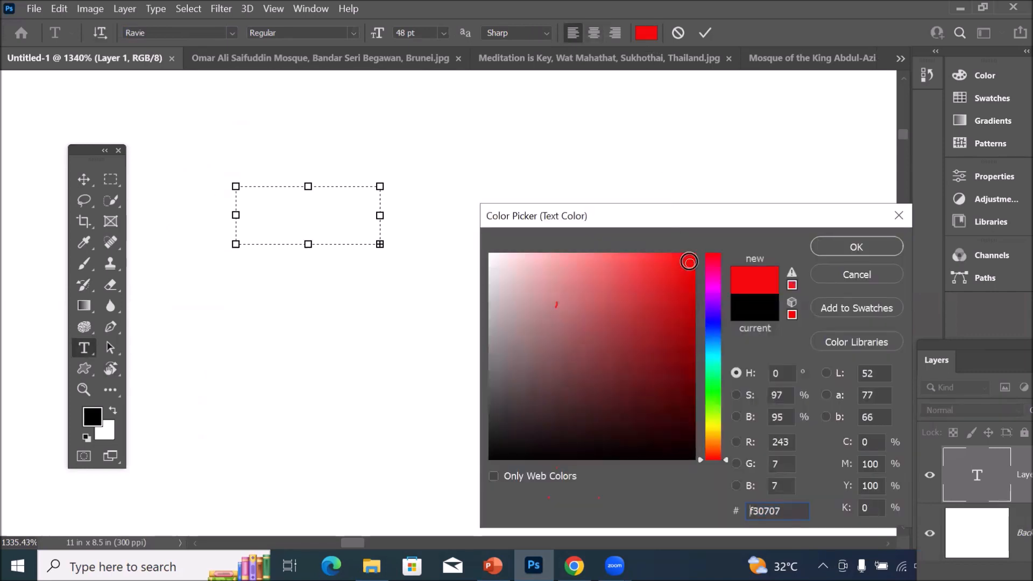
{"action": "left_click", "coordinate": [704, 318]}
{"action": "left_click", "coordinate": [689, 260]}
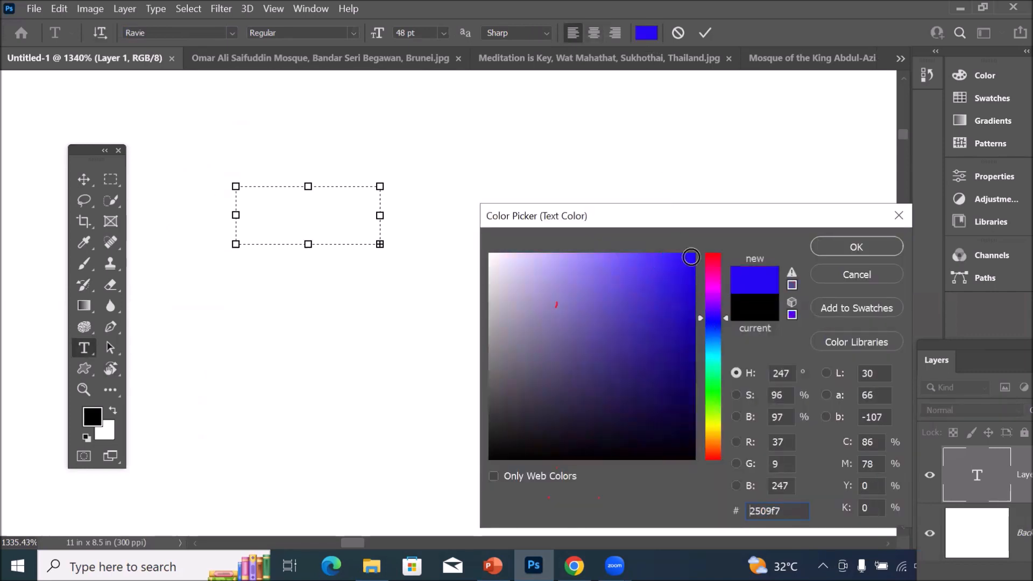
{"action": "left_click", "coordinate": [823, 246]}
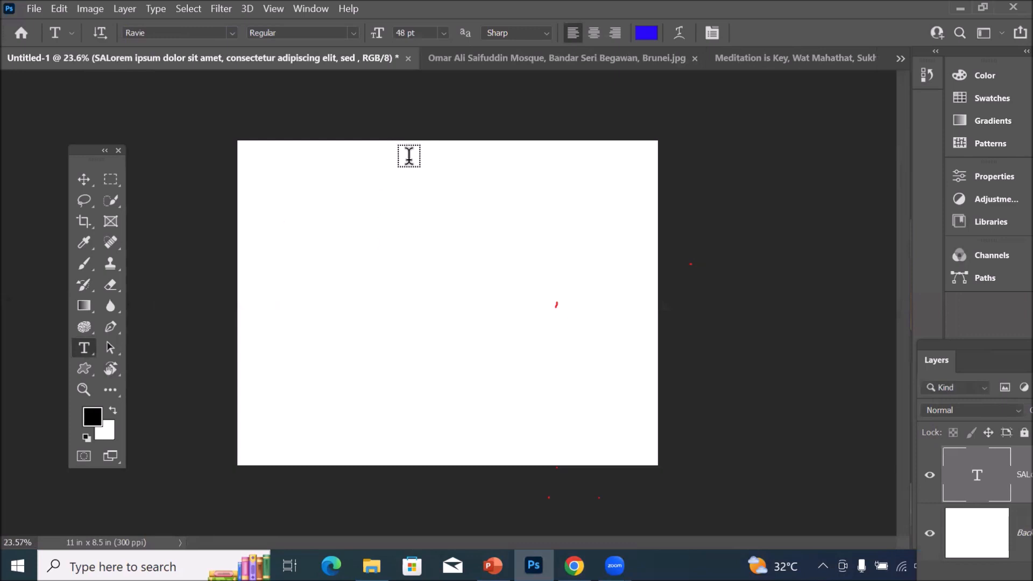
Zoom the blank page in and out repeatedly to demonstrate changing its magnification.
{"action": "scroll", "coordinate": [409, 156], "scroll_direction": "up", "scroll_amount": 7}
{"action": "scroll", "coordinate": [409, 156], "scroll_direction": "down", "scroll_amount": 8}
{"action": "scroll", "coordinate": [409, 156], "scroll_direction": "up", "scroll_amount": 8}
{"action": "scroll", "coordinate": [409, 156], "scroll_direction": "down", "scroll_amount": 8}
{"action": "scroll", "coordinate": [409, 156], "scroll_direction": "up", "scroll_amount": 7}
{"action": "scroll", "coordinate": [409, 156], "scroll_direction": "down", "scroll_amount": 7}
{"action": "scroll", "coordinate": [408, 156], "scroll_direction": "up", "scroll_amount": 7}
{"action": "scroll", "coordinate": [409, 156], "scroll_direction": "down", "scroll_amount": 2}
{"action": "scroll", "coordinate": [408, 156], "scroll_direction": "down", "scroll_amount": 1}
{"action": "scroll", "coordinate": [409, 156], "scroll_direction": "down", "scroll_amount": 5}
{"action": "scroll", "coordinate": [409, 156], "scroll_direction": "up", "scroll_amount": 6}
{"action": "scroll", "coordinate": [409, 156], "scroll_direction": "down", "scroll_amount": 5}
{"action": "scroll", "coordinate": [409, 156], "scroll_direction": "up", "scroll_amount": 5}
{"action": "scroll", "coordinate": [409, 156], "scroll_direction": "down", "scroll_amount": 1}
{"action": "scroll", "coordinate": [409, 156], "scroll_direction": "down", "scroll_amount": 3}
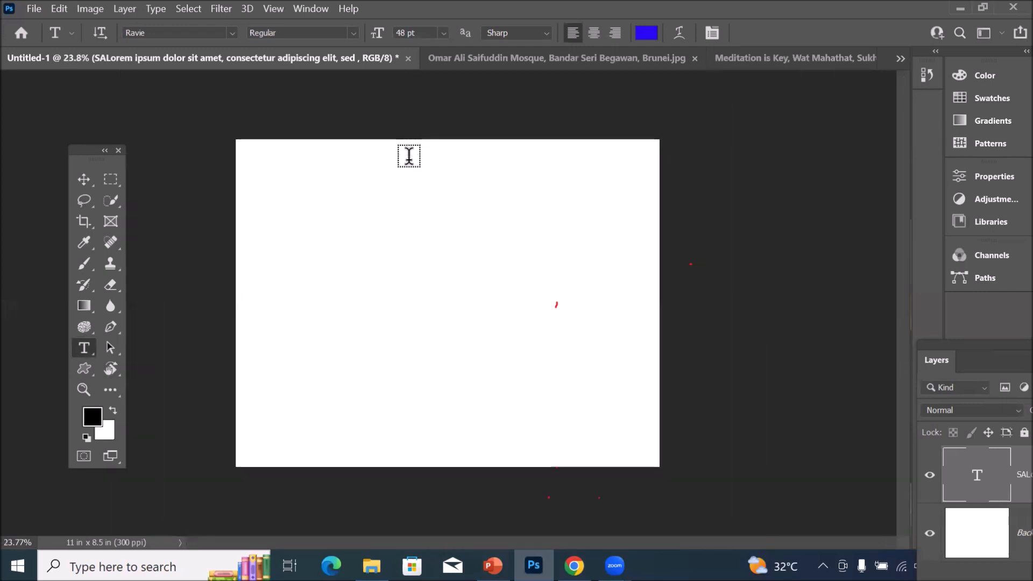
Review the Zoom with Scroll Wheel option in the Tools preferences, keep it enabled, and test zooming on the page.
{"action": "left_click", "coordinate": [59, 8]}
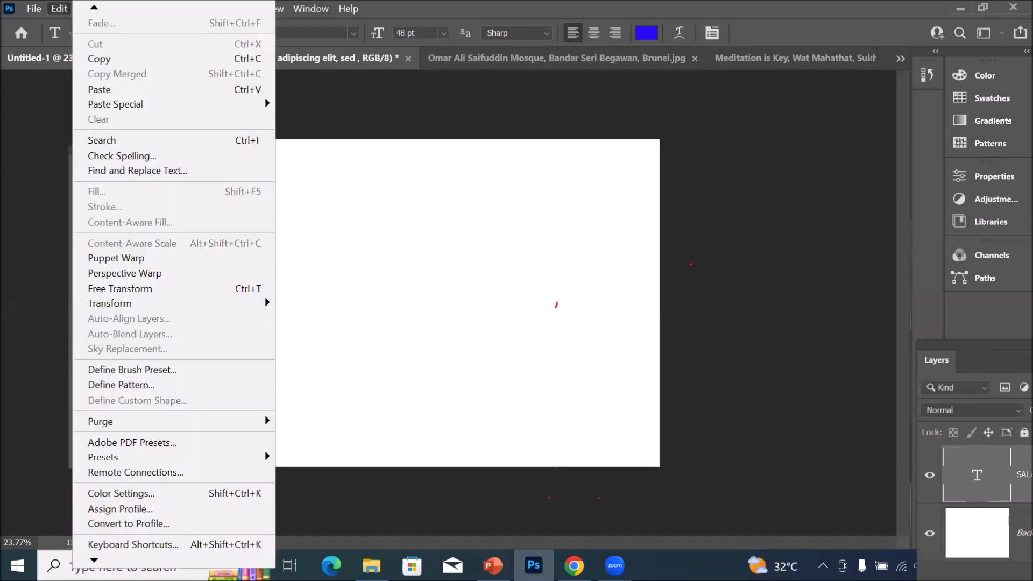
{"action": "scroll", "coordinate": [174, 285], "scroll_direction": "down", "scroll_amount": 3}
{"action": "mouse_move", "coordinate": [242, 540]}
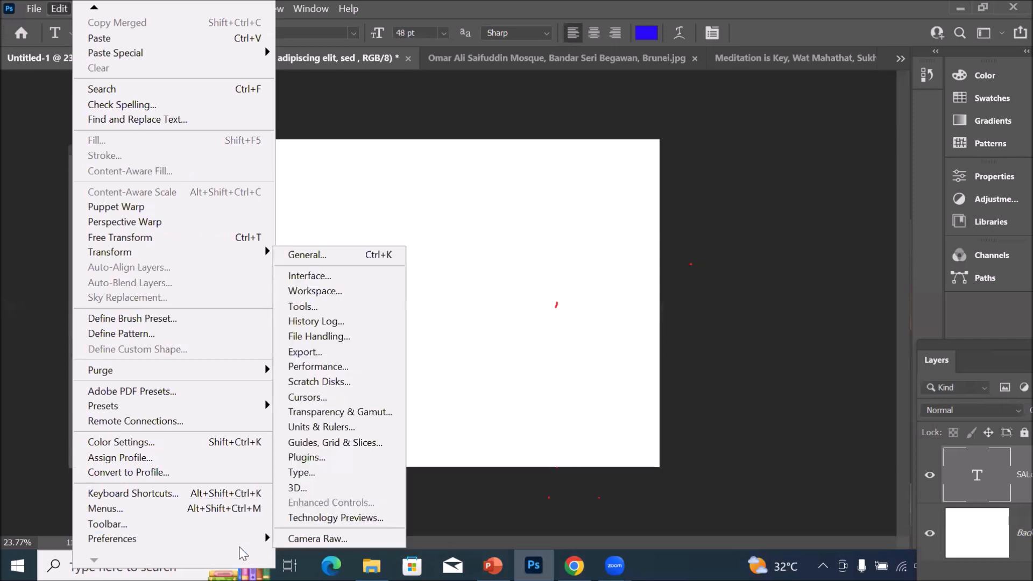
{"action": "left_click", "coordinate": [338, 306]}
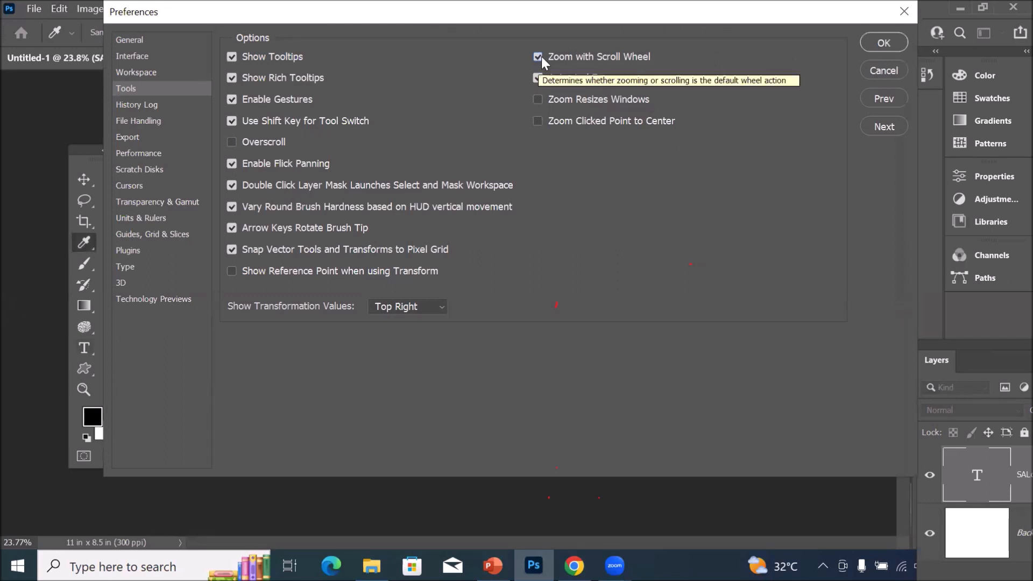
{"action": "left_click", "coordinate": [875, 48]}
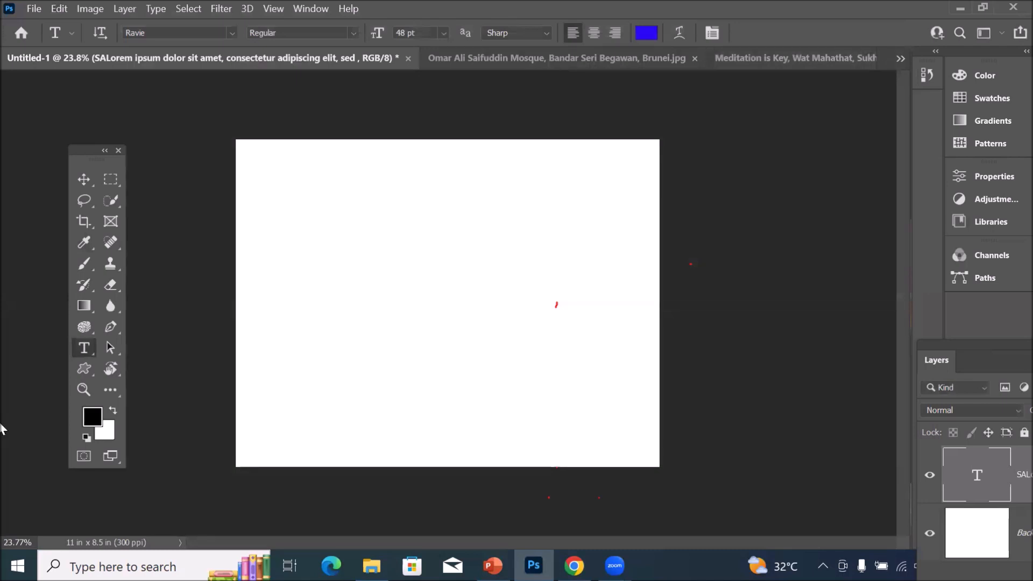
{"action": "scroll", "coordinate": [551, 258], "scroll_direction": "down", "scroll_amount": 1}
{"action": "scroll", "coordinate": [549, 257], "scroll_direction": "up", "scroll_amount": 2}
{"action": "scroll", "coordinate": [549, 257], "scroll_direction": "down", "scroll_amount": 2}
{"action": "scroll", "coordinate": [549, 257], "scroll_direction": "up", "scroll_amount": 1}
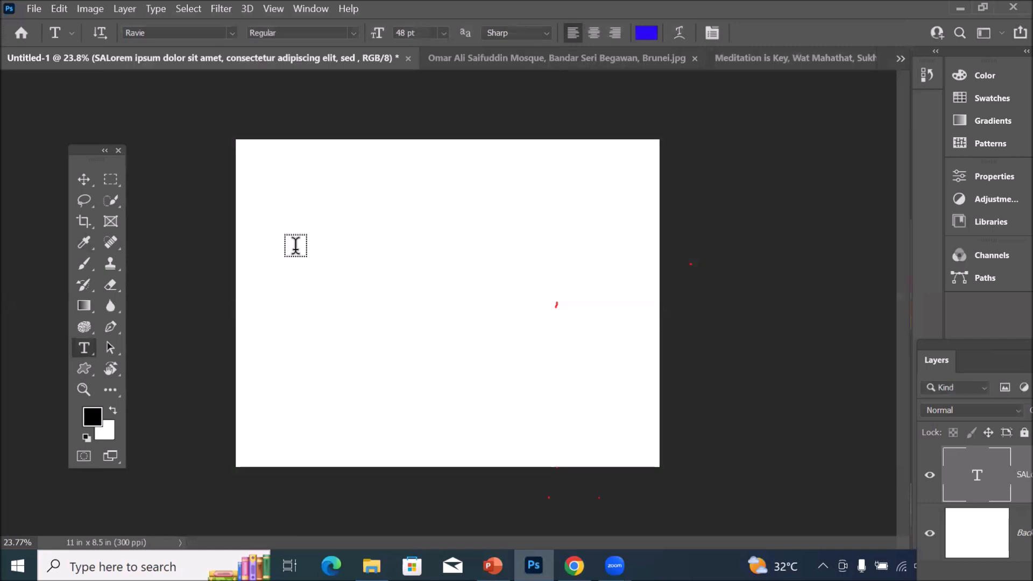
Magnify the page to 66.67% with the Zoom tool.
{"action": "left_click", "coordinate": [81, 387]}
{"action": "left_click", "coordinate": [332, 228]}
{"action": "left_click", "coordinate": [332, 228]}
{"action": "left_click", "coordinate": [332, 228]}
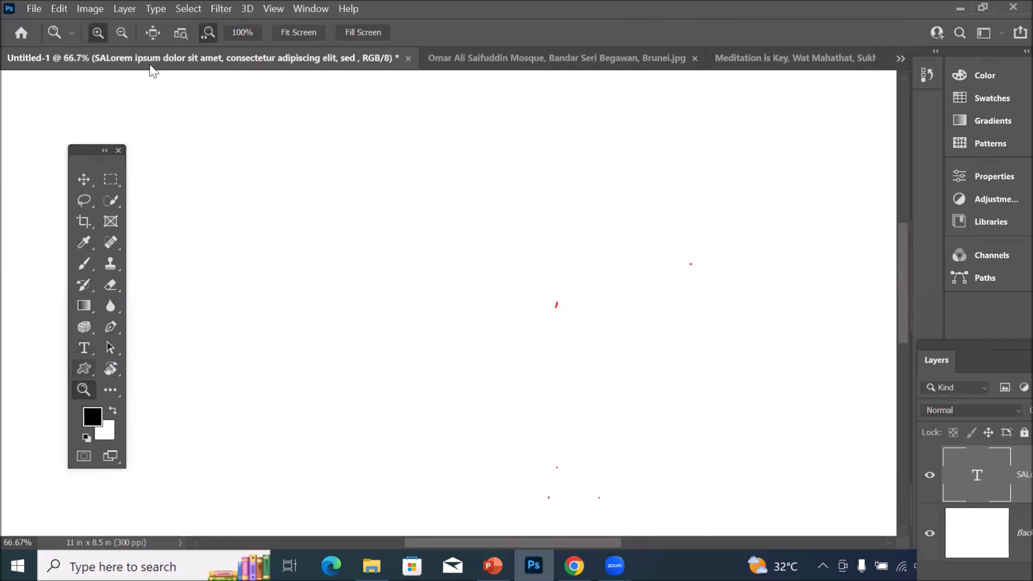
Switch the Zoom tool to zoom-out mode and reduce the page's magnification to about 12%.
{"action": "left_click", "coordinate": [124, 30]}
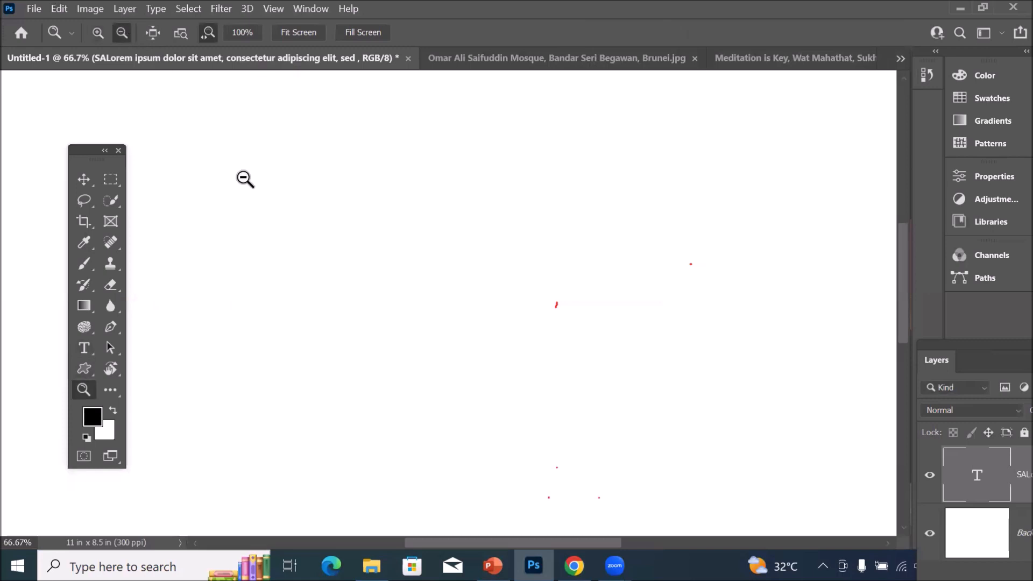
{"action": "left_click", "coordinate": [268, 205]}
{"action": "left_click", "coordinate": [309, 217]}
{"action": "left_click", "coordinate": [362, 230]}
{"action": "left_click", "coordinate": [386, 238]}
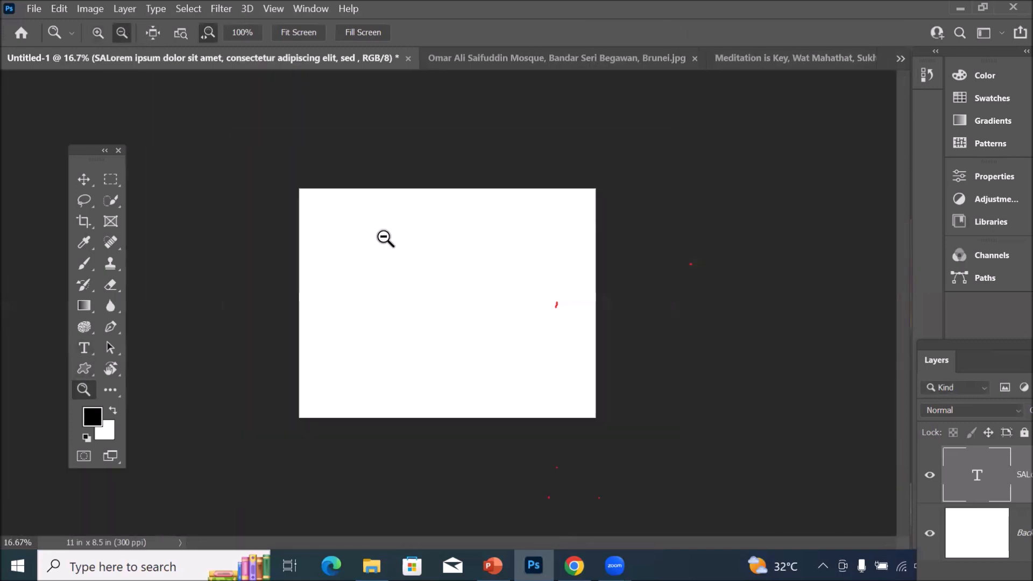
{"action": "left_click", "coordinate": [391, 237]}
{"action": "left_click", "coordinate": [424, 246]}
{"action": "scroll", "coordinate": [439, 274], "scroll_direction": "up", "scroll_amount": 4}
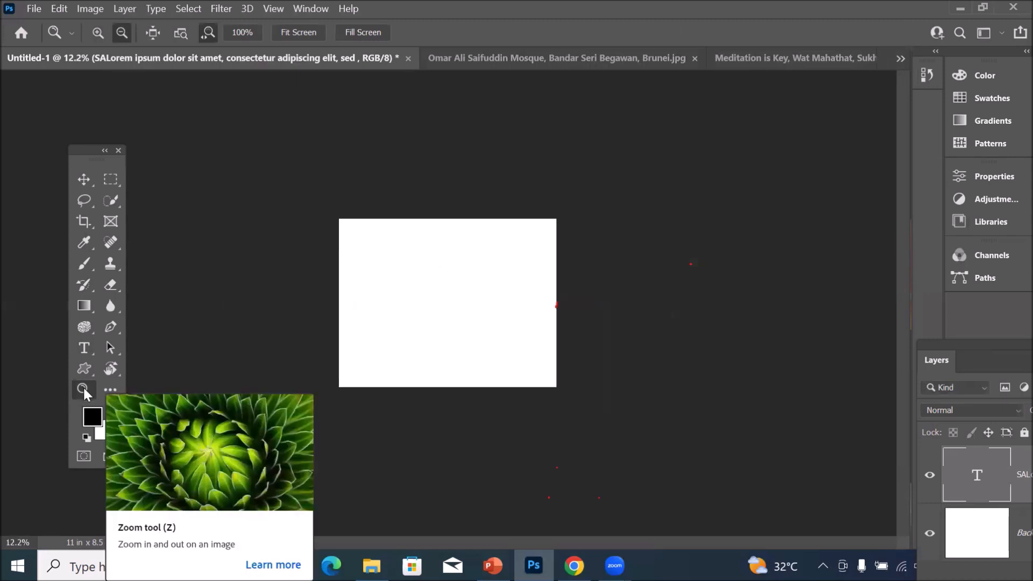
Activate the Move tool and demonstrate enlarging and shrinking the page view while it is active.
{"action": "left_click", "coordinate": [84, 180]}
{"action": "scroll", "coordinate": [419, 258], "scroll_direction": "up", "scroll_amount": 3}
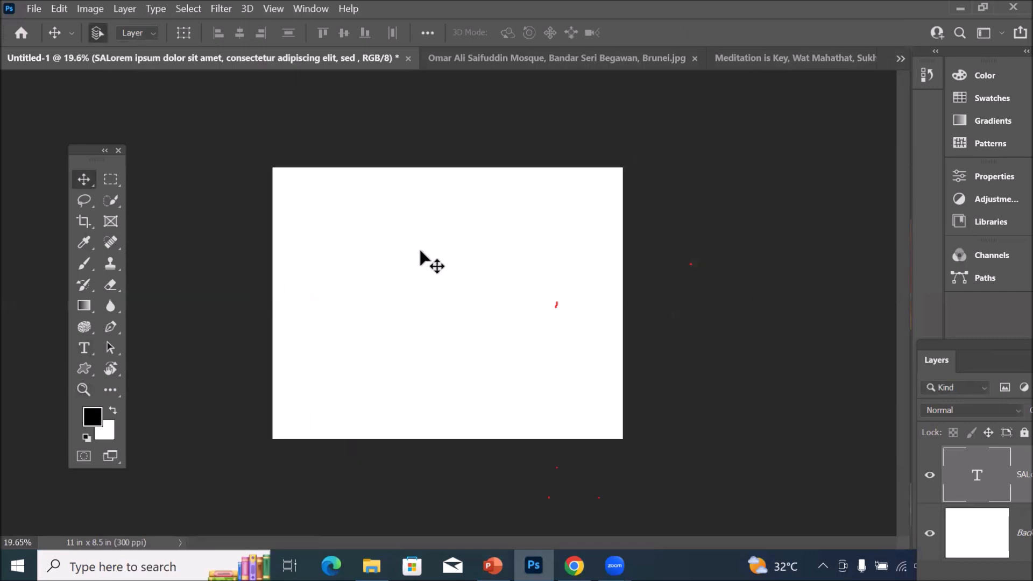
{"action": "scroll", "coordinate": [111, 303], "scroll_direction": "up", "scroll_amount": 6}
{"action": "scroll", "coordinate": [111, 302], "scroll_direction": "down", "scroll_amount": 4}
{"action": "scroll", "coordinate": [111, 302], "scroll_direction": "up", "scroll_amount": 3}
{"action": "scroll", "coordinate": [111, 303], "scroll_direction": "down", "scroll_amount": 5}
{"action": "scroll", "coordinate": [110, 302], "scroll_direction": "up", "scroll_amount": 3}
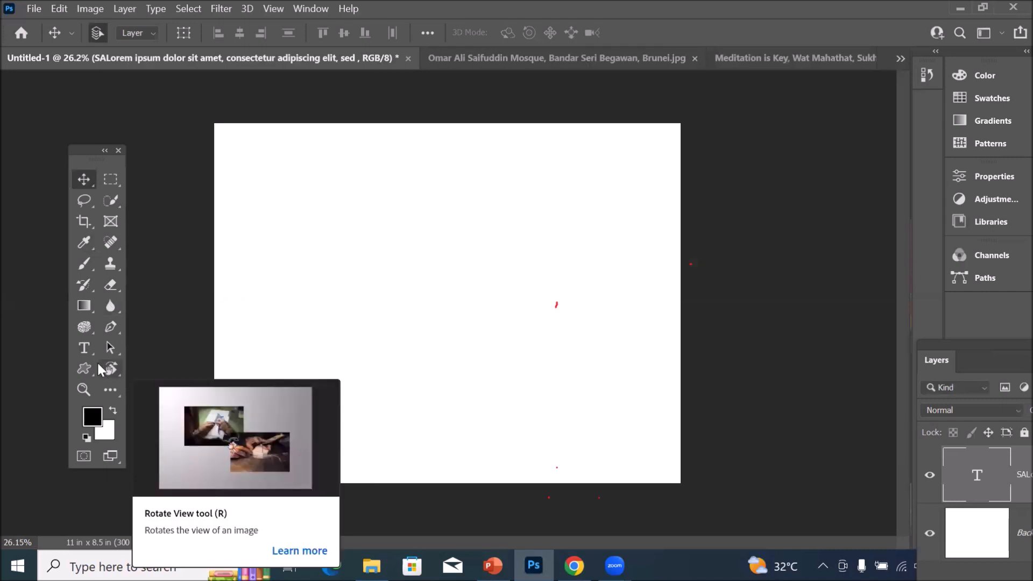
Zoom the page to 66.67%, reduce it to 16.67%, and enlarge it again to about 24%.
{"action": "key", "text": "ctrl+plus"}
{"action": "key", "text": "ctrl+plus"}
{"action": "key", "text": "ctrl+plus"}
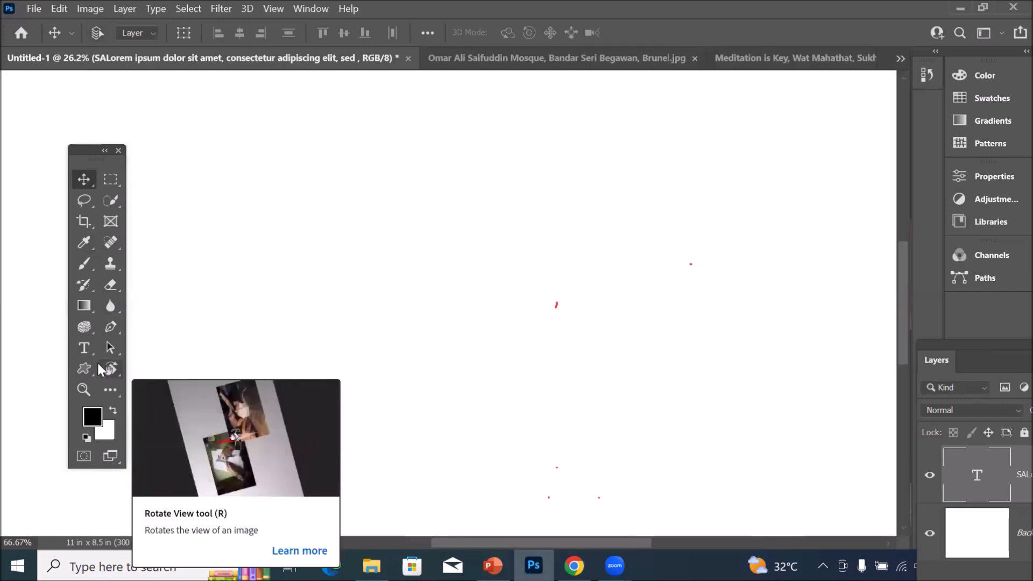
{"action": "key", "text": "ctrl+minus"}
{"action": "key", "text": "ctrl+minus"}
{"action": "key", "text": "ctrl+minus"}
{"action": "key", "text": "ctrl+minus"}
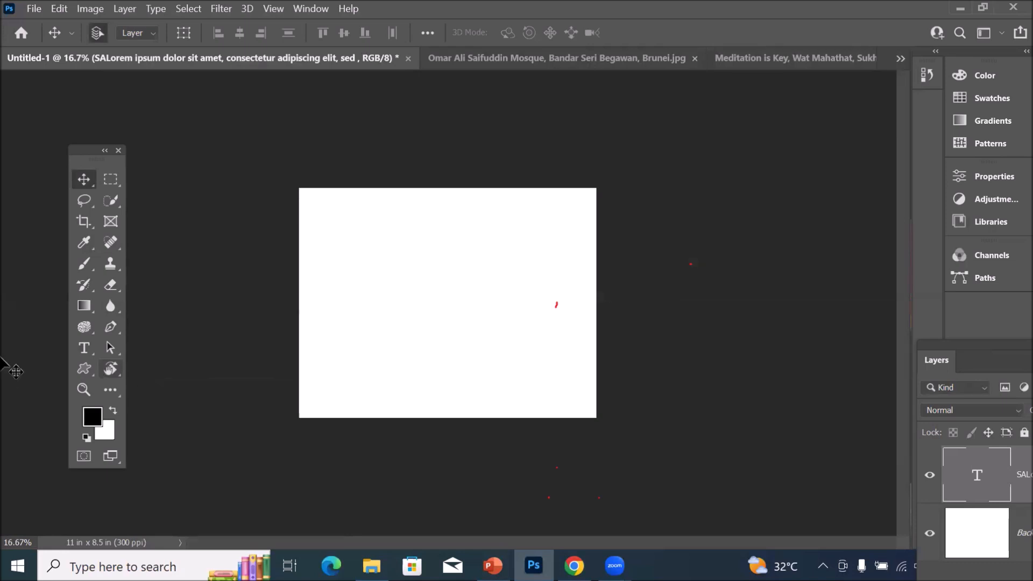
{"action": "key", "text": "ctrl+plus"}
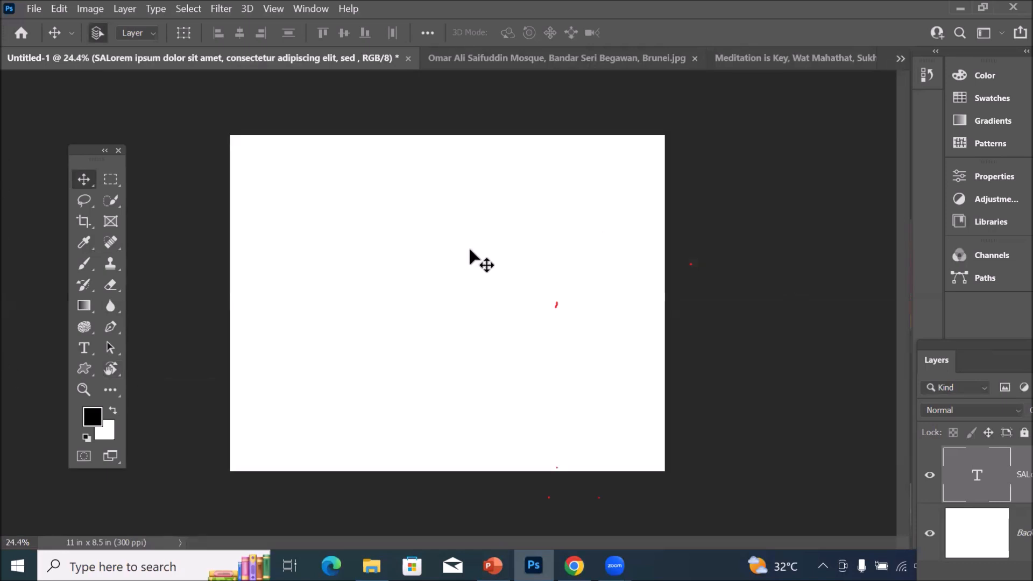
Activate the Horizontal Type tool and change the text font to Broadway.
{"action": "left_click", "coordinate": [81, 349]}
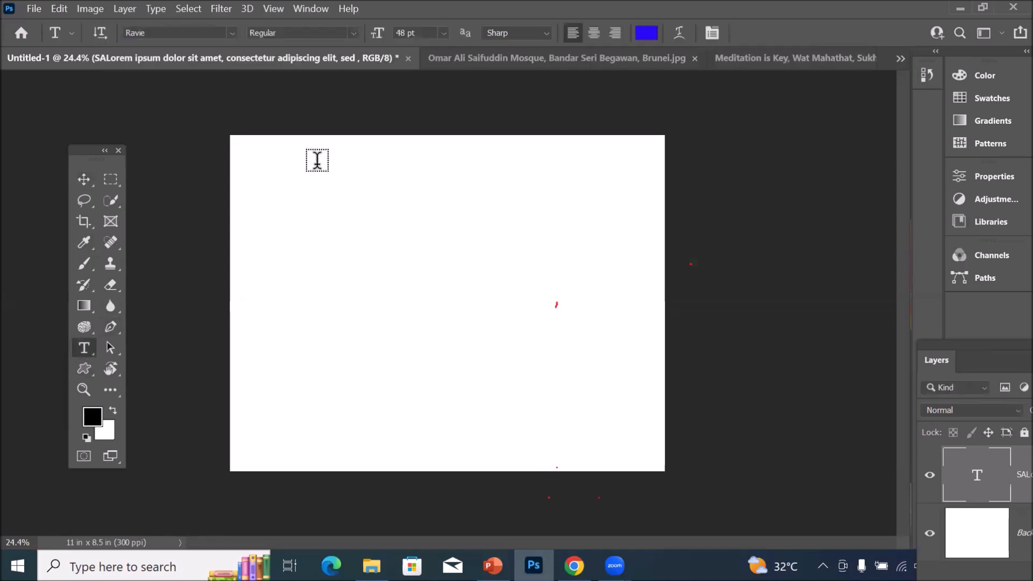
{"action": "left_click", "coordinate": [233, 33]}
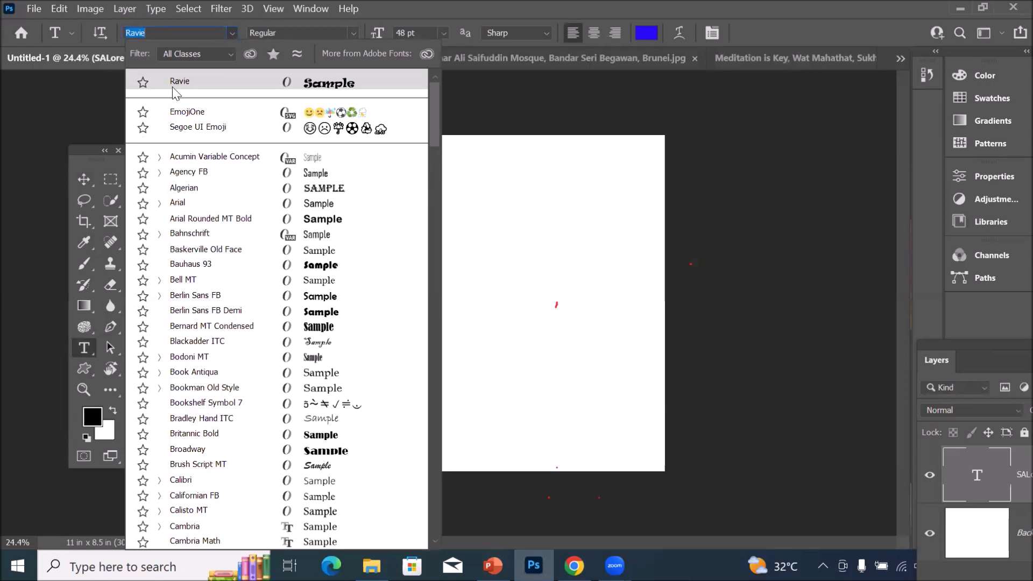
{"action": "left_click", "coordinate": [316, 458]}
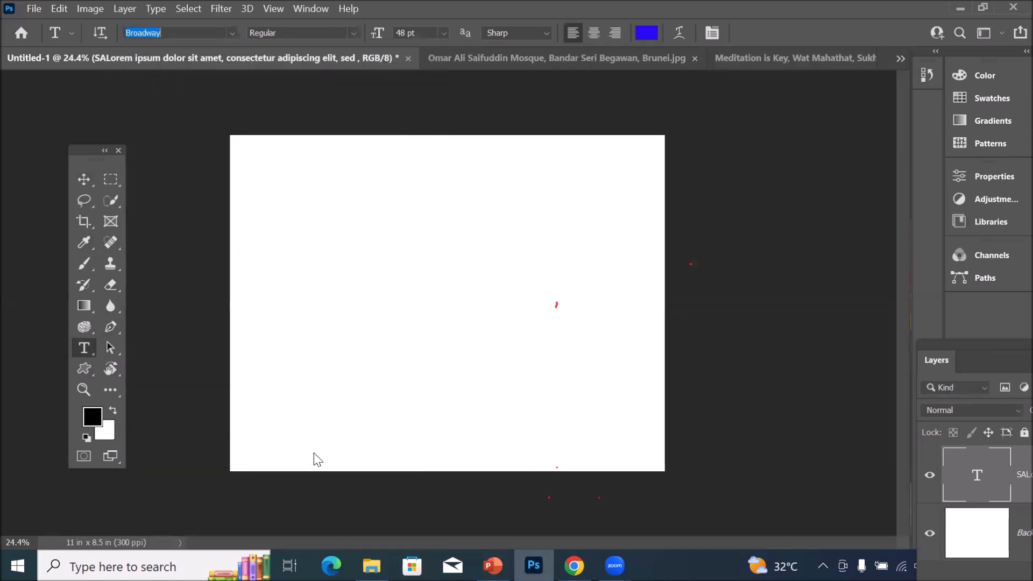
Set the type size to 100 pt and keep blue as the text color.
{"action": "left_click", "coordinate": [443, 34]}
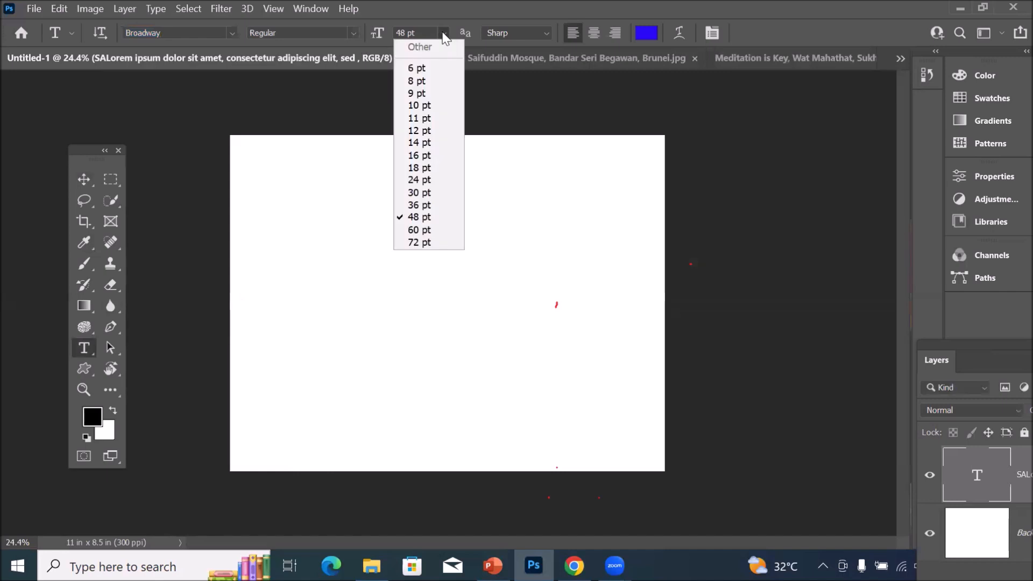
{"action": "left_click", "coordinate": [429, 243]}
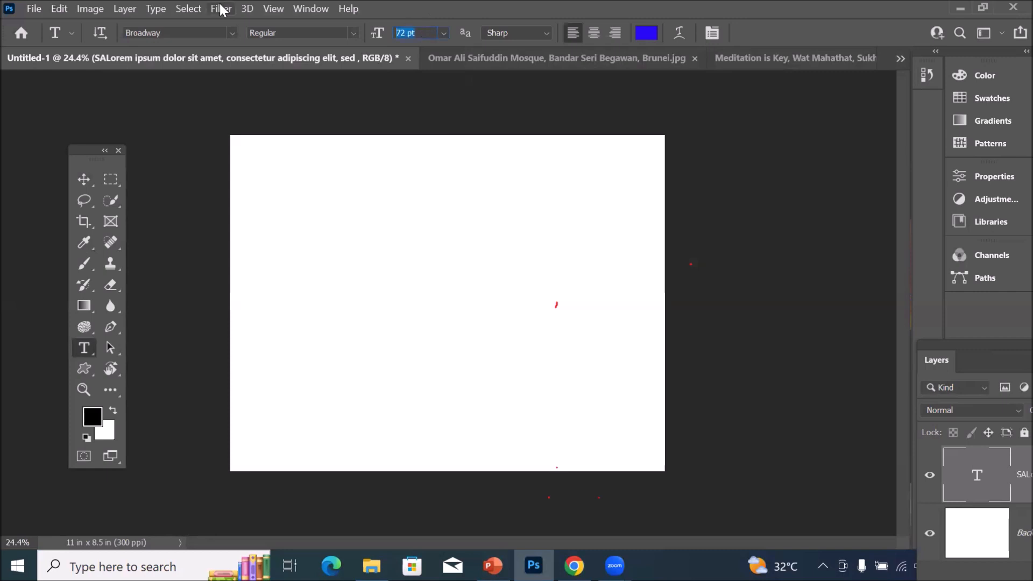
{"action": "type", "text": "100"}
{"action": "left_click", "coordinate": [646, 34]}
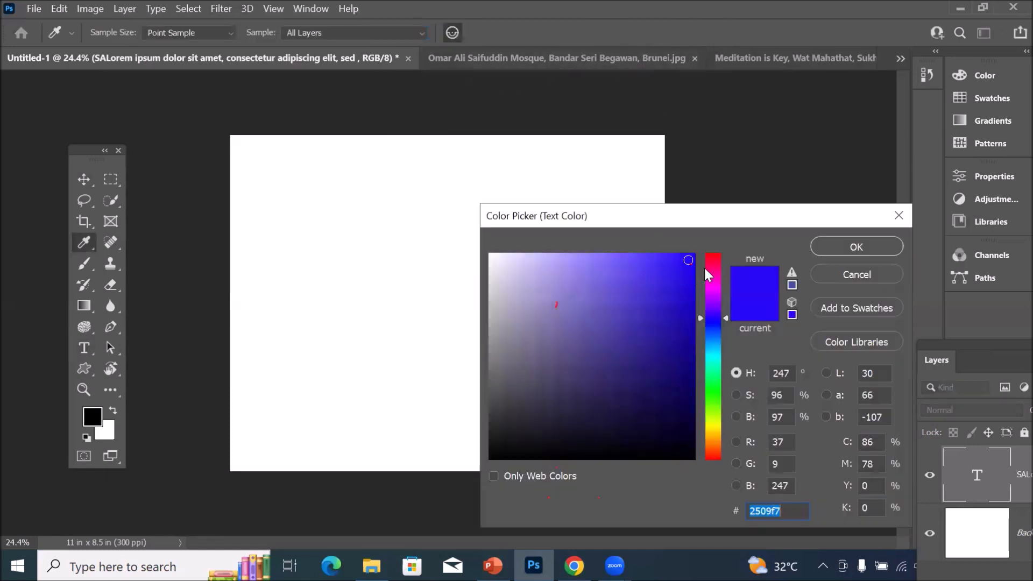
{"action": "left_click", "coordinate": [886, 243]}
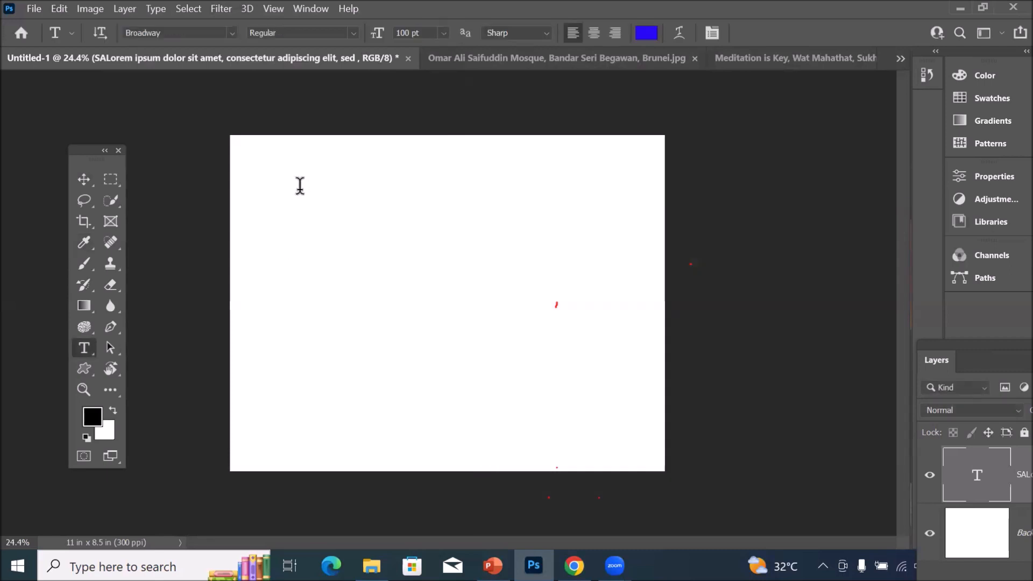
Add a text layer near the top of the page reading "Sadaf" with "Travels" on the second line.
{"action": "left_click", "coordinate": [300, 186]}
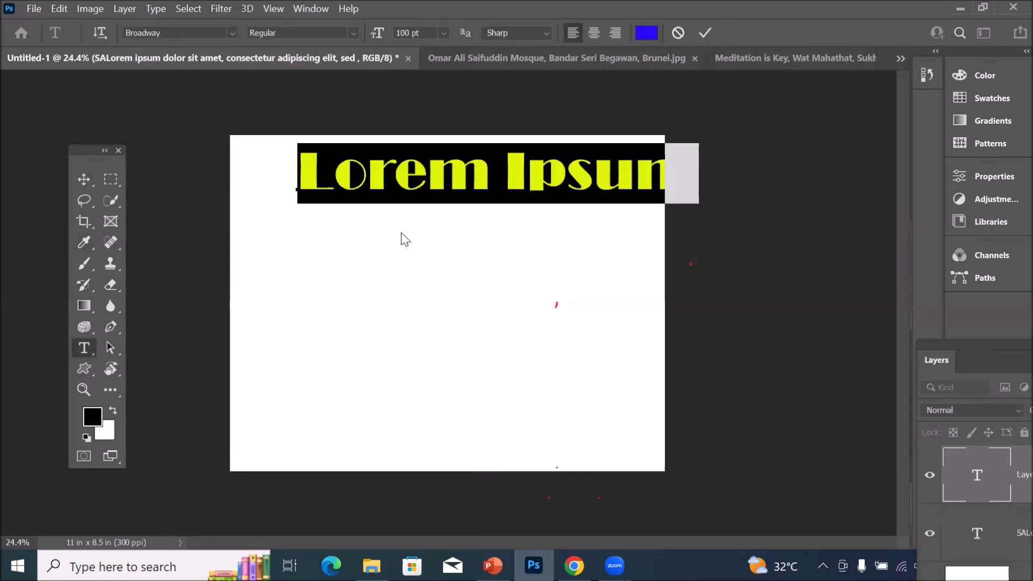
{"action": "type", "text": "Sadaf"}
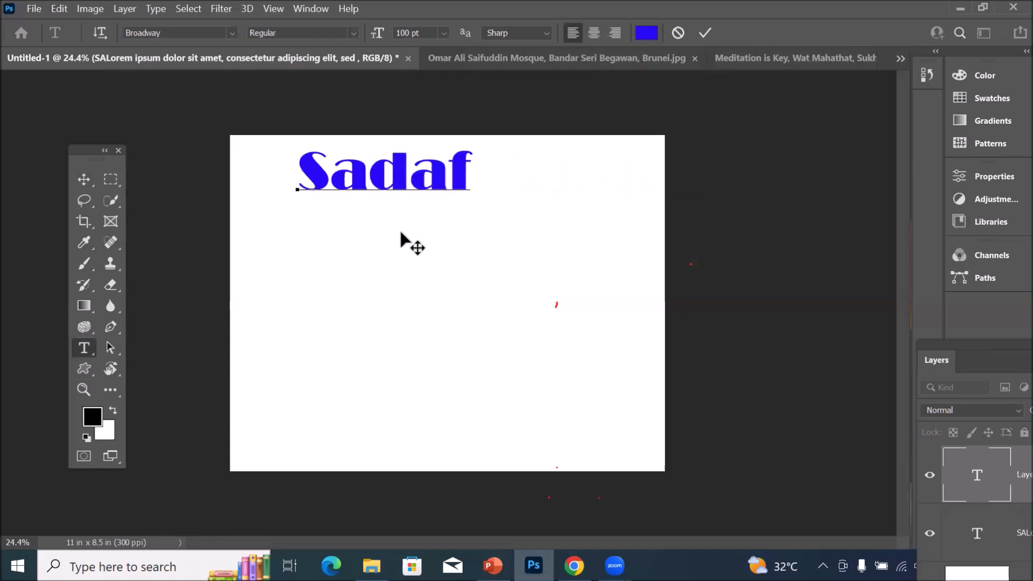
{"action": "key", "text": "Return"}
{"action": "type", "text": "Tu"}
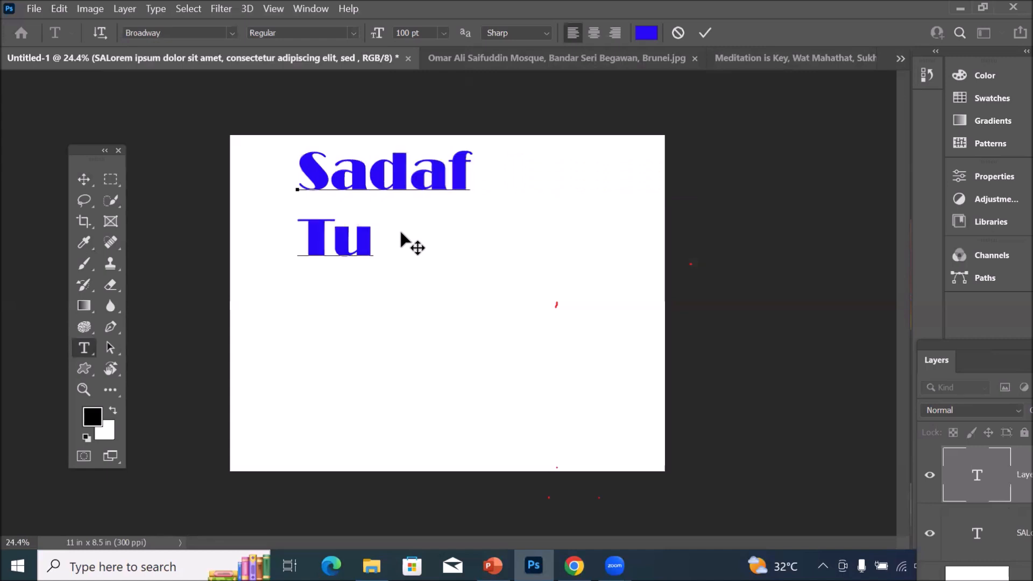
{"action": "key", "text": "BackSpace"}
{"action": "type", "text": "ravels"}
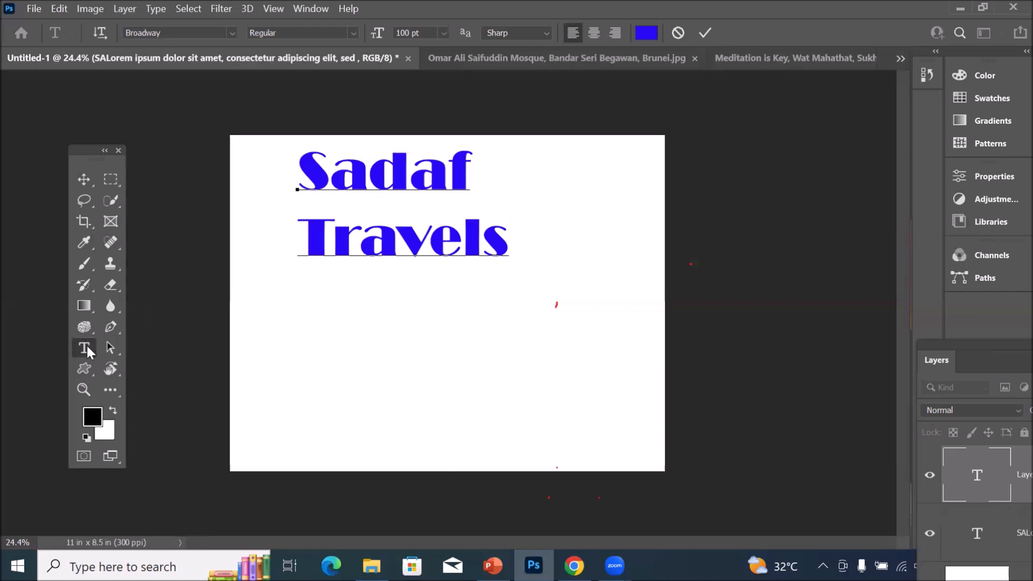
Float the Layers panel beside the canvas and delete the leftover text layer whose name starts with "SALorem".
{"action": "left_click_drag", "start_coordinate": [939, 356], "coordinate": [714, 101]}
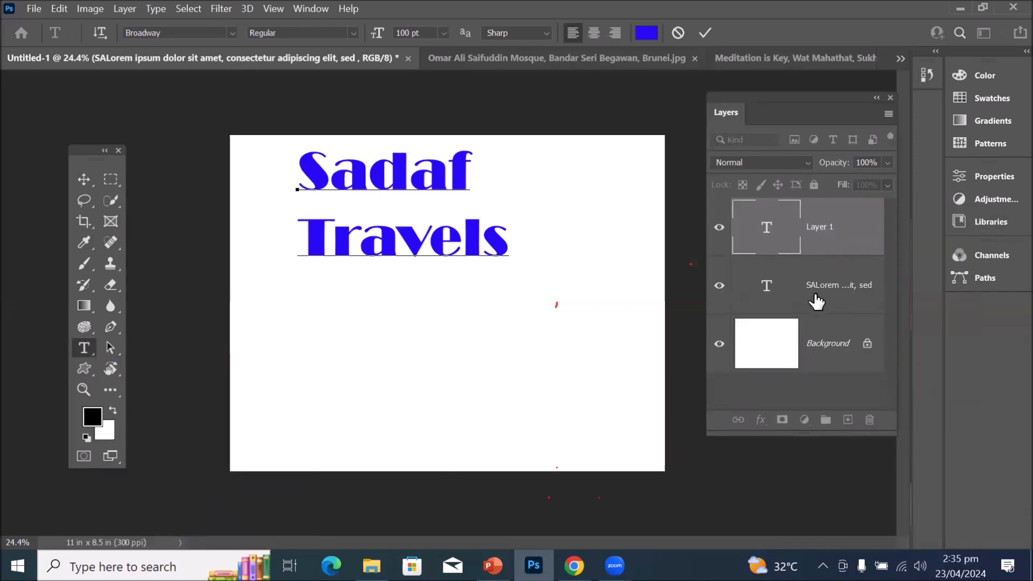
{"action": "left_click", "coordinate": [815, 297]}
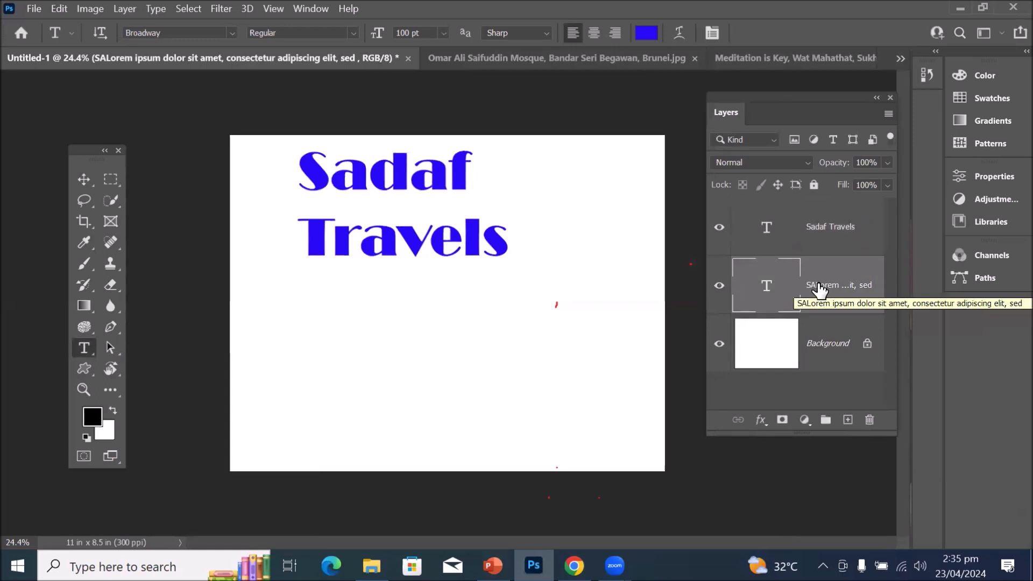
{"action": "left_click", "coordinate": [870, 420]}
{"action": "left_click", "coordinate": [533, 212]}
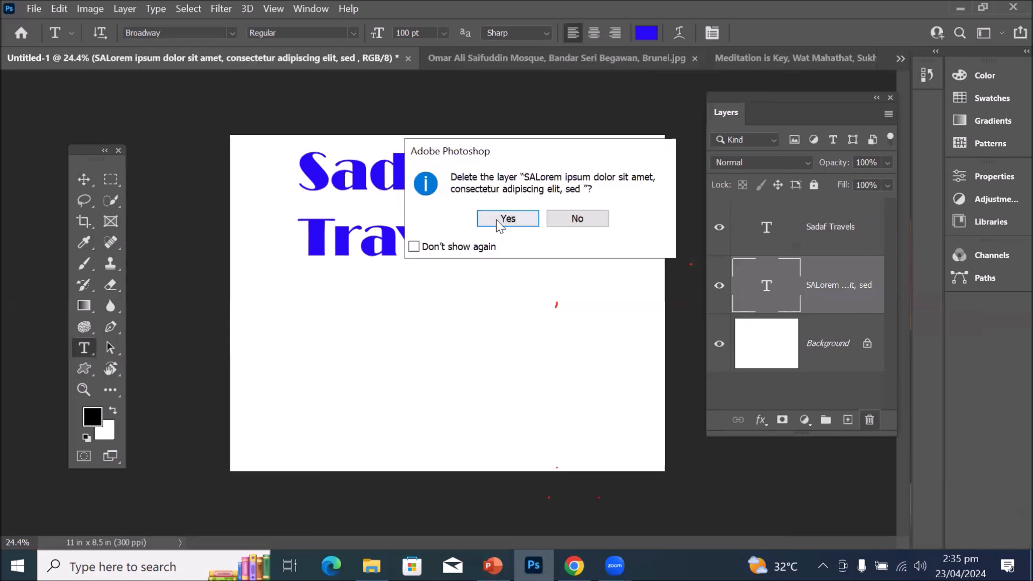
Rename the "Sadaf Travels" text layer as "Company title".
{"action": "left_click", "coordinate": [834, 242]}
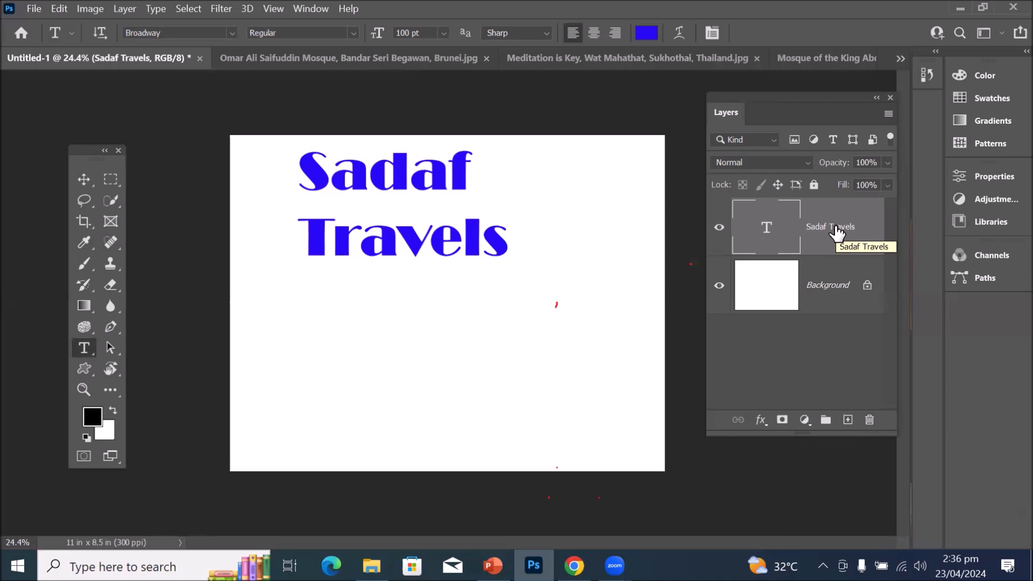
{"action": "double_click", "coordinate": [836, 228]}
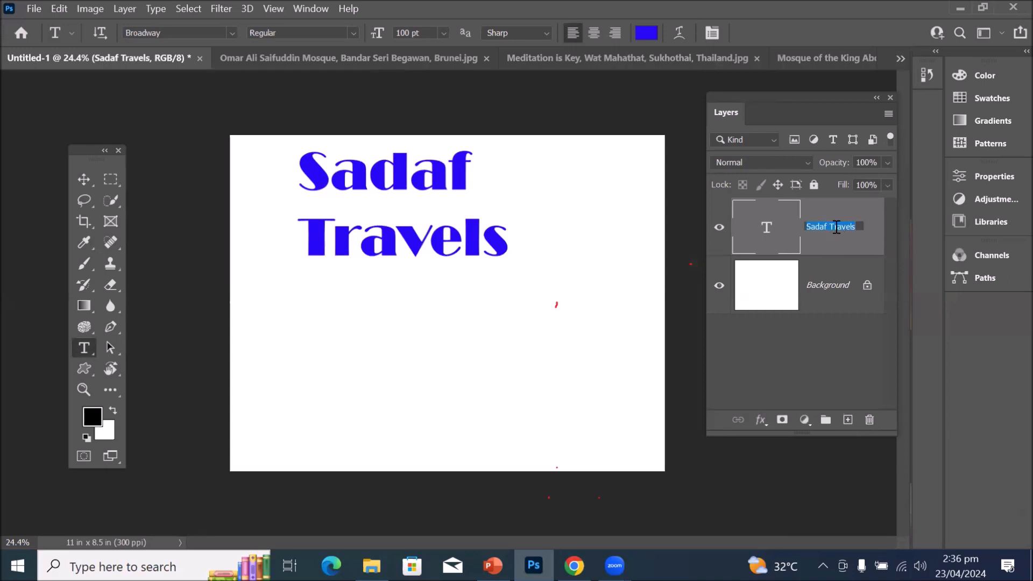
{"action": "type", "text": "Coma"}
{"action": "type", "text": "pa"}
{"action": "type", "text": "n"}
{"action": "type", "text": "pany ti"}
{"action": "key", "text": "BackSpace"}
{"action": "key", "text": "Return"}
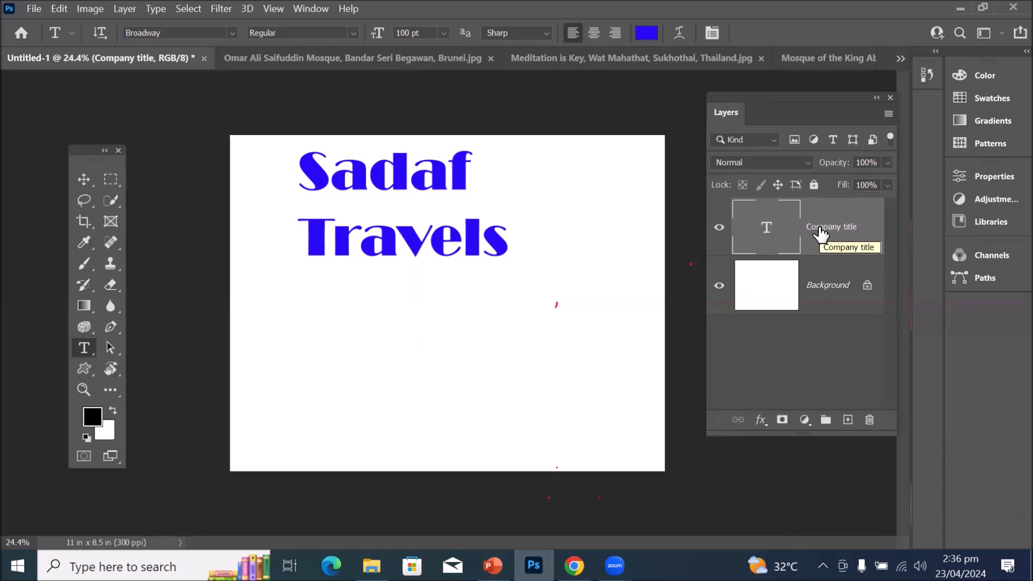
Recolor the word "Travels" red (#f5122d) and set its size to 48 pt.
{"action": "left_click_drag", "start_coordinate": [503, 239], "coordinate": [313, 237]}
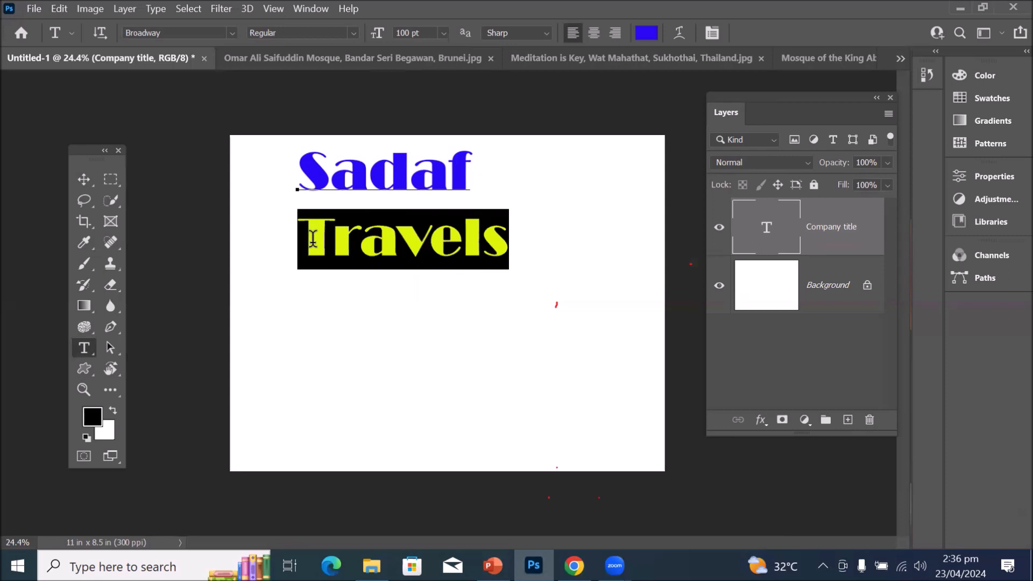
{"action": "mouse_move", "coordinate": [312, 237]}
{"action": "left_mouse_down"}
{"action": "mouse_move", "coordinate": [290, 157]}
{"action": "mouse_move", "coordinate": [290, 232]}
{"action": "mouse_move", "coordinate": [480, 232]}
{"action": "mouse_move", "coordinate": [293, 233]}
{"action": "left_mouse_up"}
{"action": "left_click", "coordinate": [647, 33]}
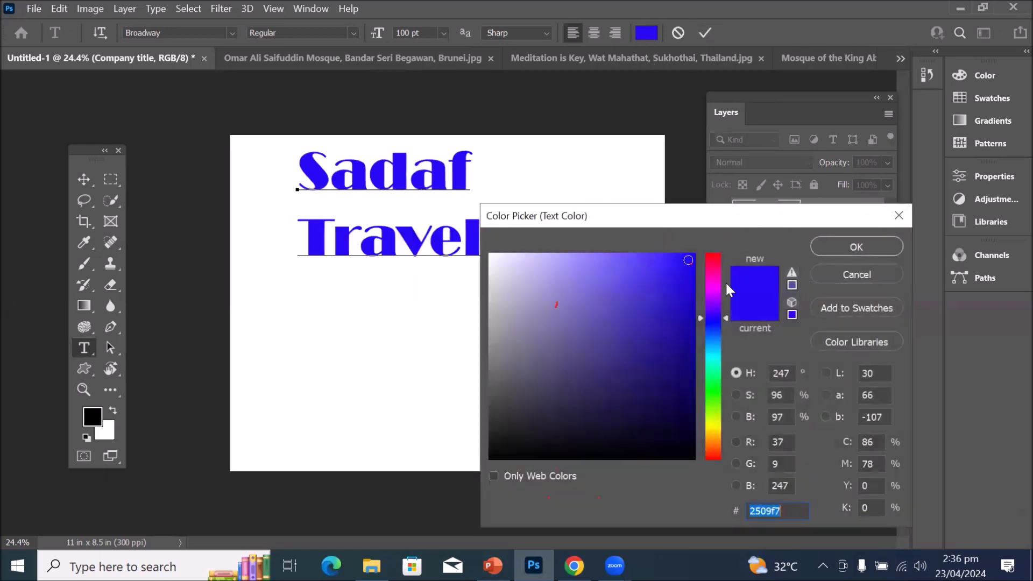
{"action": "left_click", "coordinate": [714, 257]}
{"action": "left_click", "coordinate": [680, 262]}
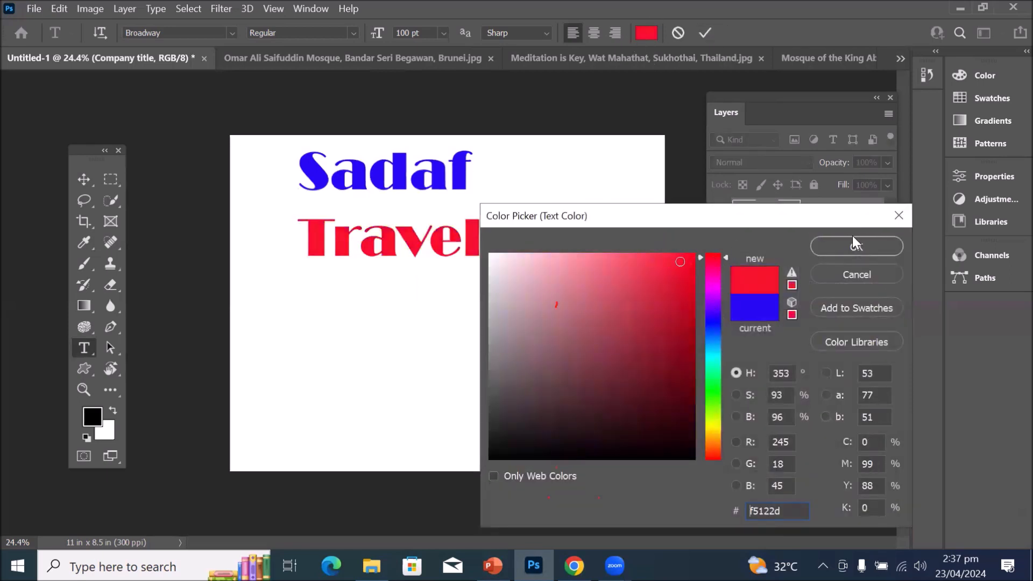
{"action": "left_click", "coordinate": [855, 246]}
{"action": "left_click", "coordinate": [444, 33]}
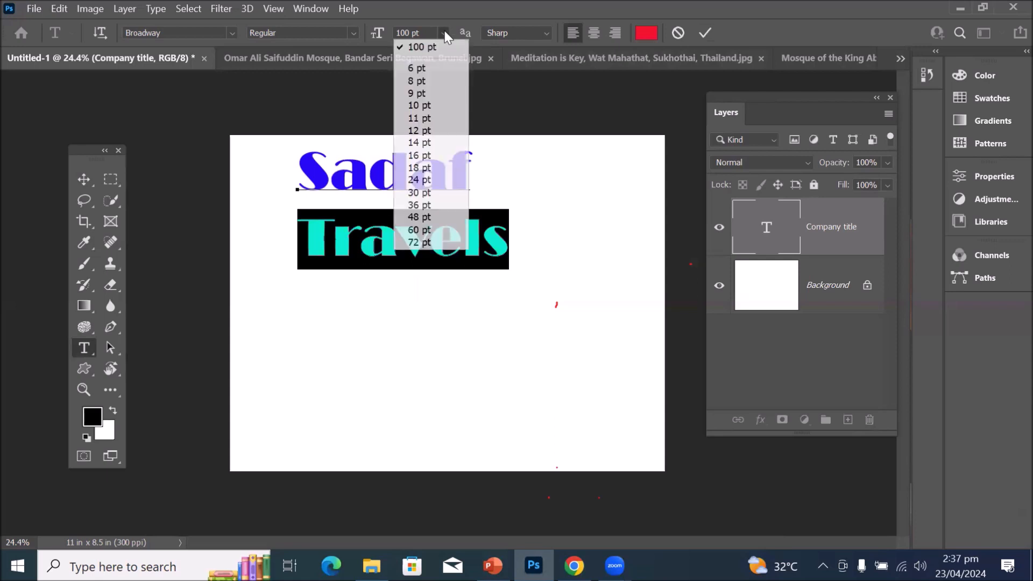
{"action": "left_click", "coordinate": [437, 217]}
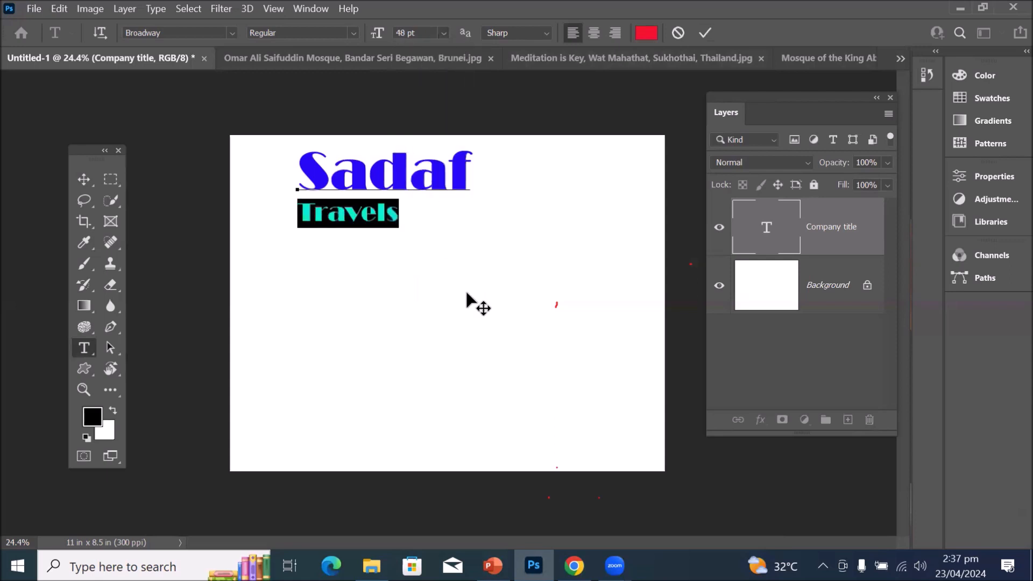
Extend the second line of the title with "& Tourism" after "Travels".
{"action": "left_click", "coordinate": [323, 214]}
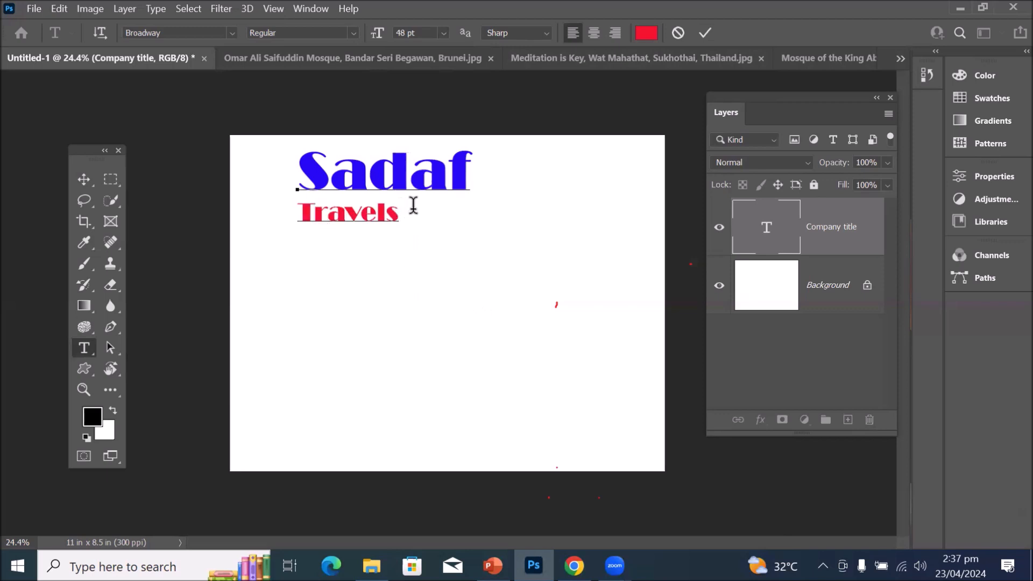
{"action": "type", "text": "& Tour"}
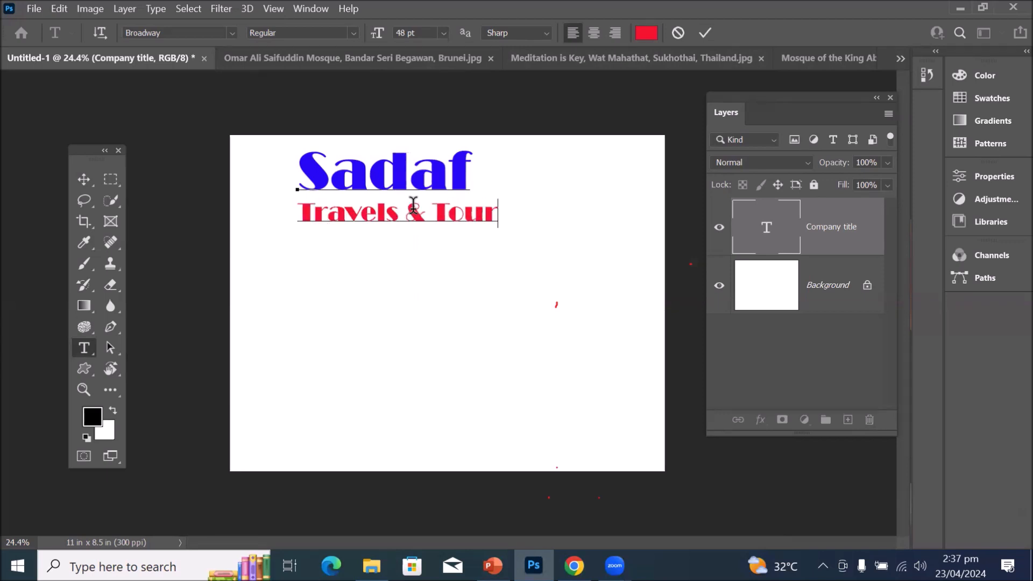
{"action": "type", "text": "ism"}
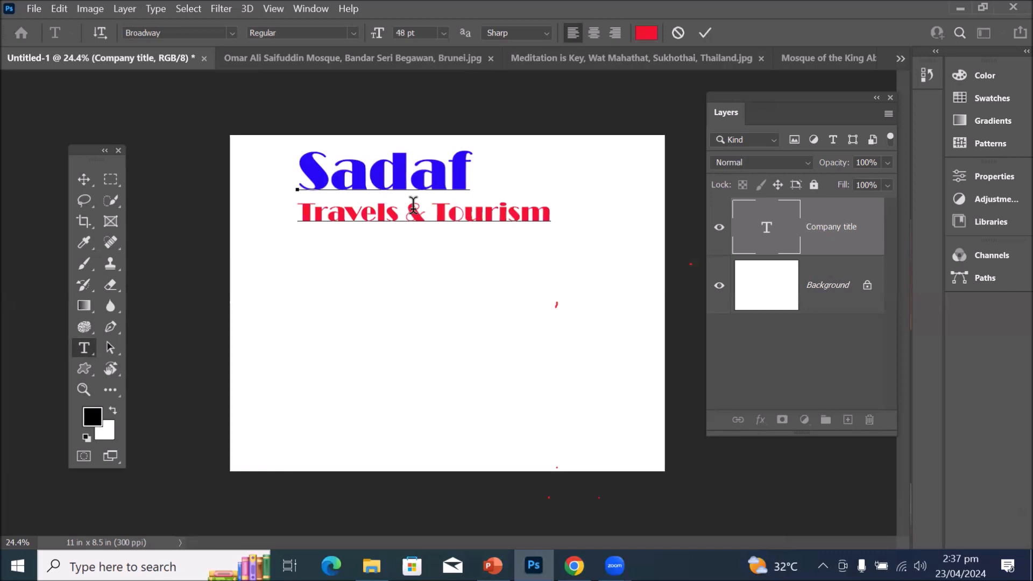
Preview other fonts on the word "Sadaf" without applying one, and undo a trial deletion of the word.
{"action": "left_click_drag", "start_coordinate": [467, 161], "coordinate": [289, 169]}
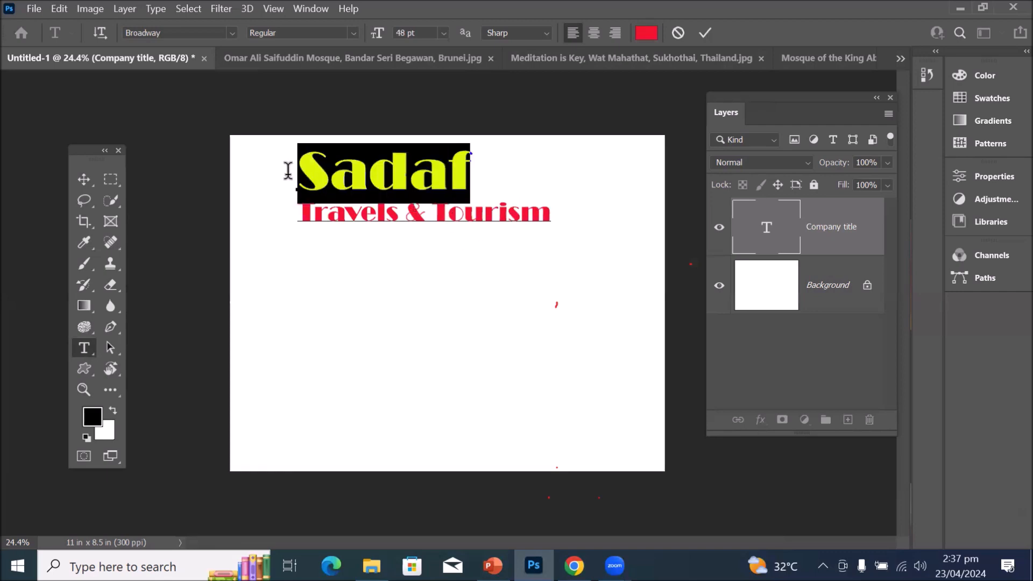
{"action": "left_click", "coordinate": [231, 32]}
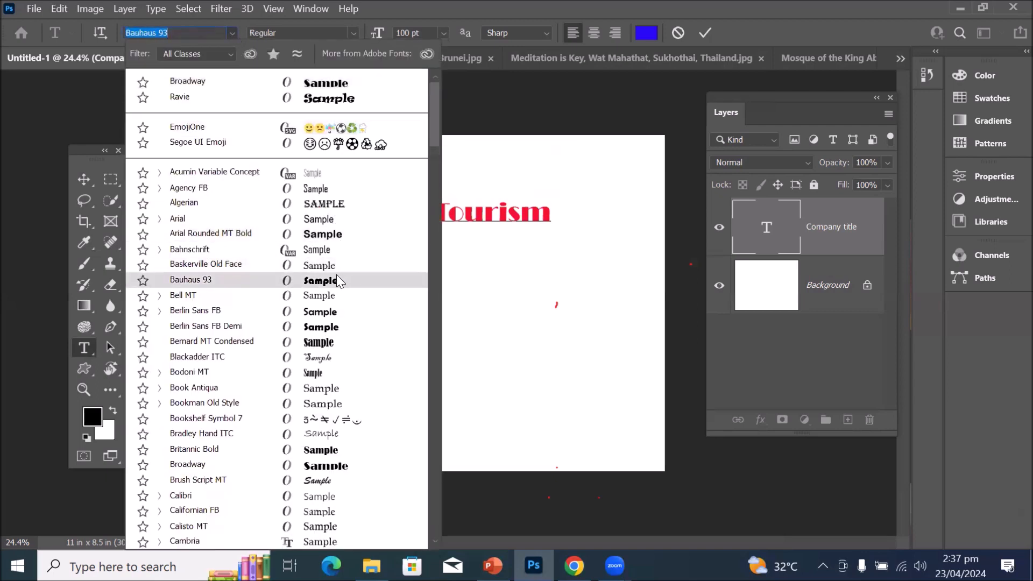
{"action": "left_click", "coordinate": [489, 210]}
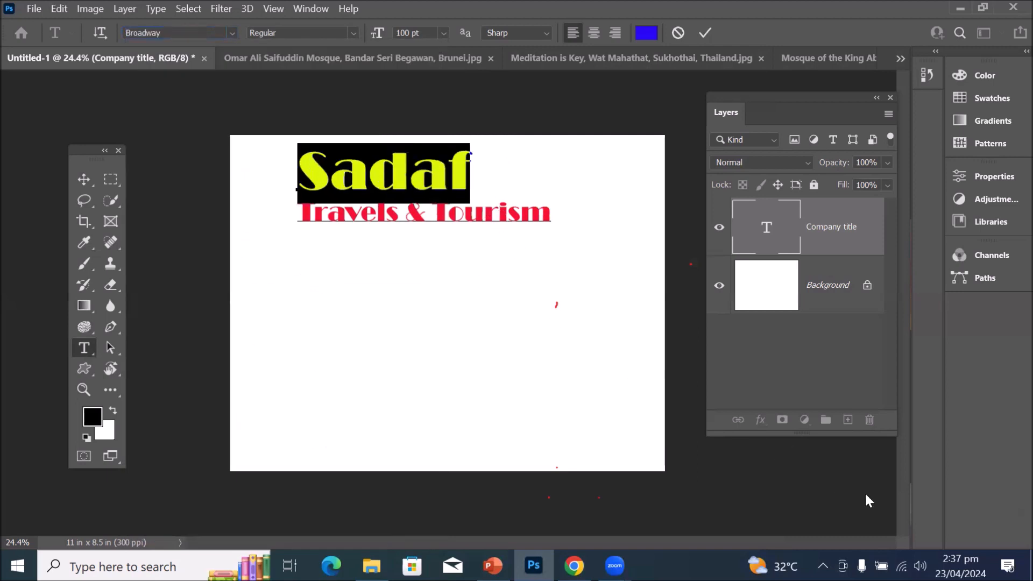
{"action": "key", "text": "BackSpace"}
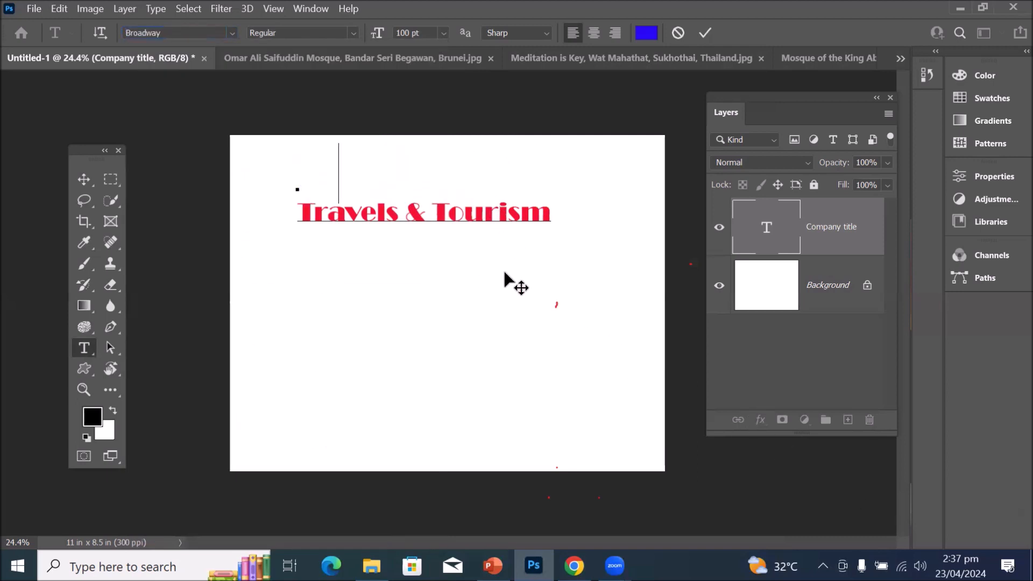
{"action": "key", "text": "ctrl+z"}
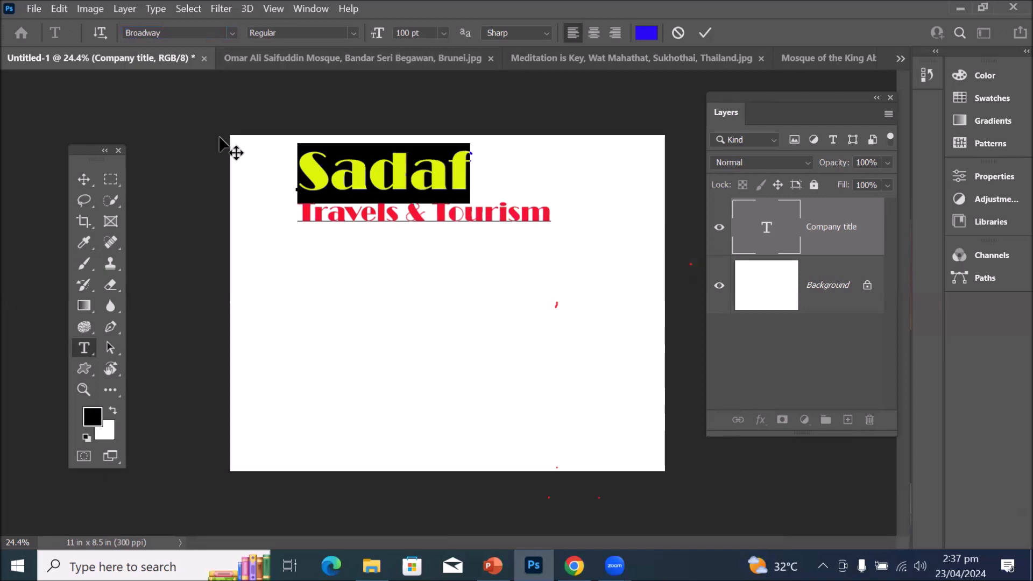
Move the company title text lower and further right on the page, and collapse the Layers panel.
{"action": "scroll", "coordinate": [158, 141], "scroll_direction": "up", "scroll_amount": 3}
{"action": "scroll", "coordinate": [144, 122], "scroll_direction": "up", "scroll_amount": 4}
{"action": "scroll", "coordinate": [145, 124], "scroll_direction": "up", "scroll_amount": 2}
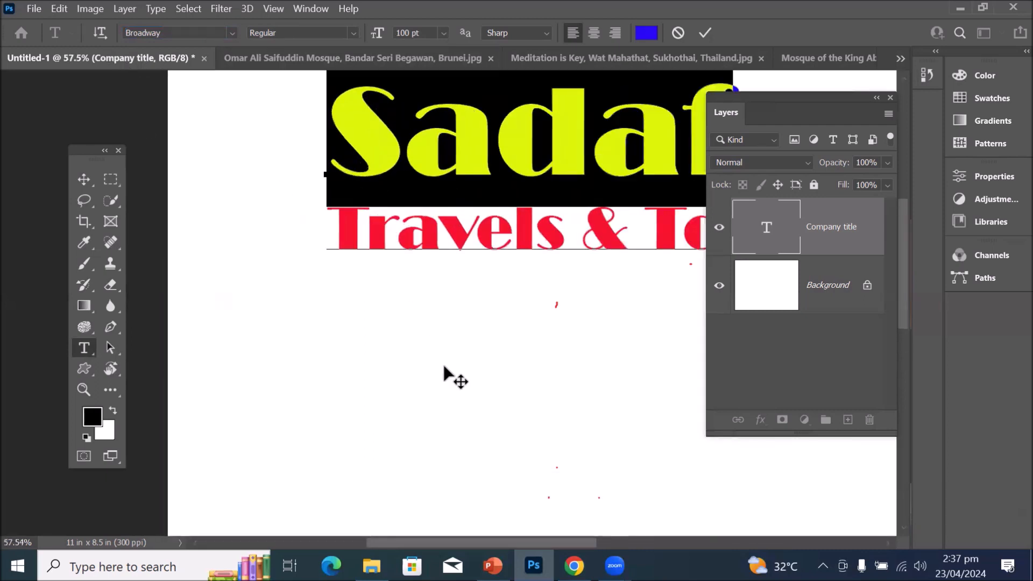
{"action": "left_click", "coordinate": [83, 179]}
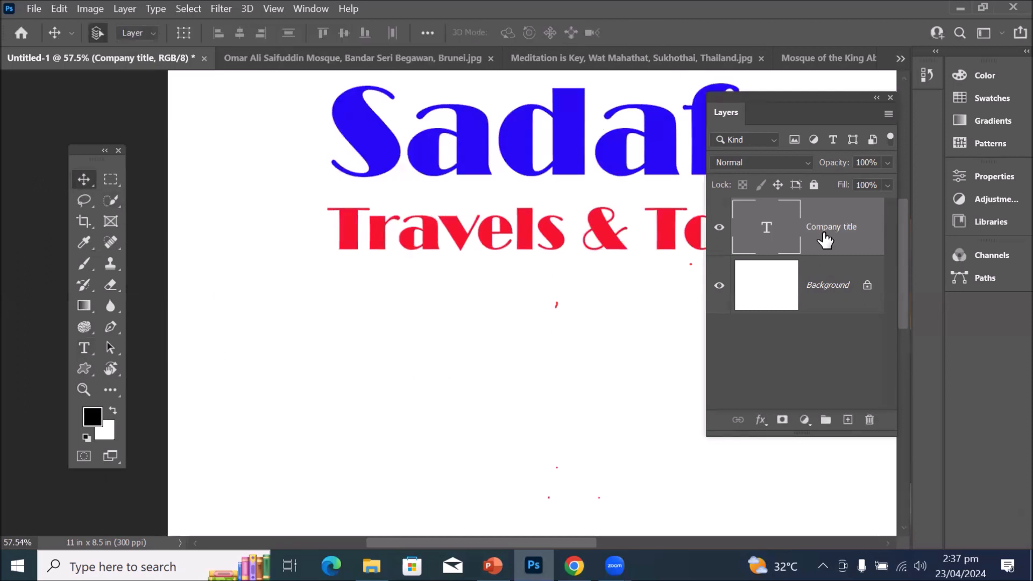
{"action": "left_click_drag", "start_coordinate": [476, 156], "coordinate": [594, 403]}
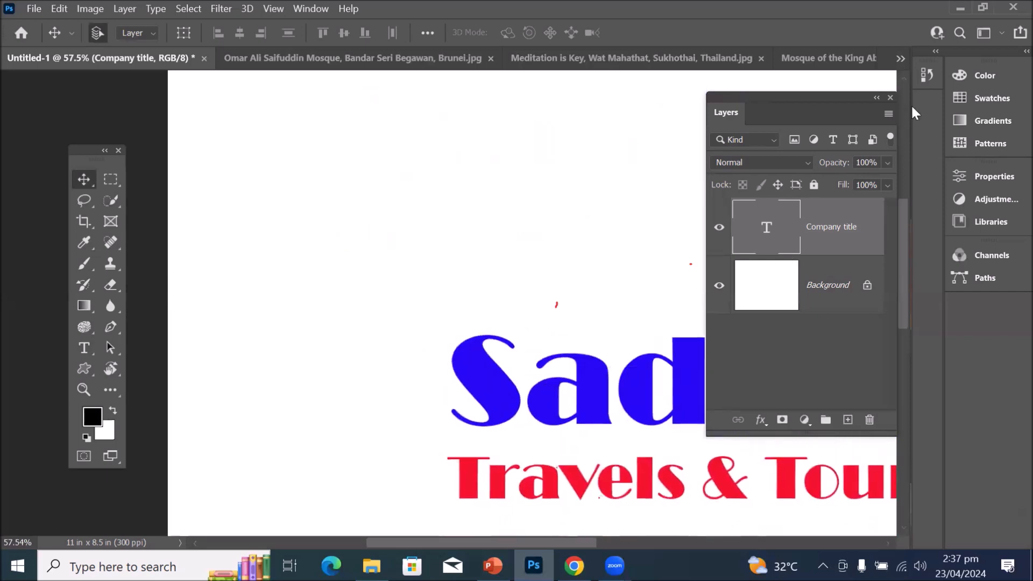
{"action": "left_click", "coordinate": [876, 98]}
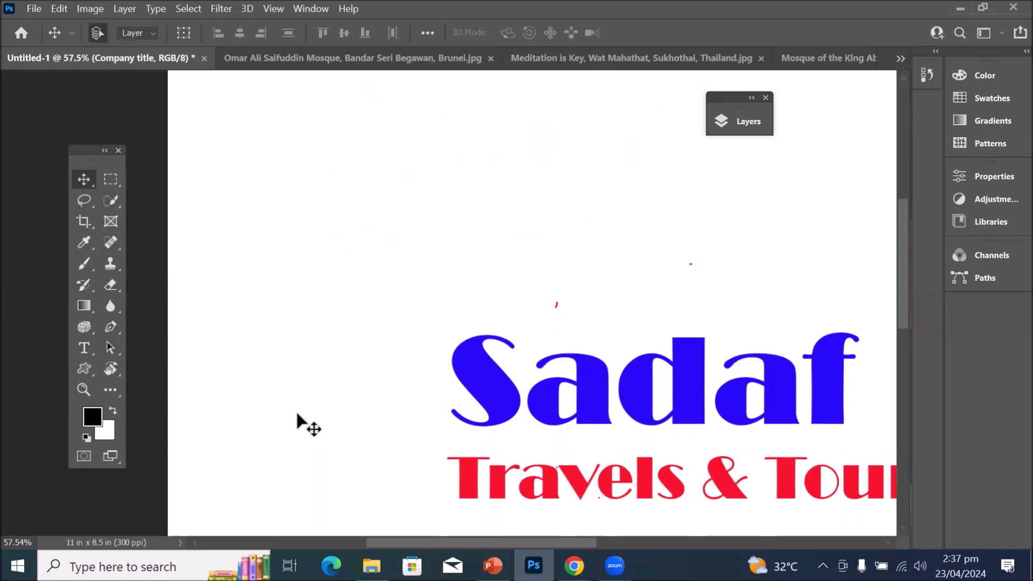
Browse the font list for the word "Sadaf" in the company title and set it in Gill Sans Ultra Bold.
{"action": "left_click", "coordinate": [81, 348]}
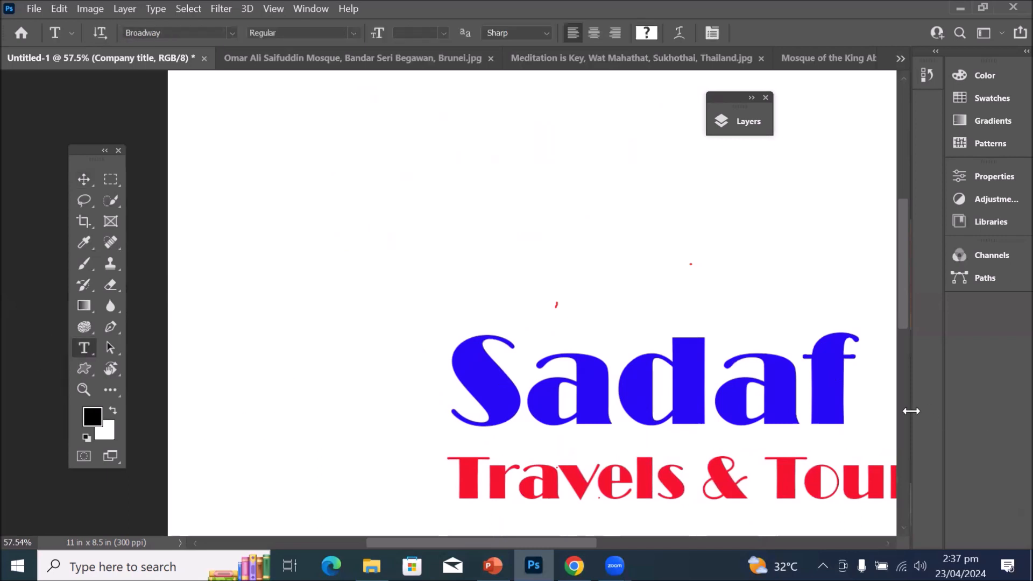
{"action": "left_click_drag", "start_coordinate": [842, 379], "coordinate": [384, 329]}
{"action": "left_click", "coordinate": [231, 34]}
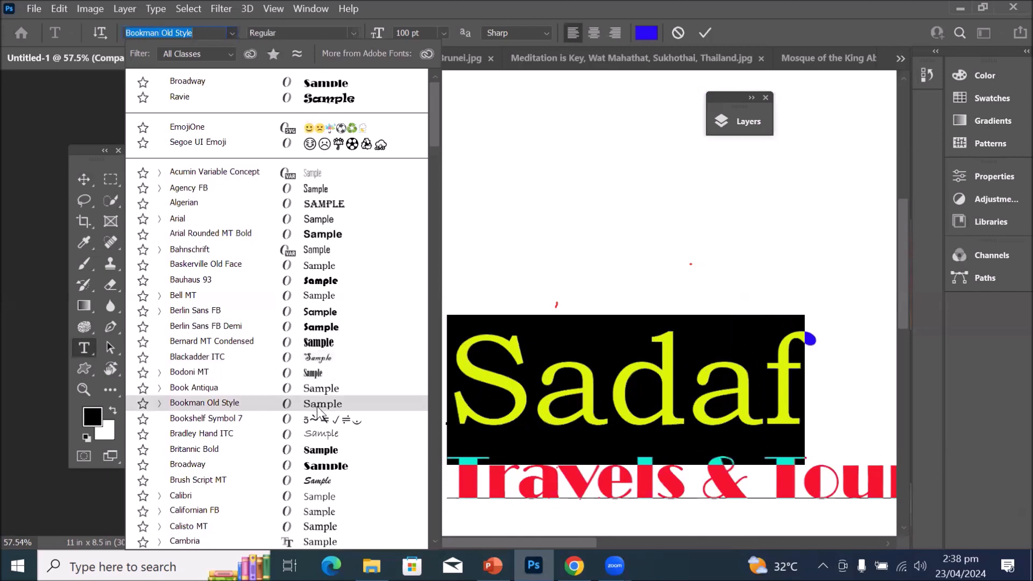
{"action": "scroll", "coordinate": [318, 412], "scroll_direction": "down", "scroll_amount": 5}
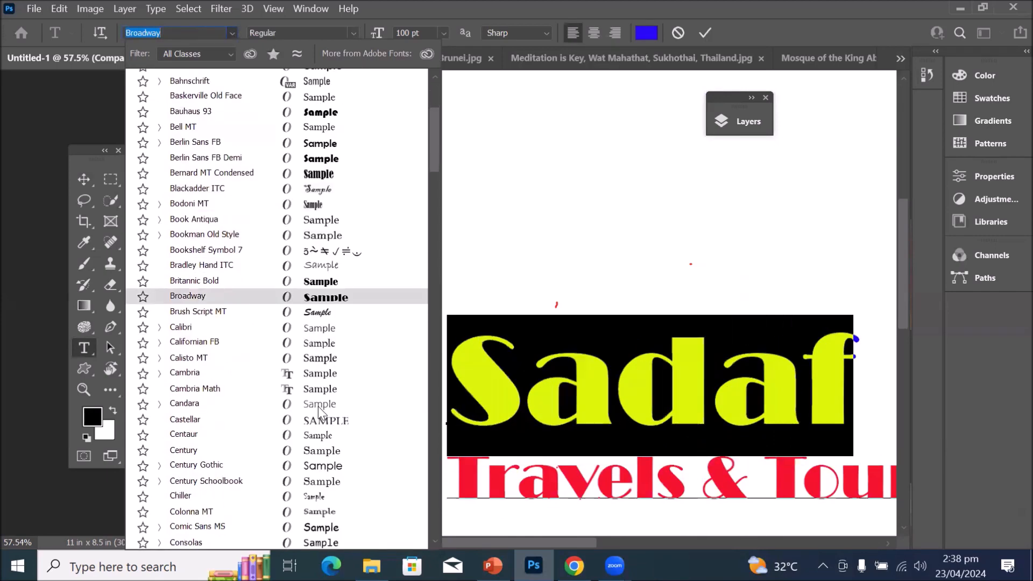
{"action": "scroll", "coordinate": [319, 412], "scroll_direction": "down", "scroll_amount": 3}
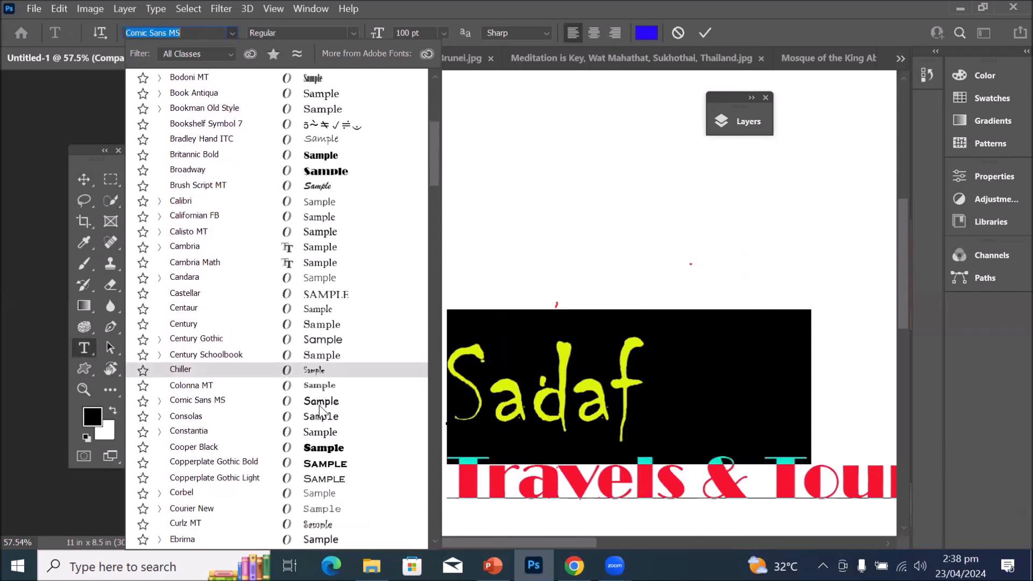
{"action": "scroll", "coordinate": [321, 412], "scroll_direction": "down", "scroll_amount": 4}
{"action": "scroll", "coordinate": [321, 412], "scroll_direction": "down", "scroll_amount": 5}
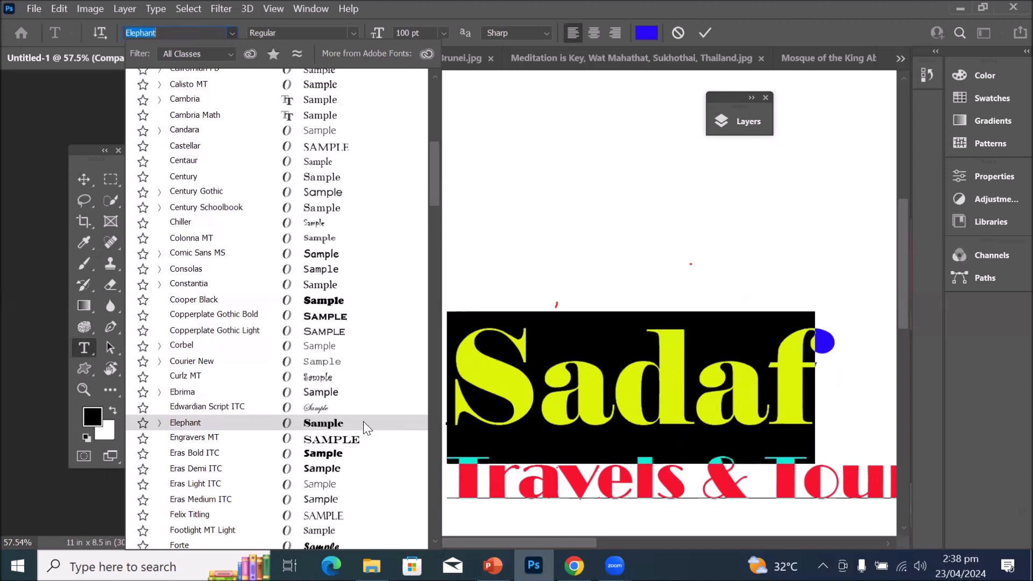
{"action": "scroll", "coordinate": [363, 443], "scroll_direction": "down", "scroll_amount": 2}
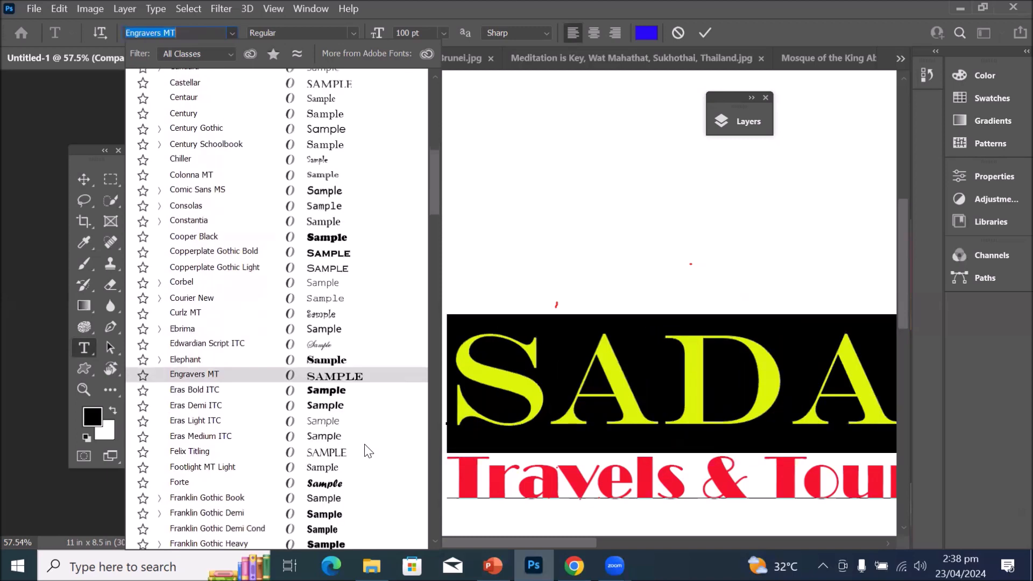
{"action": "scroll", "coordinate": [338, 452], "scroll_direction": "down", "scroll_amount": 2}
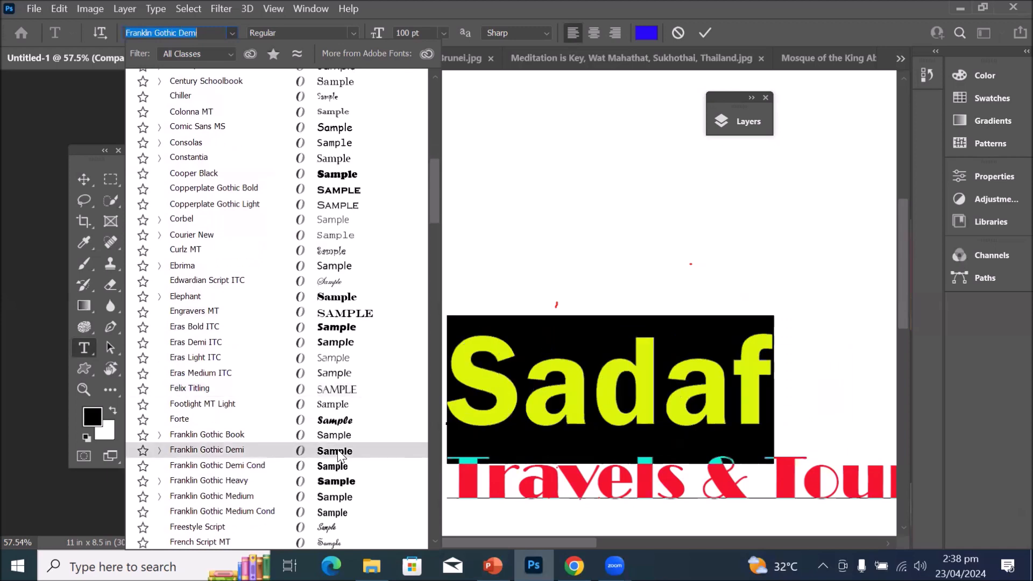
{"action": "scroll", "coordinate": [338, 455], "scroll_direction": "down", "scroll_amount": 2}
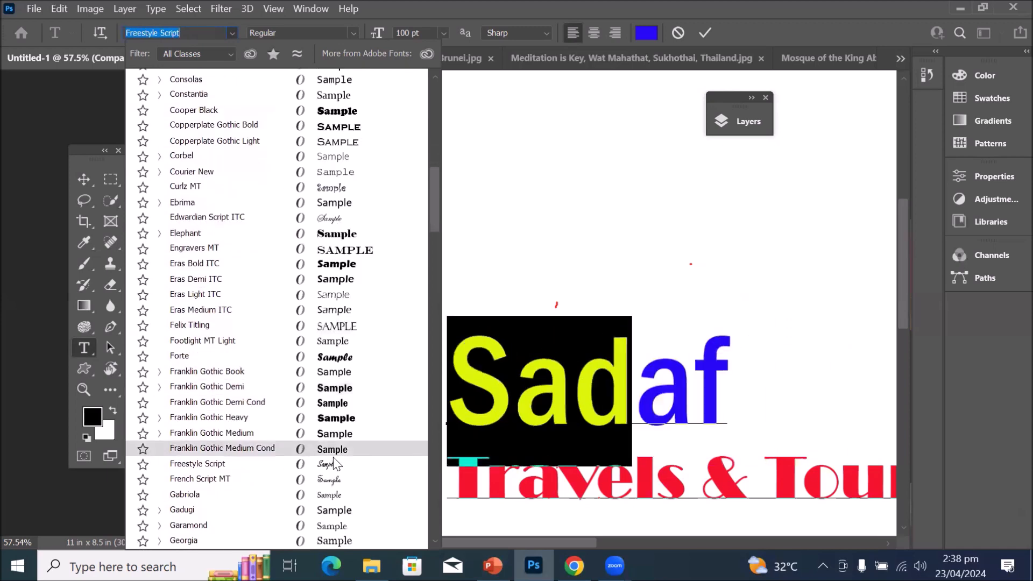
{"action": "scroll", "coordinate": [335, 463], "scroll_direction": "down", "scroll_amount": 1}
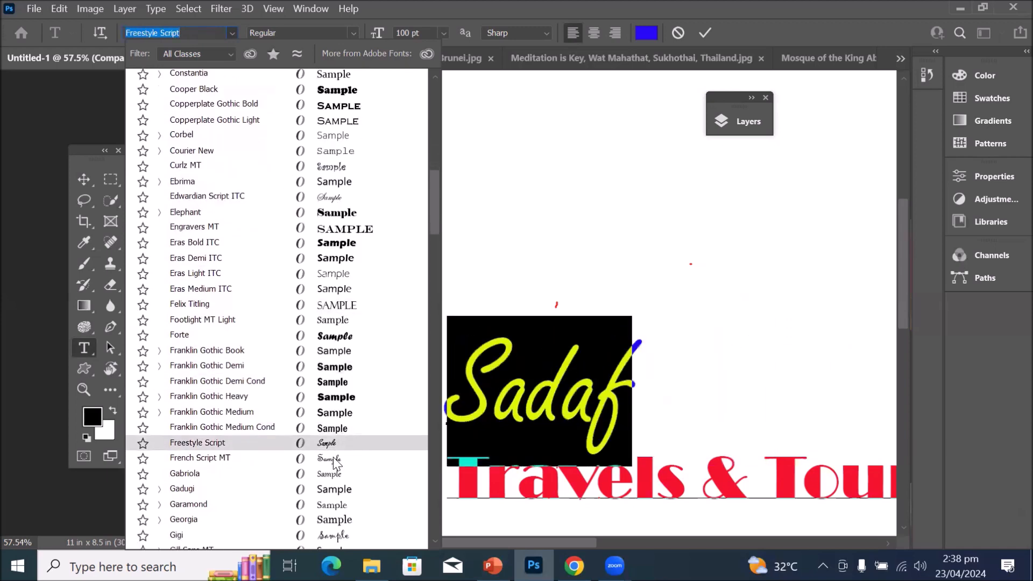
{"action": "scroll", "coordinate": [336, 464], "scroll_direction": "down", "scroll_amount": 2}
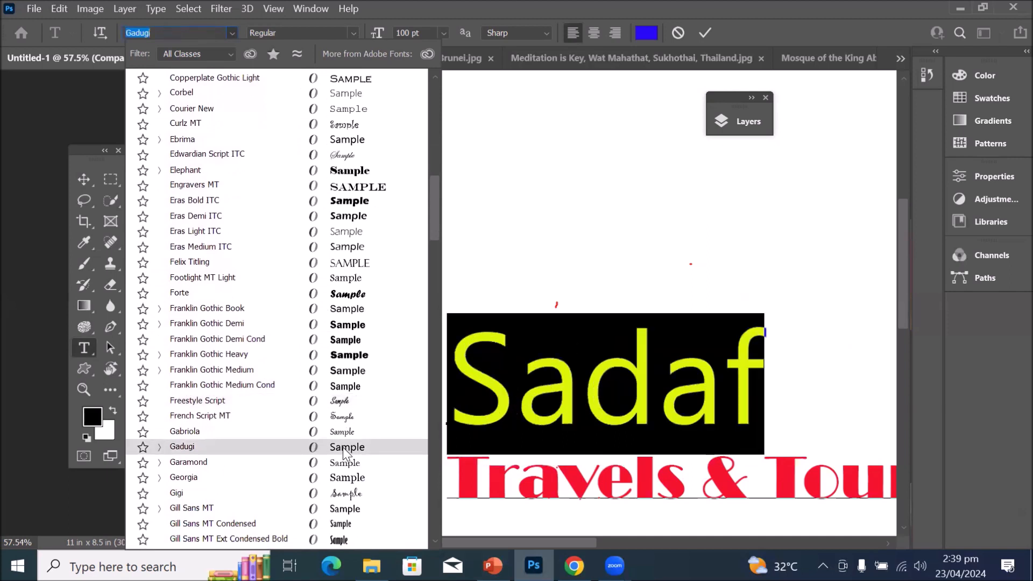
{"action": "scroll", "coordinate": [343, 447], "scroll_direction": "down", "scroll_amount": 2}
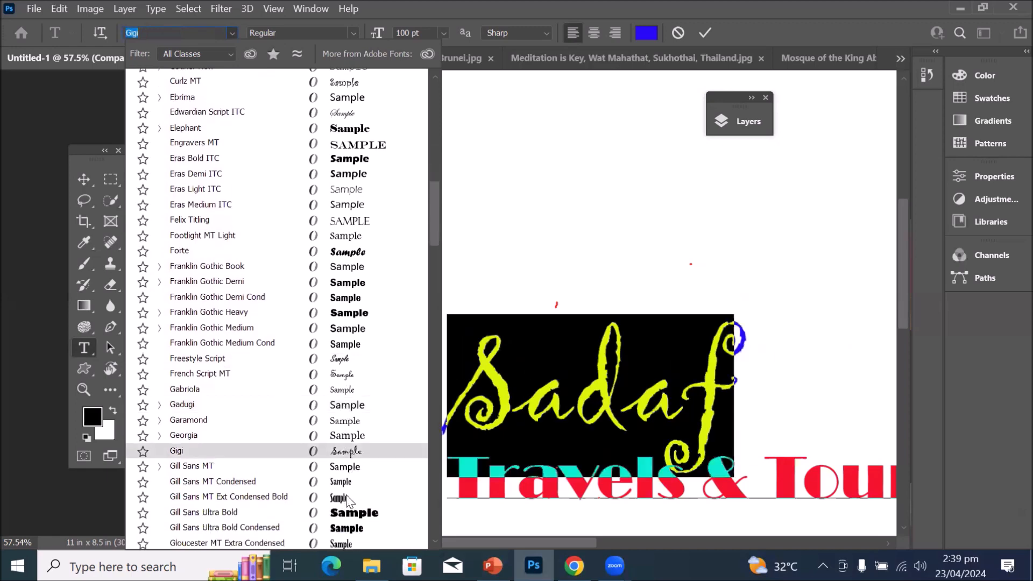
{"action": "scroll", "coordinate": [343, 510], "scroll_direction": "down", "scroll_amount": 2}
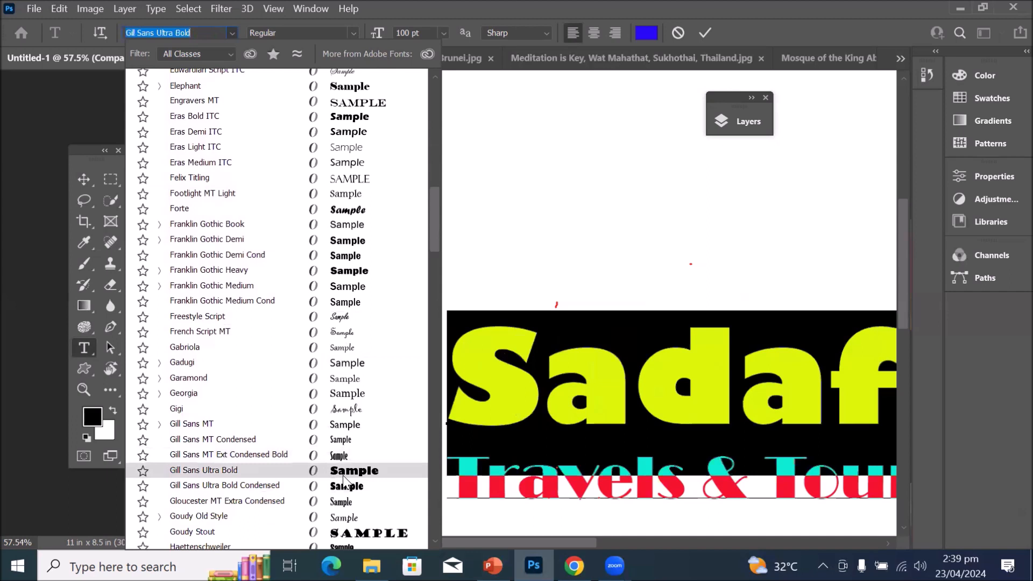
{"action": "left_click", "coordinate": [344, 473]}
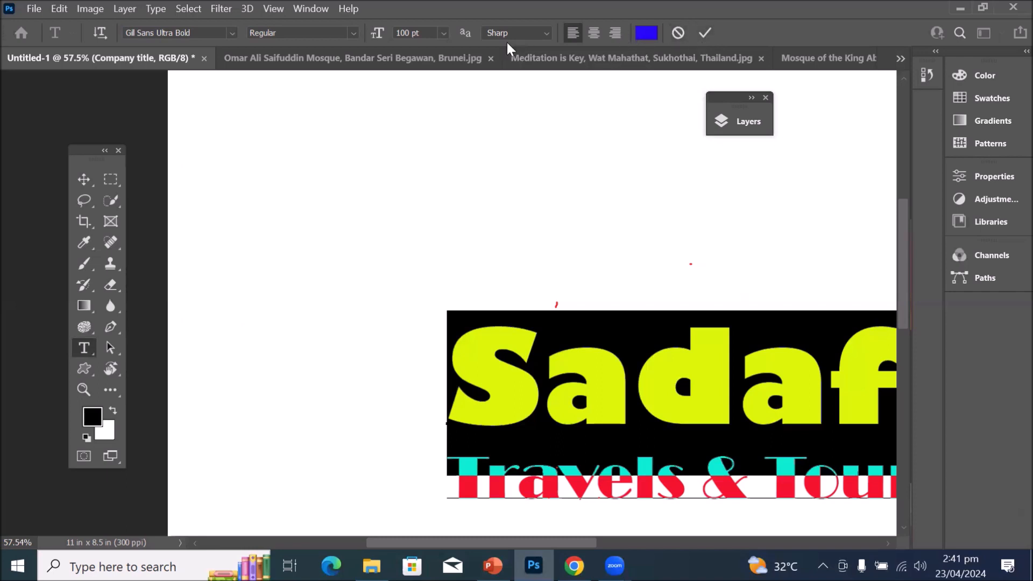
{"action": "left_click", "coordinate": [706, 34]}
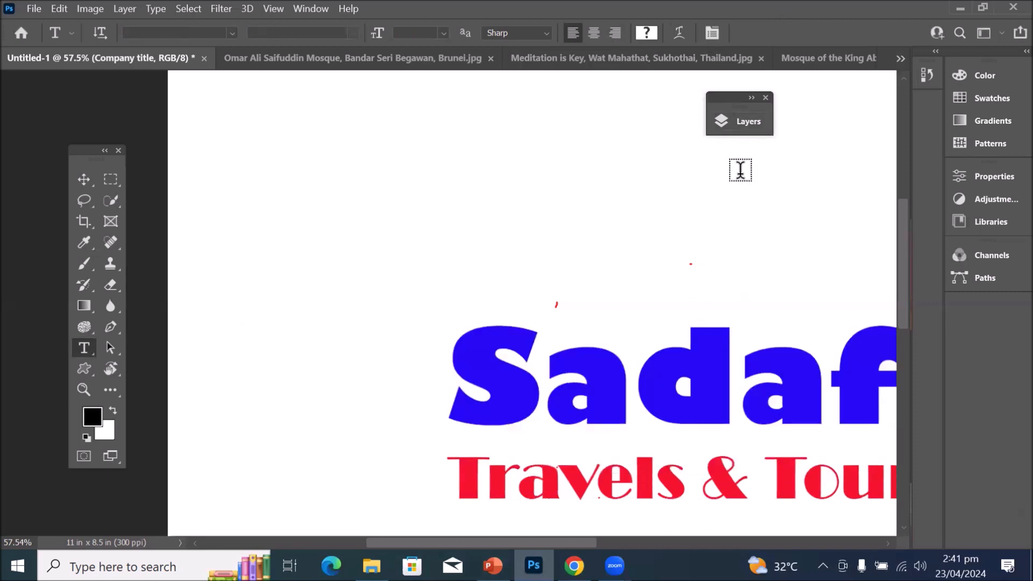
Expand the Layers panel and move the company title up to the top edge of the page.
{"action": "scroll", "coordinate": [722, 246], "scroll_direction": "down", "scroll_amount": 4}
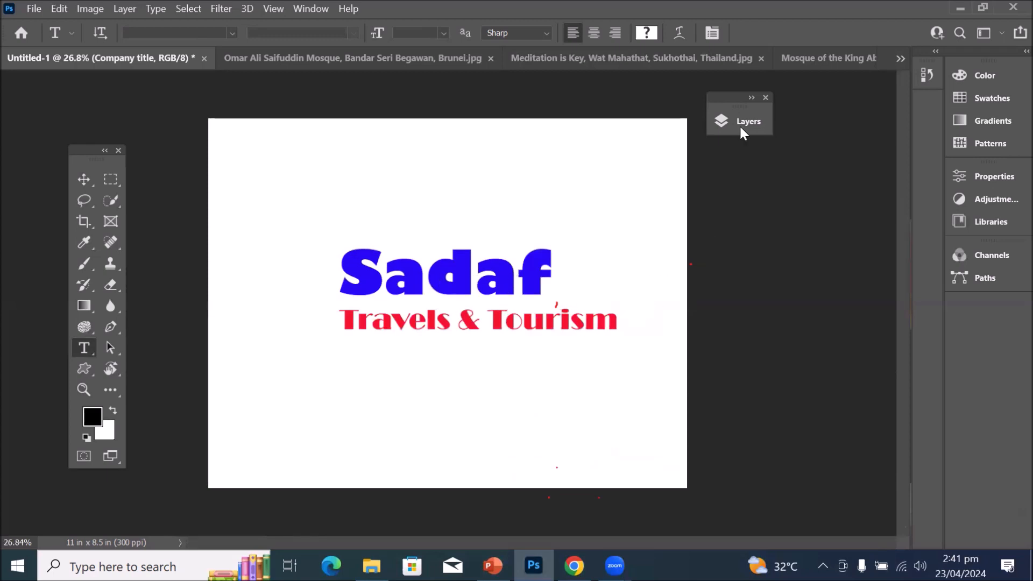
{"action": "left_click", "coordinate": [753, 98]}
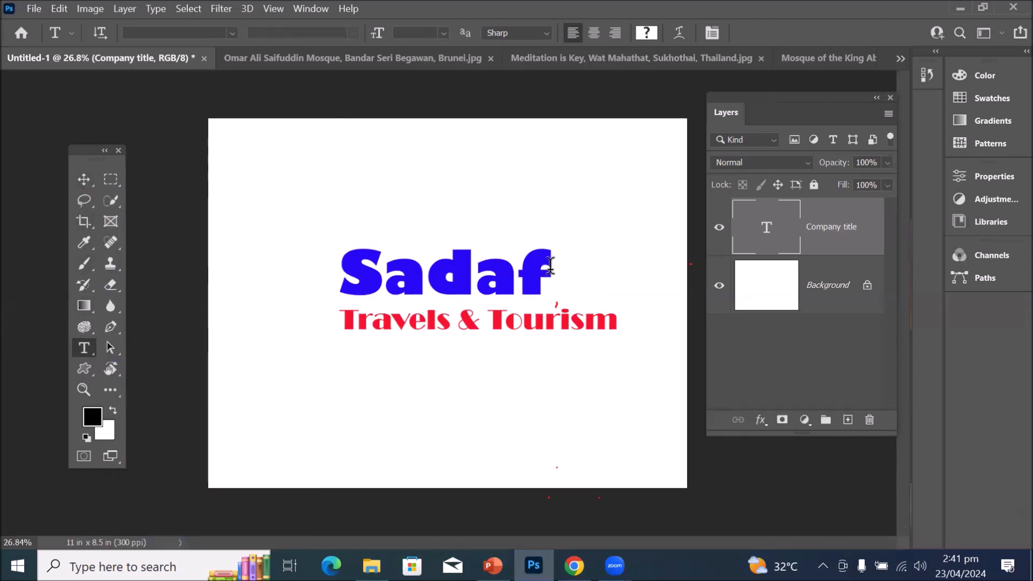
{"action": "left_click_drag", "start_coordinate": [549, 266], "coordinate": [349, 272]}
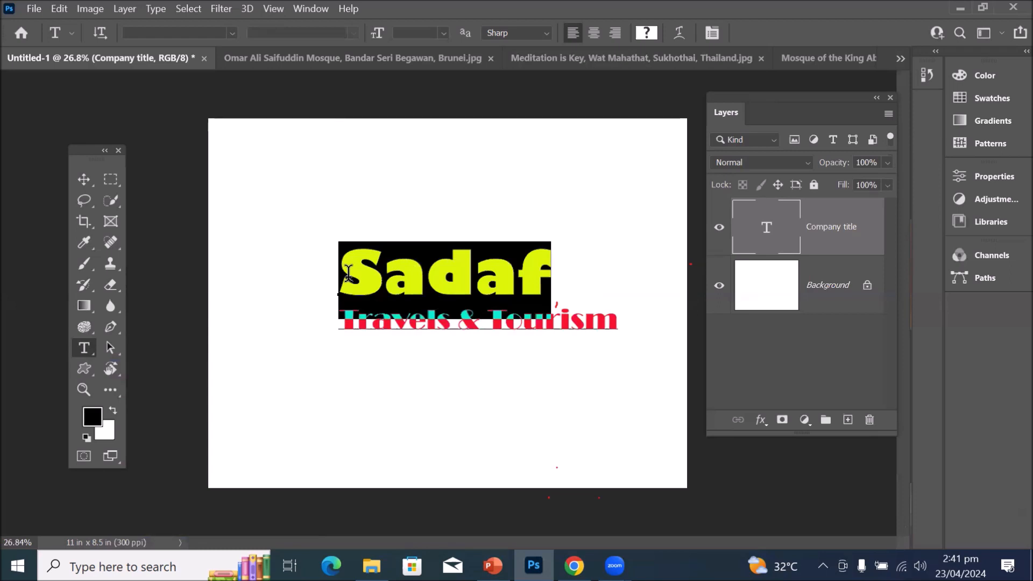
{"action": "left_click_drag", "start_coordinate": [348, 274], "coordinate": [319, 274]}
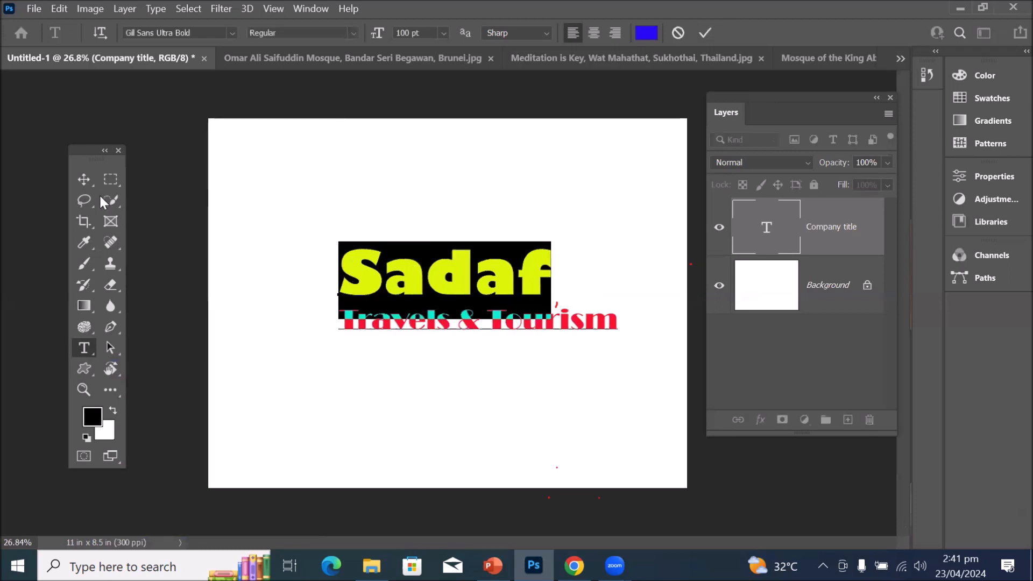
{"action": "left_click", "coordinate": [84, 183]}
{"action": "left_click_drag", "start_coordinate": [401, 257], "coordinate": [417, 152]}
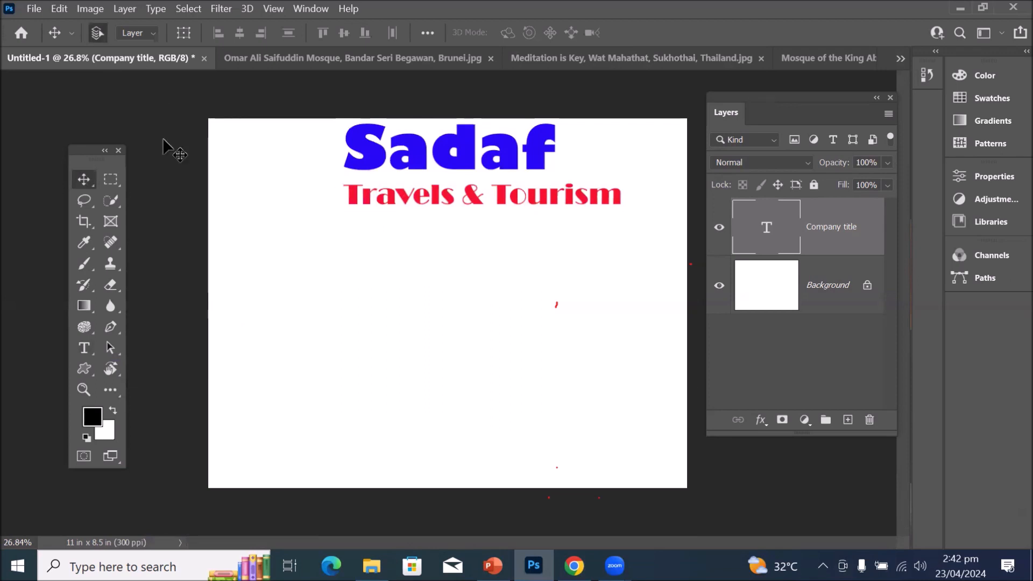
Switch to the Omar Ali Saifuddin Mosque image, try a large rectangular marquee selection around the mosque, and clear it.
{"action": "left_click", "coordinate": [258, 58]}
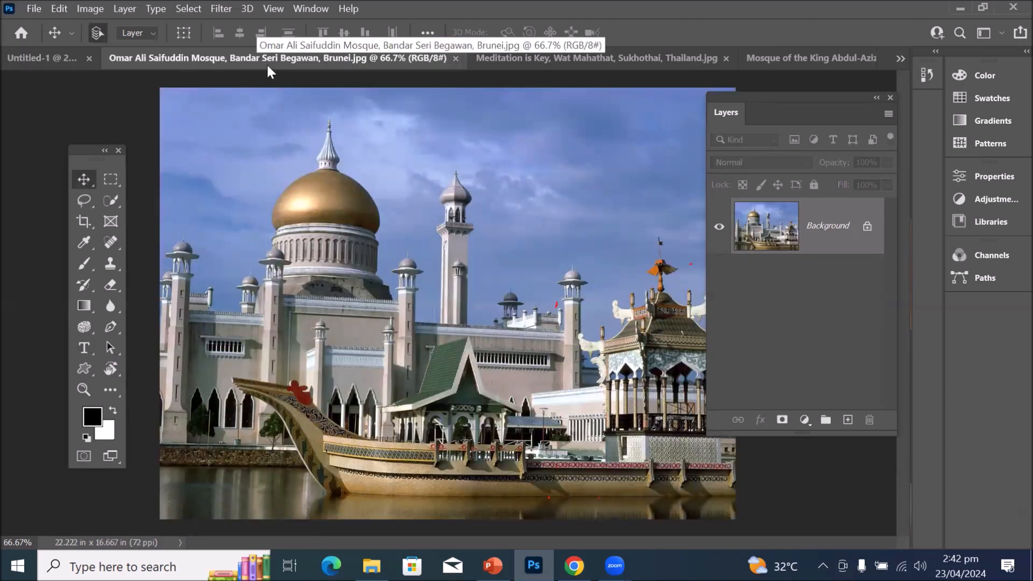
{"action": "left_click", "coordinate": [106, 174]}
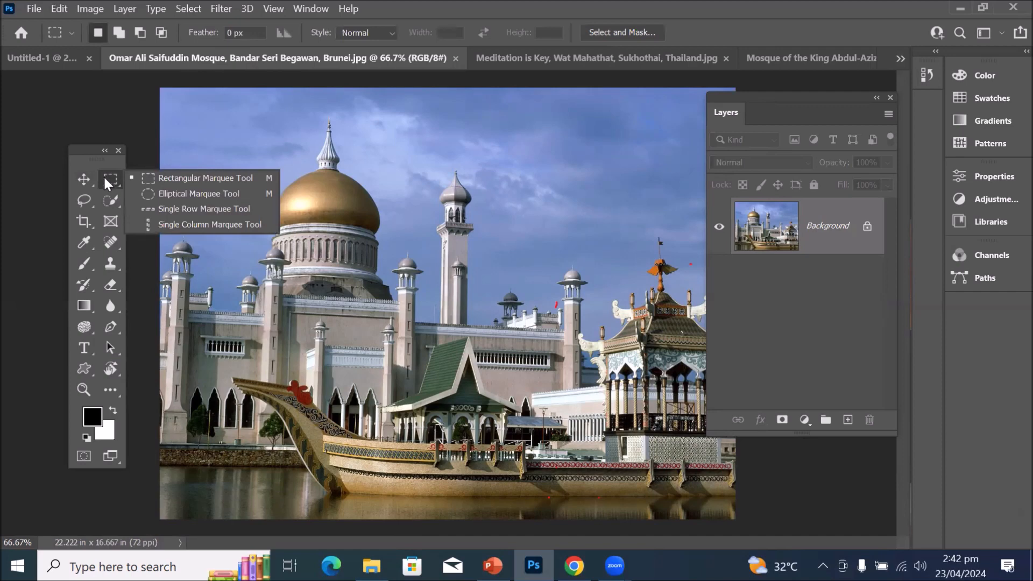
{"action": "left_click", "coordinate": [173, 177]}
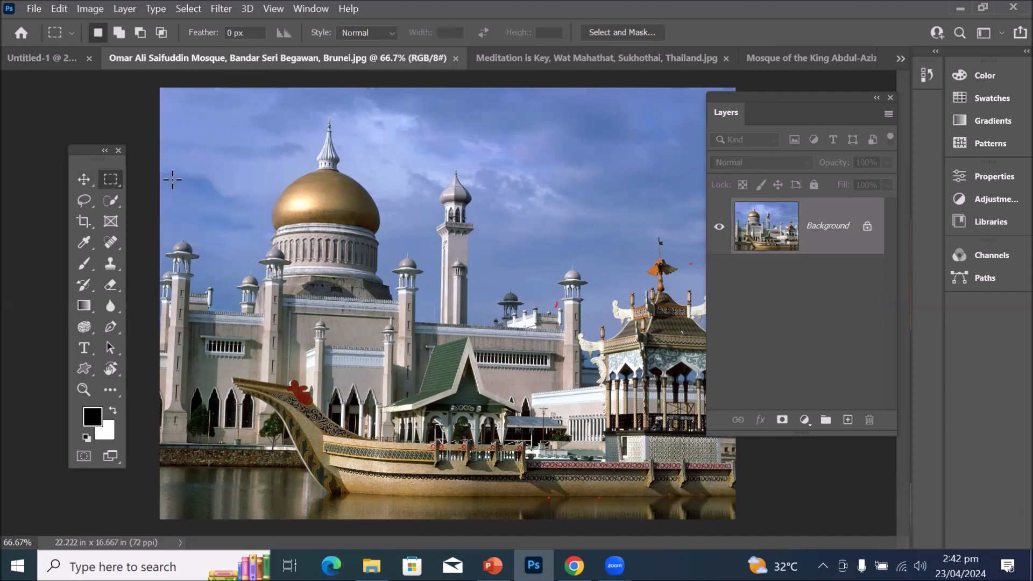
{"action": "left_click_drag", "start_coordinate": [190, 106], "coordinate": [624, 459]}
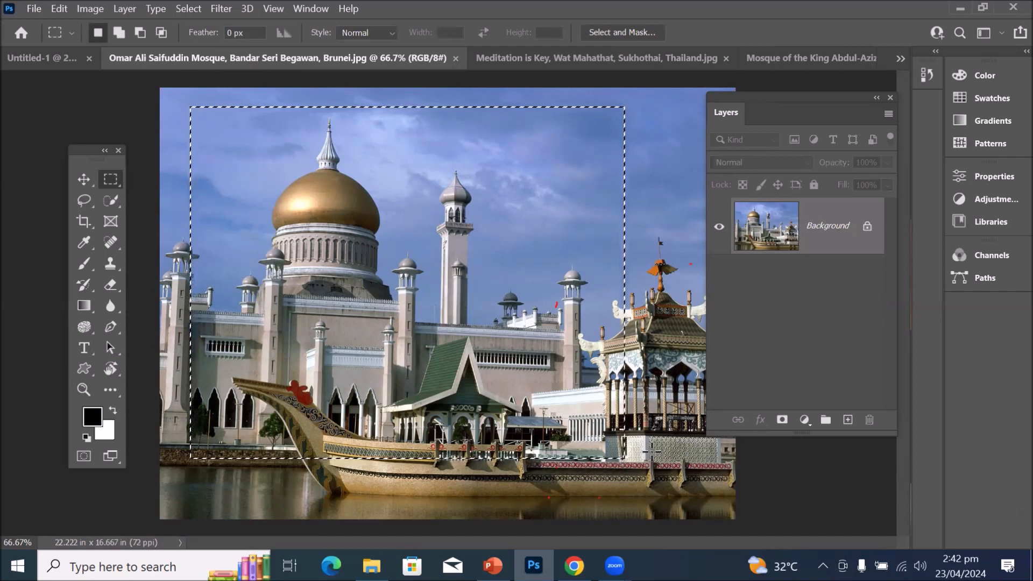
{"action": "left_click", "coordinate": [652, 453]}
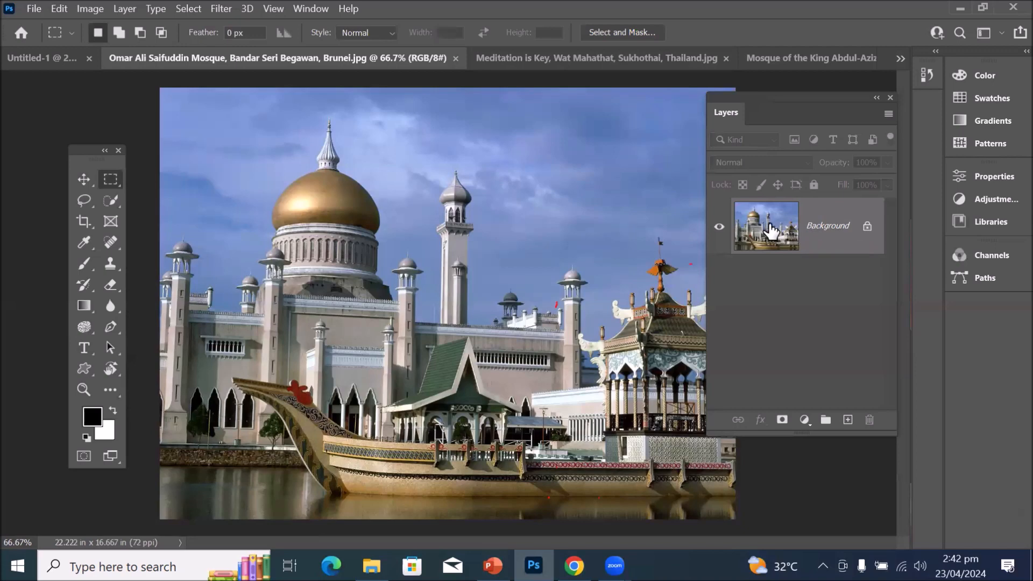
{"action": "left_click", "coordinate": [86, 203]}
{"action": "left_click", "coordinate": [116, 201]}
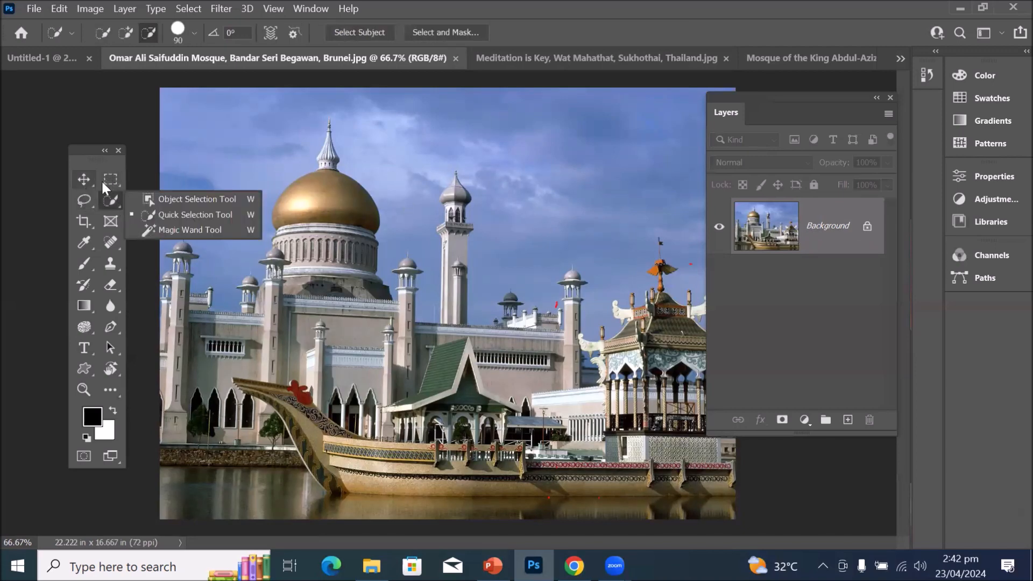
{"action": "left_click", "coordinate": [110, 177]}
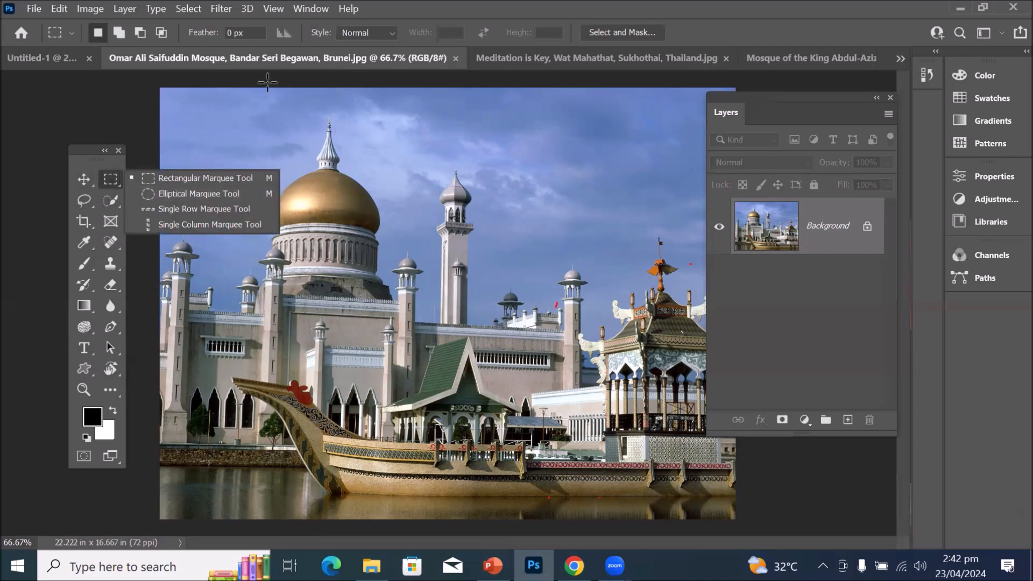
Draw a rectangular marquee selection with the Normal style around the golden dome and the tall minaret.
{"action": "left_click", "coordinate": [386, 31]}
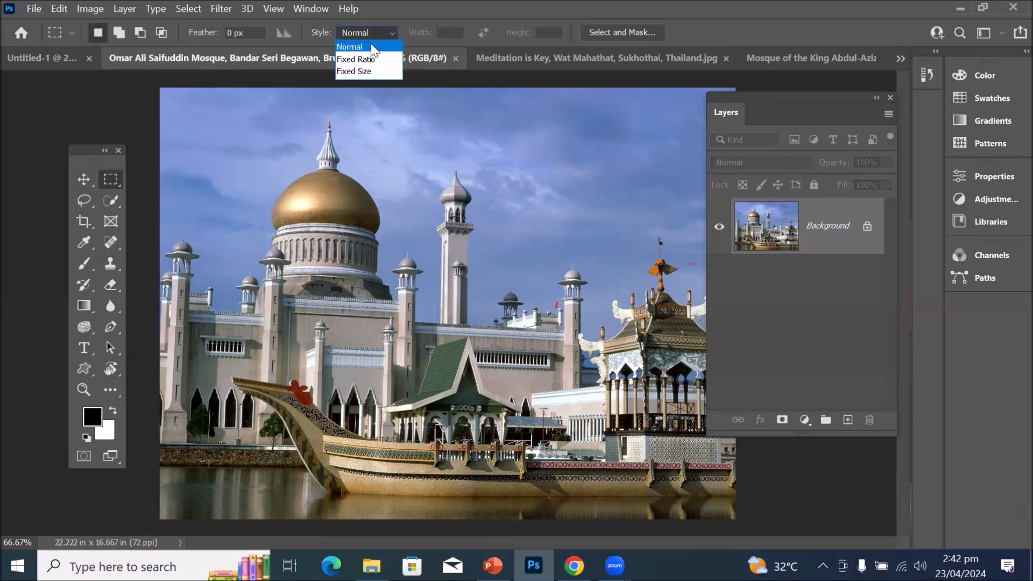
{"action": "left_click", "coordinate": [348, 48]}
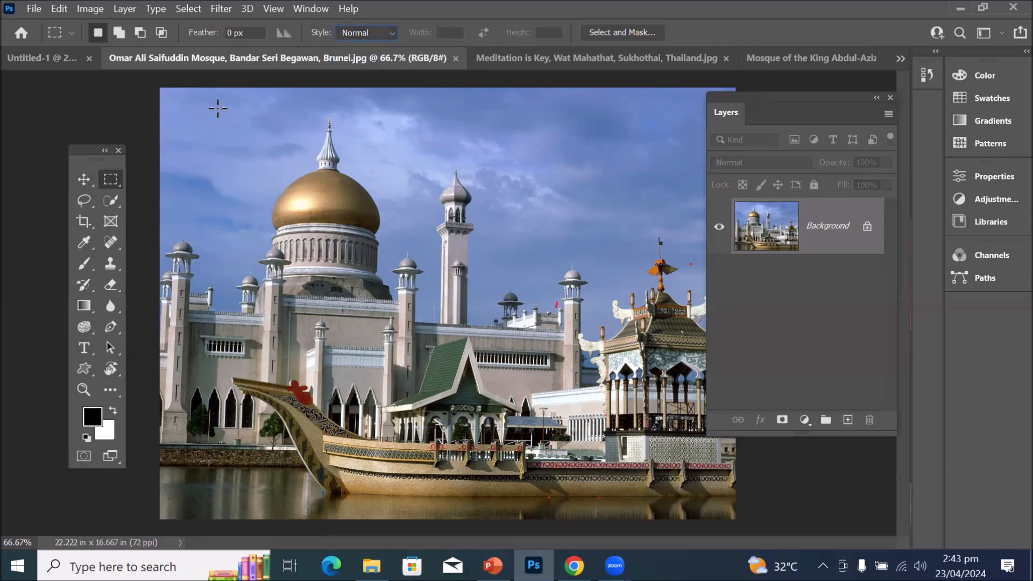
{"action": "left_click_drag", "start_coordinate": [218, 105], "coordinate": [233, 154]}
{"action": "left_click_drag", "start_coordinate": [505, 263], "coordinate": [557, 415]}
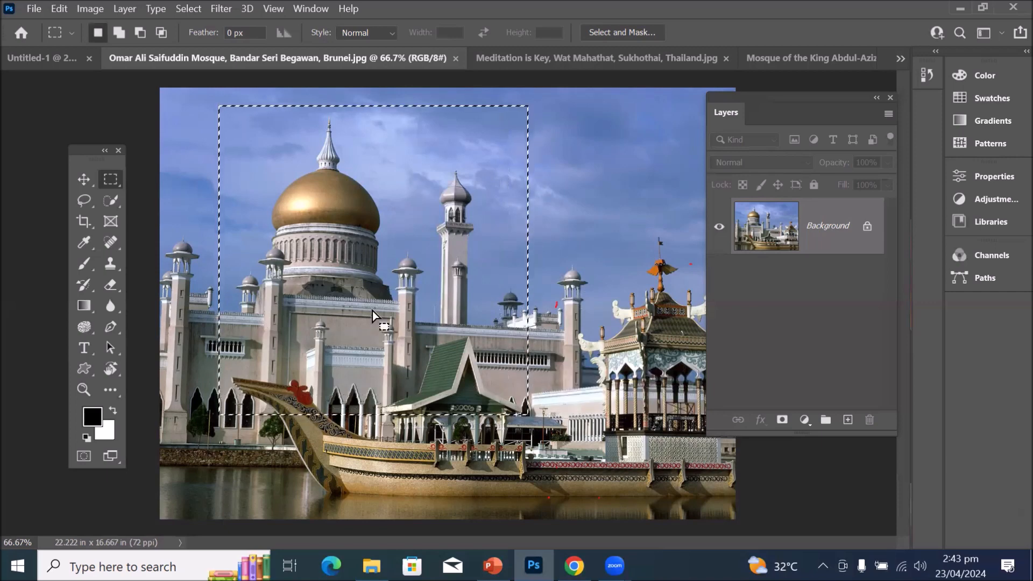
Use the Move tool to bring the selected mosque area into the Untitled-1 document, below the title in the lower-left part of the page.
{"action": "left_click", "coordinate": [84, 177]}
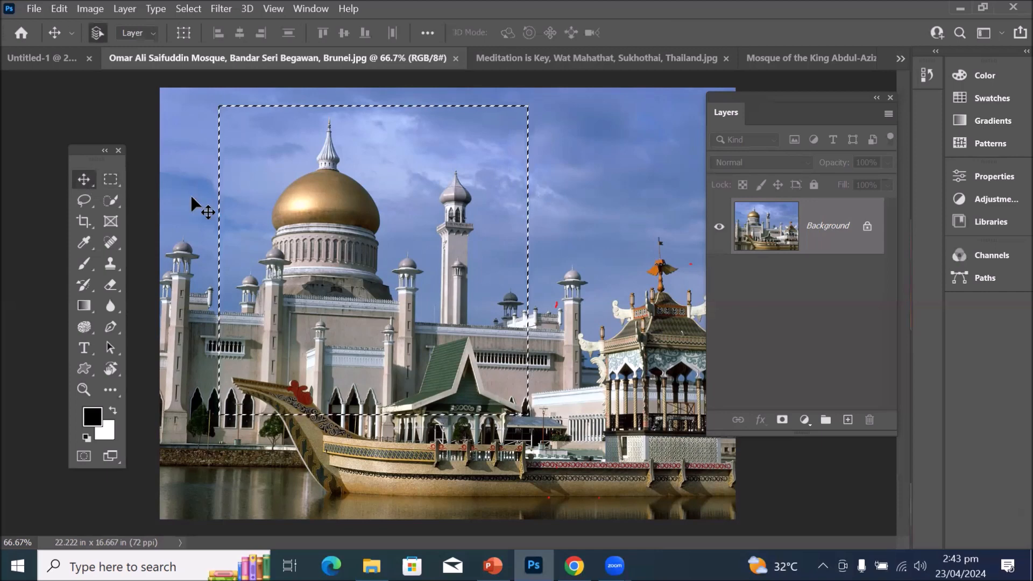
{"action": "left_click_drag", "start_coordinate": [347, 206], "coordinate": [263, 299]}
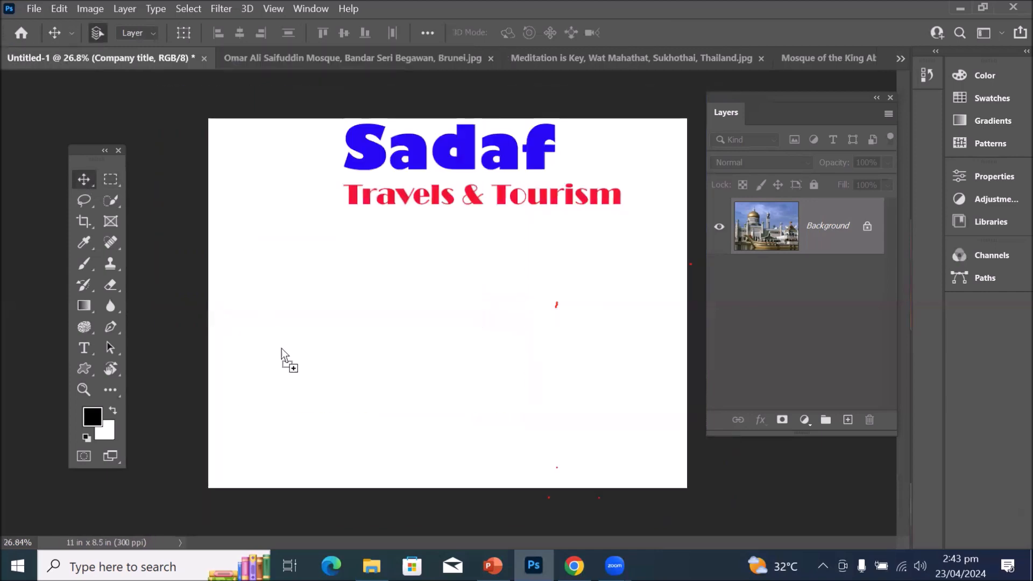
{"action": "left_click_drag", "start_coordinate": [352, 366], "coordinate": [359, 368]}
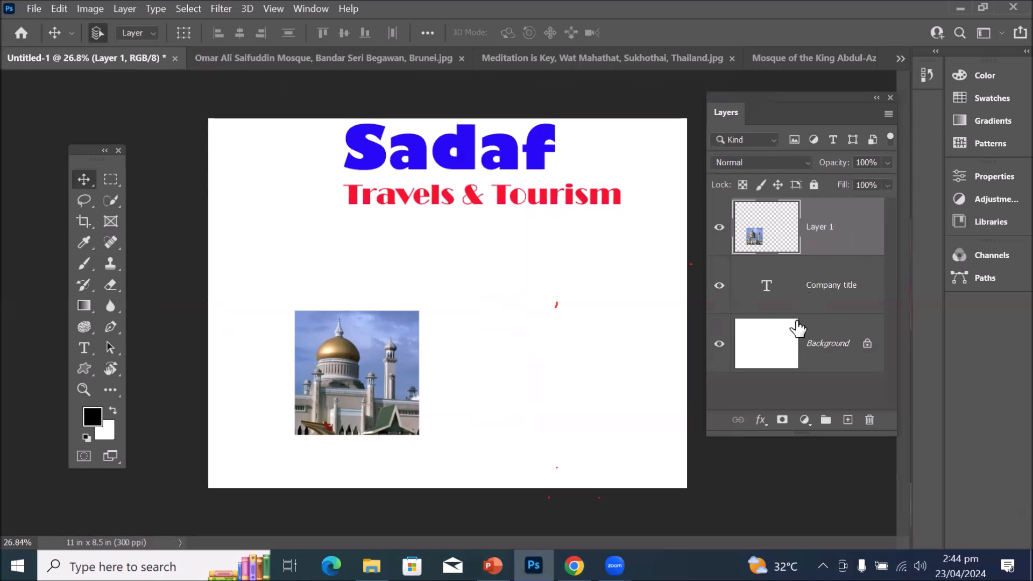
Select the Background and Company title layers in turn, ending on Layer 1 with the mosque picture.
{"action": "left_click", "coordinate": [796, 349]}
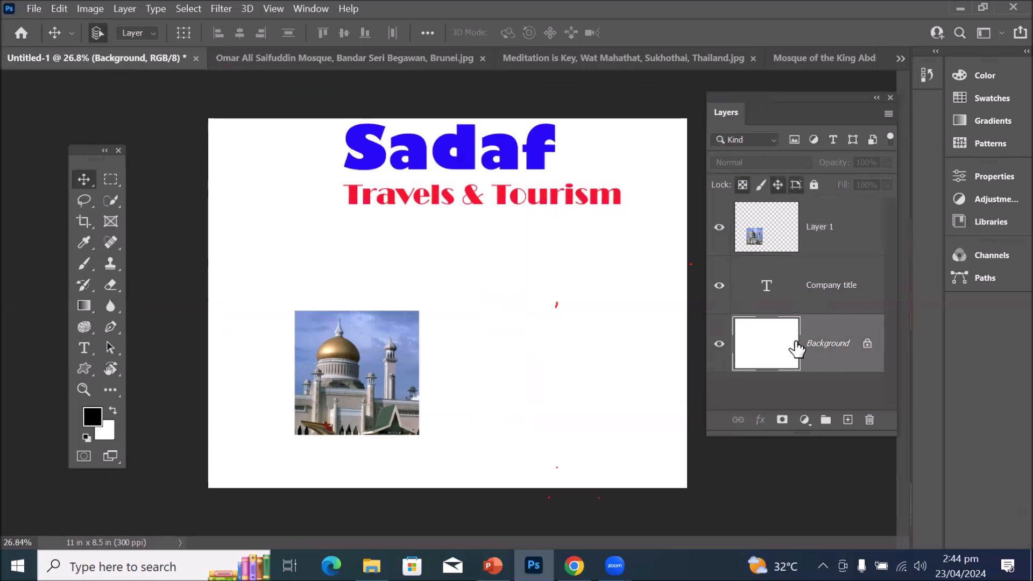
{"action": "left_click", "coordinate": [806, 297]}
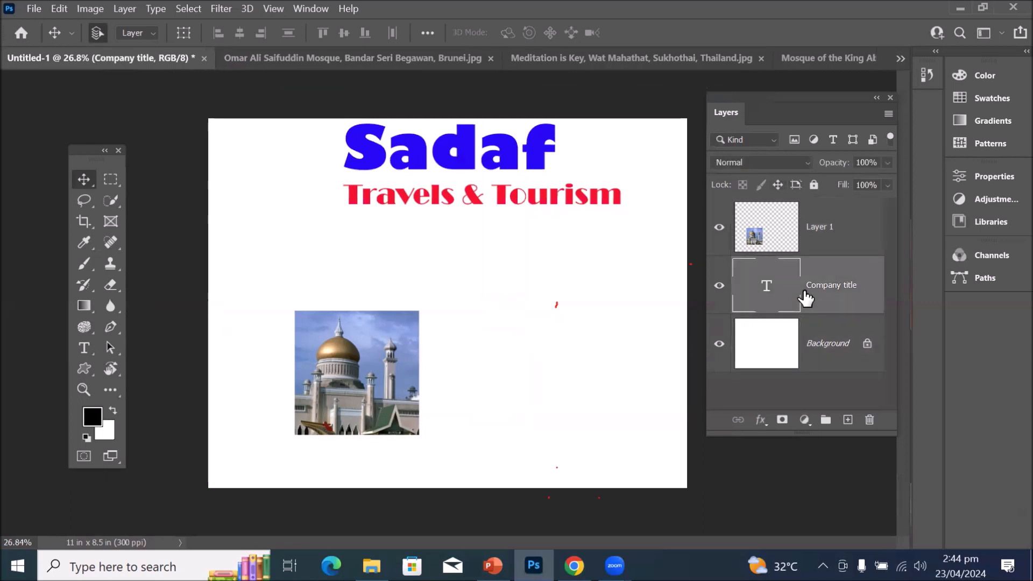
{"action": "left_click", "coordinate": [776, 228]}
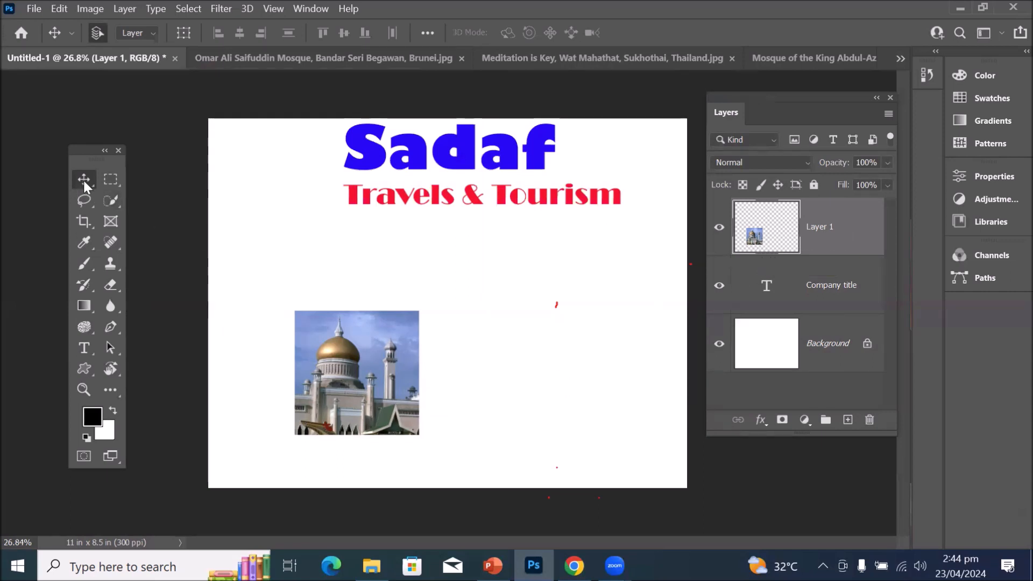
Move the mosque picture to the lower middle of the page and shift the company title slightly downward.
{"action": "left_click_drag", "start_coordinate": [357, 359], "coordinate": [341, 417]}
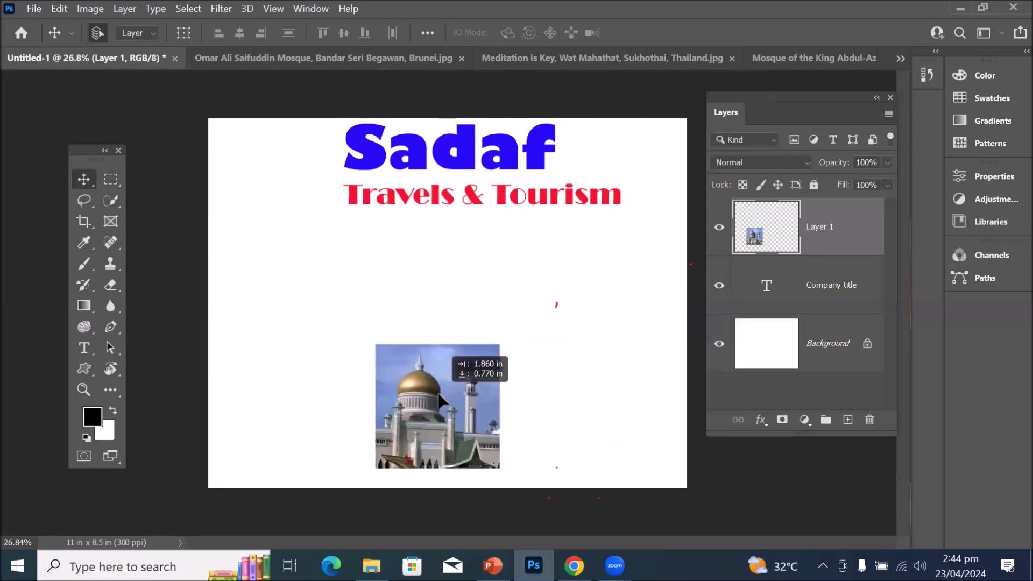
{"action": "left_click", "coordinate": [805, 279]}
{"action": "mouse_move", "coordinate": [470, 152]}
{"action": "left_mouse_down"}
{"action": "mouse_move", "coordinate": [427, 183]}
{"action": "mouse_move", "coordinate": [415, 166]}
{"action": "mouse_move", "coordinate": [468, 162]}
{"action": "left_mouse_up"}
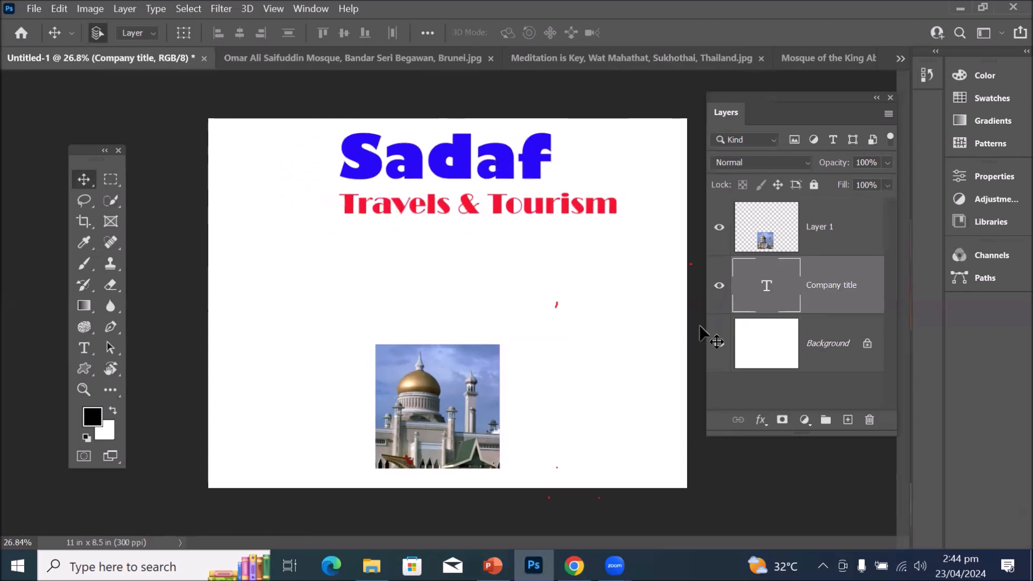
Select the Background layer and fill it with the black foreground color, followed by the white background color.
{"action": "left_click", "coordinate": [747, 344]}
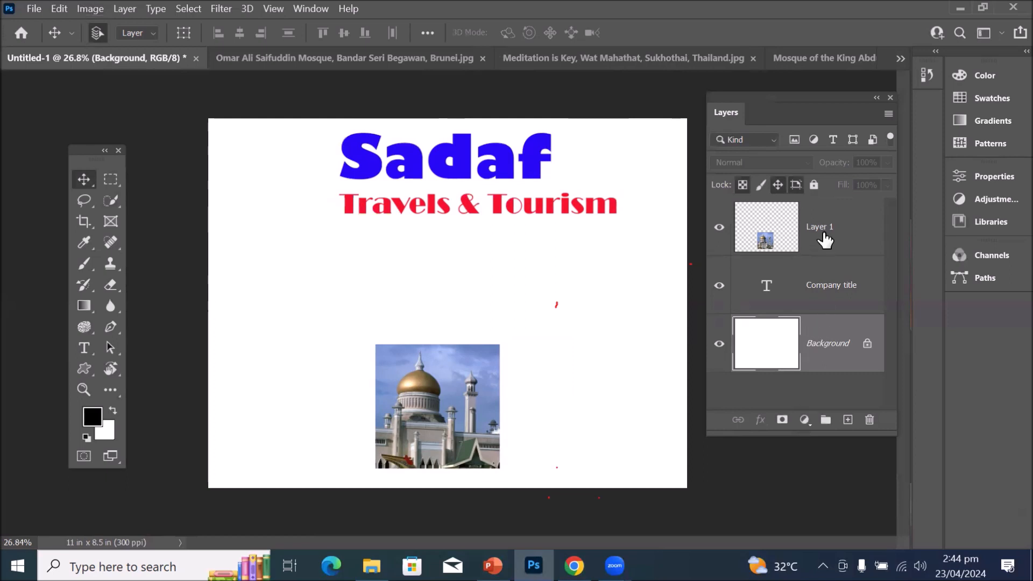
{"action": "left_click", "coordinate": [824, 279]}
{"action": "left_click", "coordinate": [811, 225]}
{"action": "left_click", "coordinate": [803, 343]}
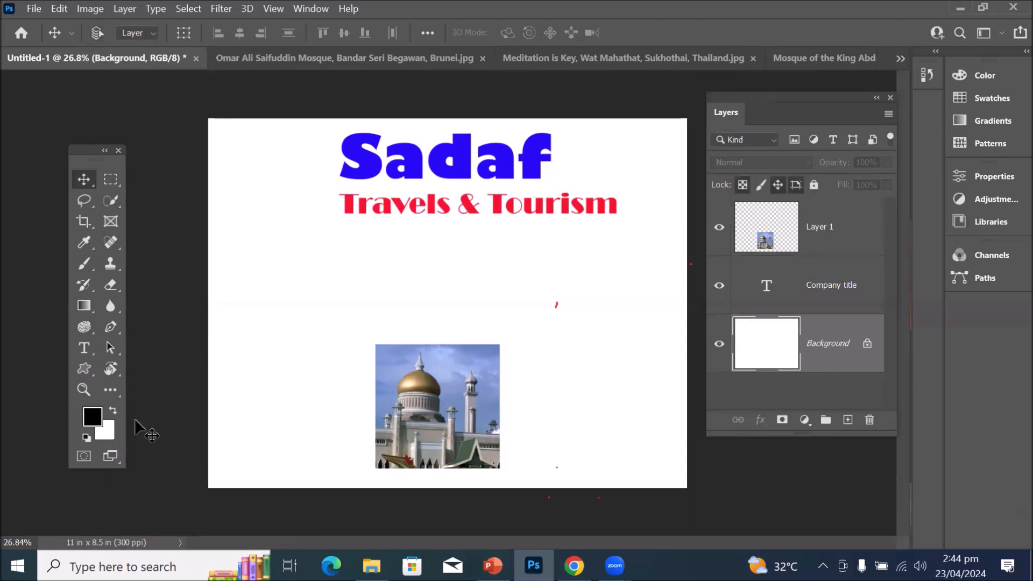
{"action": "key", "text": "alt+BackSpace"}
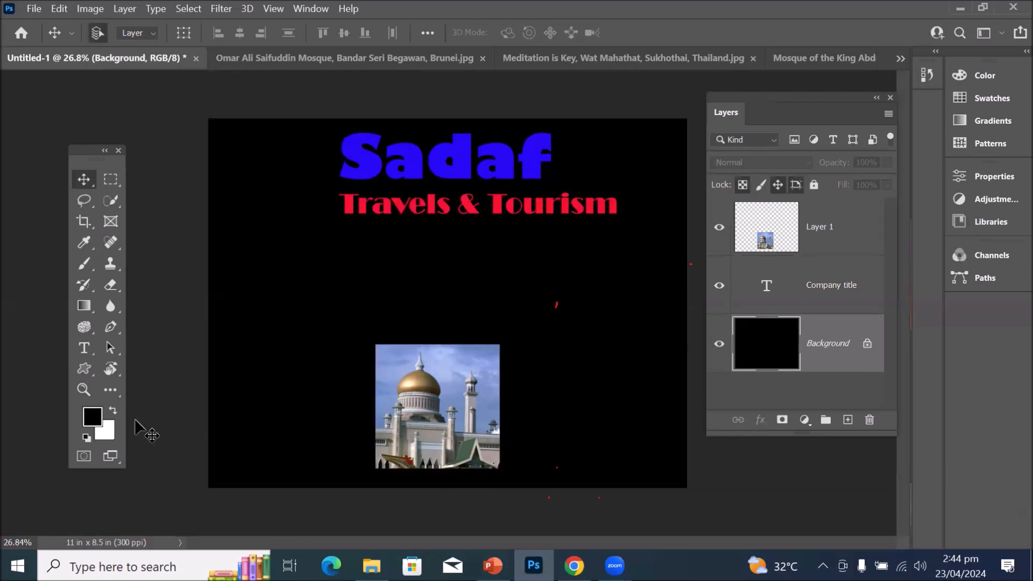
{"action": "key", "text": "ctrl+BackSpace"}
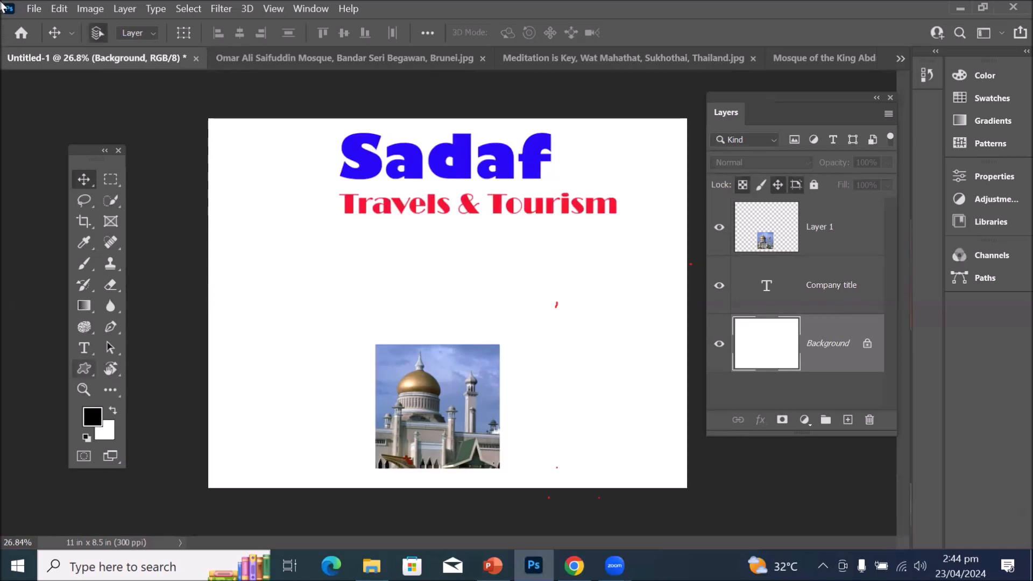
{"action": "left_click", "coordinate": [59, 10]}
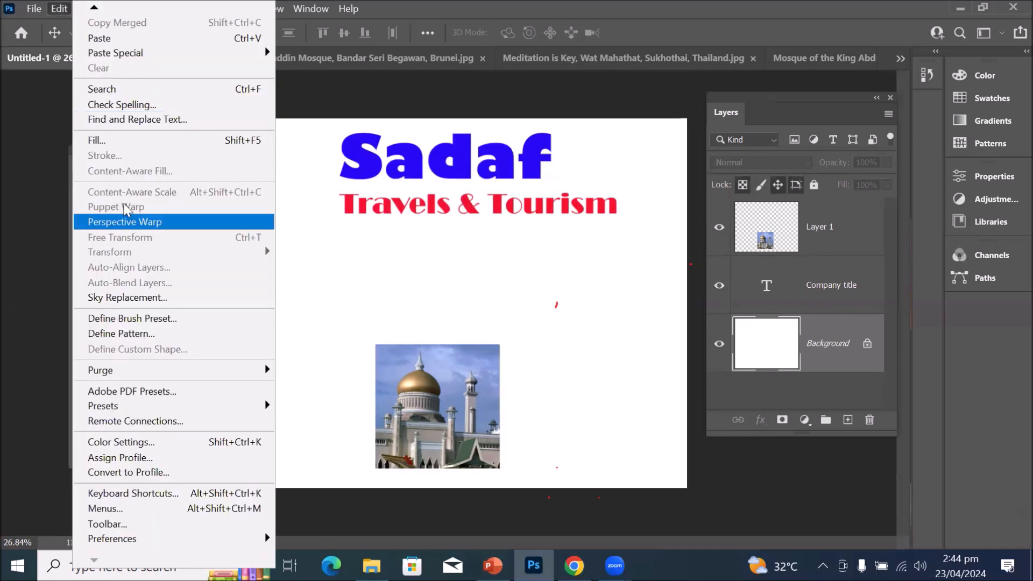
{"action": "left_click", "coordinate": [97, 140]}
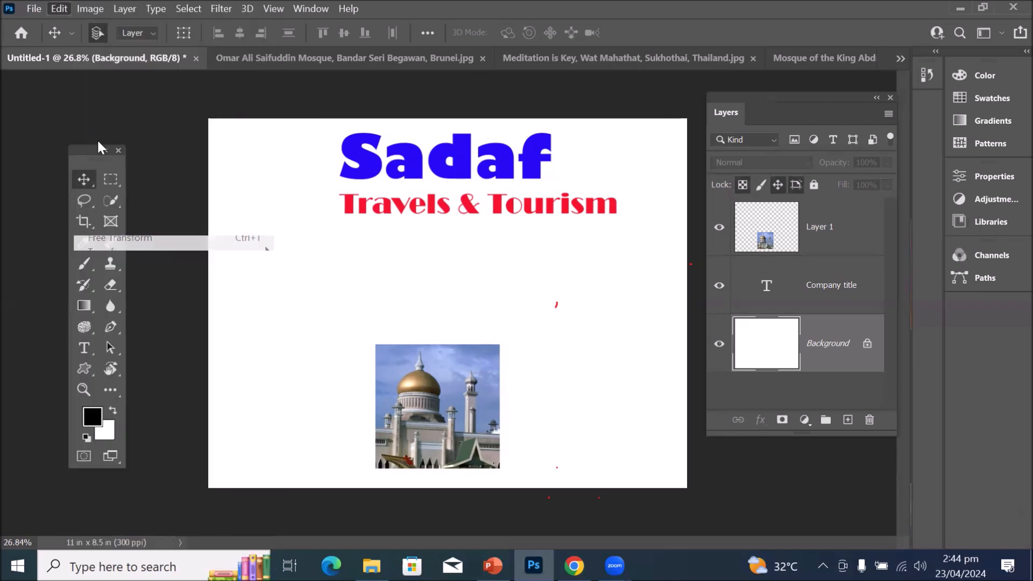
{"action": "left_click", "coordinate": [514, 137]}
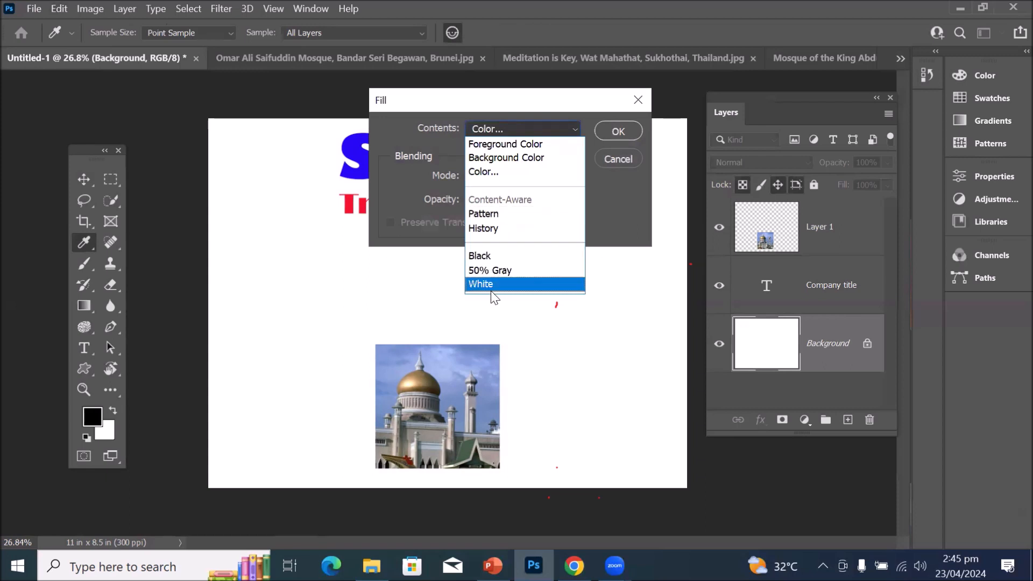
{"action": "left_click", "coordinate": [624, 160]}
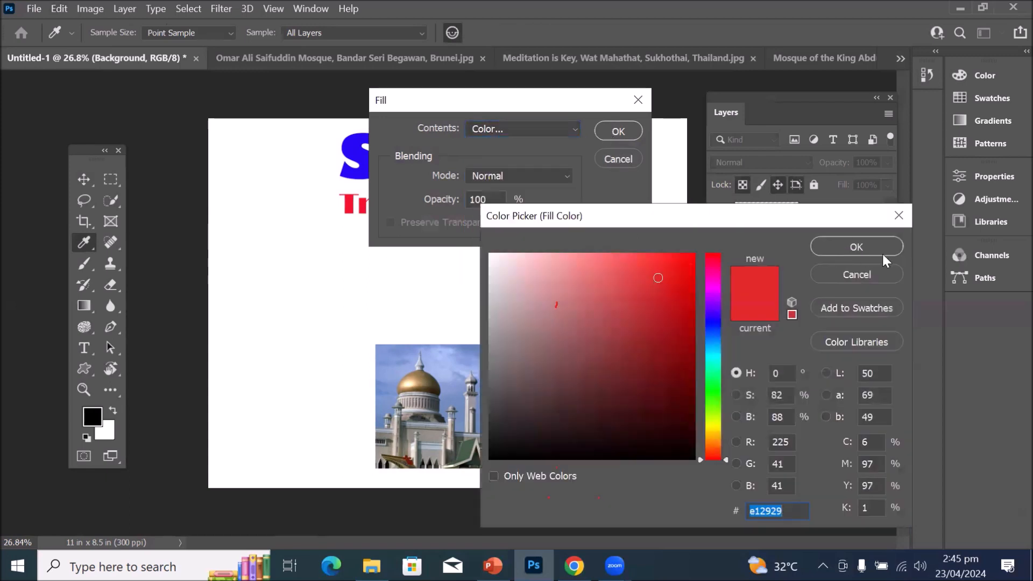
{"action": "left_click", "coordinate": [854, 278]}
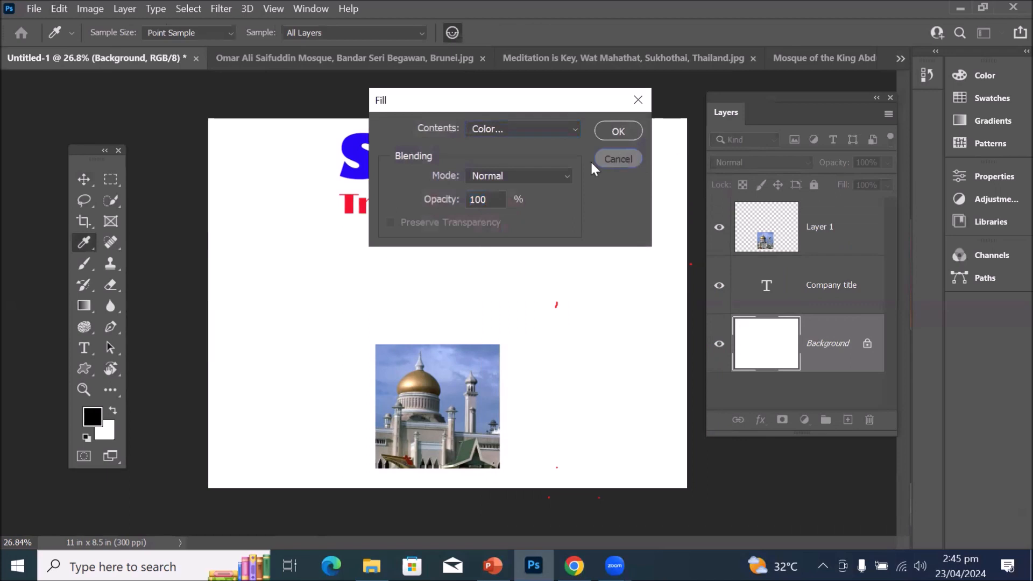
{"action": "left_click", "coordinate": [619, 160]}
Set the foreground color to bright green and fill the Background layer with it.
{"action": "left_click", "coordinate": [92, 416]}
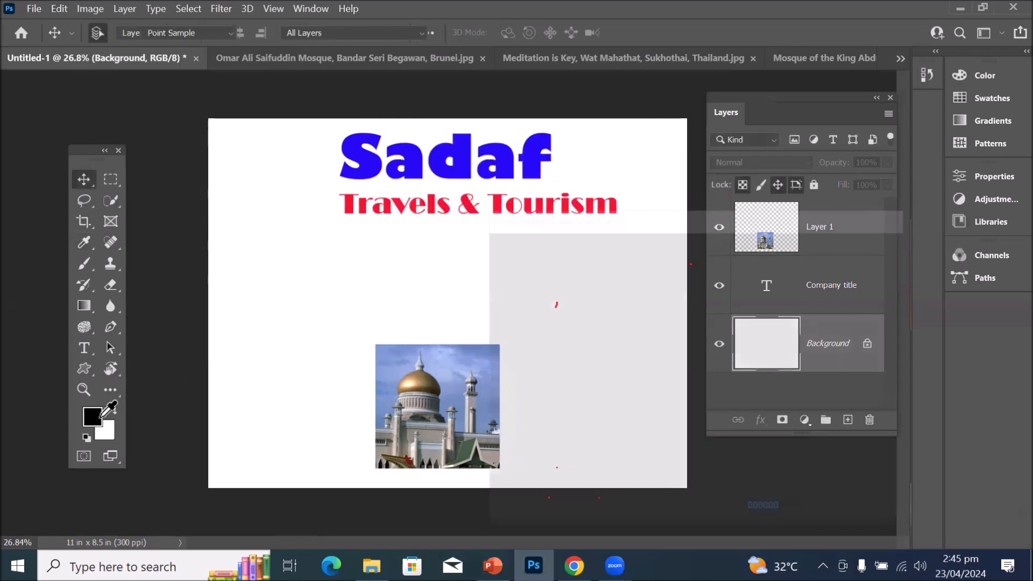
{"action": "left_click", "coordinate": [682, 268]}
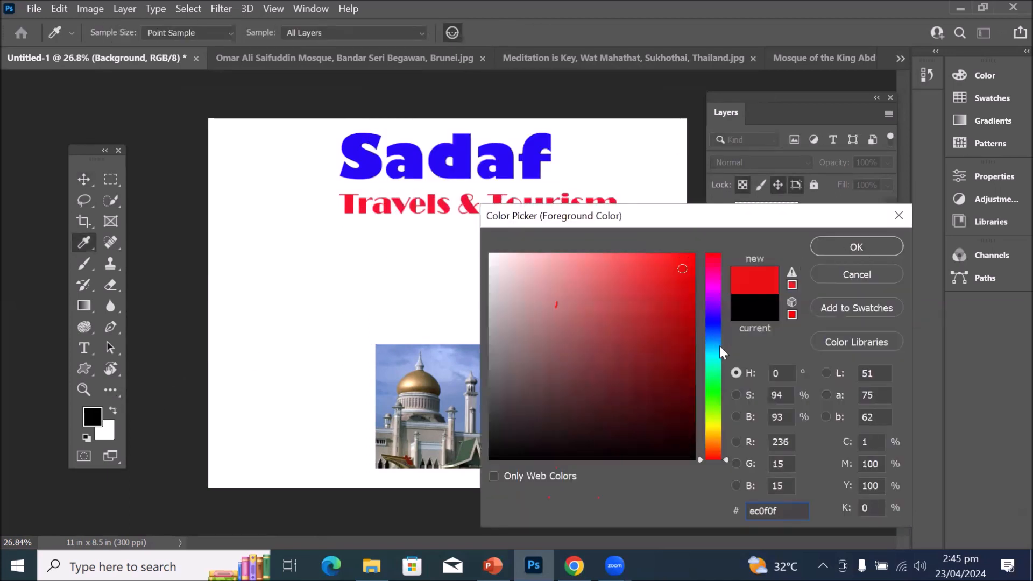
{"action": "left_click", "coordinate": [709, 398]}
{"action": "left_click", "coordinate": [664, 264]}
{"action": "left_click", "coordinate": [865, 243]}
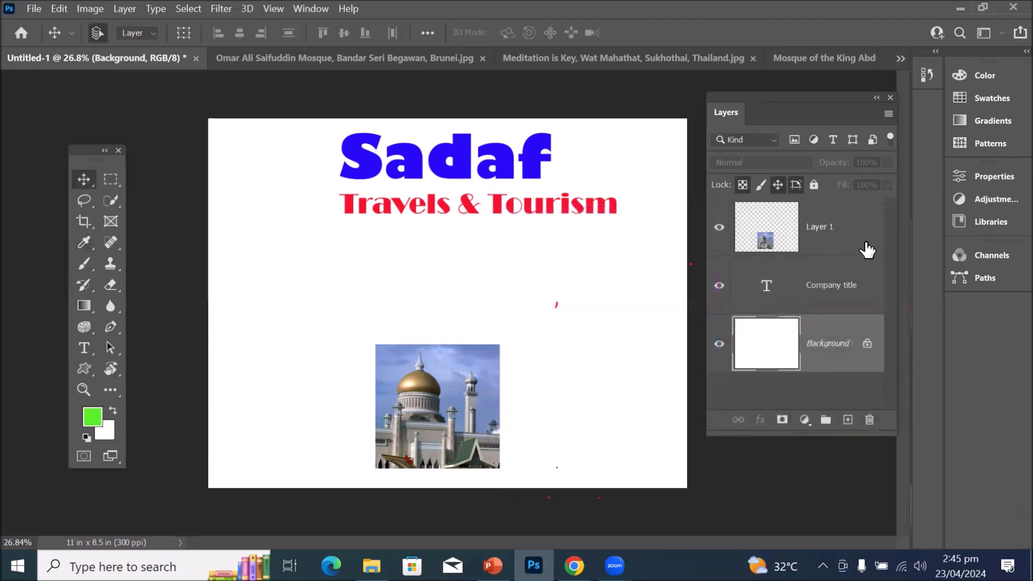
{"action": "key", "text": "alt+BackSpace"}
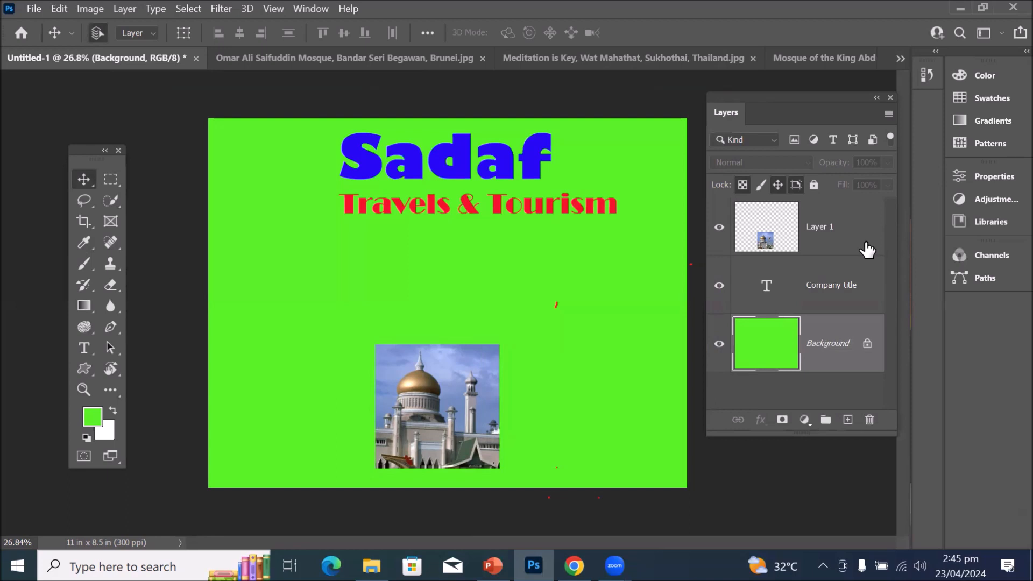
Set the background color to yellow e4eb17 and fill the Background layer with it.
{"action": "left_click", "coordinate": [108, 433]}
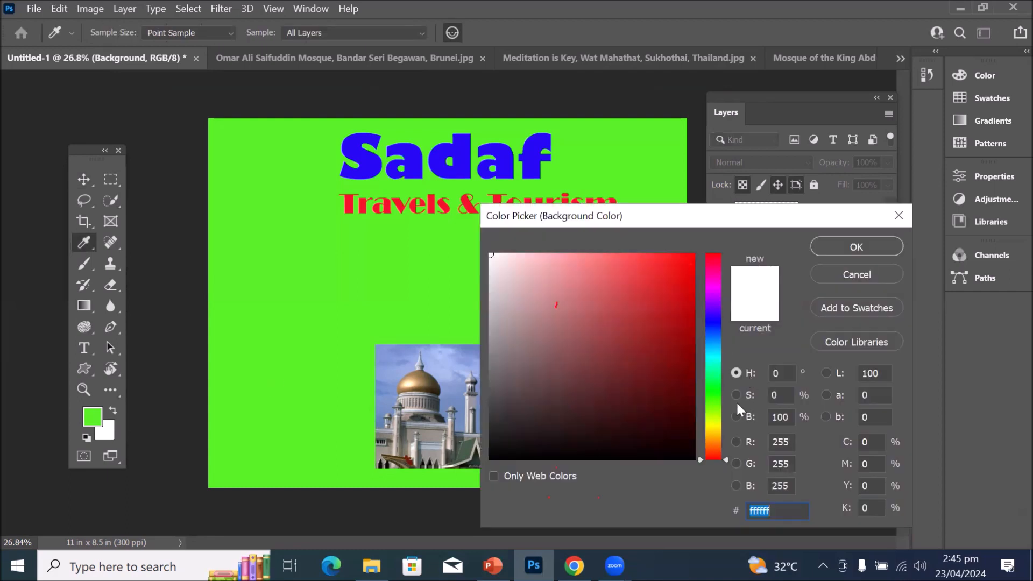
{"action": "left_click", "coordinate": [714, 424]}
{"action": "left_click", "coordinate": [675, 269]}
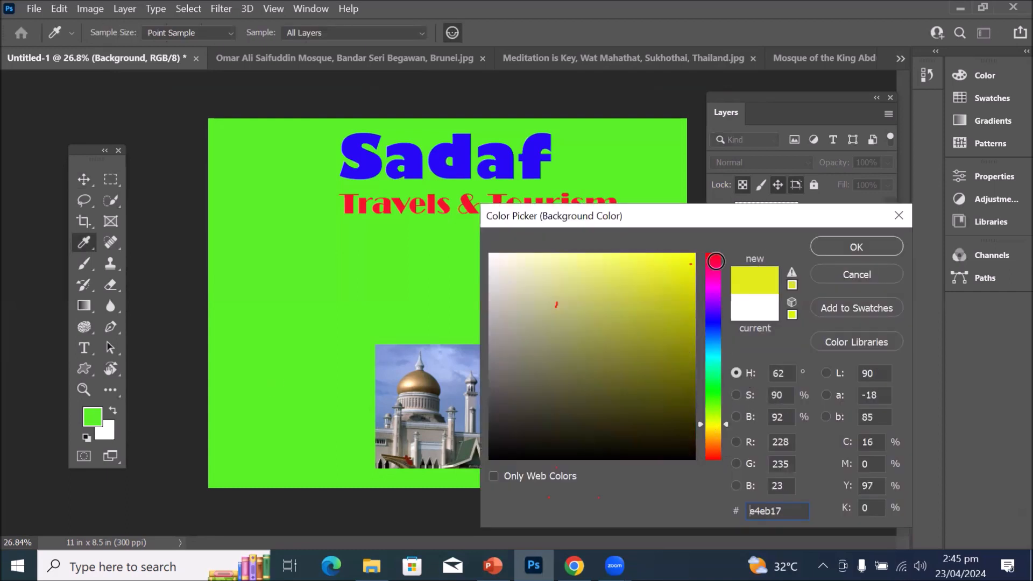
{"action": "left_click", "coordinate": [868, 249]}
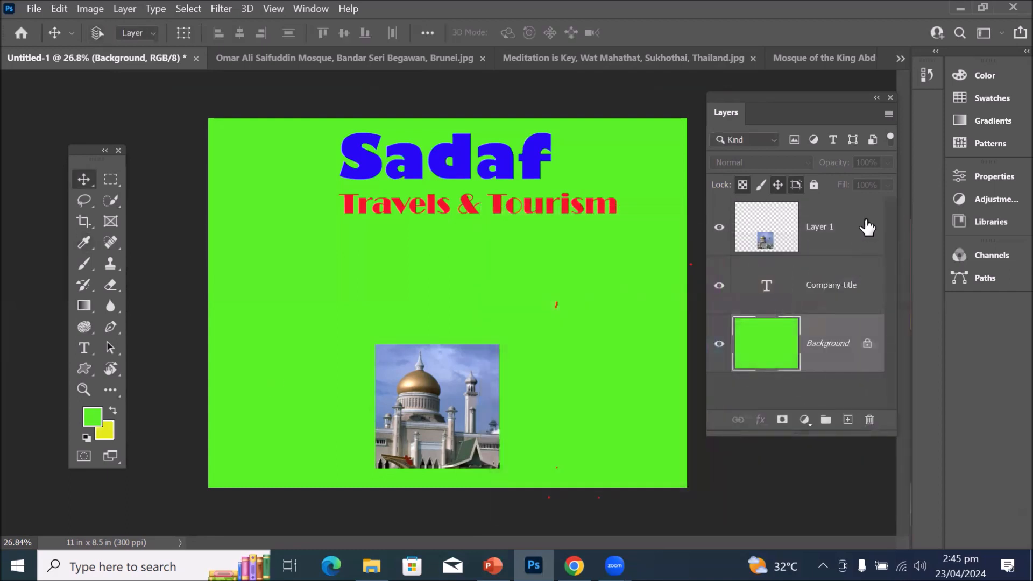
{"action": "key", "text": "ctrl+BackSpace"}
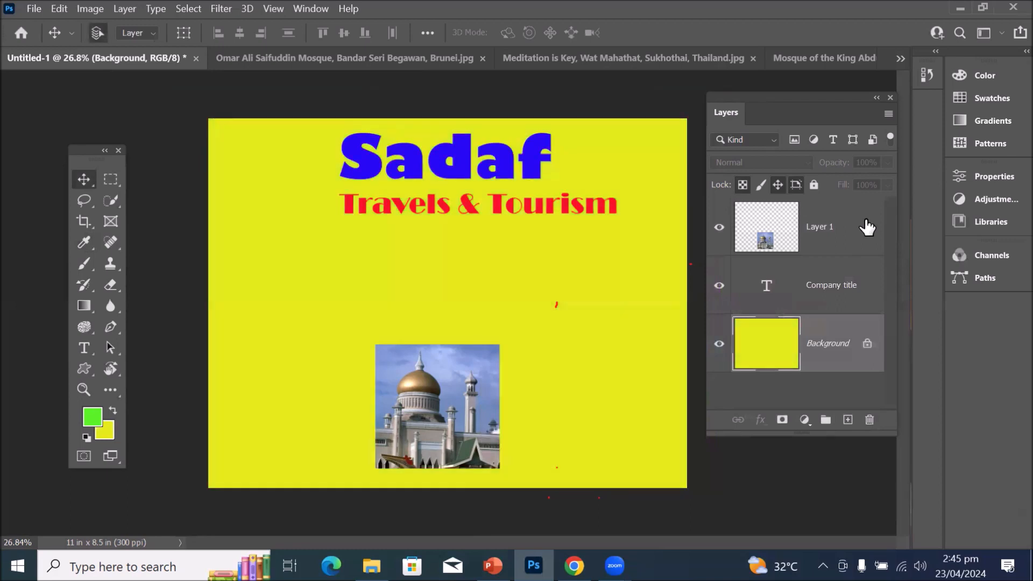
Alternate the Background layer's fill between the green foreground and yellow background colors, ending on yellow.
{"action": "key", "text": "alt+BackSpace"}
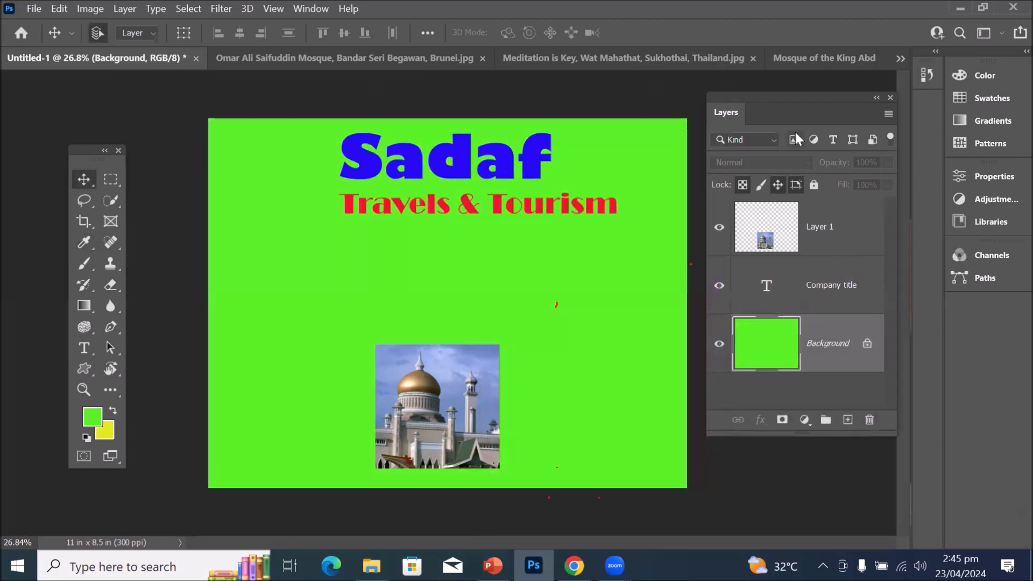
{"action": "key", "text": "ctrl+BackSpace"}
{"action": "key", "text": "alt+BackSpace"}
{"action": "key", "text": "ctrl+BackSpace"}
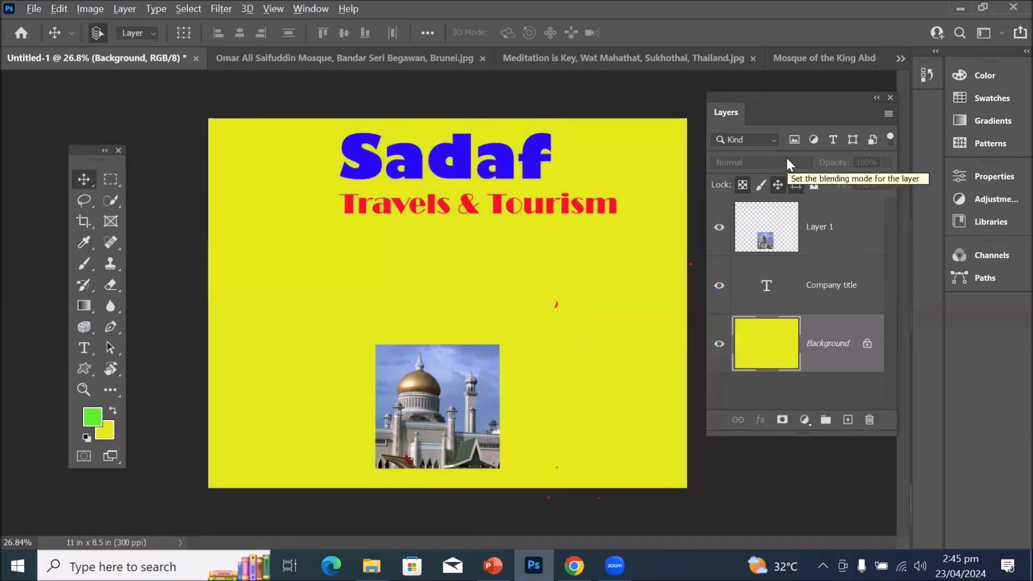
{"action": "key", "text": "alt+BackSpace"}
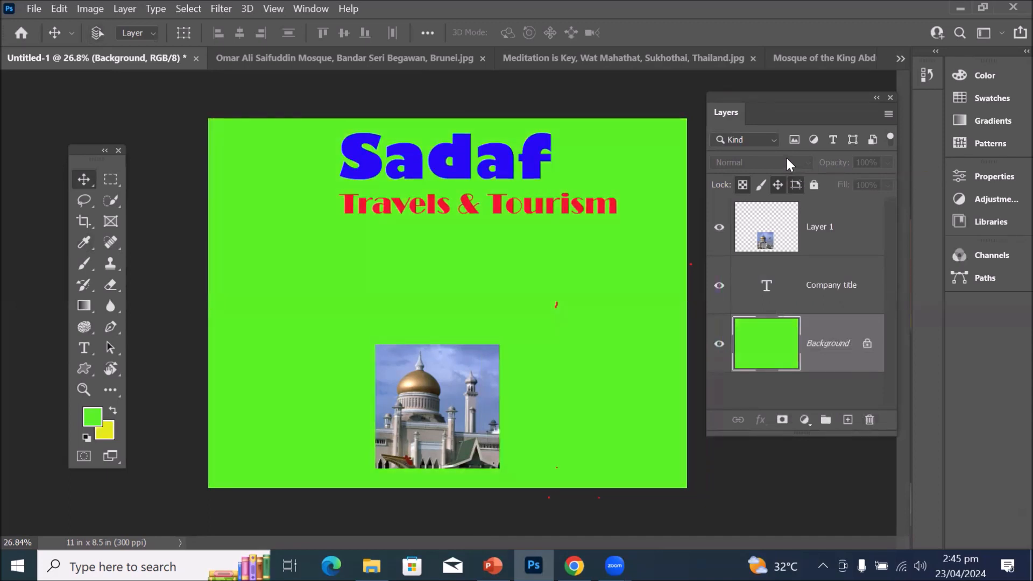
{"action": "key", "text": "ctrl+BackSpace"}
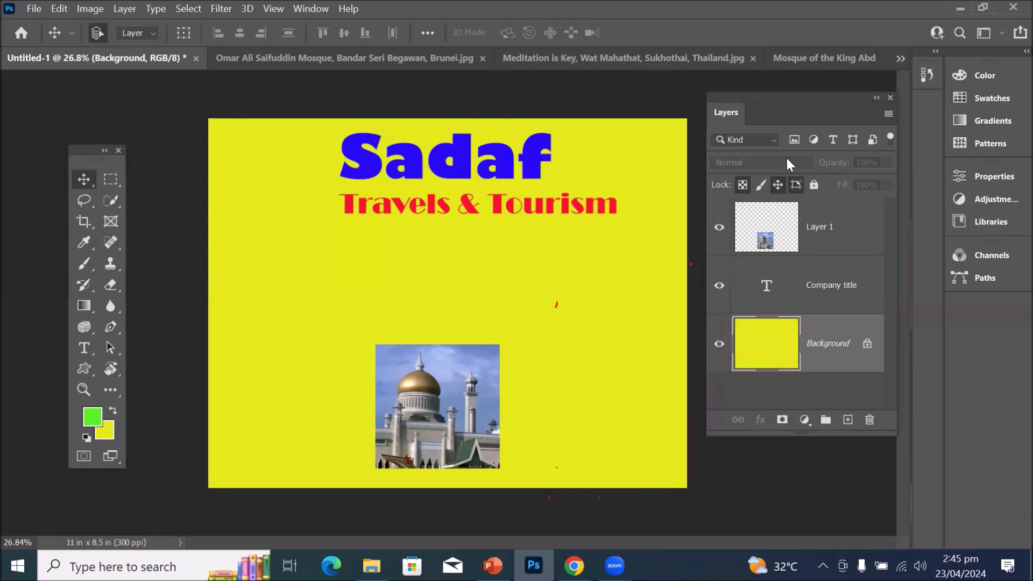
Move the Layer 1 mosque picture to the page's lower-left corner and rotate it about 0.54° with Free Transform.
{"action": "left_click", "coordinate": [765, 223]}
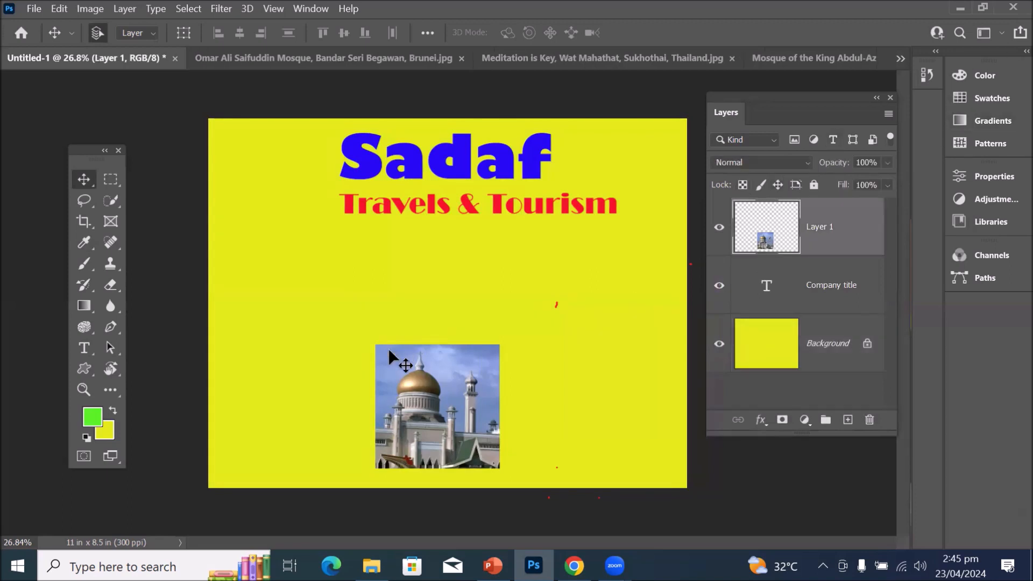
{"action": "left_click_drag", "start_coordinate": [424, 401], "coordinate": [273, 403]}
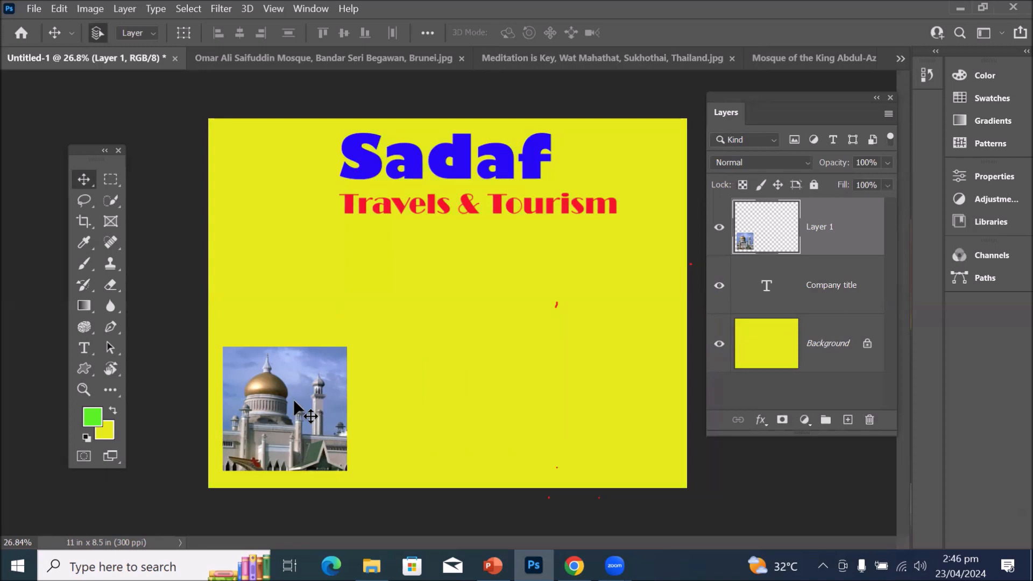
{"action": "key", "text": "ctrl+t"}
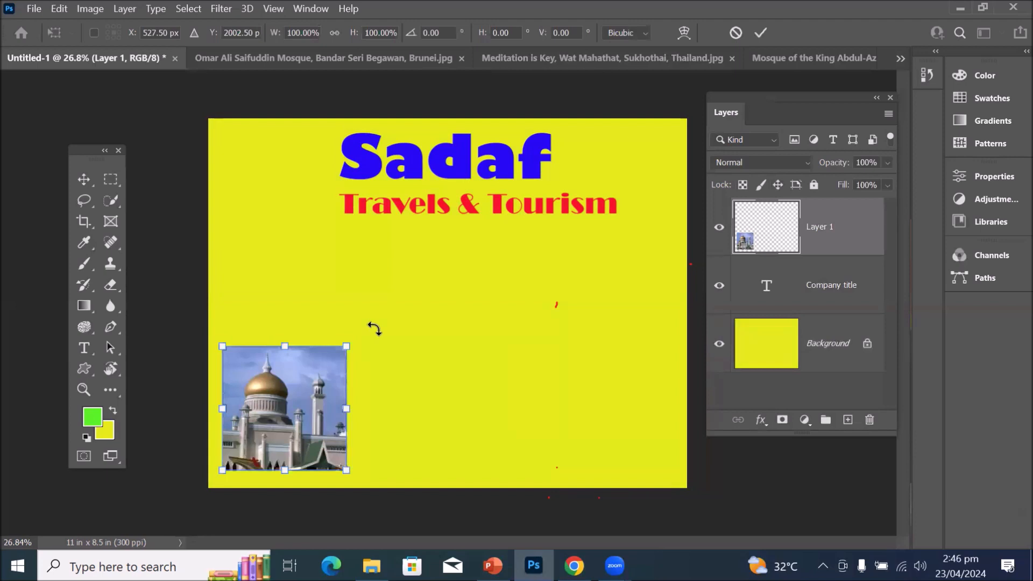
{"action": "left_click_drag", "start_coordinate": [373, 328], "coordinate": [420, 316]}
Try stretching the mosque picture wide across the page, undo the stretch, and scale the picture proportionally to about 109%.
{"action": "left_click_drag", "start_coordinate": [630, 321], "coordinate": [627, 320]}
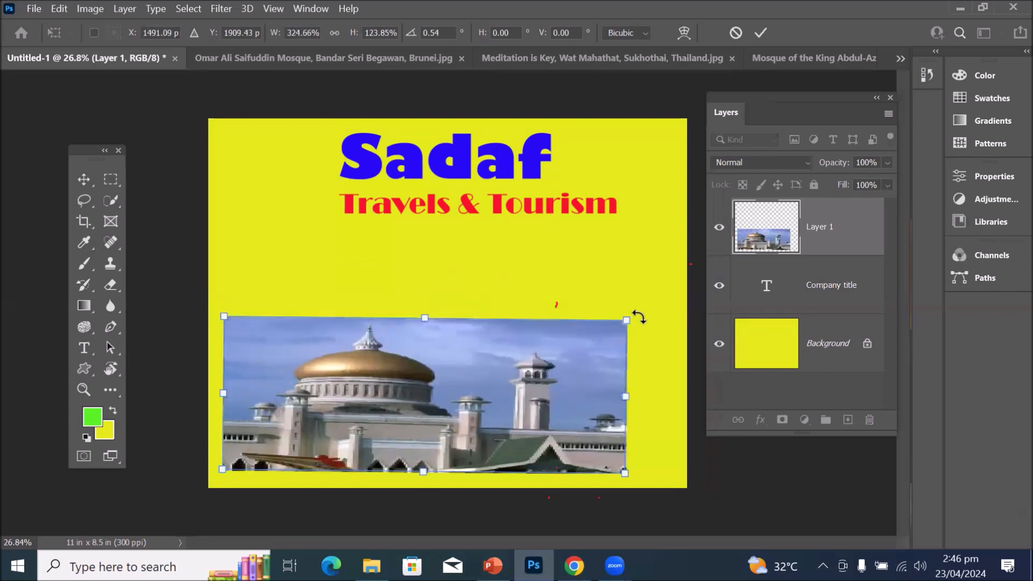
{"action": "key", "text": "ctrl+z"}
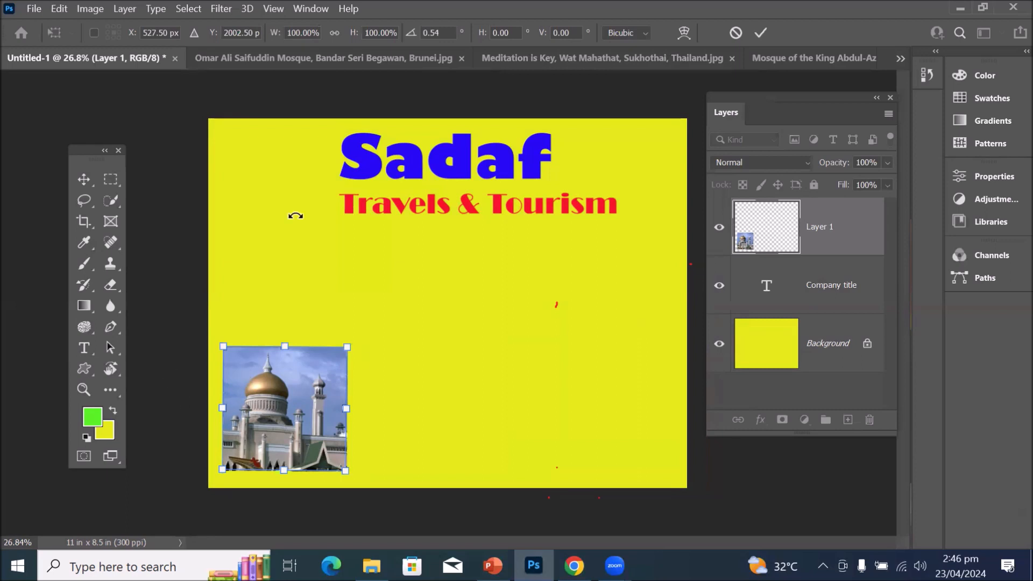
{"action": "left_click", "coordinate": [334, 33]}
{"action": "mouse_move", "coordinate": [347, 346]}
{"action": "left_mouse_down"}
{"action": "mouse_move", "coordinate": [494, 238]}
{"action": "mouse_move", "coordinate": [447, 419]}
{"action": "mouse_move", "coordinate": [463, 226]}
{"action": "mouse_move", "coordinate": [493, 215]}
{"action": "mouse_move", "coordinate": [487, 267]}
{"action": "mouse_move", "coordinate": [557, 202]}
{"action": "mouse_move", "coordinate": [491, 242]}
{"action": "mouse_move", "coordinate": [565, 161]}
{"action": "mouse_move", "coordinate": [453, 286]}
{"action": "mouse_move", "coordinate": [474, 215]}
{"action": "mouse_move", "coordinate": [450, 306]}
{"action": "mouse_move", "coordinate": [360, 356]}
{"action": "left_mouse_up"}
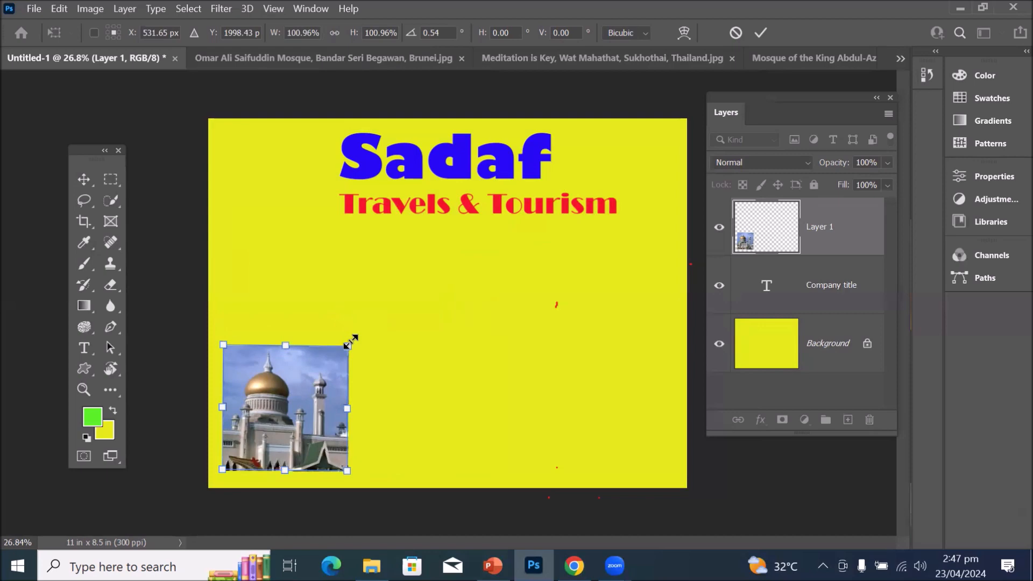
{"action": "left_click_drag", "start_coordinate": [349, 344], "coordinate": [397, 369]}
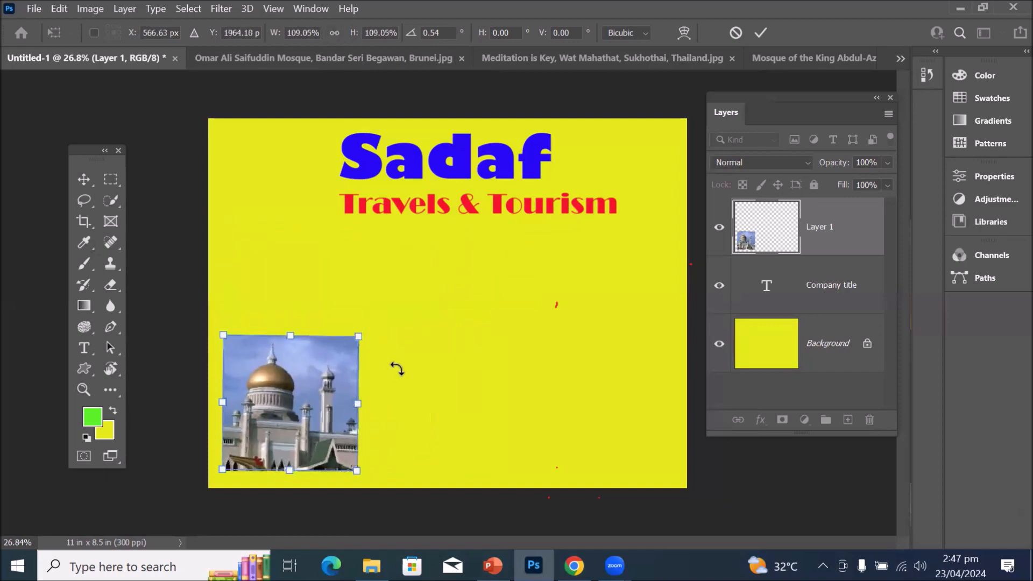
In the Meditation is Key, Wat Mahathat image, draw a tall elliptical marquee selection around the Buddha statue.
{"action": "left_click", "coordinate": [297, 60]}
{"action": "left_click", "coordinate": [507, 60]}
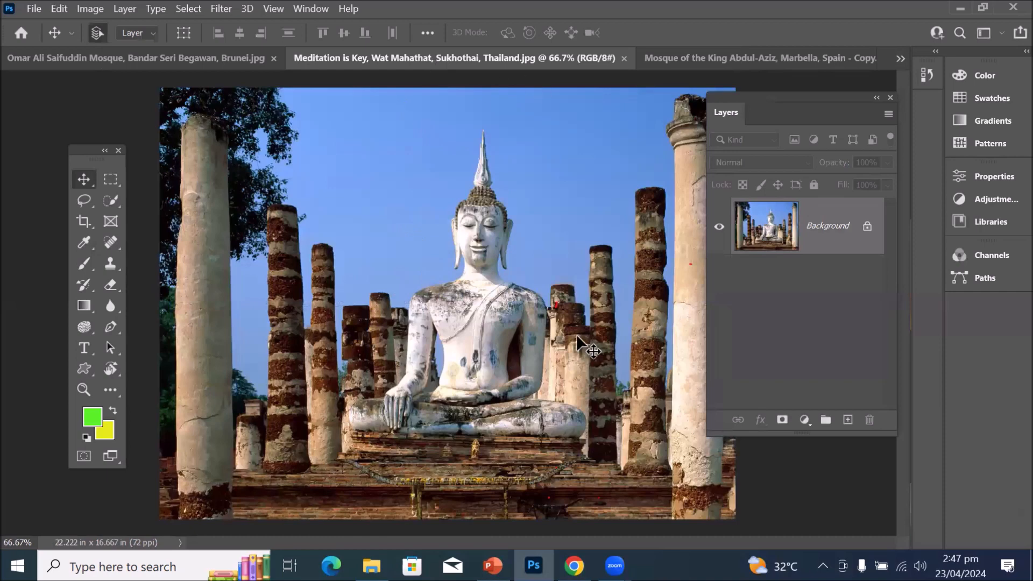
{"action": "left_click", "coordinate": [111, 177]}
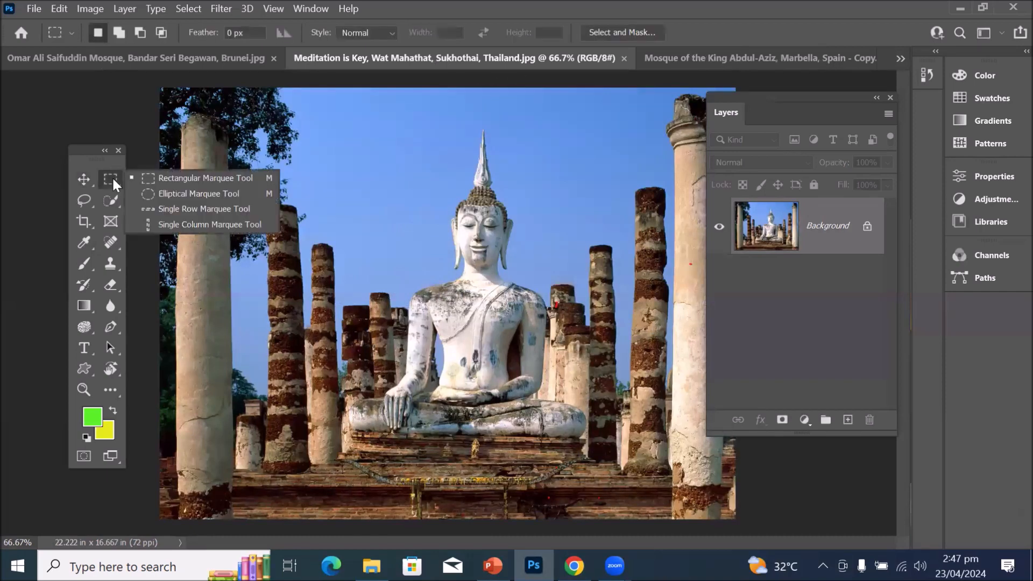
{"action": "left_click", "coordinate": [177, 195]}
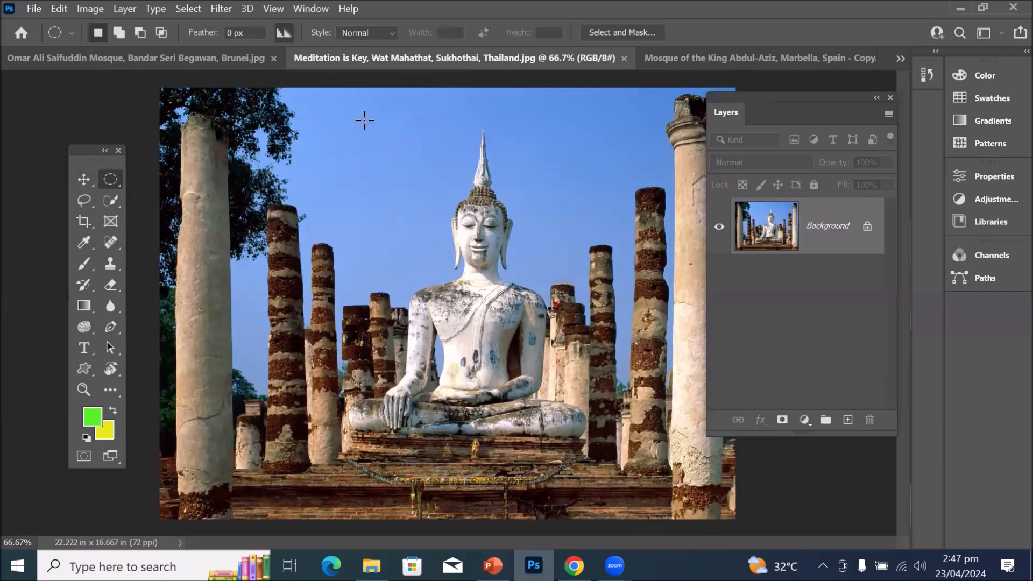
{"action": "left_click_drag", "start_coordinate": [355, 99], "coordinate": [433, 248]}
{"action": "left_click_drag", "start_coordinate": [564, 436], "coordinate": [595, 465]}
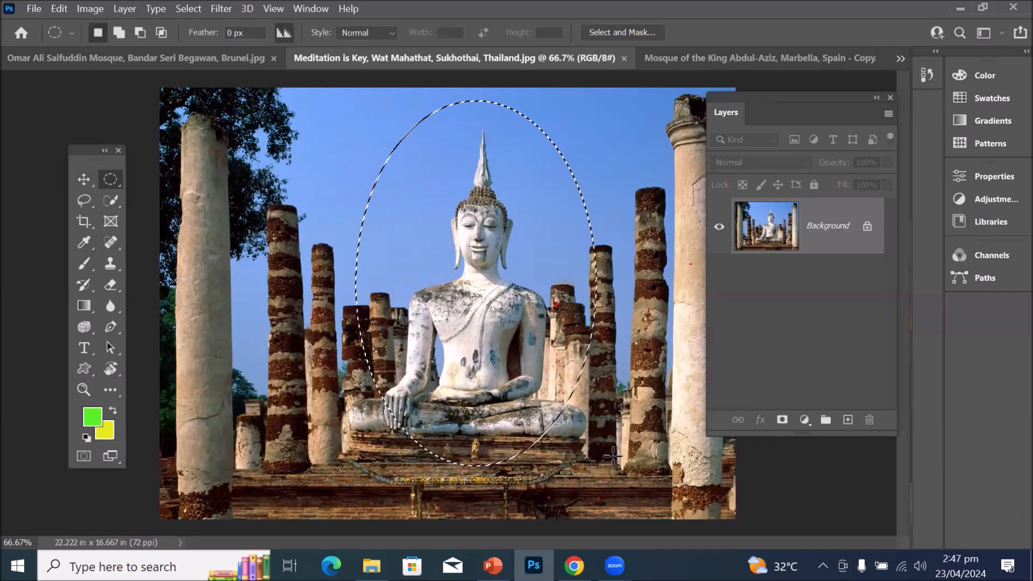
Try to move the elliptical Buddha selection into the Omar Ali Saifuddin Mosque image and undo the move.
{"action": "left_click", "coordinate": [80, 176]}
{"action": "left_click_drag", "start_coordinate": [517, 264], "coordinate": [474, 256]}
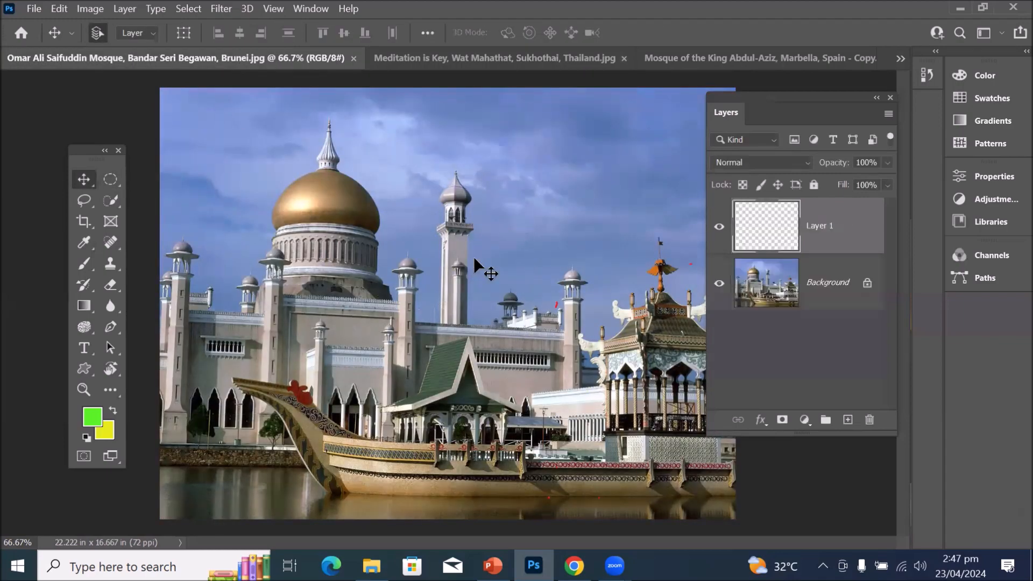
{"action": "key", "text": "ctrl+z"}
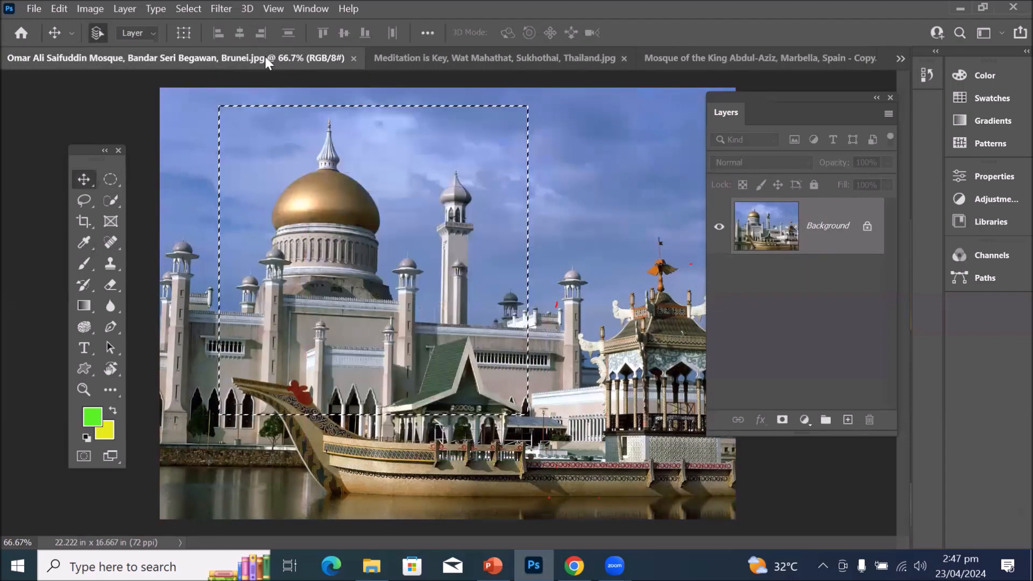
Reorder the mosque image after the Meditation is Key image, and move the elliptical Buddha selection into Untitled-1 below the company title.
{"action": "left_click_drag", "start_coordinate": [264, 56], "coordinate": [567, 59]}
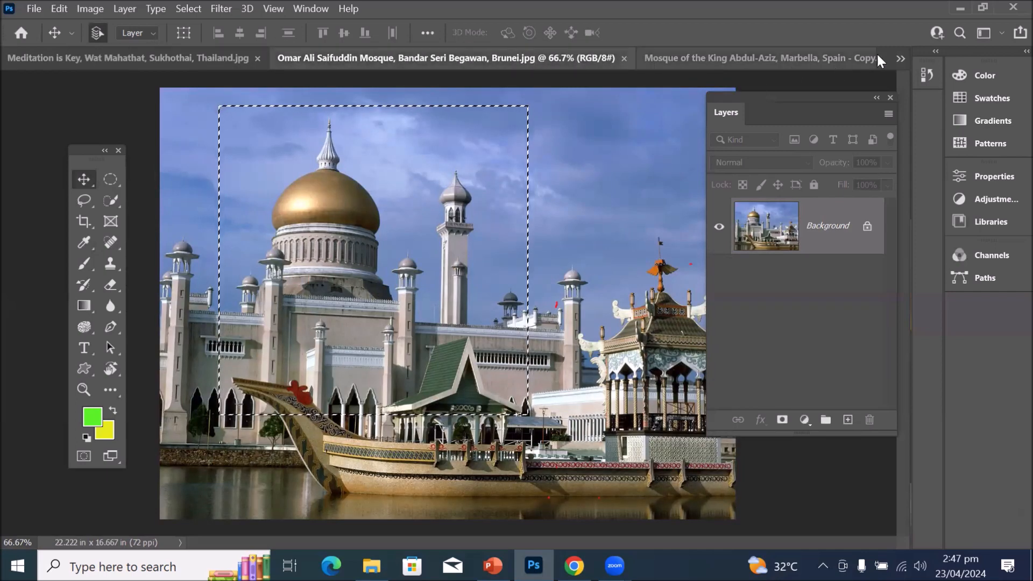
{"action": "left_click", "coordinate": [898, 57]}
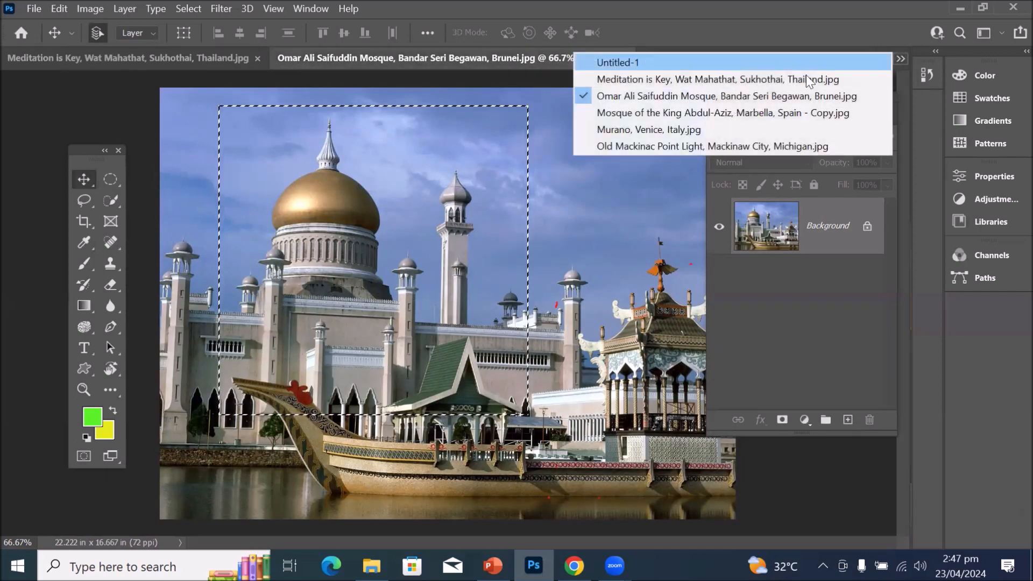
{"action": "left_click", "coordinate": [715, 63]}
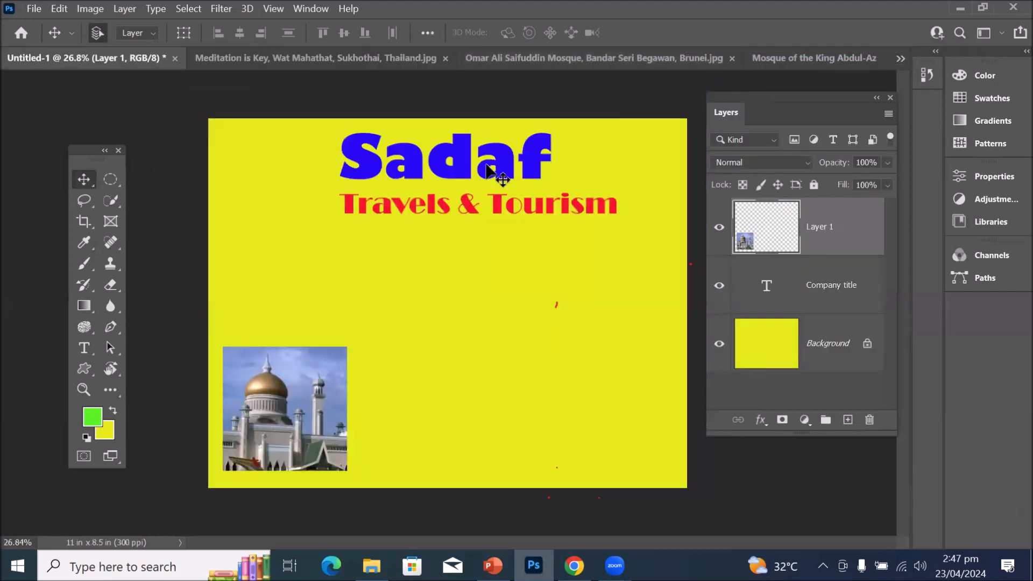
{"action": "left_click", "coordinate": [302, 56]}
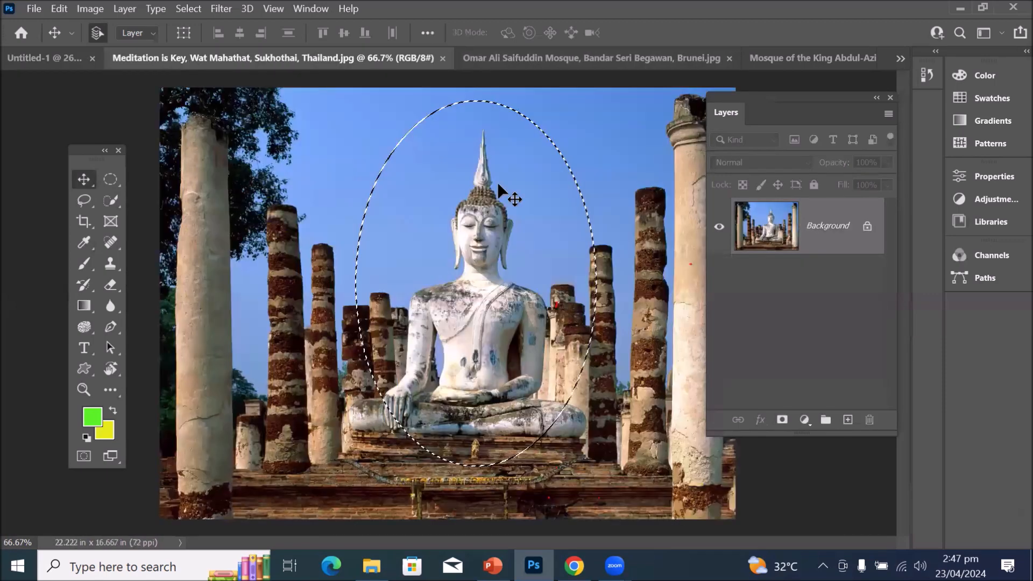
{"action": "left_click_drag", "start_coordinate": [464, 280], "coordinate": [426, 305]}
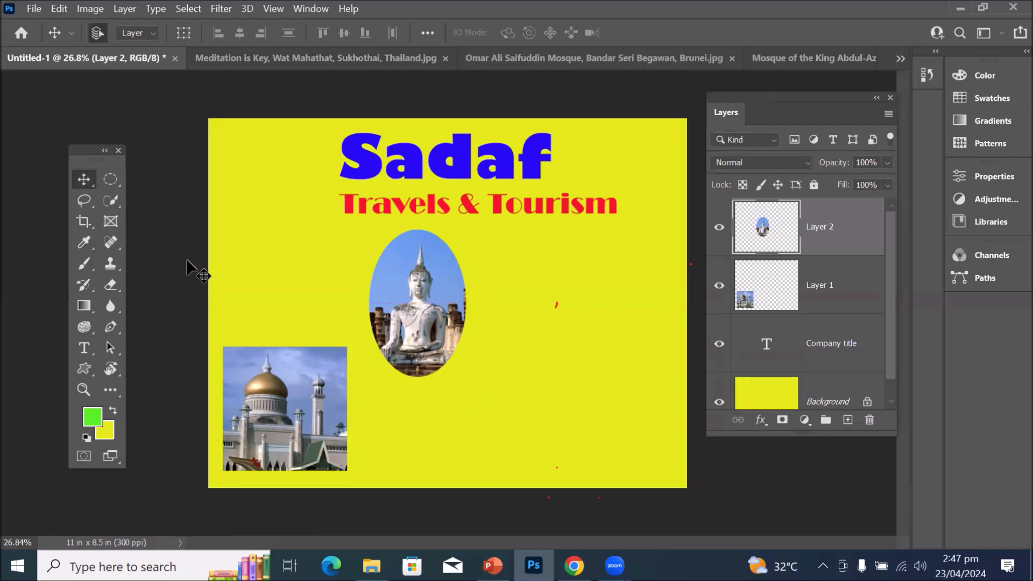
In the Omar Ali Saifuddin Mosque image, activate the Rectangular Marquee Tool and deselect the existing selection.
{"action": "left_click", "coordinate": [500, 58]}
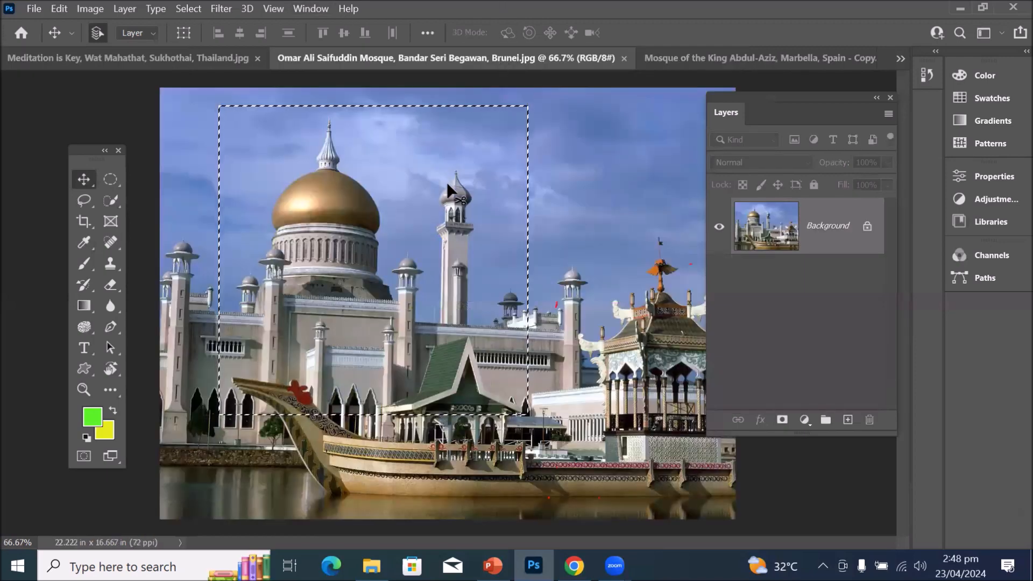
{"action": "left_click_drag", "start_coordinate": [110, 182], "coordinate": [168, 182]}
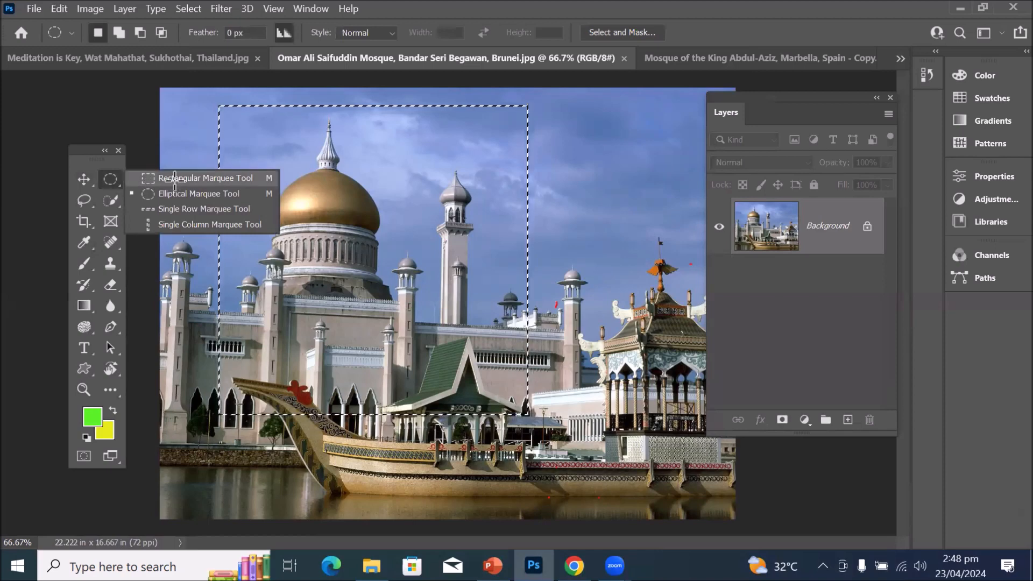
{"action": "left_click", "coordinate": [175, 177]}
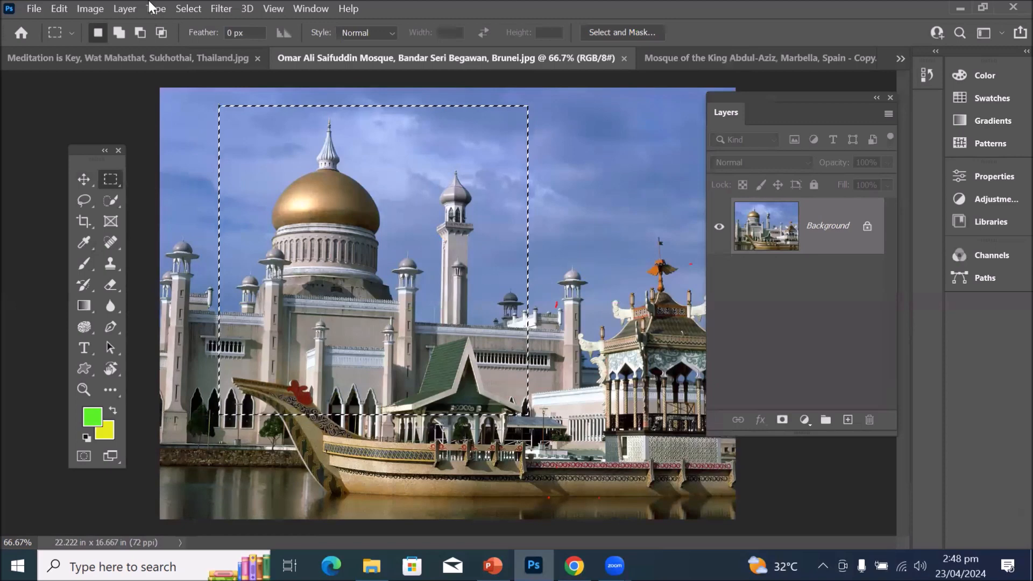
{"action": "left_click", "coordinate": [177, 8]}
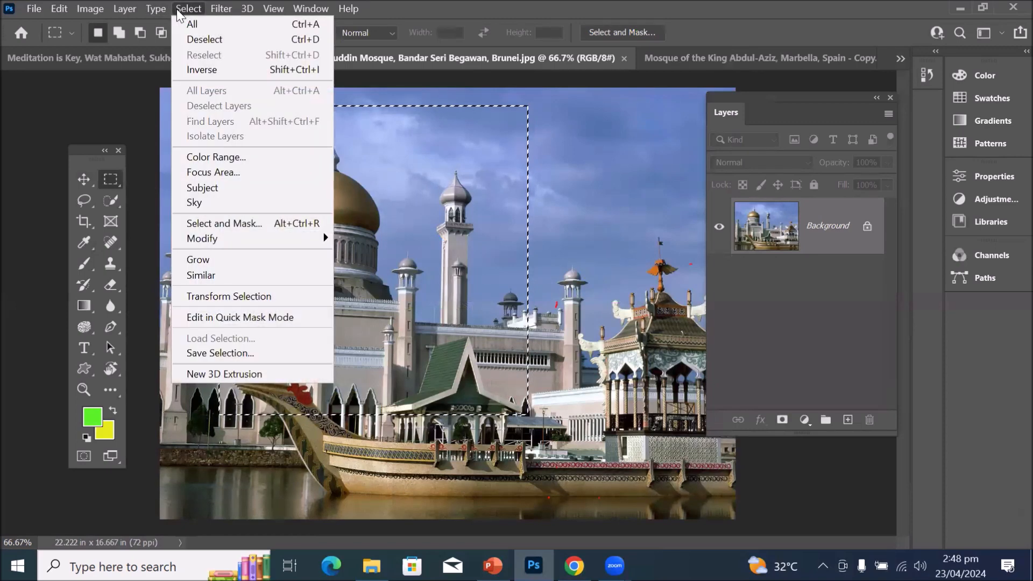
{"action": "left_click", "coordinate": [217, 38]}
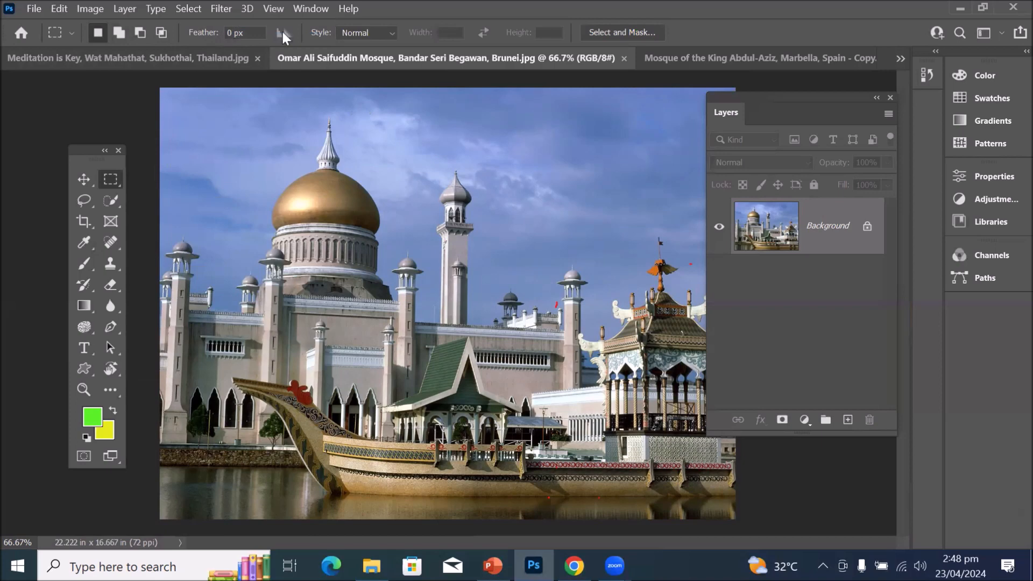
Set the marquee style to Fixed Ratio 1:1, draw a square selection around the dome and minaret, and clear it.
{"action": "left_click", "coordinate": [383, 37]}
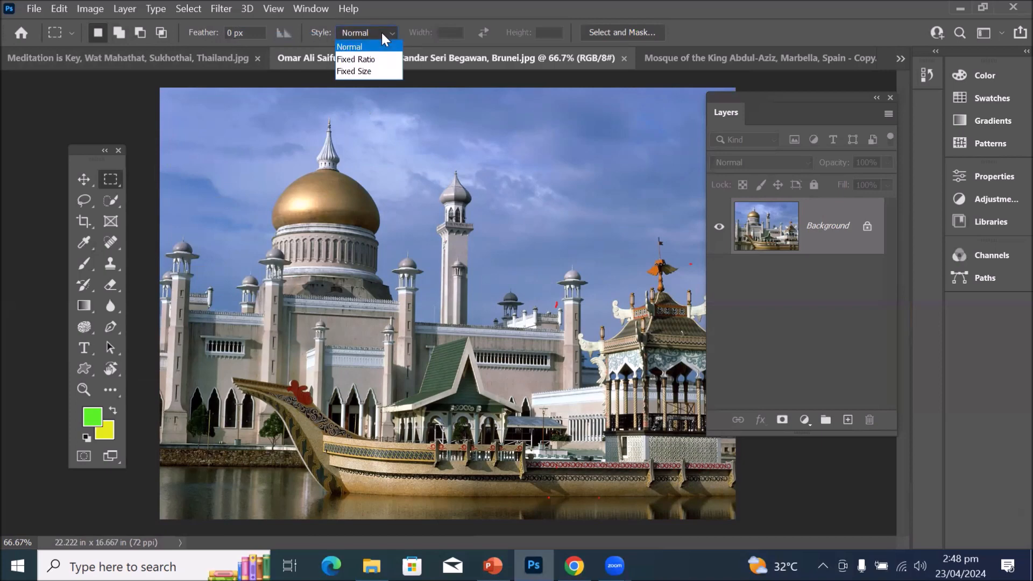
{"action": "left_click", "coordinate": [382, 64]}
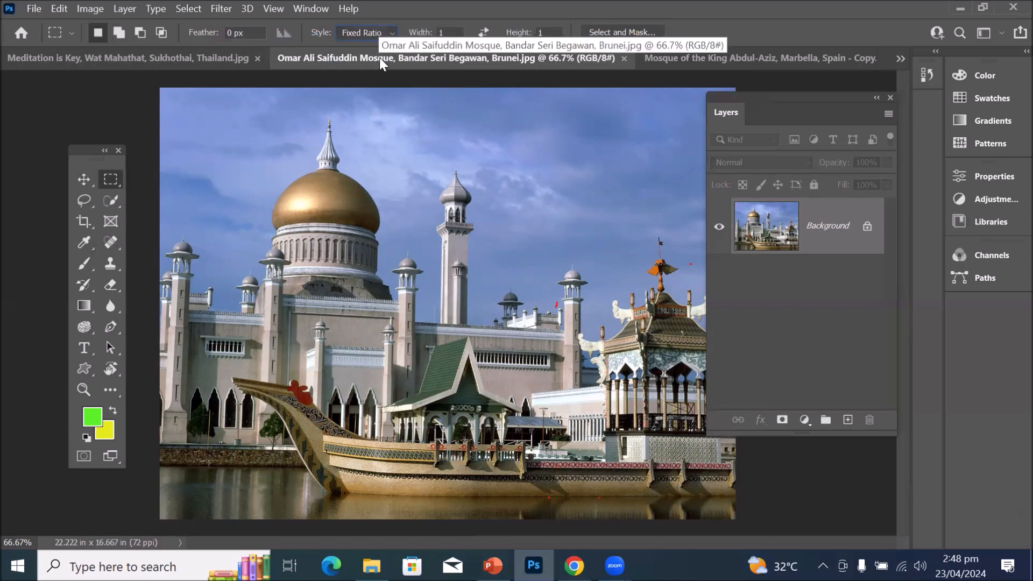
{"action": "left_click", "coordinate": [422, 32]}
{"action": "left_click", "coordinate": [554, 33]}
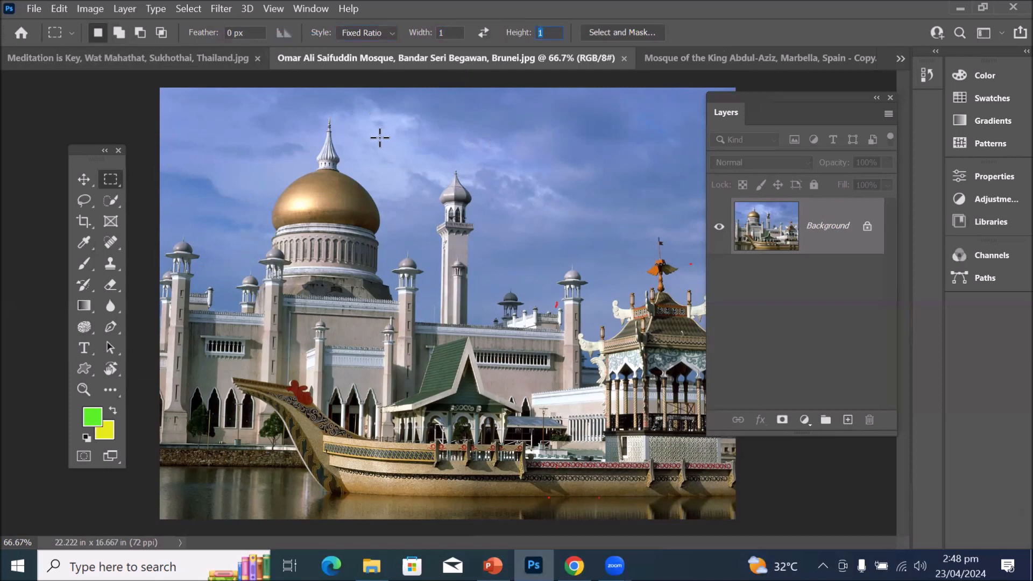
{"action": "left_click_drag", "start_coordinate": [258, 142], "coordinate": [613, 360]}
{"action": "left_click_drag", "start_coordinate": [602, 323], "coordinate": [512, 318]}
{"action": "left_click_drag", "start_coordinate": [438, 326], "coordinate": [566, 360]}
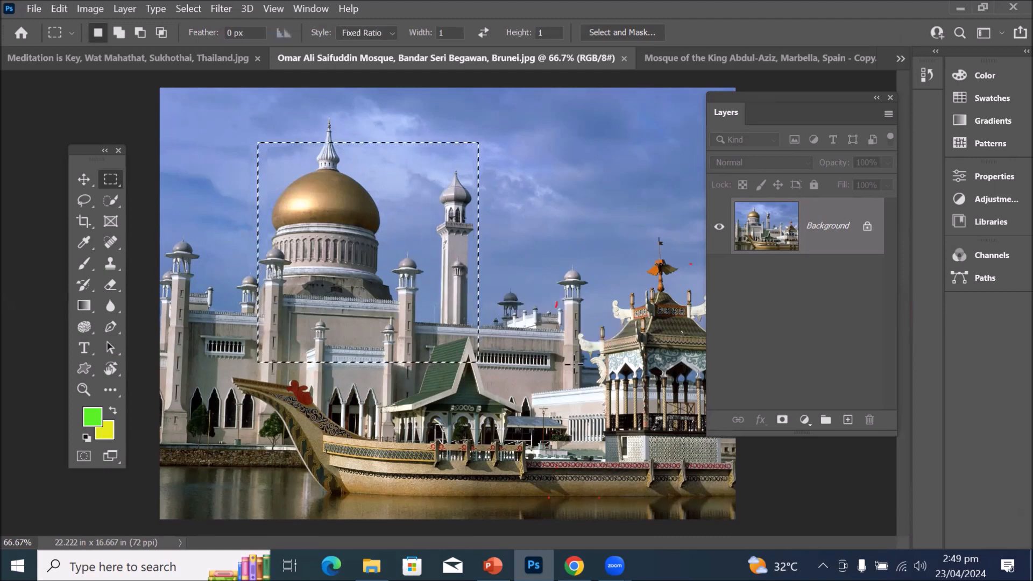
{"action": "left_click", "coordinate": [569, 359]}
Set the marquee ratio's height to 2, draw a tall 1:2 selection around the golden dome, and deselect it.
{"action": "left_click", "coordinate": [552, 34]}
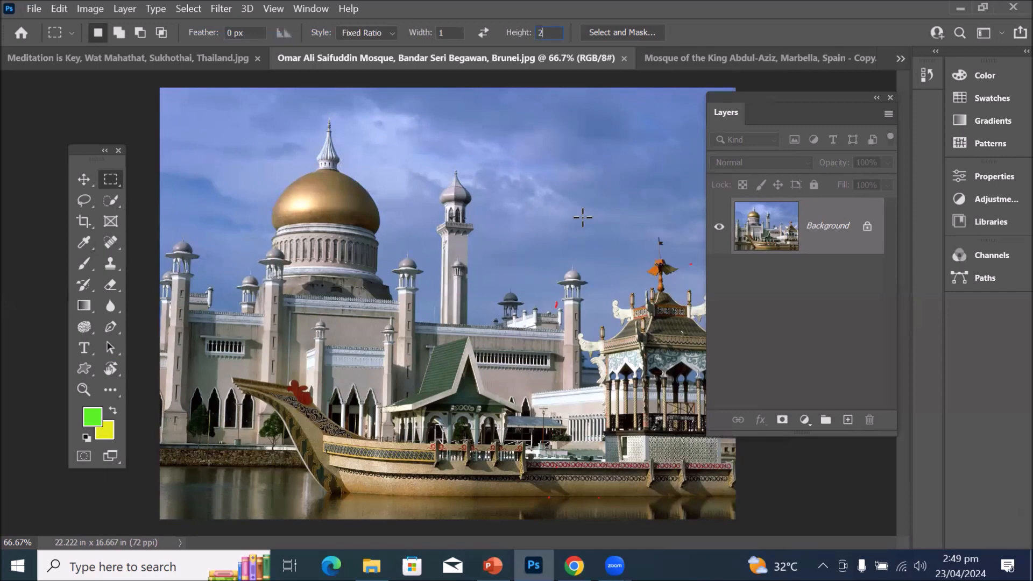
{"action": "left_click_drag", "start_coordinate": [229, 148], "coordinate": [653, 448]}
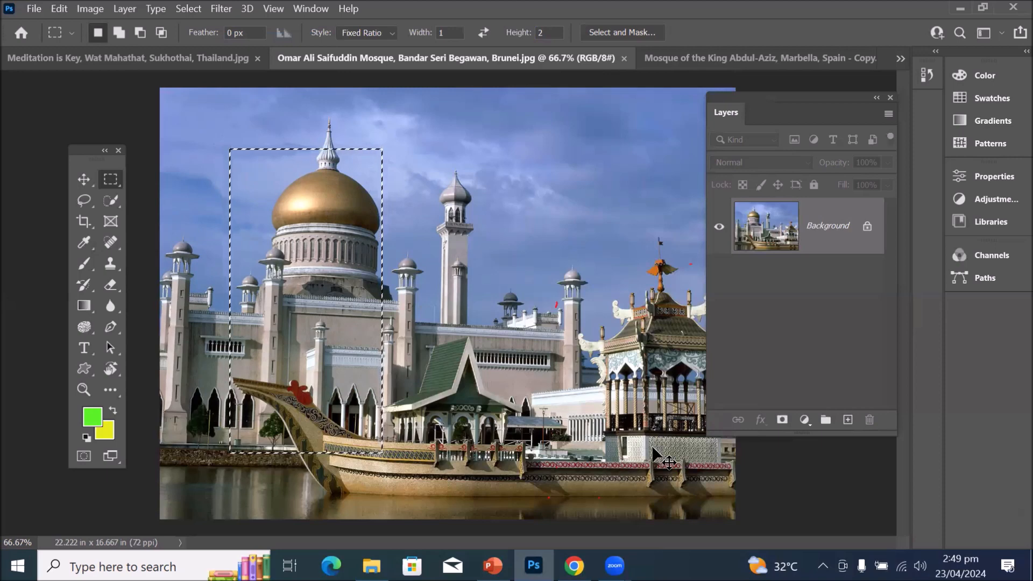
{"action": "key", "text": "ctrl+d"}
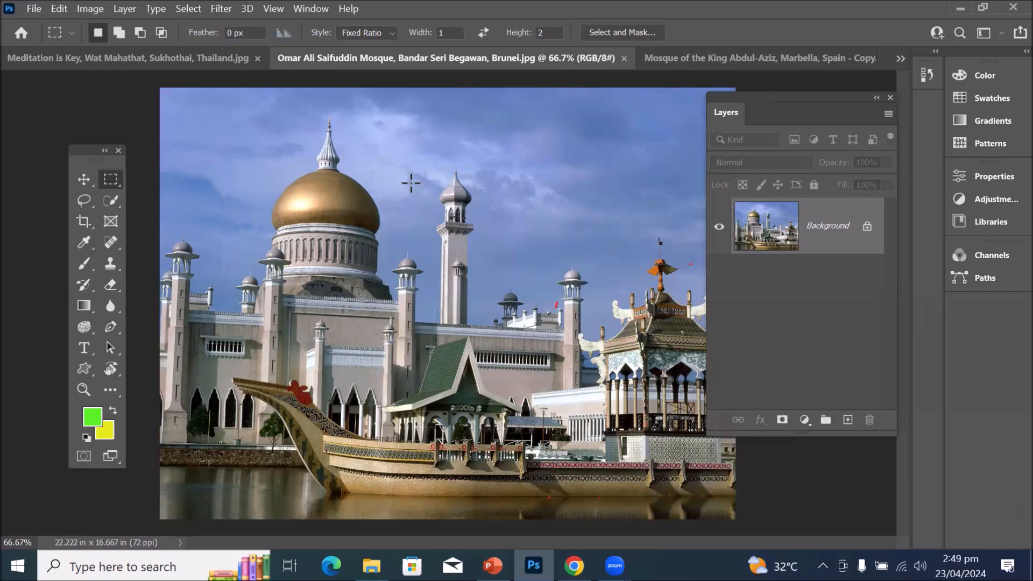
Set the marquee ratio to width 4 and height 1, draw a selection about 15.9 in wide across the dome top, and deselect it.
{"action": "left_click", "coordinate": [519, 34]}
{"action": "type", "text": "4"}
{"action": "left_click", "coordinate": [484, 32]}
{"action": "left_click_drag", "start_coordinate": [229, 109], "coordinate": [594, 252]}
{"action": "left_click_drag", "start_coordinate": [615, 265], "coordinate": [642, 280]}
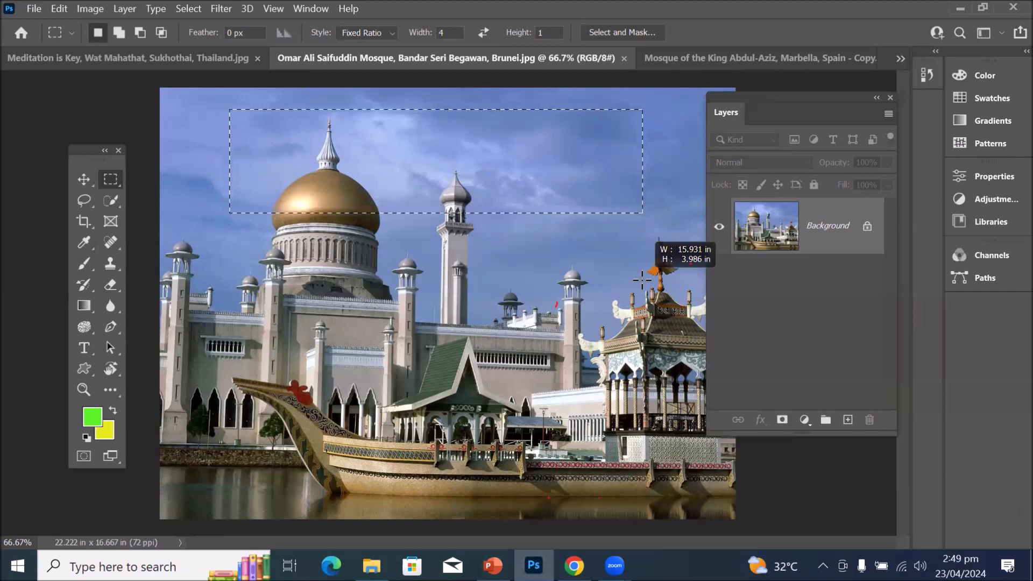
{"action": "left_click_drag", "start_coordinate": [641, 280], "coordinate": [642, 280]}
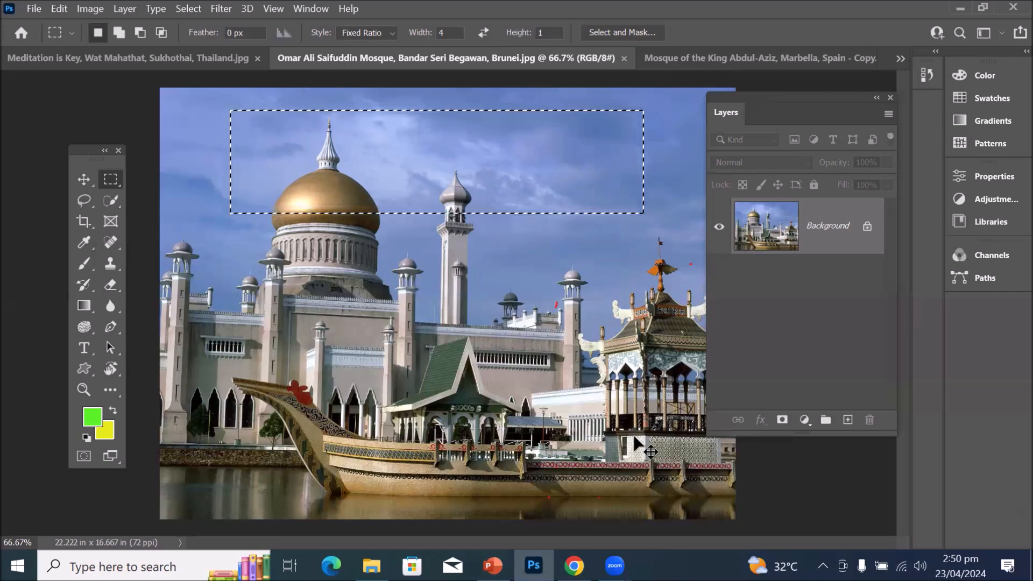
{"action": "key", "text": "ctrl+d"}
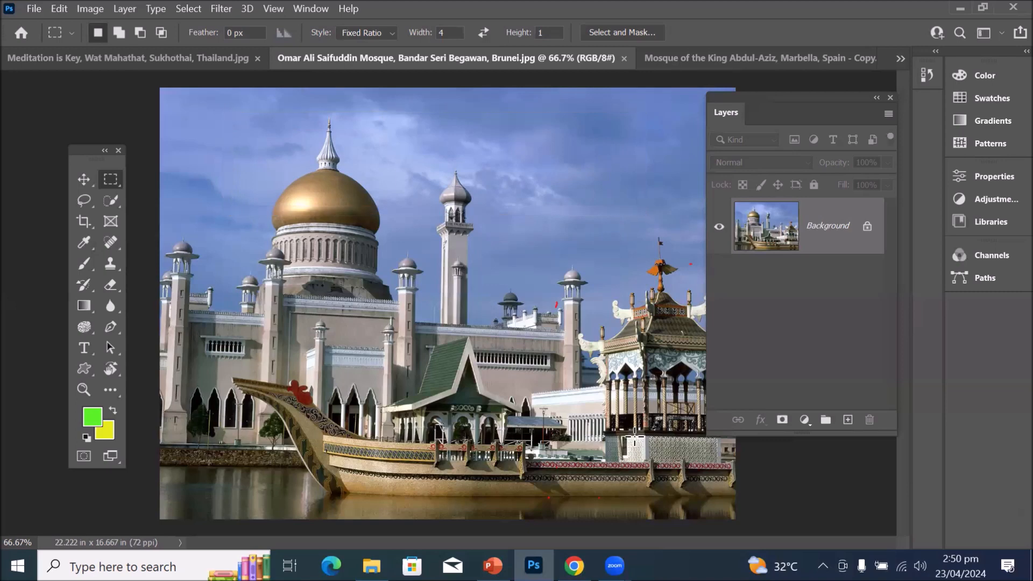
Draw another 4:1 selection about 17.3 in wide across the sky and dome, reposition it slightly while drawing, and clear it.
{"action": "left_click_drag", "start_coordinate": [216, 110], "coordinate": [662, 318]}
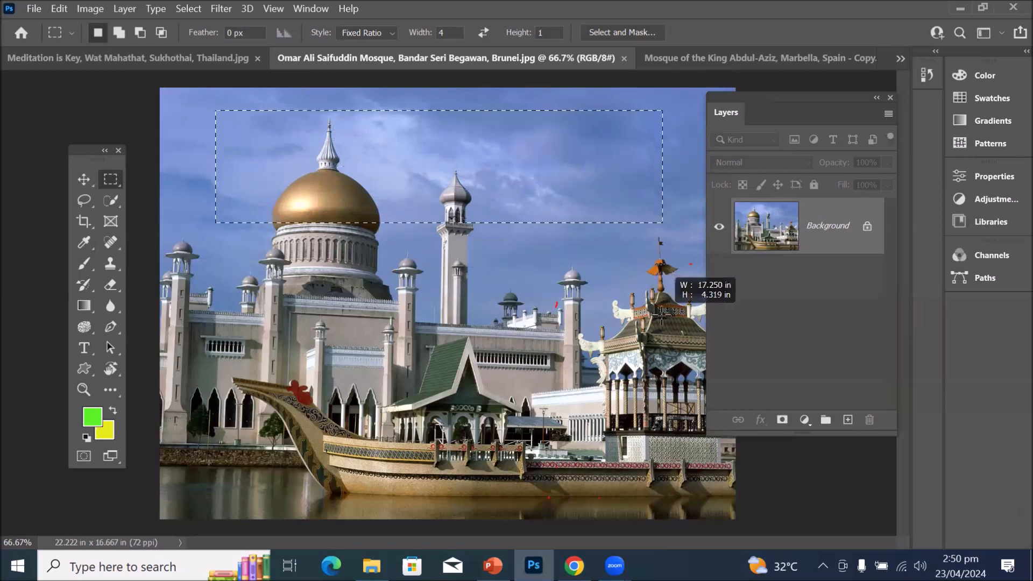
{"action": "mouse_move", "coordinate": [662, 316]}
{"action": "left_mouse_down"}
{"action": "mouse_move", "coordinate": [668, 441]}
{"action": "mouse_move", "coordinate": [655, 434]}
{"action": "mouse_move", "coordinate": [588, 215]}
{"action": "mouse_move", "coordinate": [515, 96]}
{"action": "mouse_move", "coordinate": [442, 161]}
{"action": "mouse_move", "coordinate": [635, 279]}
{"action": "mouse_move", "coordinate": [670, 243]}
{"action": "mouse_move", "coordinate": [656, 224]}
{"action": "mouse_move", "coordinate": [657, 321]}
{"action": "left_mouse_up"}
{"action": "key", "text": "space"}
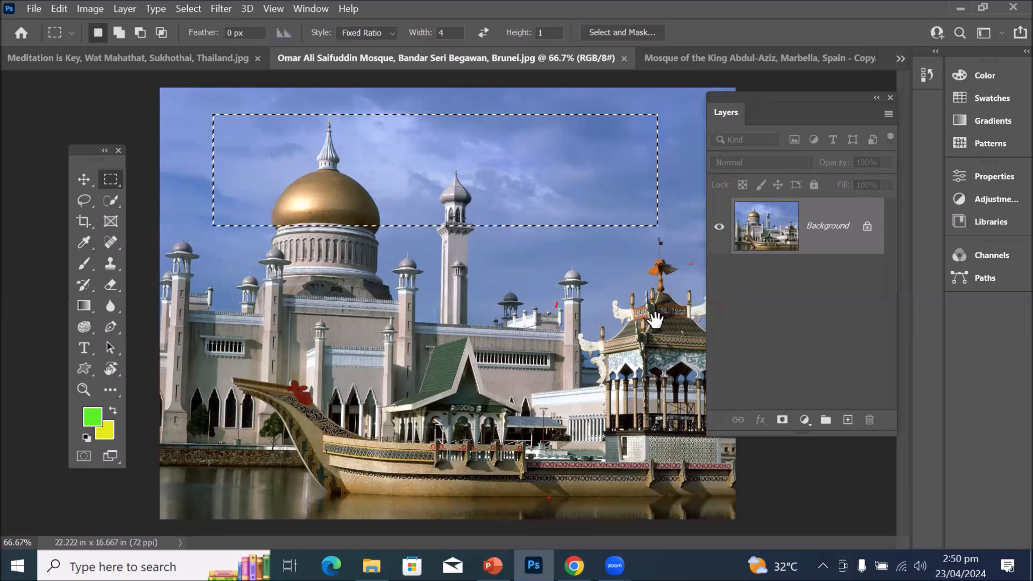
{"action": "left_click", "coordinate": [693, 314]}
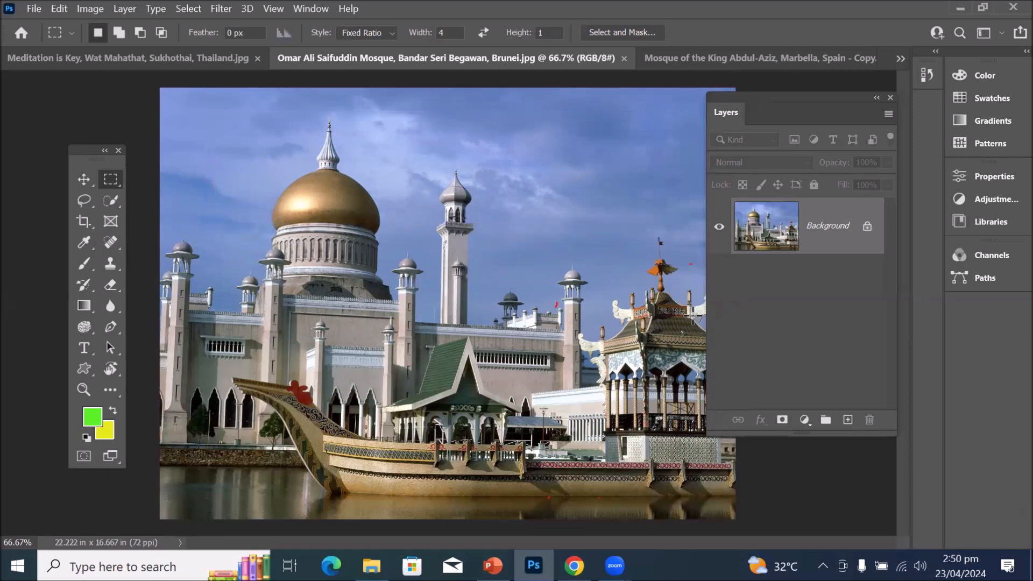
Select the green pavilion roof area at 4:1, try moving its pixels up over the golden dome, and undo the move and selection.
{"action": "left_click_drag", "start_coordinate": [231, 111], "coordinate": [601, 520]}
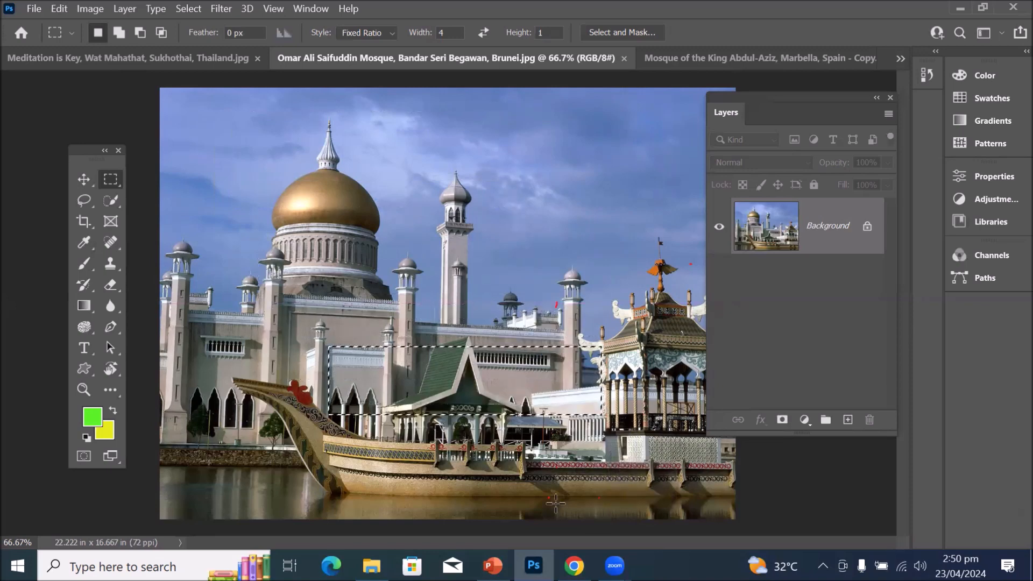
{"action": "left_click", "coordinate": [81, 181]}
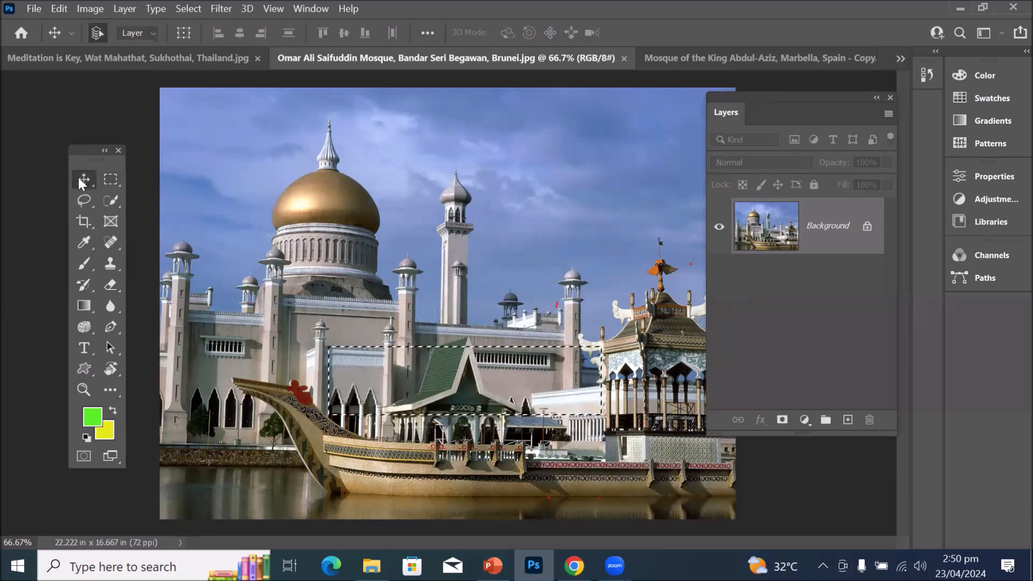
{"action": "left_click", "coordinate": [109, 182]}
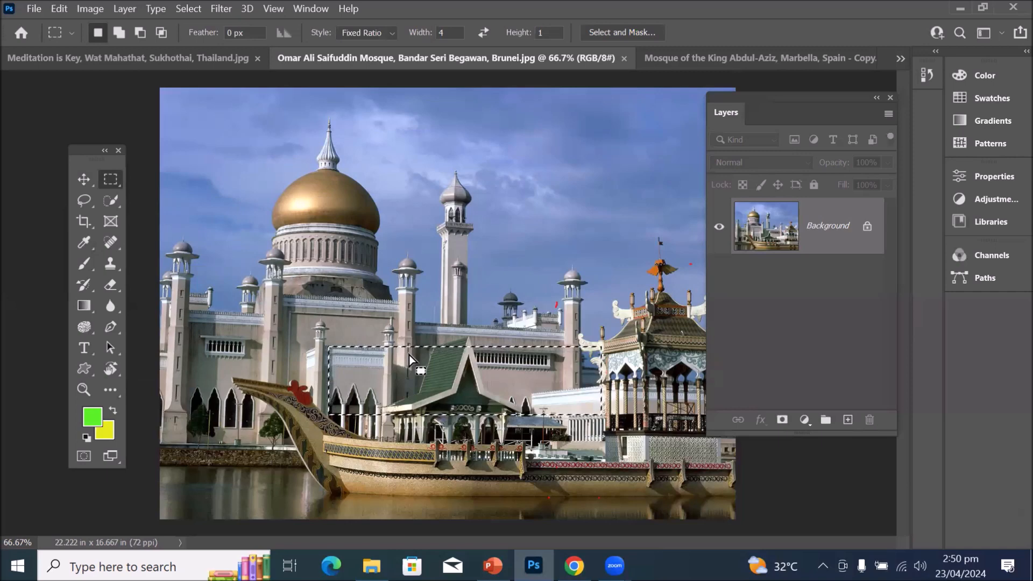
{"action": "left_click", "coordinate": [82, 173]}
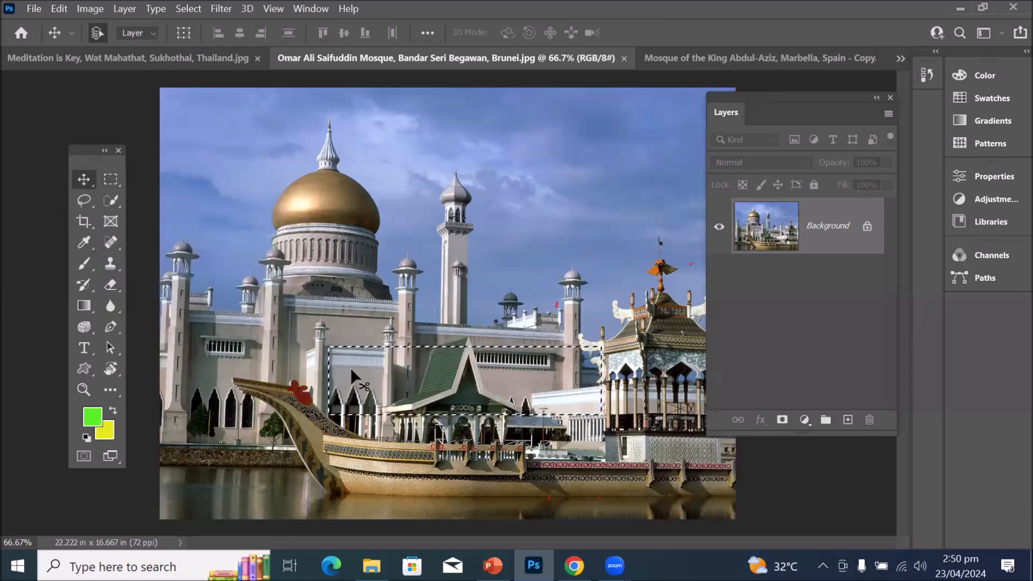
{"action": "left_click_drag", "start_coordinate": [410, 354], "coordinate": [241, 38]}
{"action": "left_click_drag", "start_coordinate": [328, 117], "coordinate": [370, 160]}
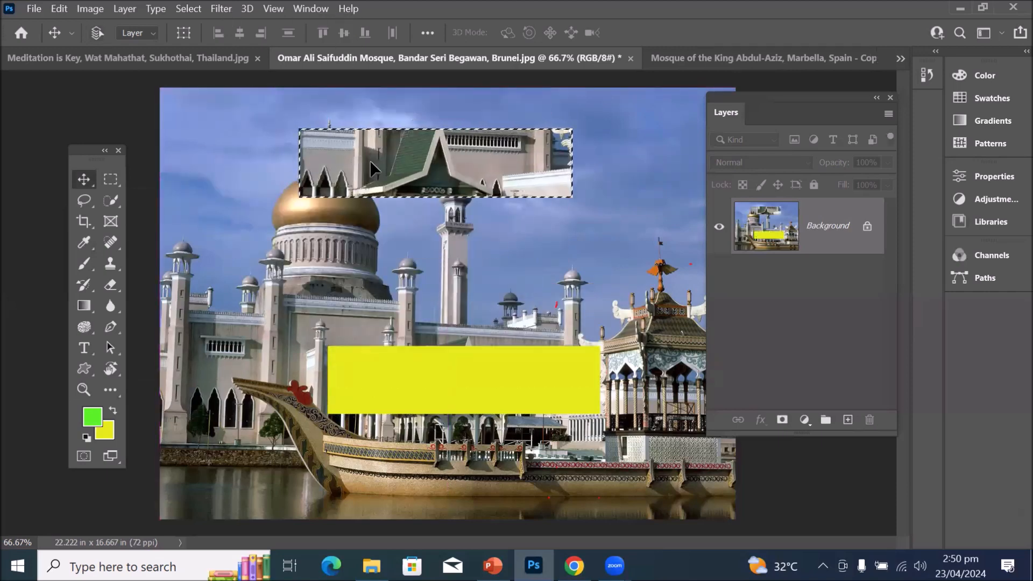
{"action": "key", "text": "ctrl+z"}
{"action": "key", "text": "ctrl+z"}
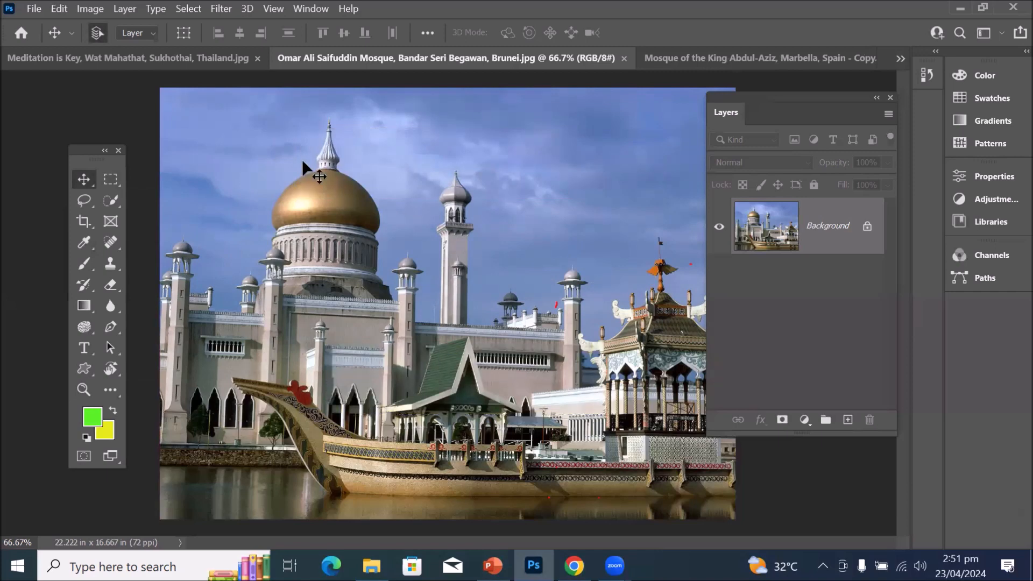
Change the Rectangular Marquee style to Fixed Size and switch its width and height units to inches.
{"action": "left_click", "coordinate": [111, 179]}
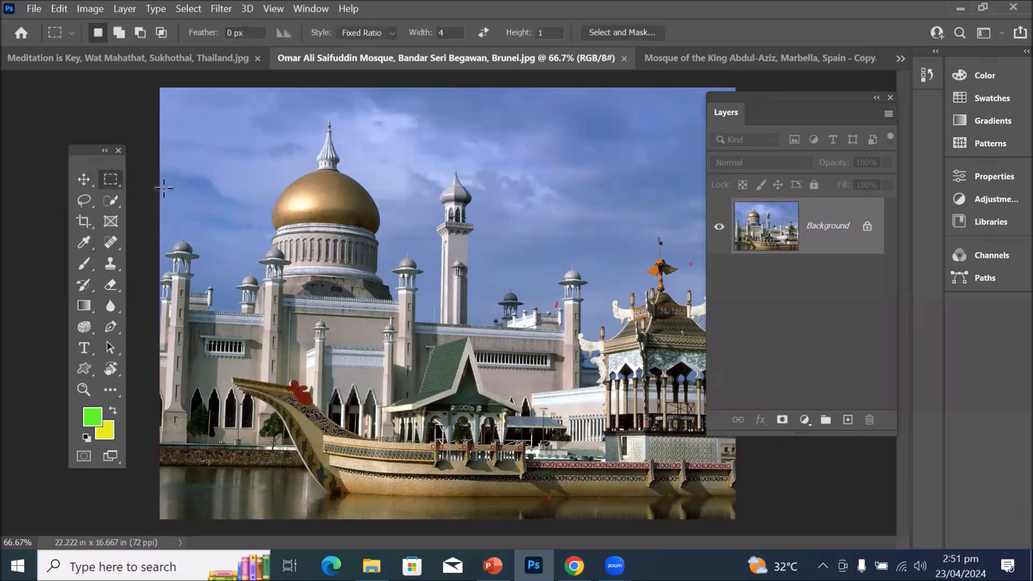
{"action": "left_click", "coordinate": [388, 33]}
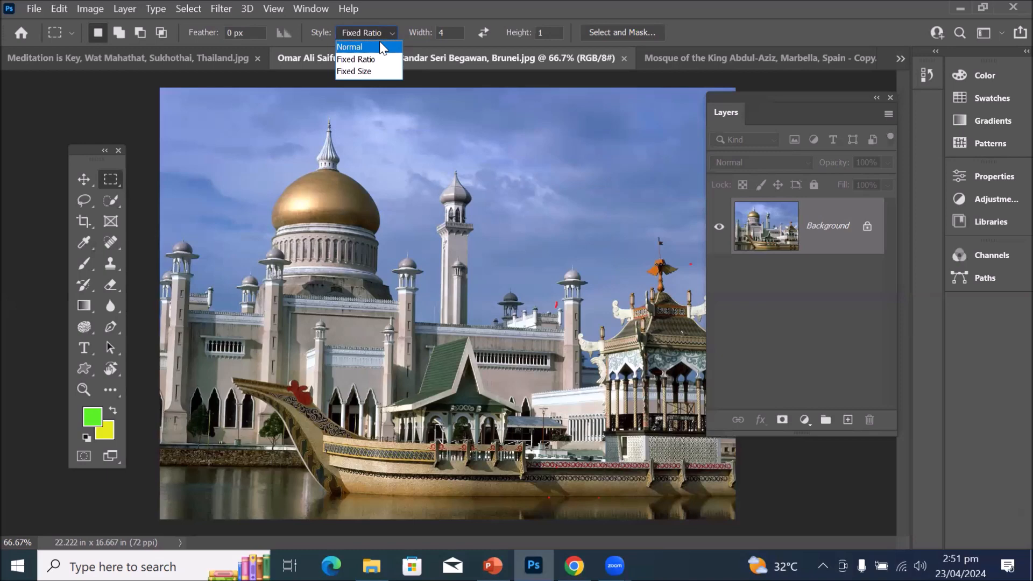
{"action": "left_click", "coordinate": [353, 72]}
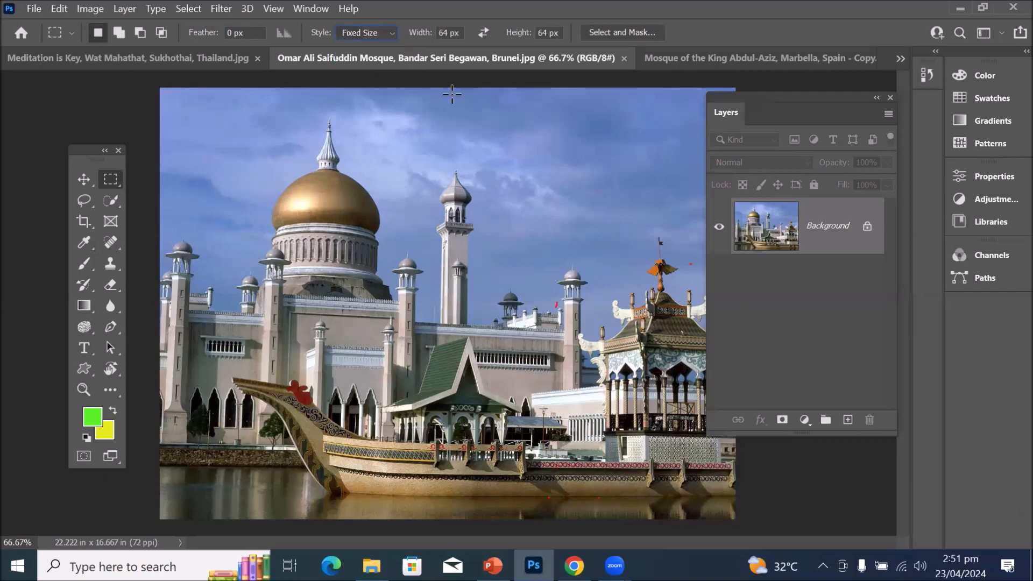
{"action": "left_click", "coordinate": [455, 33]}
{"action": "right_click", "coordinate": [446, 35]}
{"action": "left_click", "coordinate": [487, 57]}
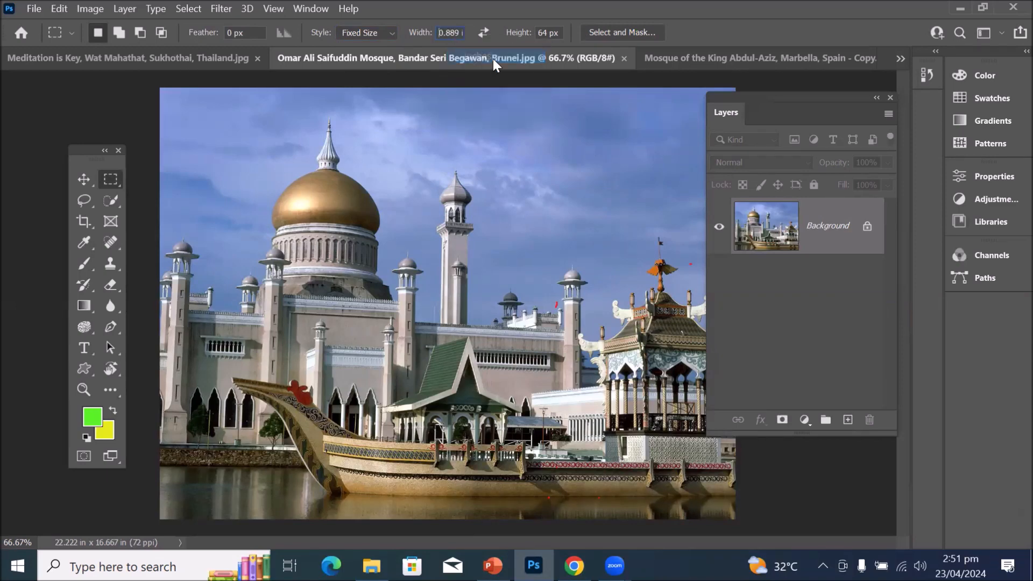
{"action": "right_click", "coordinate": [547, 34]}
{"action": "left_click", "coordinate": [592, 58]}
Set the marquee size to 2 in by 2 in and place the square selection on the sky, the building and the dome's spire in turn.
{"action": "double_click", "coordinate": [447, 32]}
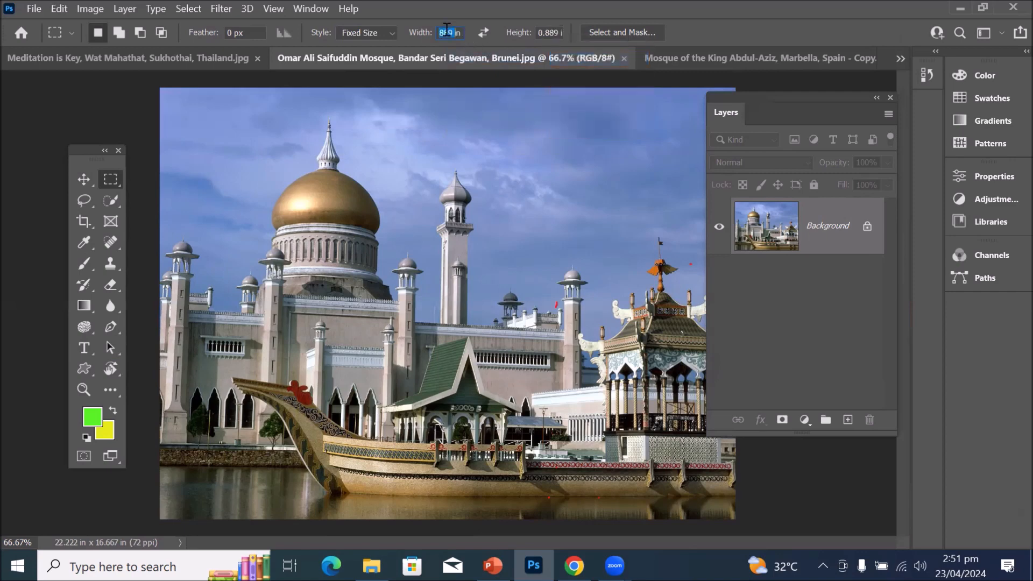
{"action": "type", "text": "2in"}
{"action": "left_click", "coordinate": [539, 33]}
{"action": "double_click", "coordinate": [540, 33]}
{"action": "type", "text": "2"}
{"action": "left_click", "coordinate": [270, 119]}
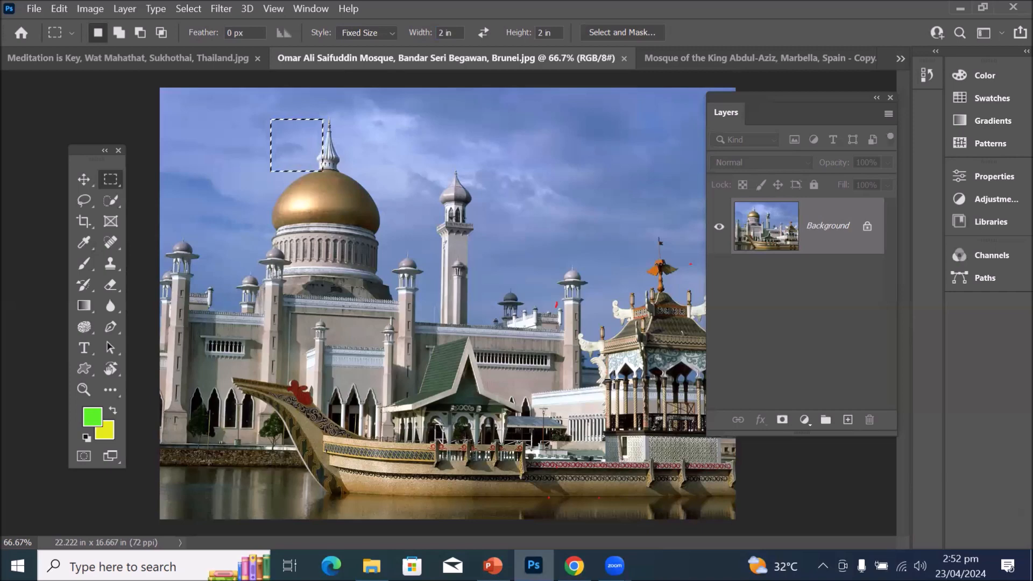
{"action": "left_click", "coordinate": [511, 160]}
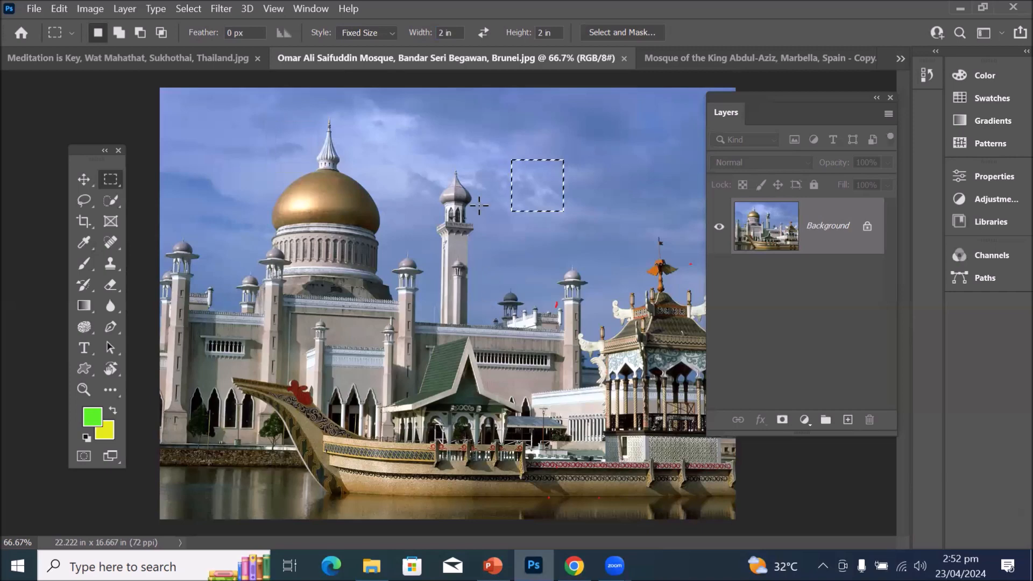
{"action": "left_click", "coordinate": [344, 287]}
{"action": "left_click", "coordinate": [309, 166]}
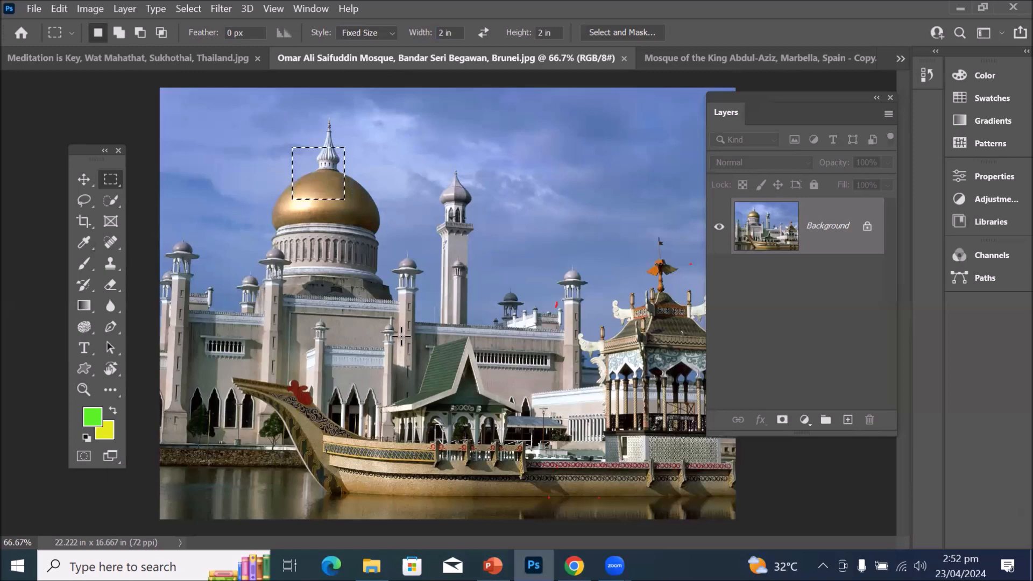
Switch the marquee to add to the selection and chain 2 in squares diagonally from the golden dome down to the boat.
{"action": "left_click", "coordinate": [119, 34]}
{"action": "left_click_drag", "start_coordinate": [329, 188], "coordinate": [360, 223]}
{"action": "left_click", "coordinate": [364, 224]}
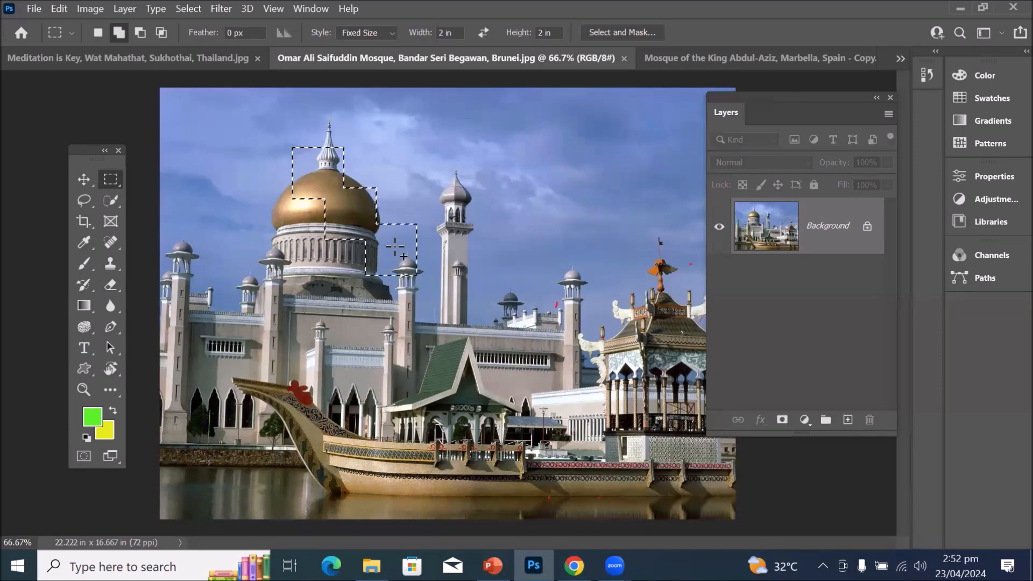
{"action": "left_click", "coordinate": [446, 293]}
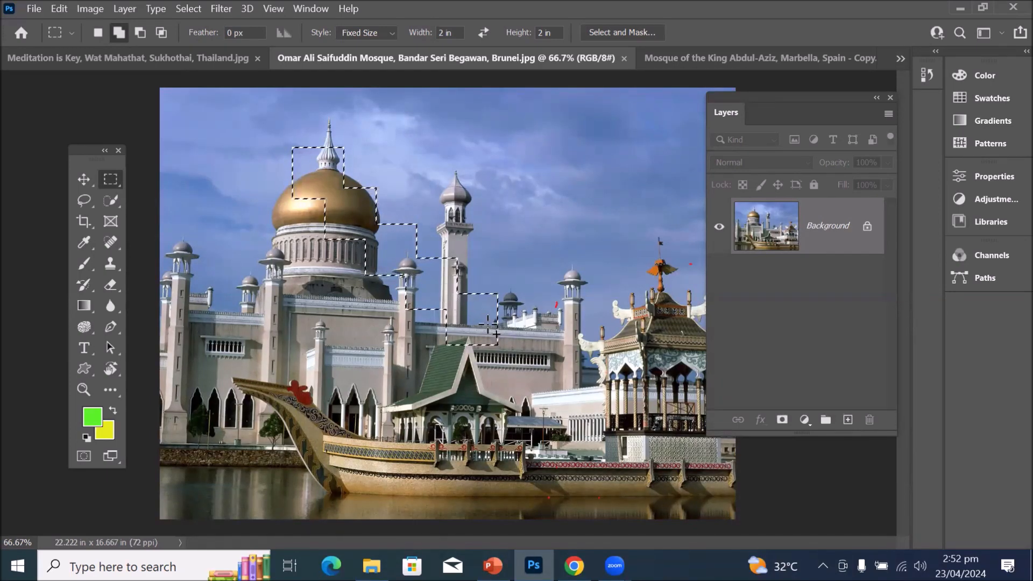
{"action": "left_click", "coordinate": [487, 330]}
{"action": "left_click", "coordinate": [530, 369]}
{"action": "left_click", "coordinate": [572, 400]}
{"action": "left_click", "coordinate": [610, 440]}
Extend the selection with more overlapping 2 in squares rising from the tall minaret across the sky.
{"action": "left_click", "coordinate": [468, 213]}
{"action": "left_click", "coordinate": [495, 172]}
{"action": "left_click", "coordinate": [545, 152]}
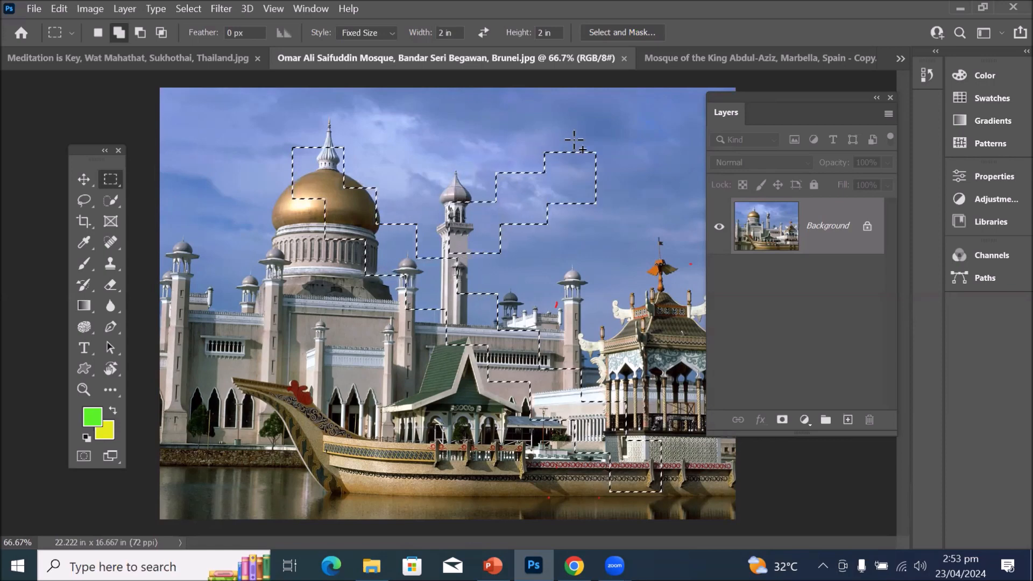
{"action": "left_click", "coordinate": [588, 131]}
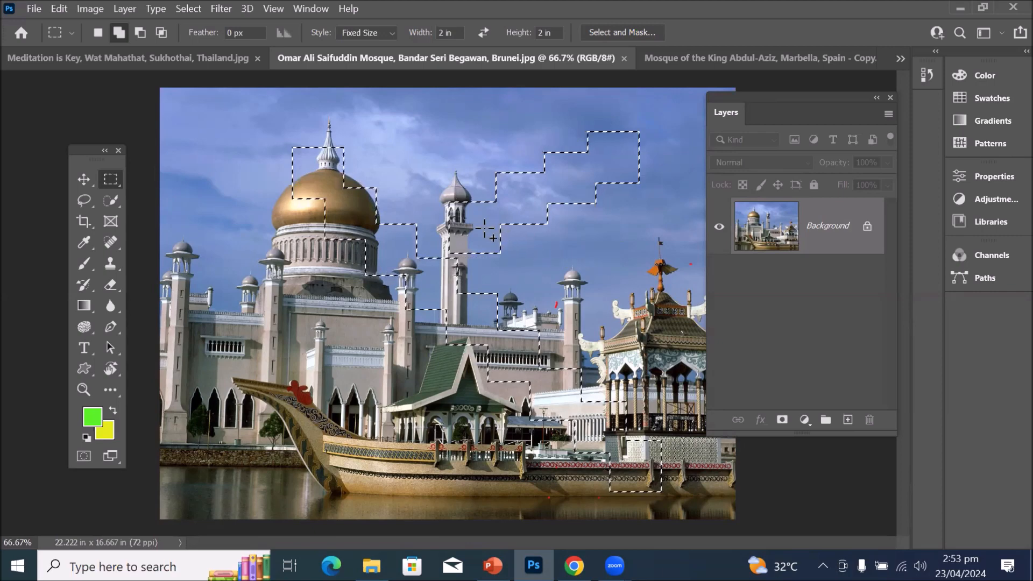
{"action": "left_click", "coordinate": [541, 202]}
{"action": "left_click", "coordinate": [486, 231]}
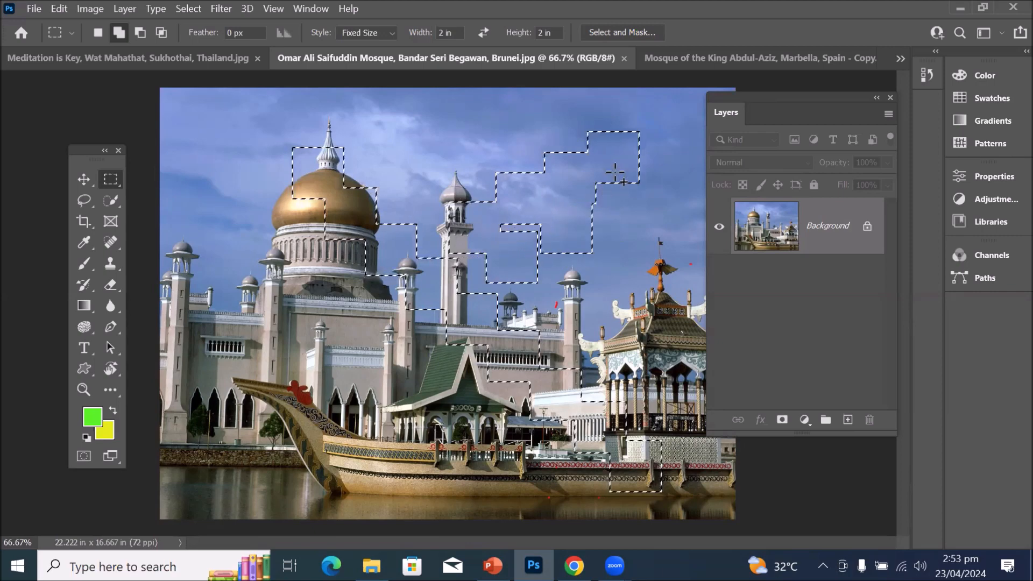
{"action": "left_click", "coordinate": [612, 166]}
{"action": "left_click", "coordinate": [494, 219]}
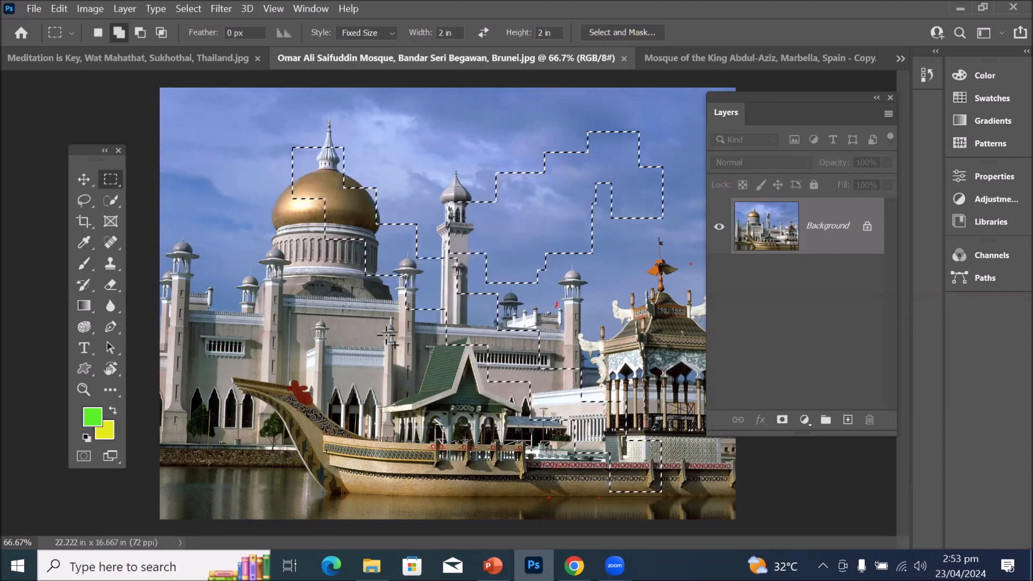
Try moving the stepped selection's pixels up toward the minaret, undo it, and deselect everything.
{"action": "left_click", "coordinate": [91, 184]}
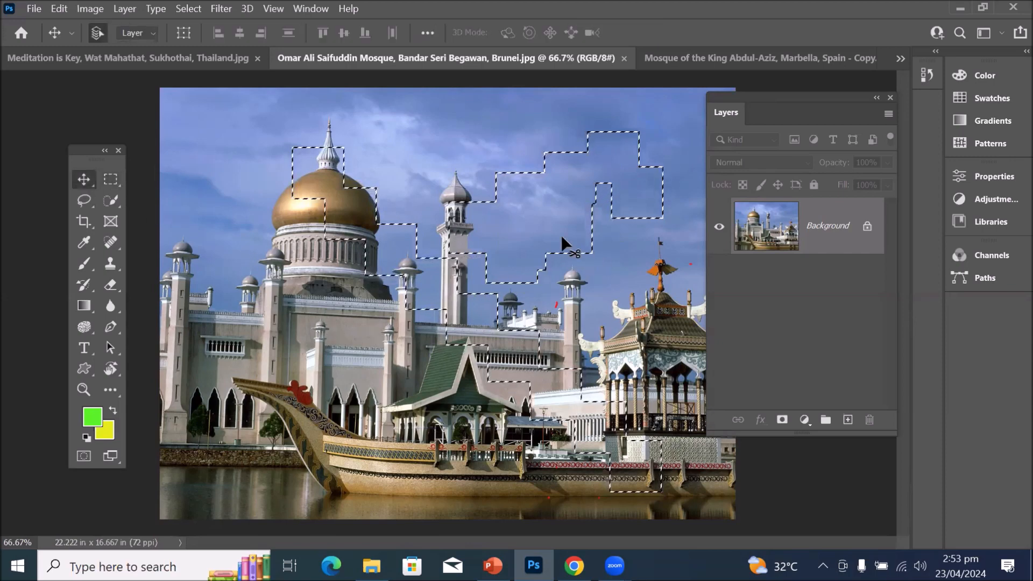
{"action": "left_click_drag", "start_coordinate": [572, 218], "coordinate": [506, 193]}
{"action": "key", "text": "ctrl+z"}
{"action": "key", "text": "ctrl+z"}
{"action": "key", "text": "ctrl+z"}
{"action": "key", "text": "ctrl+d"}
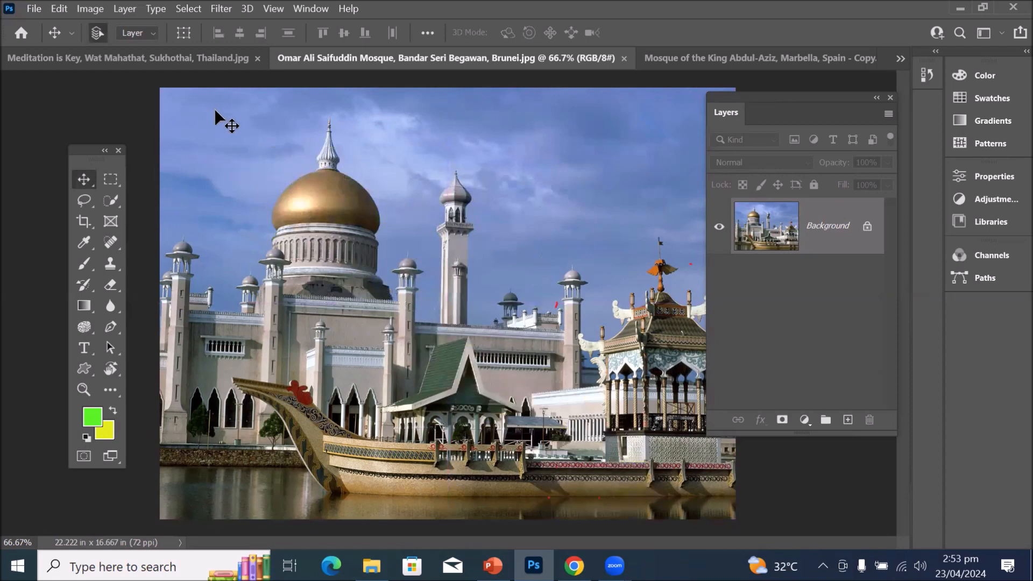
Build an irregular combined selection from overlapping 2 in squares over the golden dome, the sky beside it and the building below.
{"action": "left_click", "coordinate": [109, 176]}
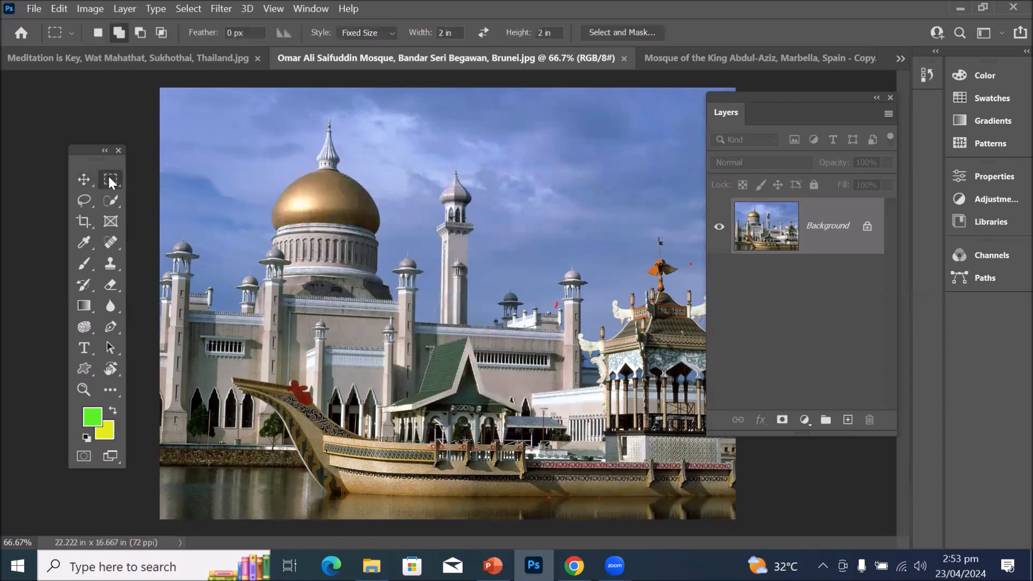
{"action": "left_click", "coordinate": [194, 119]}
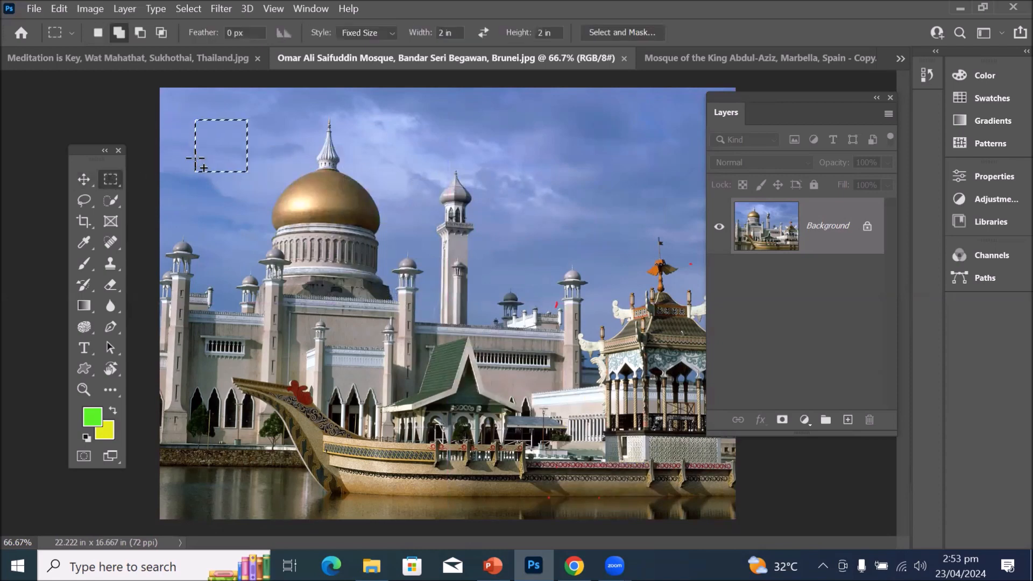
{"action": "mouse_move", "coordinate": [203, 207]}
{"action": "left_mouse_down"}
{"action": "mouse_move", "coordinate": [208, 355]}
{"action": "mouse_move", "coordinate": [243, 183]}
{"action": "mouse_move", "coordinate": [252, 232]}
{"action": "mouse_move", "coordinate": [274, 188]}
{"action": "mouse_move", "coordinate": [374, 263]}
{"action": "mouse_move", "coordinate": [403, 301]}
{"action": "mouse_move", "coordinate": [405, 290]}
{"action": "left_mouse_up"}
{"action": "left_click", "coordinate": [398, 281]}
{"action": "left_click", "coordinate": [348, 188]}
{"action": "left_click", "coordinate": [271, 144]}
{"action": "left_click", "coordinate": [300, 148]}
{"action": "left_click", "coordinate": [378, 169]}
{"action": "left_click", "coordinate": [395, 210]}
{"action": "left_click", "coordinate": [315, 197]}
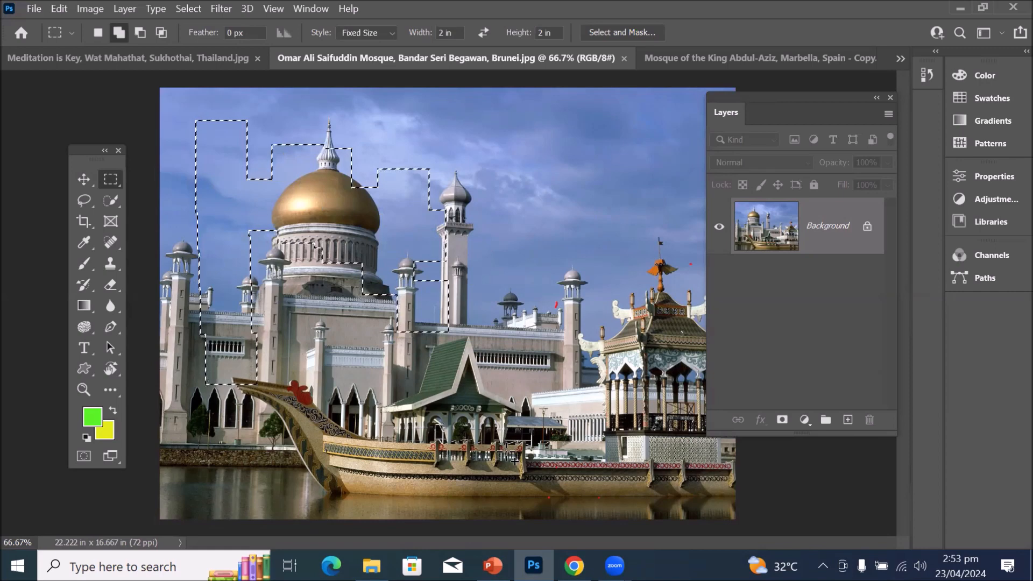
Try moving the selected dome pixels diagonally down toward the green pavilion, and undo both the move and the selection.
{"action": "left_click", "coordinate": [84, 178]}
{"action": "left_click_drag", "start_coordinate": [273, 209], "coordinate": [360, 258]}
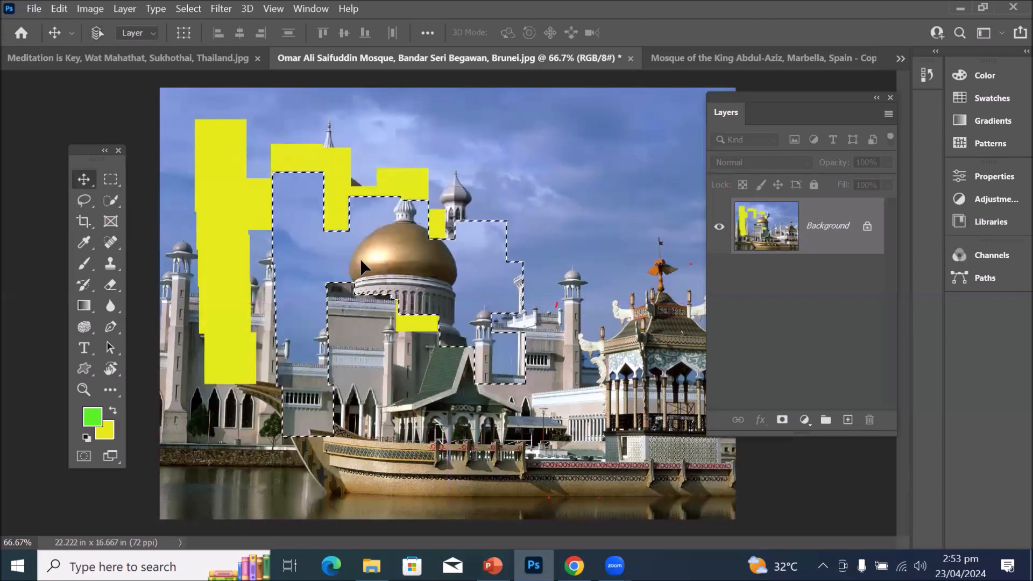
{"action": "key", "text": "ctrl+z"}
{"action": "key", "text": "ctrl+z"}
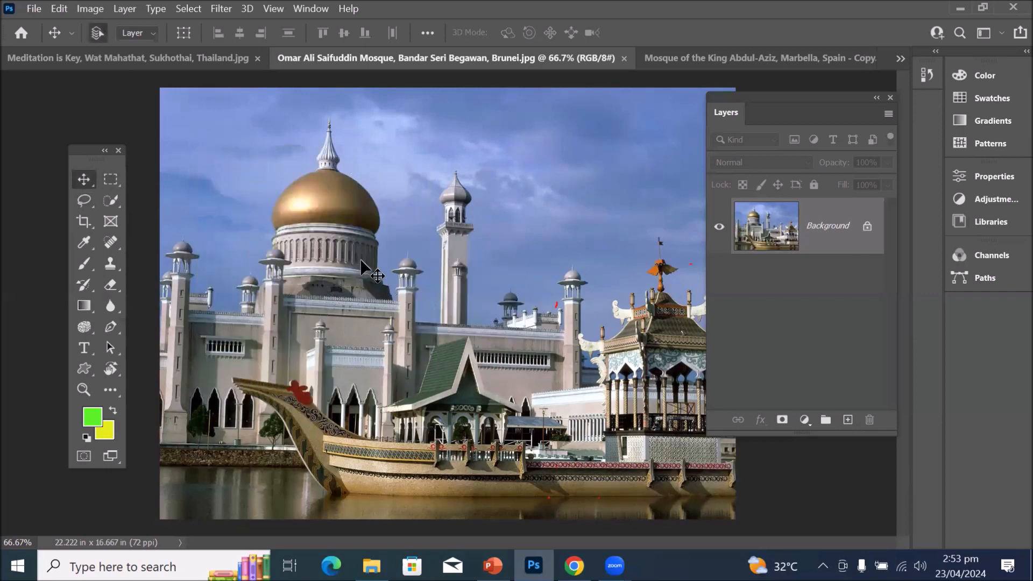
Keep the marquee style at Fixed Size and set its width to 5 in and height to 4 in.
{"action": "left_click", "coordinate": [109, 181]}
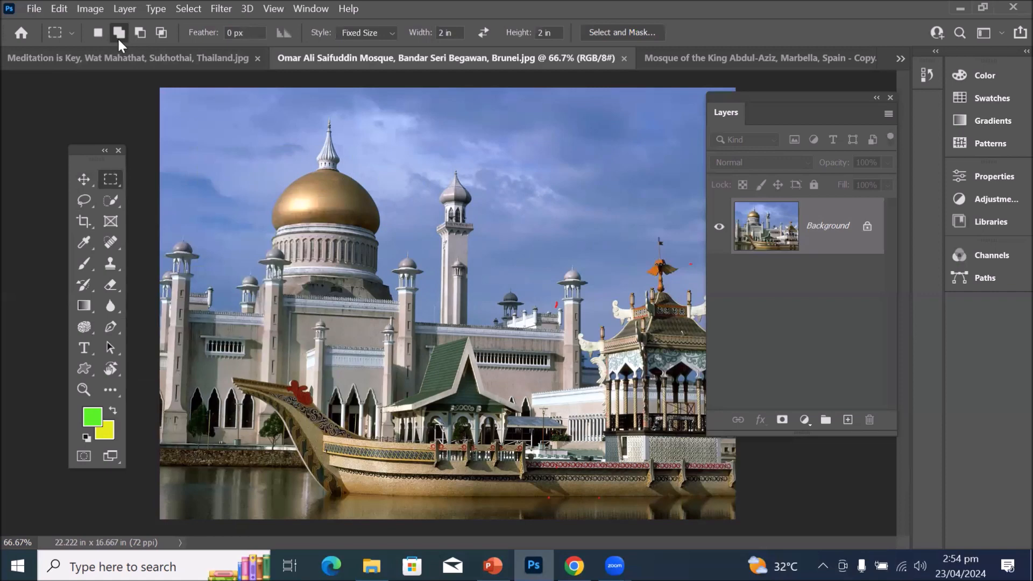
{"action": "left_click", "coordinate": [387, 37]}
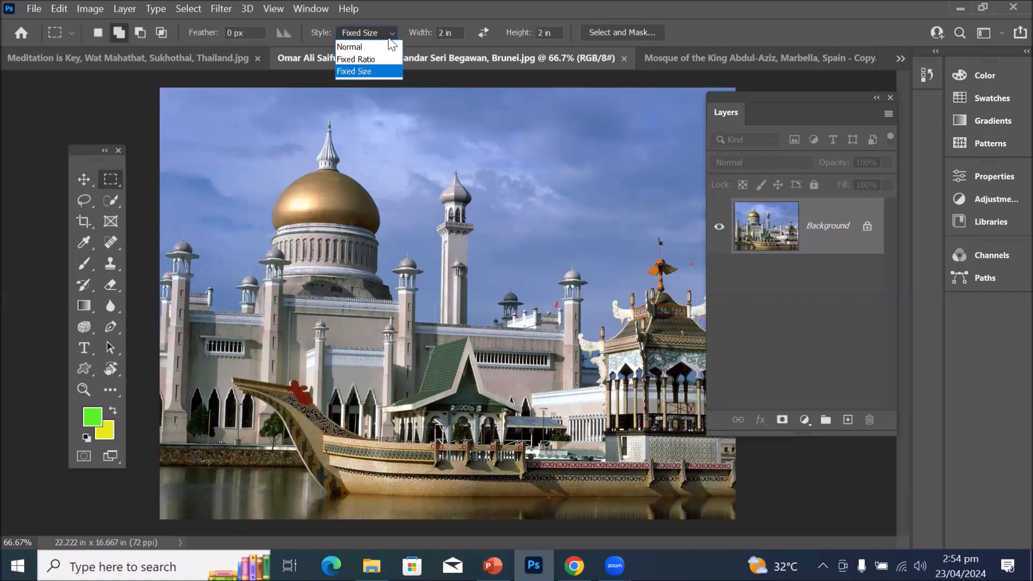
{"action": "left_click", "coordinate": [377, 72]}
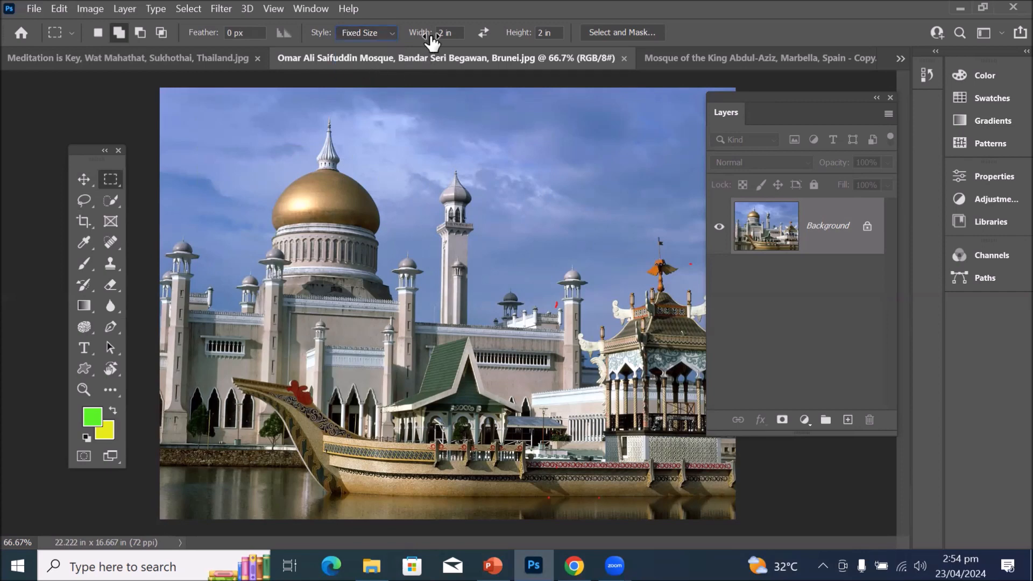
{"action": "left_click_drag", "start_coordinate": [444, 33], "coordinate": [407, 35]}
{"action": "type", "text": "5"}
{"action": "left_click_drag", "start_coordinate": [542, 32], "coordinate": [497, 28]}
{"action": "type", "text": "4"}
Place five separate 5 by 4 in selections: one near each corner of the picture and one in the centre.
{"action": "left_click", "coordinate": [224, 120]}
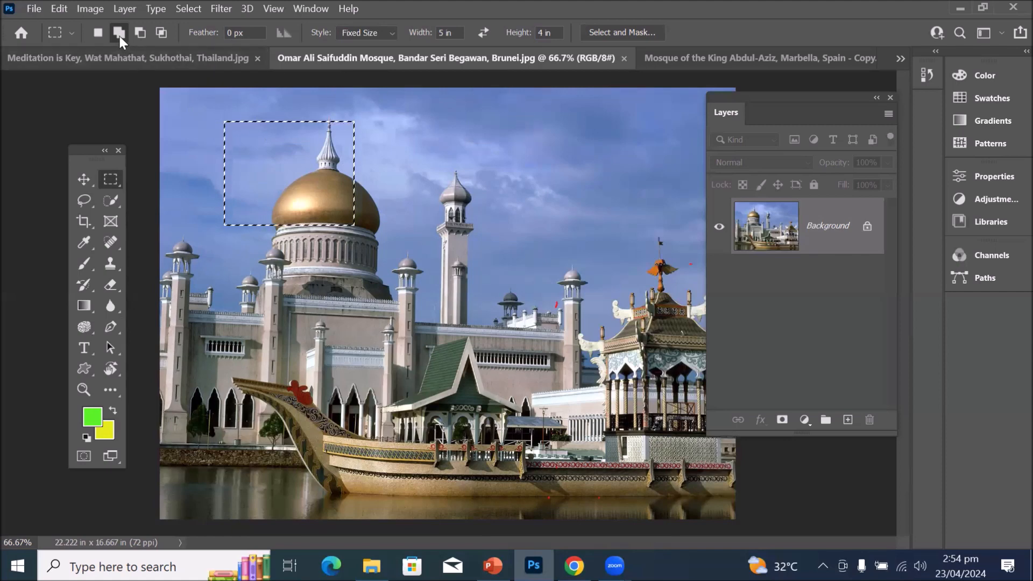
{"action": "left_click", "coordinate": [546, 119]}
{"action": "left_click", "coordinate": [219, 337]}
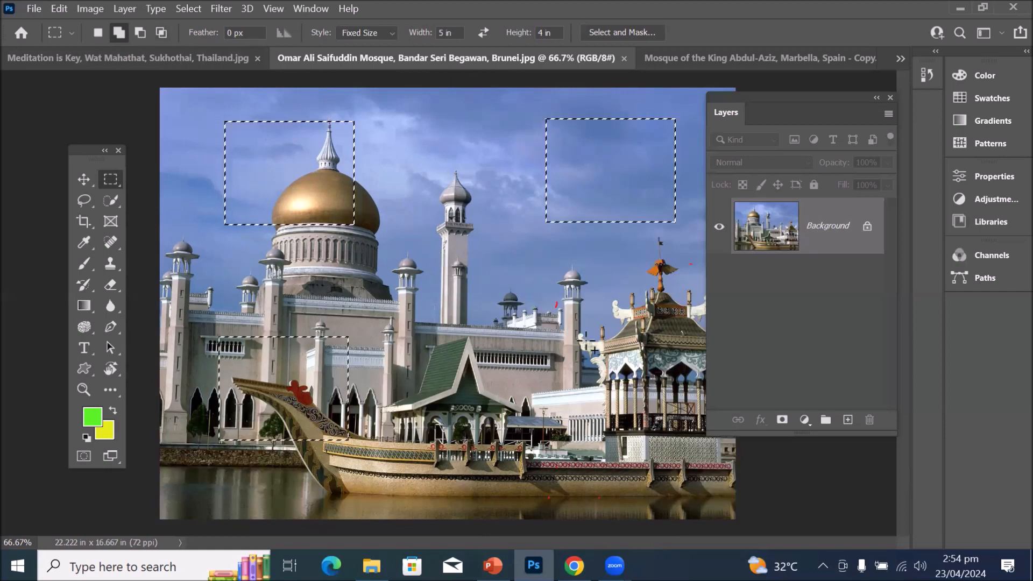
{"action": "left_click", "coordinate": [523, 331]}
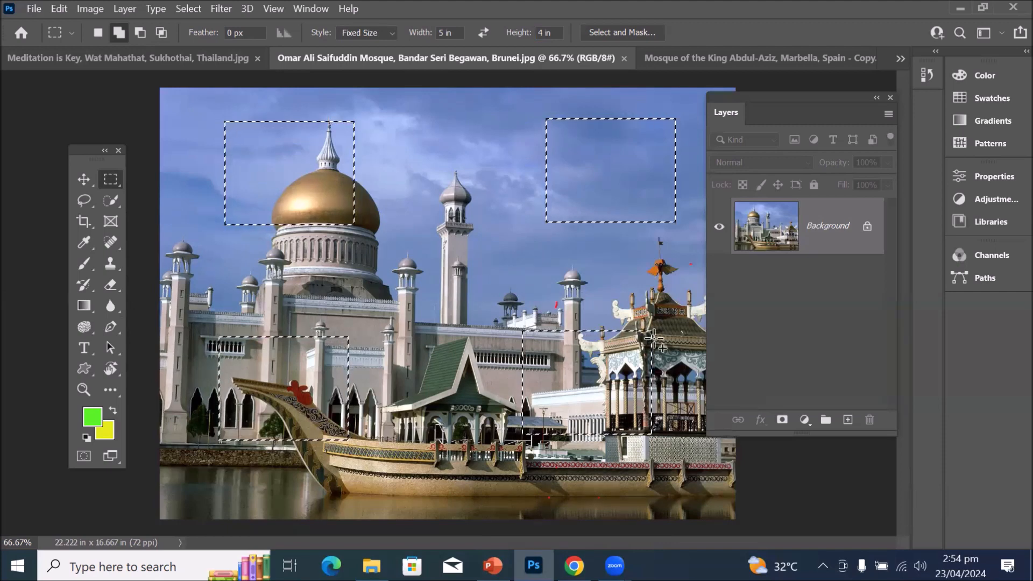
{"action": "left_click", "coordinate": [367, 242]}
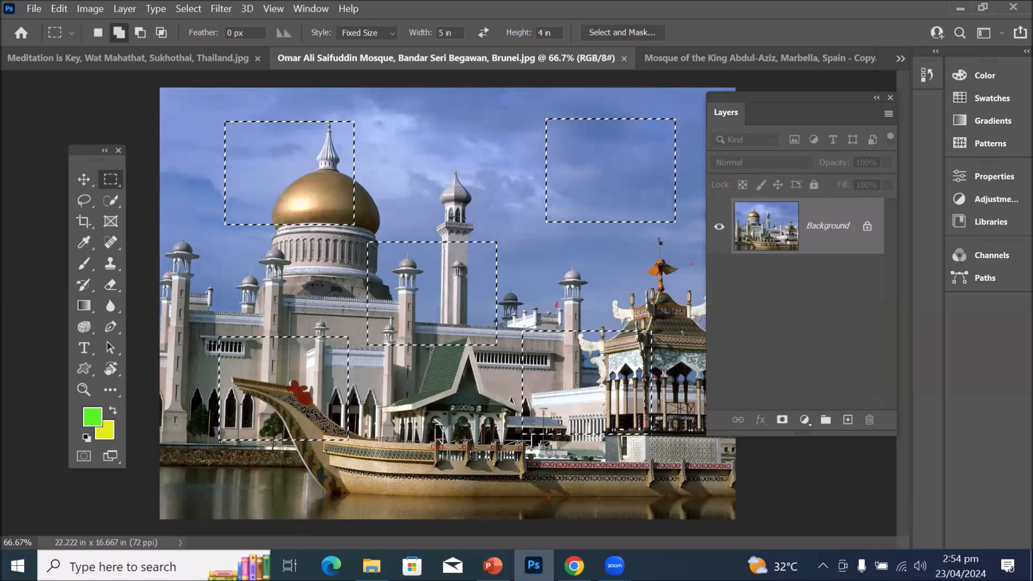
{"action": "mouse_move", "coordinate": [533, 565]}
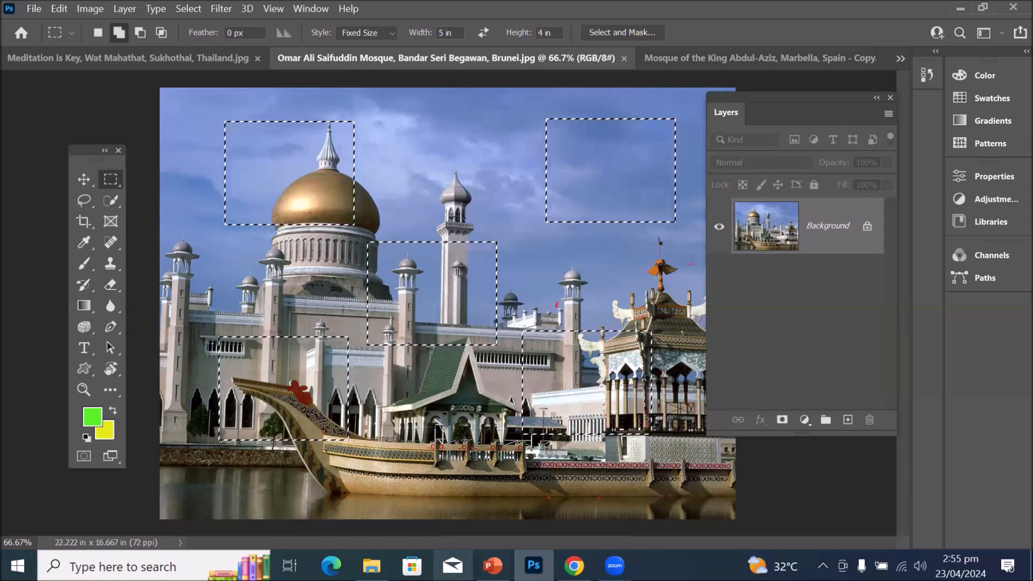
Fill the five selected rectangles with the yellow background colour, and refill them with the blue custom pattern at 100% opacity.
{"action": "key", "text": "ctrl+BackSpace"}
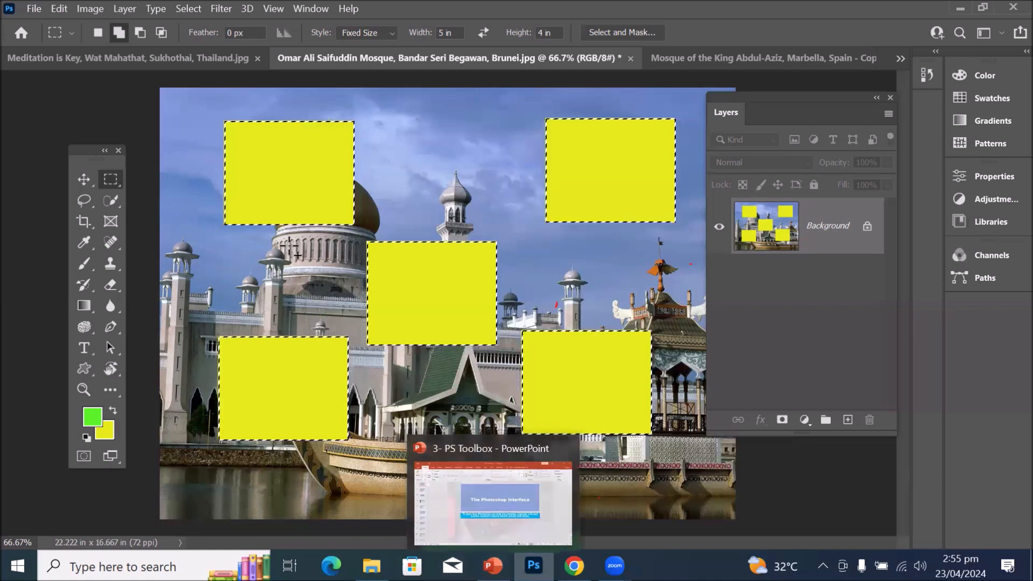
{"action": "left_click", "coordinate": [63, 7]}
{"action": "left_click", "coordinate": [91, 140]}
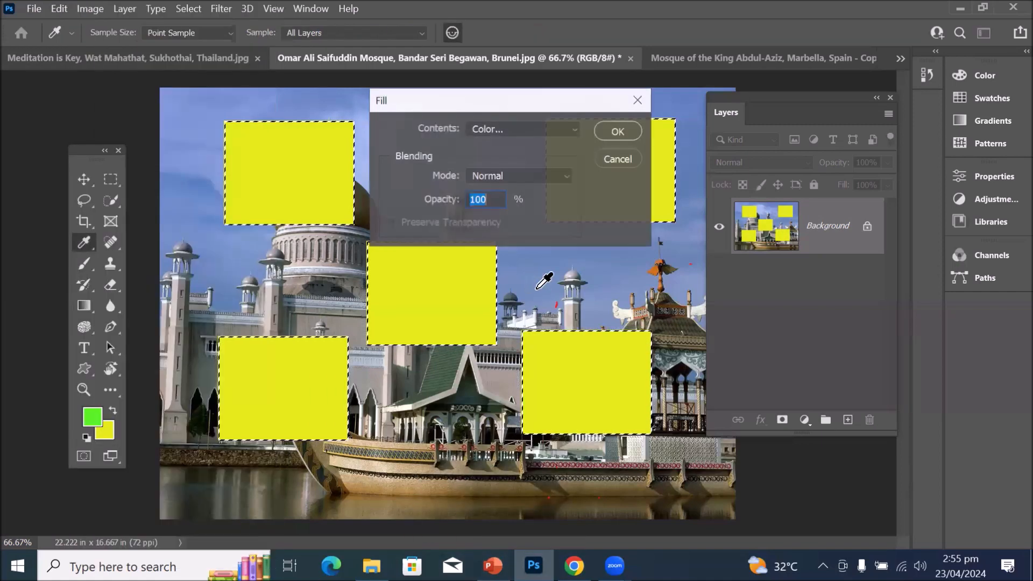
{"action": "left_click", "coordinate": [570, 124]}
{"action": "left_click", "coordinate": [551, 215]}
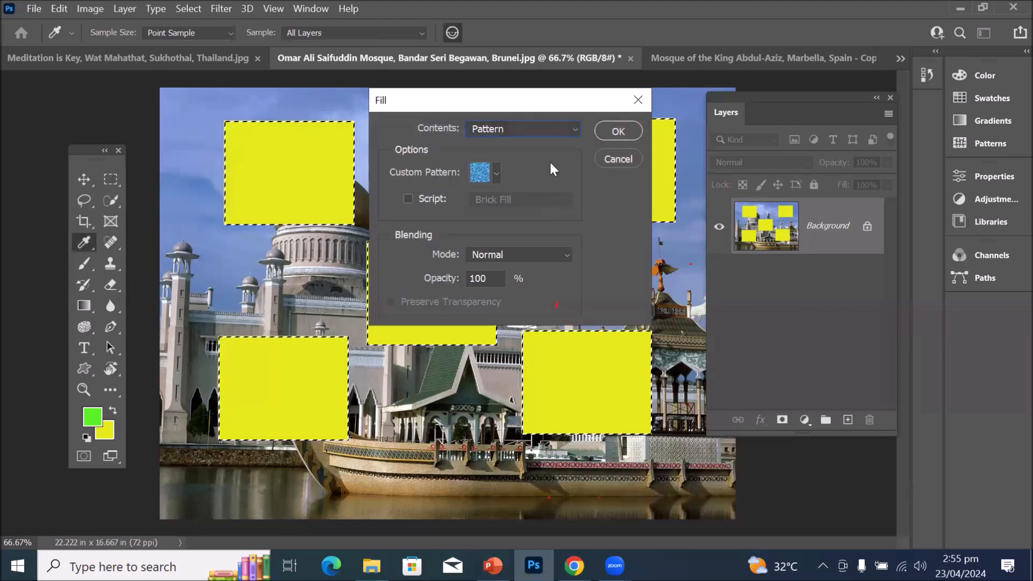
{"action": "key", "text": "Return"}
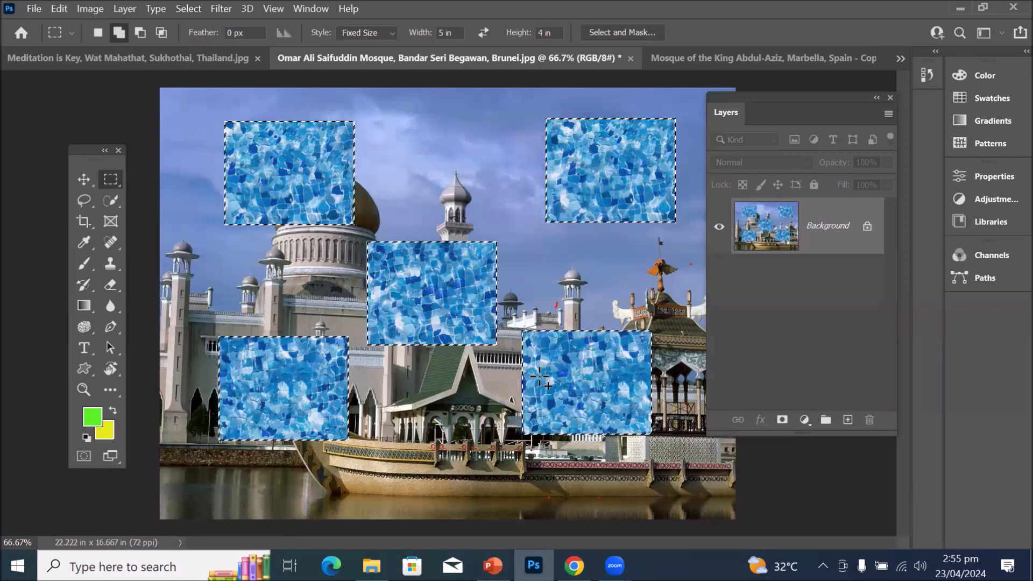
Stamp the green deer-shaped brush once inside each of the five selected rectangles, reducing the brush size to 300 after the first stamp.
{"action": "left_click", "coordinate": [84, 263]}
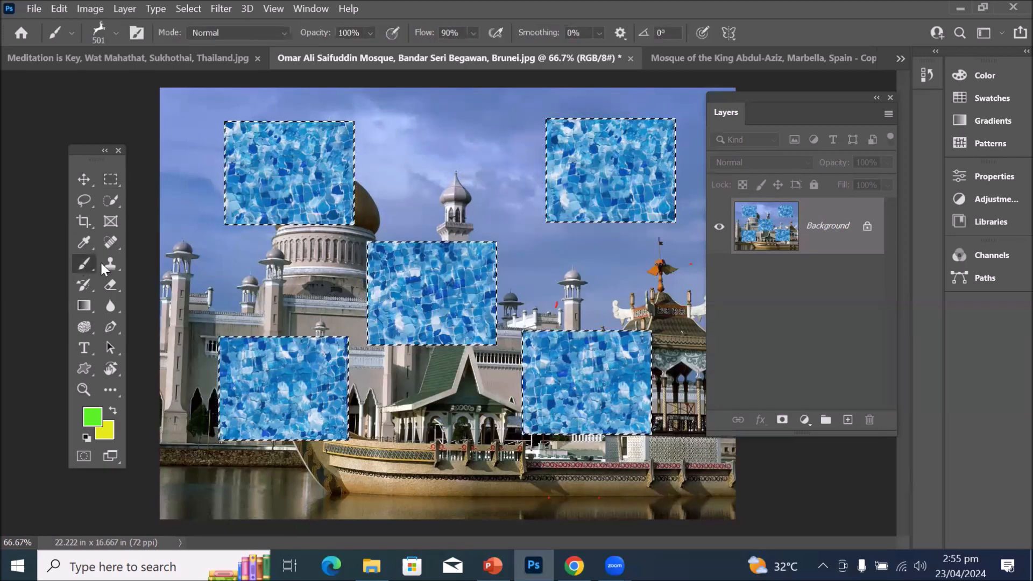
{"action": "left_click", "coordinate": [285, 177]}
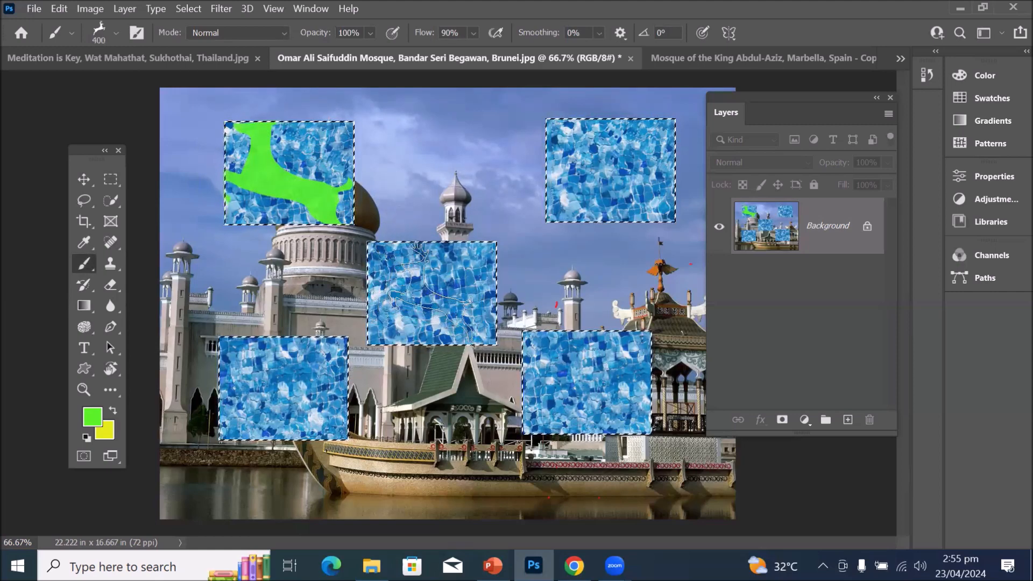
{"action": "left_click", "coordinate": [612, 175]}
{"action": "left_click", "coordinate": [588, 383]}
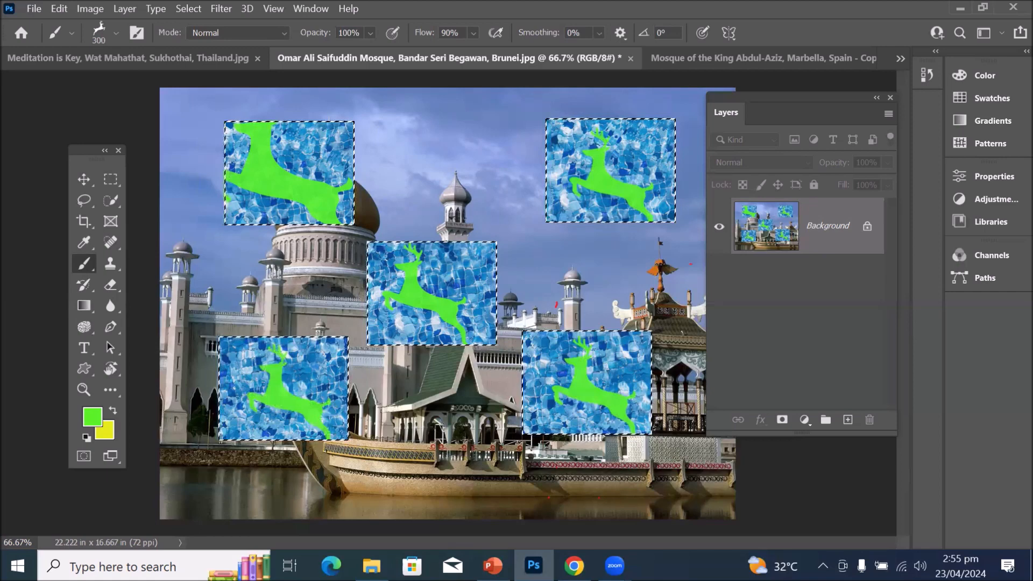
Unlock the Background layer and delete the contents of the five selected rectangles.
{"action": "mouse_move", "coordinate": [614, 565]}
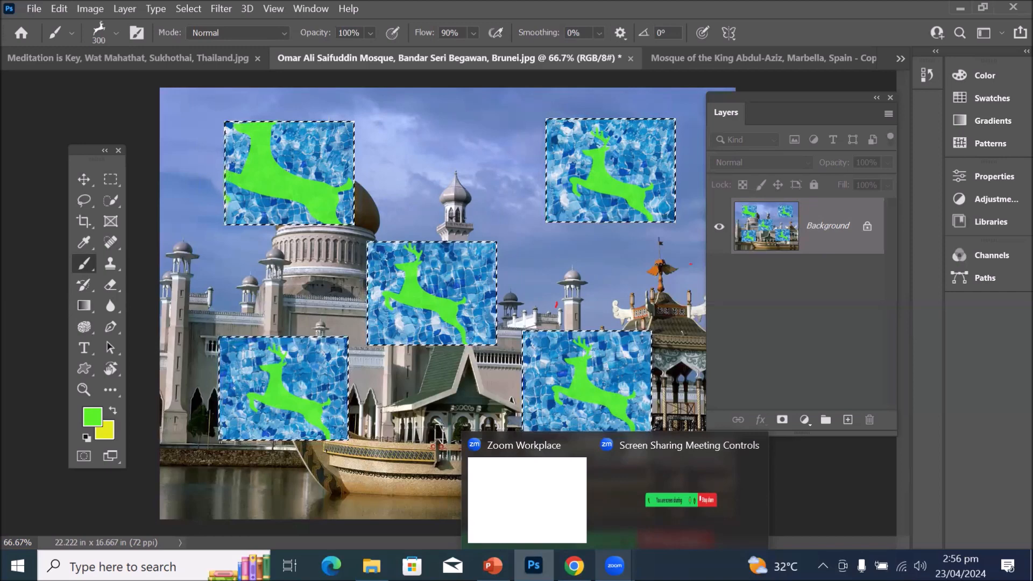
{"action": "key", "text": "shift+F5"}
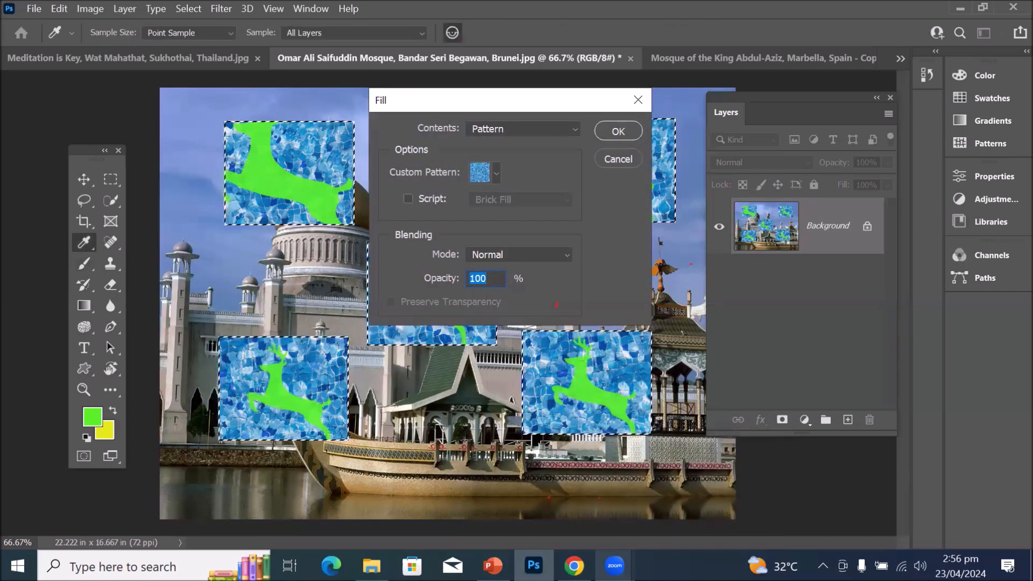
{"action": "key", "text": "Return"}
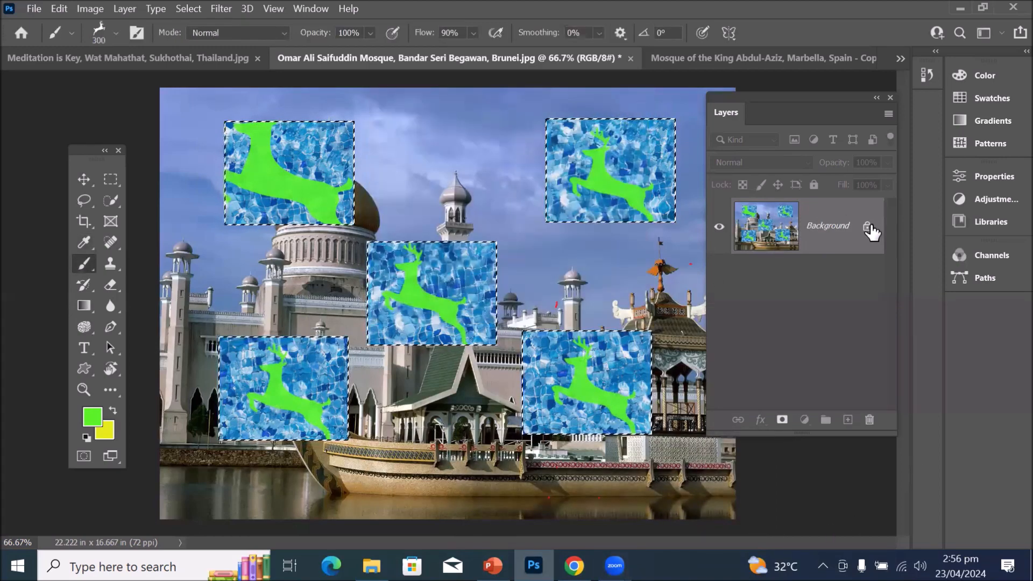
{"action": "left_click", "coordinate": [867, 228]}
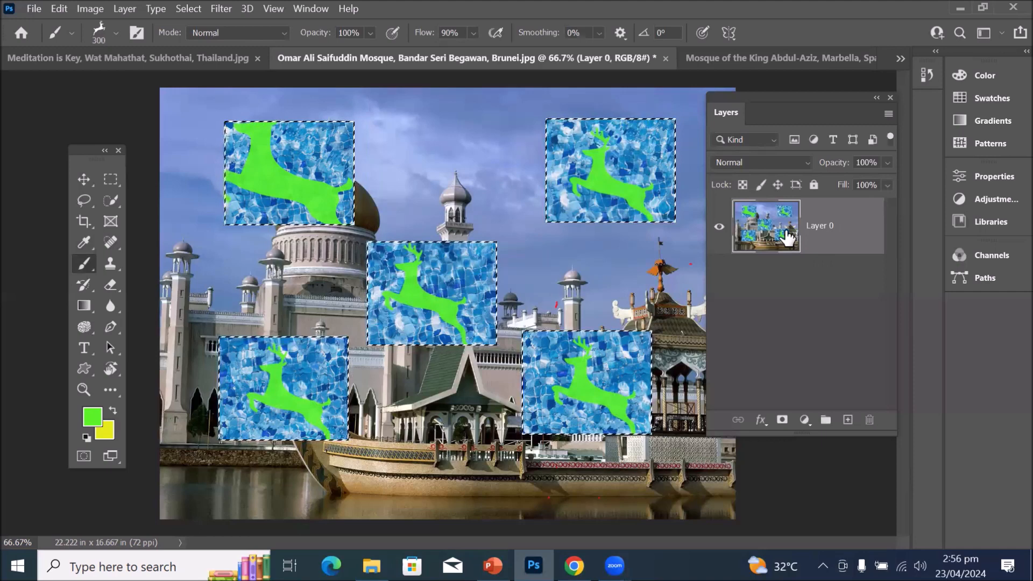
{"action": "key", "text": "Delete"}
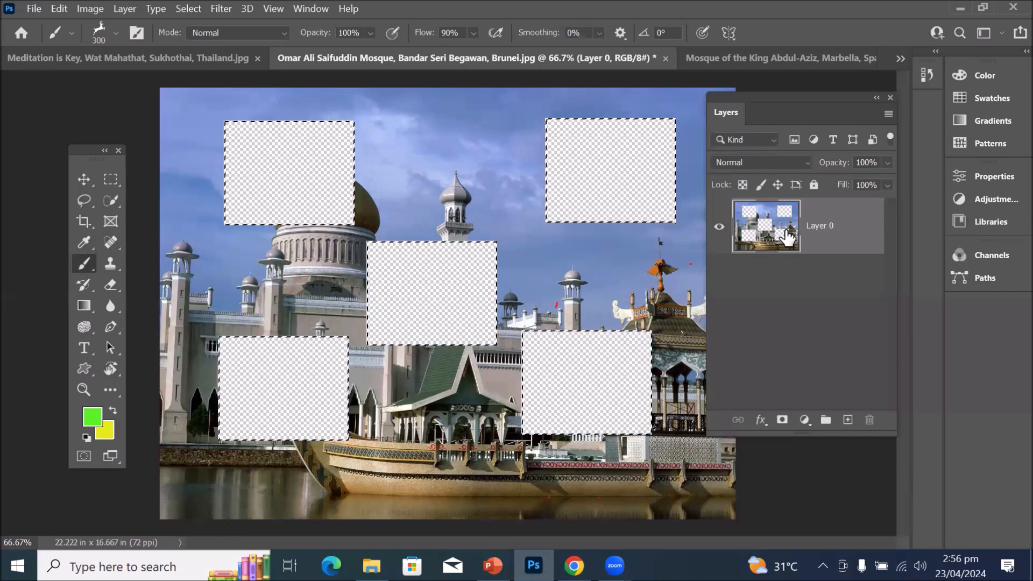
Undo the deletion, the layer unlocking, the deer stamps and both fills, keeping the five selections on the original picture.
{"action": "key", "text": "ctrl+z"}
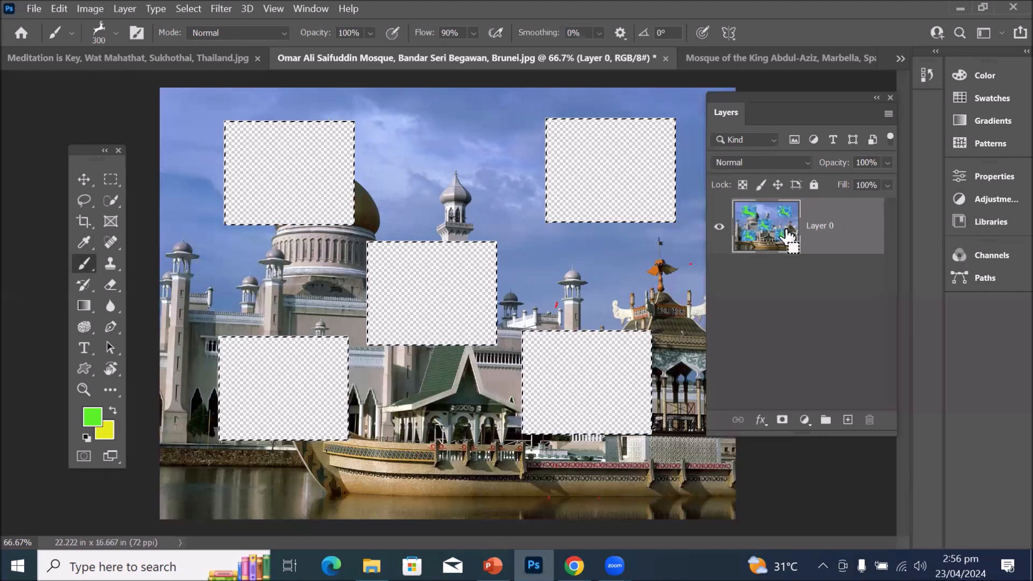
{"action": "key", "text": "ctrl+z"}
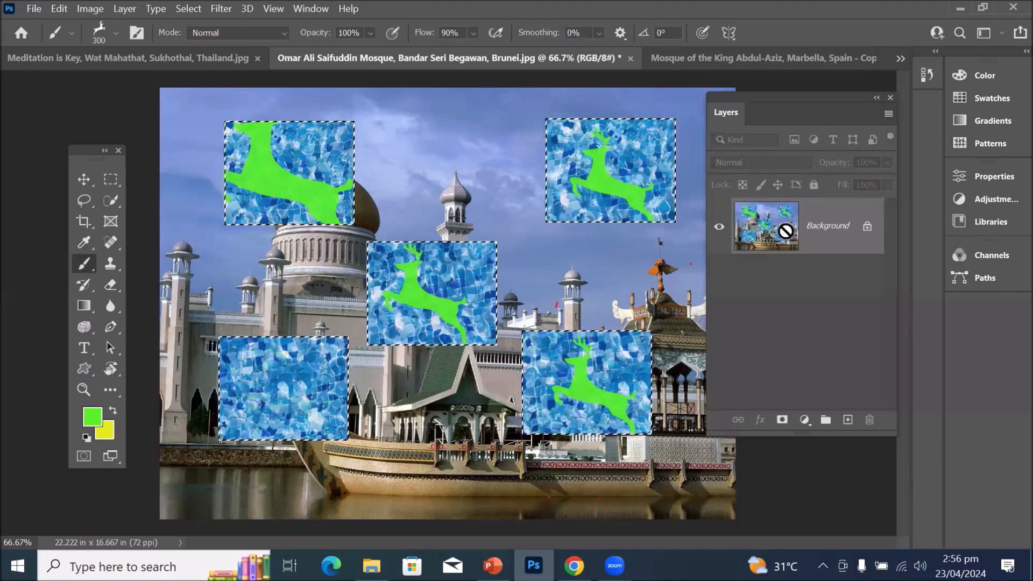
{"action": "key", "text": "ctrl+z"}
{"action": "key", "text": "ctrl+z"}
{"action": "key", "text": "ctrl+z"}
{"action": "key", "text": "ctrl+z"}
{"action": "key", "text": "ctrl+z"}
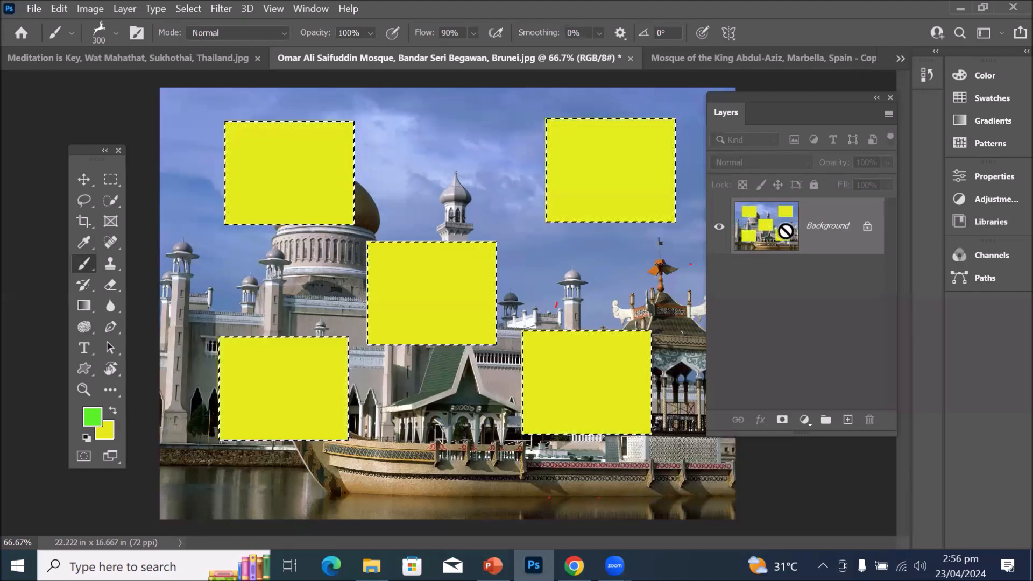
{"action": "key", "text": "ctrl+z"}
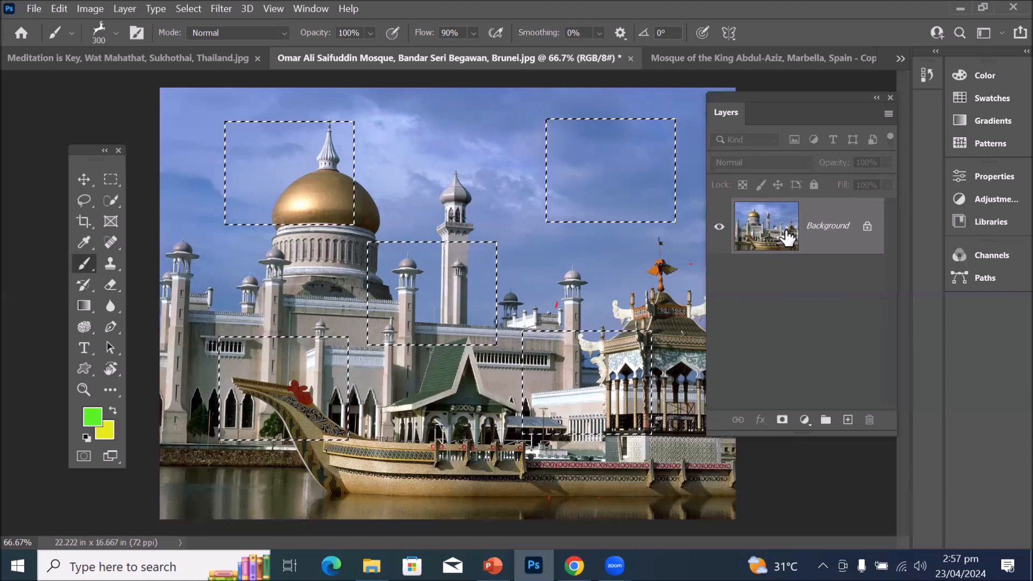
{"action": "left_click", "coordinate": [59, 9]}
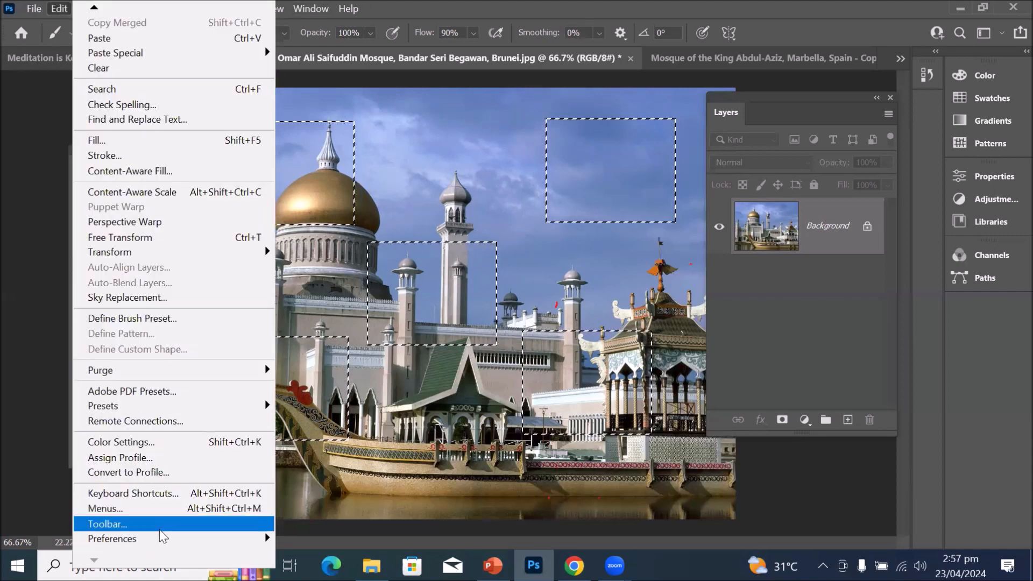
{"action": "left_click", "coordinate": [108, 524]}
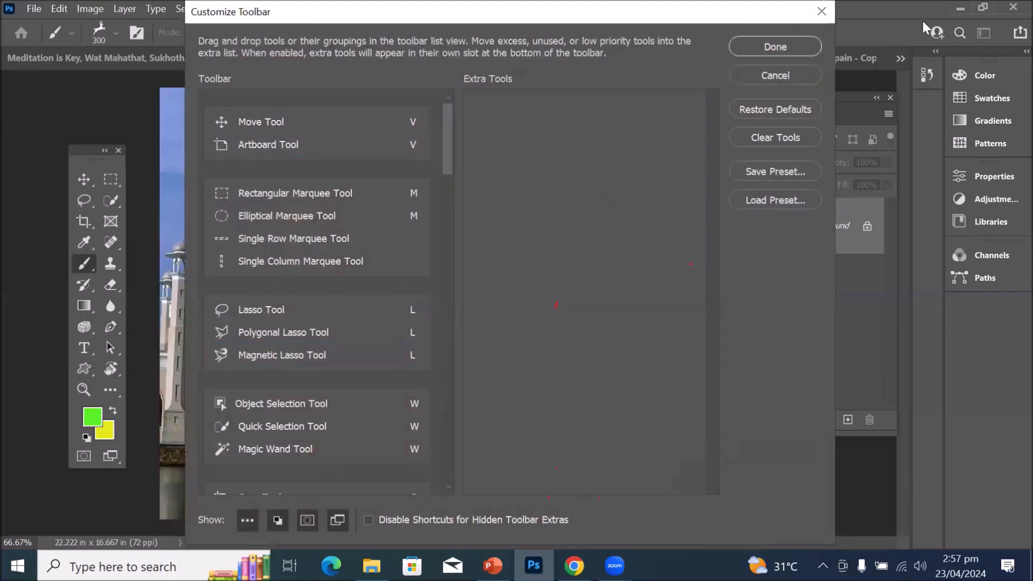
{"action": "left_click", "coordinate": [822, 12]}
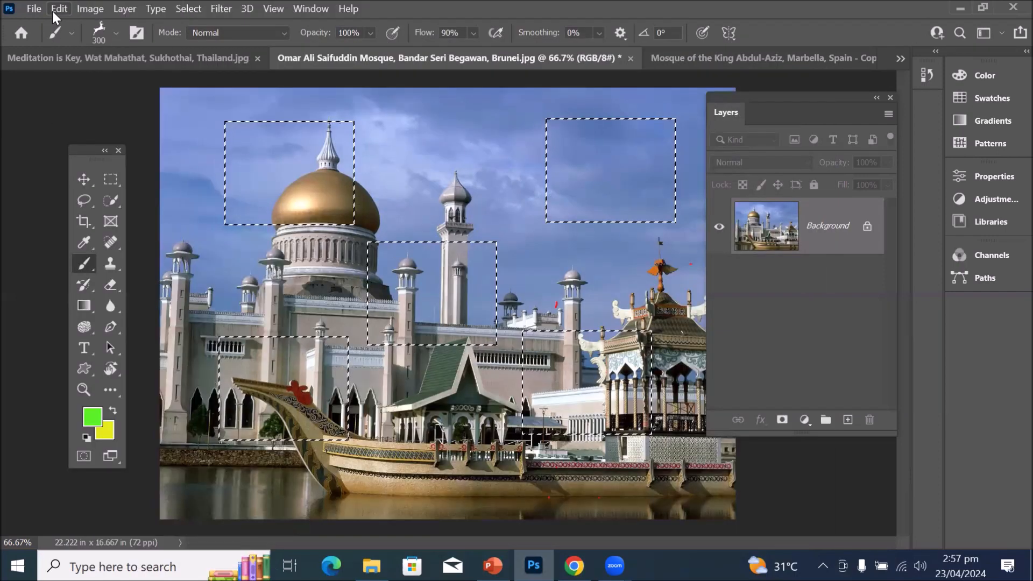
Open the Performance preferences and try History States at 11 and at the maximum of 1000.
{"action": "left_click", "coordinate": [57, 9]}
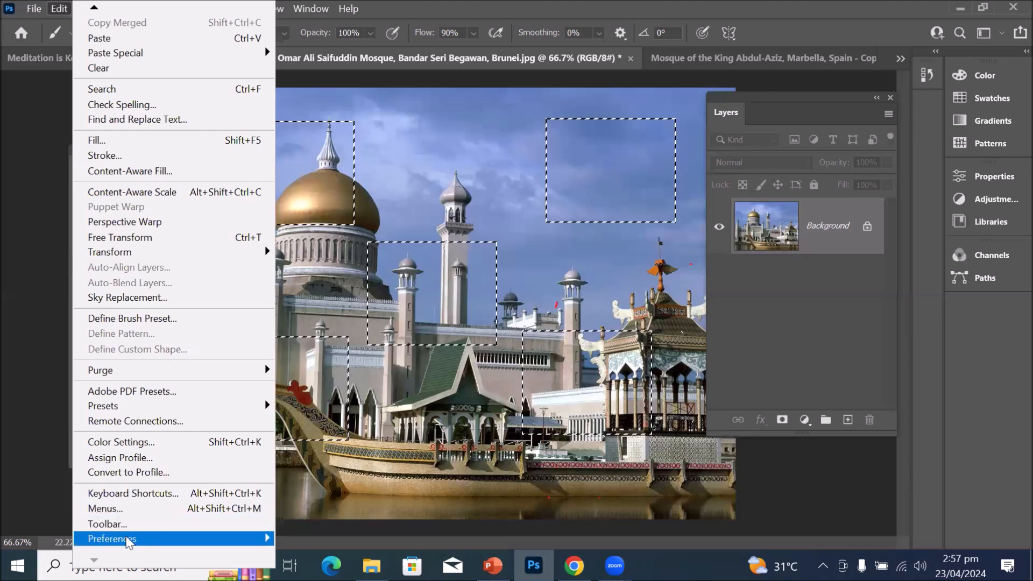
{"action": "mouse_move", "coordinate": [251, 543]}
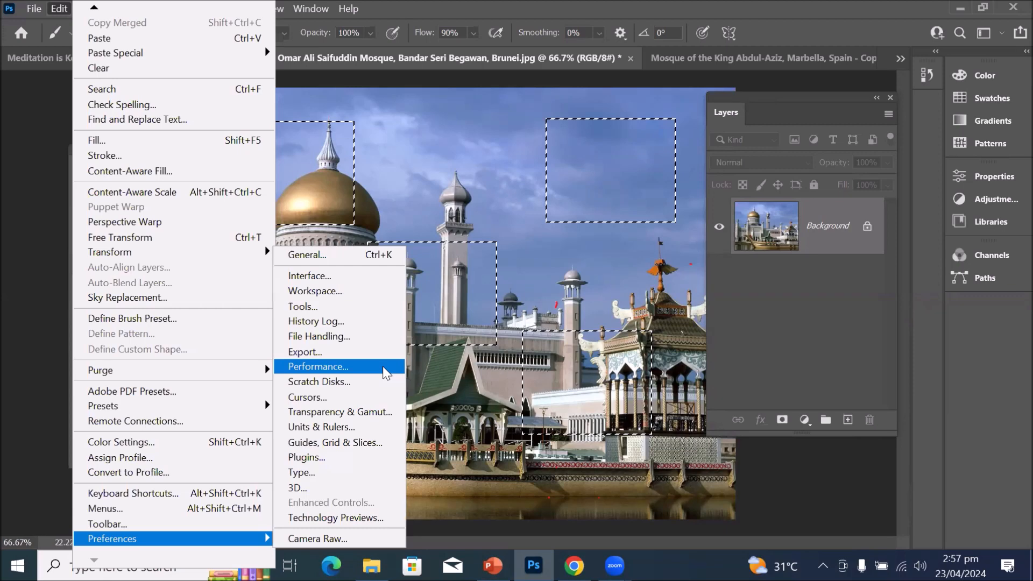
{"action": "left_click", "coordinate": [331, 368]}
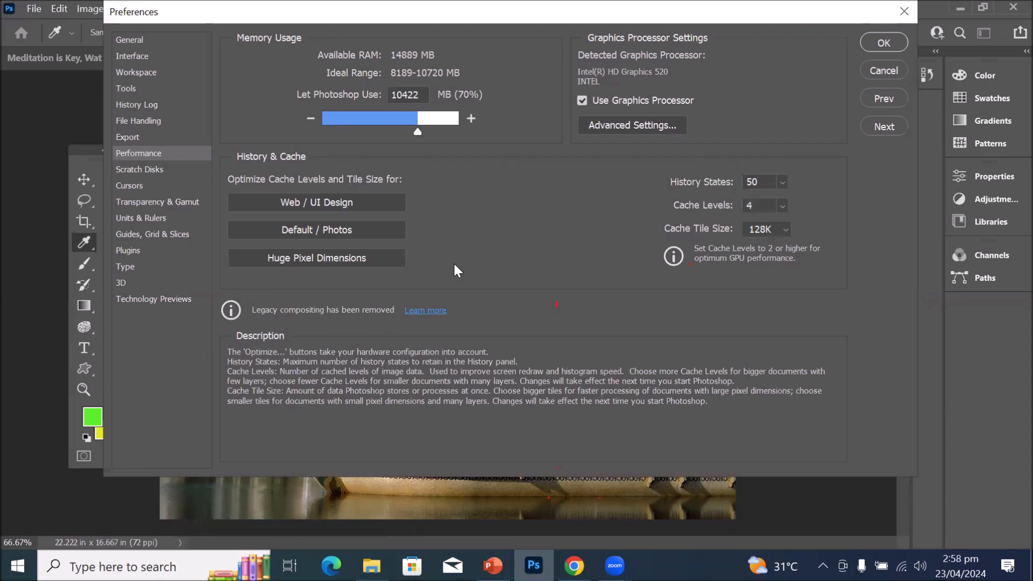
{"action": "left_click_drag", "start_coordinate": [769, 183], "coordinate": [727, 183]}
{"action": "left_click", "coordinate": [783, 183]}
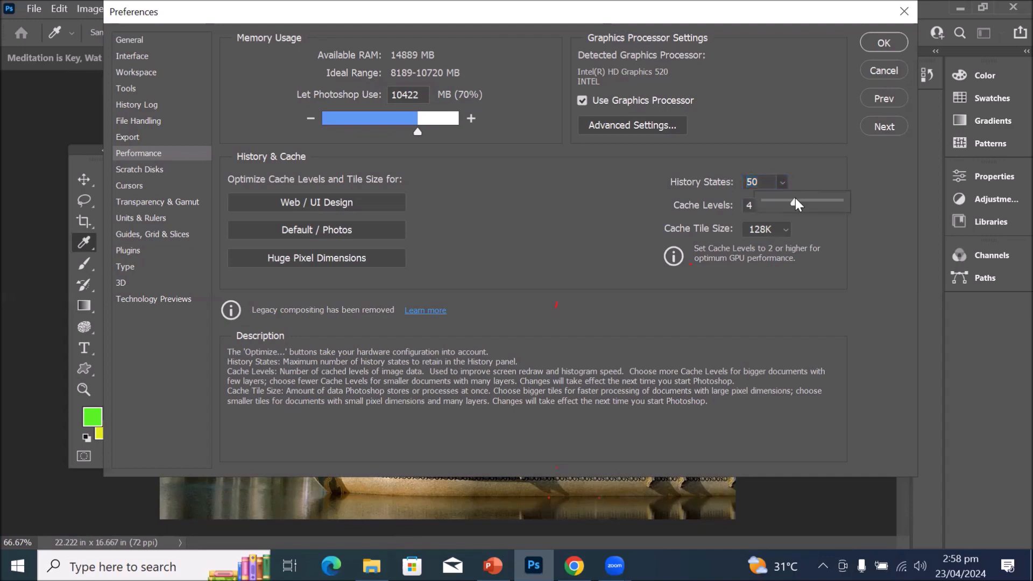
{"action": "left_click_drag", "start_coordinate": [797, 204], "coordinate": [772, 205]}
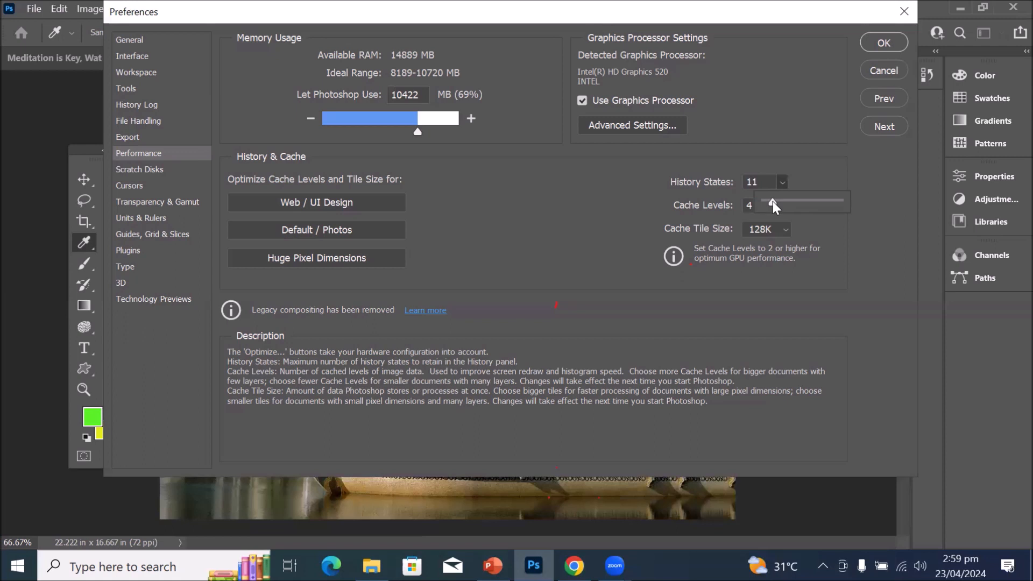
{"action": "left_click_drag", "start_coordinate": [774, 202], "coordinate": [838, 193]}
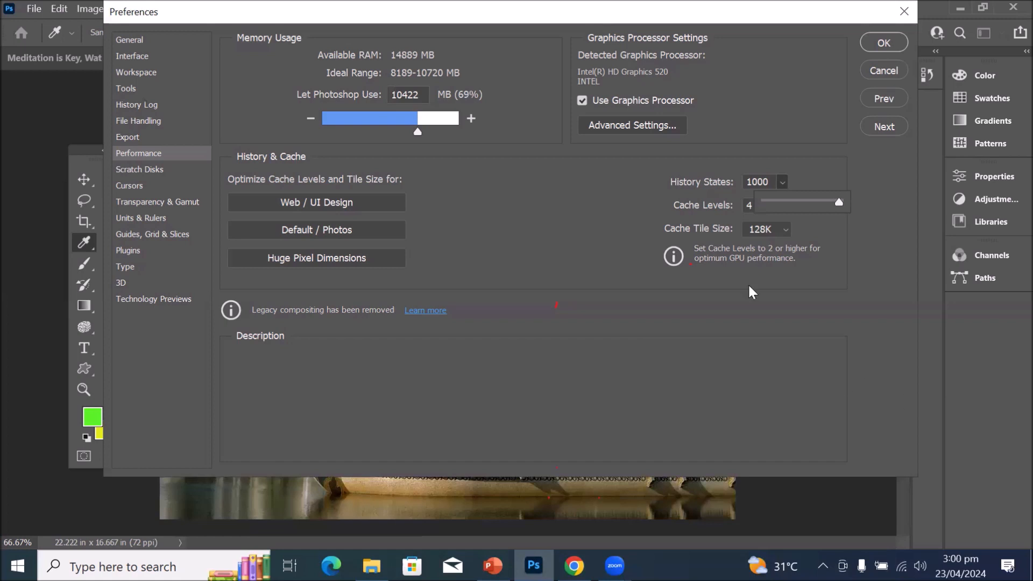
Set History States to 50 and accept the preferences.
{"action": "left_click", "coordinate": [694, 192]}
{"action": "key", "text": "BackSpace"}
{"action": "type", "text": "50"}
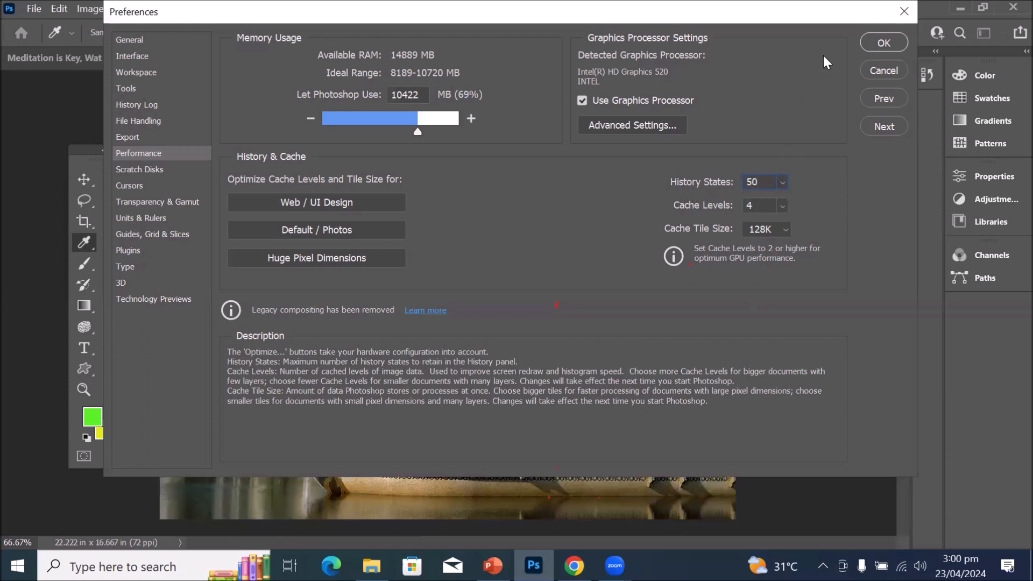
{"action": "left_click", "coordinate": [864, 39]}
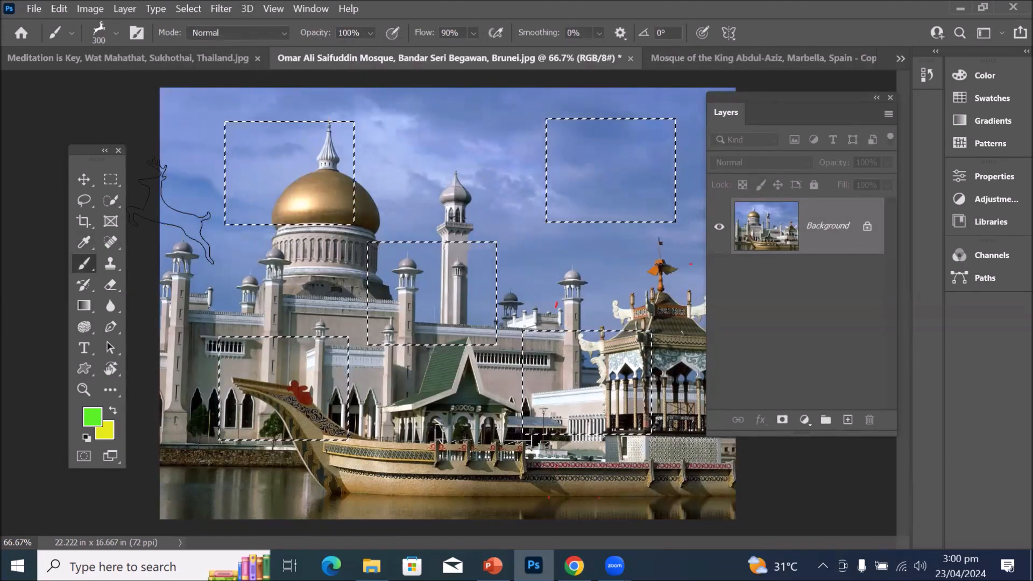
Switch to the Rectangular Marquee tool, try the Normal and Fixed Ratio styles, and return the style to Fixed Size.
{"action": "left_click", "coordinate": [112, 180]}
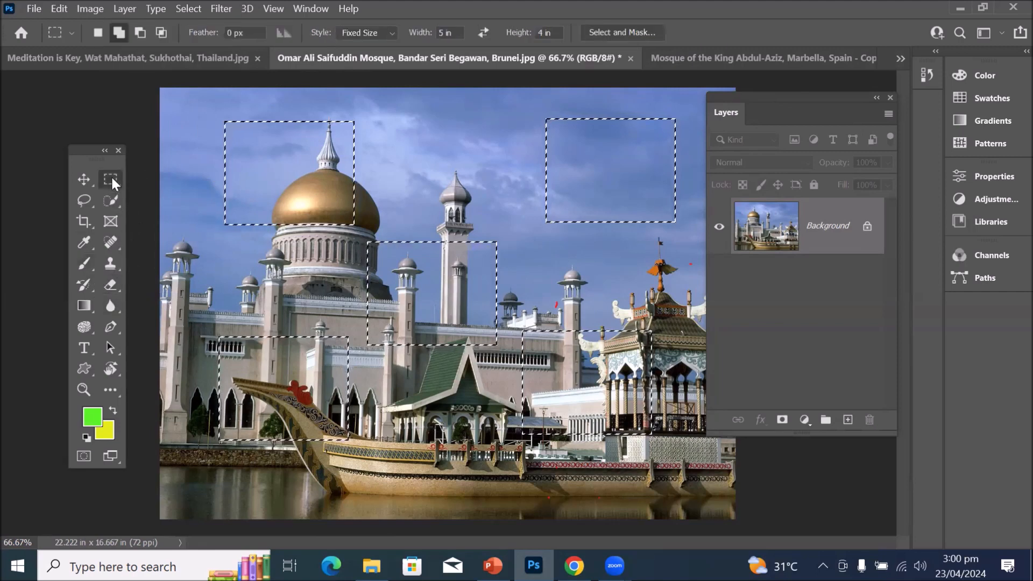
{"action": "left_click", "coordinate": [393, 32]}
{"action": "left_click", "coordinate": [397, 33]}
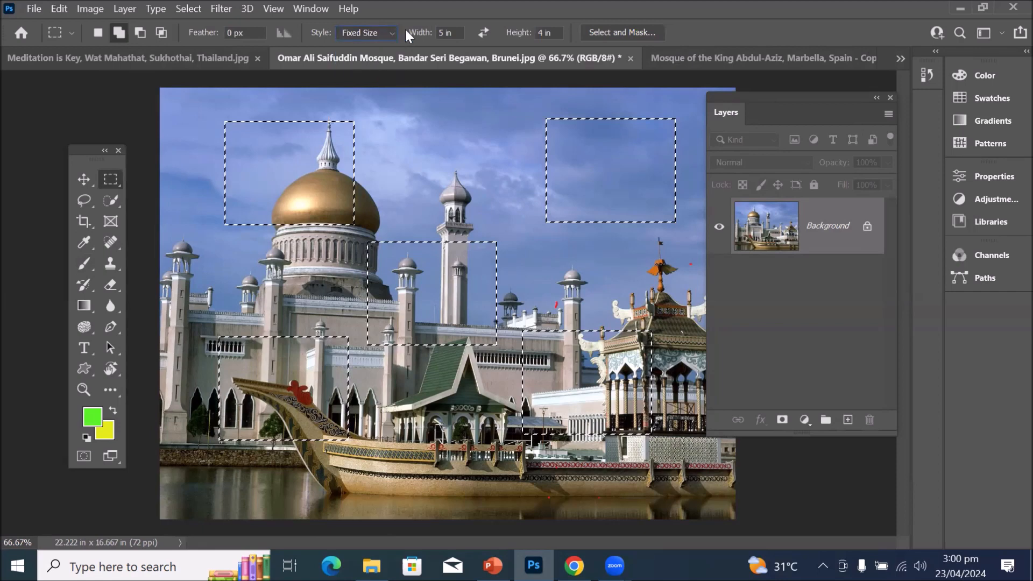
{"action": "left_click", "coordinate": [392, 32]}
{"action": "left_click", "coordinate": [356, 42]}
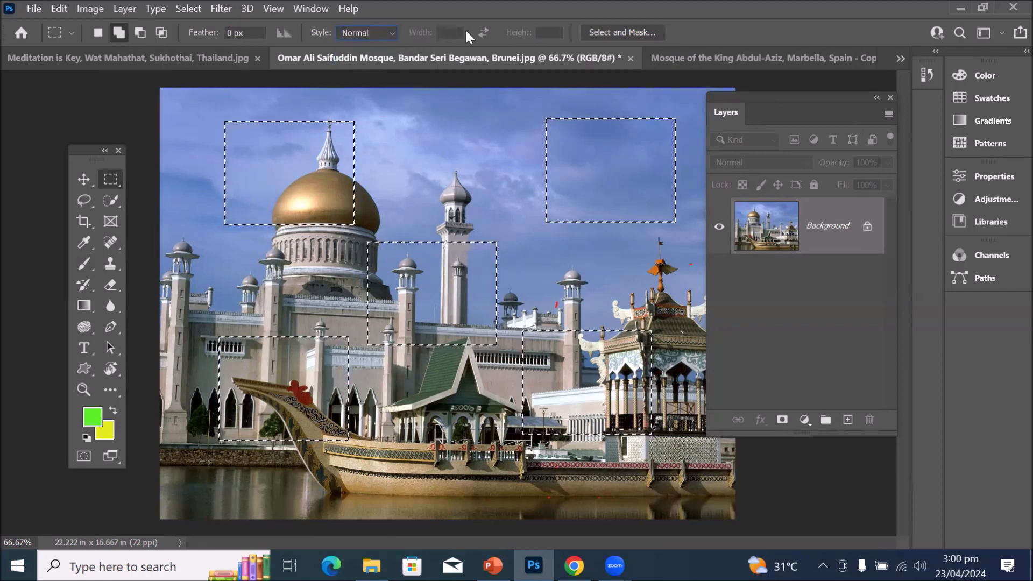
{"action": "left_click", "coordinate": [382, 32]}
{"action": "left_click", "coordinate": [383, 59]}
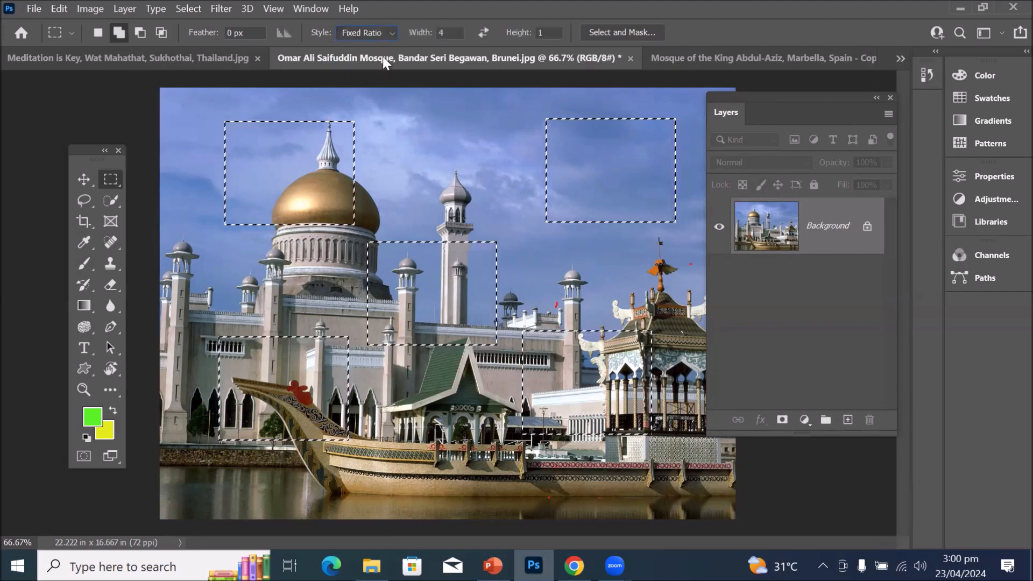
{"action": "left_click", "coordinate": [384, 30]}
{"action": "left_click", "coordinate": [390, 66]}
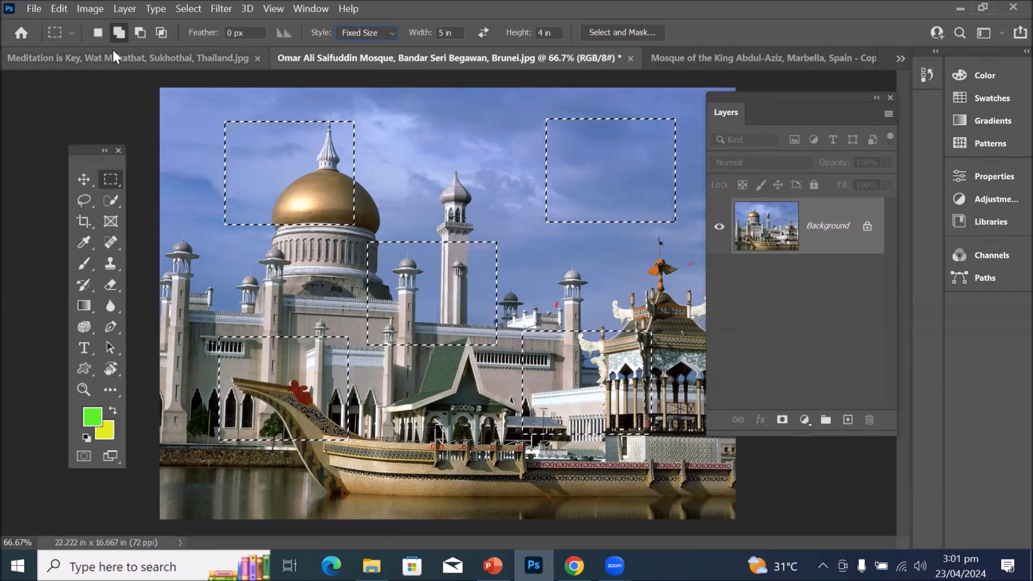
Set the marquee to subtract from the selection and cut a 5 by 4 in area out of each of the five selected rectangles.
{"action": "left_click", "coordinate": [140, 32]}
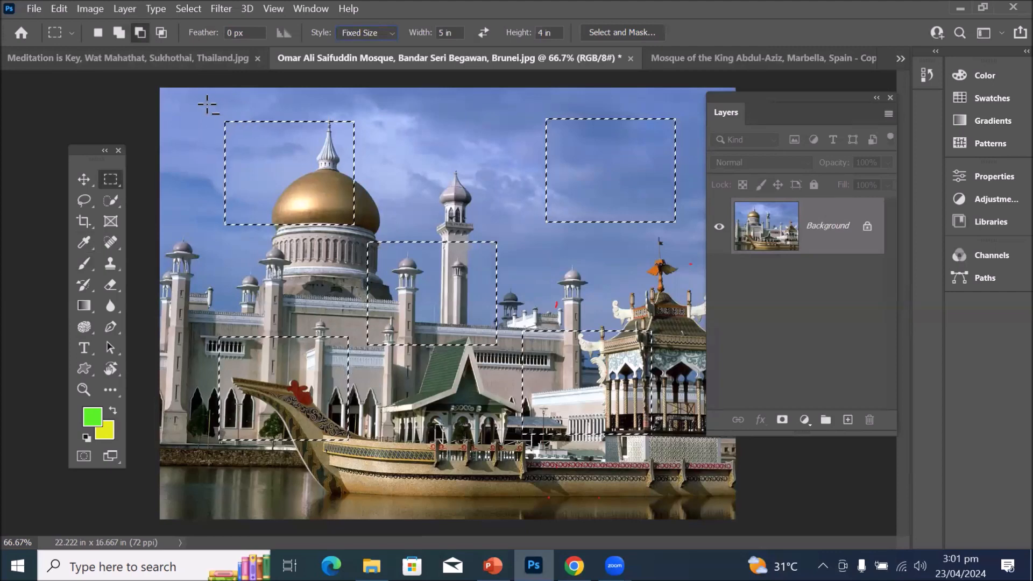
{"action": "left_click_drag", "start_coordinate": [207, 105], "coordinate": [207, 106]}
{"action": "left_click", "coordinate": [502, 105]}
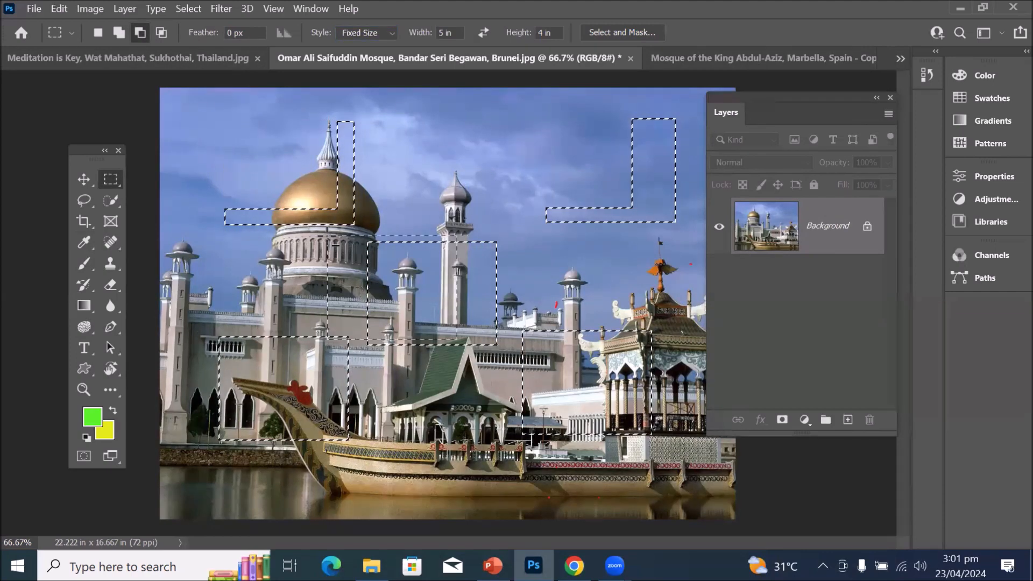
{"action": "left_click", "coordinate": [328, 237]}
{"action": "left_click", "coordinate": [242, 322]}
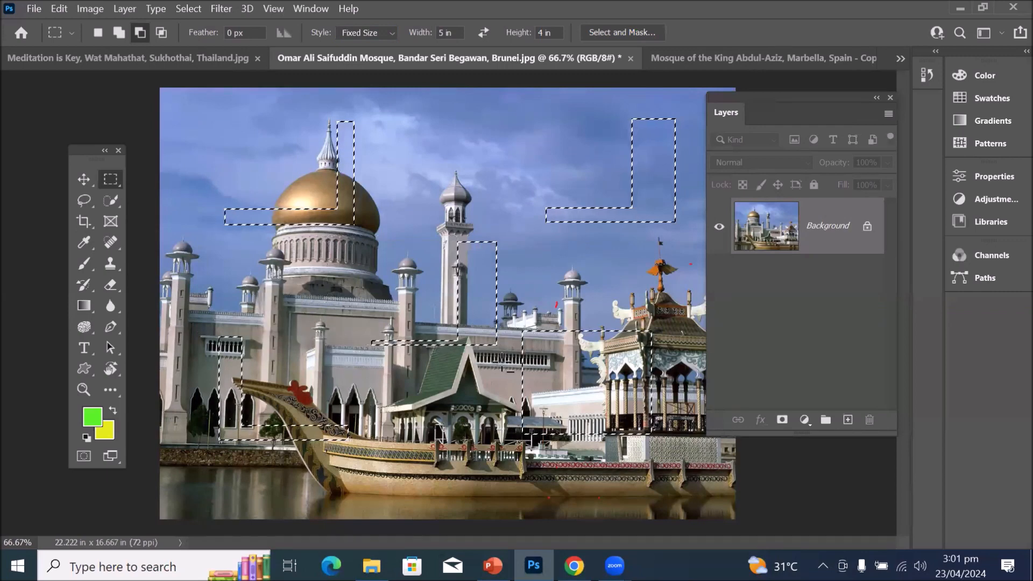
{"action": "left_click", "coordinate": [559, 479]}
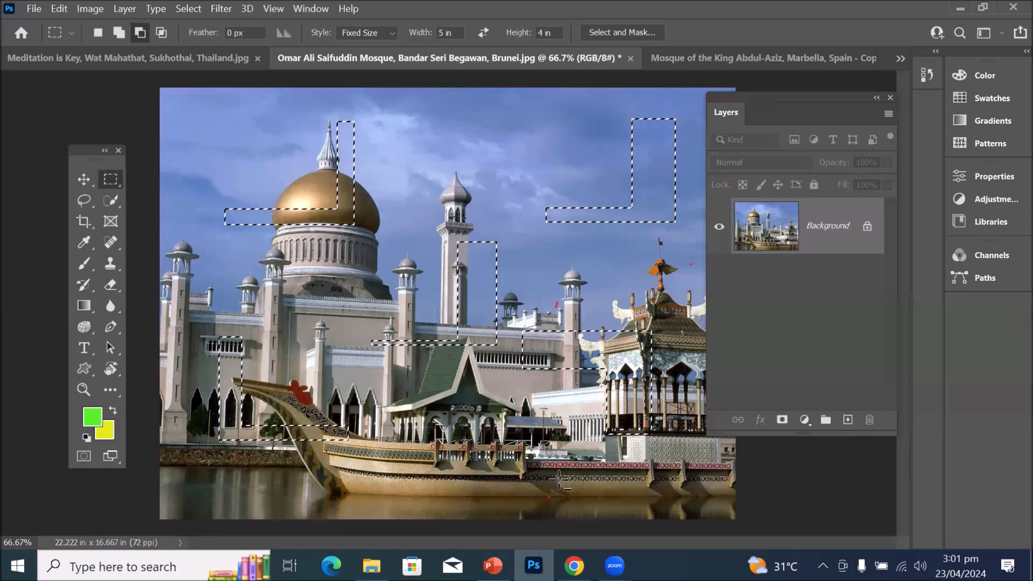
Fill the trimmed selections with the yellow background colour, undo the fill, and deselect everything.
{"action": "key", "text": "ctrl+BackSpace"}
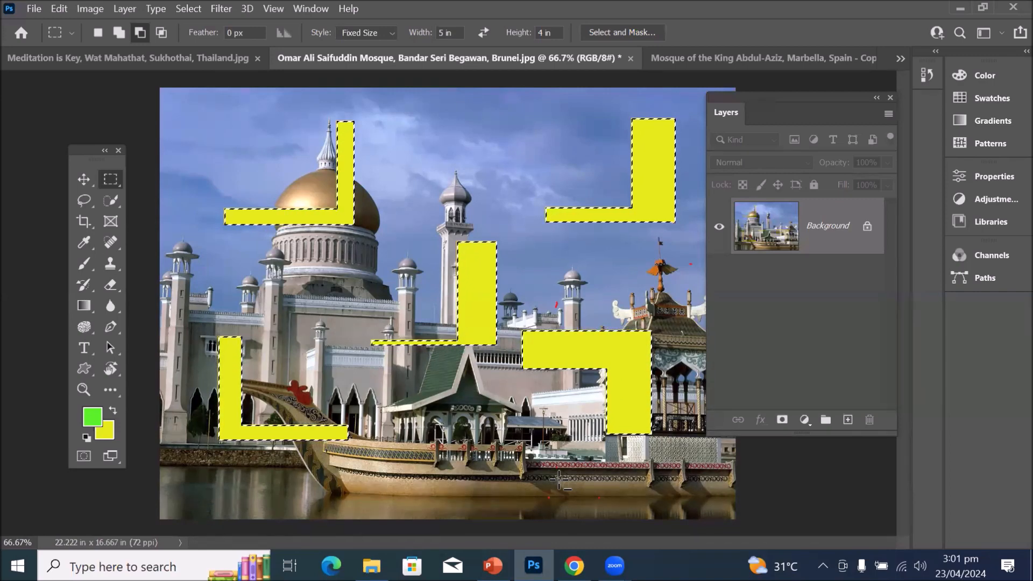
{"action": "key", "text": "ctrl+z"}
{"action": "key", "text": "ctrl+d"}
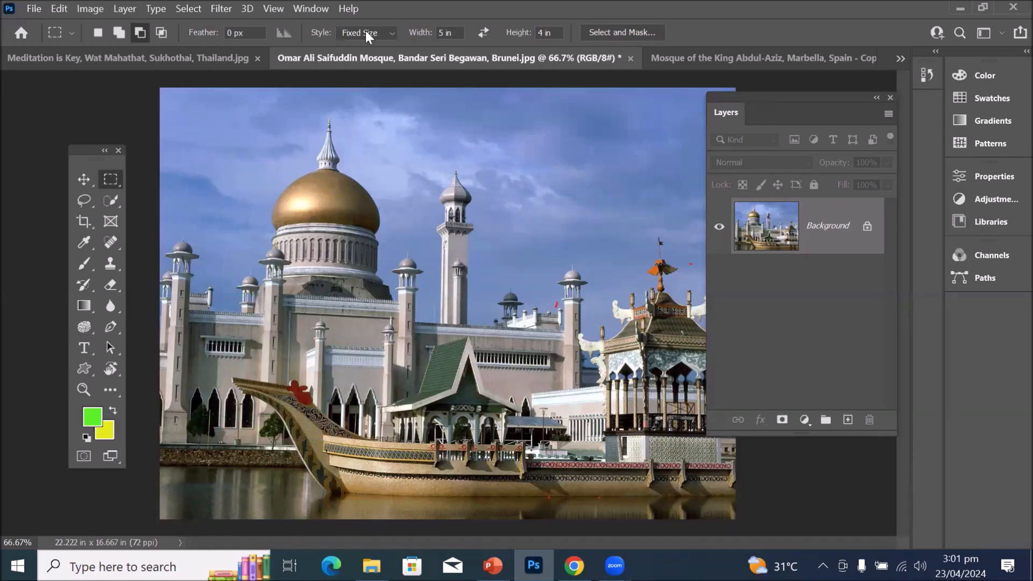
Set the marquee style to Normal, select a narrow full-height strip along the image's left edge, and move the Layers panel off the image.
{"action": "left_click", "coordinate": [386, 32]}
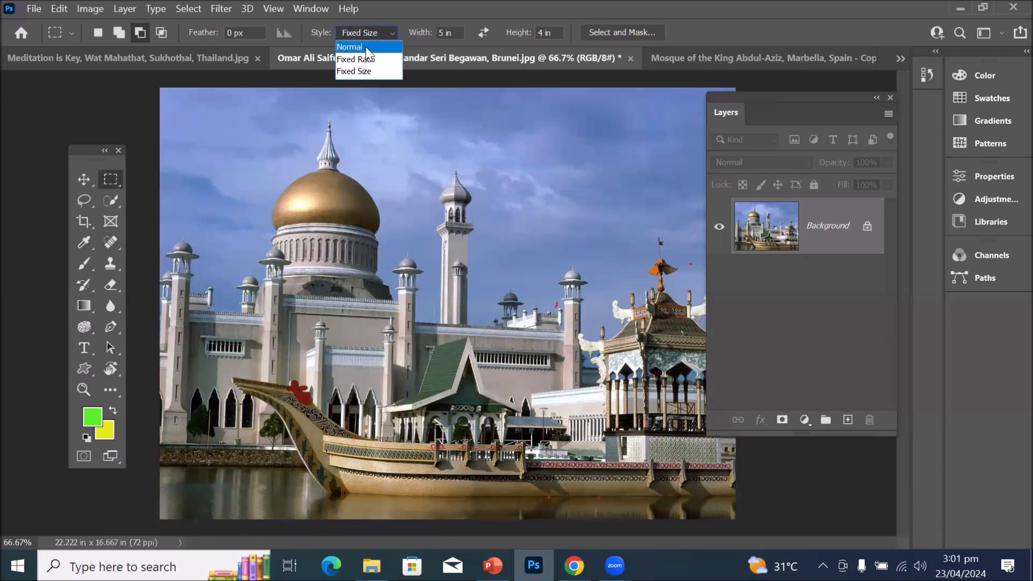
{"action": "left_click", "coordinate": [366, 47]}
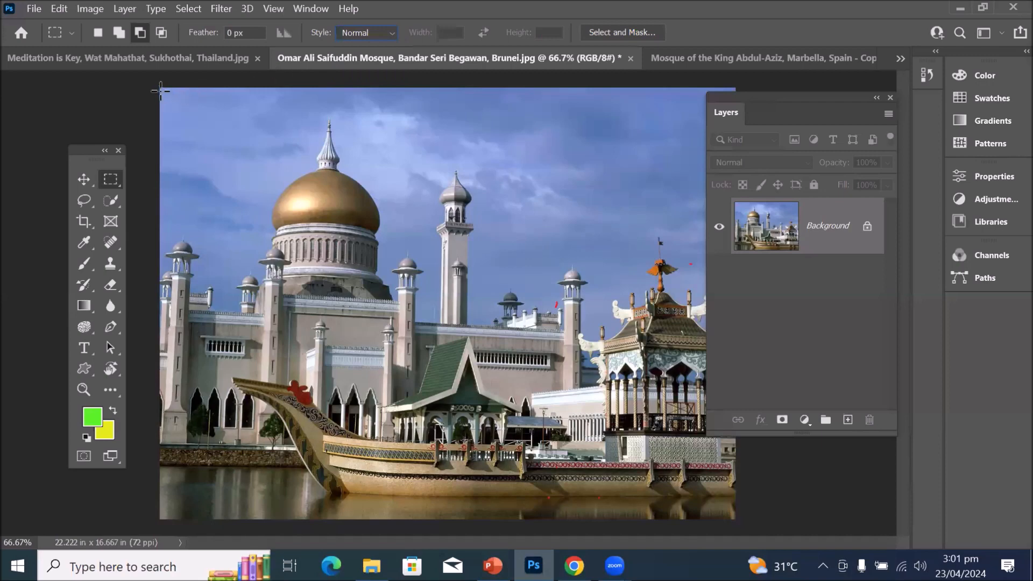
{"action": "left_click_drag", "start_coordinate": [159, 87], "coordinate": [172, 520]}
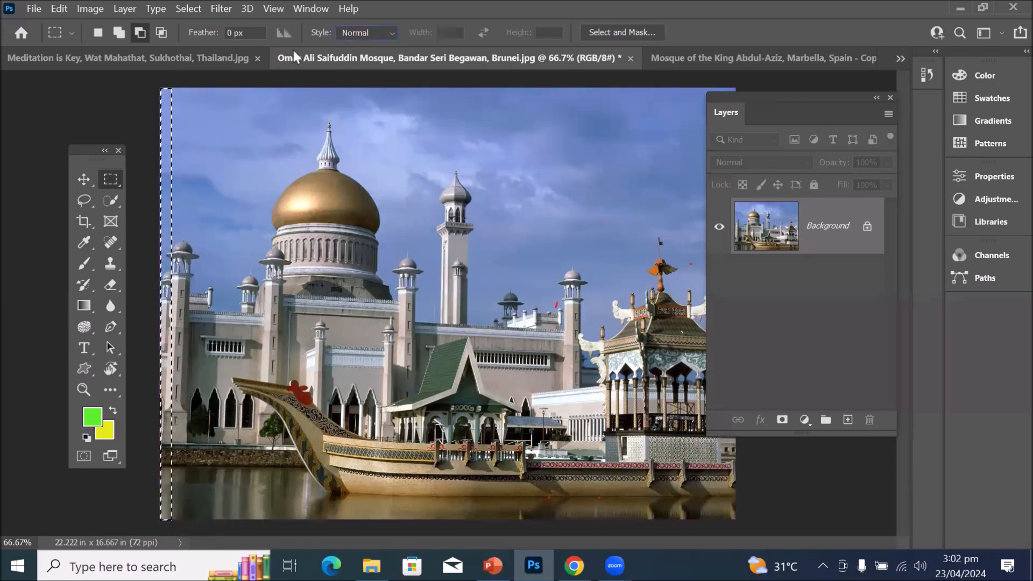
{"action": "left_click_drag", "start_coordinate": [792, 95], "coordinate": [845, 199]}
Set the marquee to add to the selection and add narrow strips along the top, right and bottom edges to form a frame.
{"action": "left_click", "coordinate": [119, 36]}
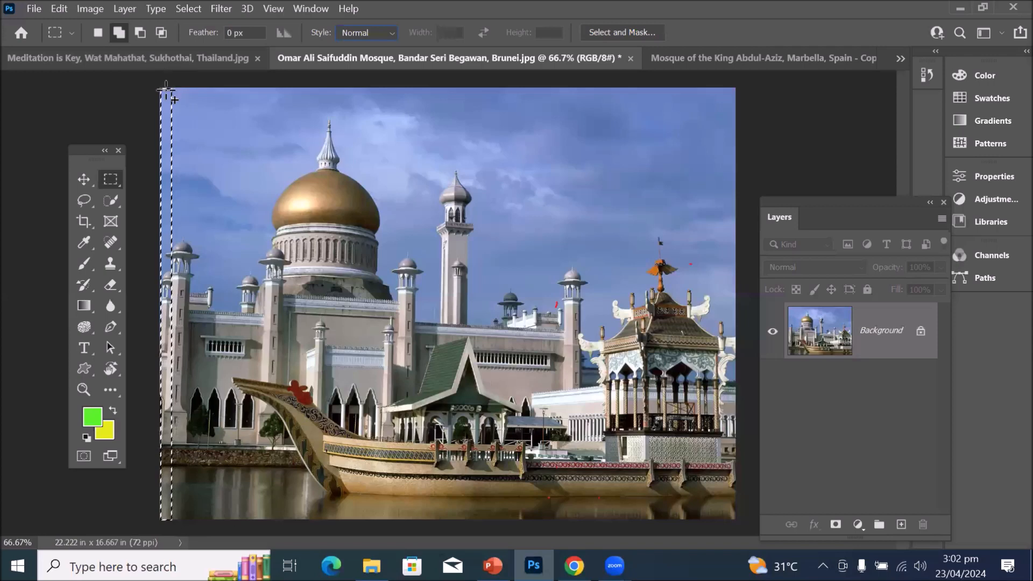
{"action": "left_click_drag", "start_coordinate": [167, 90], "coordinate": [732, 105]}
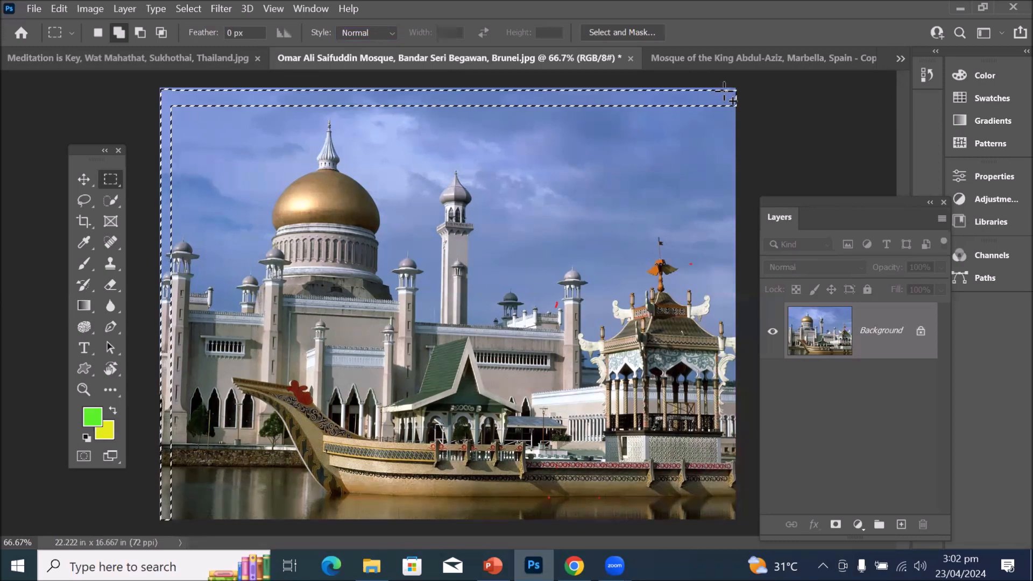
{"action": "left_click_drag", "start_coordinate": [719, 107], "coordinate": [732, 520]}
{"action": "mouse_move", "coordinate": [164, 503]}
{"action": "left_mouse_down"}
{"action": "mouse_move", "coordinate": [645, 519]}
{"action": "mouse_move", "coordinate": [745, 505]}
{"action": "mouse_move", "coordinate": [163, 497]}
{"action": "left_mouse_up"}
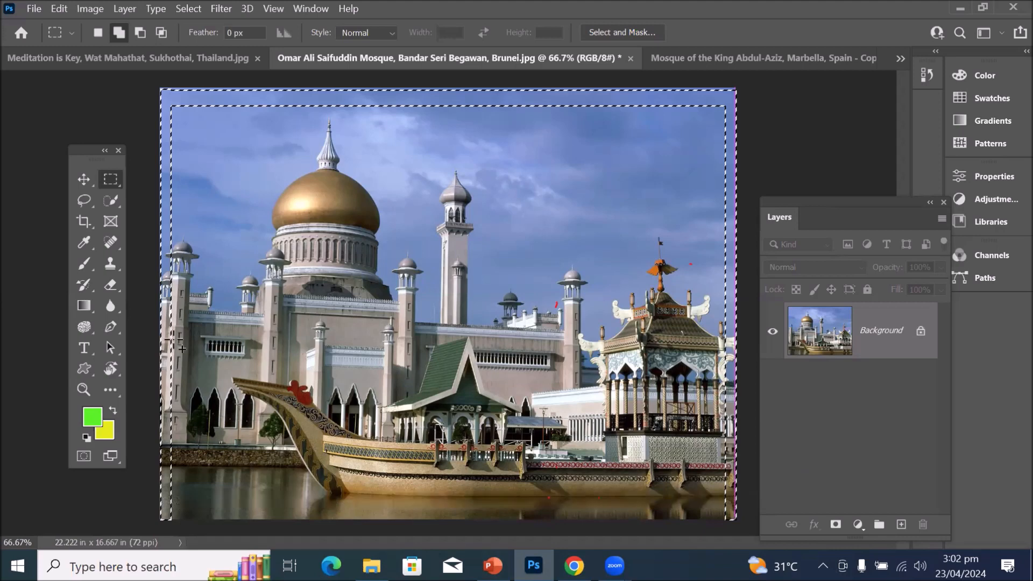
Add two horizontal bands to the frame selection, a thin one across the middle and a thicker one across the sky.
{"action": "left_click_drag", "start_coordinate": [177, 332], "coordinate": [759, 343]}
{"action": "left_click_drag", "start_coordinate": [161, 143], "coordinate": [721, 203]}
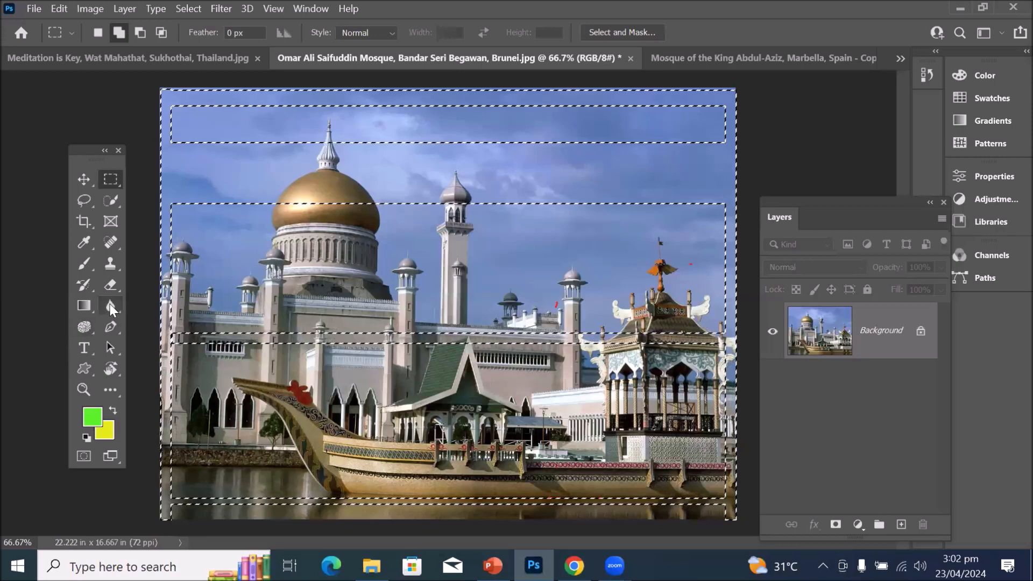
Switch to the Eraser, erase one spot of sky beside the dome, and enlarge the eraser to 80 px.
{"action": "left_click", "coordinate": [110, 285]}
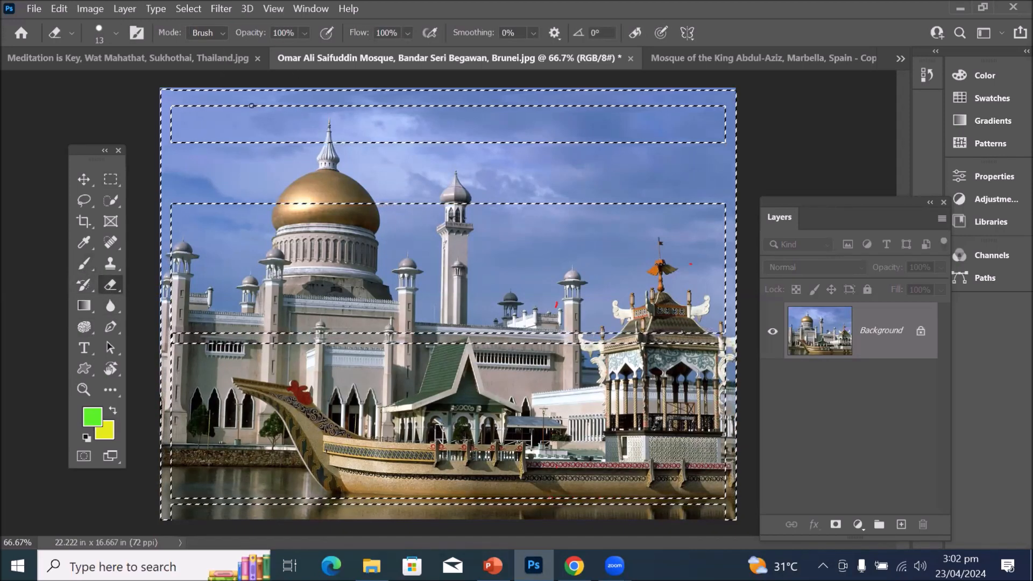
{"action": "key", "text": "bracketleft"}
{"action": "key", "text": "bracketleft"}
{"action": "key", "text": "bracketleft"}
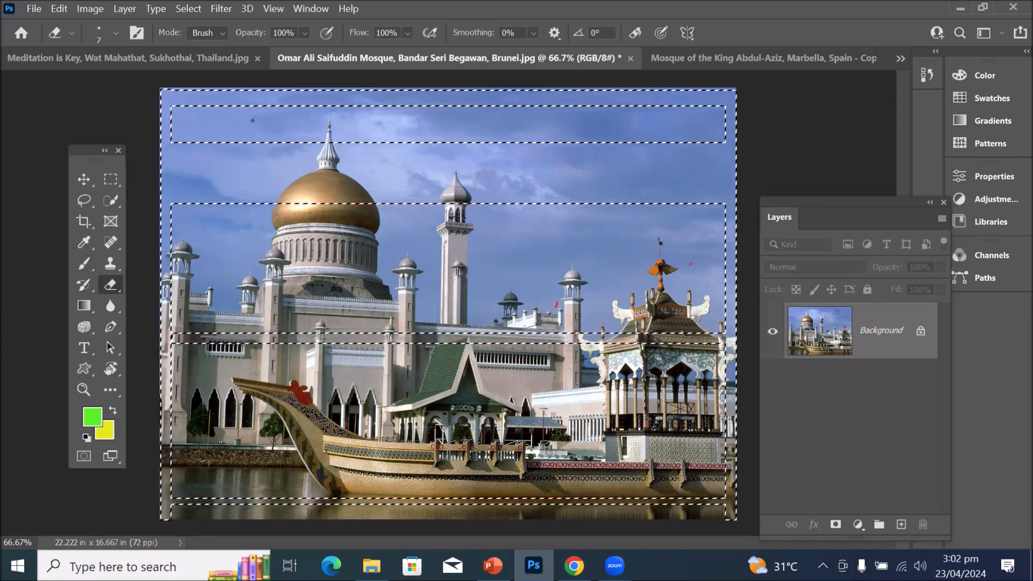
{"action": "key", "text": "bracketright"}
{"action": "key", "text": "bracketright"}
{"action": "key", "text": "bracketright"}
{"action": "key", "text": "bracketright"}
{"action": "key", "text": "bracketright"}
{"action": "key", "text": "bracketright"}
{"action": "key", "text": "bracketright"}
{"action": "left_click", "coordinate": [266, 151]}
{"action": "key", "text": "bracketright"}
{"action": "key", "text": "bracketright"}
{"action": "key", "text": "bracketright"}
{"action": "key", "text": "bracketright"}
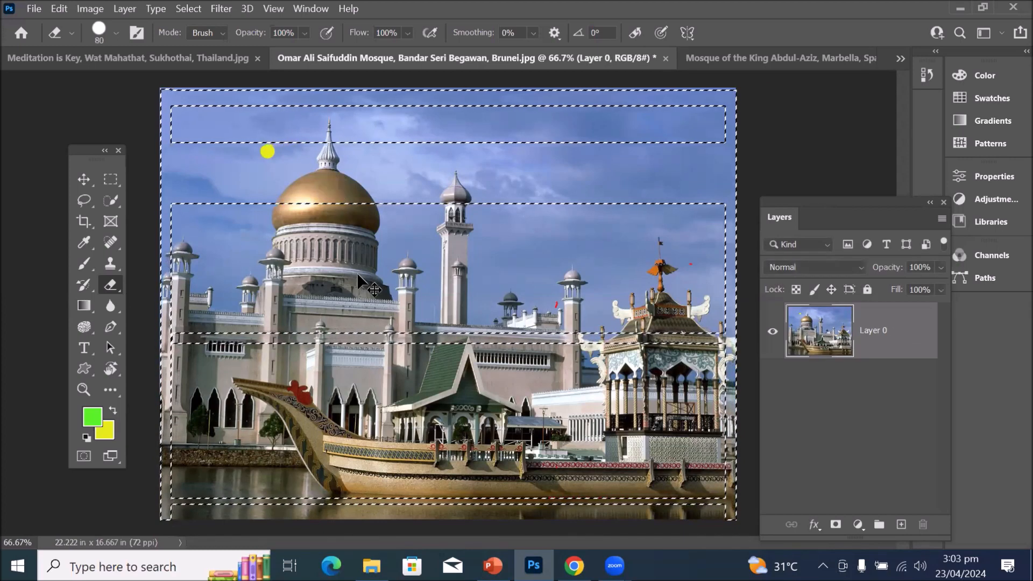
Undo the erased spot and the two horizontal bands added to the frame selection.
{"action": "key", "text": "ctrl+z"}
{"action": "key", "text": "ctrl+z"}
{"action": "key", "text": "ctrl+z"}
{"action": "key", "text": "ctrl+z"}
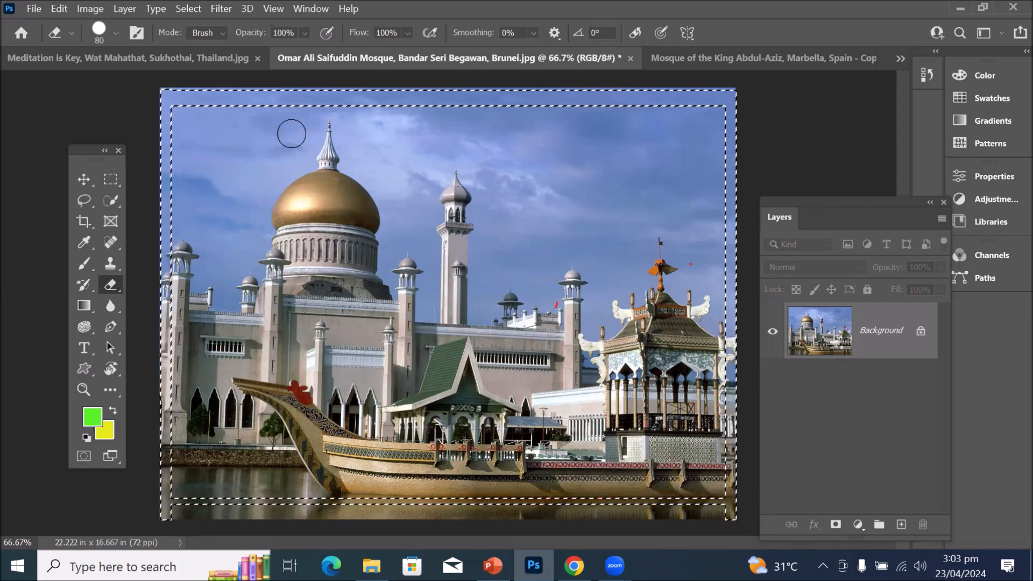
Erase the frame's top strip and the upper part of its right strip to the yellow background colour.
{"action": "left_click_drag", "start_coordinate": [292, 97], "coordinate": [306, 97]}
{"action": "left_click_drag", "start_coordinate": [437, 100], "coordinate": [580, 108]}
{"action": "left_click_drag", "start_coordinate": [518, 82], "coordinate": [450, 80]}
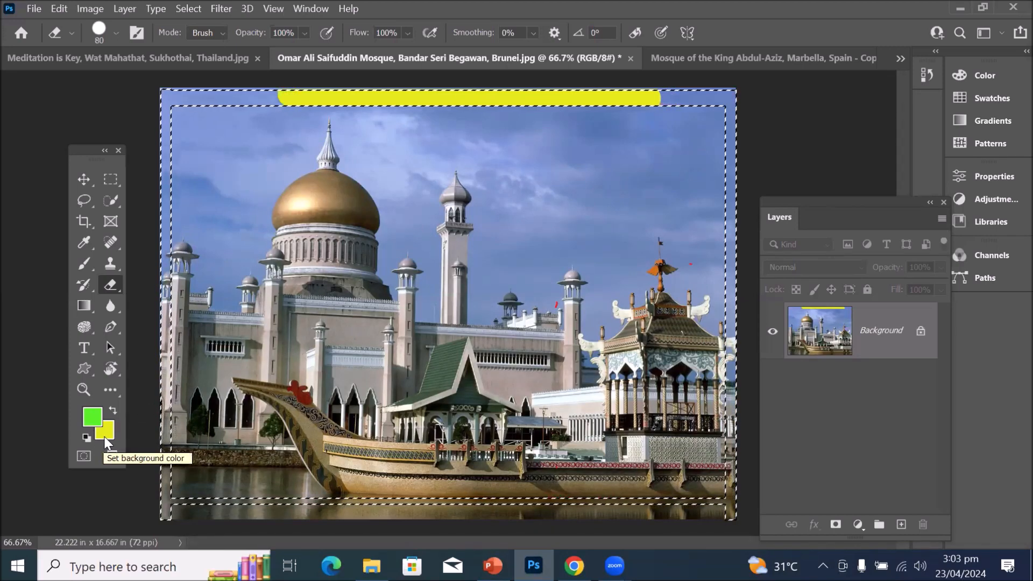
{"action": "left_click_drag", "start_coordinate": [291, 100], "coordinate": [154, 70]}
{"action": "mouse_move", "coordinate": [665, 99]}
{"action": "left_mouse_down"}
{"action": "mouse_move", "coordinate": [692, 104]}
{"action": "mouse_move", "coordinate": [601, 95]}
{"action": "left_mouse_up"}
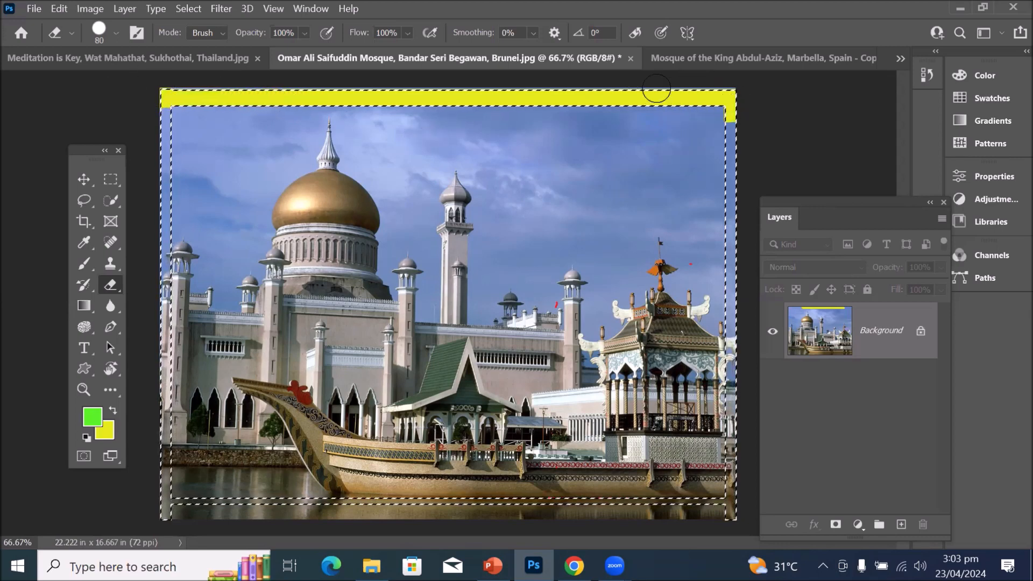
{"action": "left_click_drag", "start_coordinate": [745, 316], "coordinate": [738, 241]}
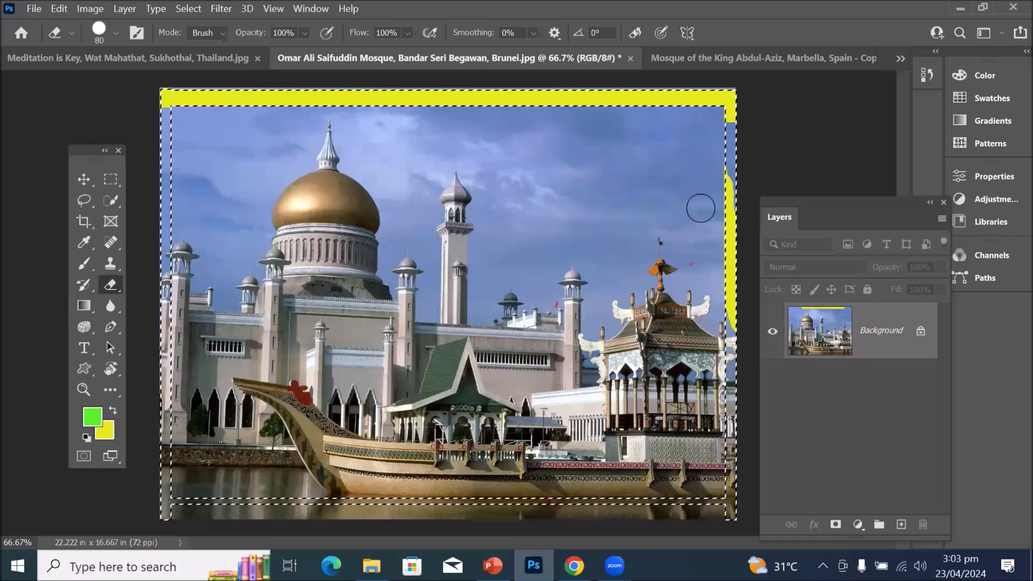
{"action": "mouse_move", "coordinate": [678, 146]}
{"action": "left_mouse_down"}
{"action": "mouse_move", "coordinate": [721, 140]}
{"action": "mouse_move", "coordinate": [731, 188]}
{"action": "left_mouse_up"}
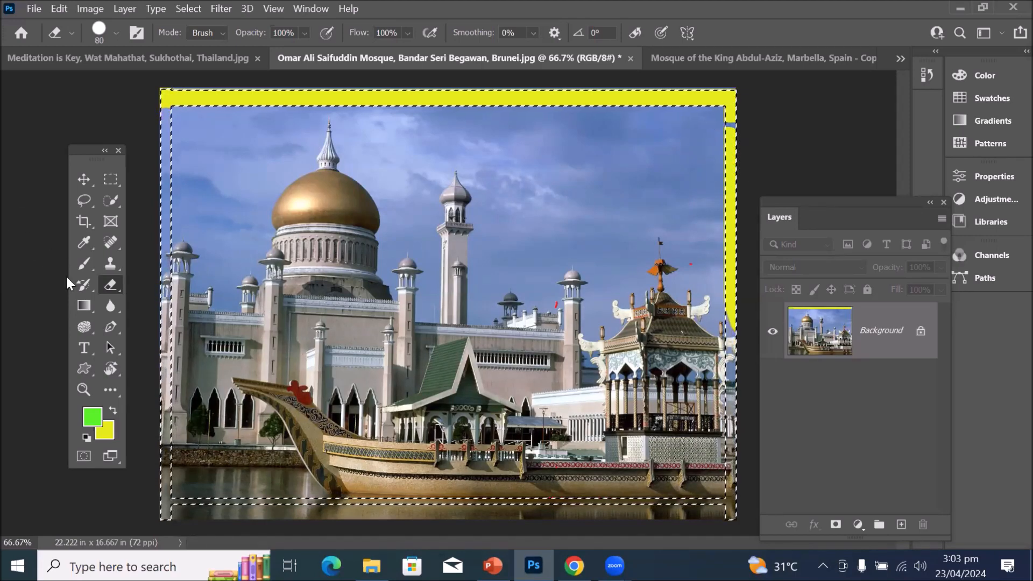
Check the brush presets for the Brush and Eraser, then erase a short lower section of the left strip to yellow.
{"action": "left_click", "coordinate": [82, 269]}
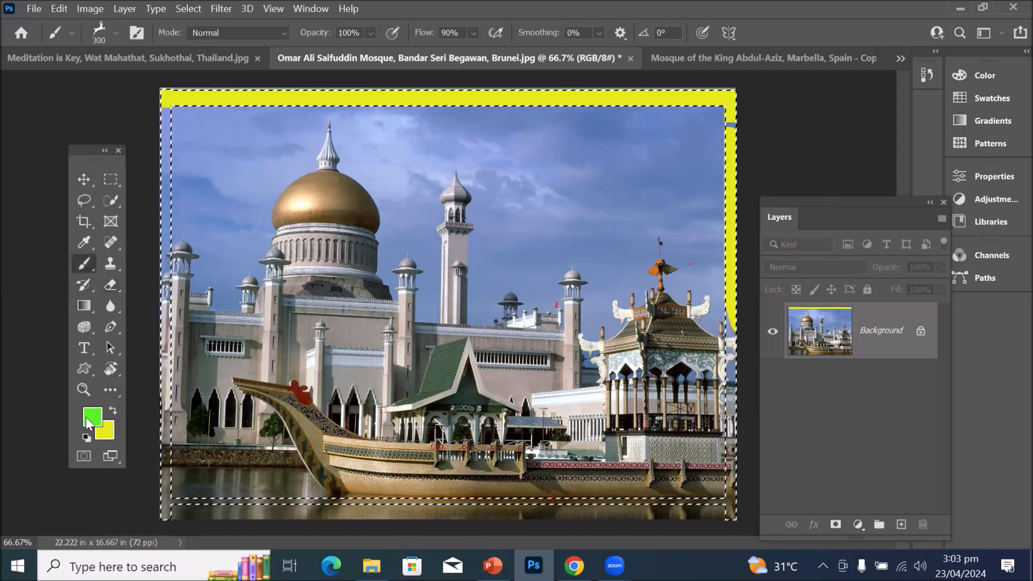
{"action": "left_click", "coordinate": [108, 28]}
{"action": "left_click", "coordinate": [29, 185]}
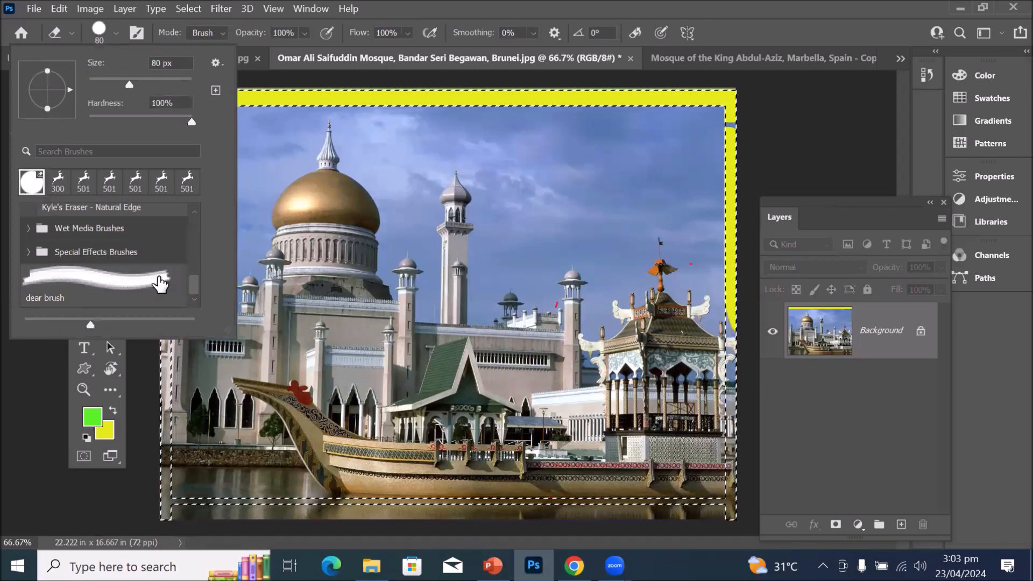
{"action": "left_click_drag", "start_coordinate": [169, 402], "coordinate": [164, 373]}
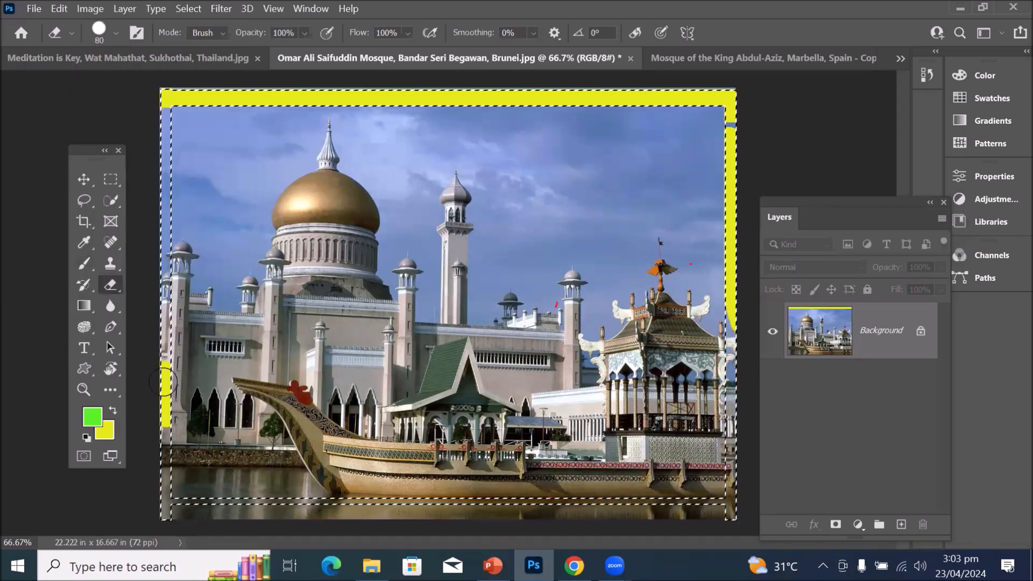
Set the foreground colour to red, f5091f.
{"action": "left_click", "coordinate": [93, 417]}
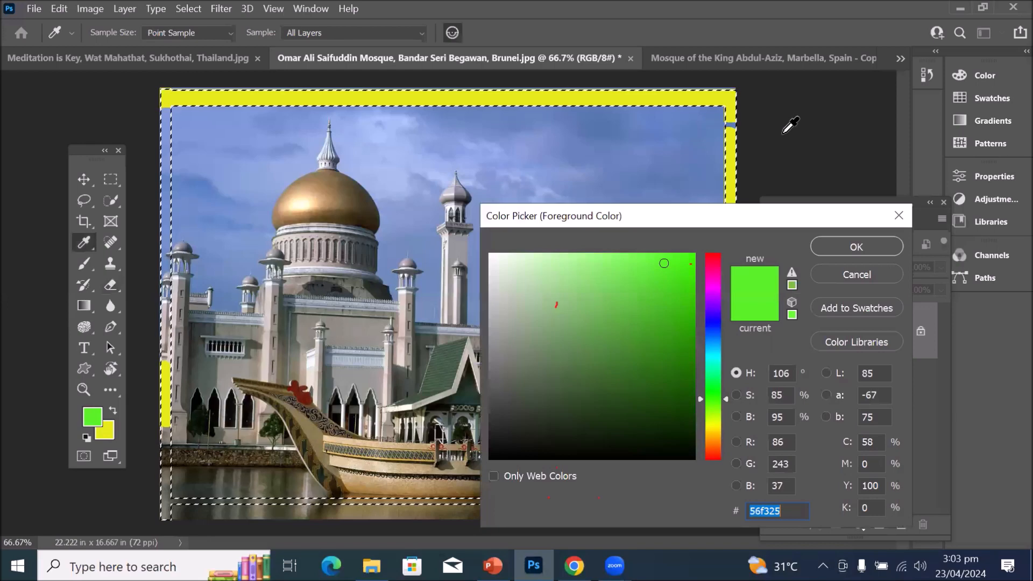
{"action": "left_click", "coordinate": [714, 254]}
{"action": "left_click", "coordinate": [688, 262]}
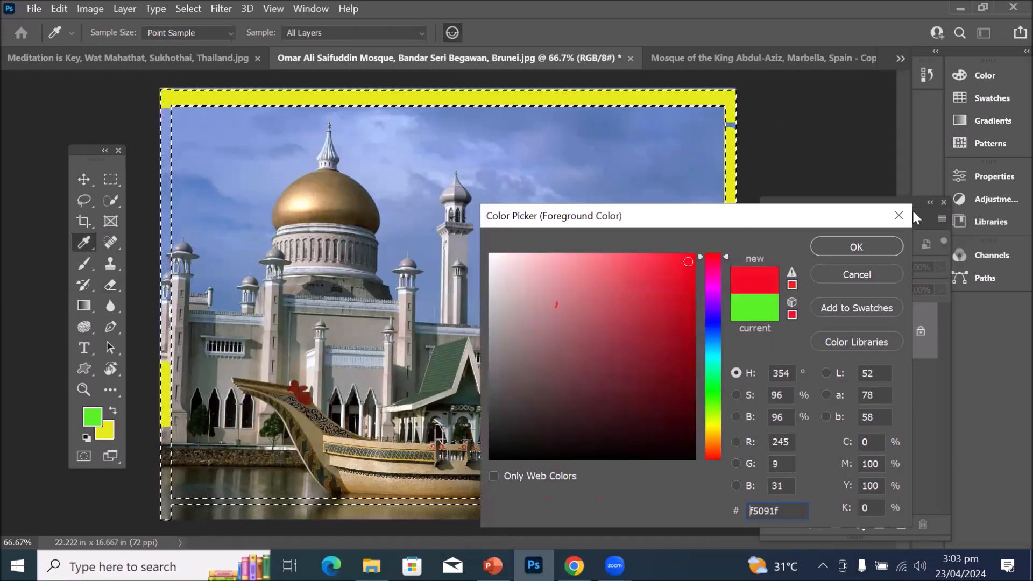
{"action": "key", "text": "Return"}
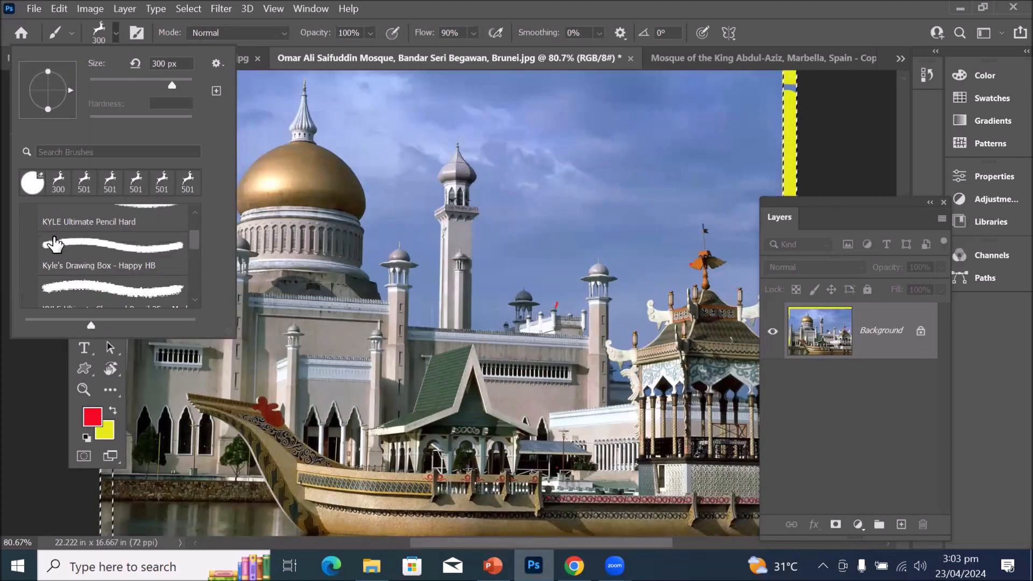
Choose a solid round brush from General Brushes at 300 px and paint the selected frame around the image red.
{"action": "scroll", "coordinate": [54, 245], "scroll_direction": "up", "scroll_amount": 3}
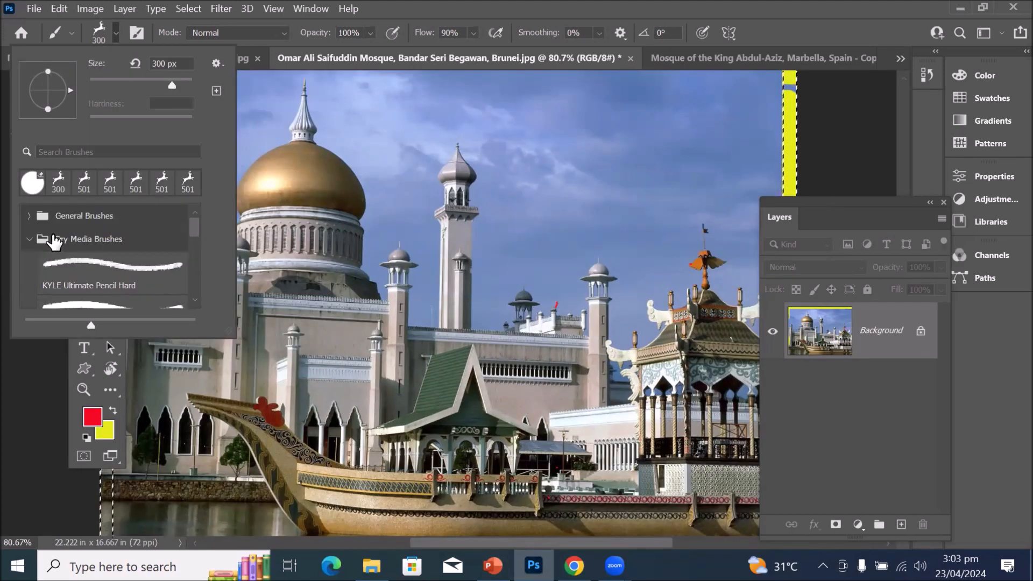
{"action": "left_click", "coordinate": [30, 215]}
{"action": "left_click", "coordinate": [75, 281]}
{"action": "key", "text": "Return"}
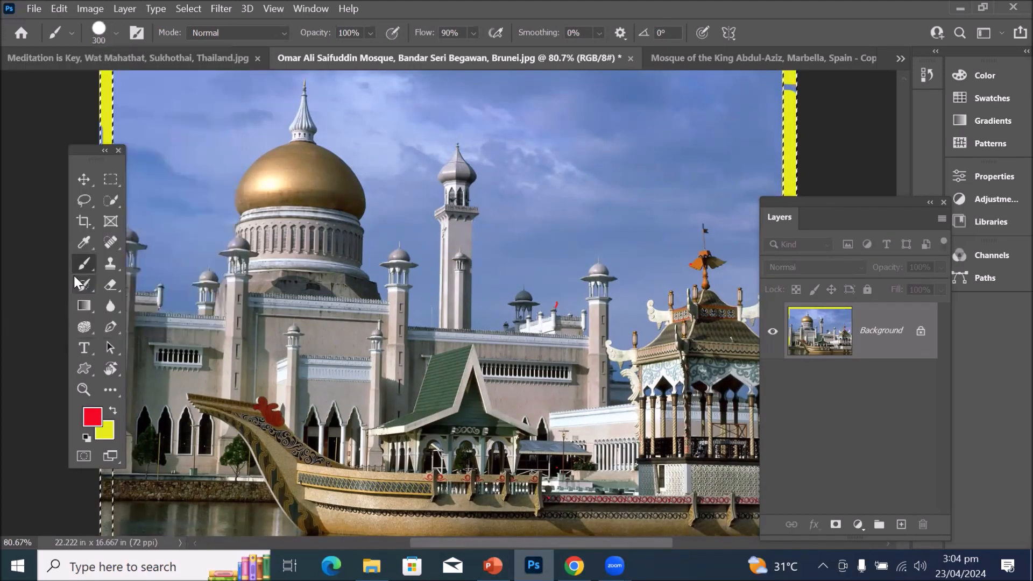
{"action": "scroll", "coordinate": [129, 142], "scroll_direction": "down", "scroll_amount": 5}
{"action": "mouse_move", "coordinate": [221, 225]}
{"action": "left_mouse_down"}
{"action": "mouse_move", "coordinate": [236, 364]}
{"action": "mouse_move", "coordinate": [191, 167]}
{"action": "mouse_move", "coordinate": [270, 423]}
{"action": "mouse_move", "coordinate": [358, 454]}
{"action": "mouse_move", "coordinate": [750, 492]}
{"action": "mouse_move", "coordinate": [633, 303]}
{"action": "mouse_move", "coordinate": [664, 162]}
{"action": "mouse_move", "coordinate": [662, 202]}
{"action": "mouse_move", "coordinate": [619, 97]}
{"action": "mouse_move", "coordinate": [333, 123]}
{"action": "mouse_move", "coordinate": [127, 104]}
{"action": "left_mouse_up"}
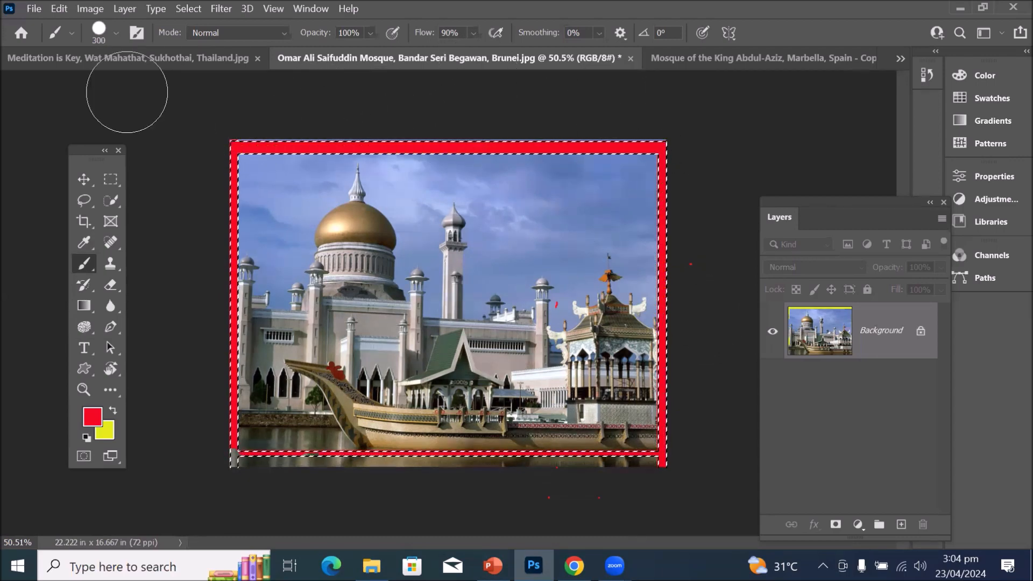